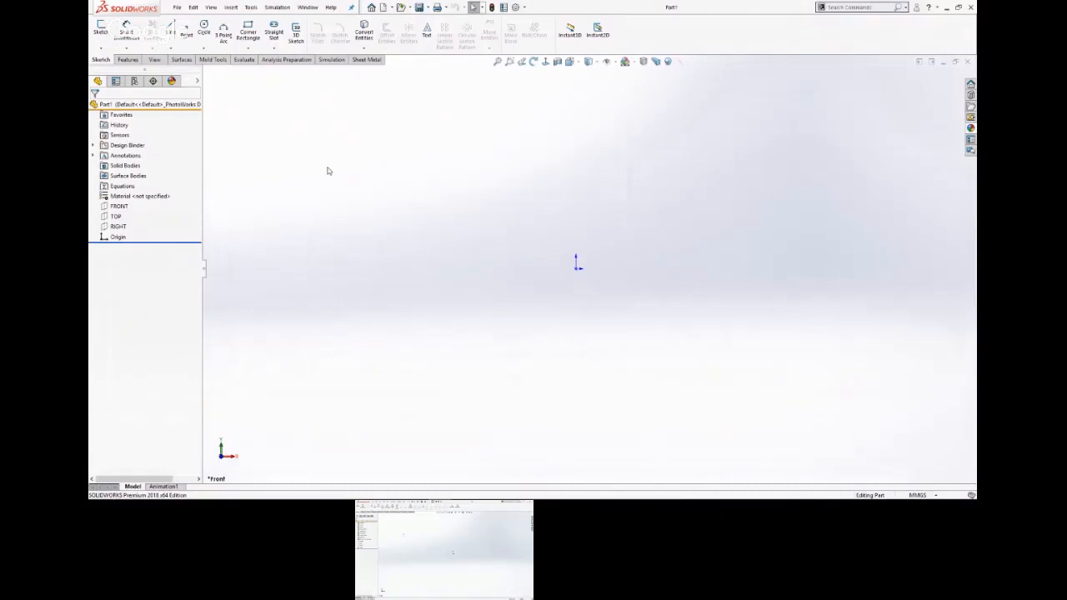
Switch to the CSWP Prep slide show, review the Part Model Creation slide's drawings and parameters, and return to SOLIDWORKS.
key("super+Tab")
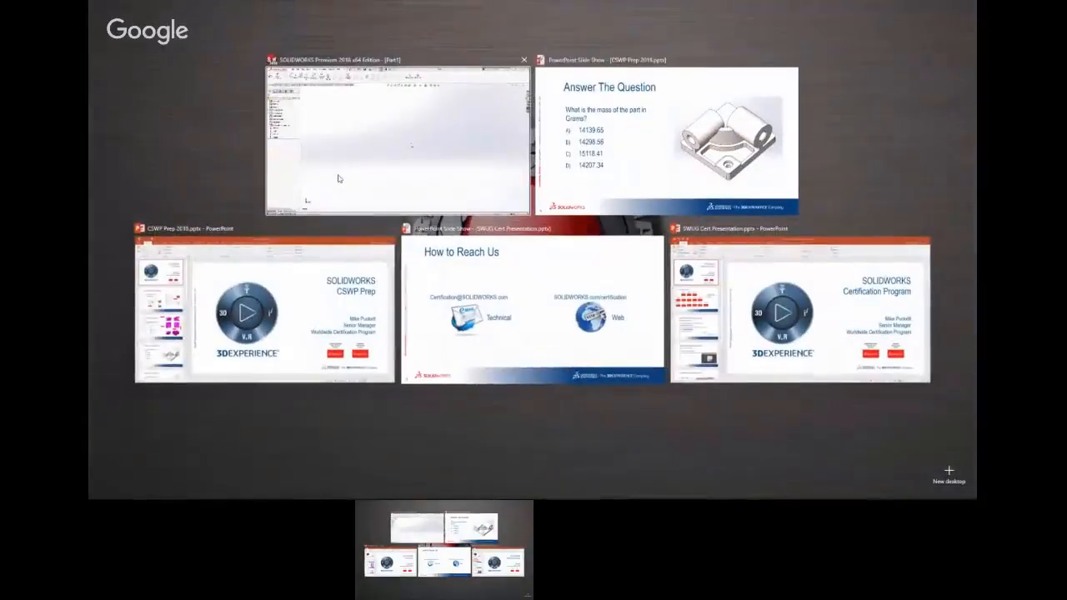
left_click(692, 126)
key("Left")
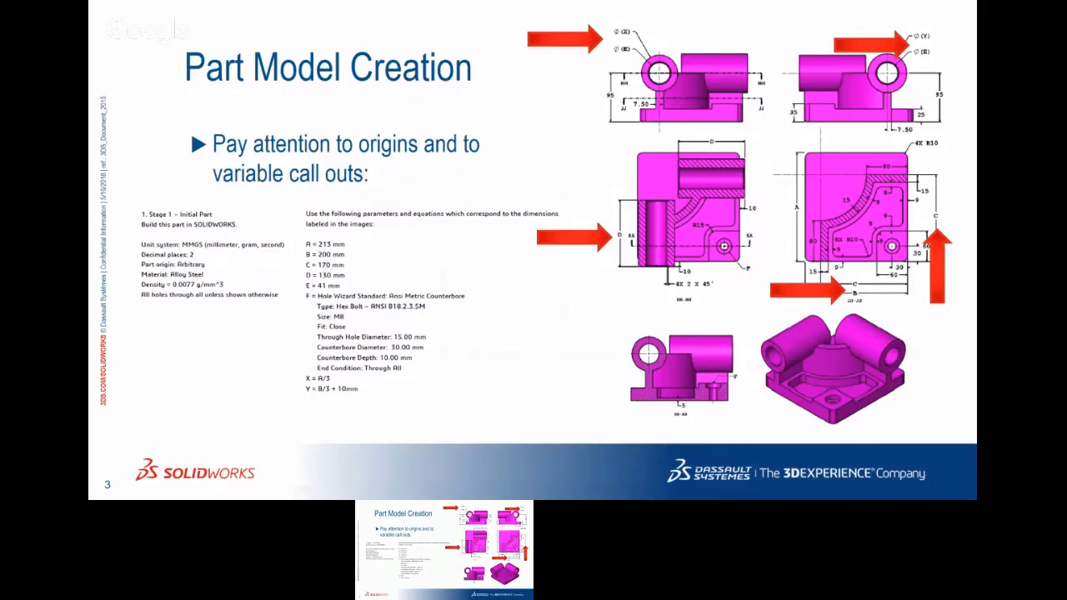
key("super+Tab")
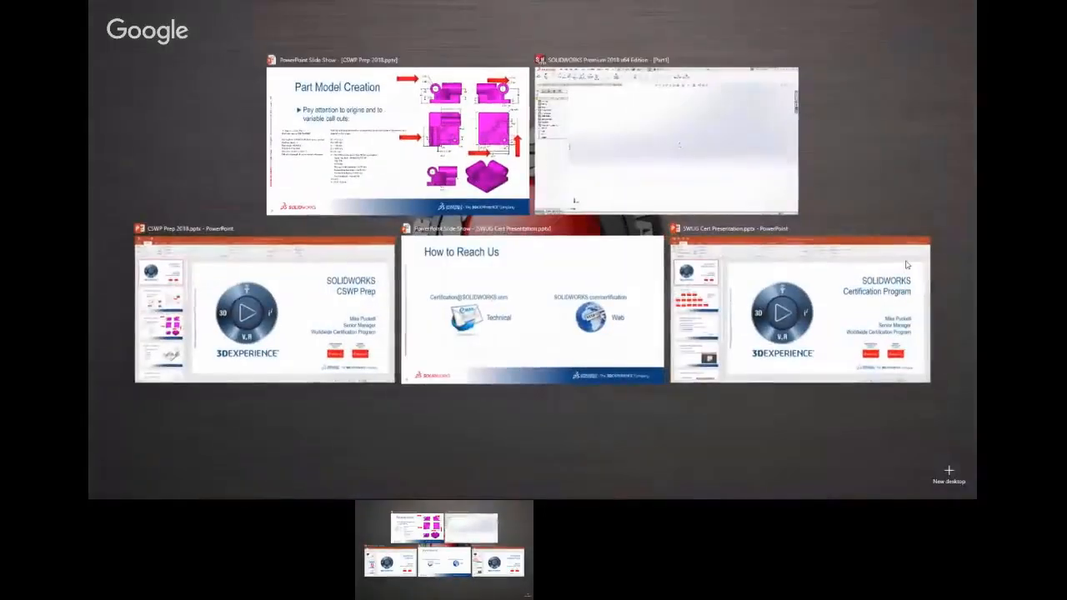
left_click(714, 150)
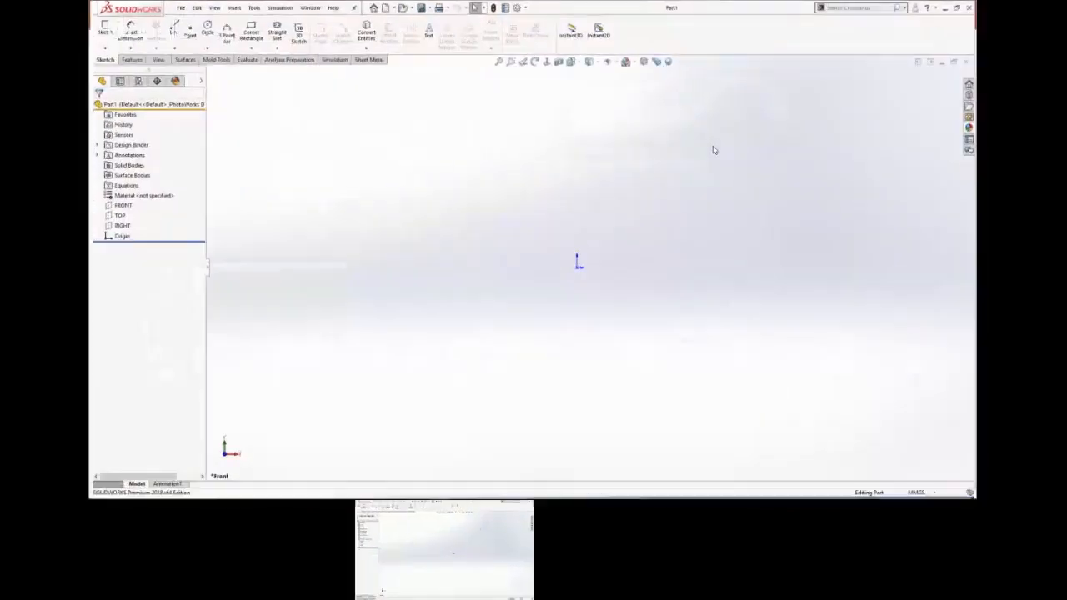
Start a new sketch on the TOP plane and clear the plane selection.
left_click(117, 217)
left_click(125, 205)
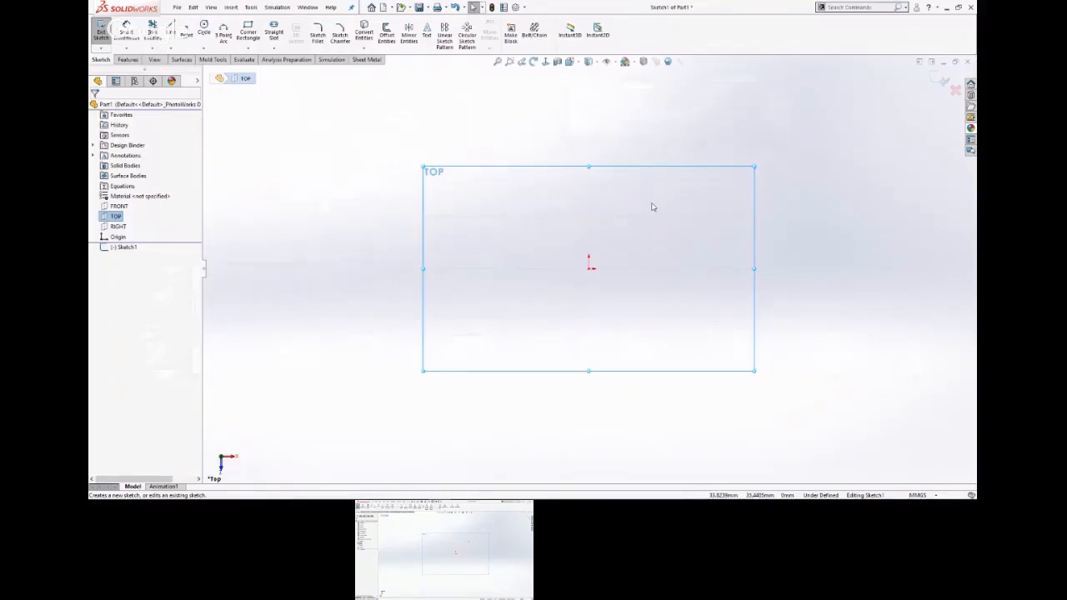
left_click(359, 182)
key("s")
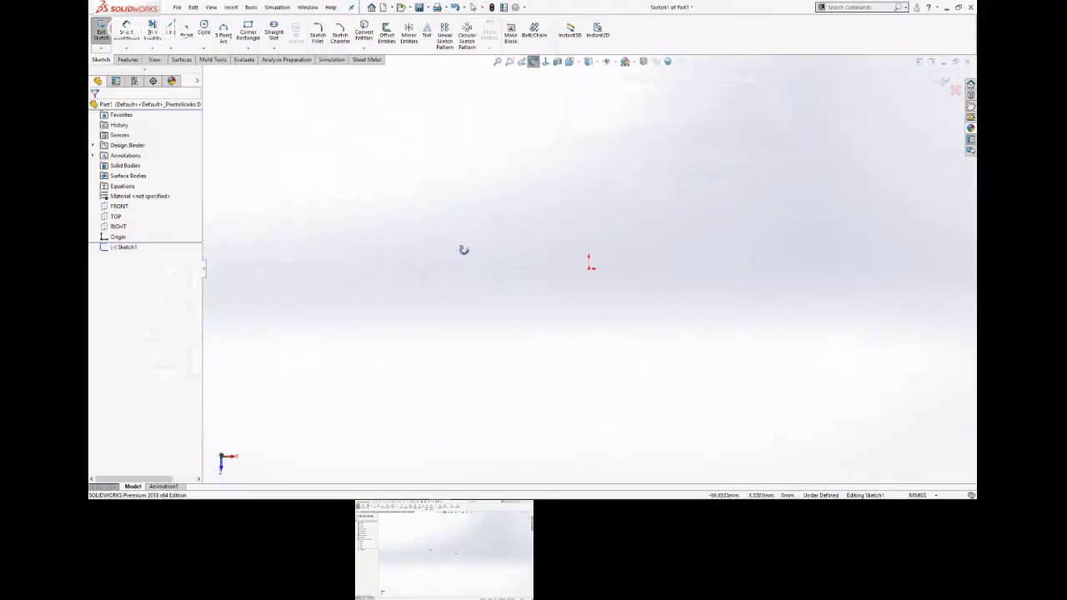
right_click_drag(428, 236, 430, 219)
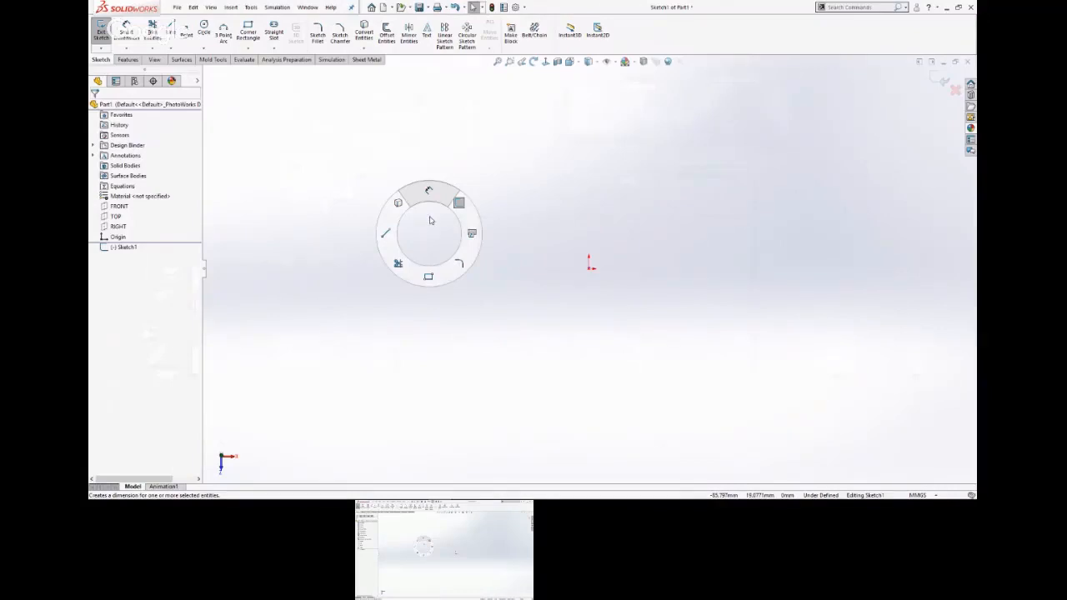
right_click_drag(431, 220, 431, 219)
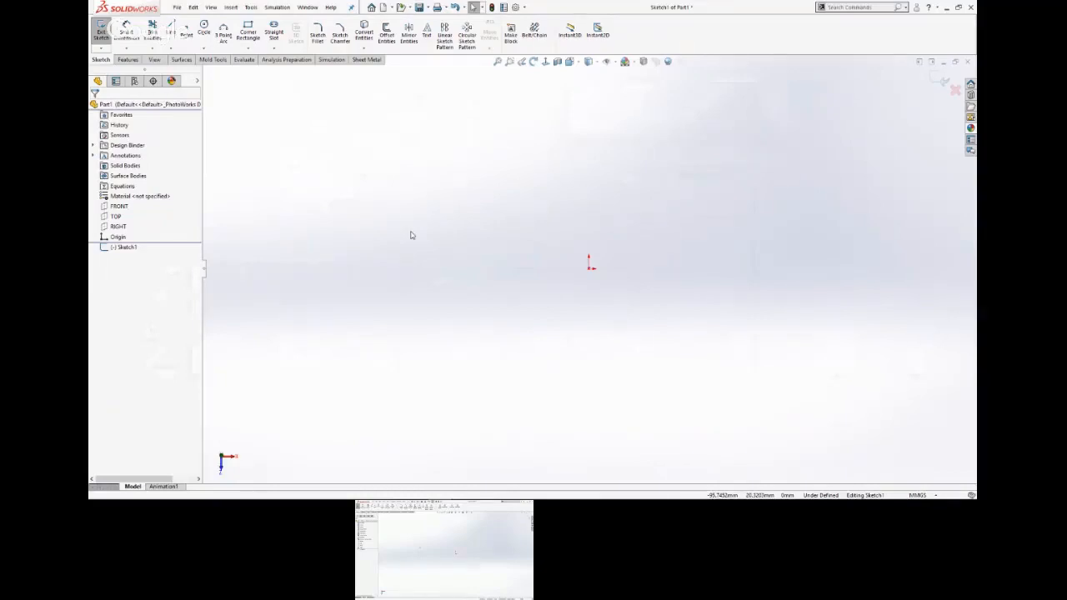
Sketch a corner rectangle about 94 by 69 mm with its lower-right corner on the origin.
key("s")
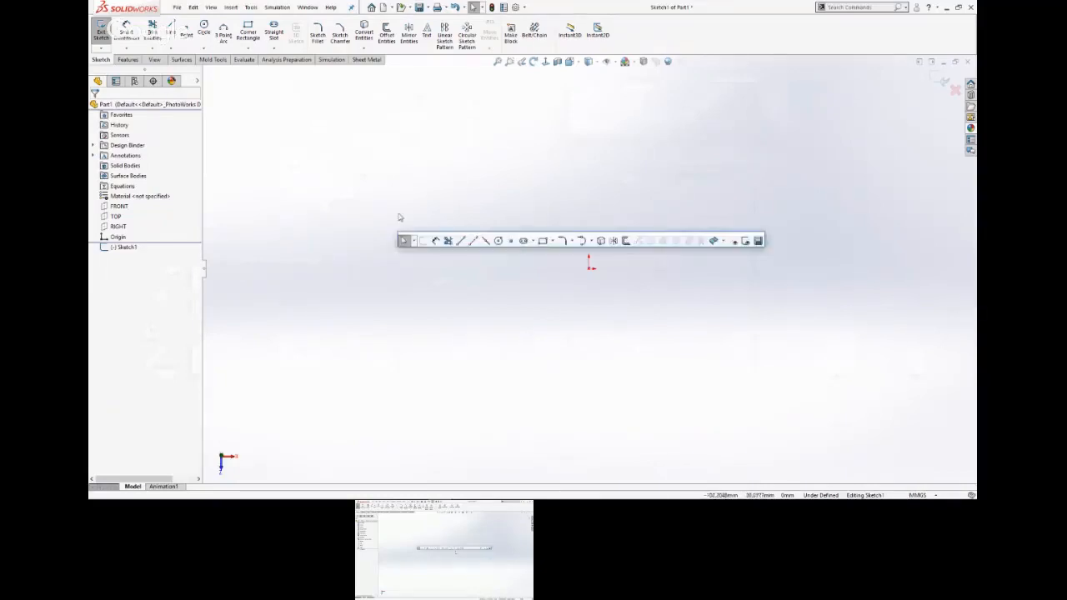
left_click(546, 242)
left_click(590, 271)
left_click(414, 143)
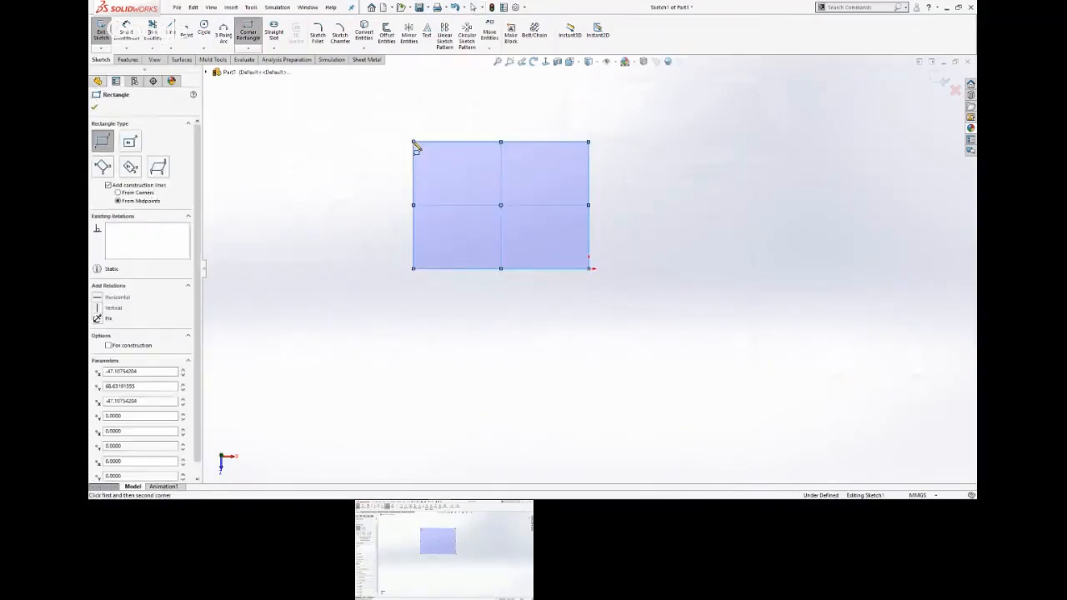
key("Escape")
key("s")
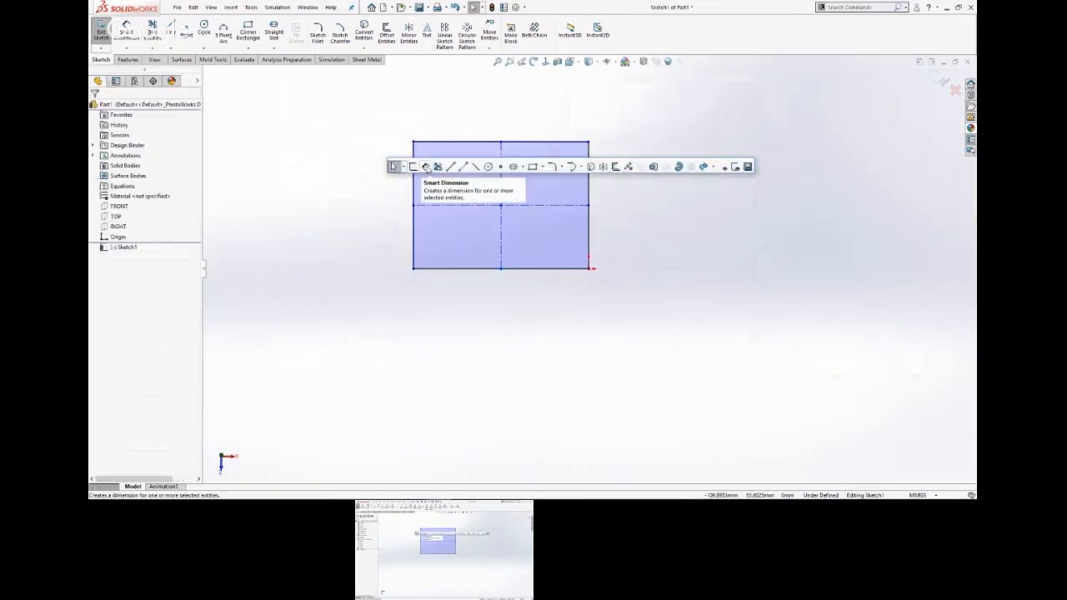
left_click(350, 193)
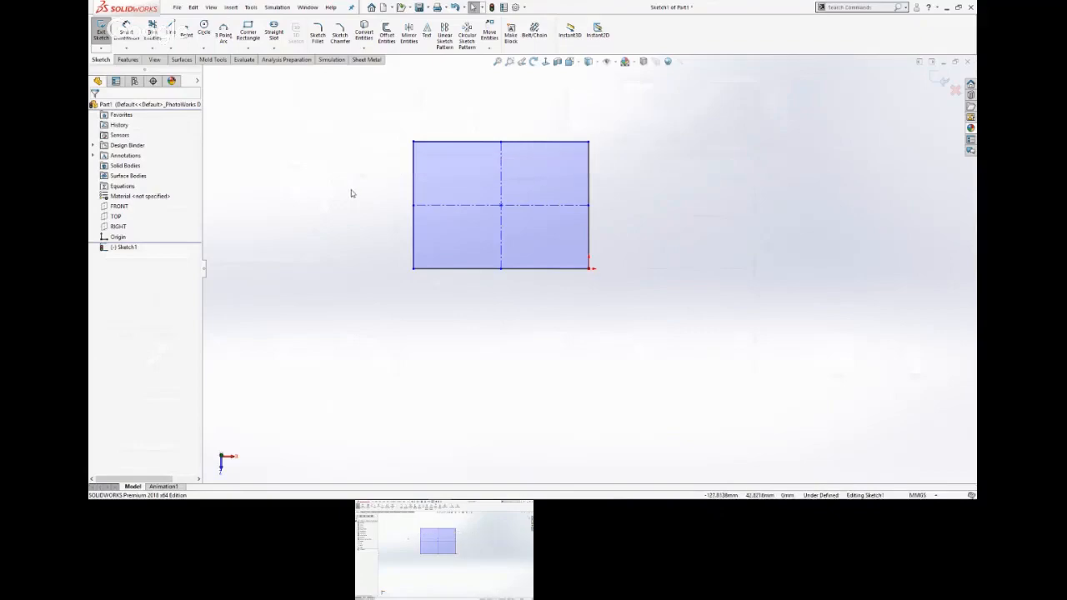
scroll(351, 190, "up", 3)
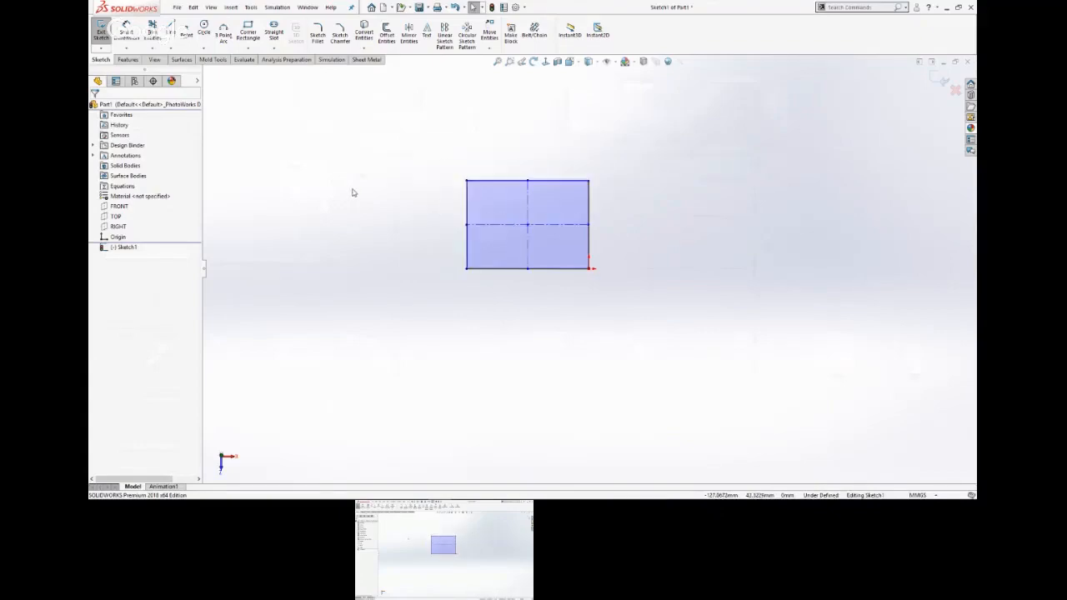
scroll(470, 193, "down", 5)
scroll(585, 254, "down", 1)
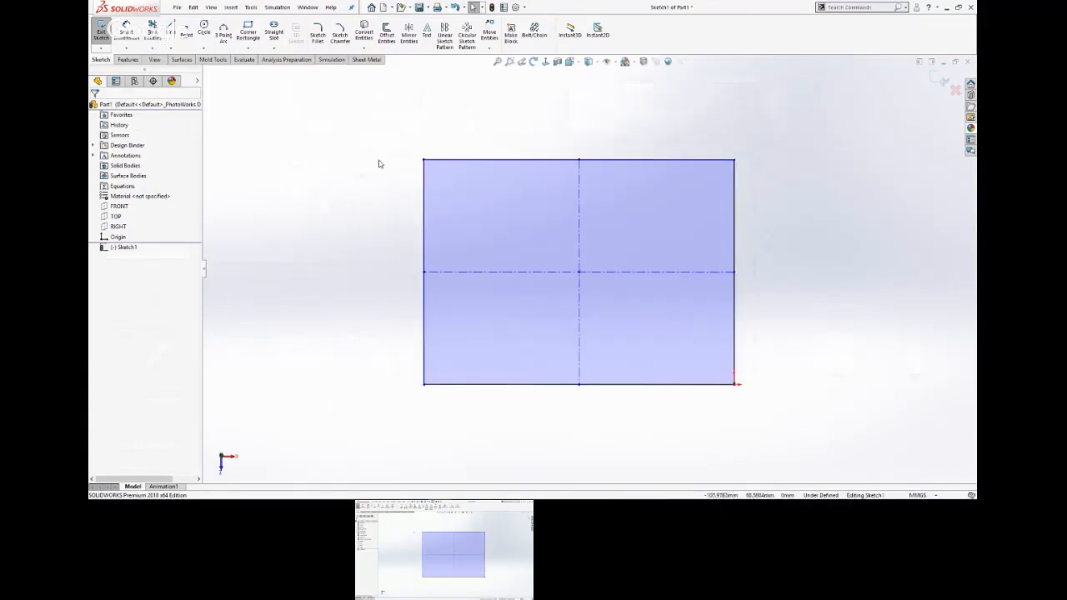
Switch to the slide show to check the dimension labels and parameter values for the base outline, and return to SOLIDWORKS.
key("super+Tab")
left_click(625, 136)
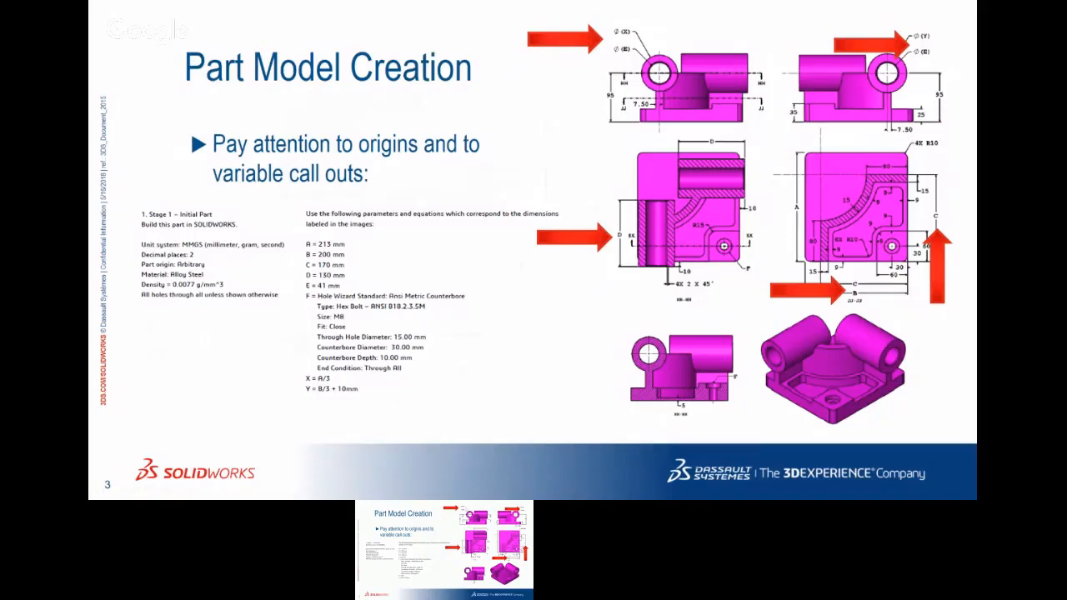
key("super+Tab")
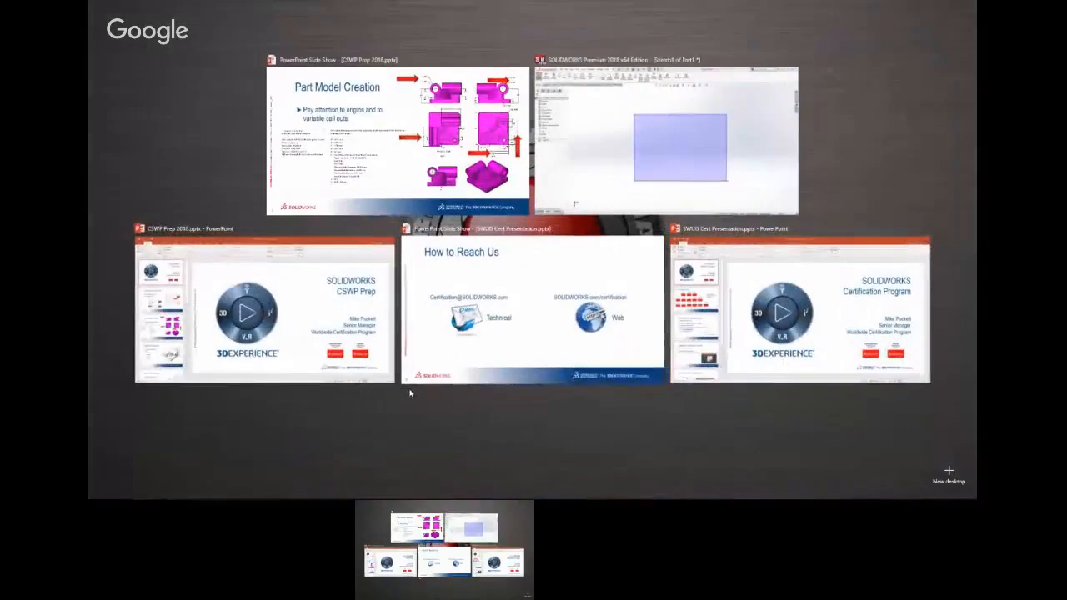
left_click(659, 183)
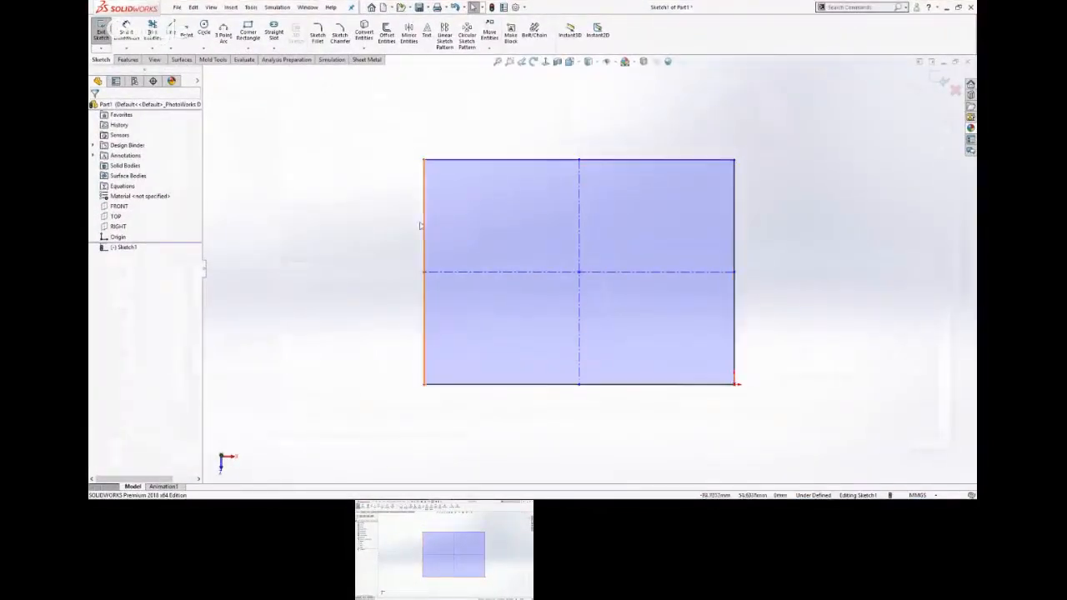
left_click(424, 255)
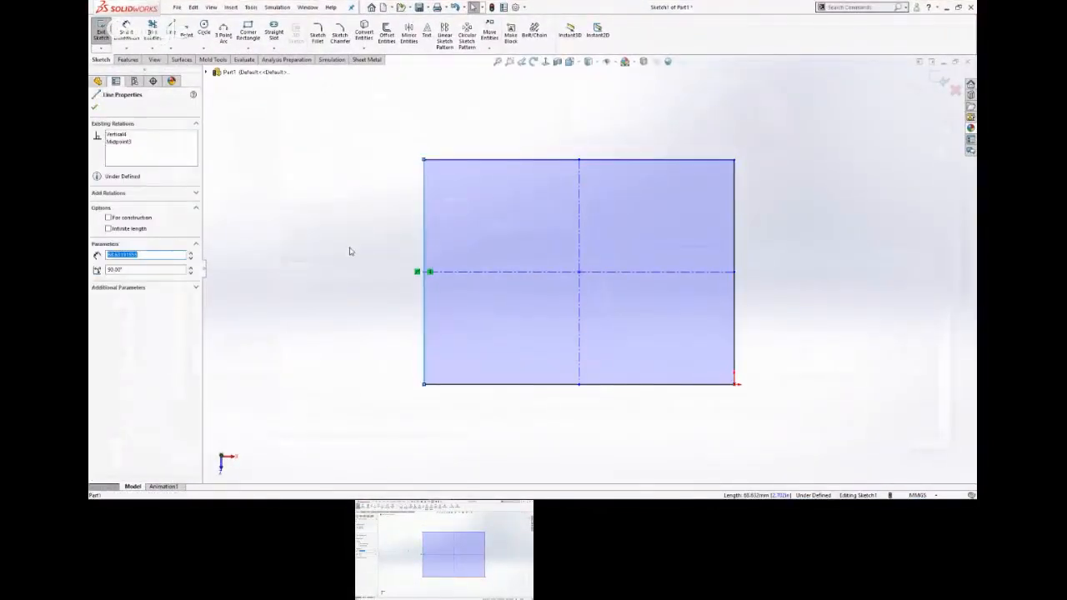
left_click(336, 316)
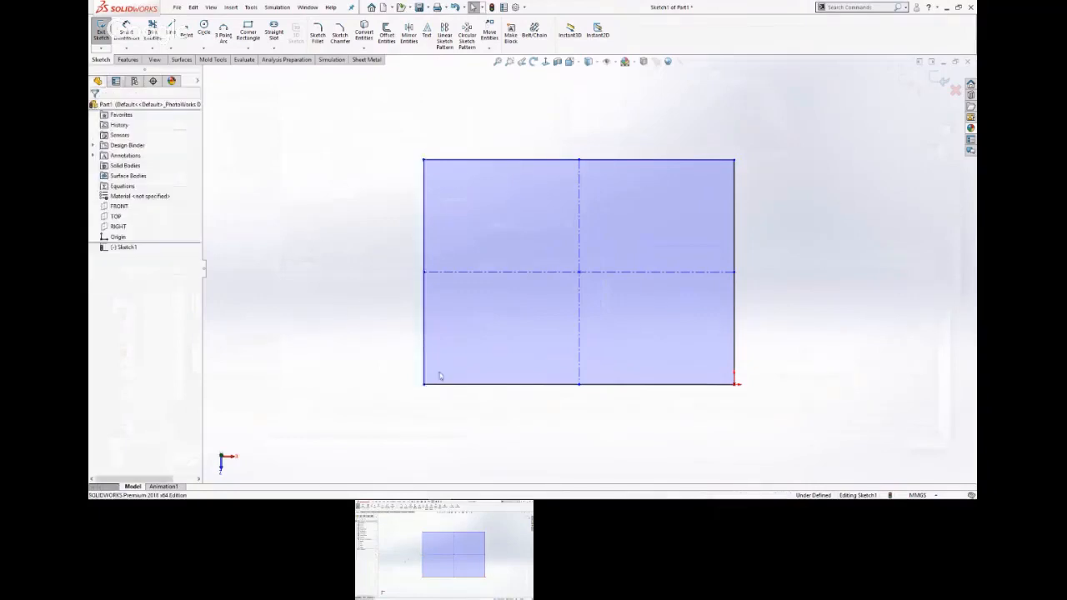
left_click(542, 385)
left_click(384, 291)
Dimension the rectangle's left edge at 213 mm through a new global variable named a, and exit the sketch.
key("s")
left_click(429, 228)
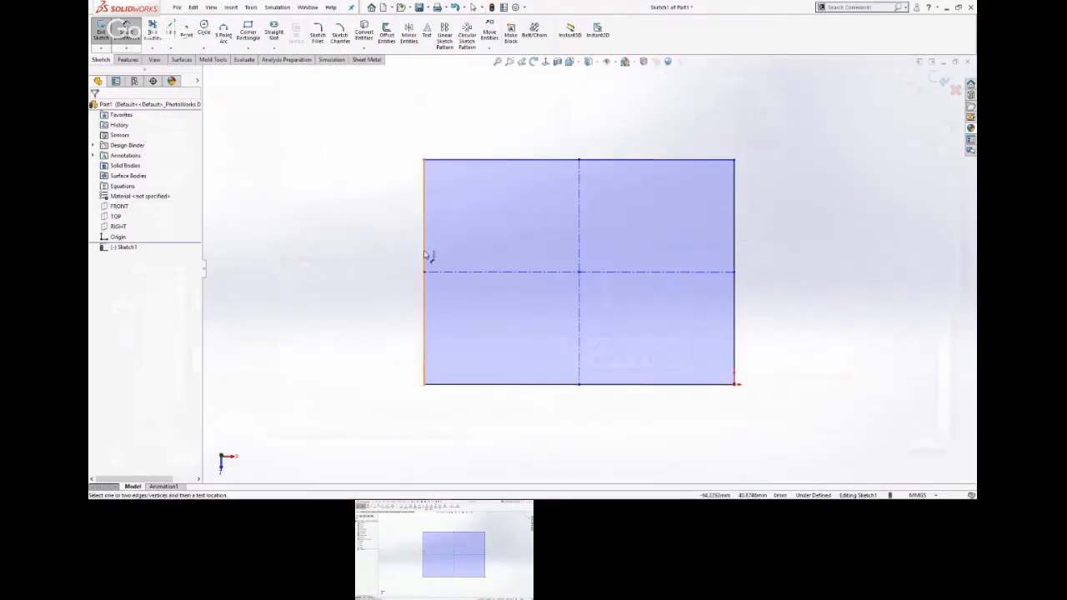
left_click(424, 254)
left_click(317, 277)
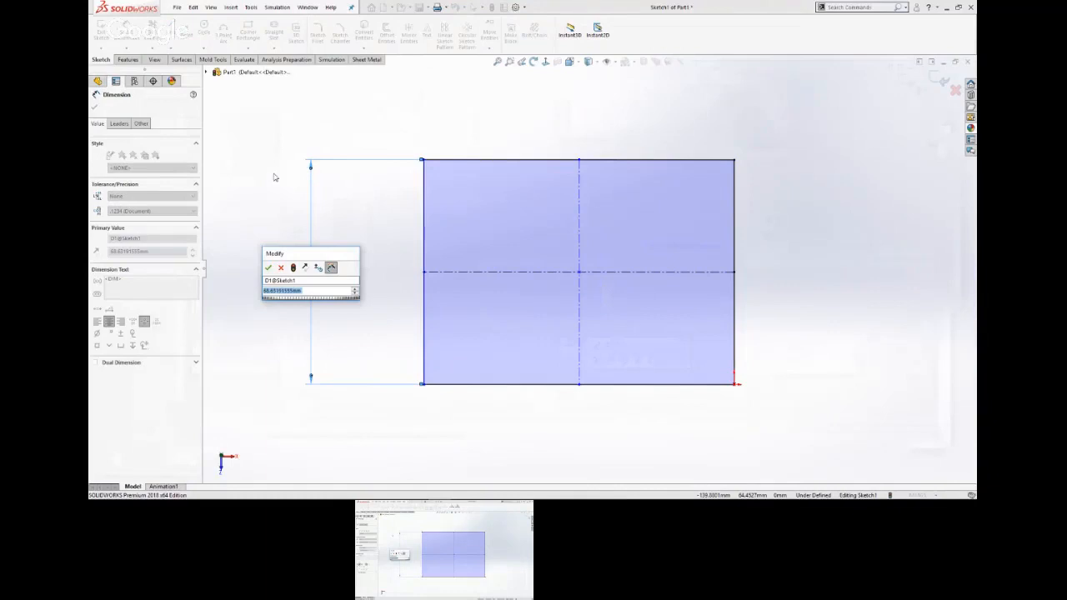
type("=")
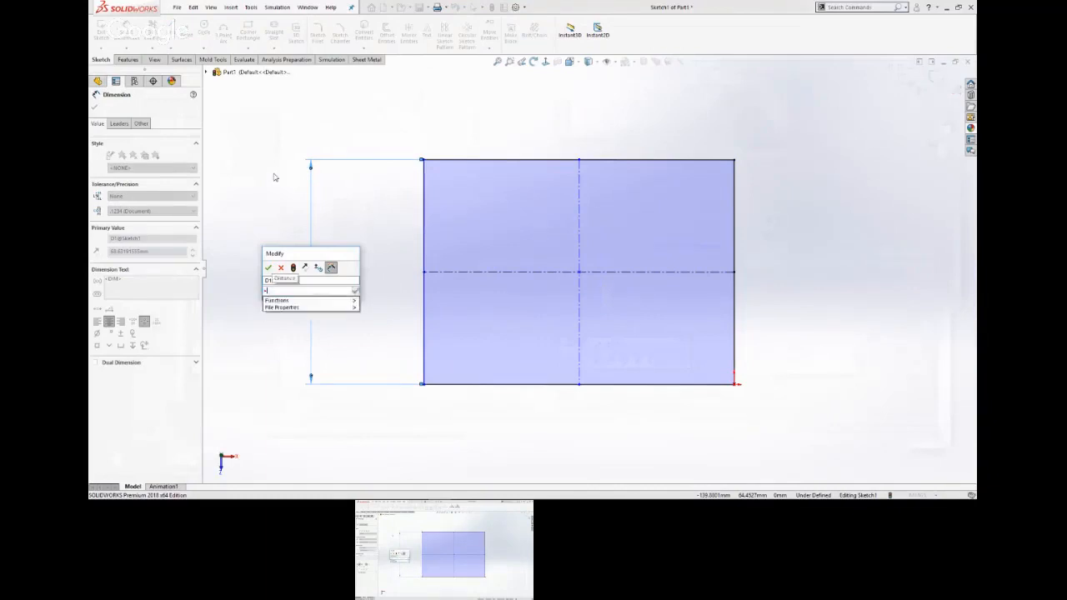
type("50")
key("Return")
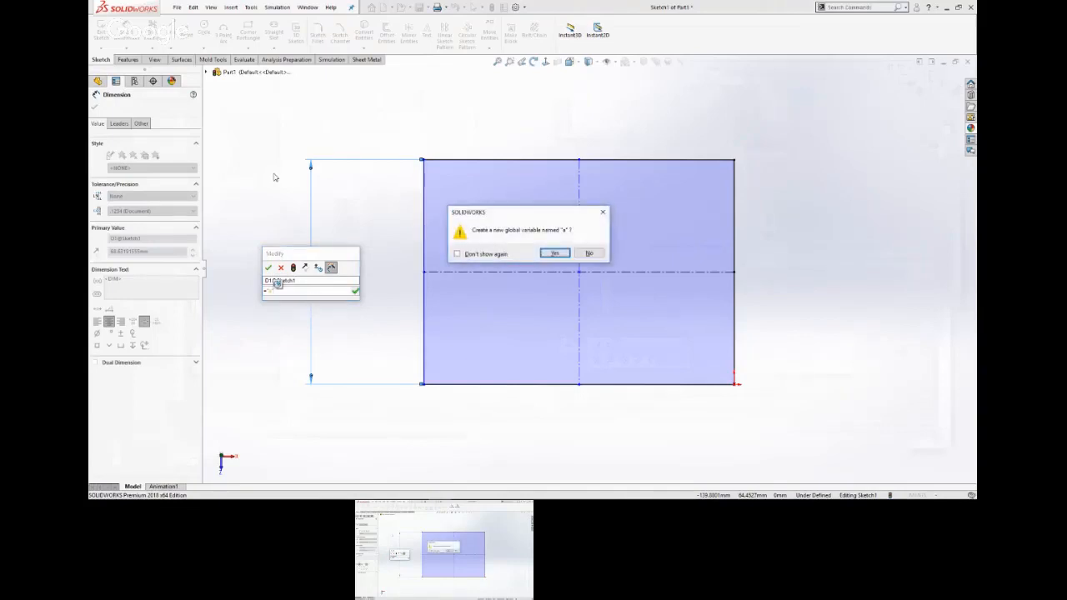
left_click(554, 253)
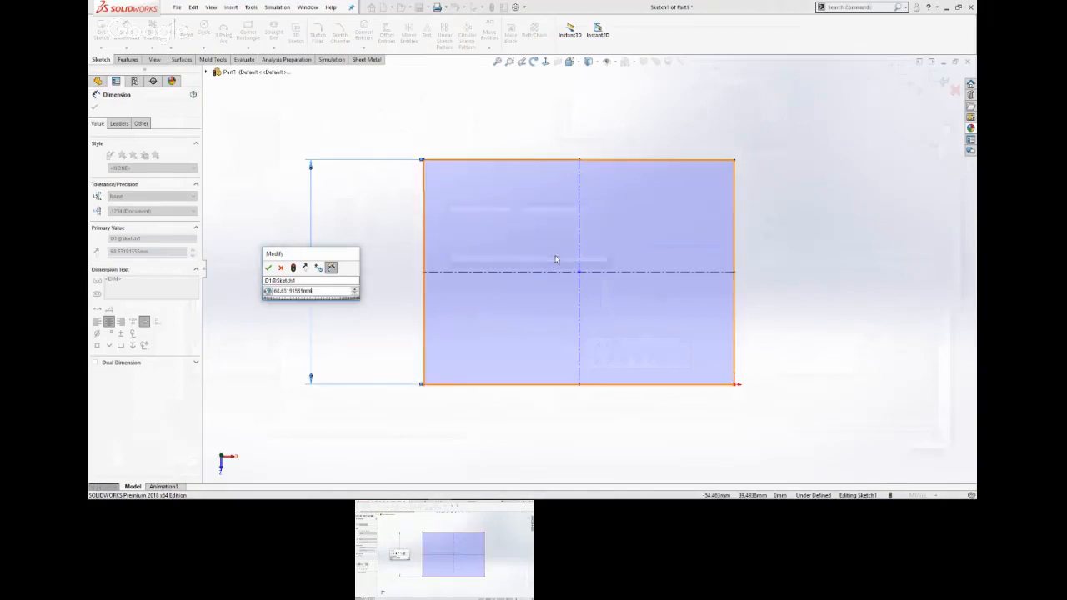
double_click(329, 290)
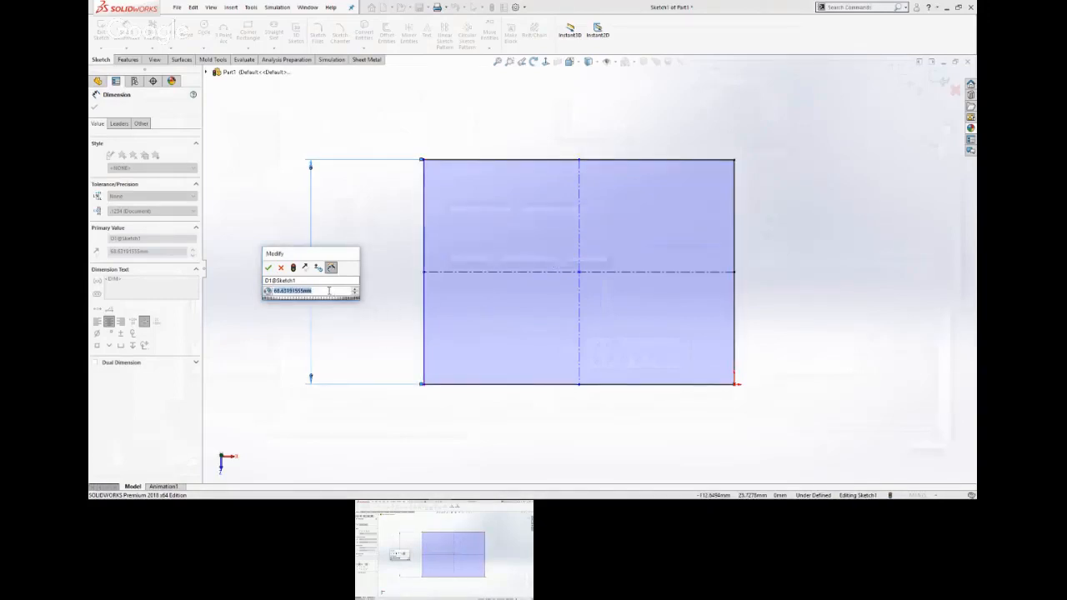
type("213.0000mm")
key("Return")
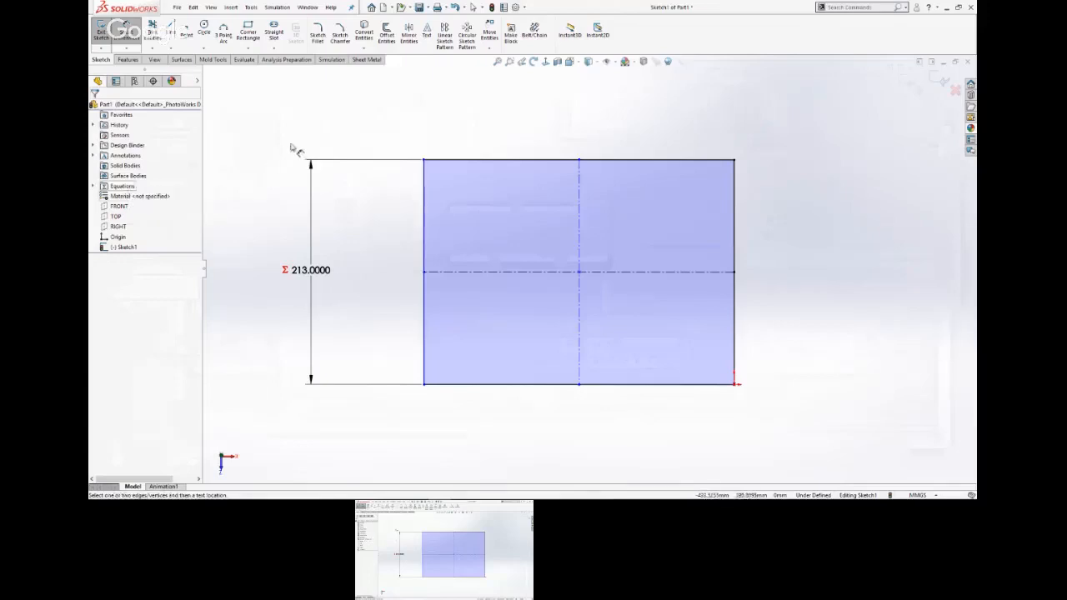
left_click(939, 81)
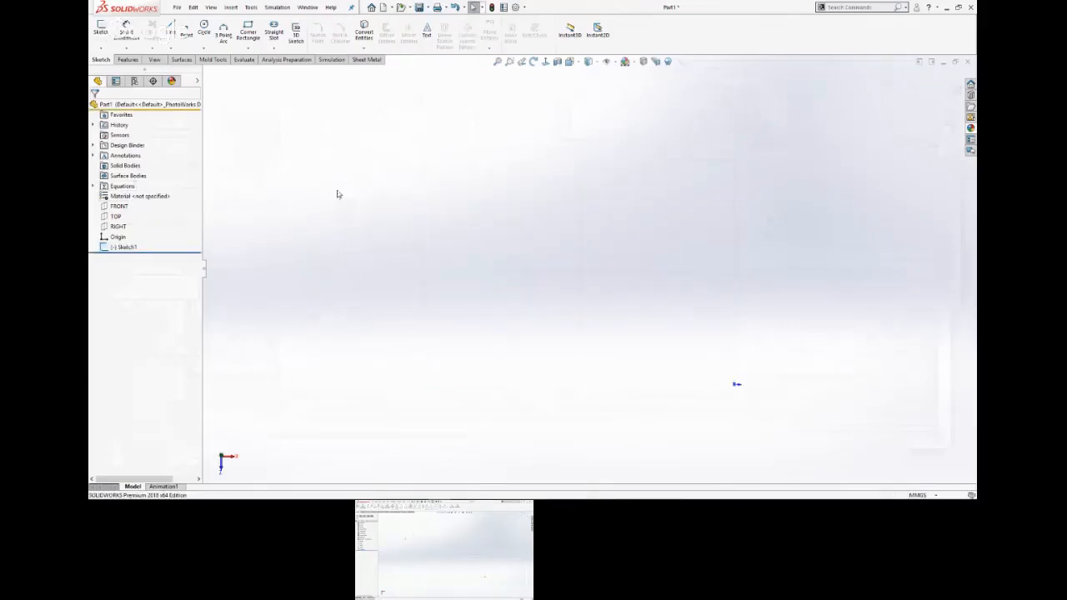
right_click(119, 187)
left_click(158, 191)
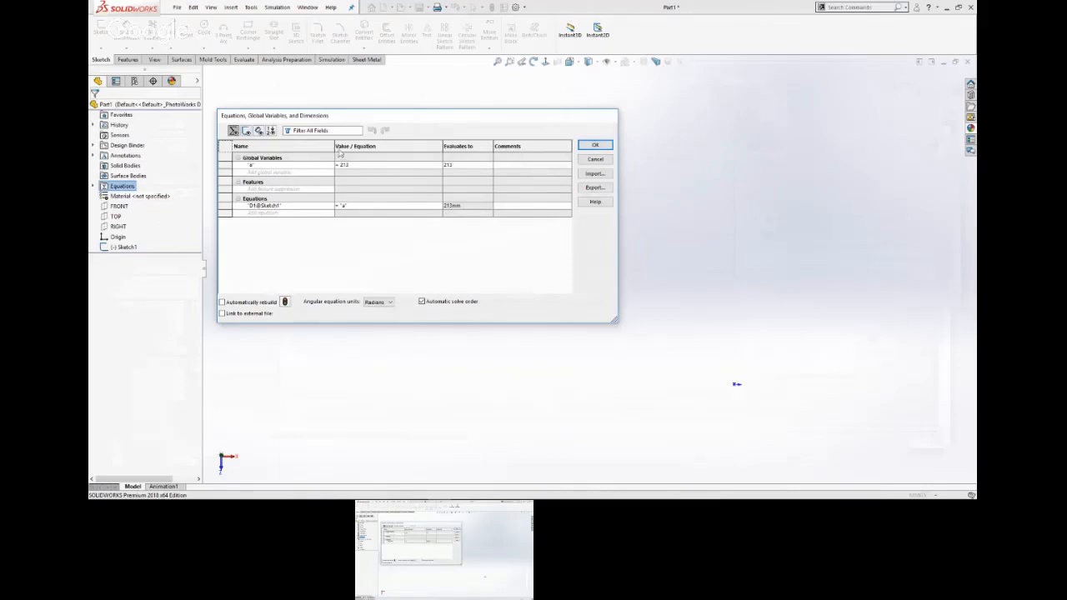
left_click_drag(366, 117, 442, 147)
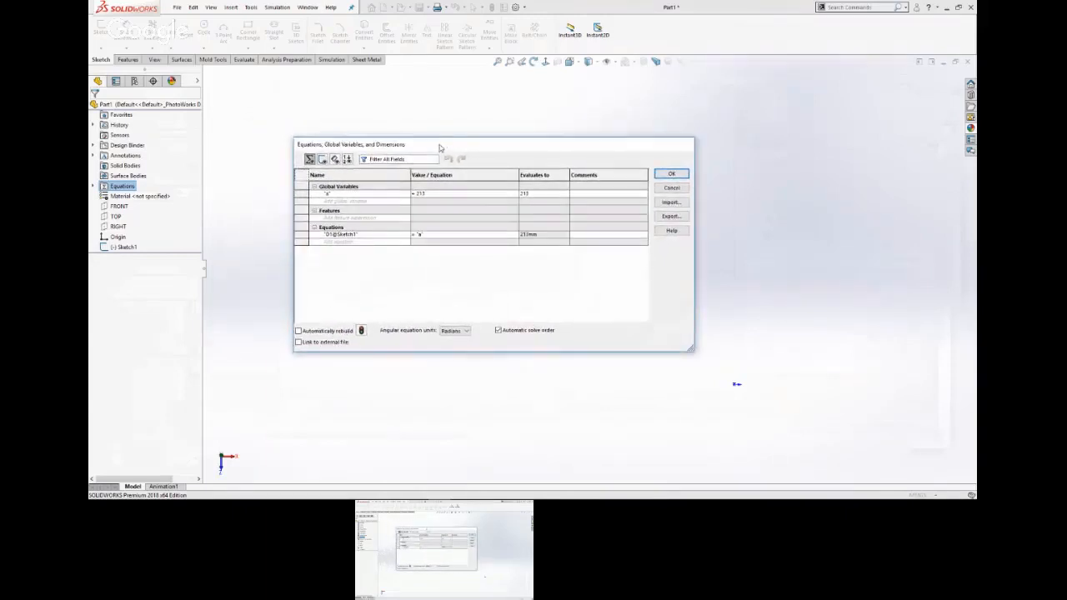
left_click_drag(692, 351, 685, 408)
left_click(361, 201)
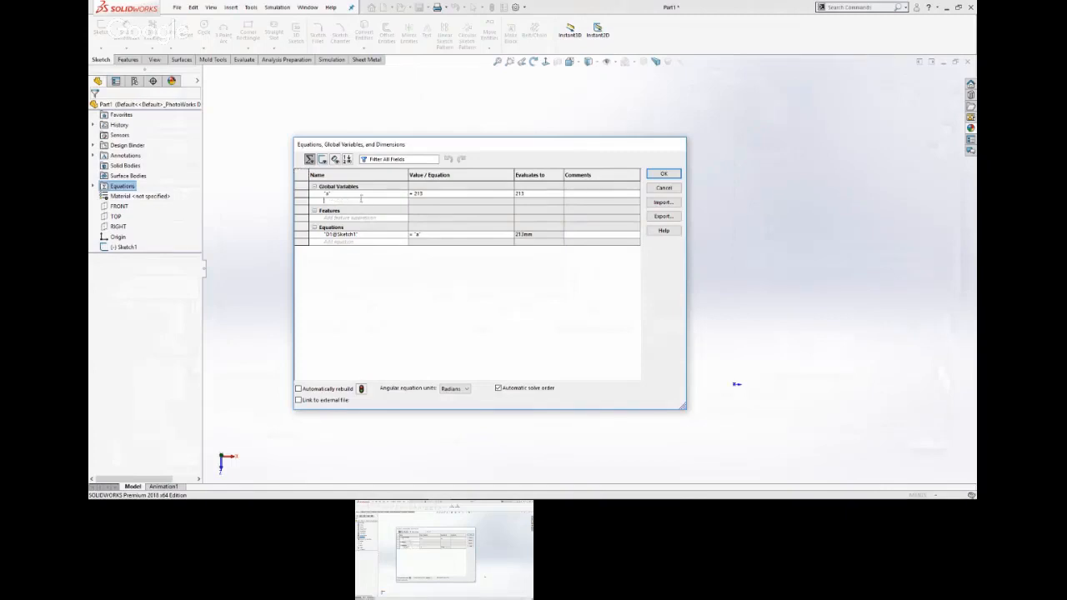
left_click(661, 188)
Open the equations manager and add a global variable b with the value 200.
right_click(125, 188)
left_click(151, 195)
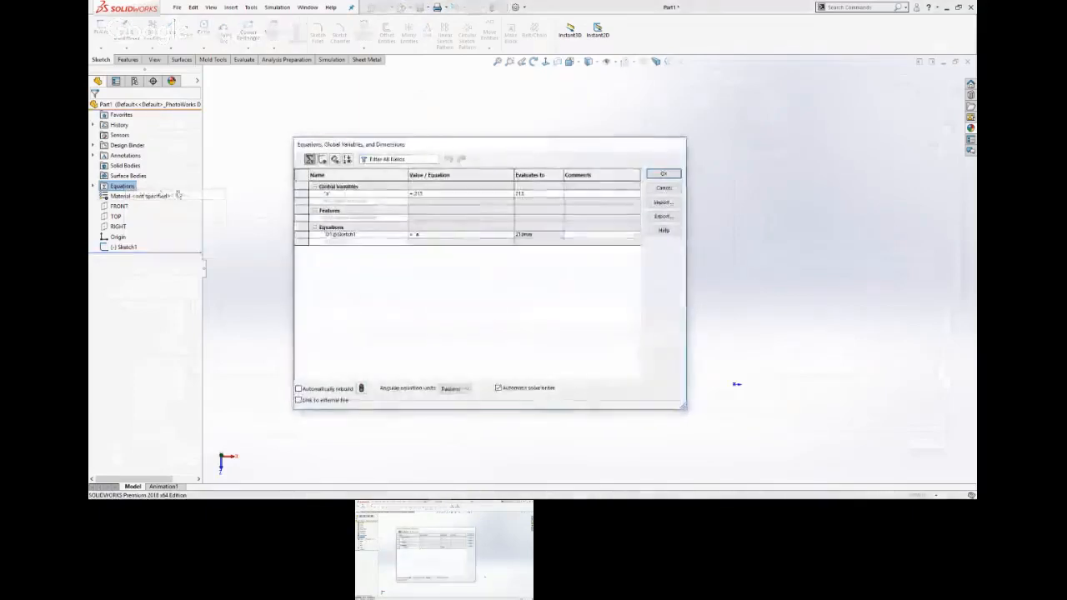
left_click(357, 201)
type("b")
key("Tab")
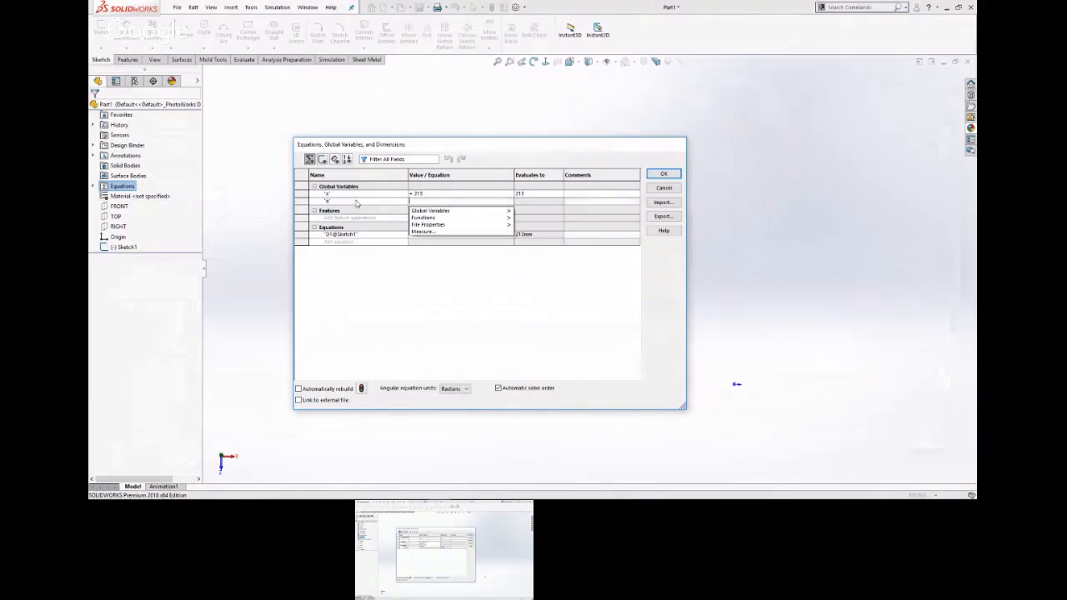
type("200")
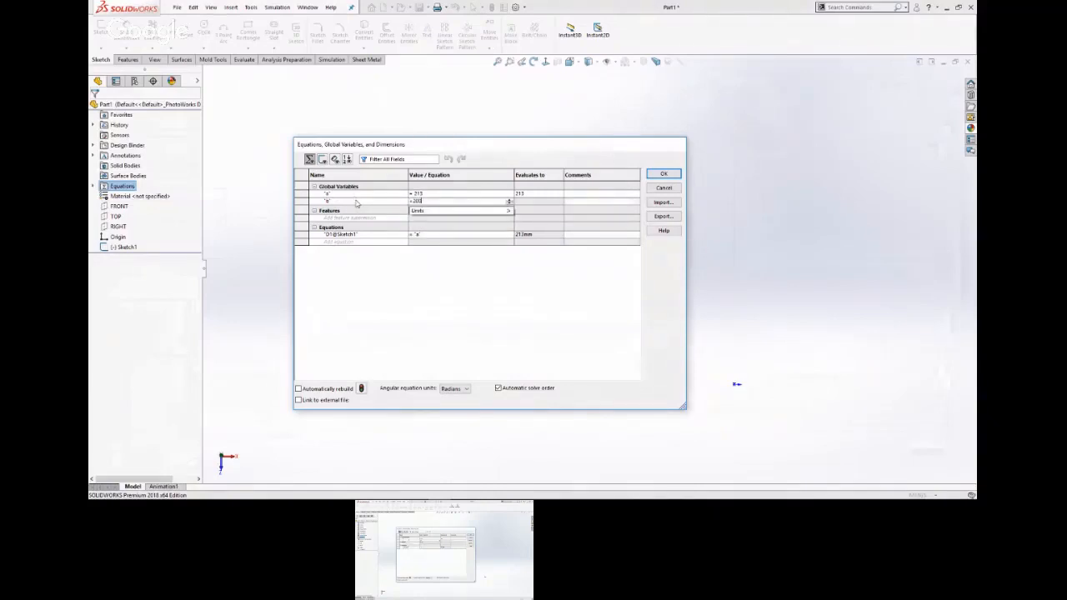
key("Return")
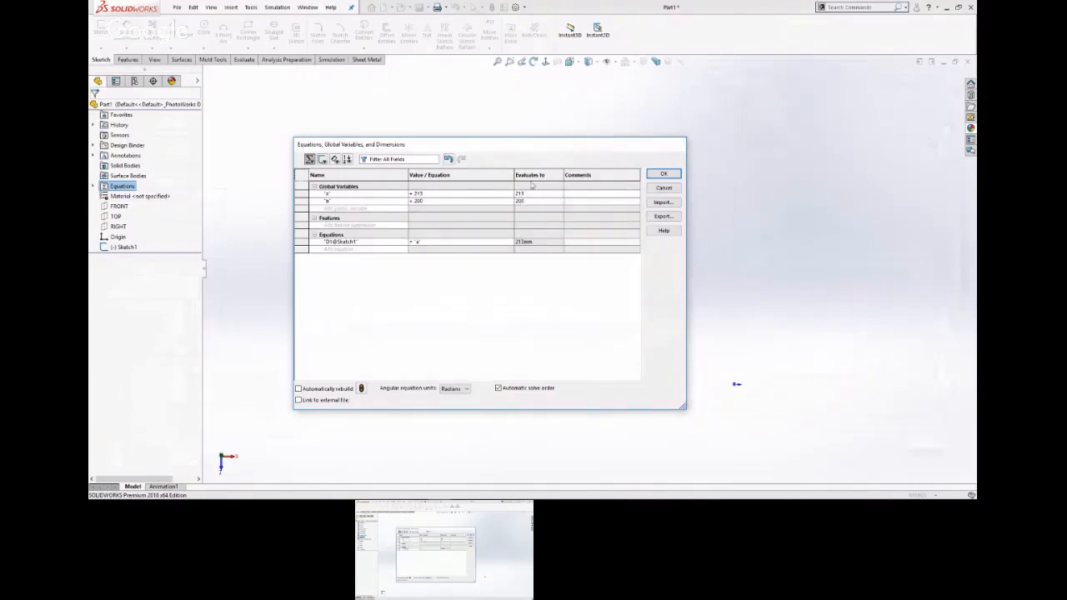
Add the global variables c with the value 170 and d with the value 130.
left_click(398, 210)
type("c")
key("Tab")
type("170")
key("Return")
type("d")
key("Tab")
type("150")
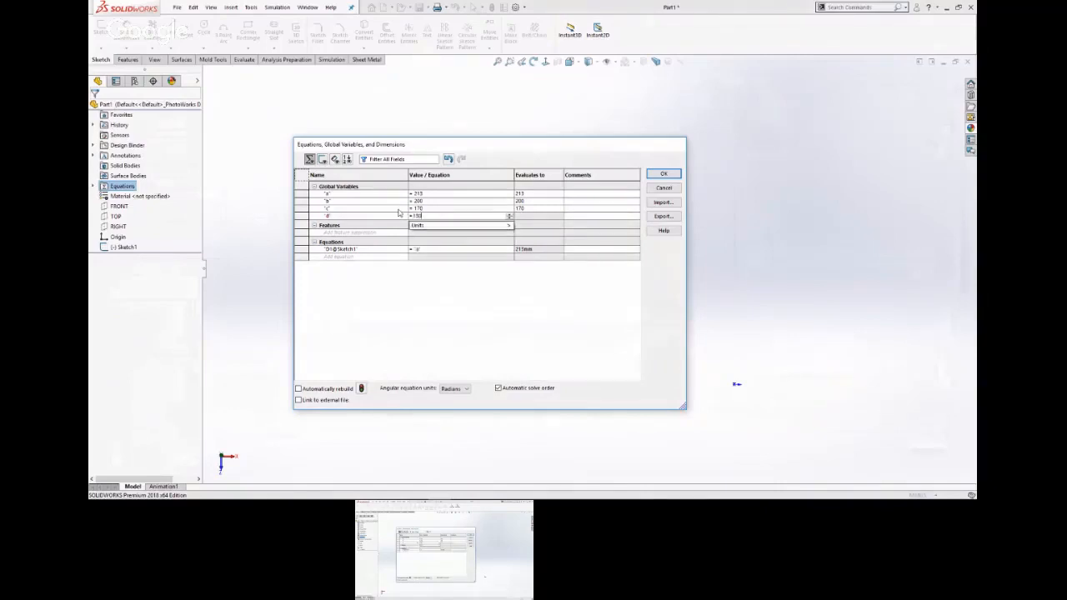
key("Return")
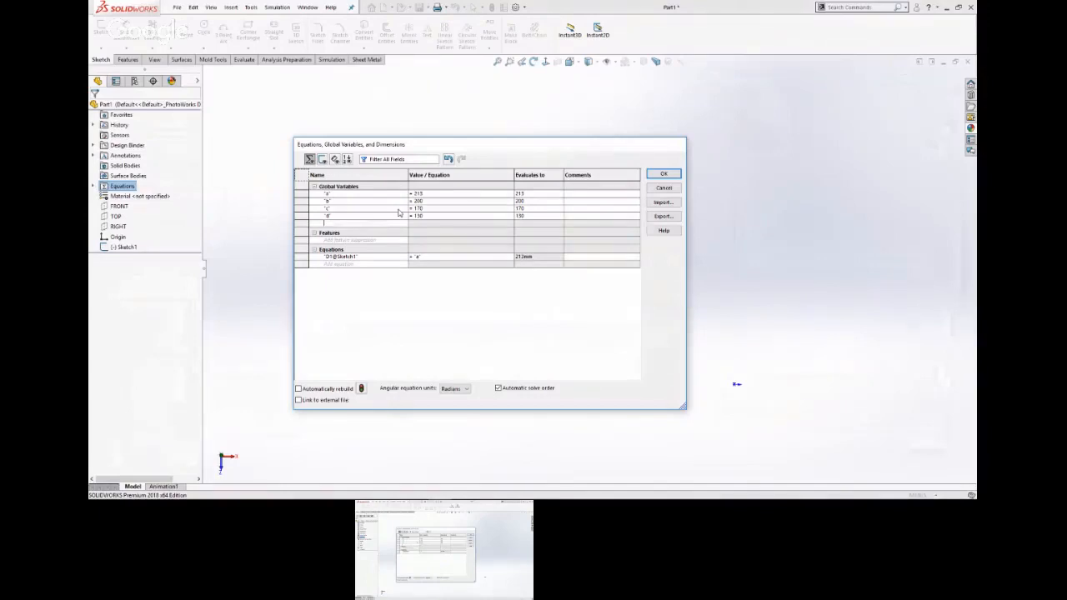
Add the global variables e with the value 41 and x defined as a / 3.
type("e")
key("Tab")
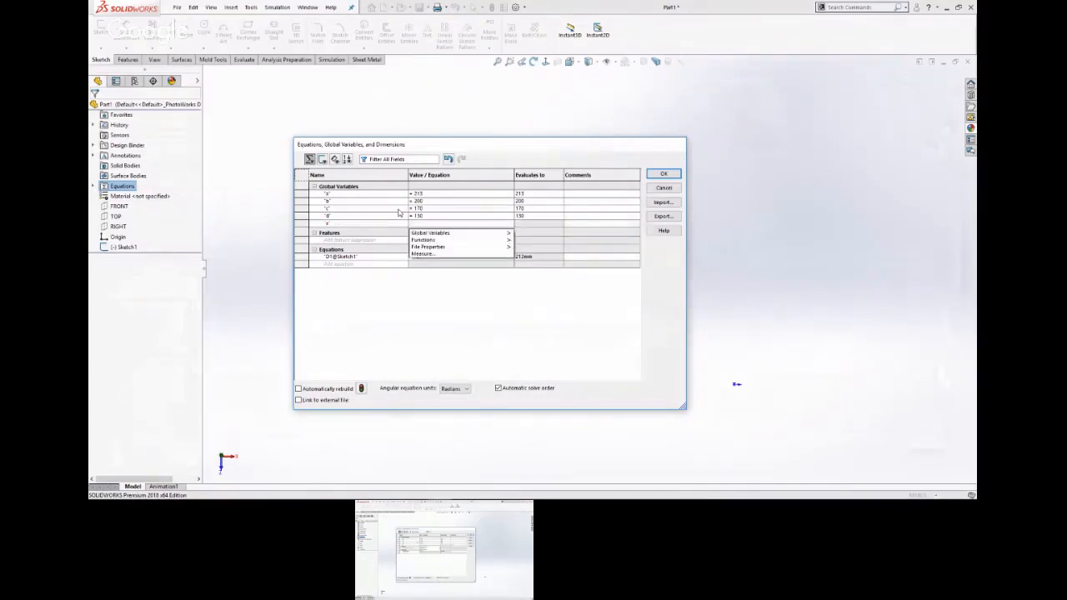
type("41")
key("Return")
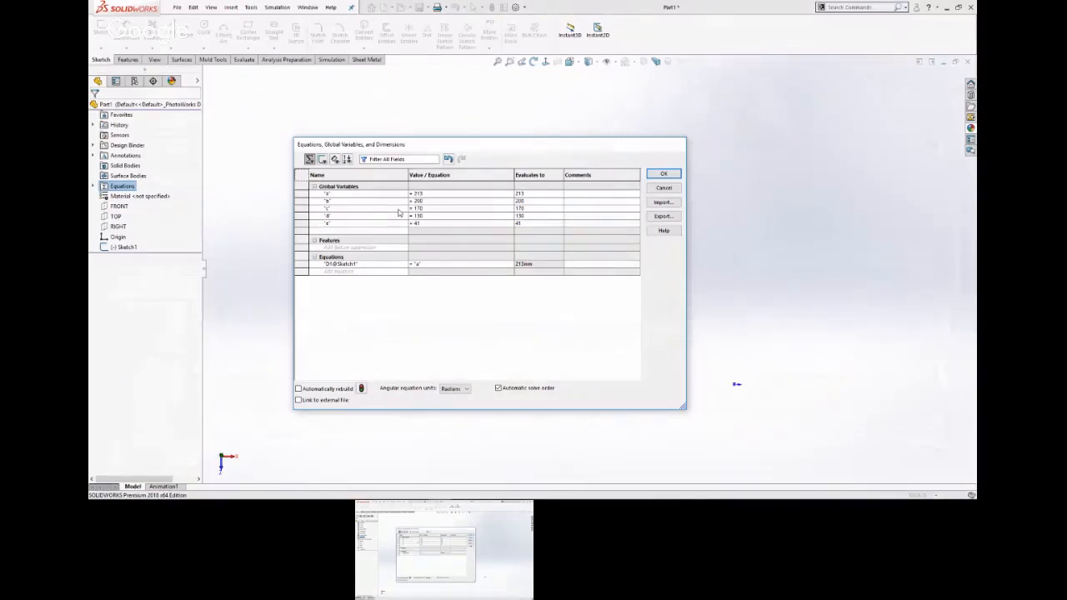
type("x")
key("Tab")
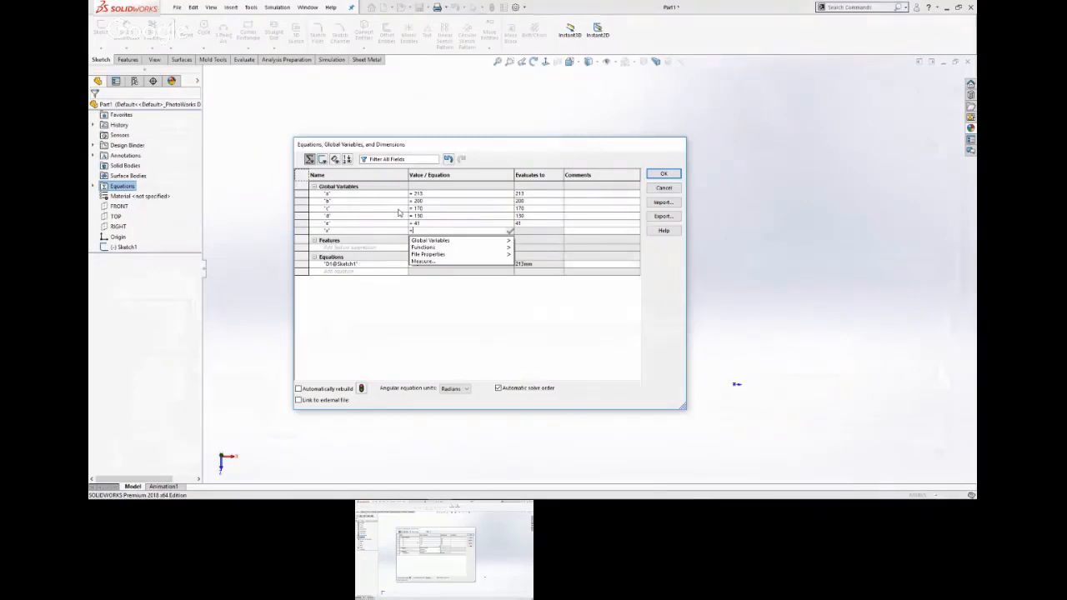
mouse_move(465, 241)
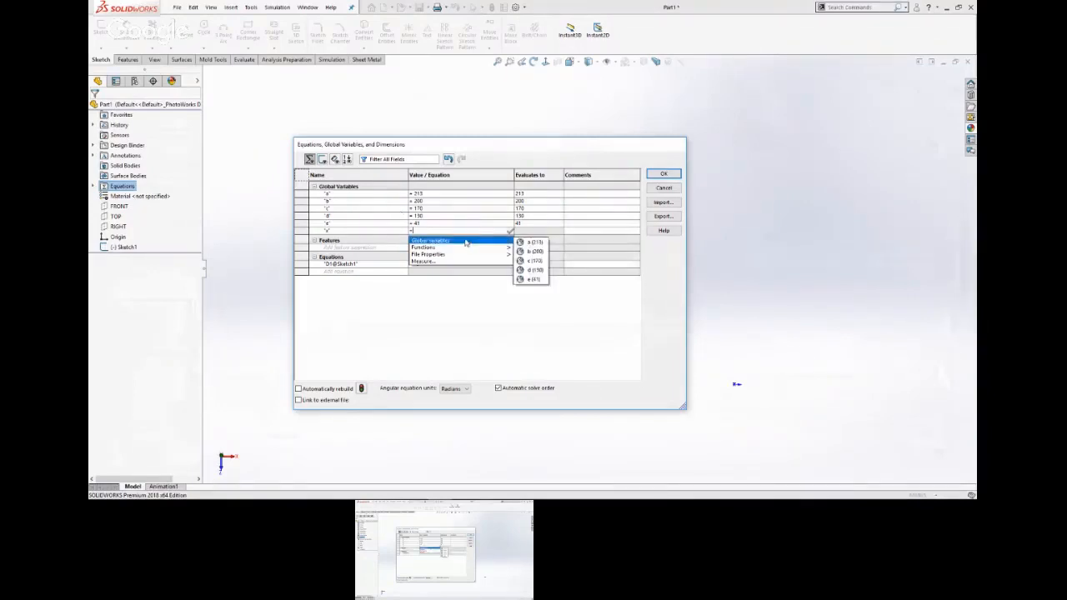
left_click(526, 246)
type("/ 3")
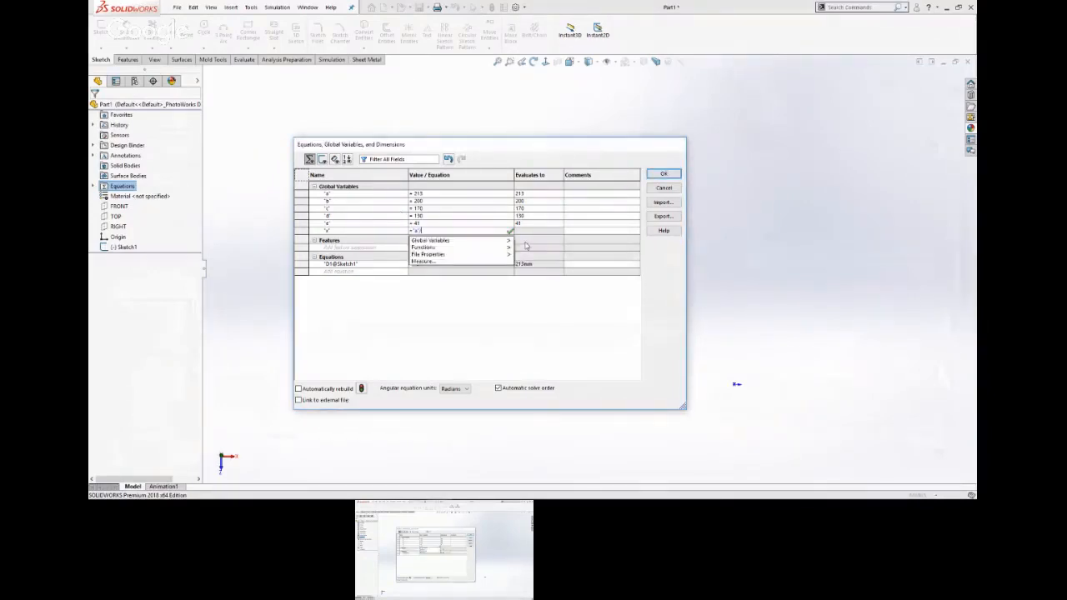
key("Return")
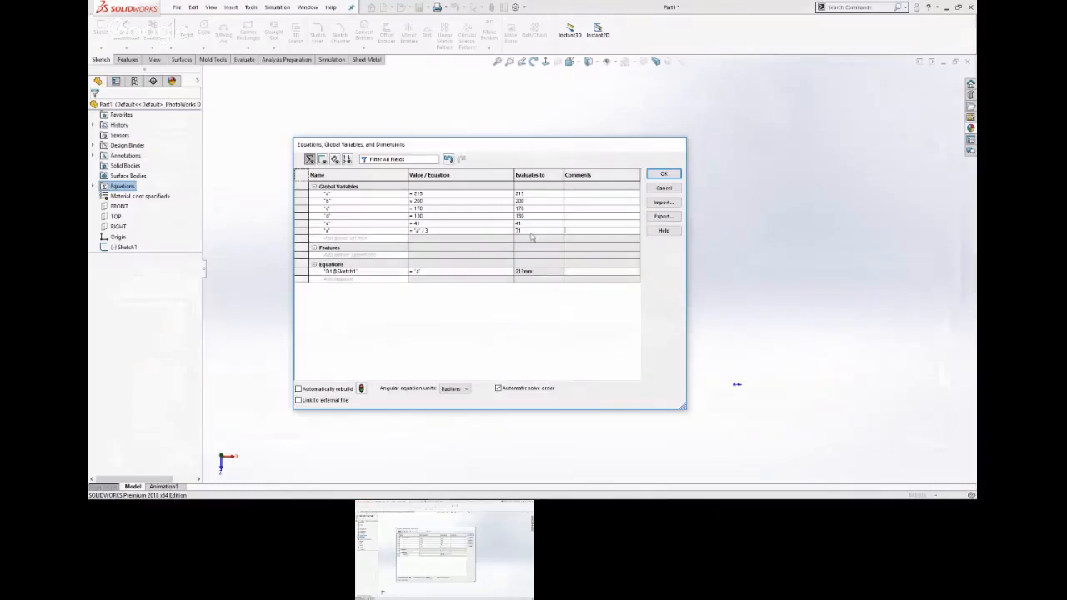
Add the global variable y defined as b / 3 + 10, and accept the equations.
key("Return")
type("y")
key("Tab")
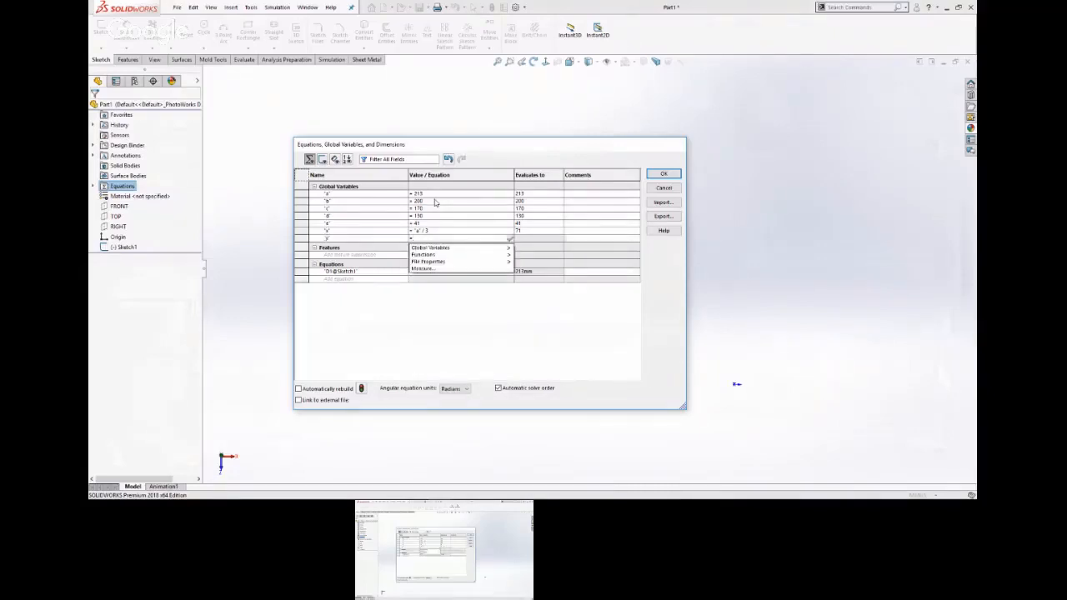
mouse_move(466, 248)
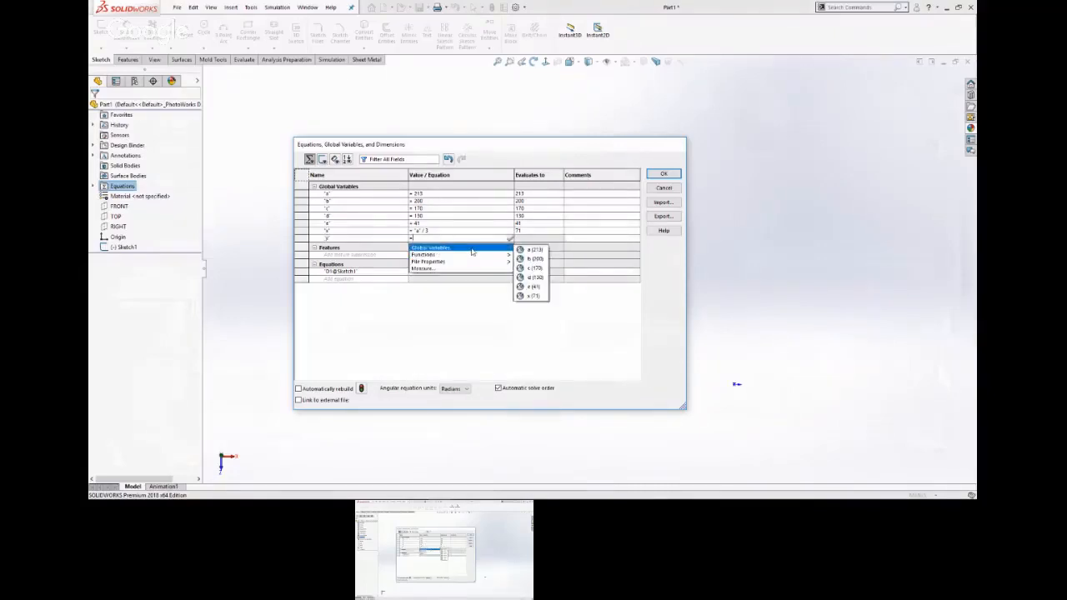
left_click(534, 259)
type("/ 3 + 10")
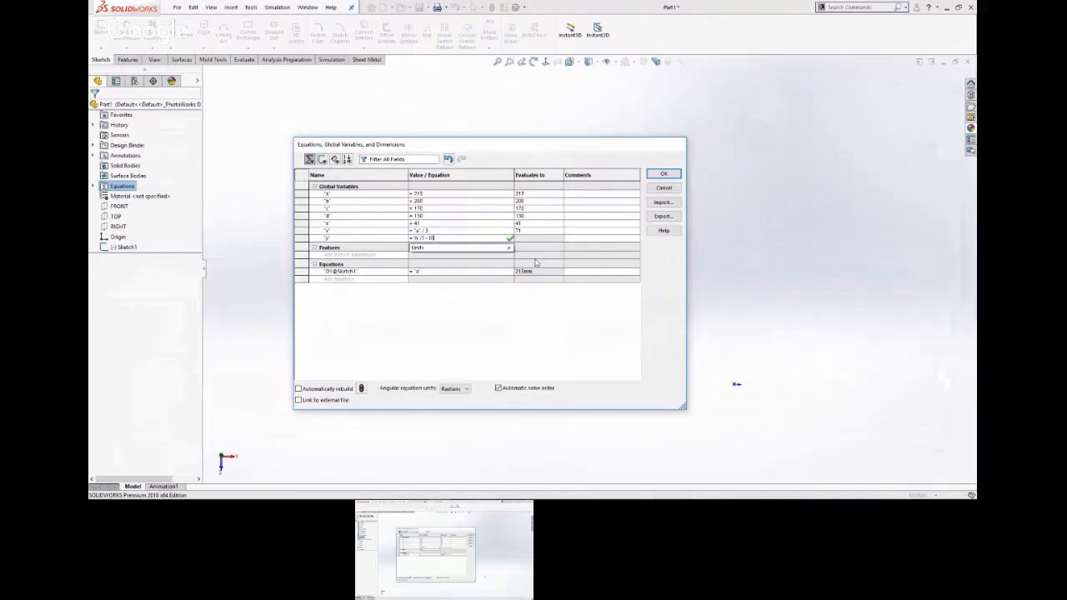
key("Return")
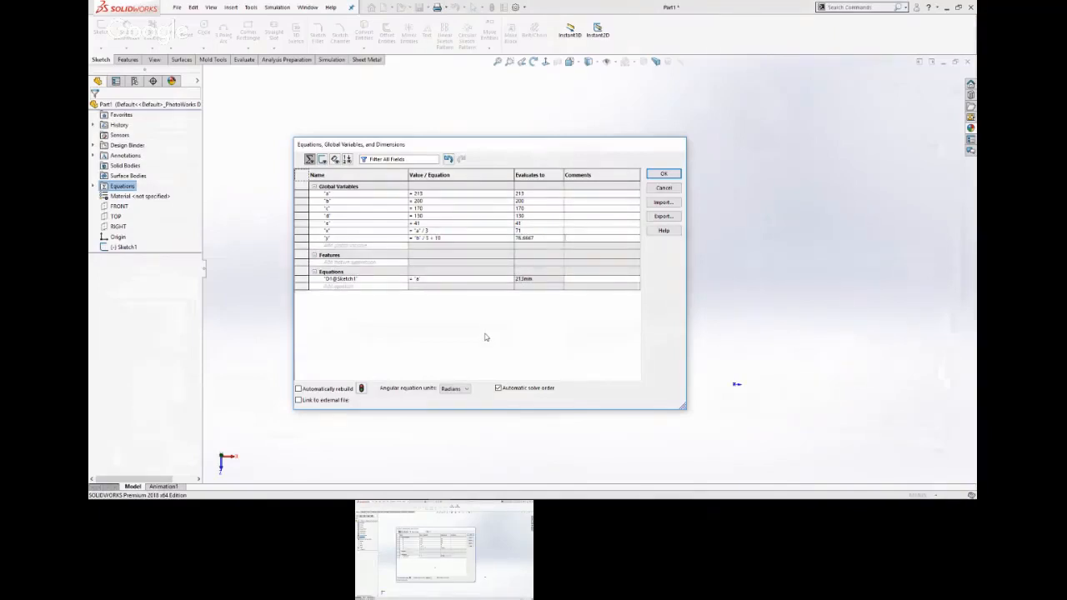
left_click(661, 175)
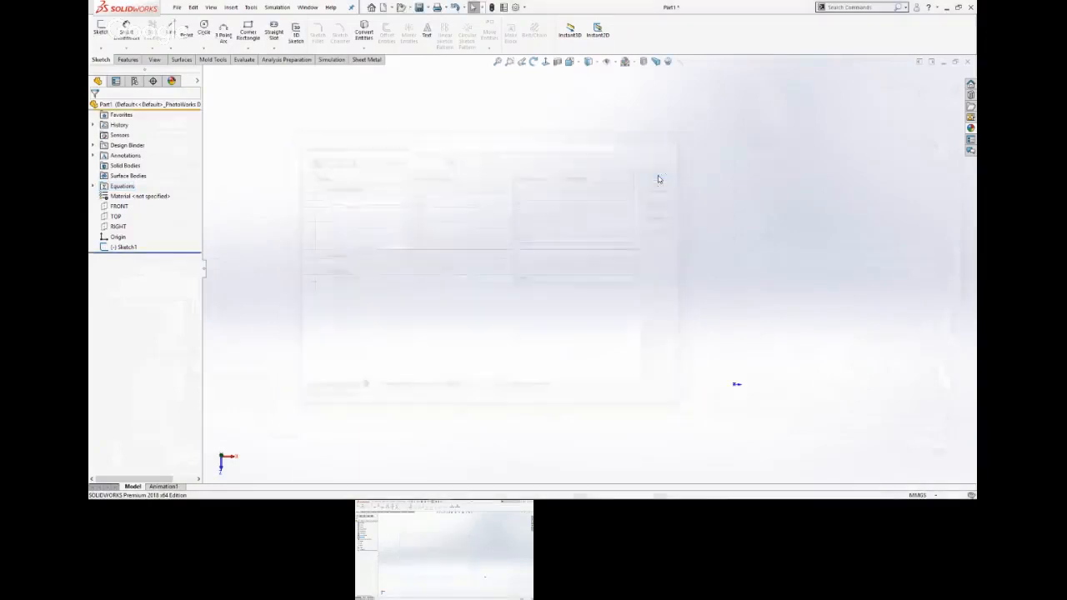
Open the base rectangle's sketch for editing.
left_click(125, 248)
left_click(134, 218)
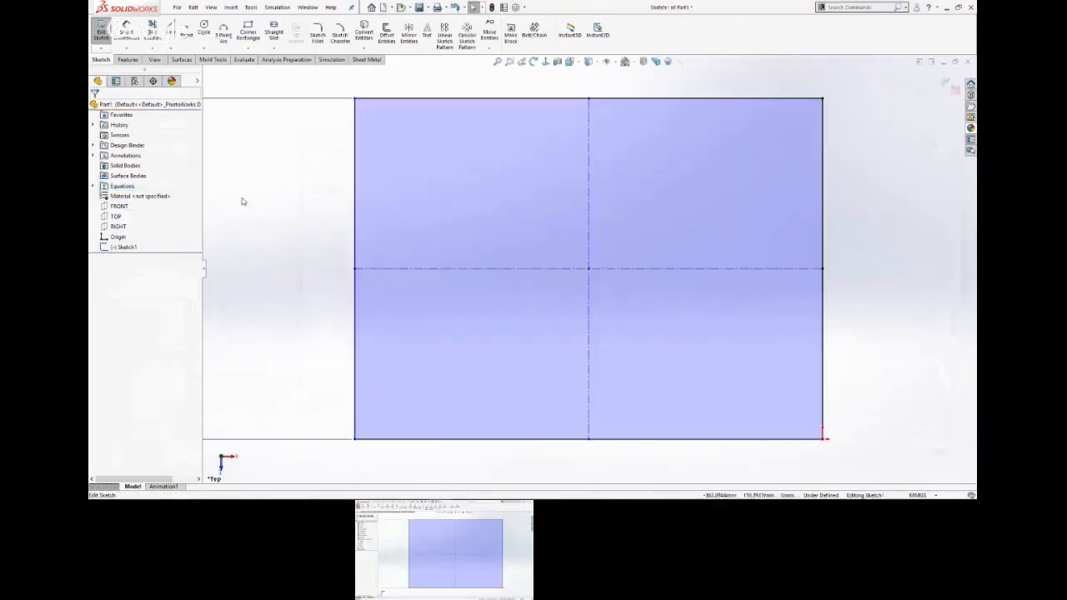
scroll(275, 213, "up", 10)
scroll(551, 276, "down", 6)
left_click_drag(479, 260, 495, 266)
left_click(673, 350)
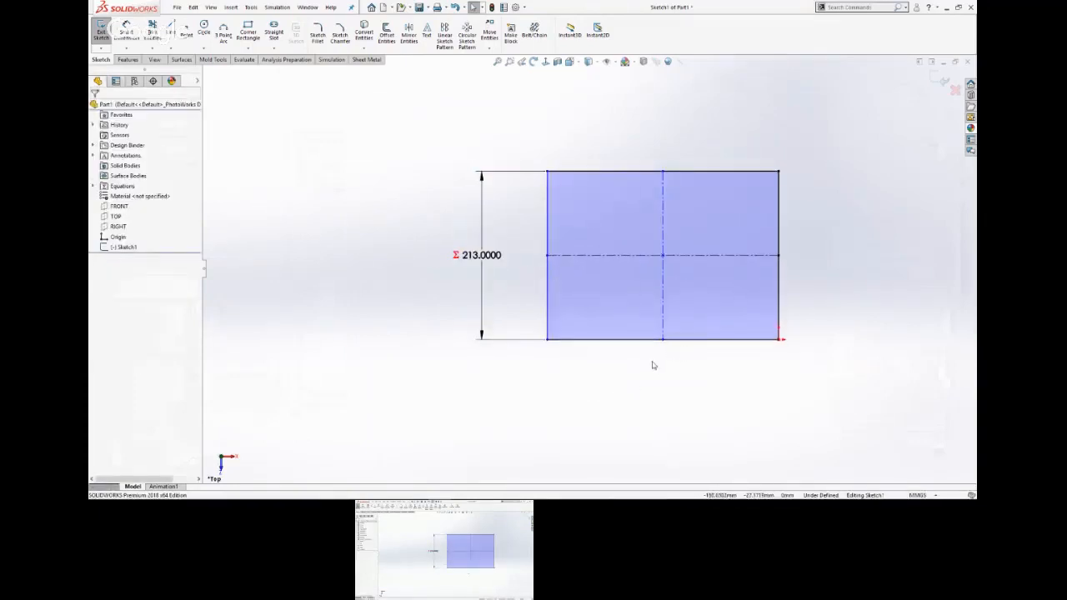
Dimension the rectangle's bottom edge and link the value to the global variable b.
key("s")
left_click(648, 373)
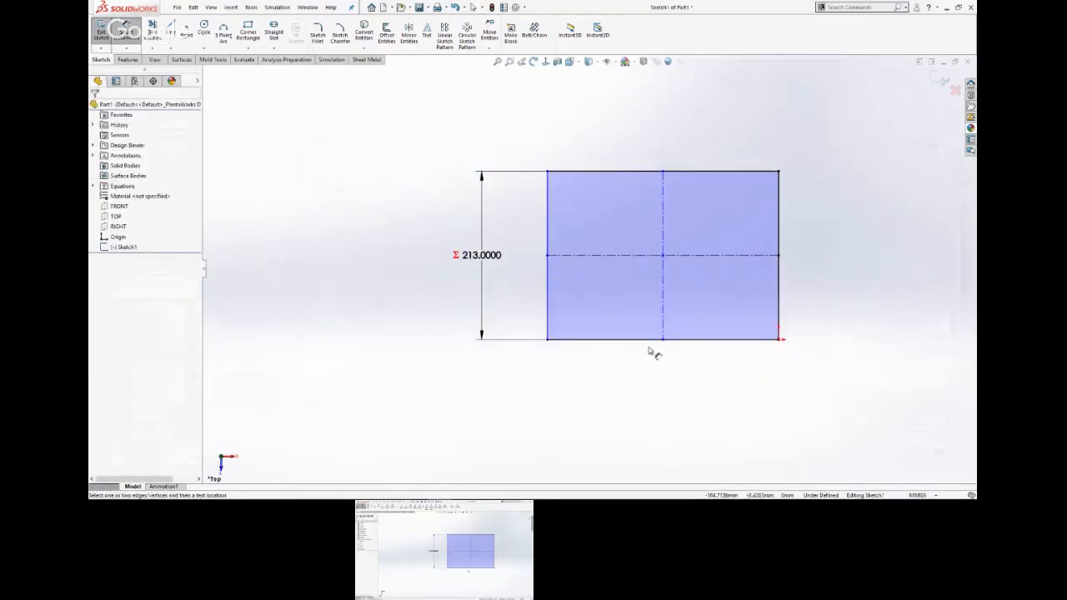
left_click(651, 341)
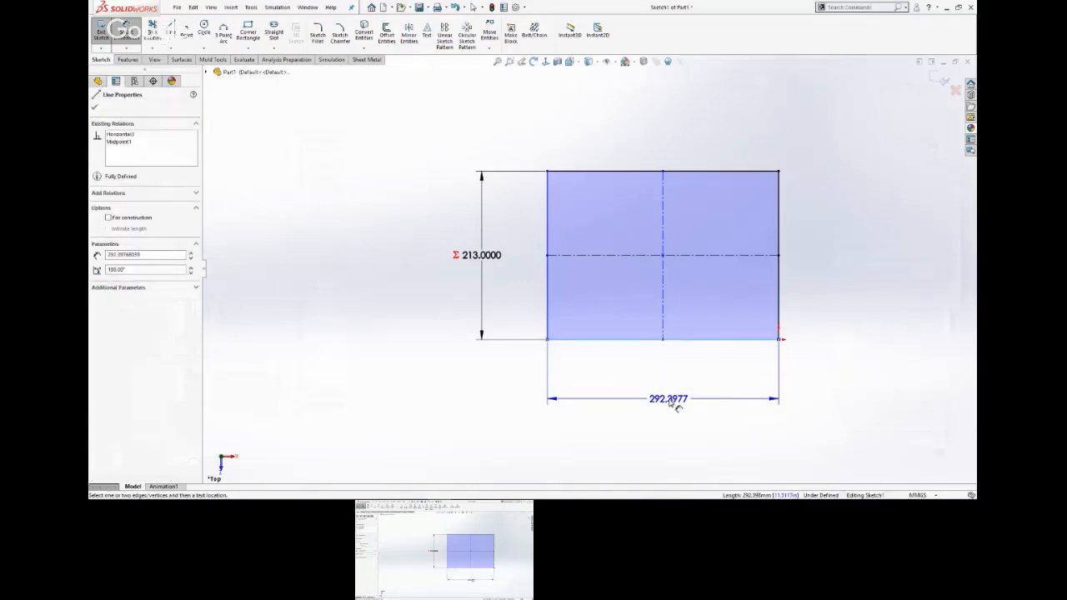
left_click(677, 406)
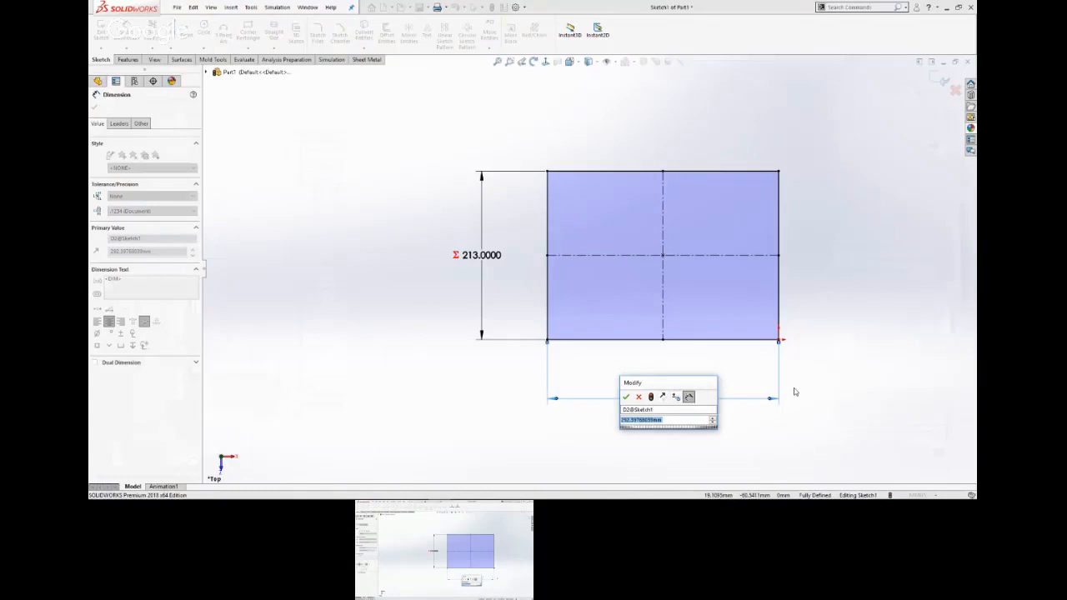
type("=B")
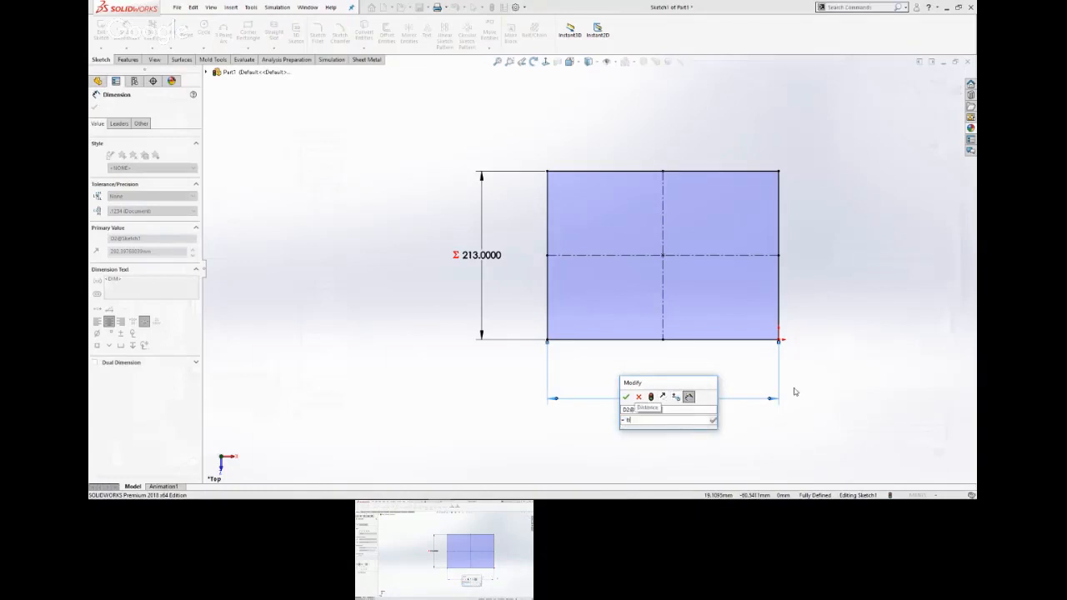
key("Return")
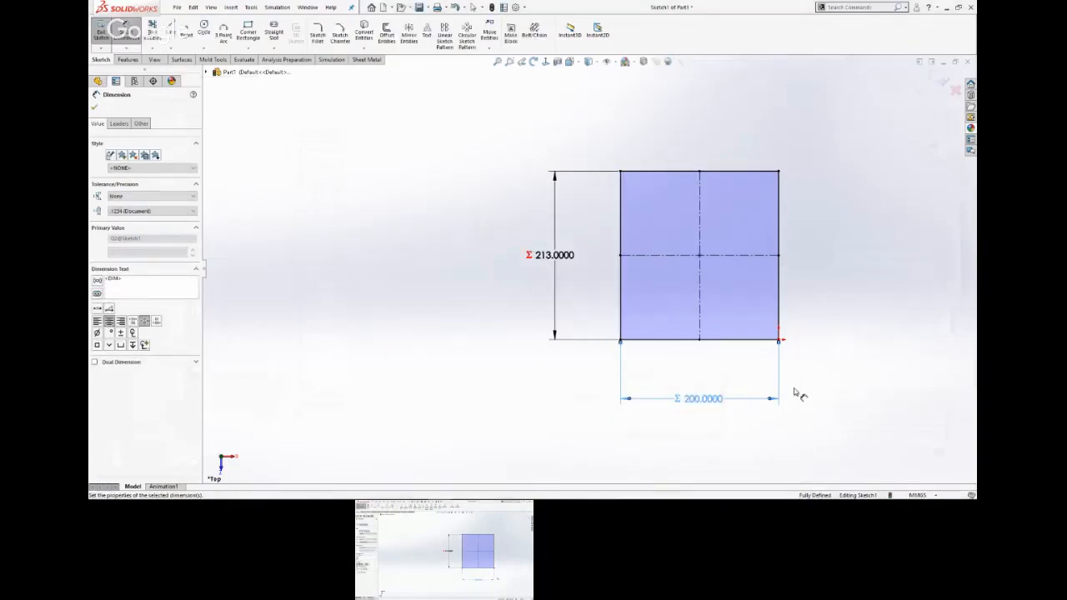
left_click(839, 354)
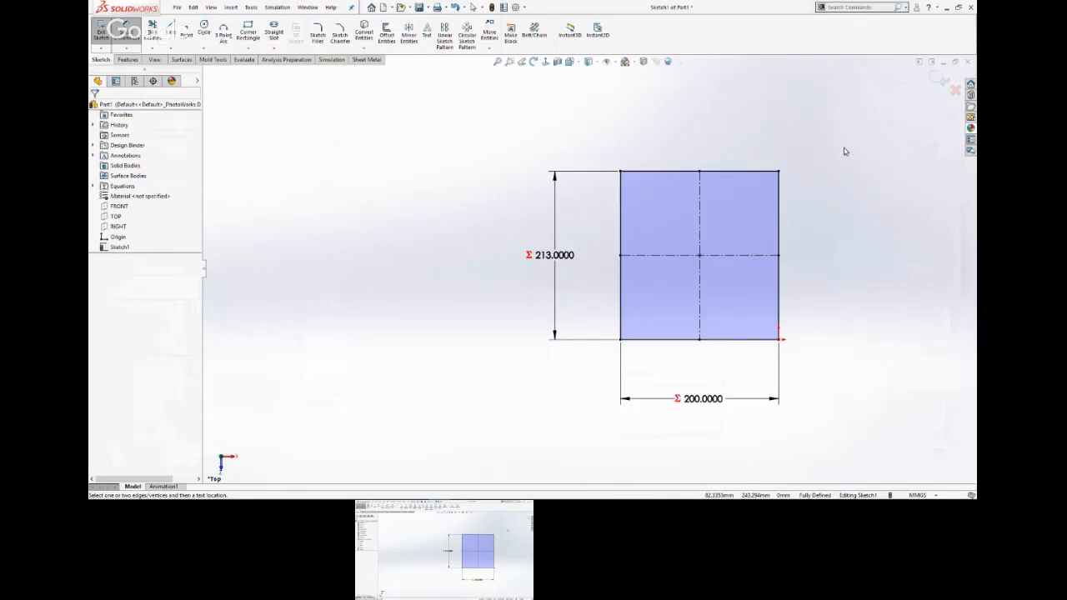
Switch to the slide show to check the part's dimension labels and parameters, and return to SOLIDWORKS.
key("alt+Tab")
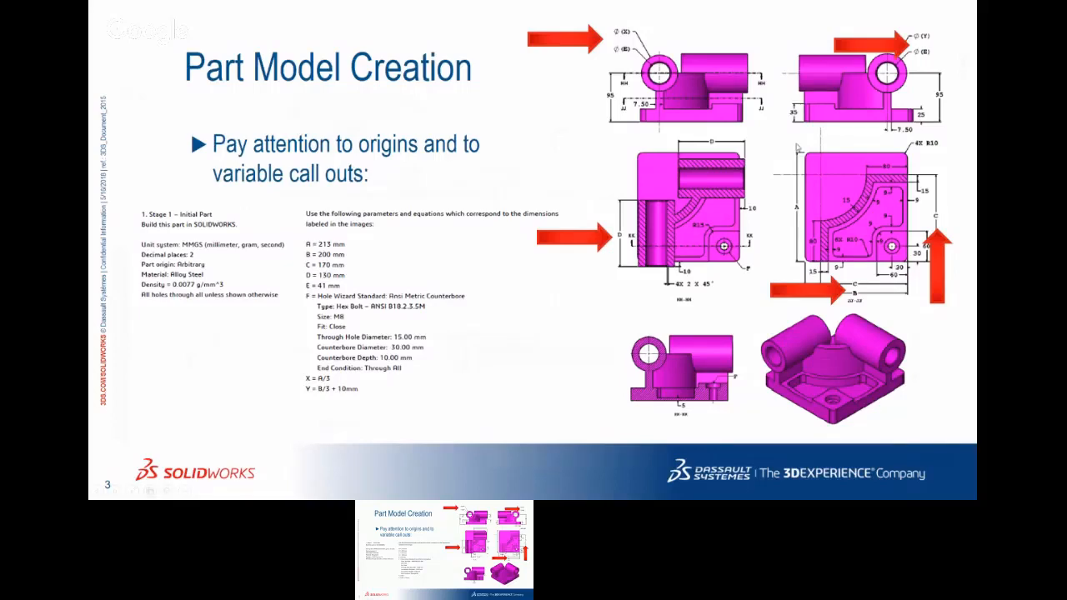
key("super+Tab")
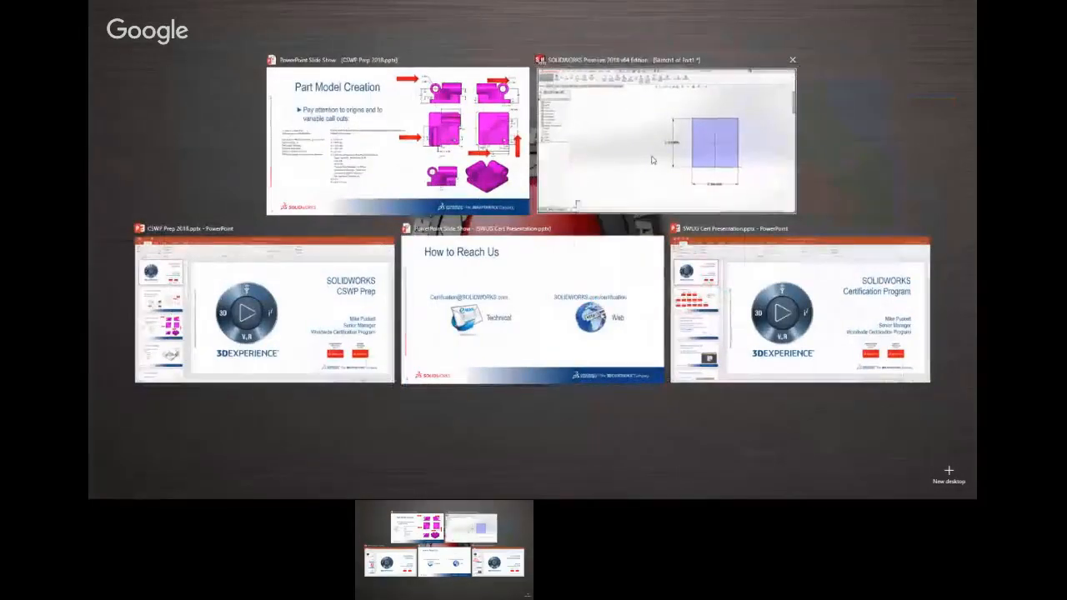
left_click(772, 172)
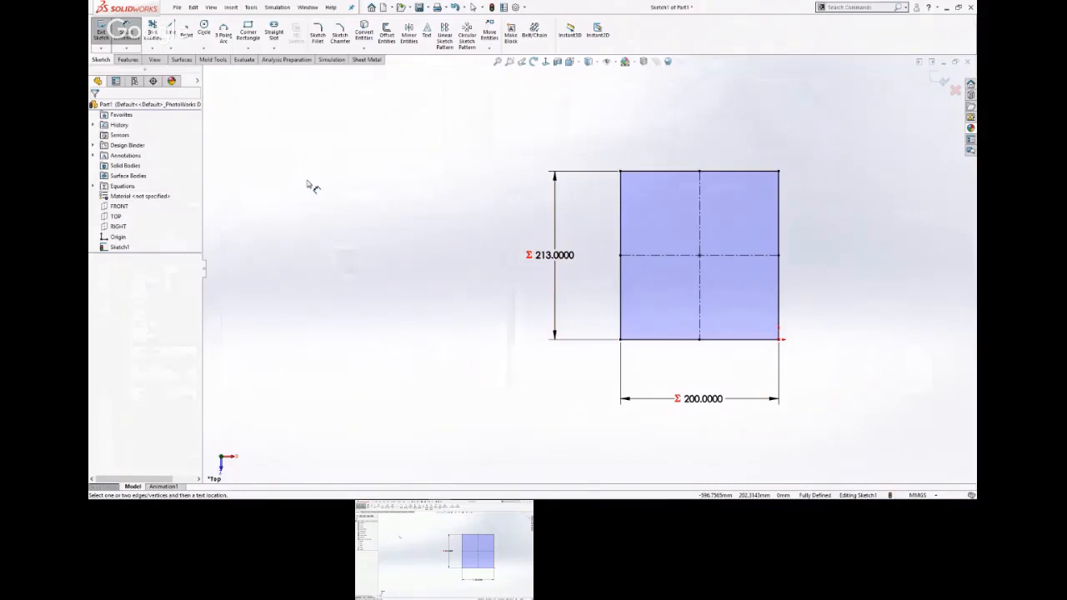
right_click(563, 255)
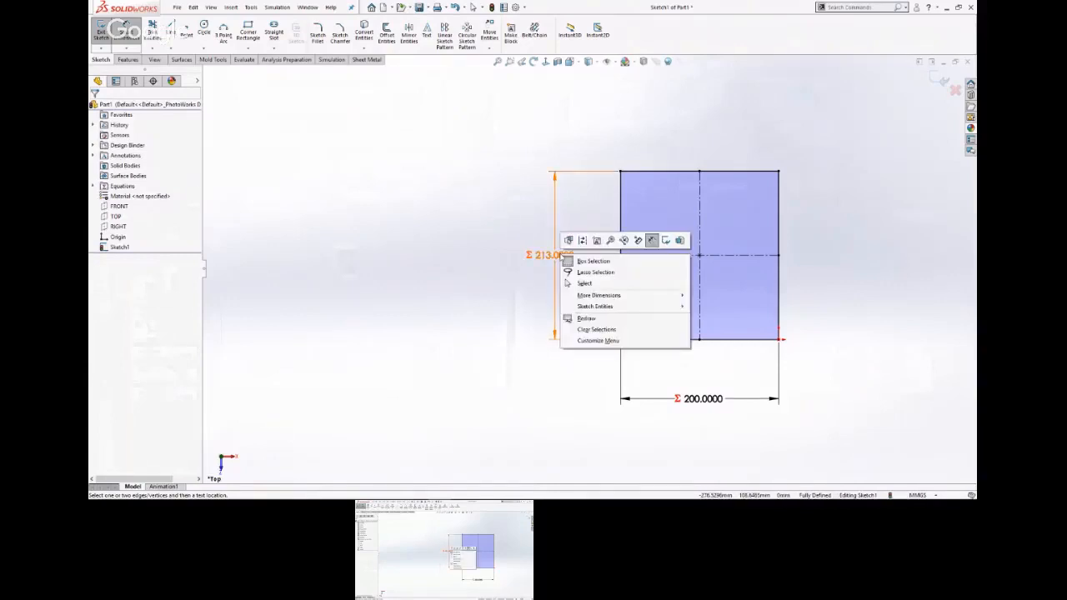
left_click(469, 269)
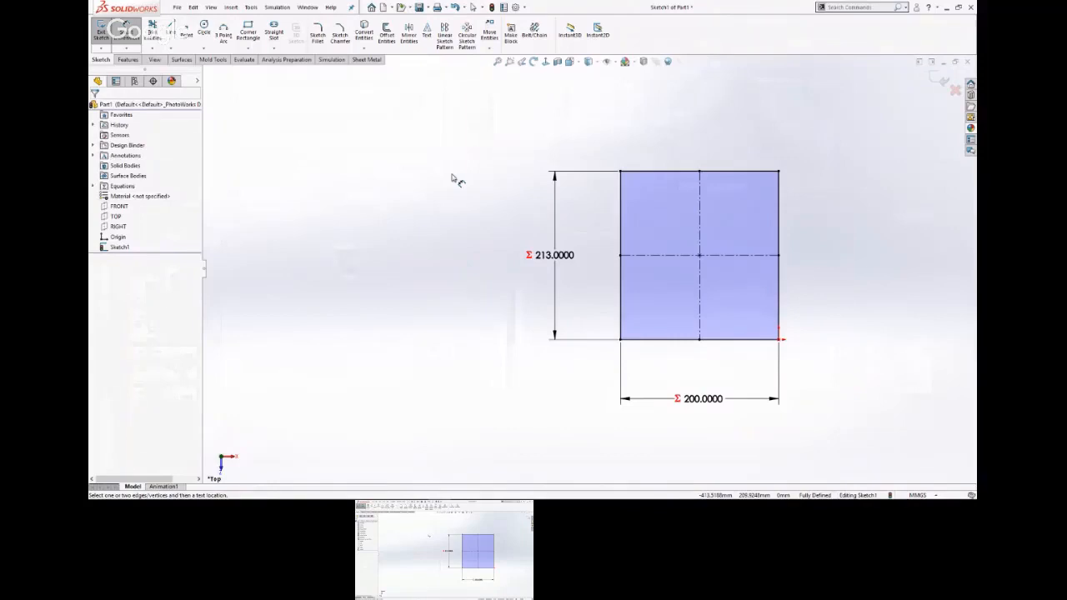
Delete the dimension on the rectangle's bottom edge.
key("Escape")
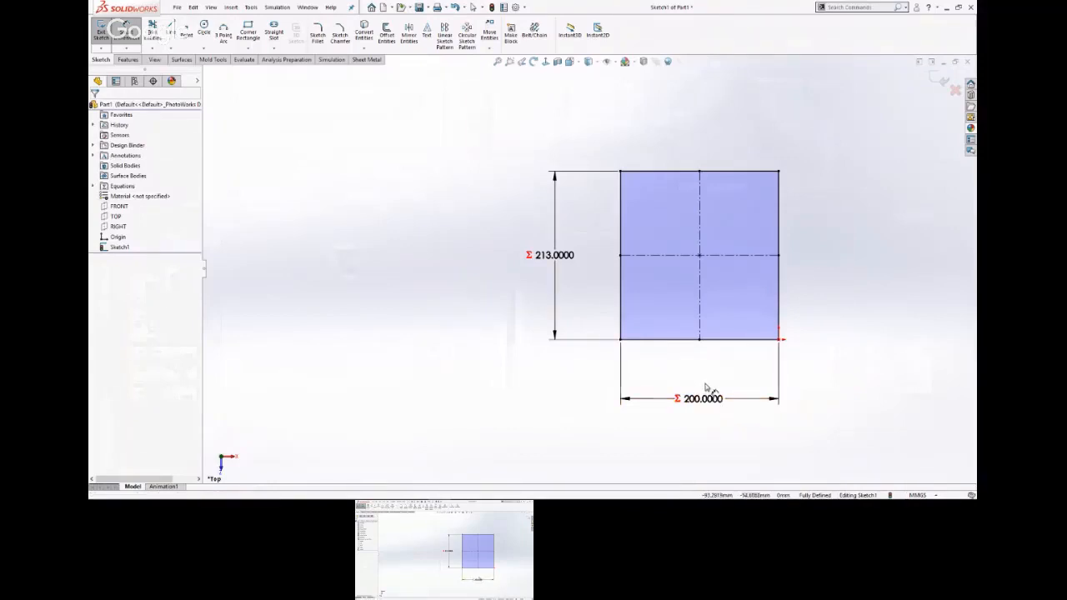
left_click(708, 400)
key("Delete")
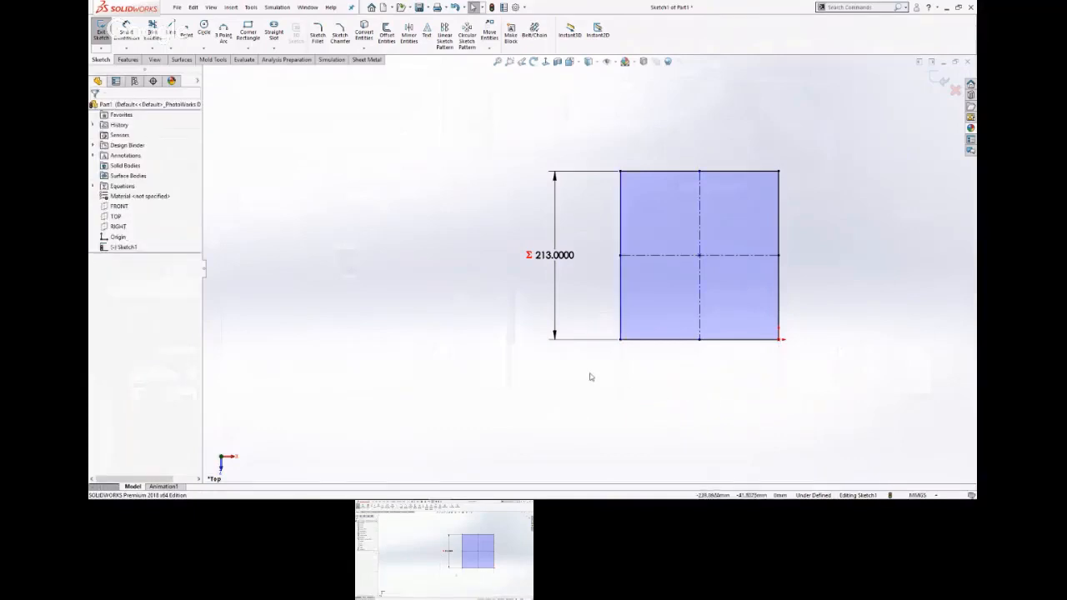
Dimension the rectangle's bottom edge again, trying to link it to the global variable b.
key("s")
left_click(630, 381)
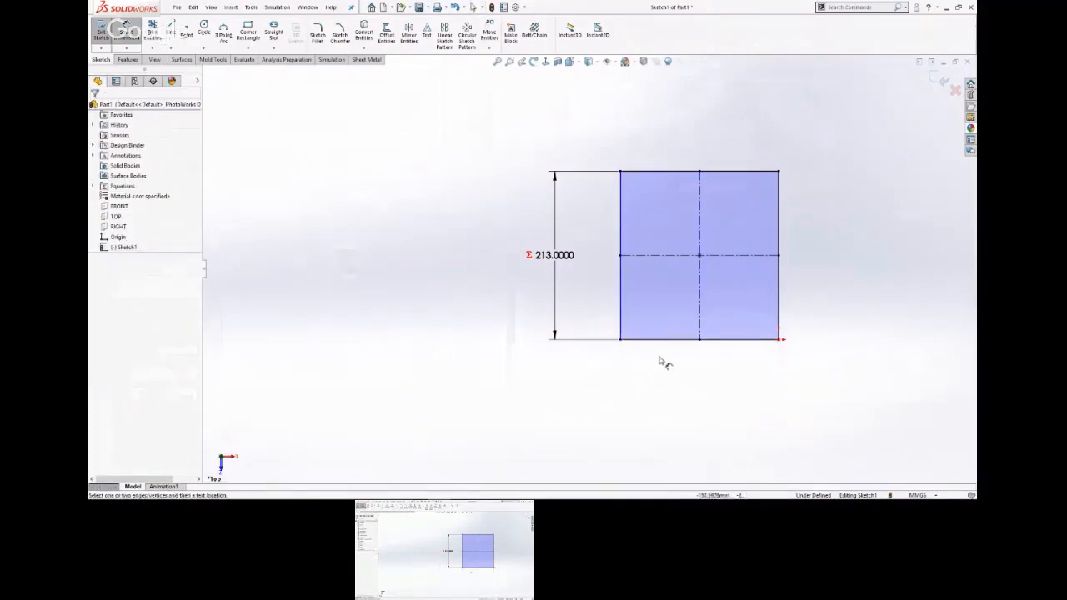
left_click(685, 339)
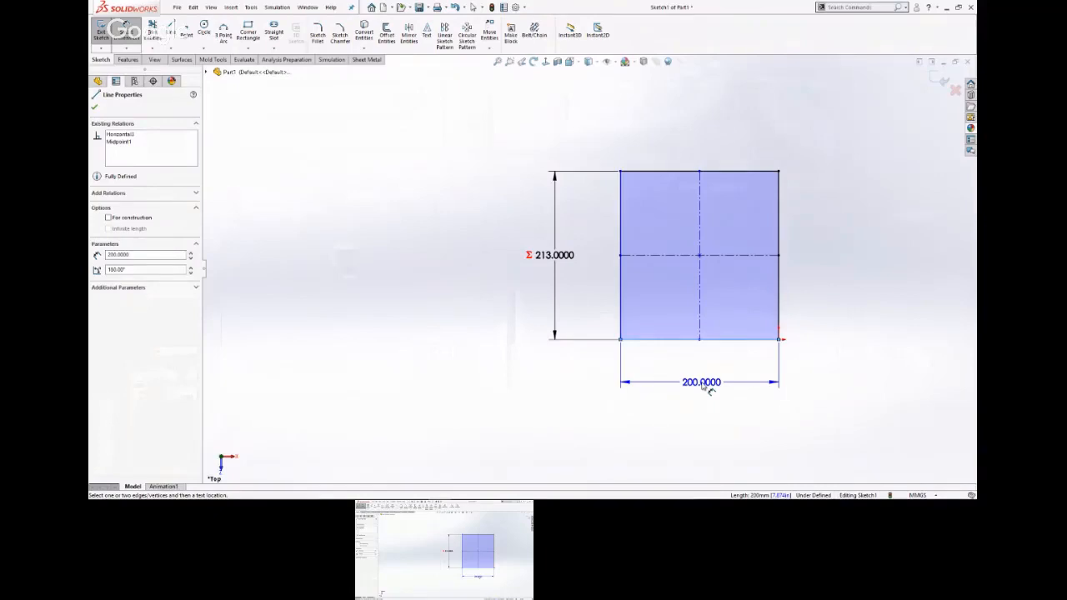
left_click(706, 389)
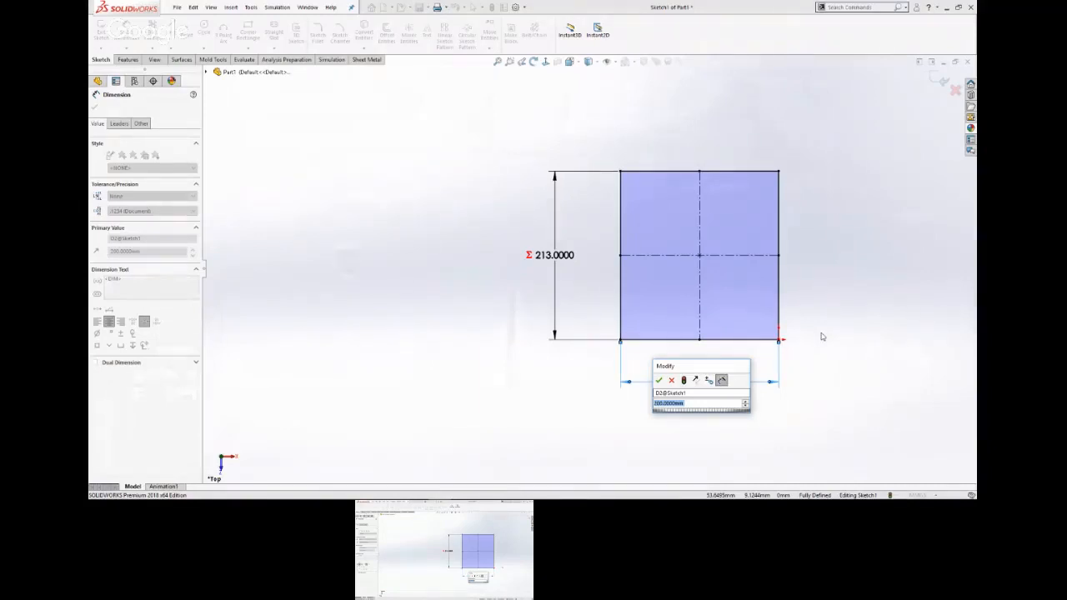
type("=6")
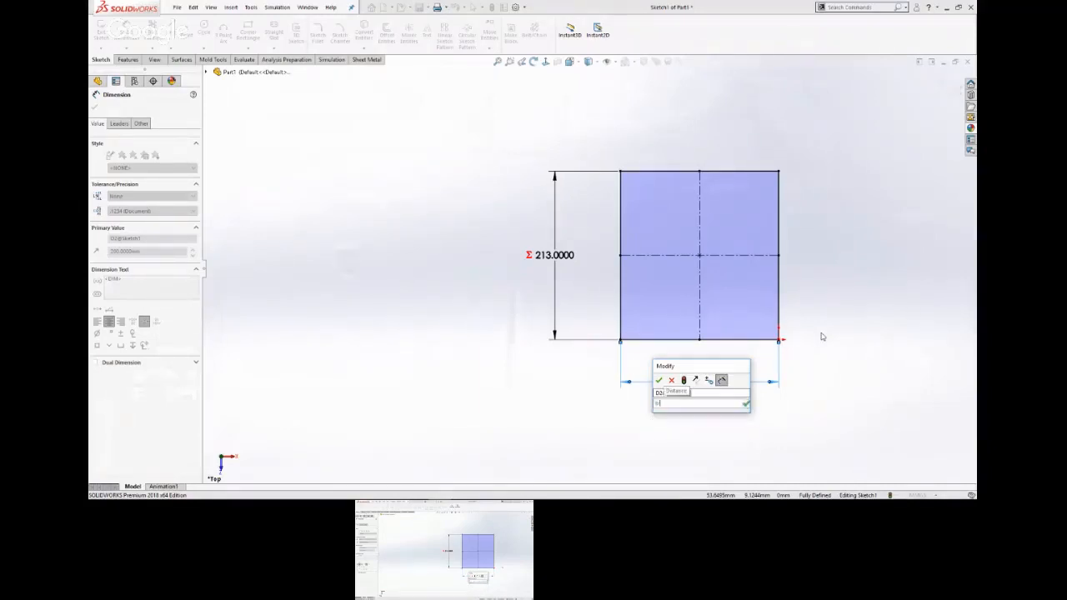
key("Return")
key("Return")
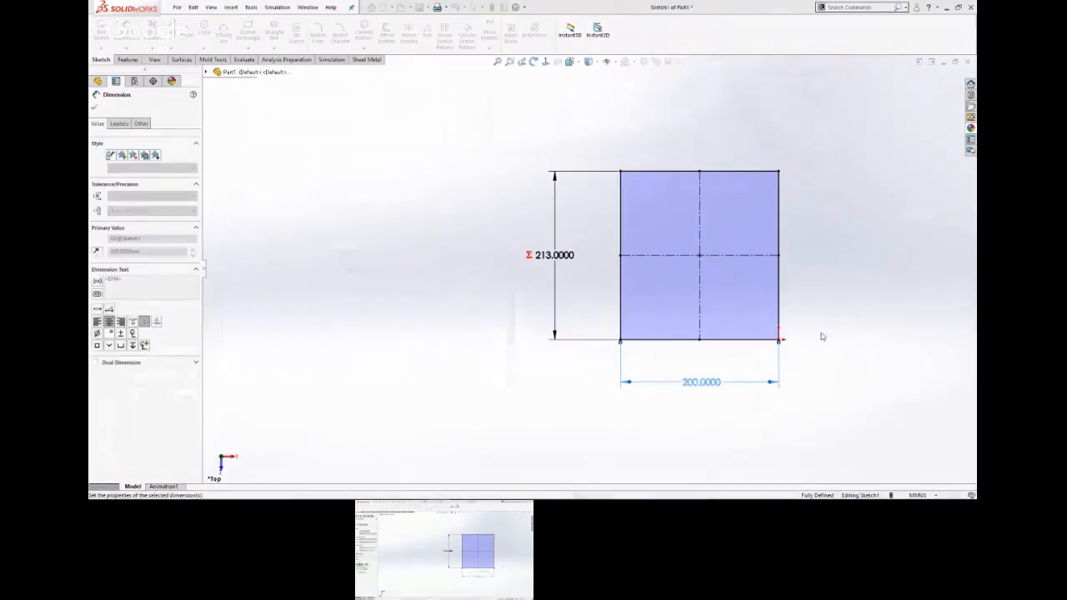
key("Escape")
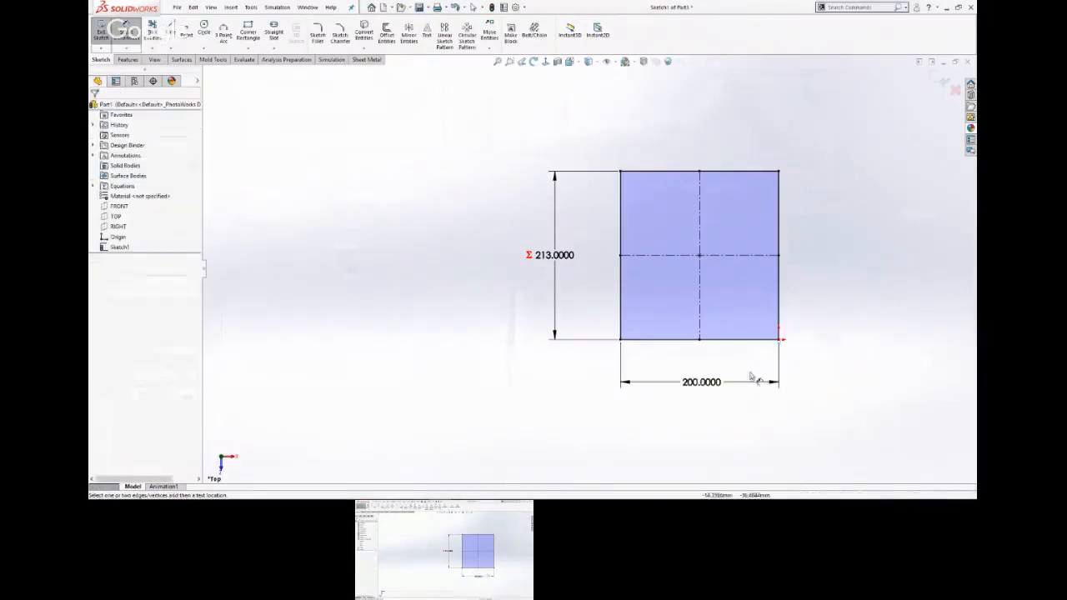
left_click(709, 388)
double_click(711, 388)
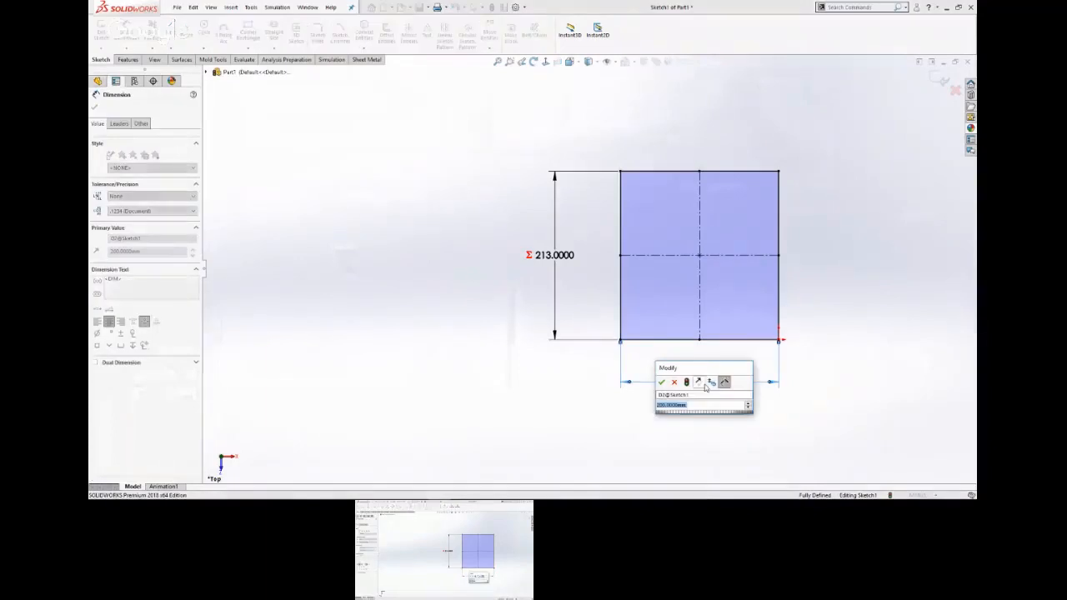
type("1")
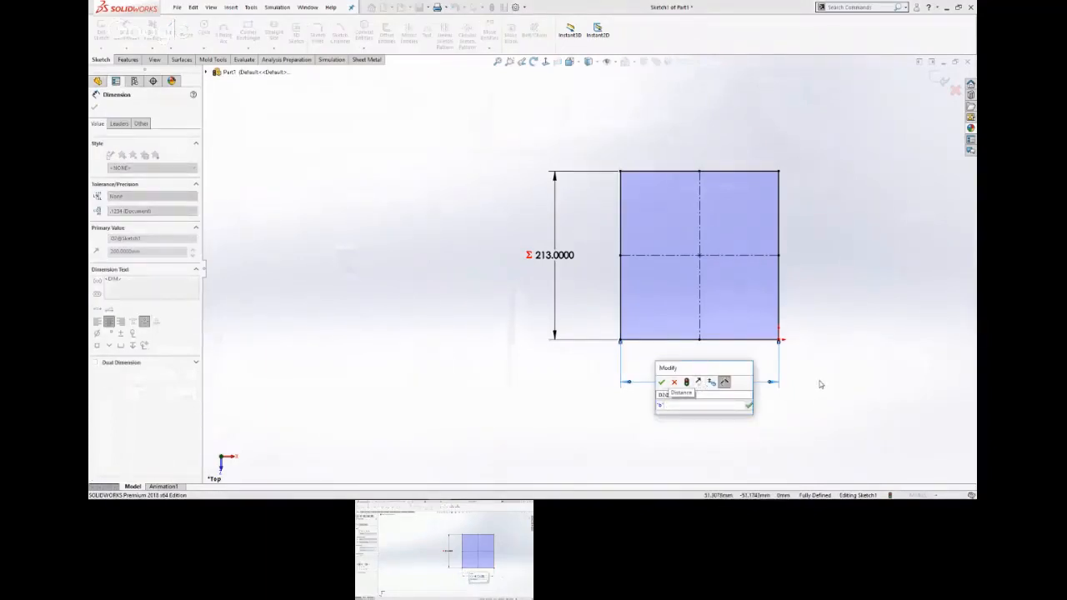
key("Escape")
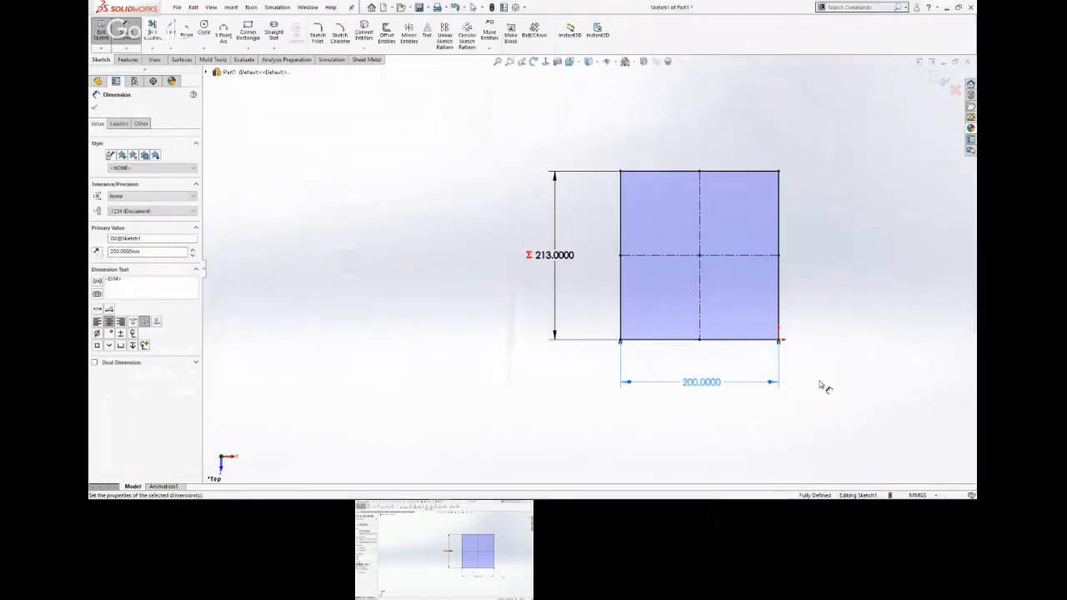
Delete the unlinked dimension on the rectangle's bottom edge.
key("Escape")
left_click(702, 381)
key("Delete")
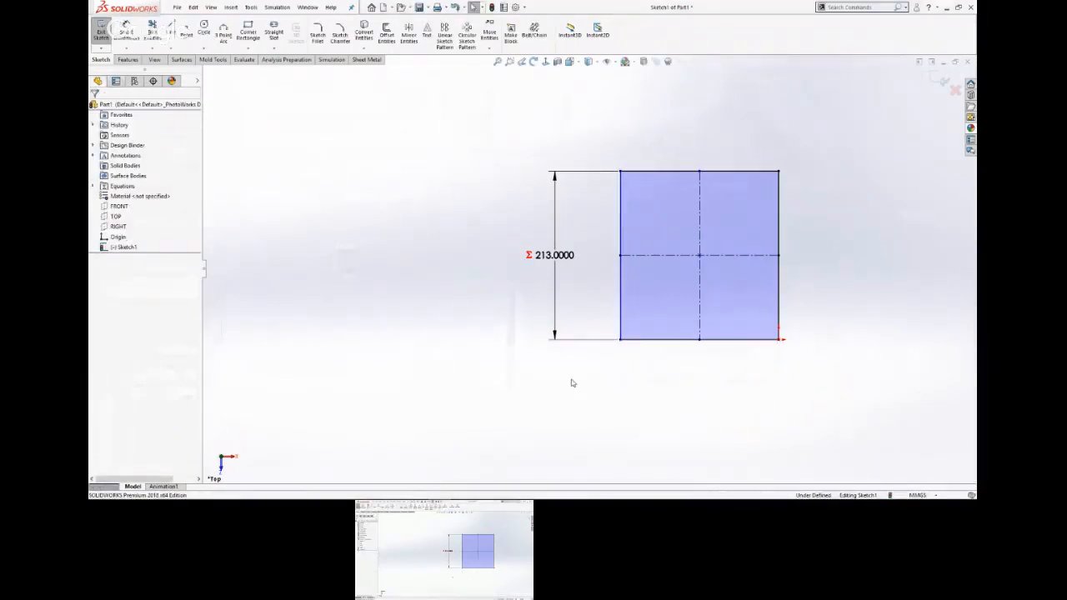
Dimension the rectangle's bottom edge with Smart Dimension and set its value equal to the global variable "b".
key("s")
left_click(615, 390)
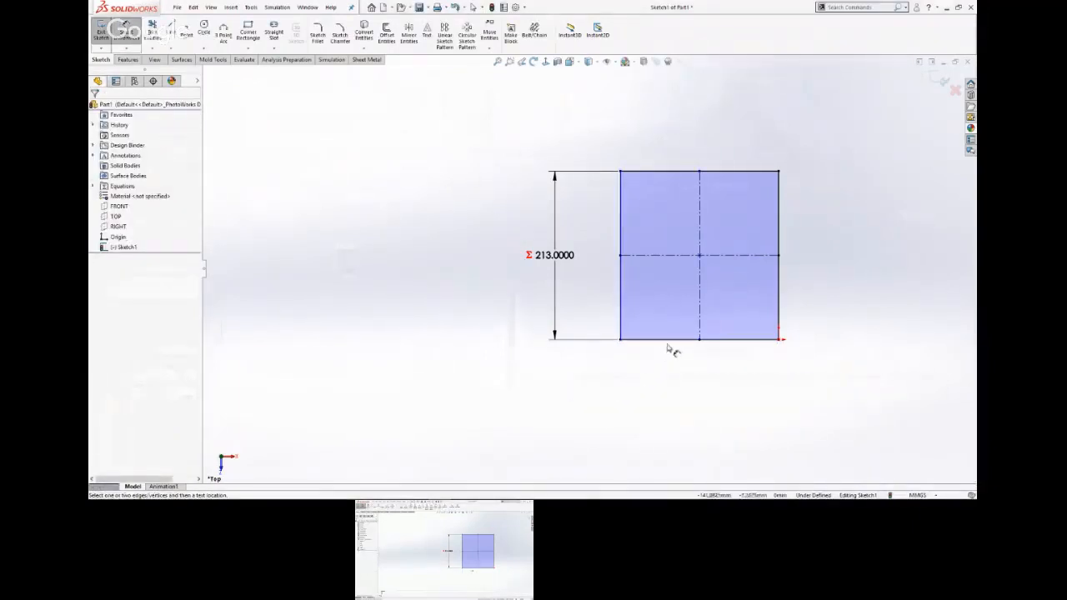
left_click(669, 340)
left_click(698, 407)
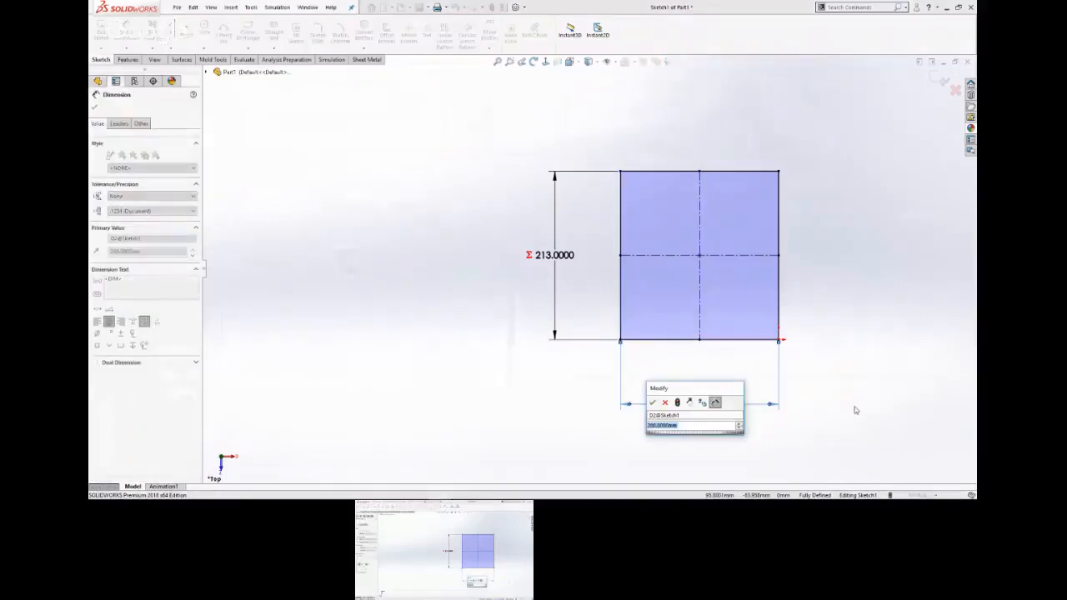
type("=")
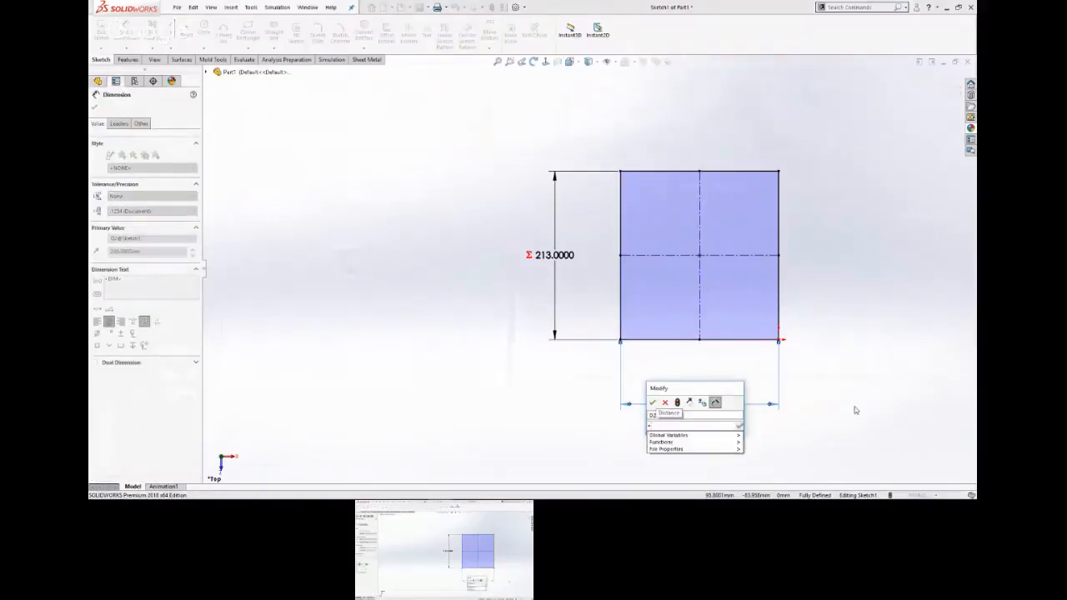
type("th")
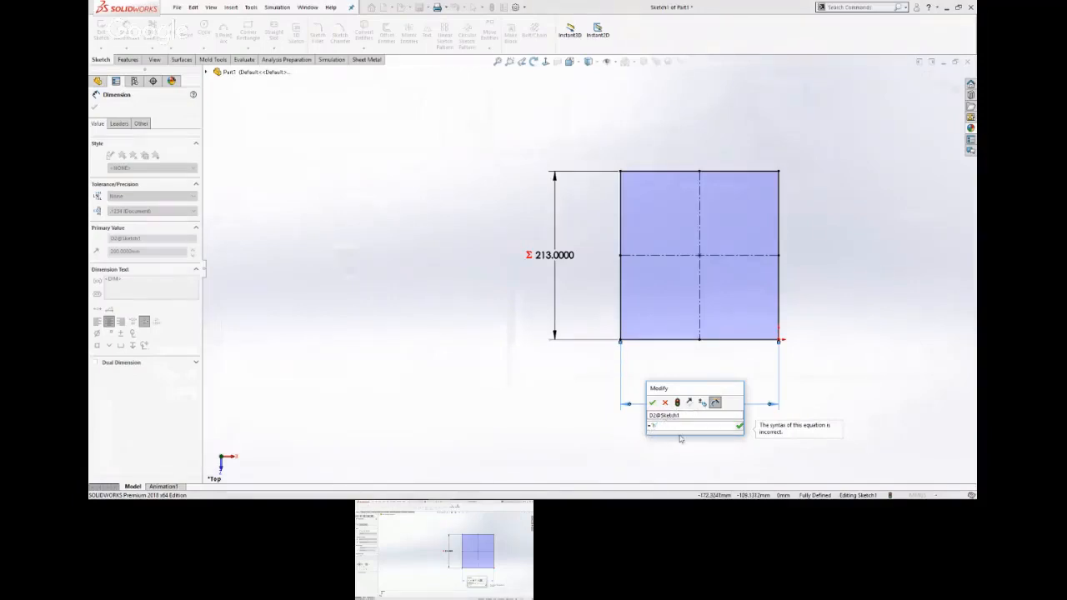
key("BackSpace")
mouse_move(667, 435)
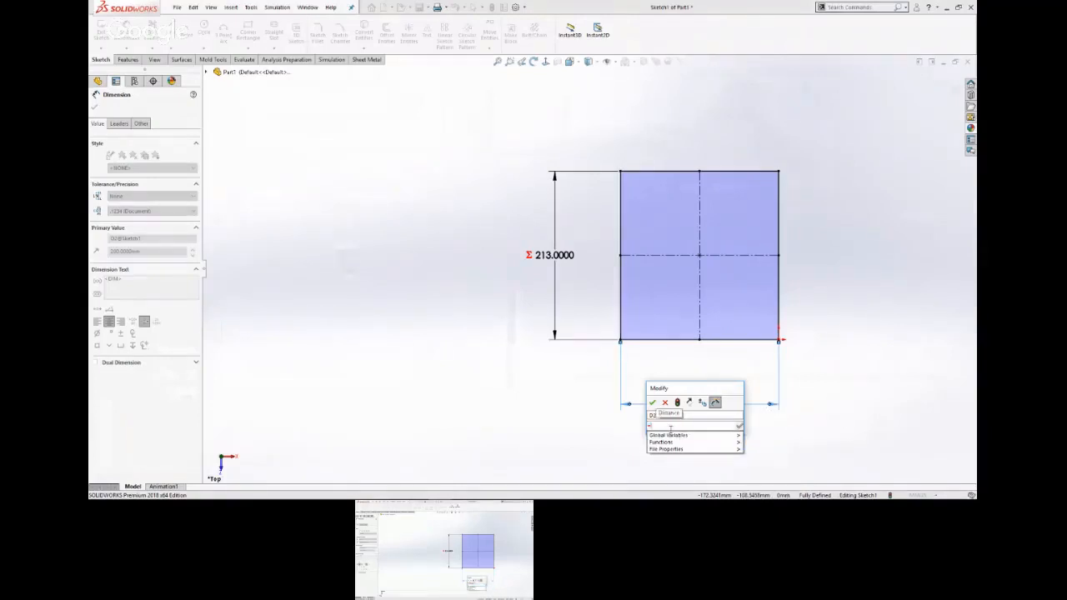
type("\"b")
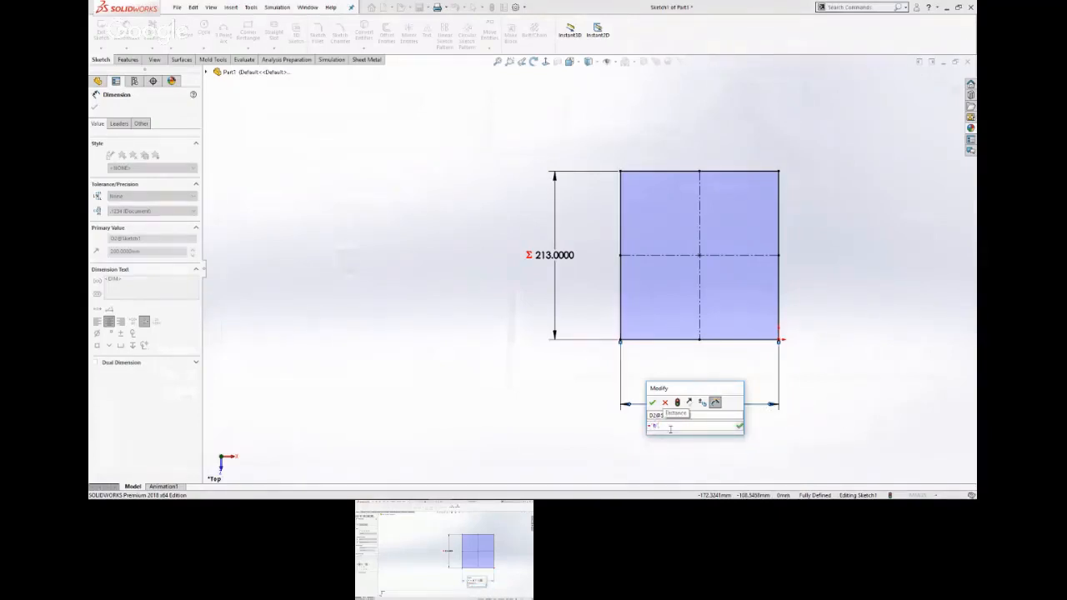
left_click(652, 402)
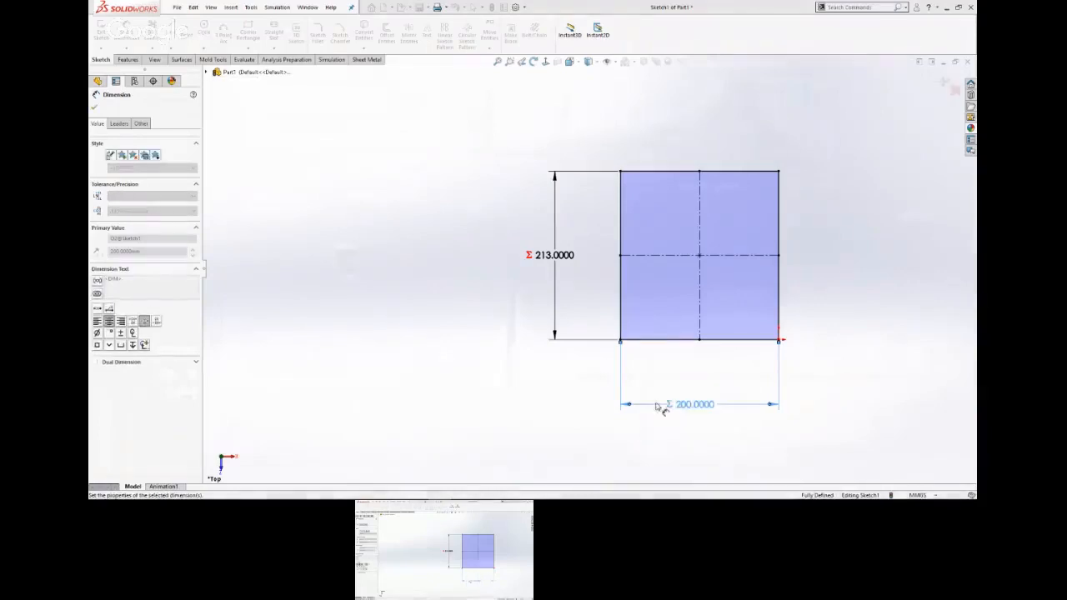
left_click(668, 421)
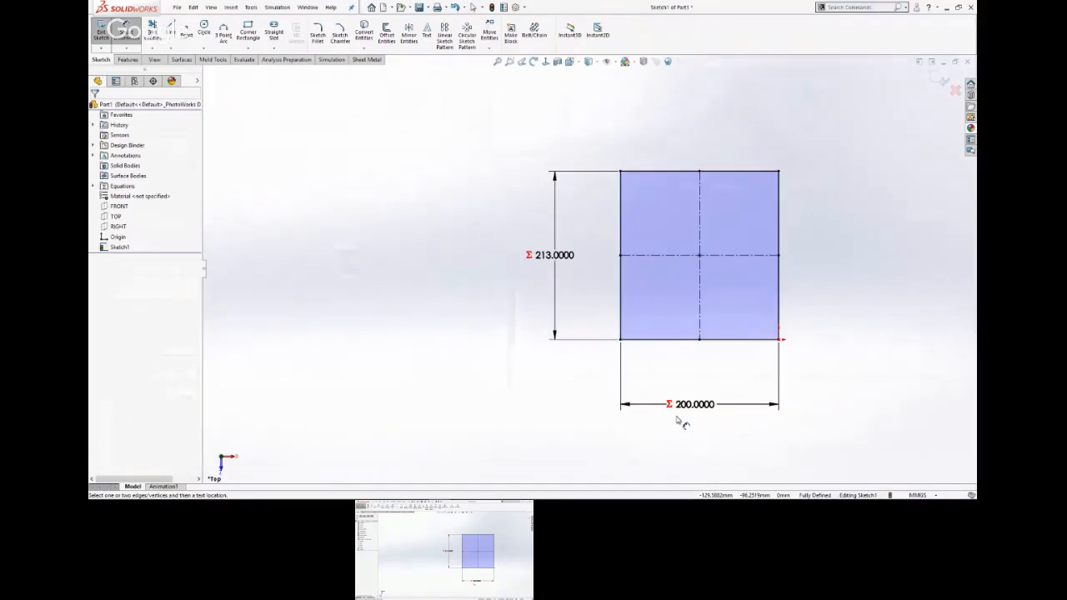
Extrude the rectangle sketch as a blind boss 25 mm thick.
key("s")
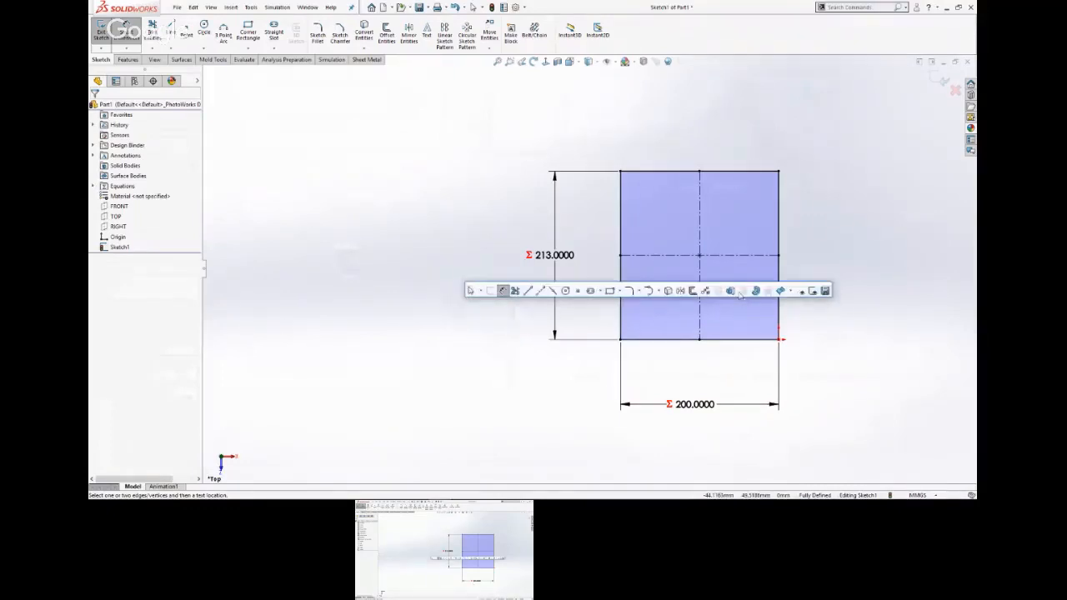
left_click(731, 290)
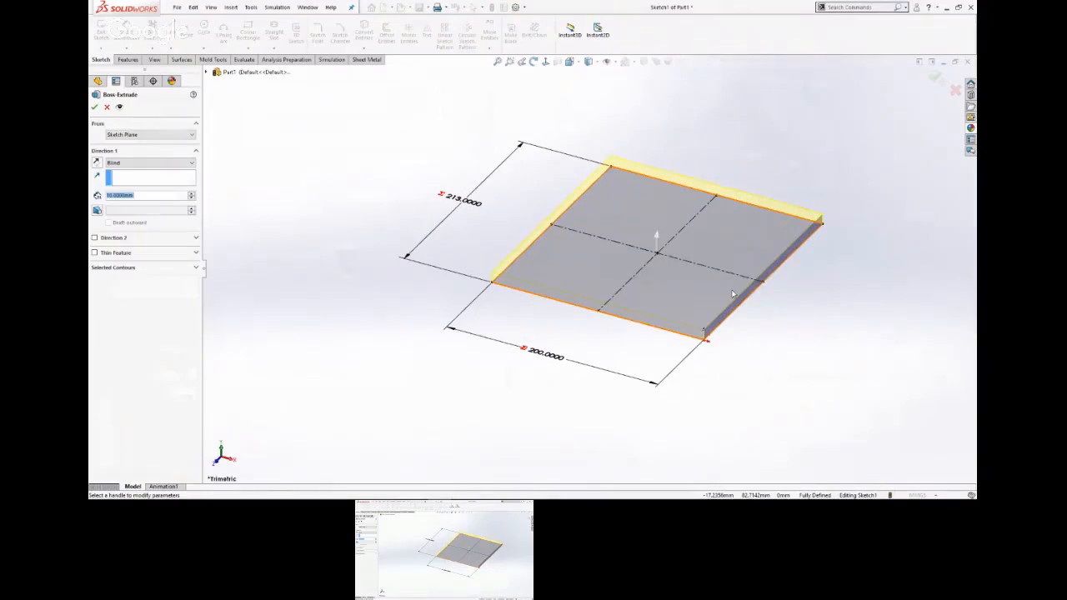
type("25")
key("Return")
key("Return")
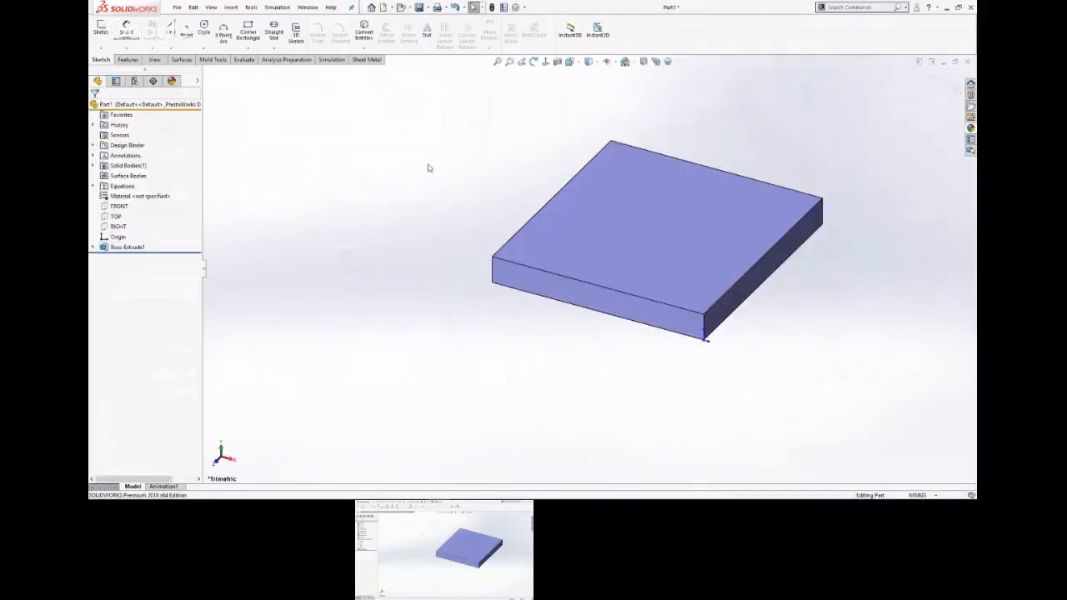
Switch to the slide show to check the part drawing for the next feature's dimensions.
key("alt+Tab")
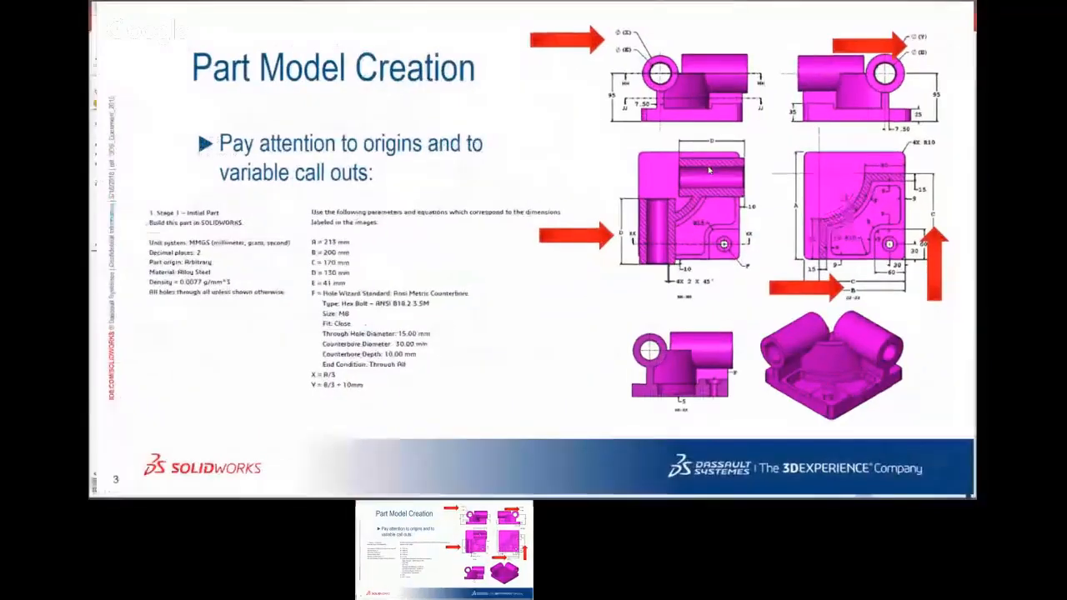
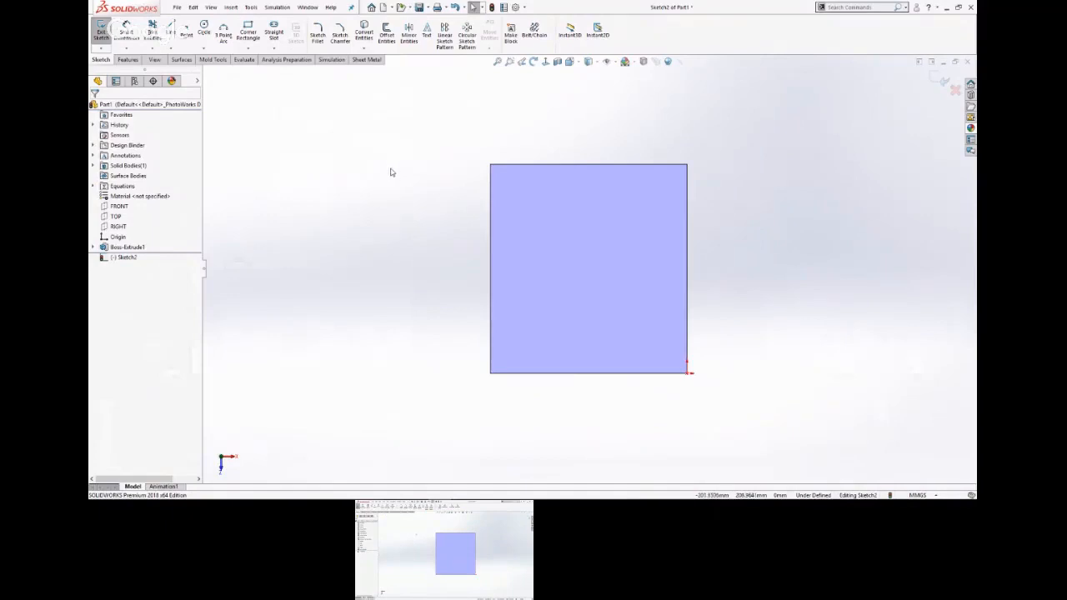
key("s")
left_click(457, 176)
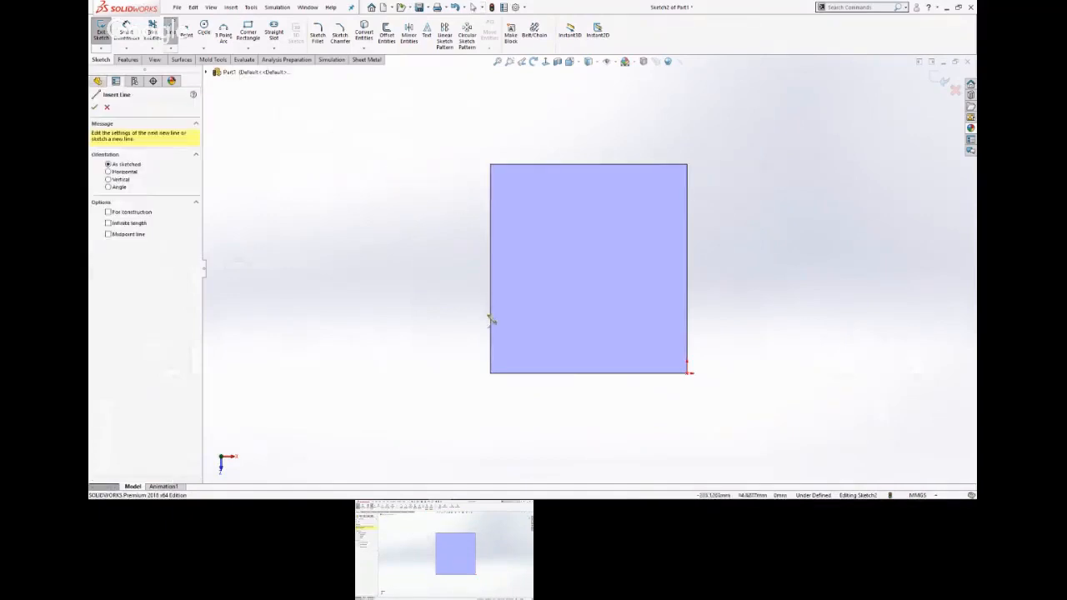
left_click(522, 373)
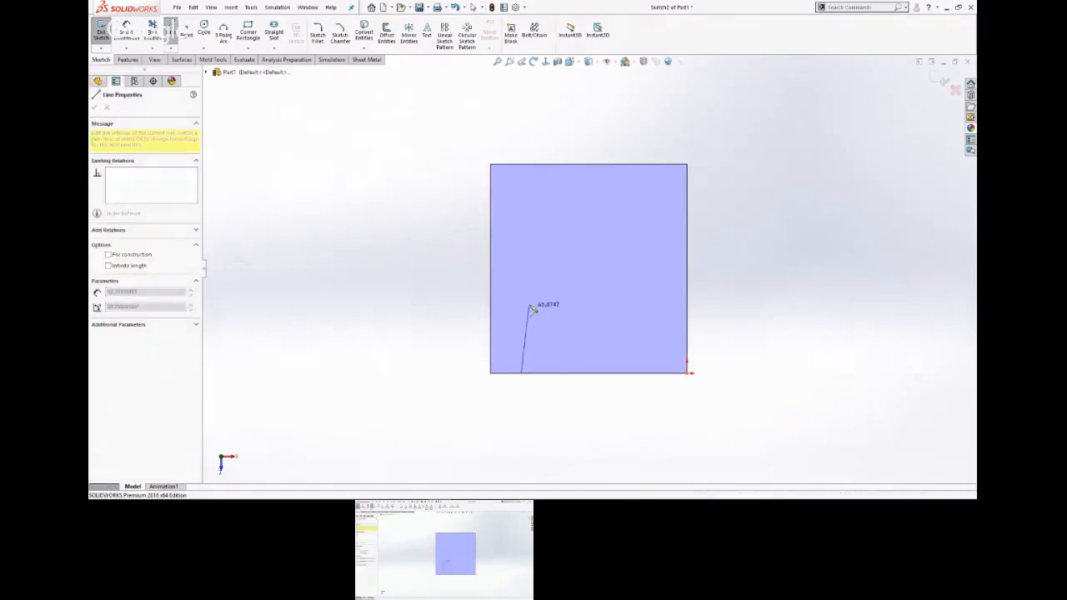
left_click(521, 292)
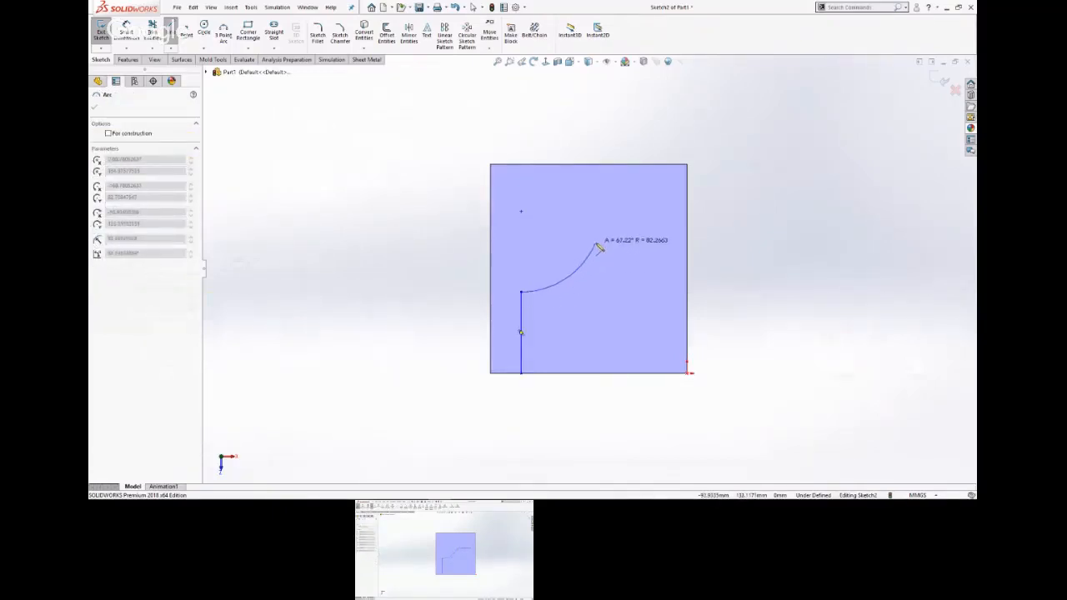
key("Escape")
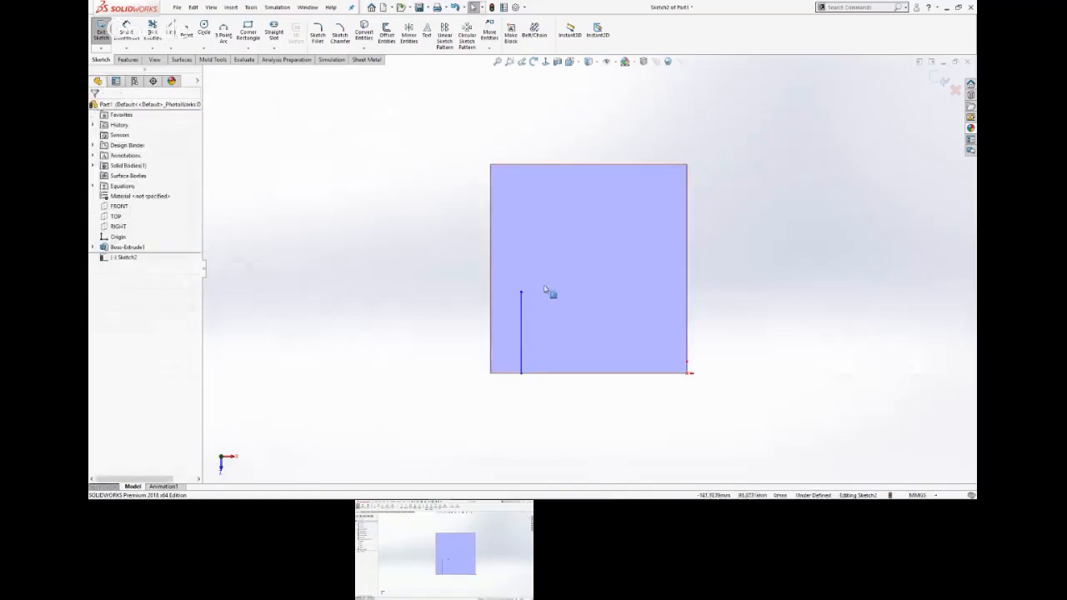
left_click(522, 315)
key("Delete")
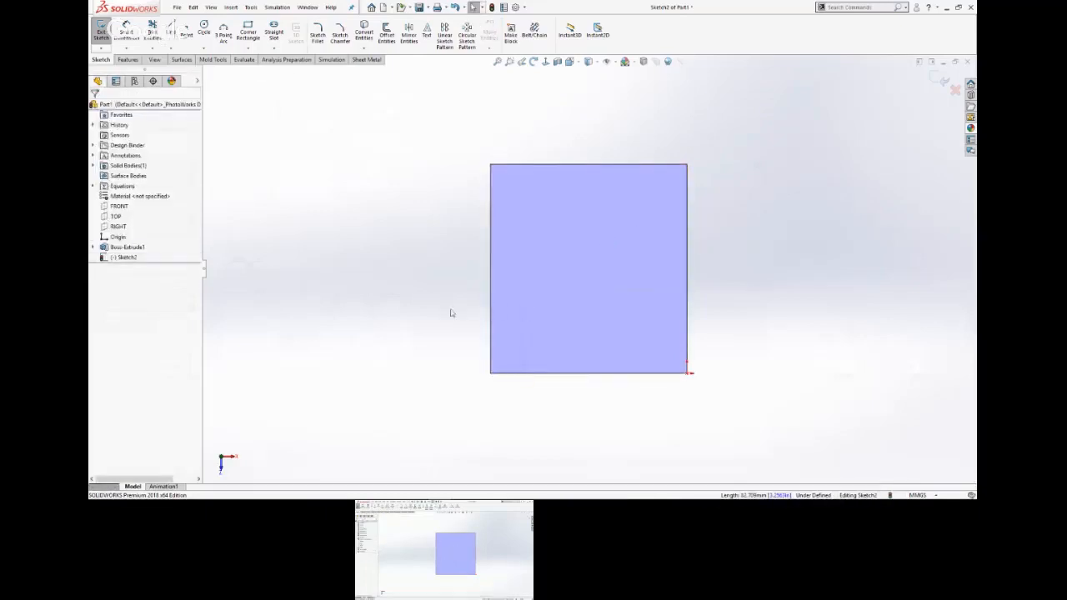
Sketch a vertical line about 84 mm long up from the plate's bottom edge, a tangent arc, and a horizontal line ending on the right edge.
key("s")
left_click(514, 310)
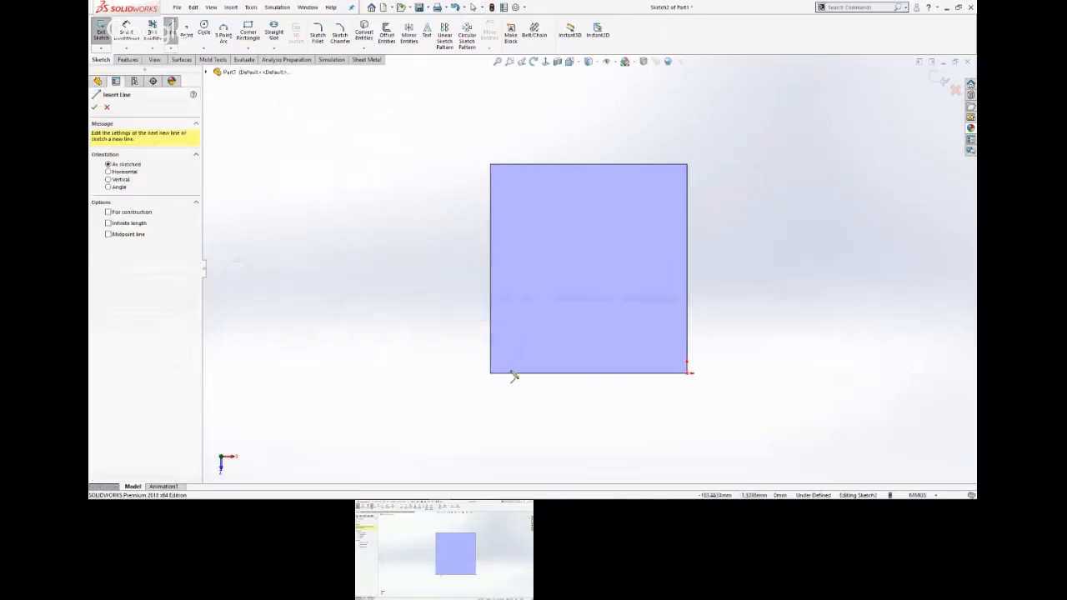
left_click(515, 374)
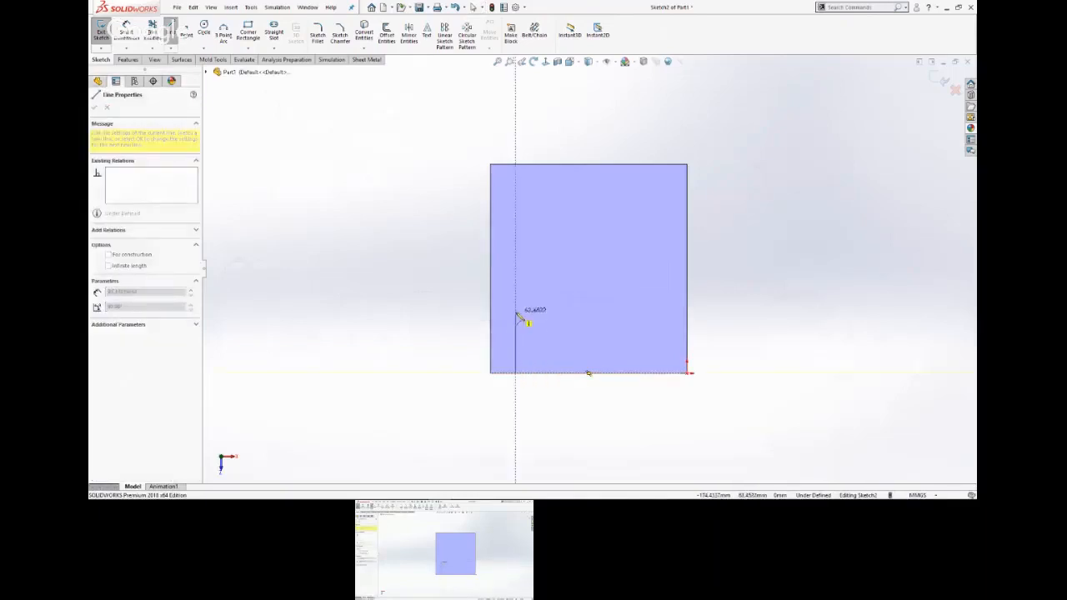
left_click(516, 291)
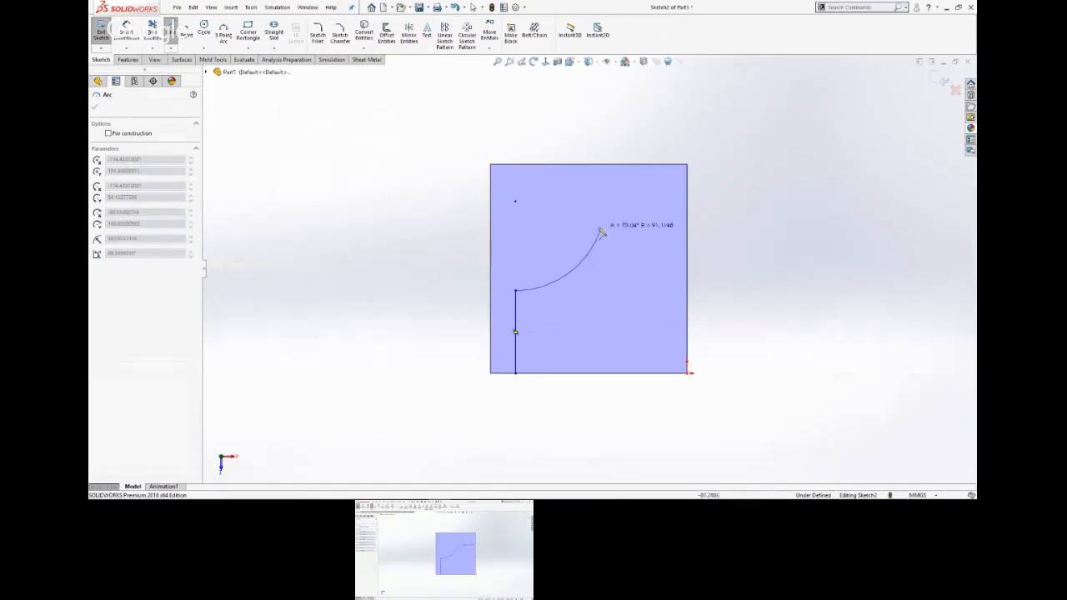
left_click(595, 235)
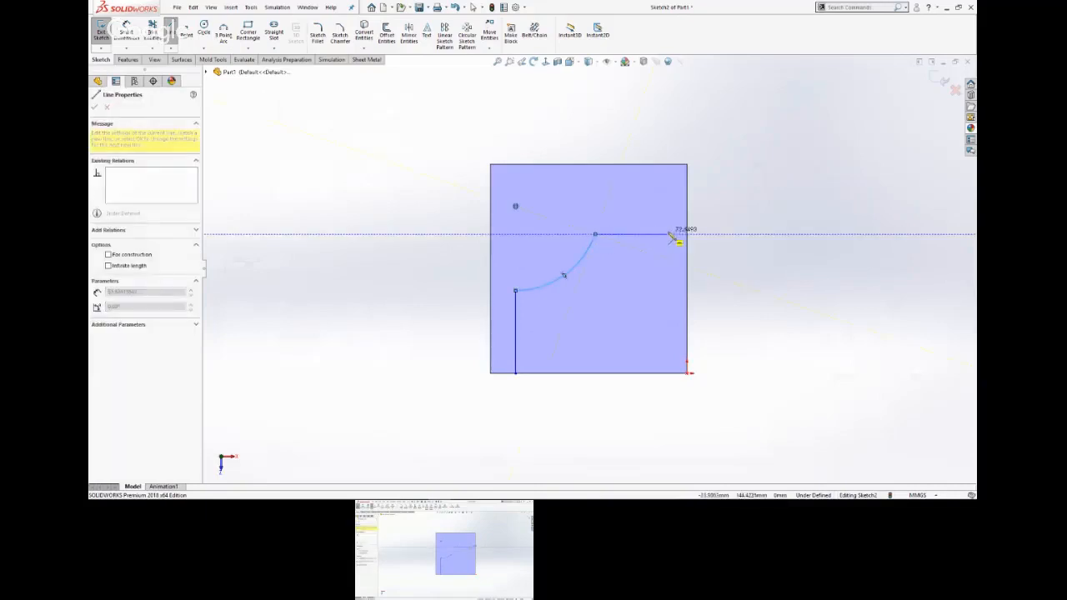
left_click(703, 222)
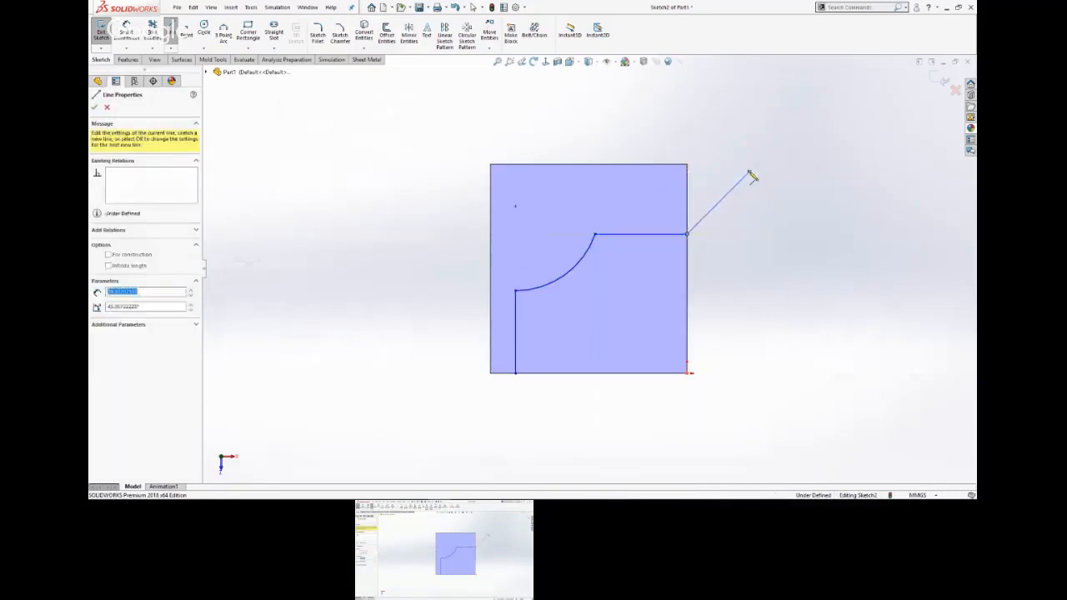
key("Escape")
key("Escape")
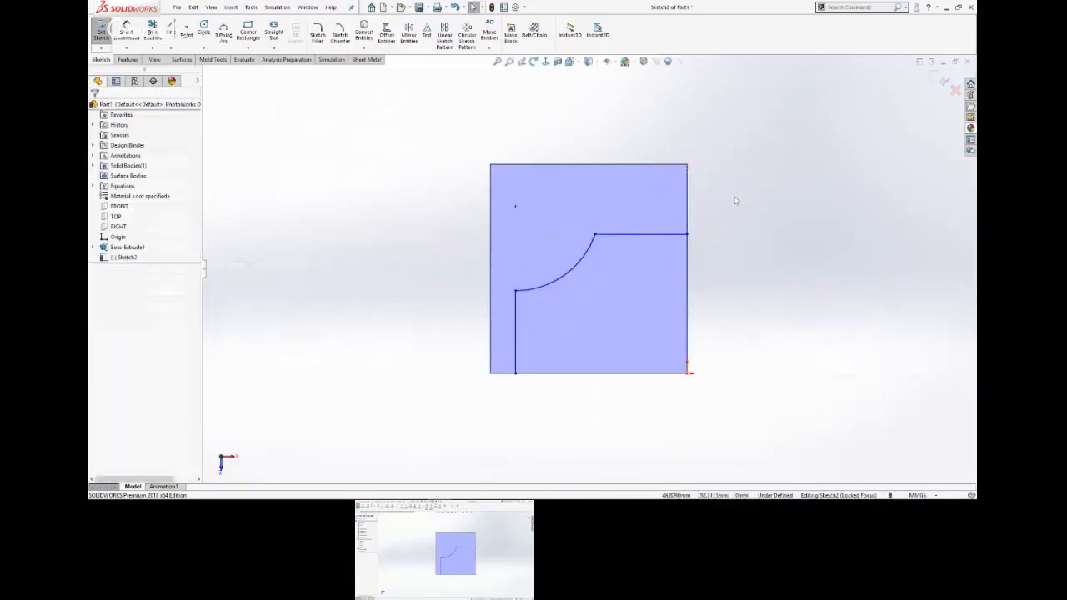
Offset the line-arc-line chain 15 mm towards the origin corner and cap the ends with lines.
left_click_drag(745, 182, 429, 411)
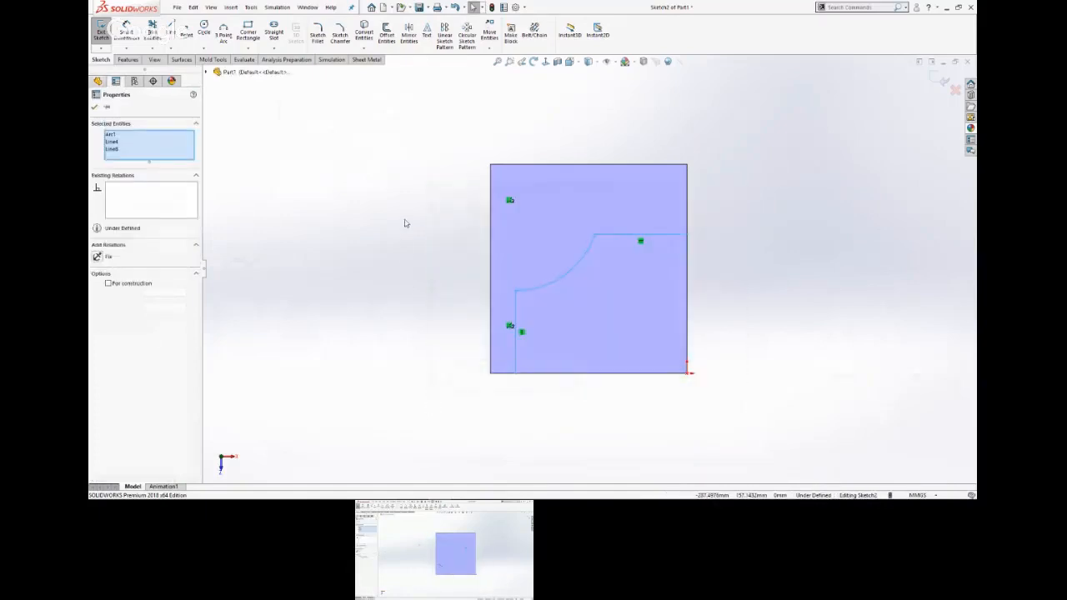
key("s")
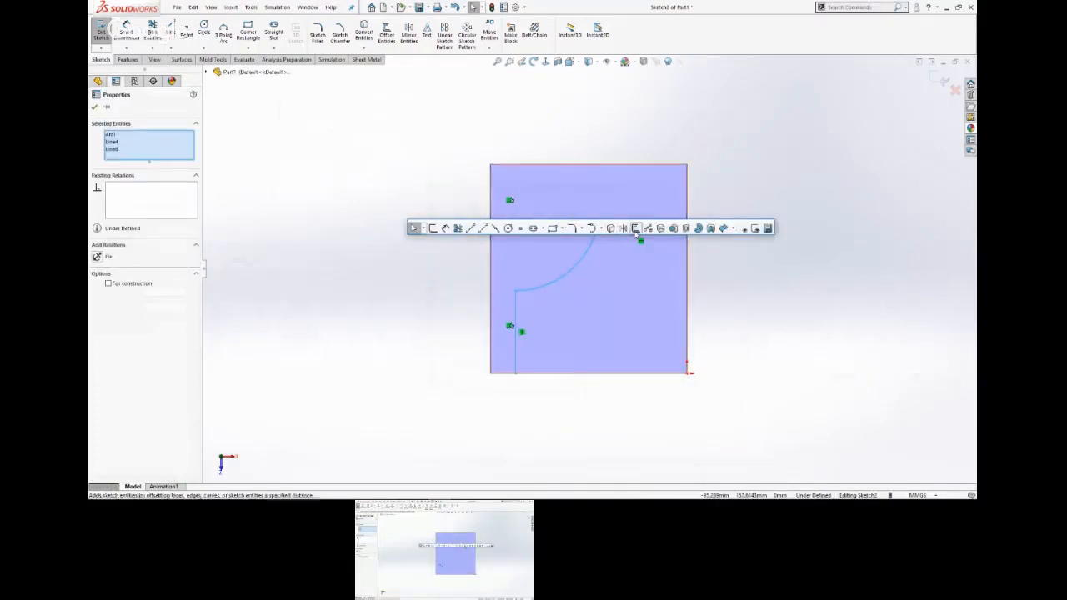
left_click(635, 227)
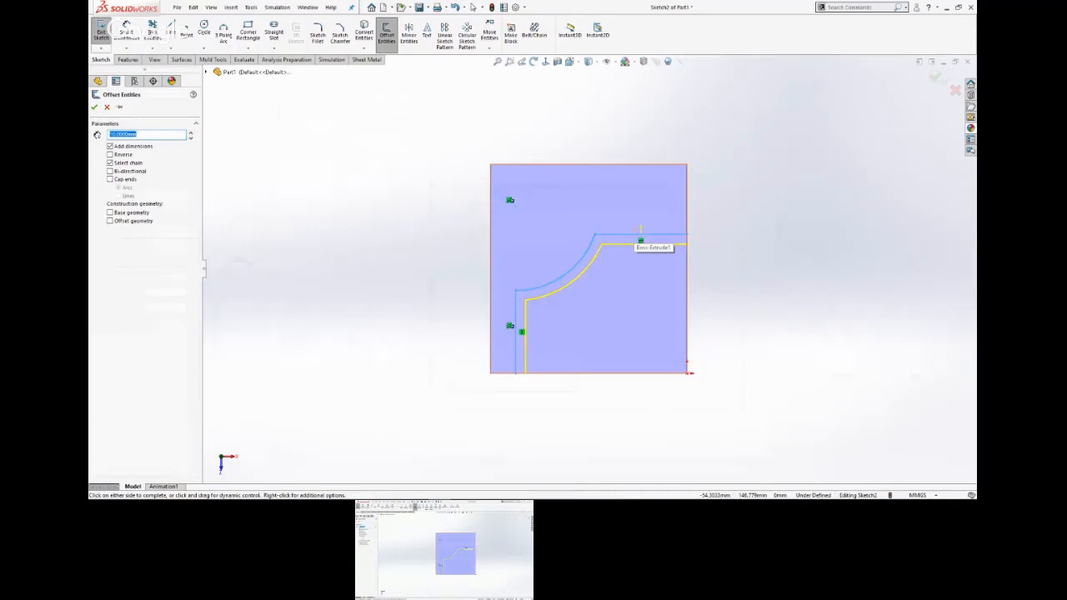
type("15")
key("Return")
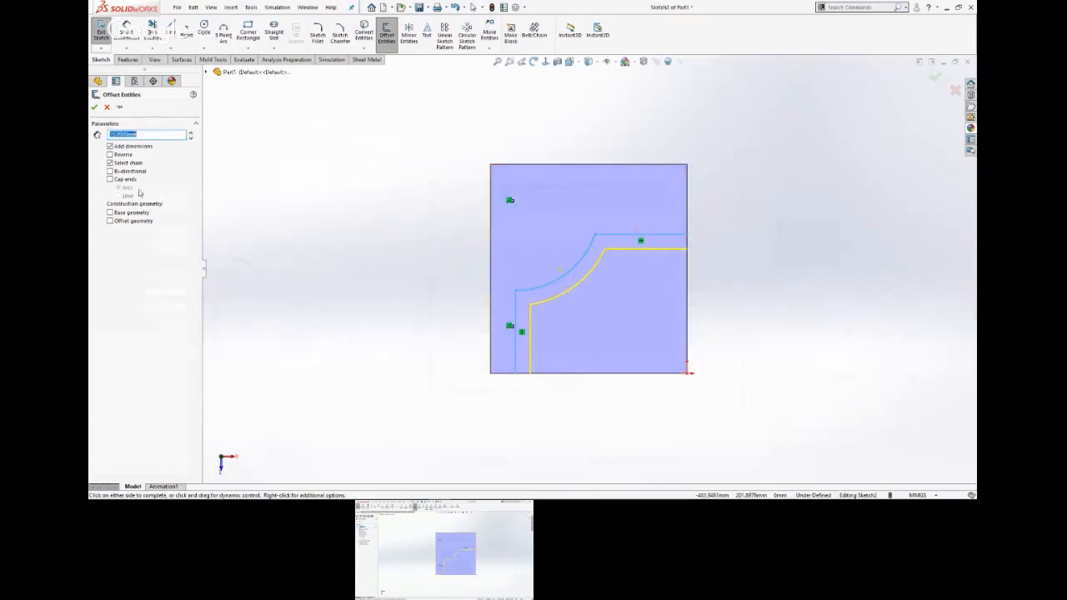
left_click(109, 180)
left_click(118, 195)
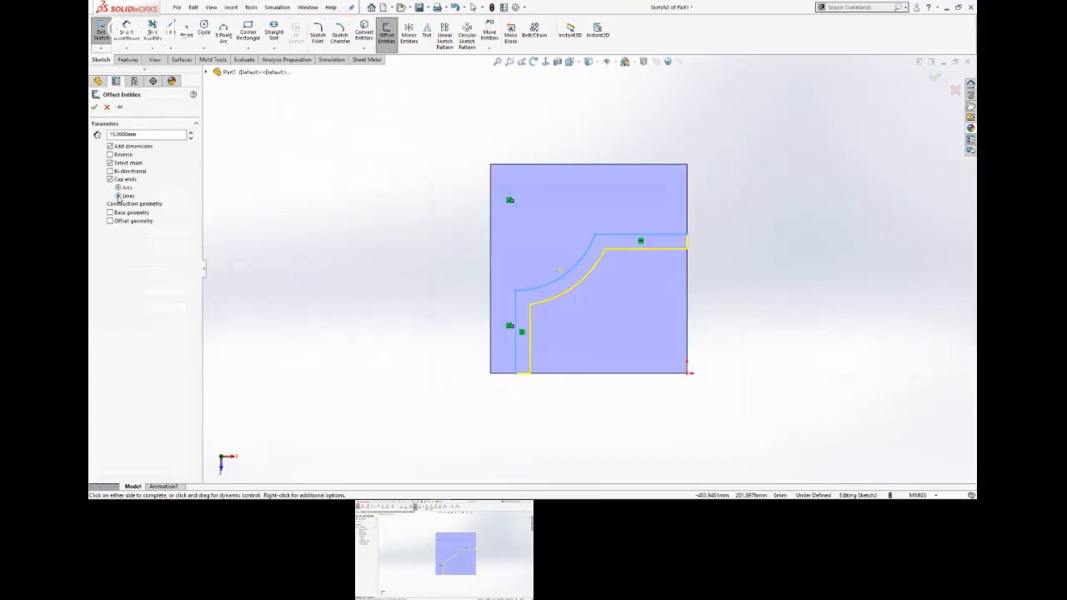
left_click(96, 107)
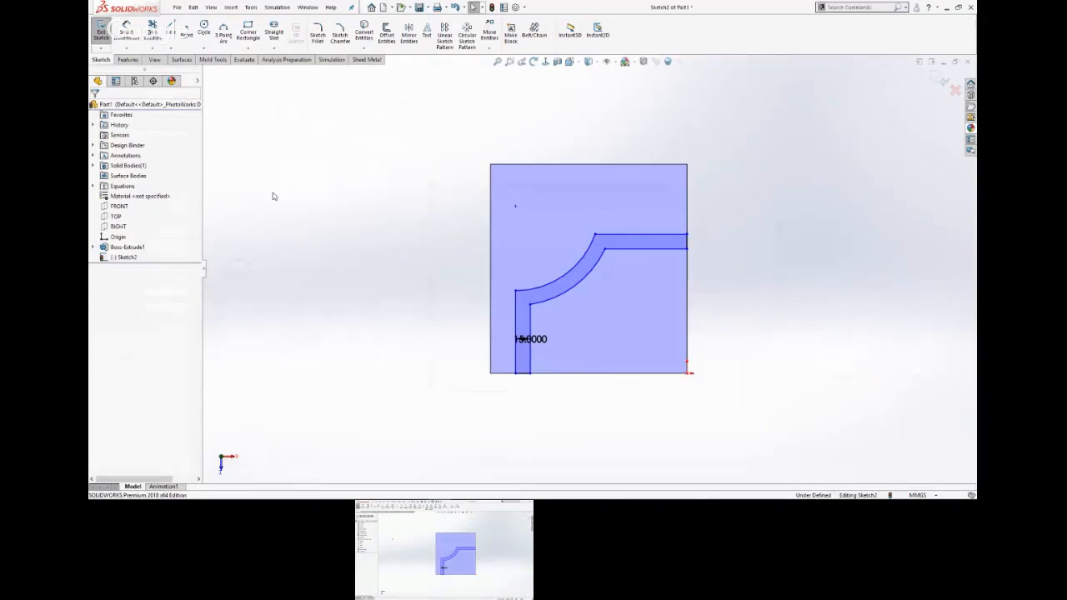
Undo the offset and reapply it at 15 mm with line end caps.
left_click(454, 8)
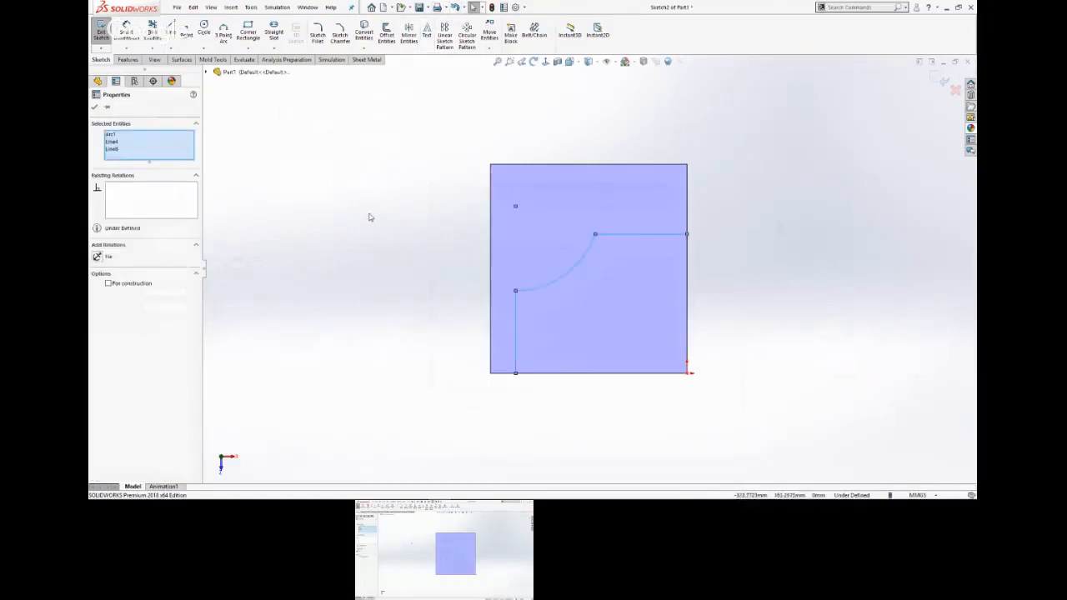
key("s")
left_click(585, 212)
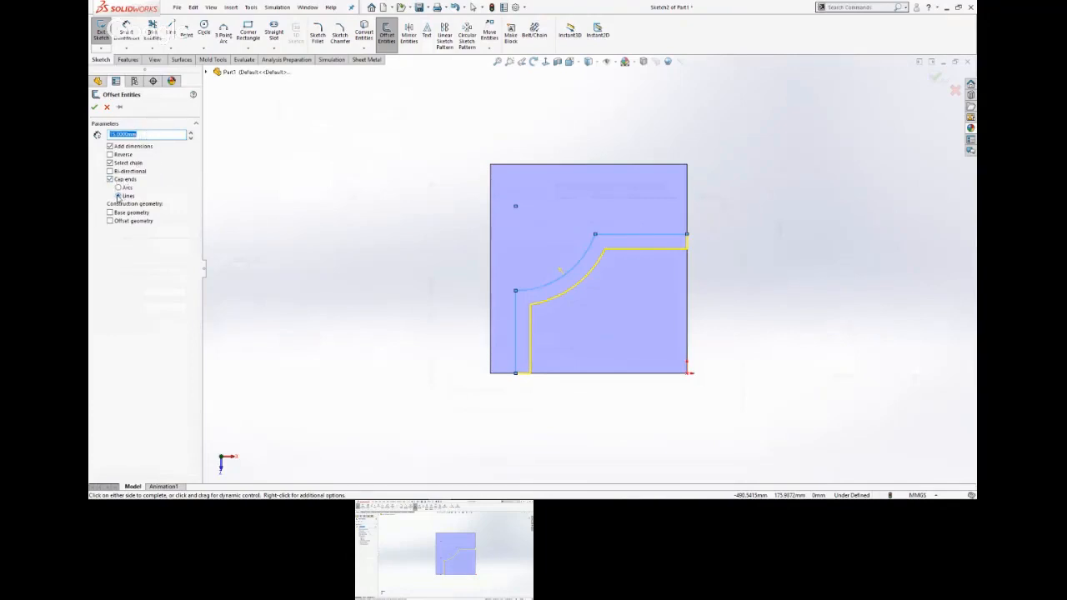
left_click(118, 188)
left_click(119, 195)
left_click(94, 107)
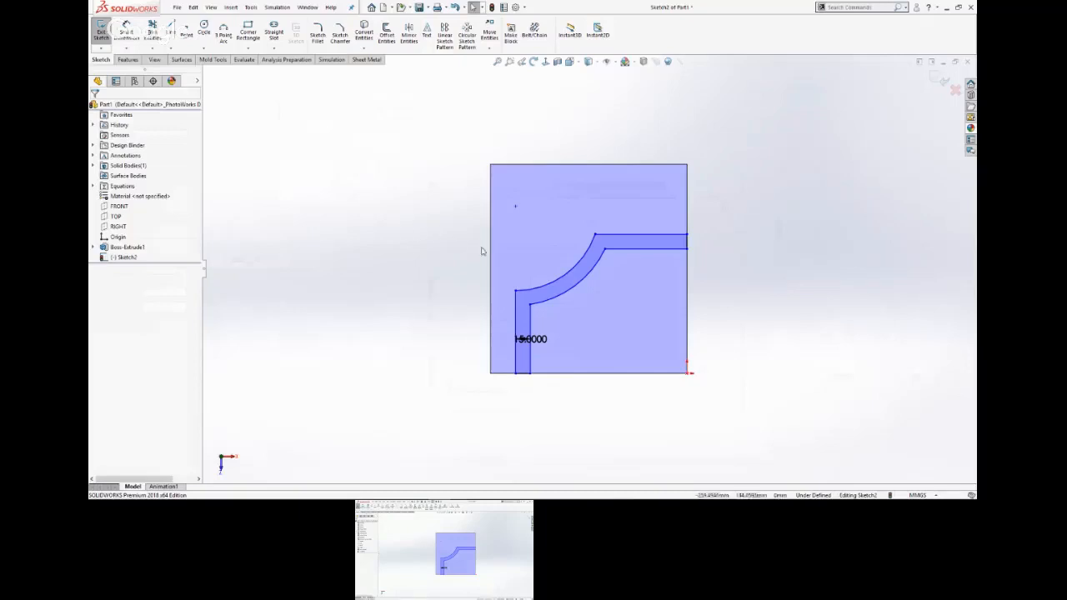
Move the offset dimension's text beside the strip and dimension the outer vertical line to 80 mm.
left_click(542, 334)
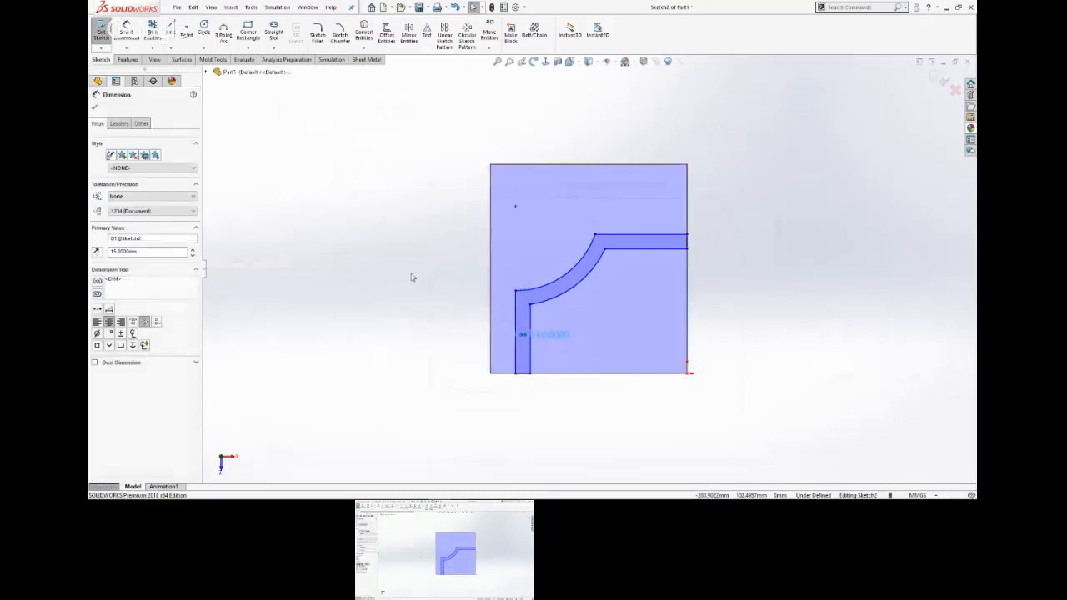
left_click(414, 277)
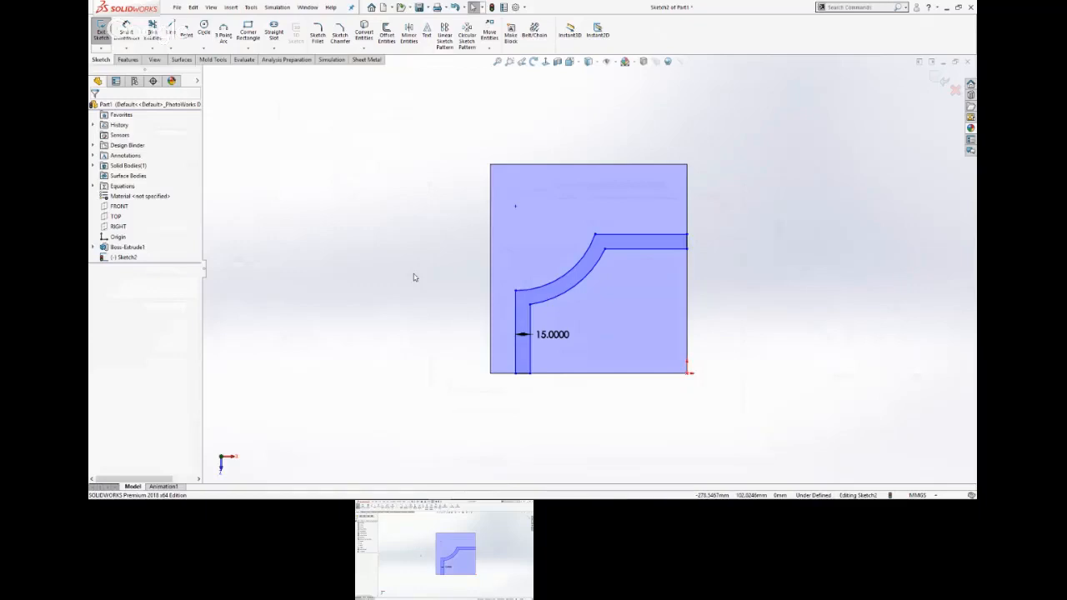
key("s")
left_click(401, 235)
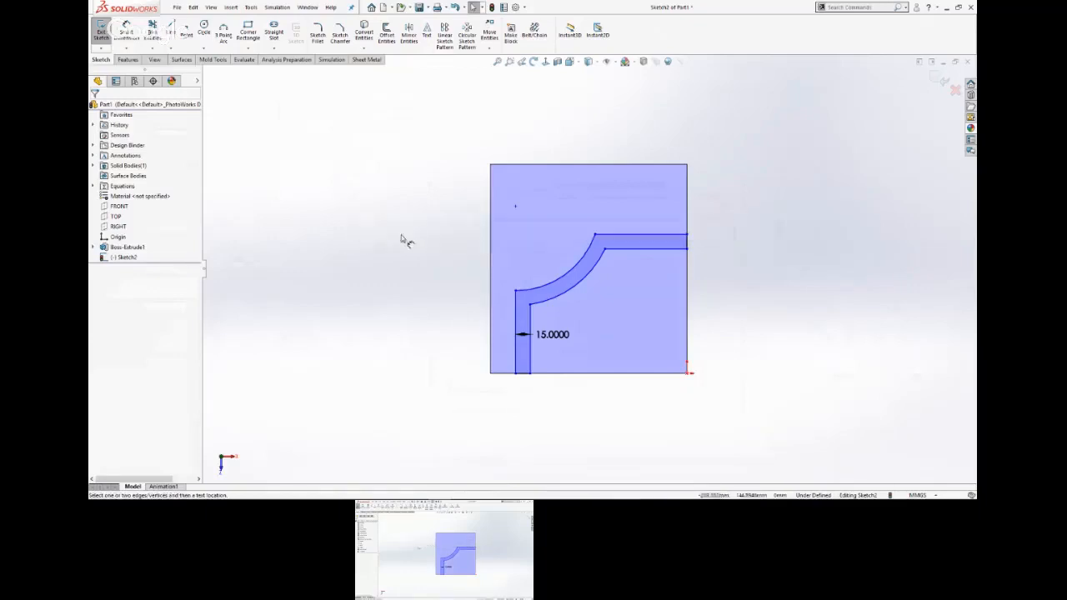
left_click(517, 310)
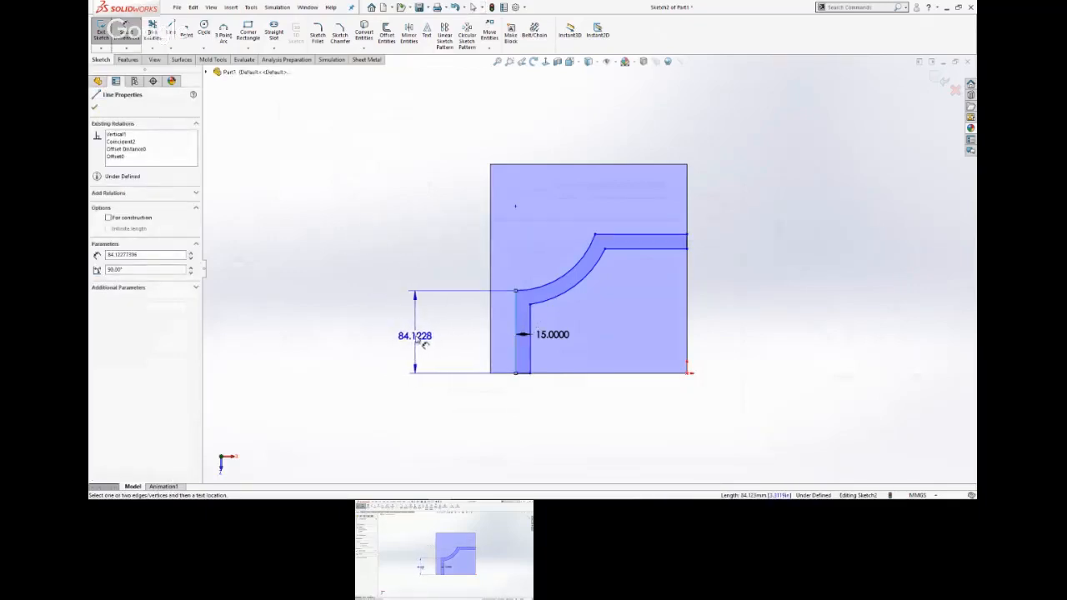
left_click(424, 343)
type("80")
key("Return")
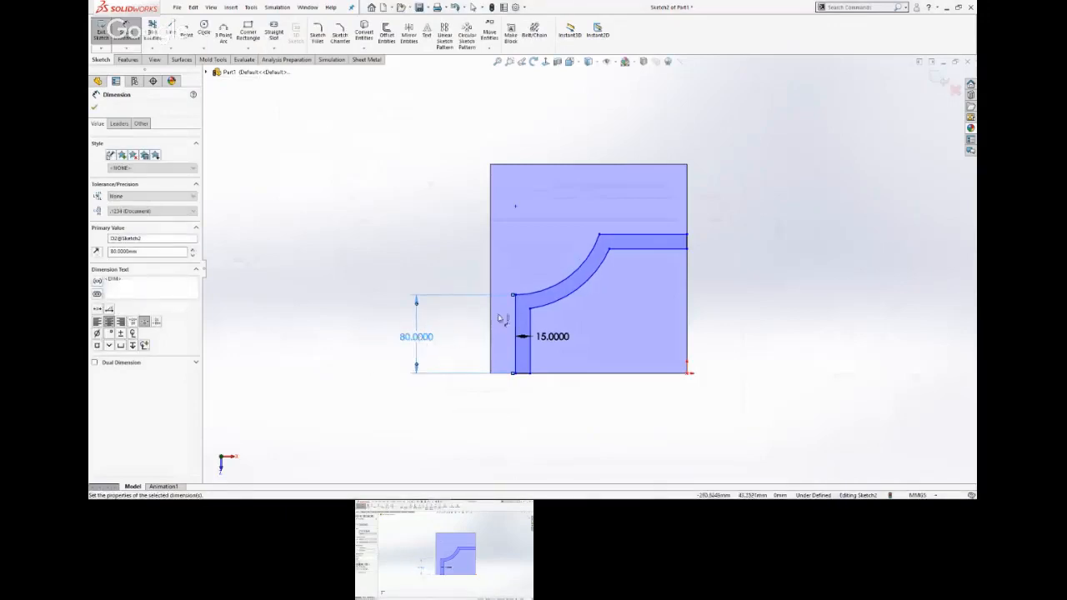
Dimension the upper horizontal line of the strip to 80 mm.
left_click(649, 241)
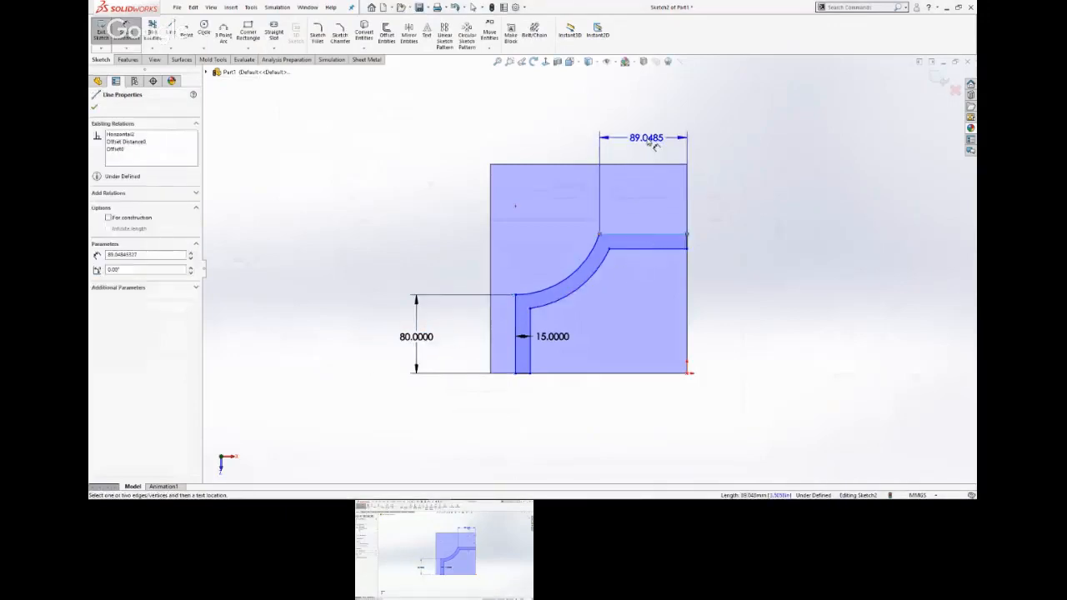
left_click(655, 144)
type("80")
left_click(608, 136)
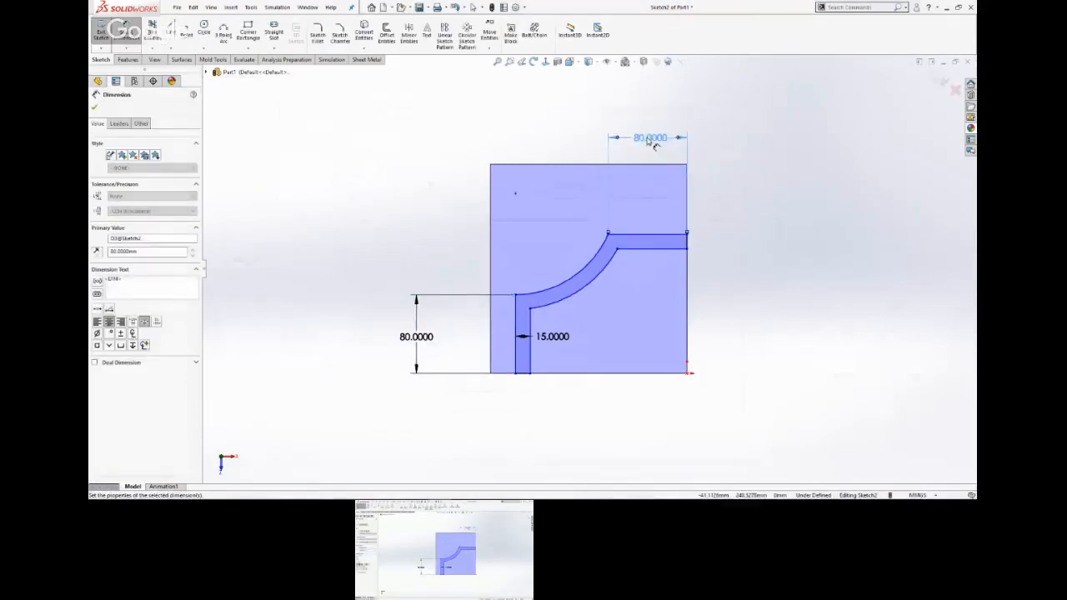
left_click(755, 163)
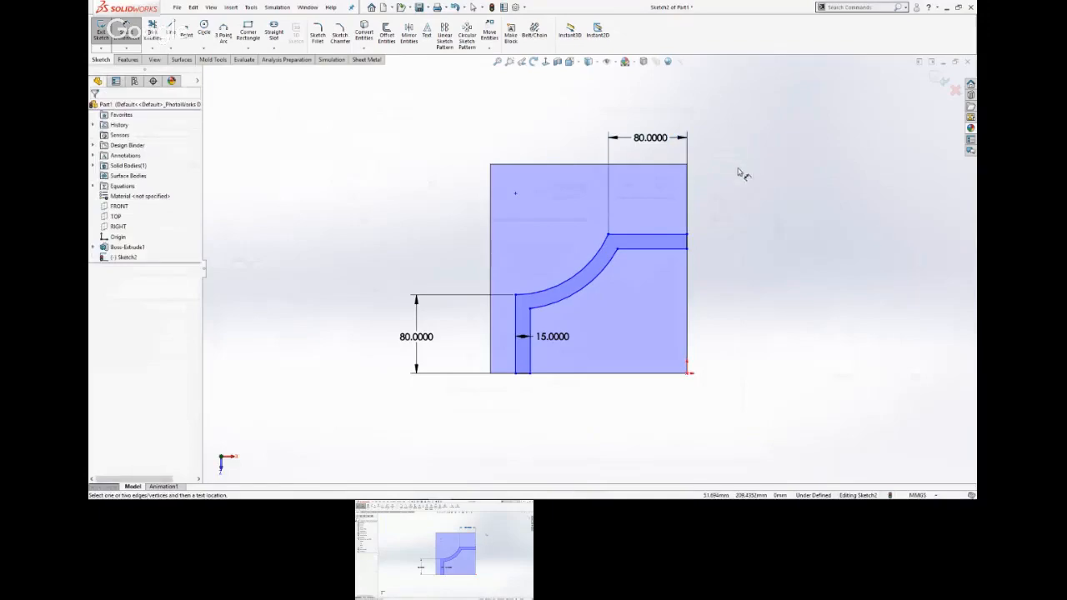
Check the part drawing on the slide and set the distance from the plate's right edge to the outer vertical line equal to global variable "c".
key("alt+Tab")
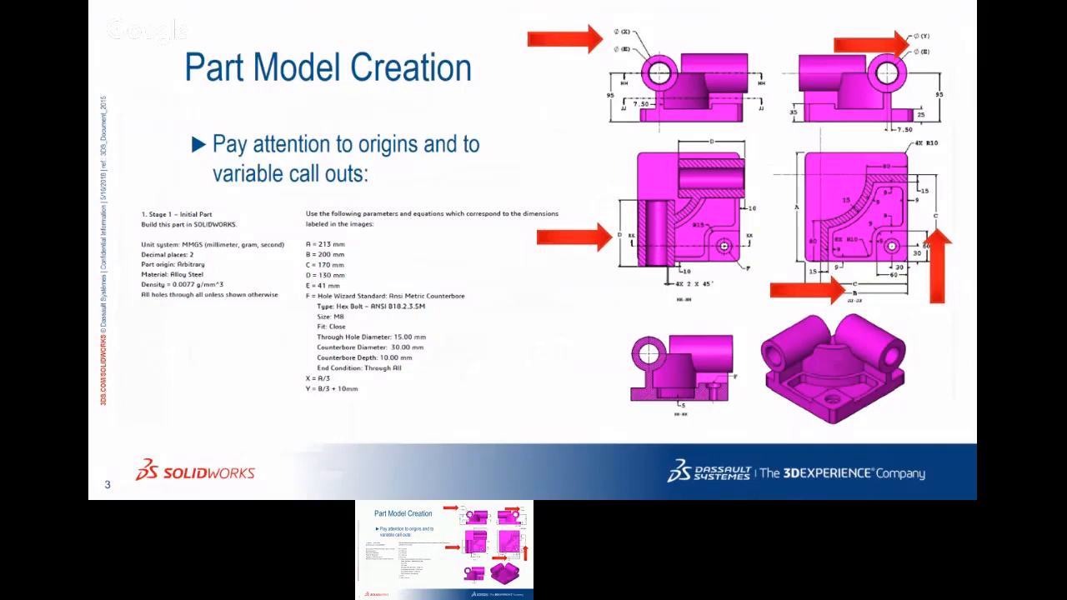
key("alt+Tab")
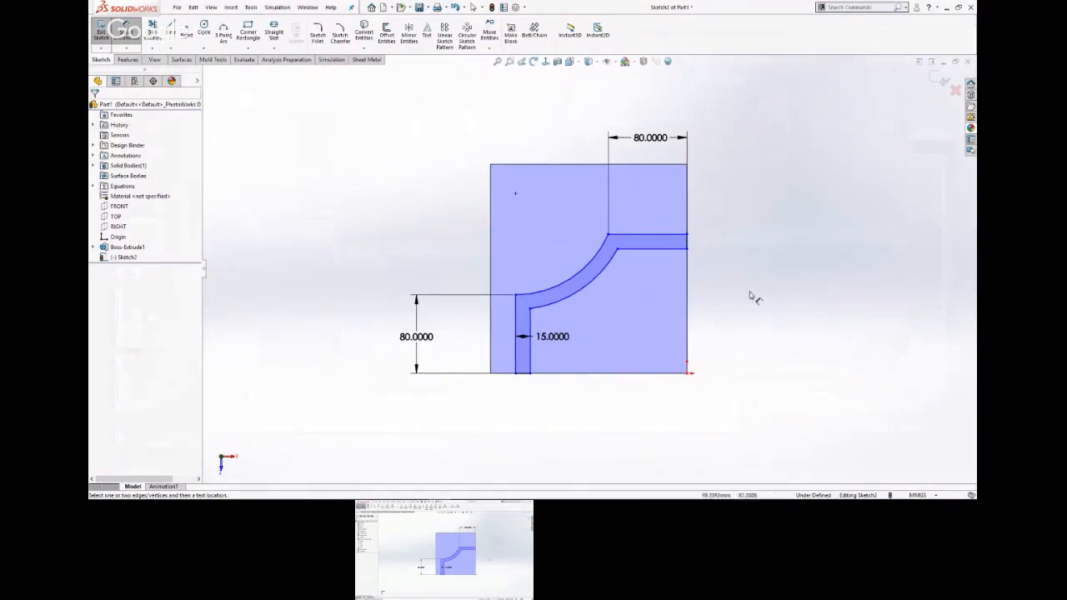
left_click(688, 336)
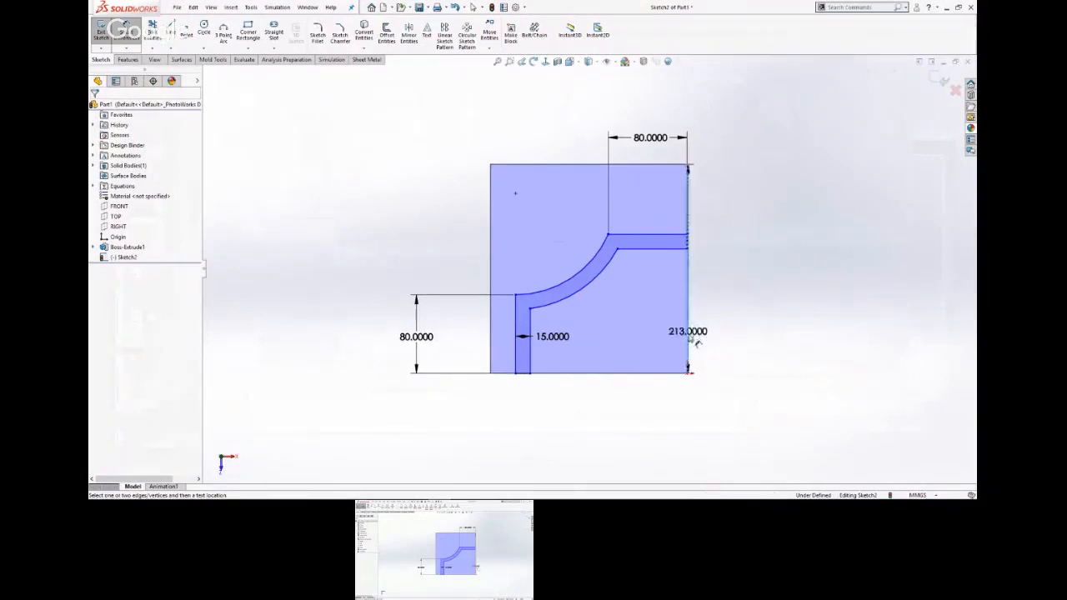
left_click(517, 354)
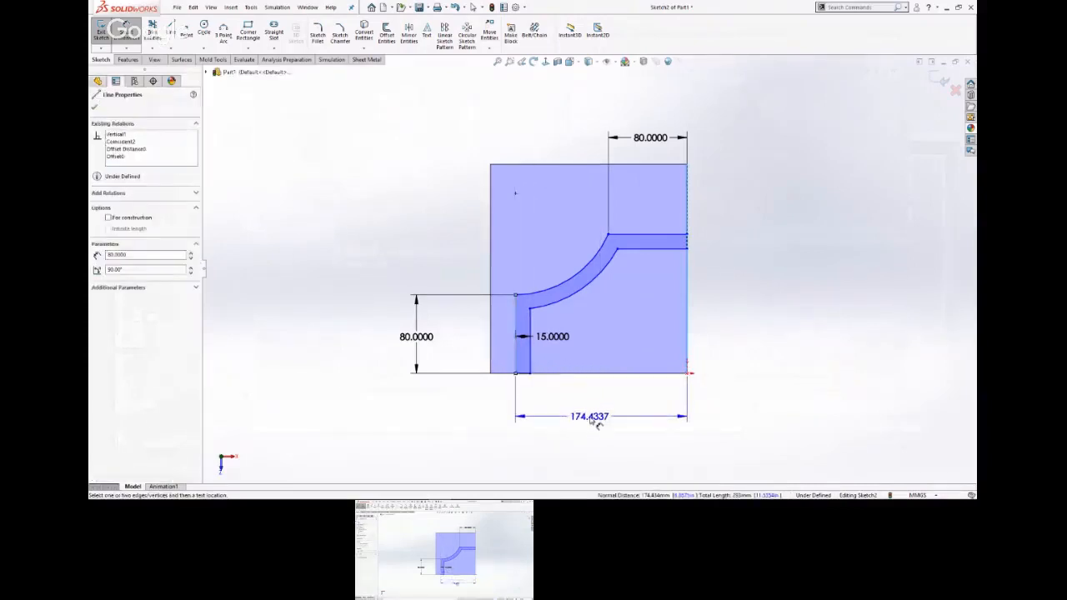
left_click(567, 419)
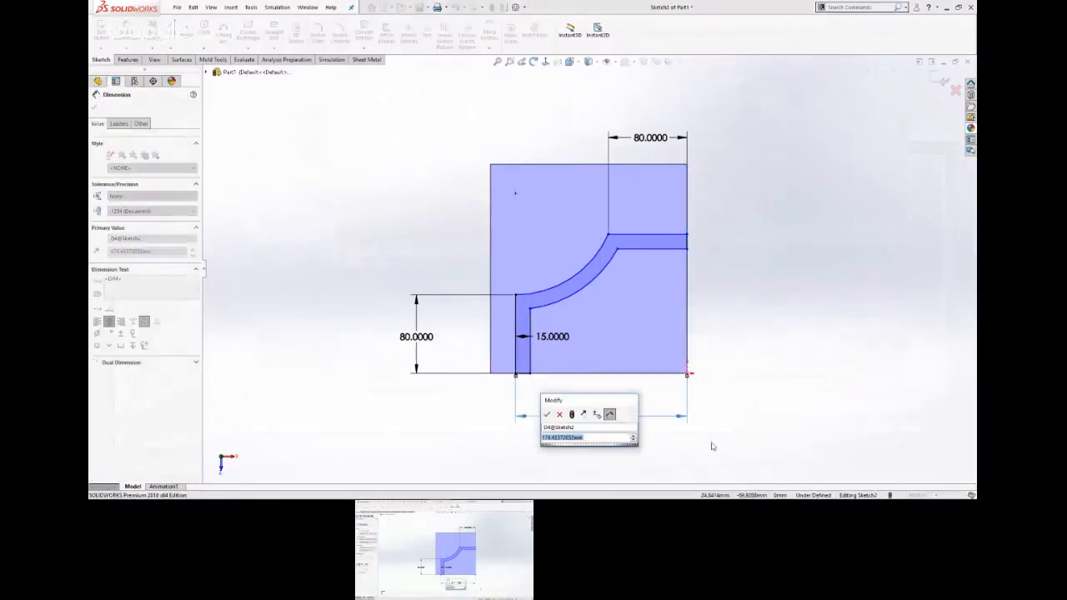
type("=\"c")
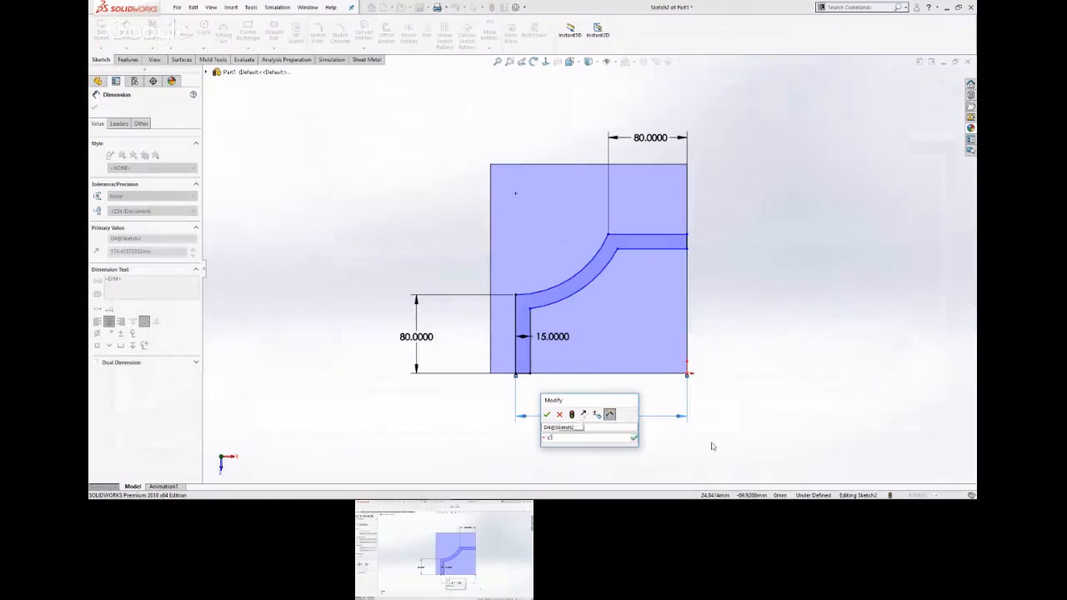
key("Return")
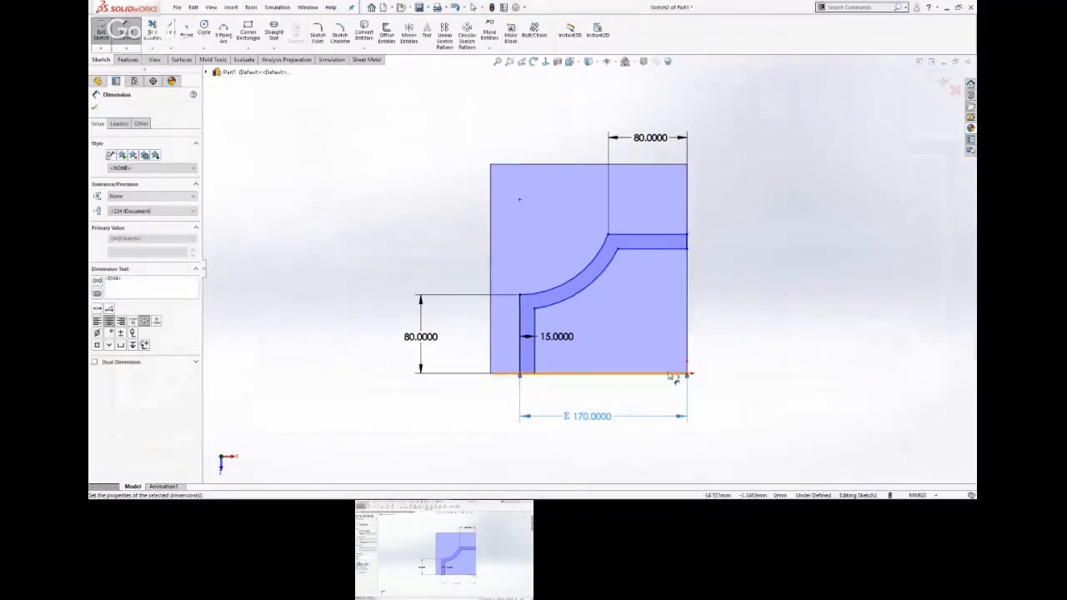
Set the distance from the plate's lower edge to the strip's upper horizontal line equal to global variable "c".
left_click(673, 375)
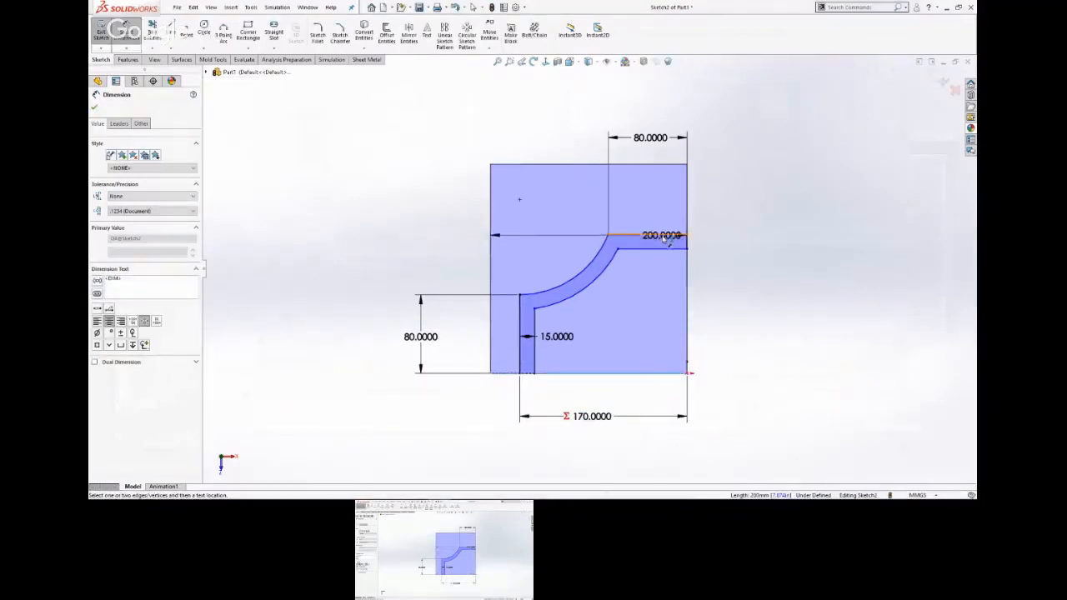
left_click(667, 238)
left_click(738, 307)
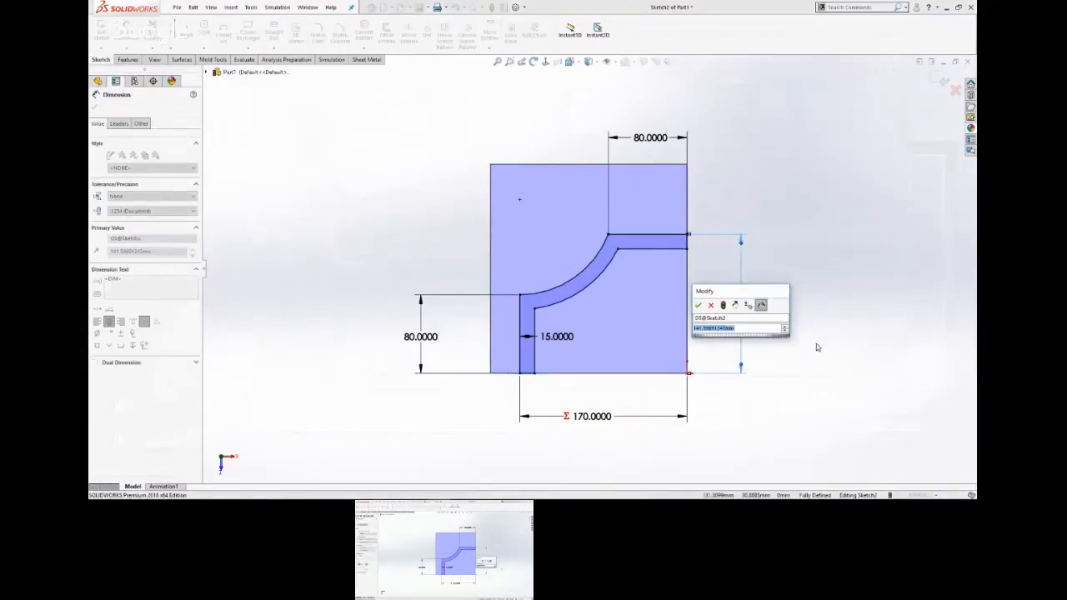
type("=\"r")
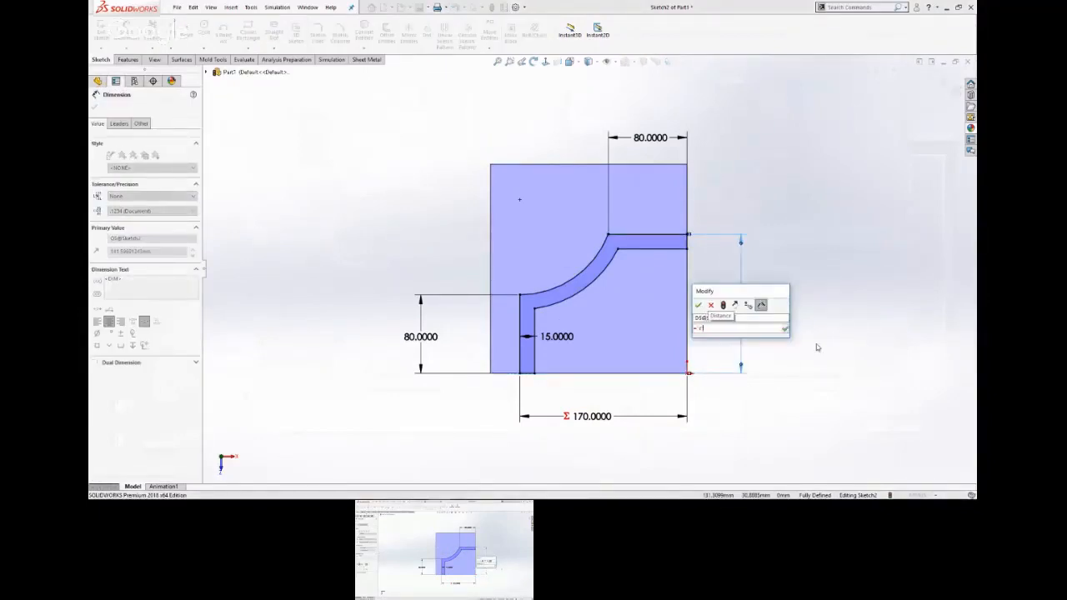
type("\"")
key("Return")
key("Return")
scroll(909, 340, "up", 1)
left_click(848, 292)
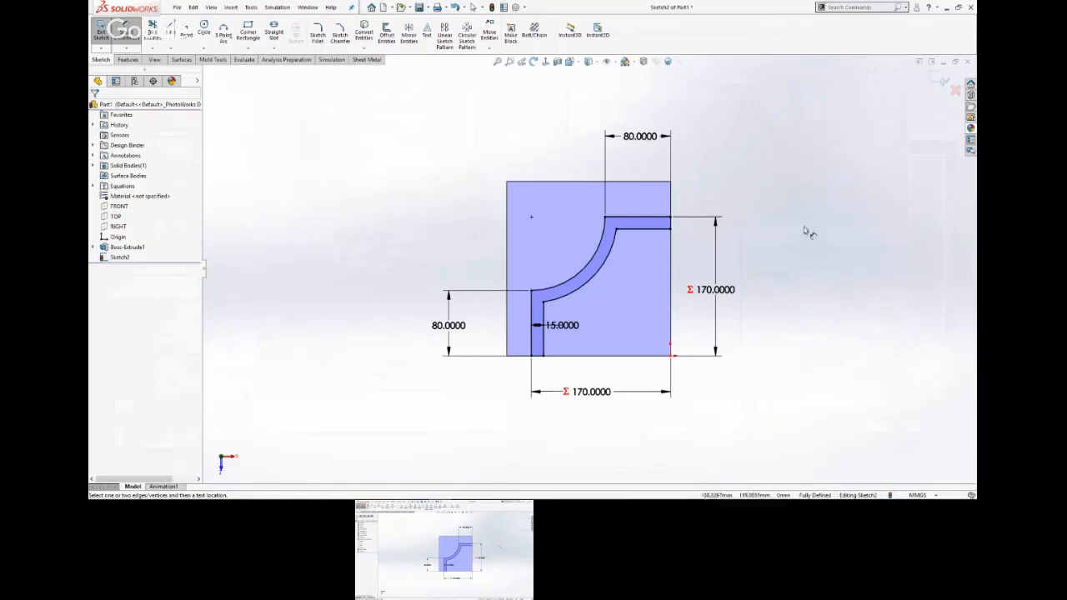
right_click(800, 197)
left_click(832, 250)
Extrude the curved wall profile 95 mm blind, starting from the plate's bottom face and merged with the plate.
mouse_move(794, 358)
middle_mouse_down()
mouse_move(807, 281)
mouse_move(766, 166)
mouse_move(754, 179)
middle_mouse_up()
scroll(581, 260, "down", 1)
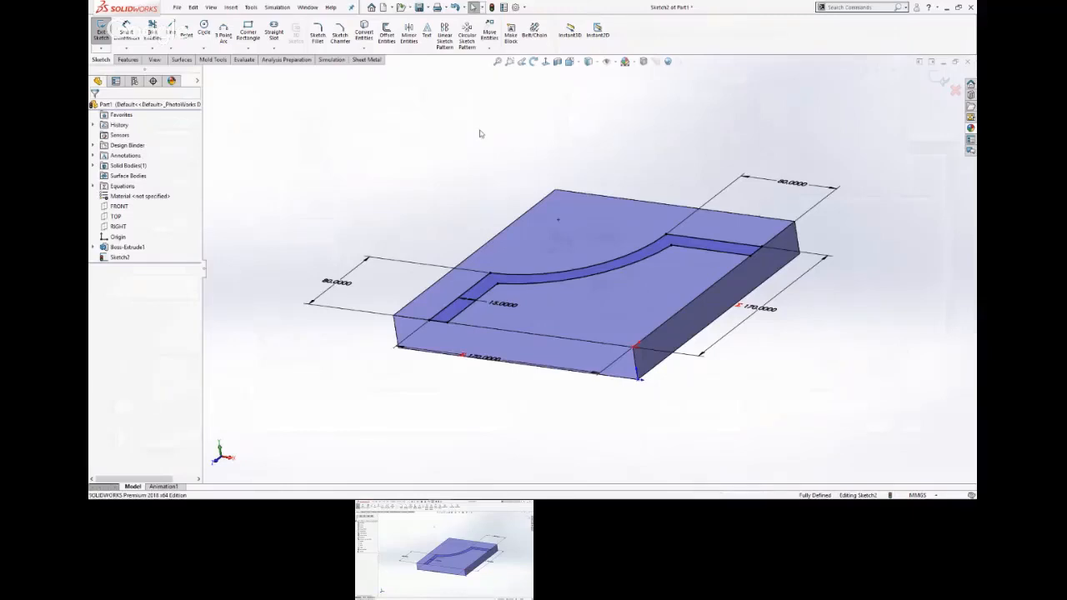
key("s")
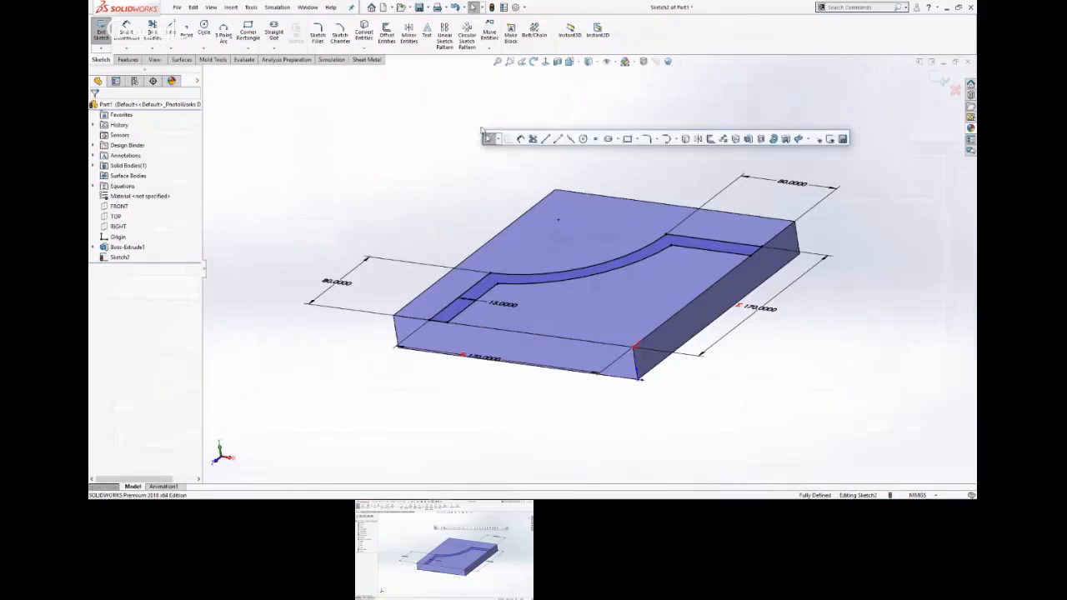
left_click(750, 138)
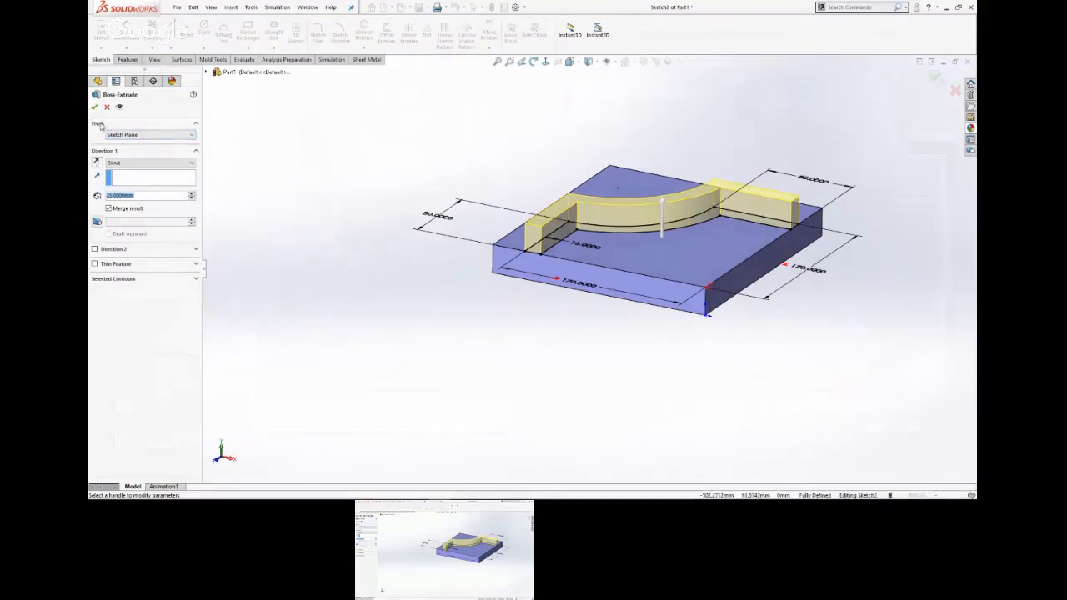
left_click(181, 135)
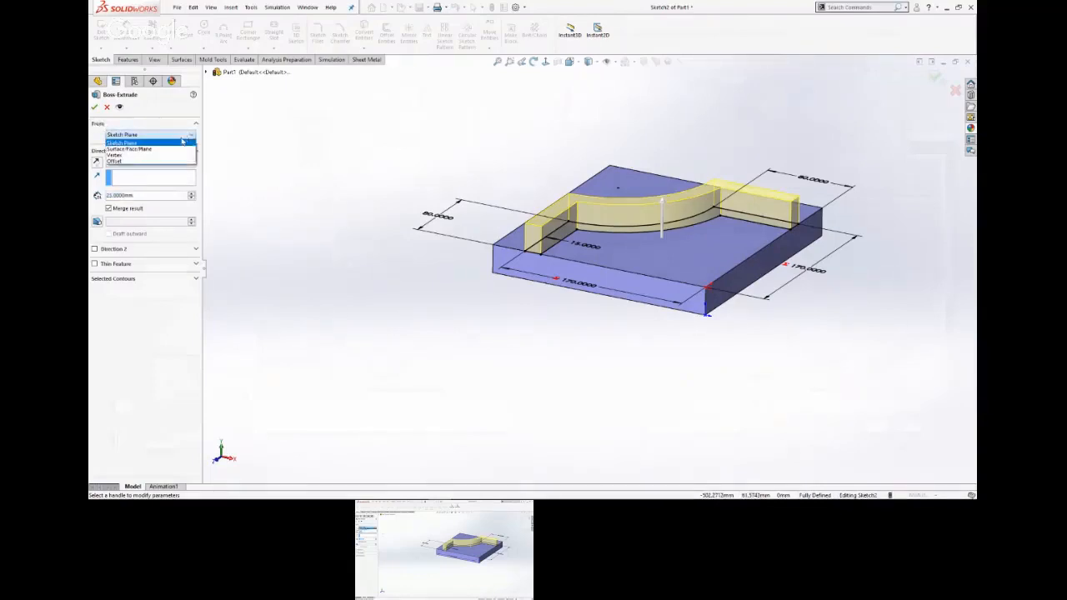
left_click(133, 149)
middle_click_drag(443, 341, 544, 246)
left_click(552, 250)
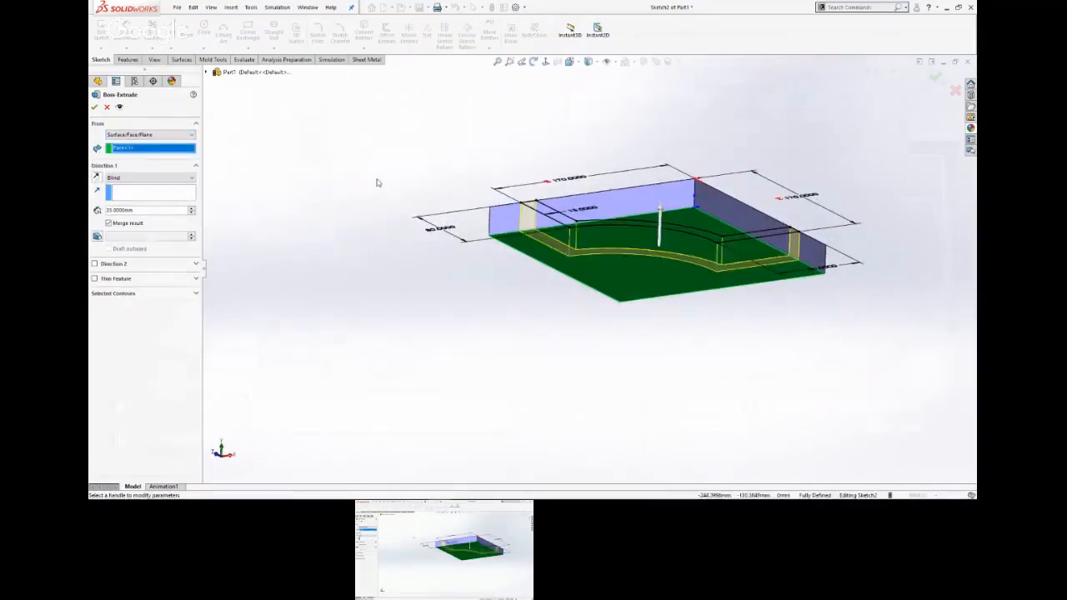
double_click(156, 211)
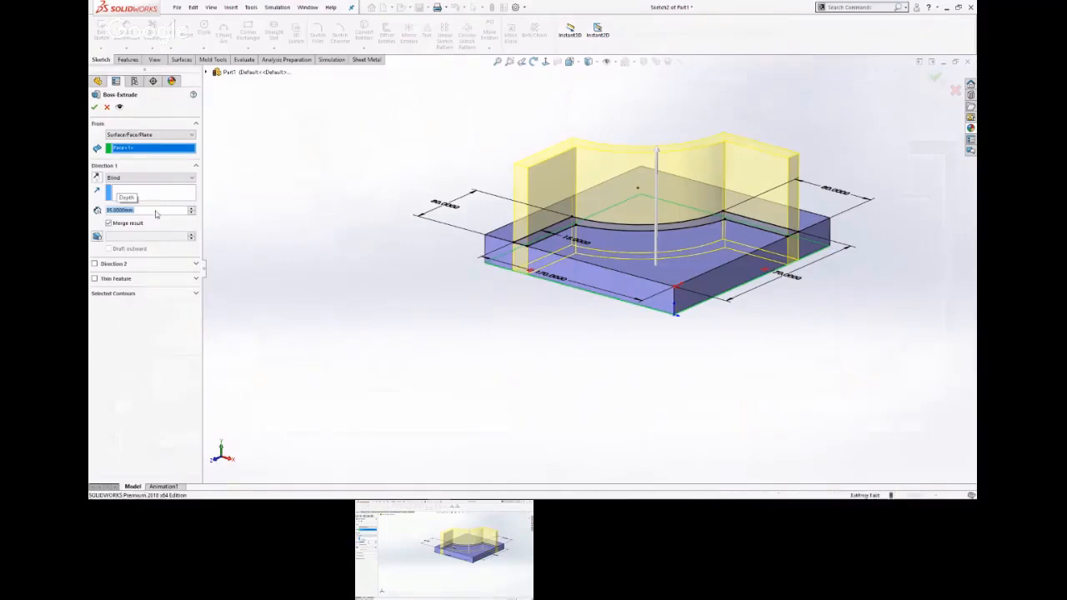
key("Return")
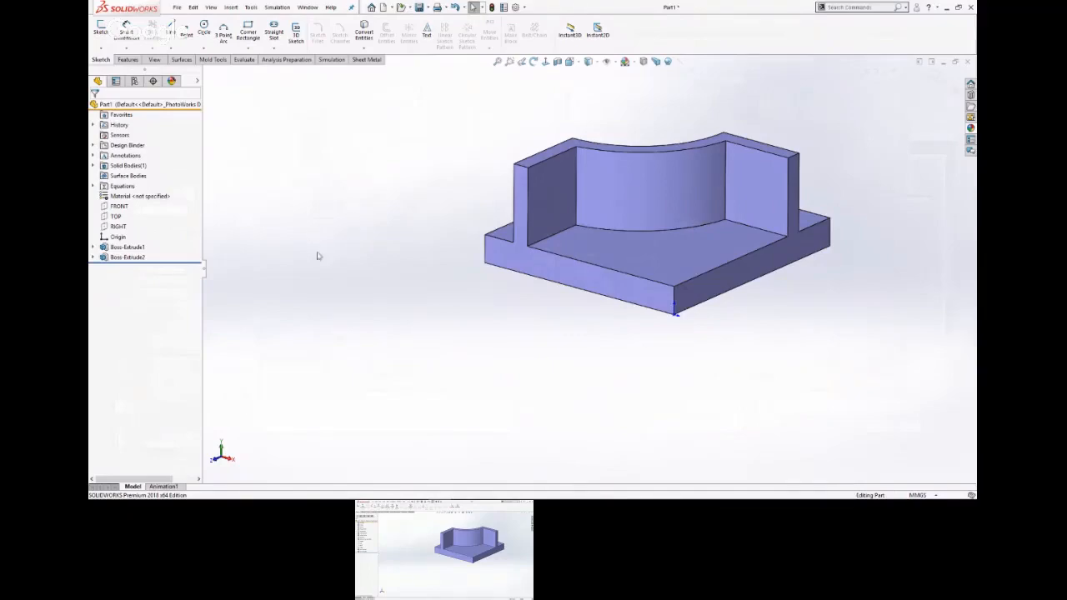
Check the wall dimensions in the part drawing on the slide and return to SOLIDWORKS.
key("super+Tab")
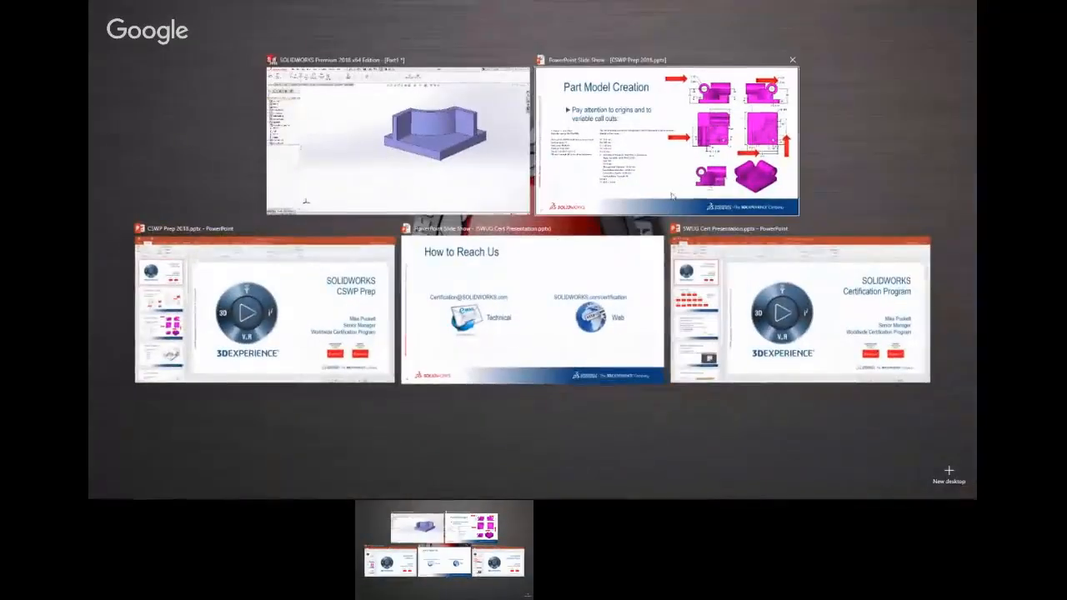
left_click(662, 137)
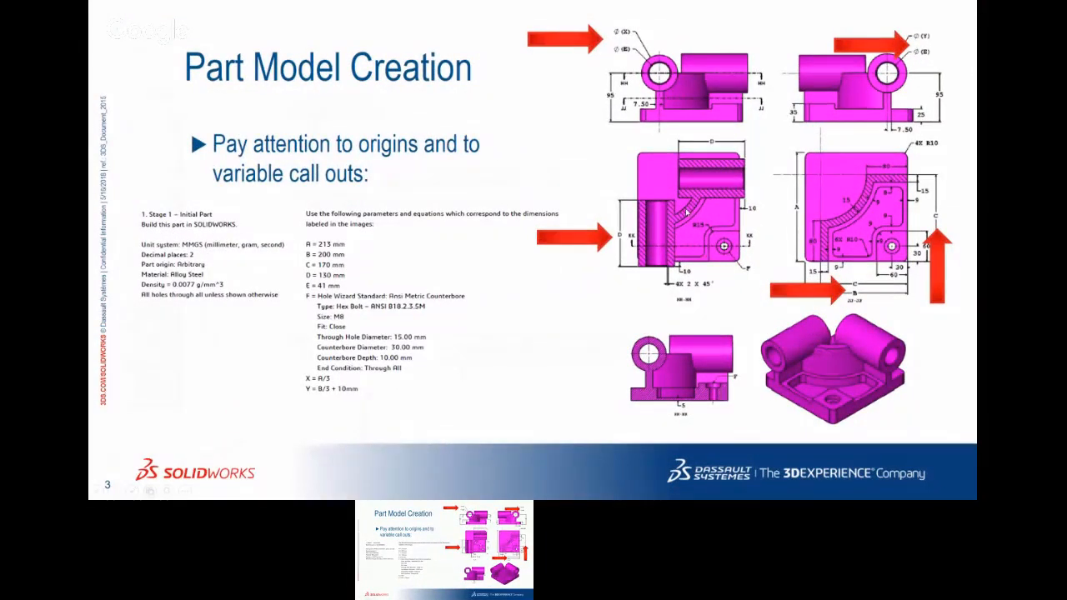
key("super+Tab")
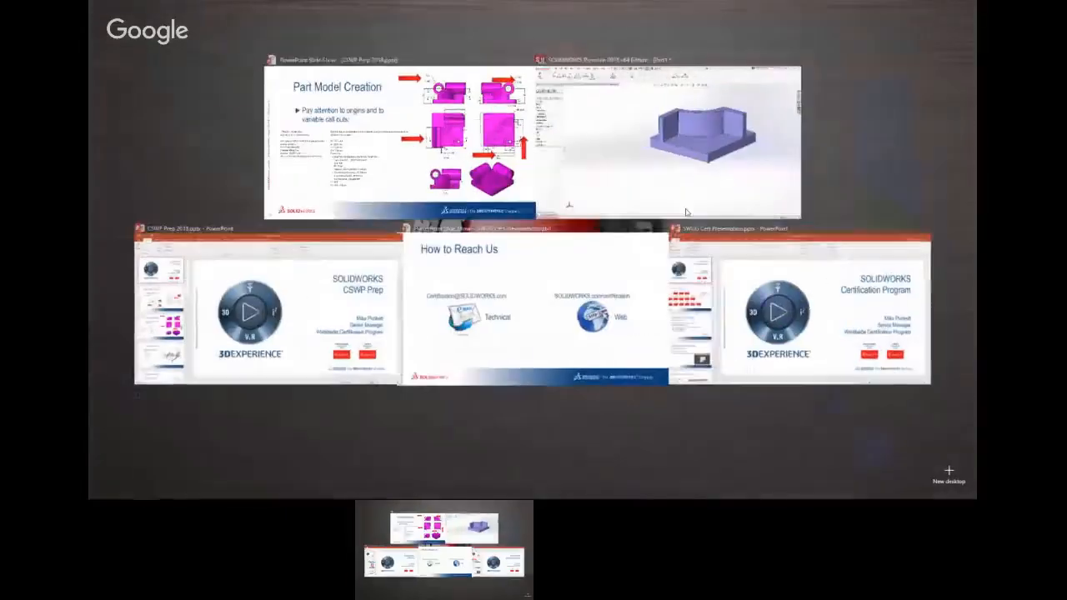
left_click(647, 162)
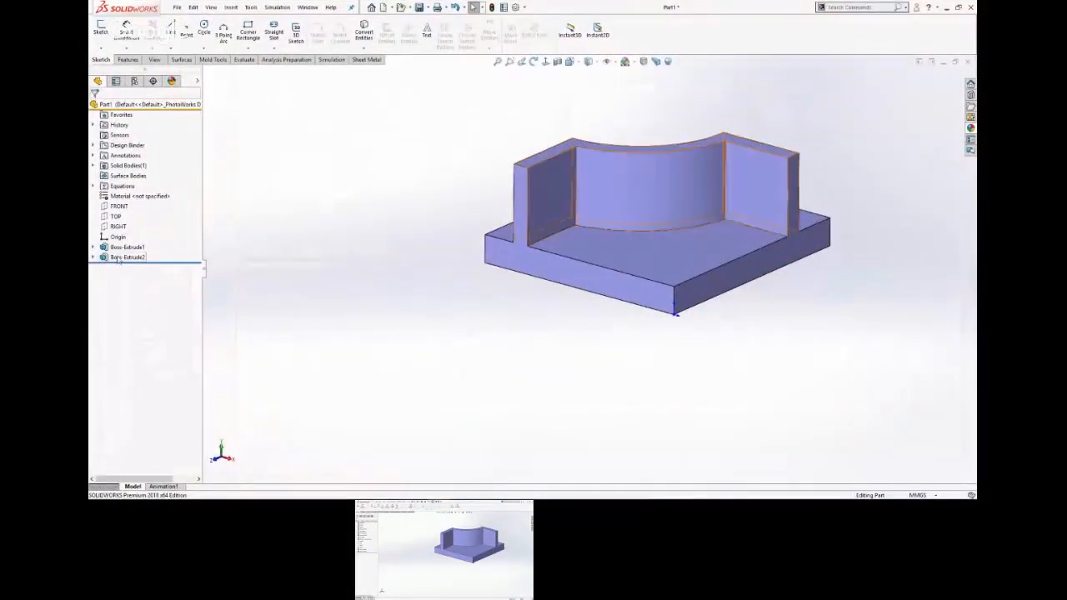
Reopen the wall extrusion's sketch, examine the two outer straight lines and measure the outer arc's radius.
left_click(129, 257)
left_click(140, 235)
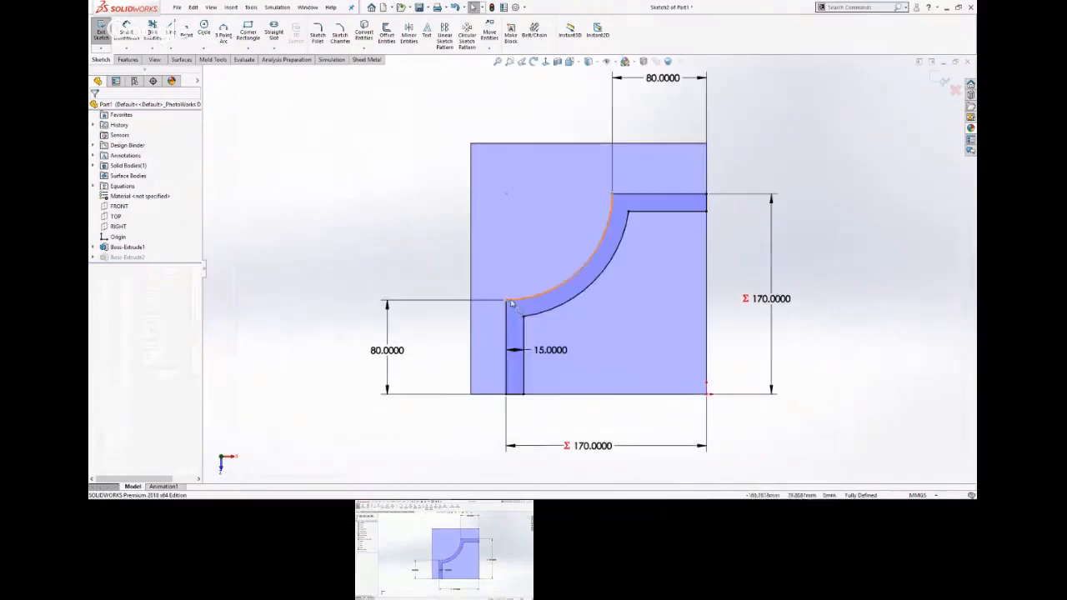
left_click(655, 197)
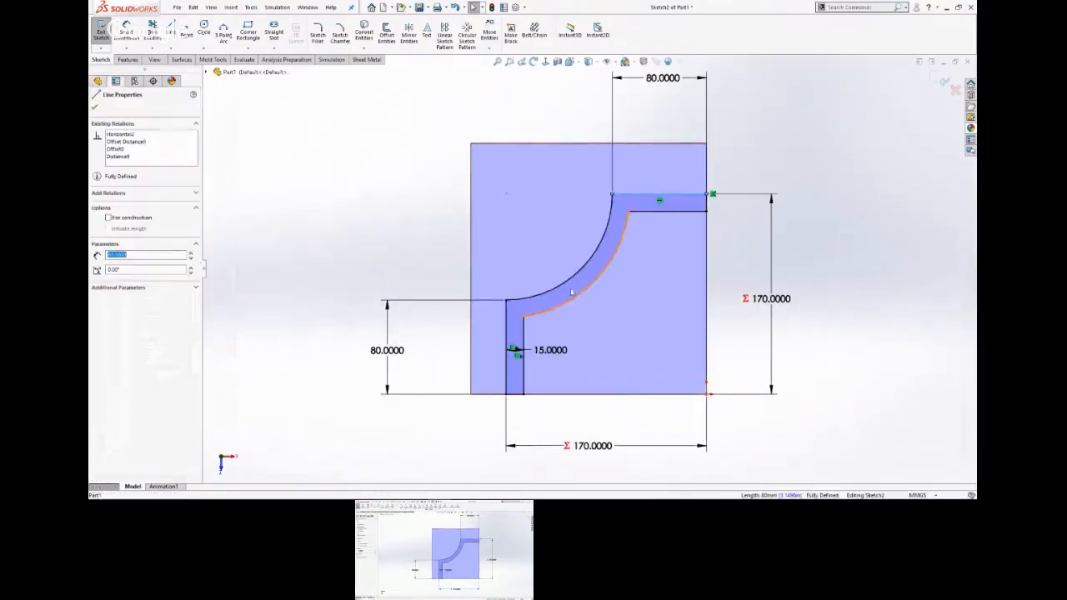
left_click(506, 327)
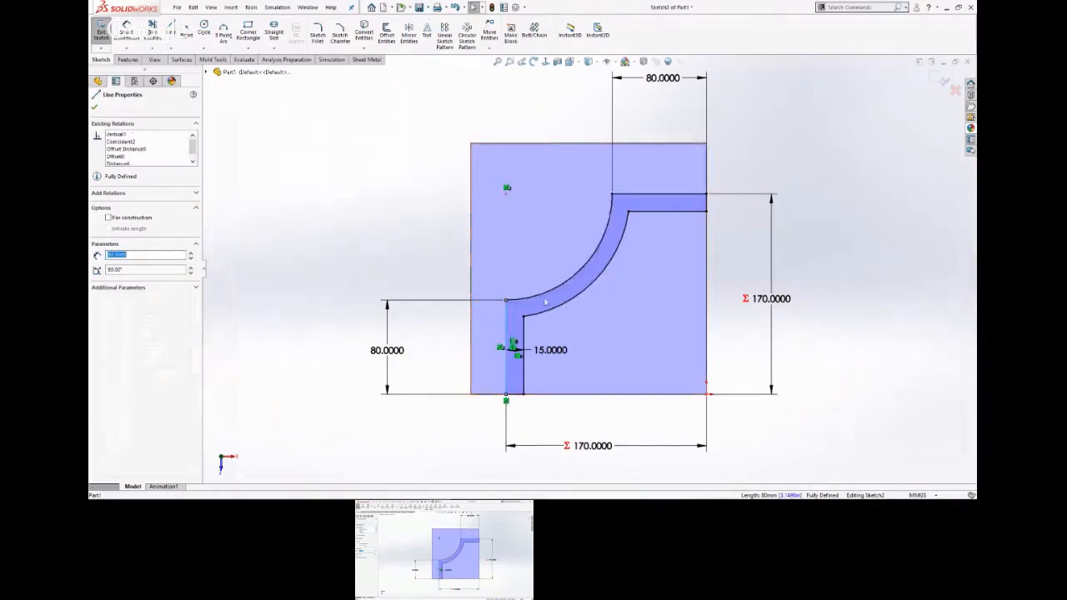
left_click(360, 199)
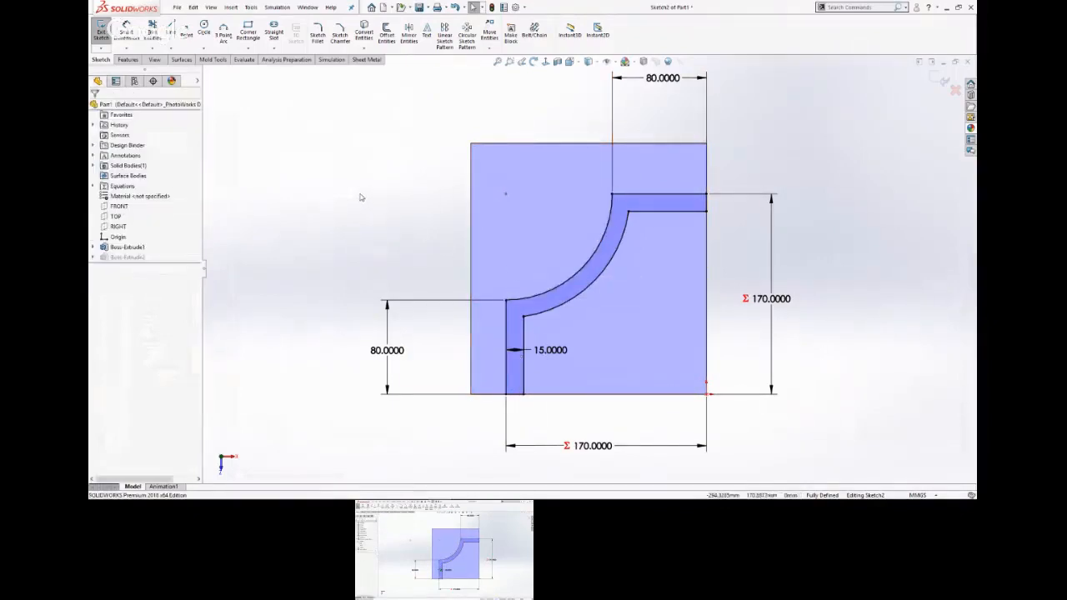
left_click(552, 292)
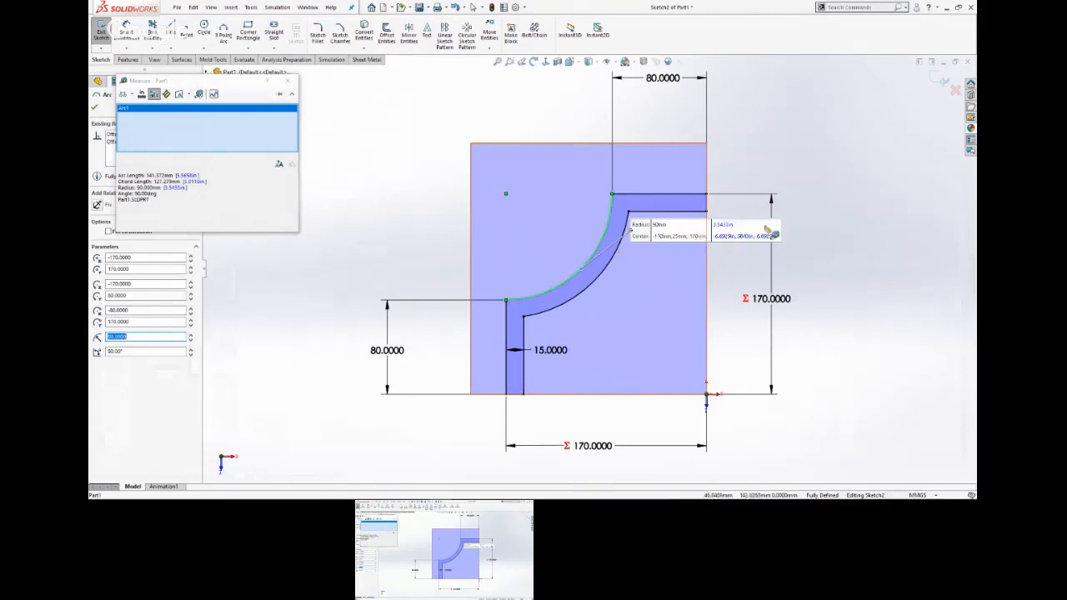
key("Escape")
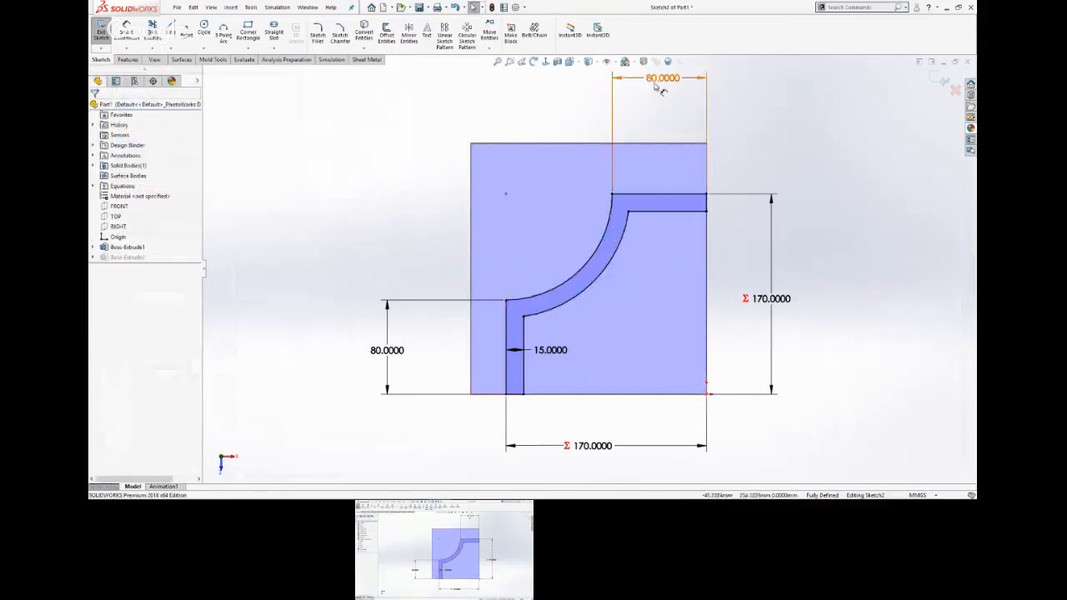
Try removing the upper horizontal 80 mm dimension and moving the outer arc's upper endpoint, and undo both changes.
left_click(654, 78)
key("Delete")
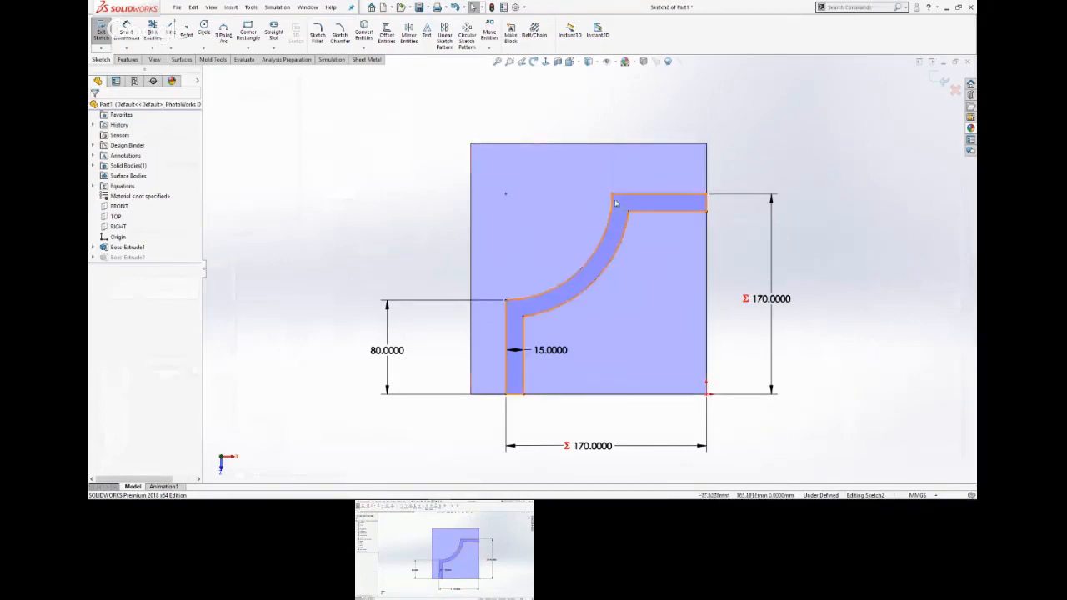
mouse_move(612, 195)
left_mouse_down()
mouse_move(656, 203)
mouse_move(599, 203)
left_mouse_up()
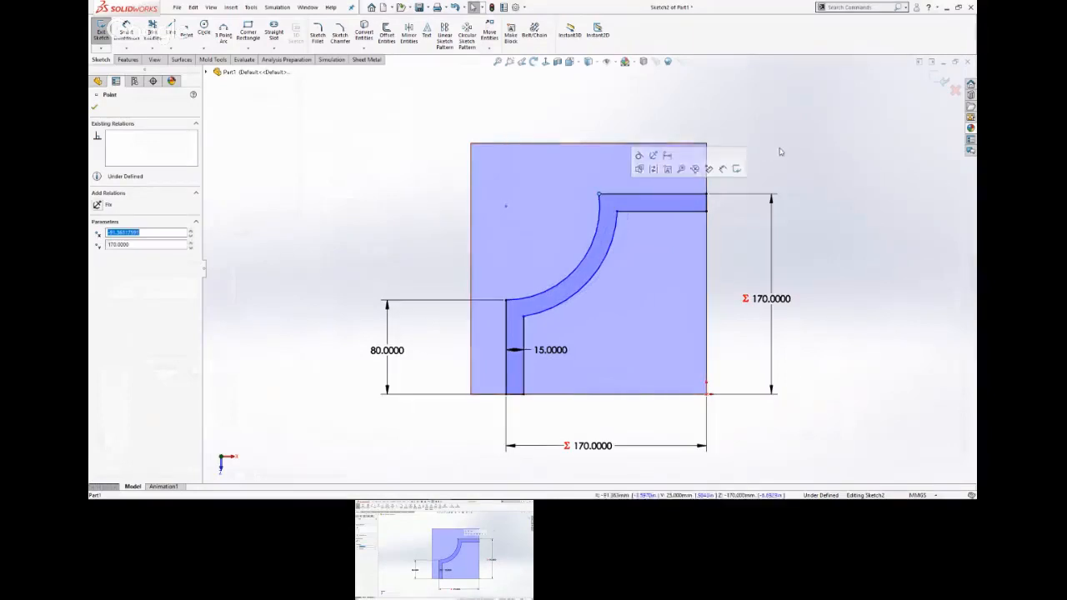
key("Escape")
left_click(455, 7)
left_click(455, 8)
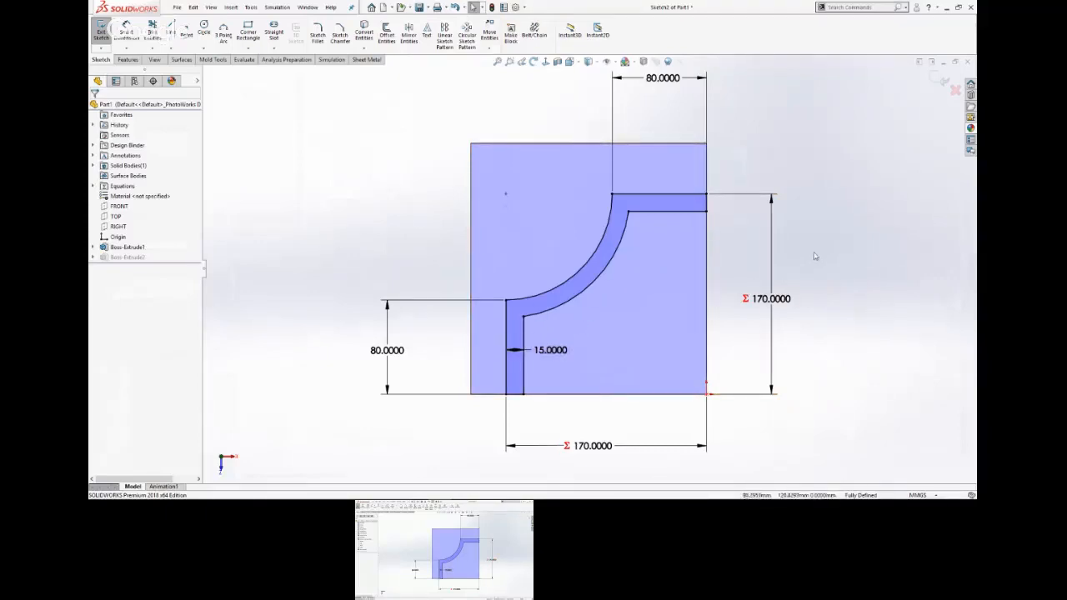
Check the inner arc's properties and exit the wall sketch.
left_click(602, 277)
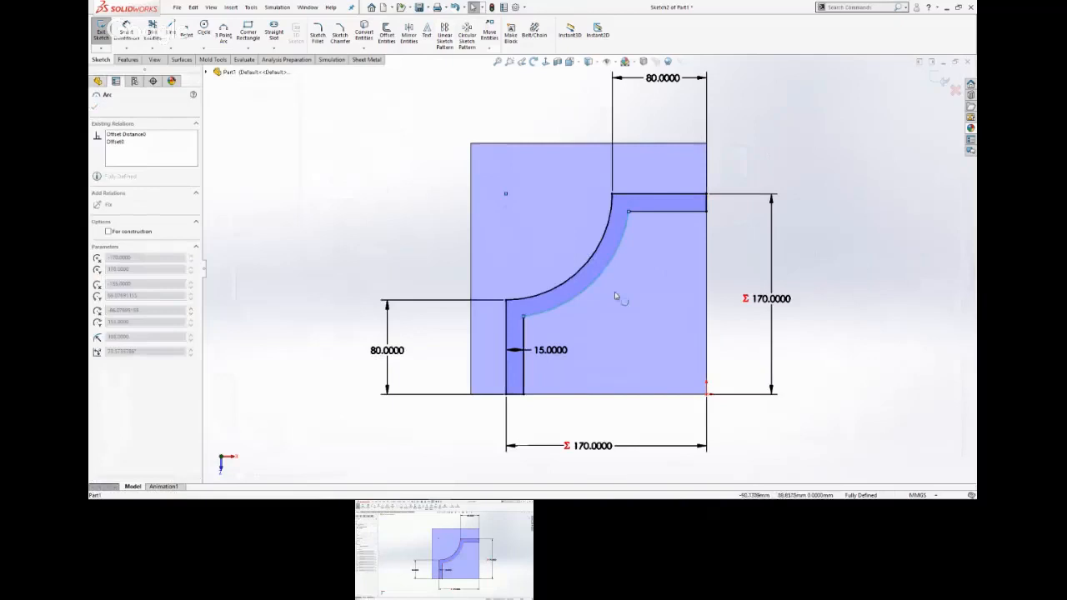
left_click(742, 307)
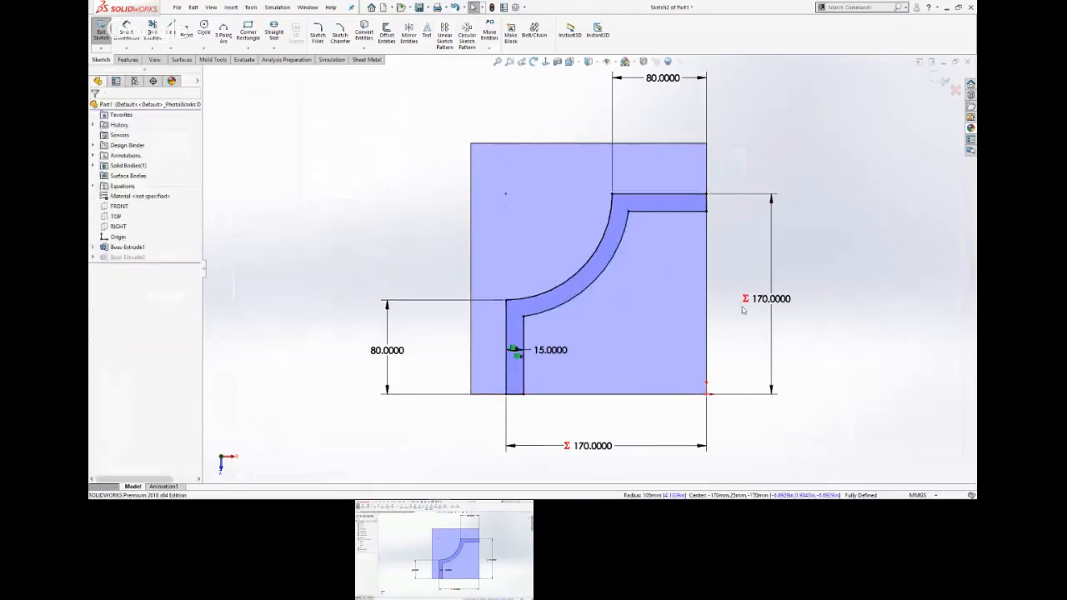
left_click(944, 77)
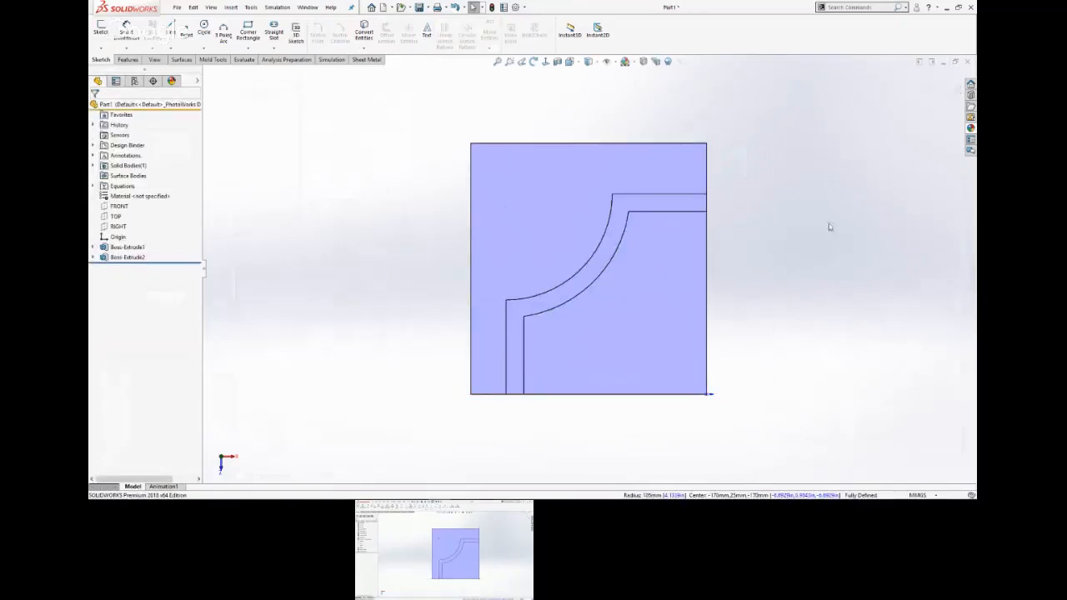
Save the part to the Desktop as Part1.SLDPRT.
scroll(828, 229, "down", 2)
middle_click_drag(827, 231, 783, 195)
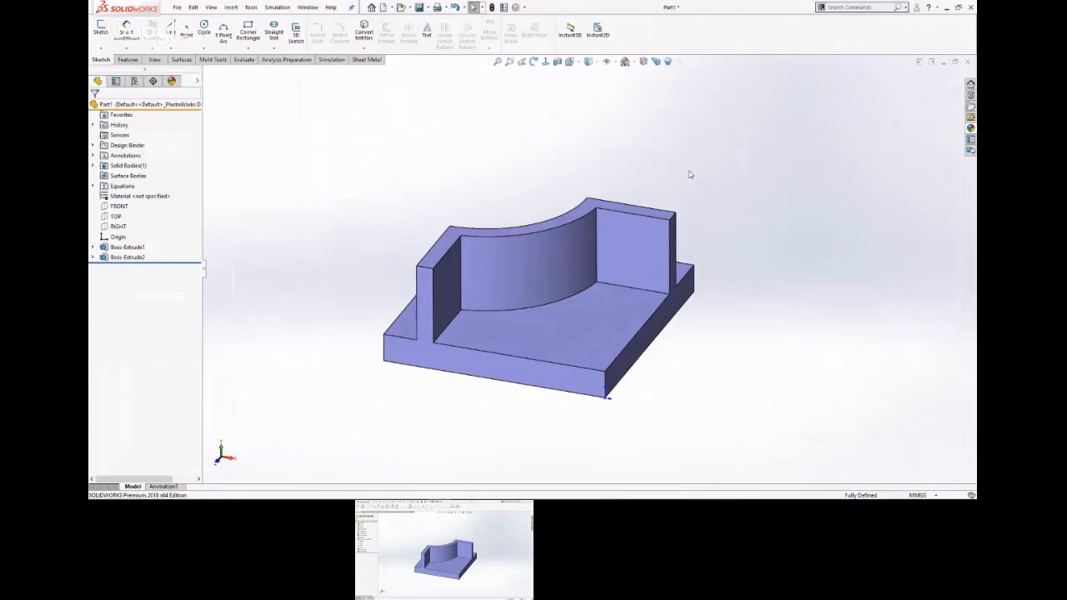
left_click(421, 8)
left_click(227, 170)
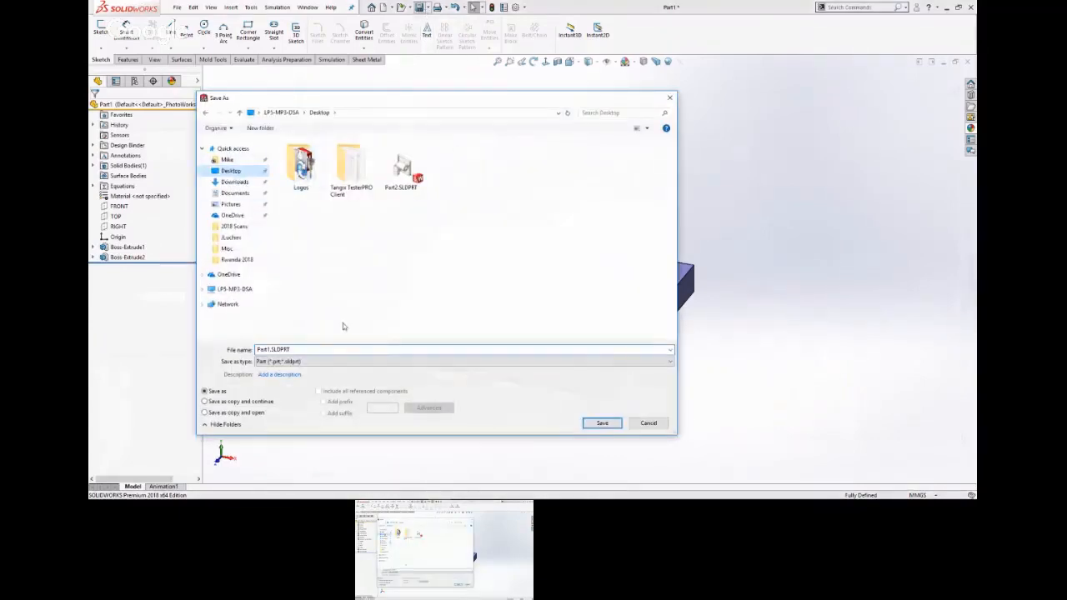
left_click(603, 422)
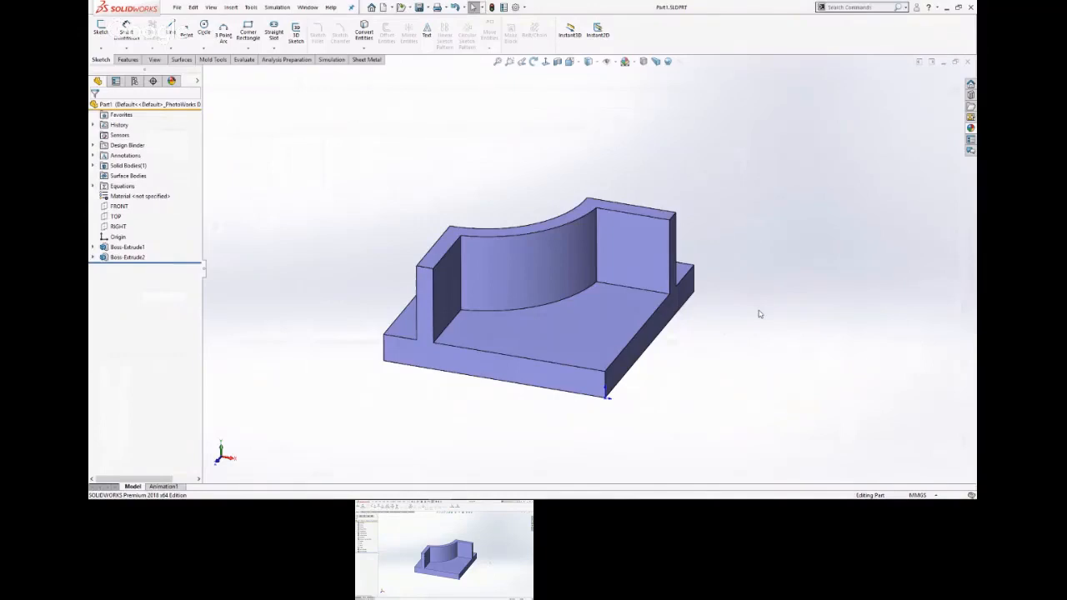
Look over the part drawing and the following mass question on the slides, and return to SOLIDWORKS.
key("s")
key("alt+Tab")
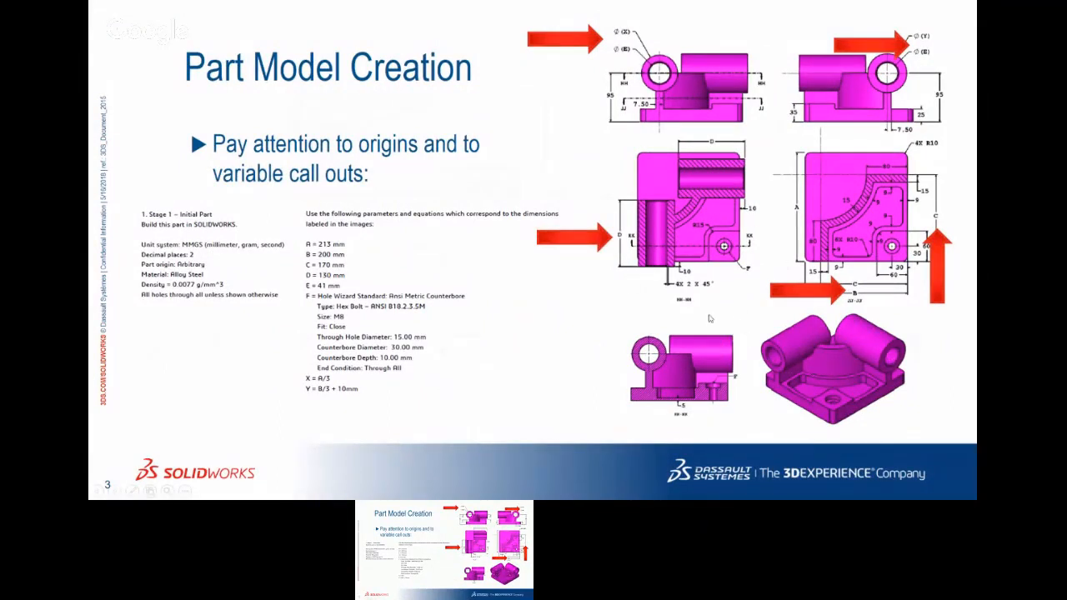
left_click(845, 395)
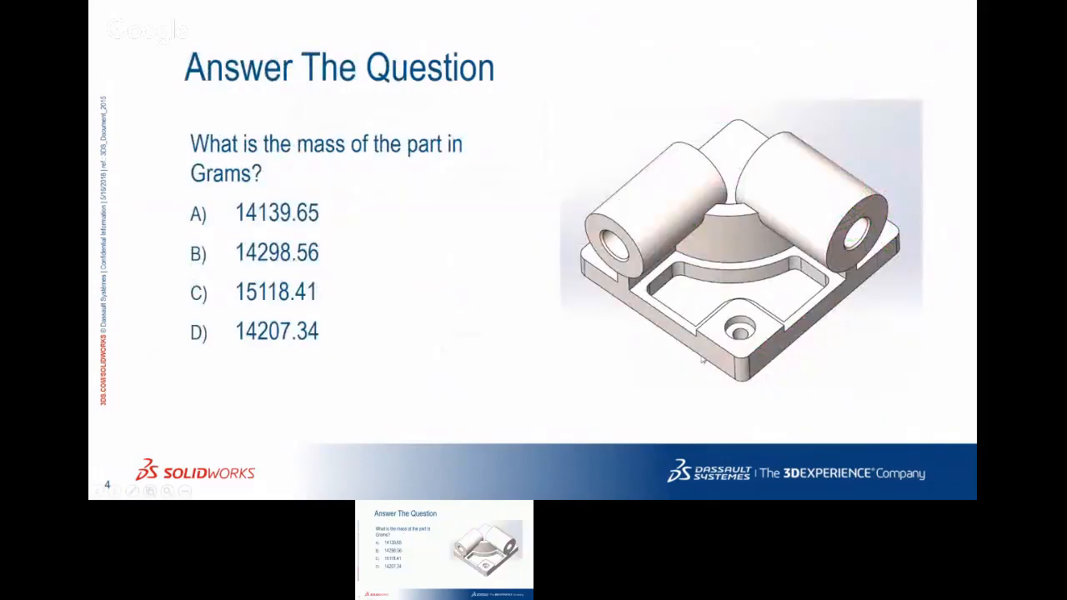
key("alt+Tab")
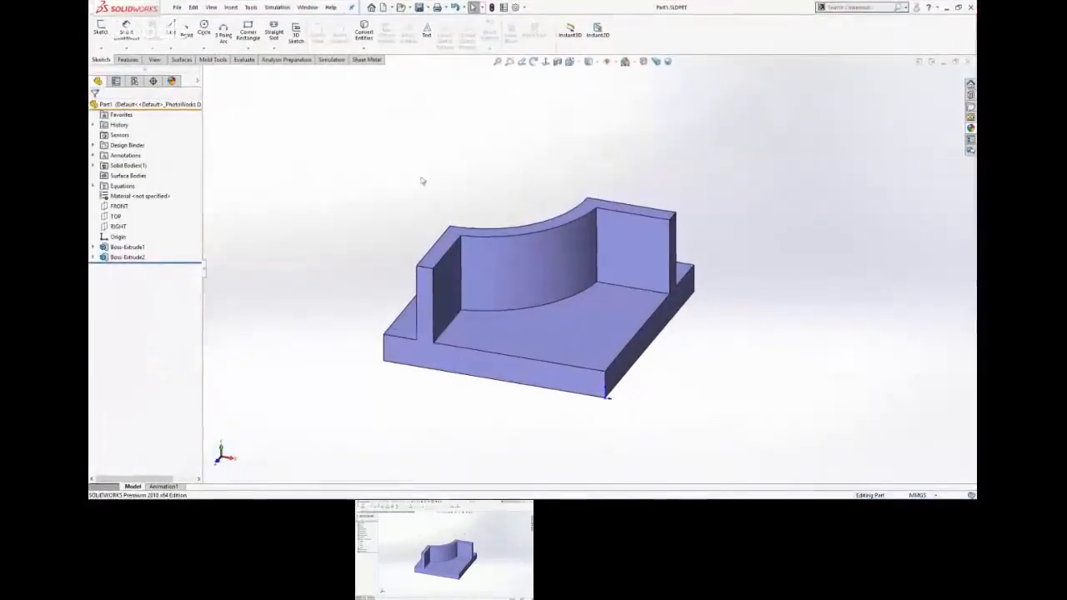
Start a sketch on the front face shared by base plate and wall end, checking the cylinder callouts on the Part Model Creation slide.
left_click(424, 283)
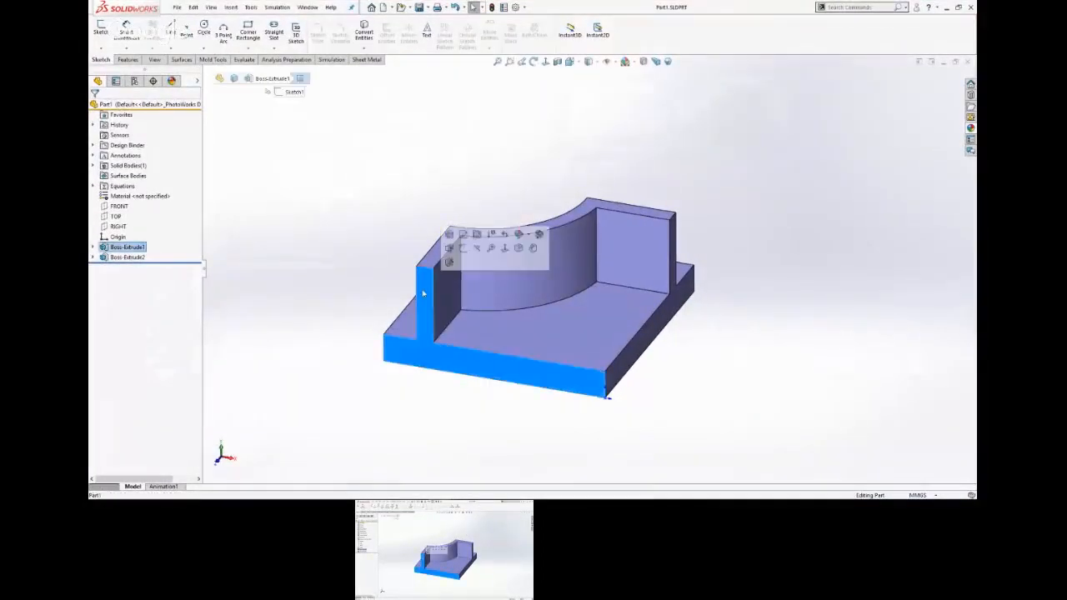
left_click(463, 250)
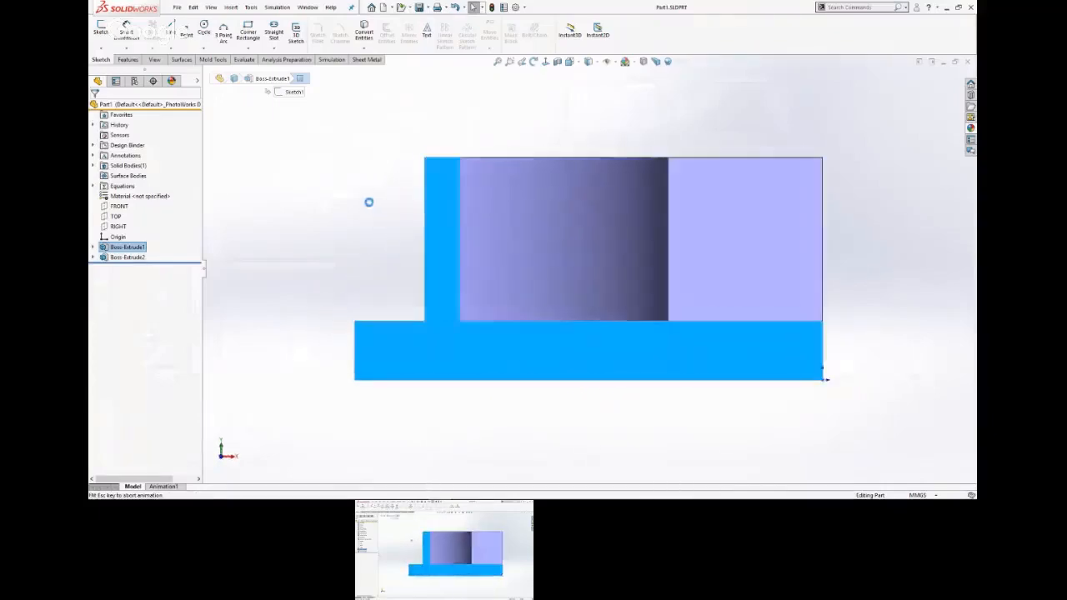
key("alt+Tab")
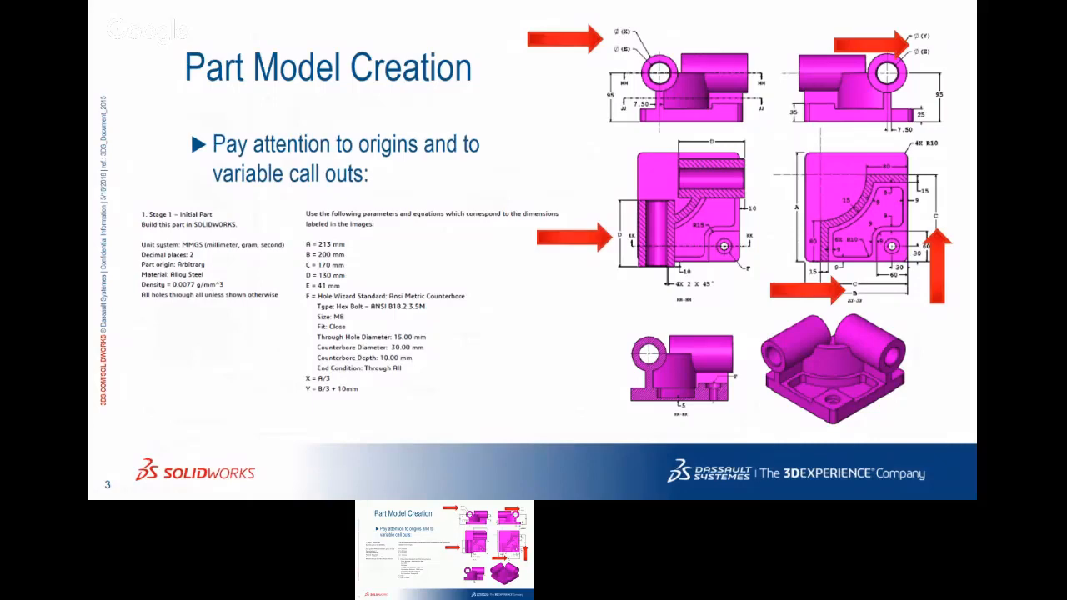
key("super+Tab")
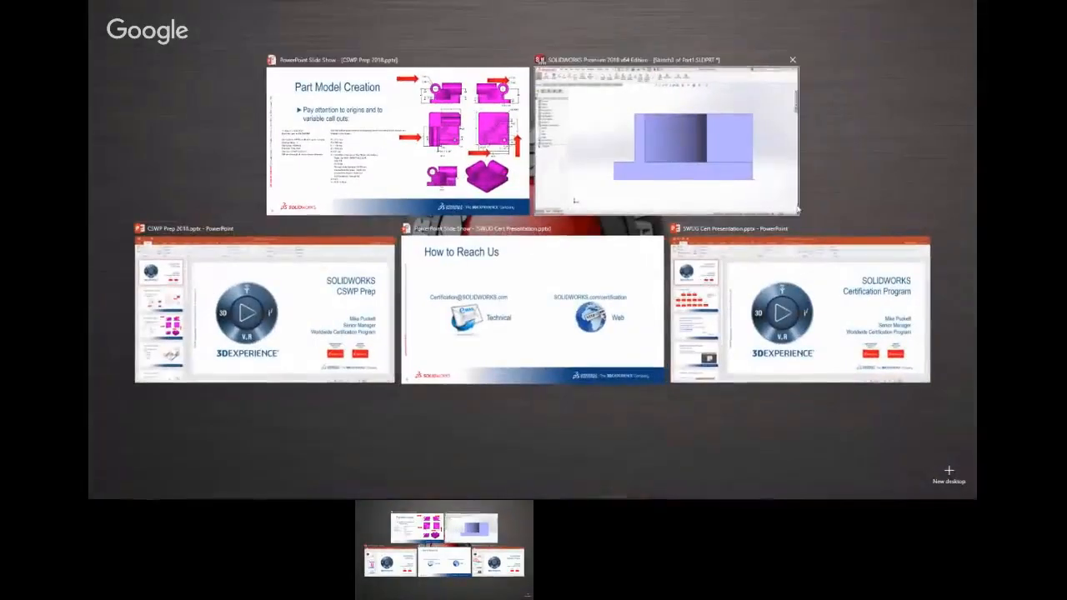
left_click(605, 140)
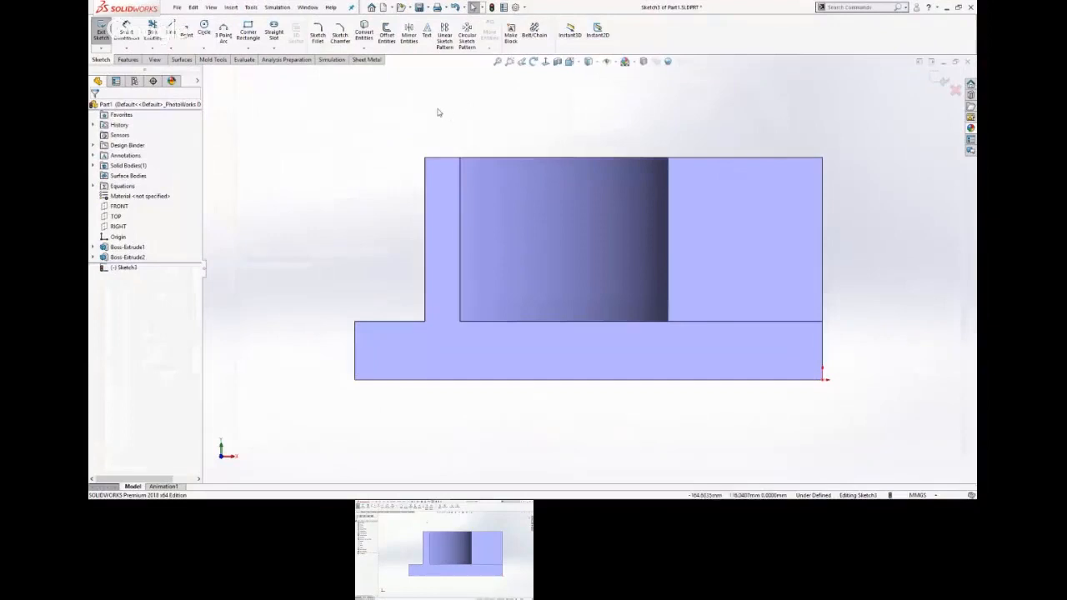
Draw two concentric circles, about 79 mm and 53 mm in diameter, centred on the midpoint of the wall end's top edge.
key("s")
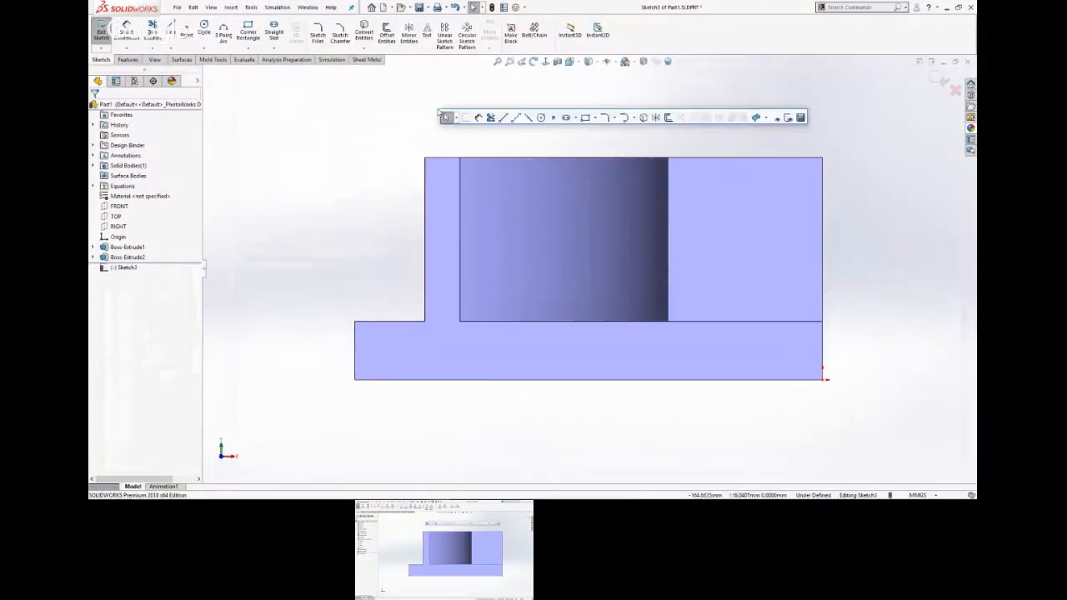
left_click(547, 121)
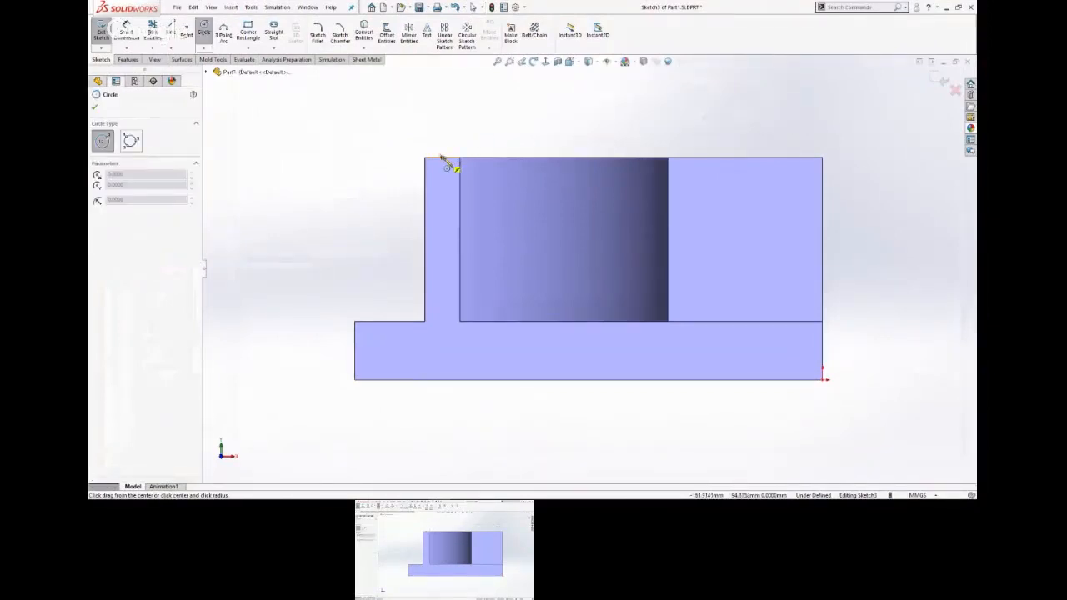
left_click(443, 157)
left_click(528, 192)
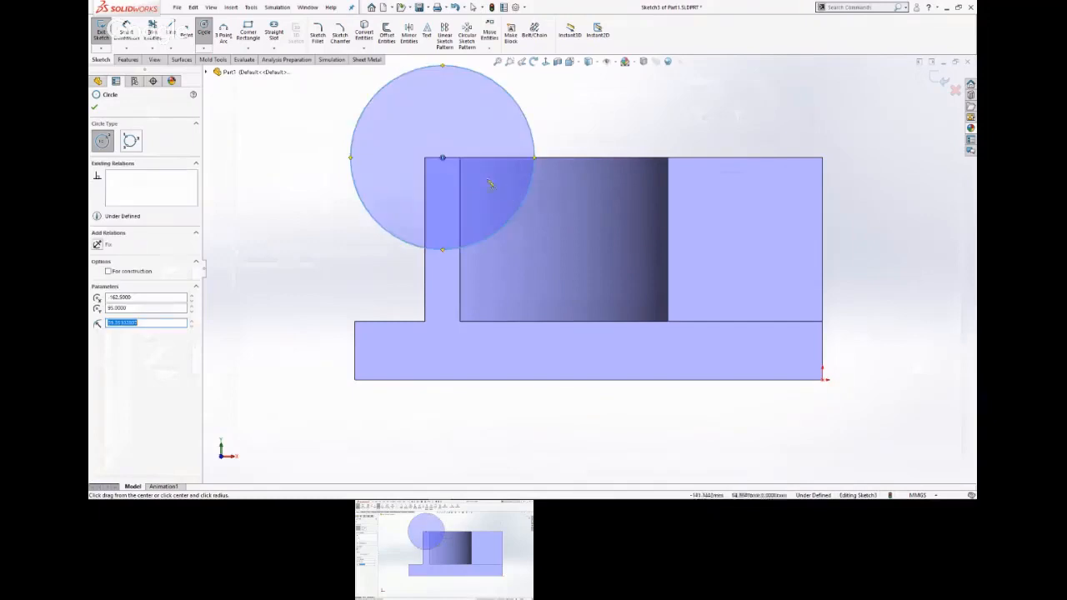
left_click(443, 157)
left_click(504, 185)
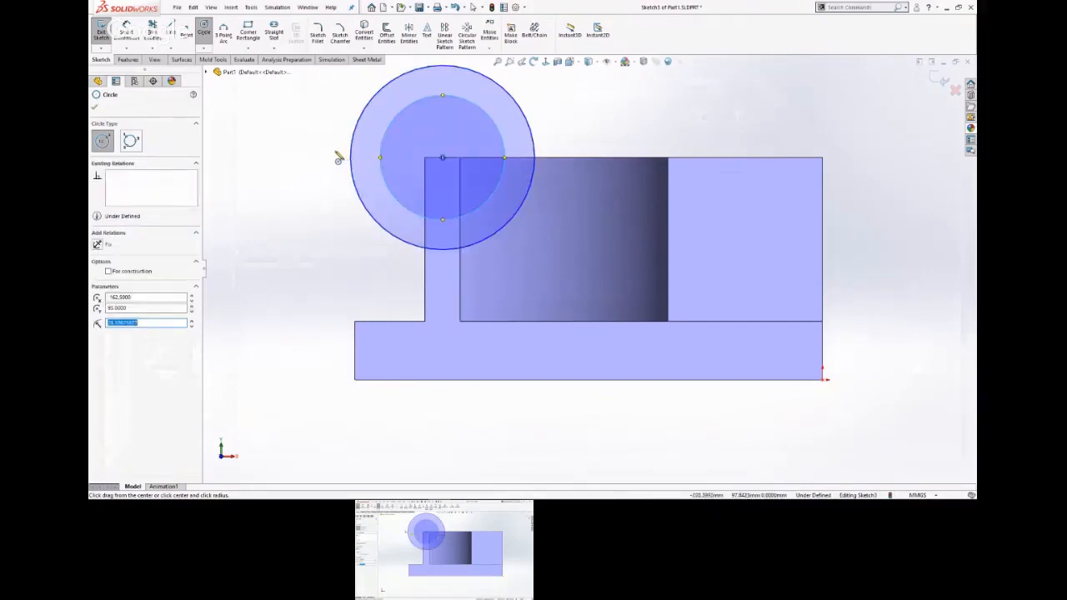
key("Escape")
key("f")
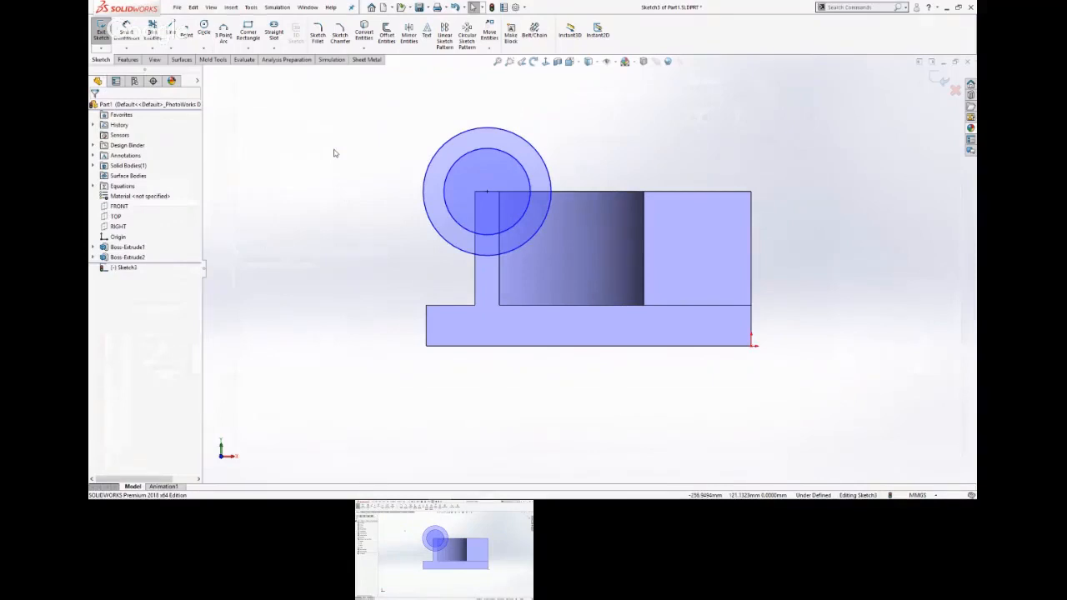
Dimension the outer circle's diameter with an equation giving 71 mm.
key("s")
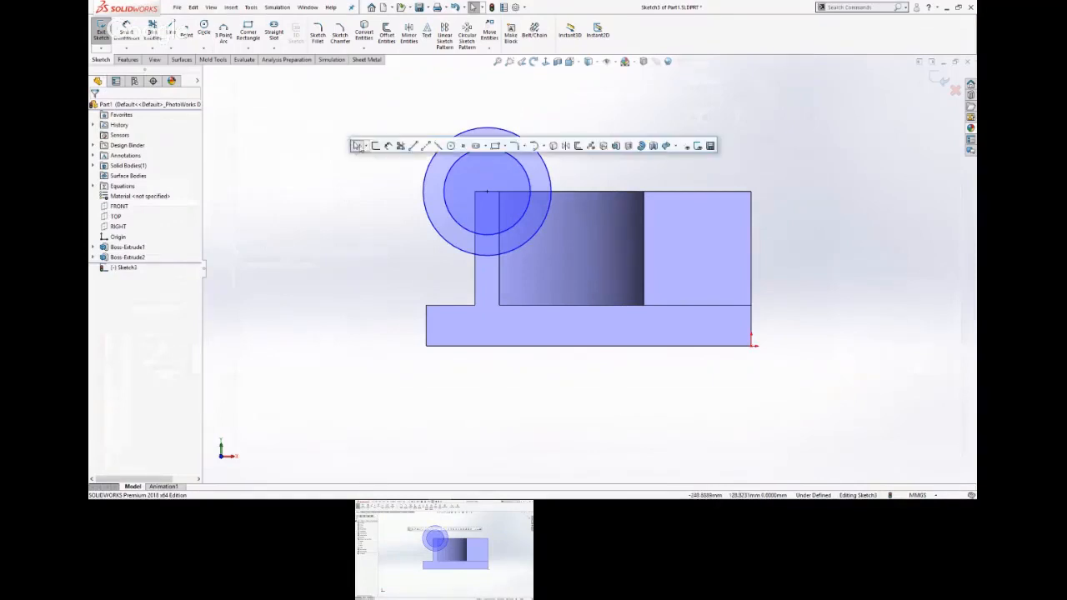
left_click(447, 152)
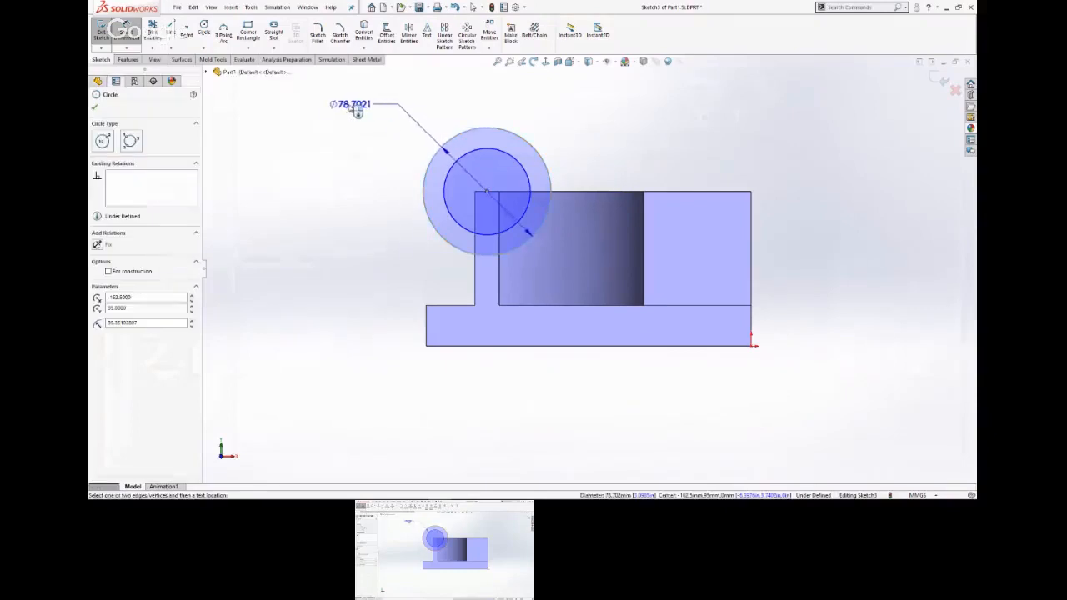
left_click(353, 106)
type("=")
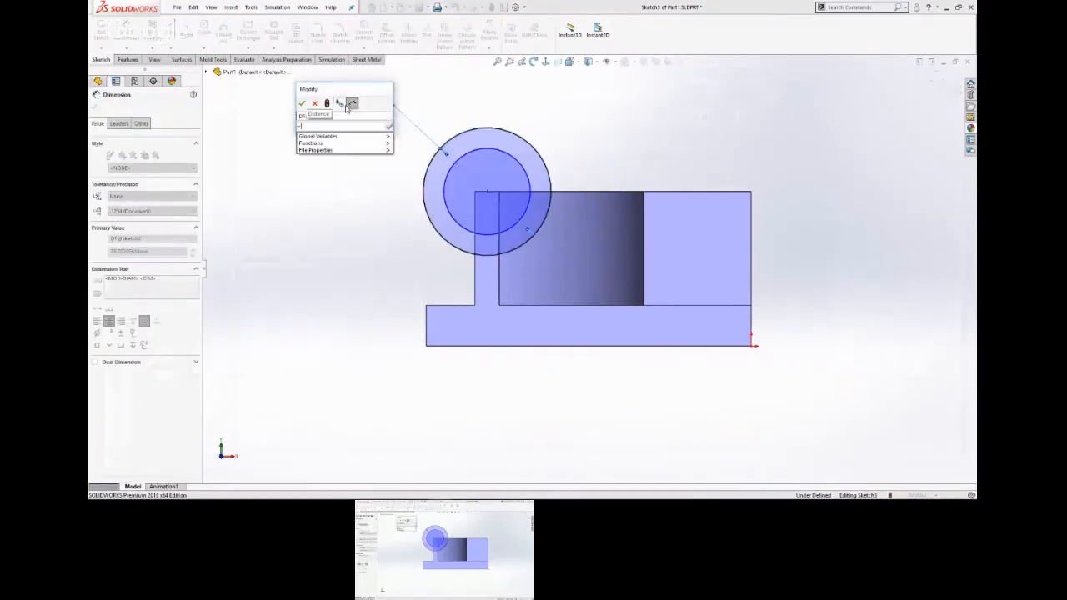
type("71")
key("Return")
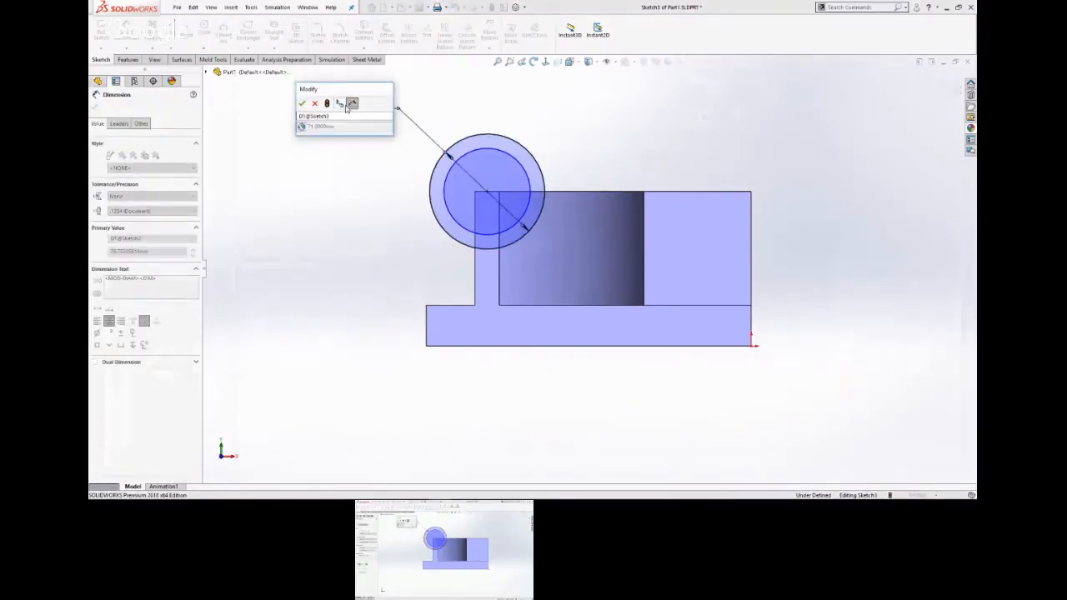
left_click(302, 102)
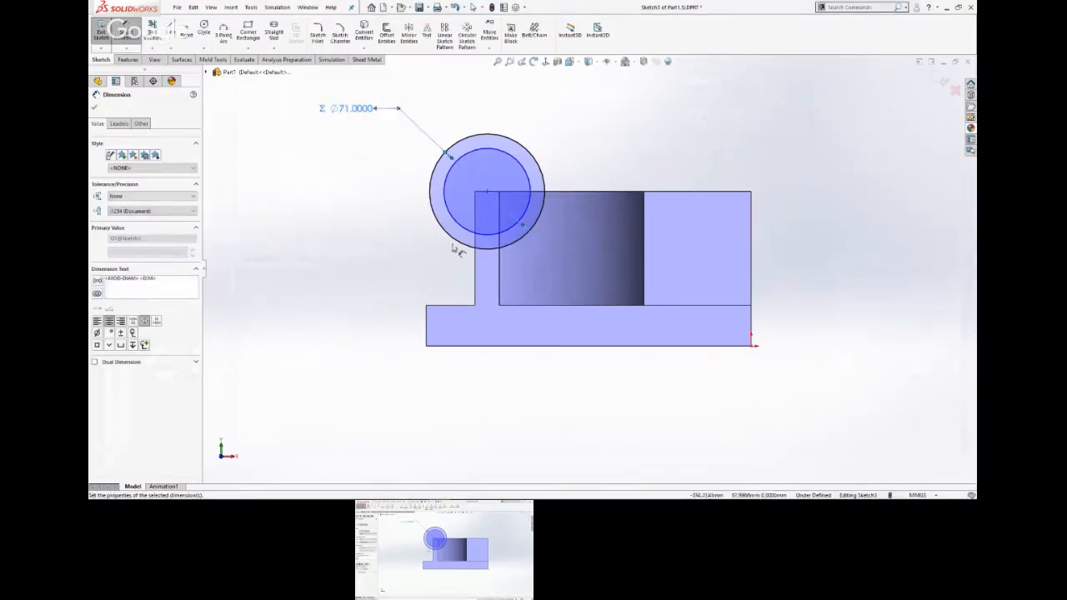
Dimension the inner circle's diameter with the global variable "E" (41 mm) and leave the dimension command.
left_click(457, 229)
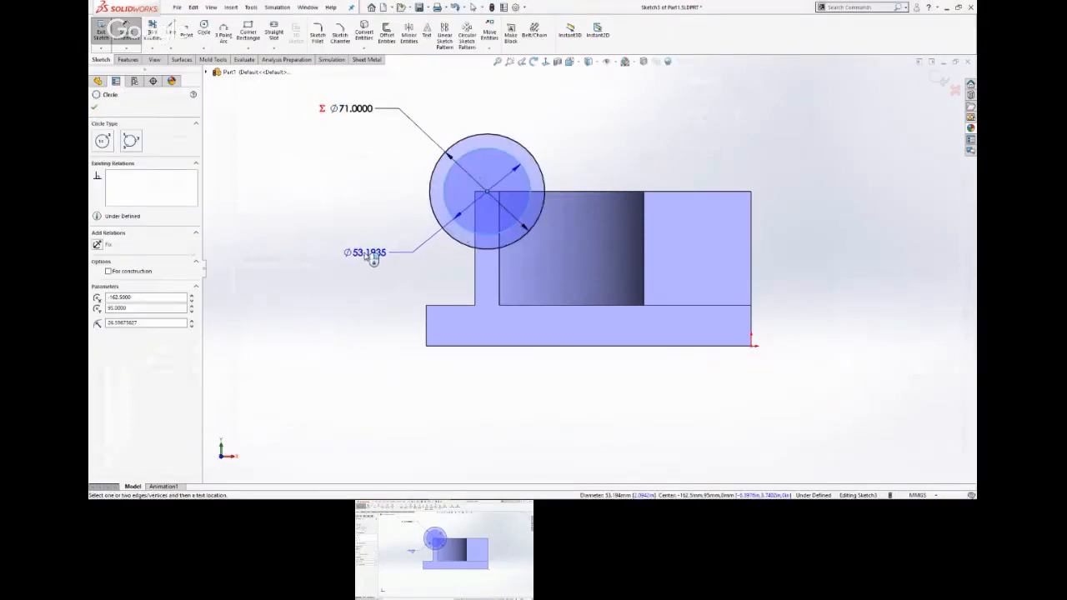
left_click(371, 259)
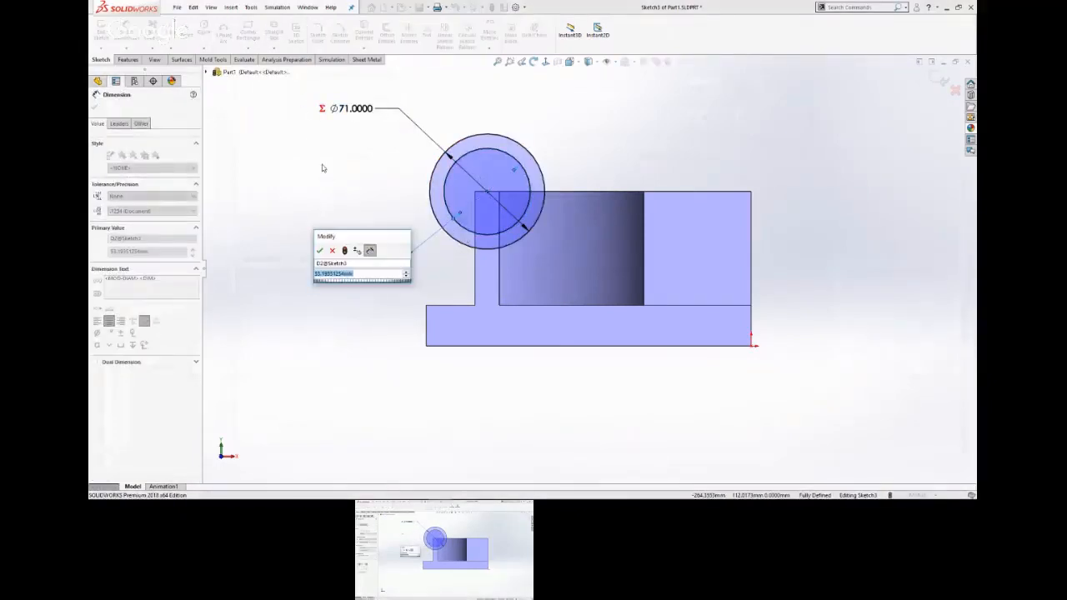
type("=\"E\"")
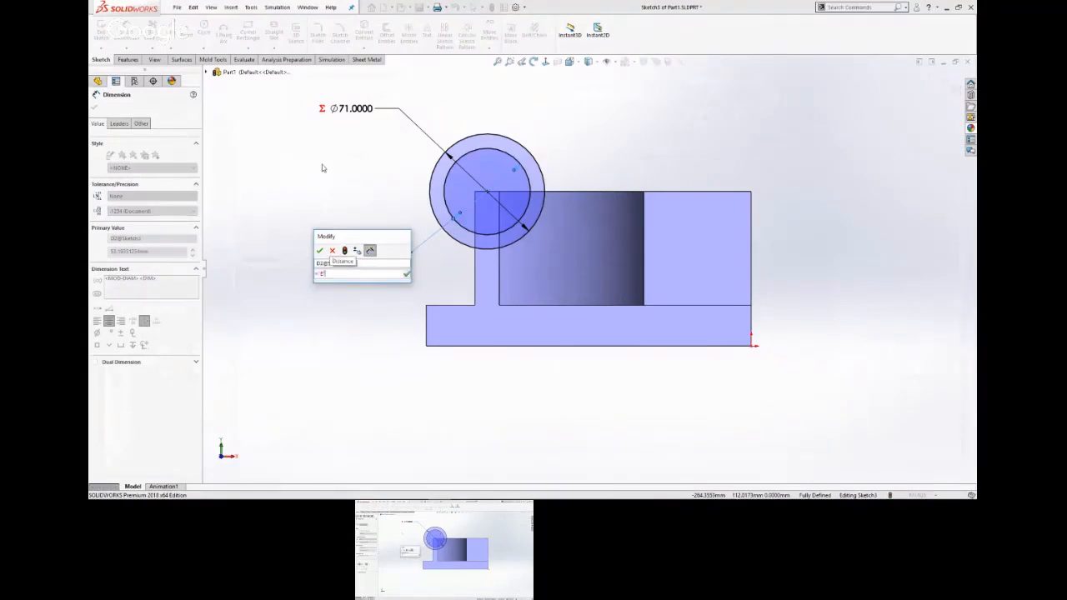
key("Return")
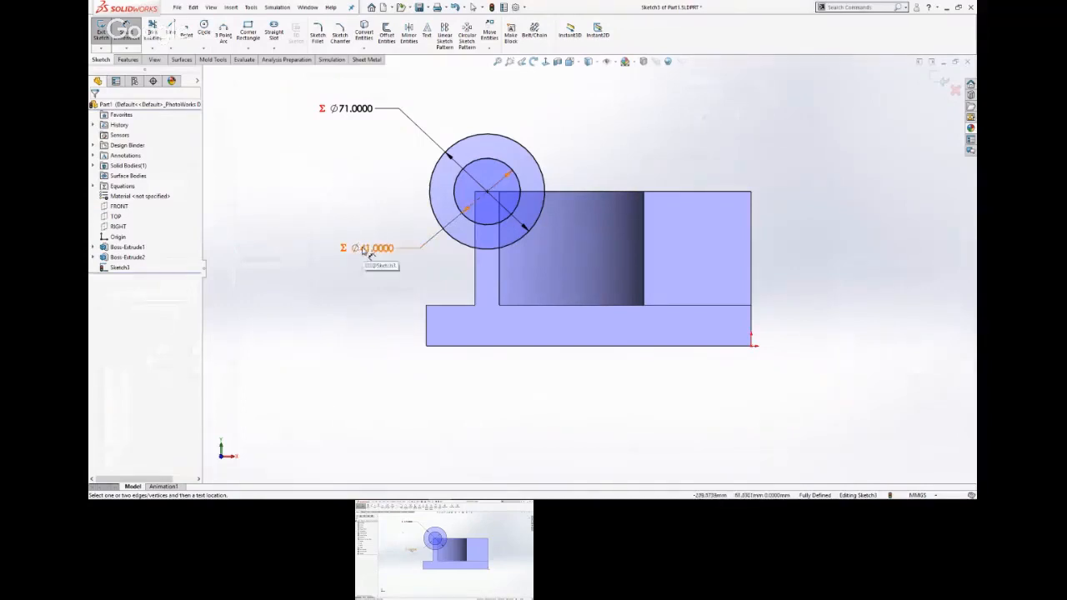
right_click(717, 129)
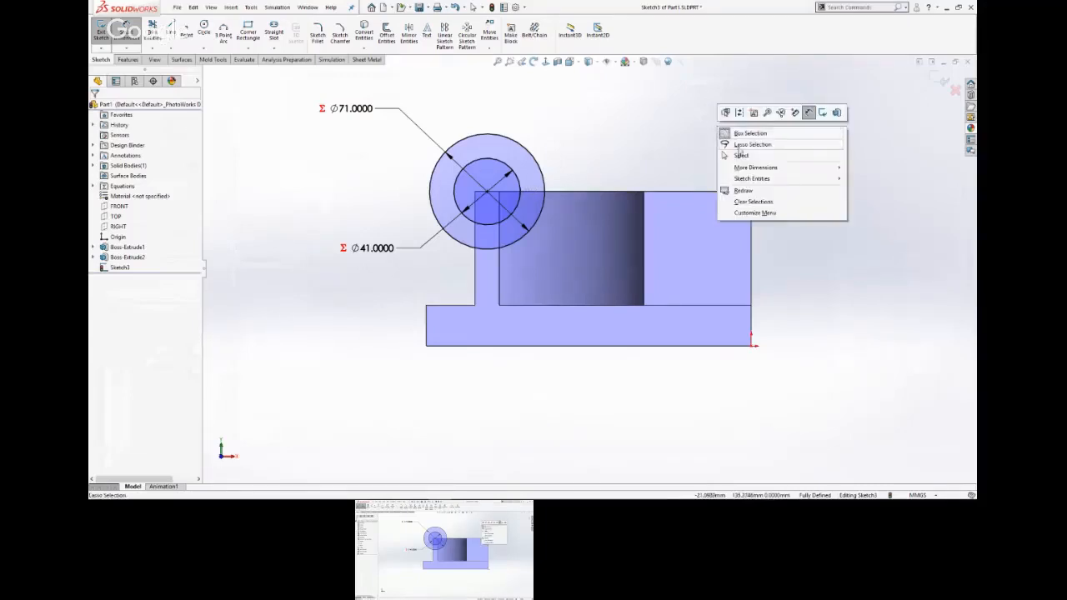
left_click(732, 144)
Extrude the ring from a 10 mm start offset, with the direction reversed over the wall, to the slide's depth D of 130 mm.
key("s")
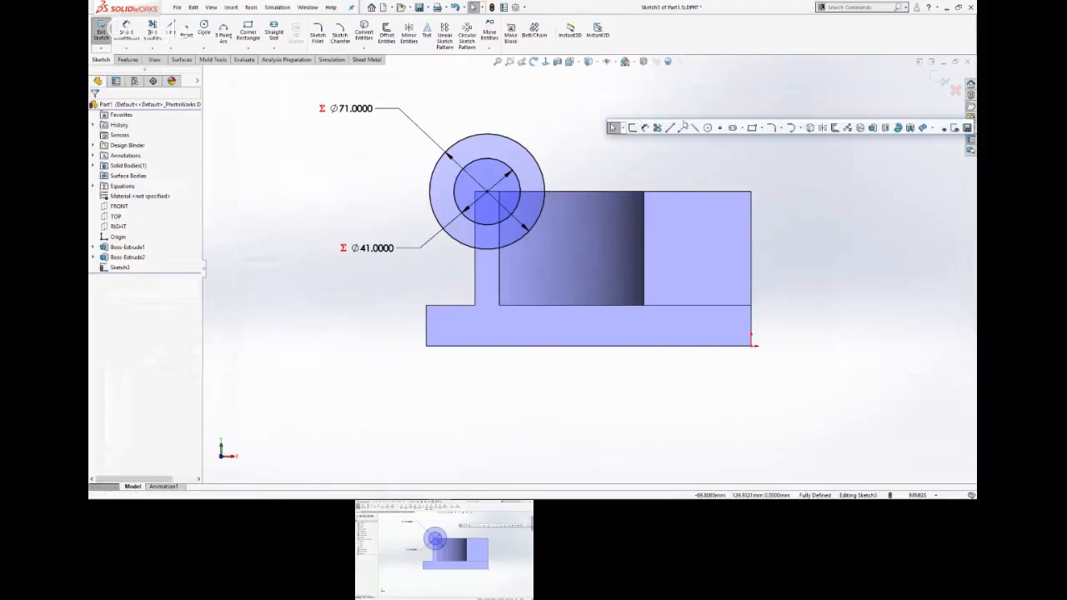
left_click(871, 128)
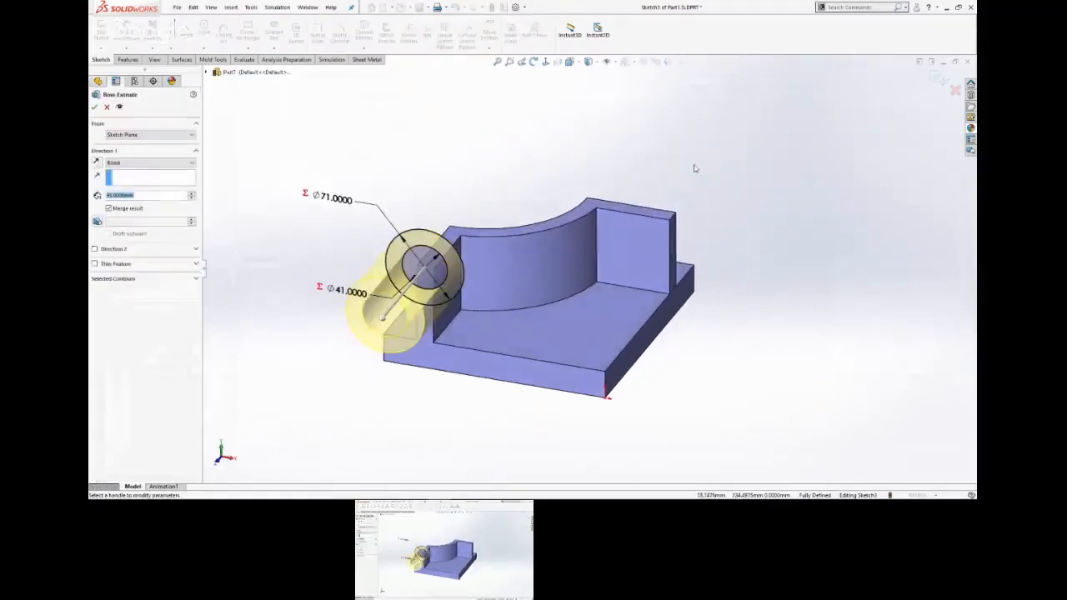
left_click(167, 134)
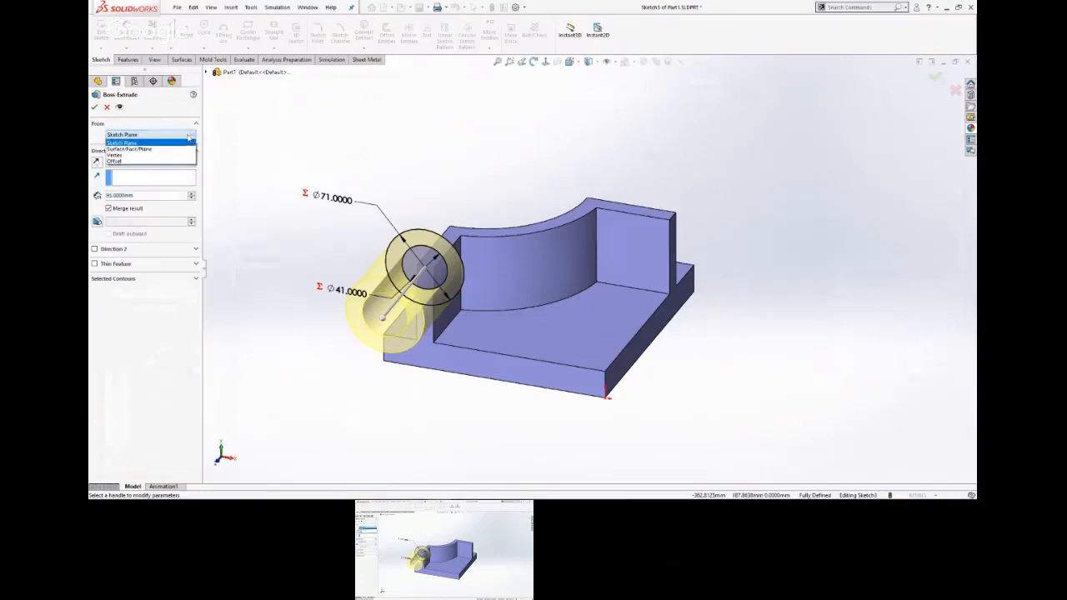
left_click(171, 162)
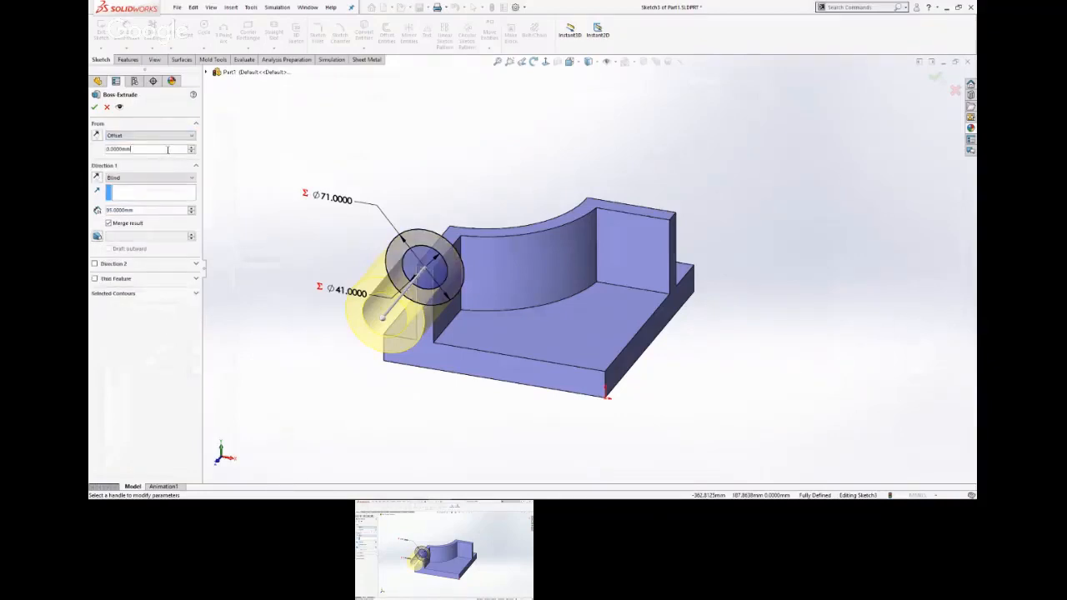
type("10")
key("Return")
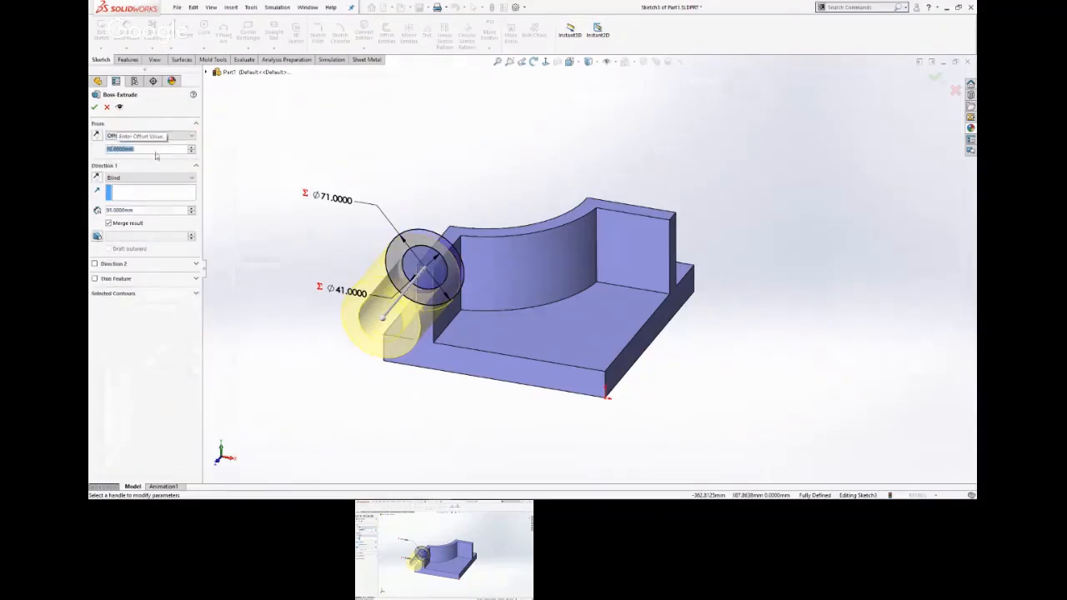
left_click(96, 178)
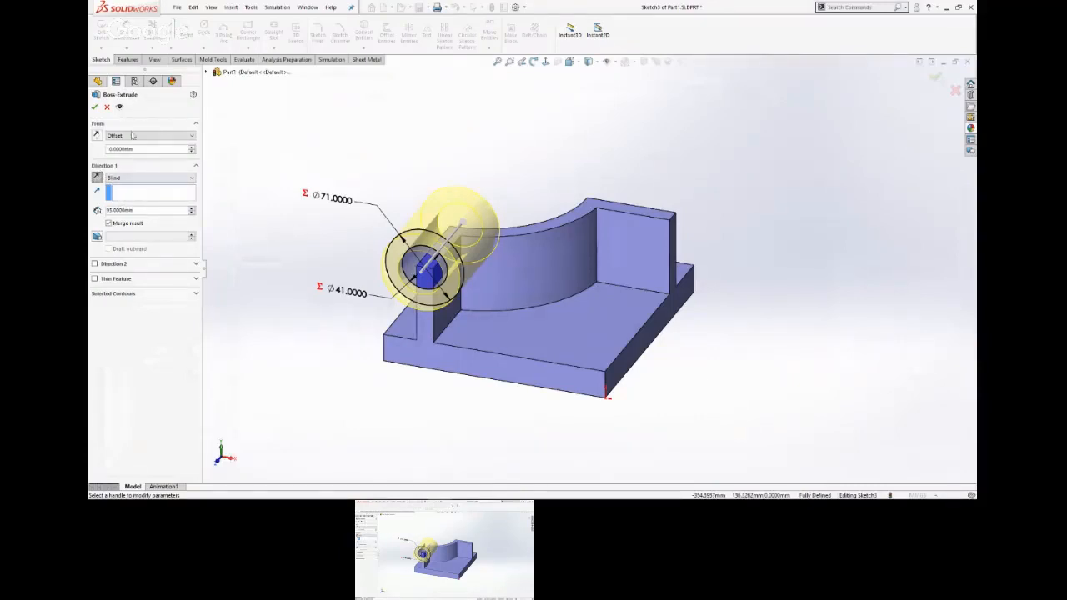
double_click(140, 211)
type("135")
key("Return")
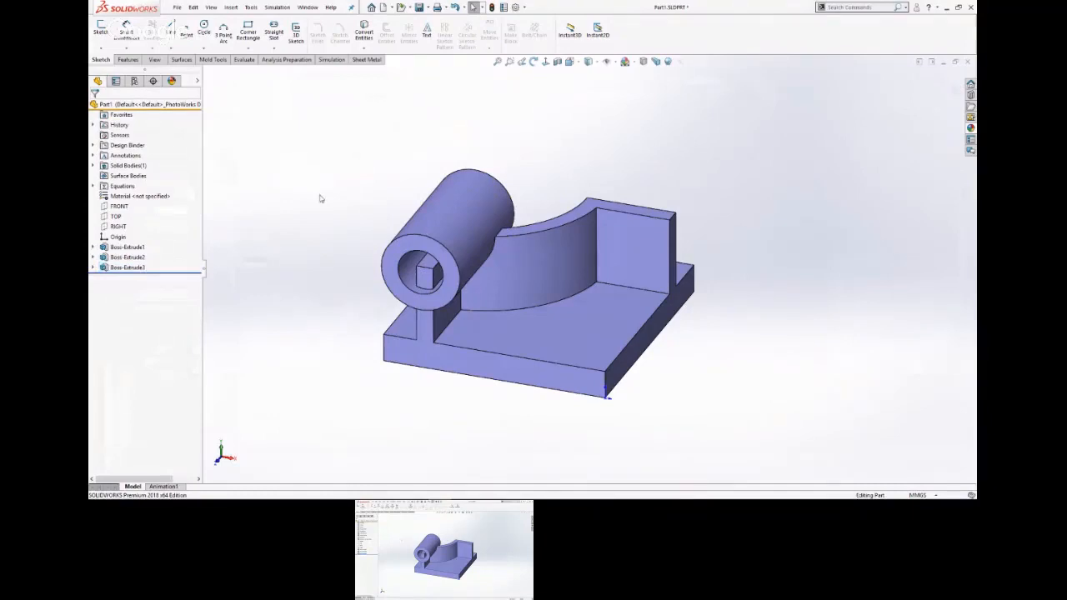
Sketch two concentric circles, about 84 mm and 46 mm in diameter, on the right side face, centred on the wall end's top edge midpoint.
left_click(673, 247)
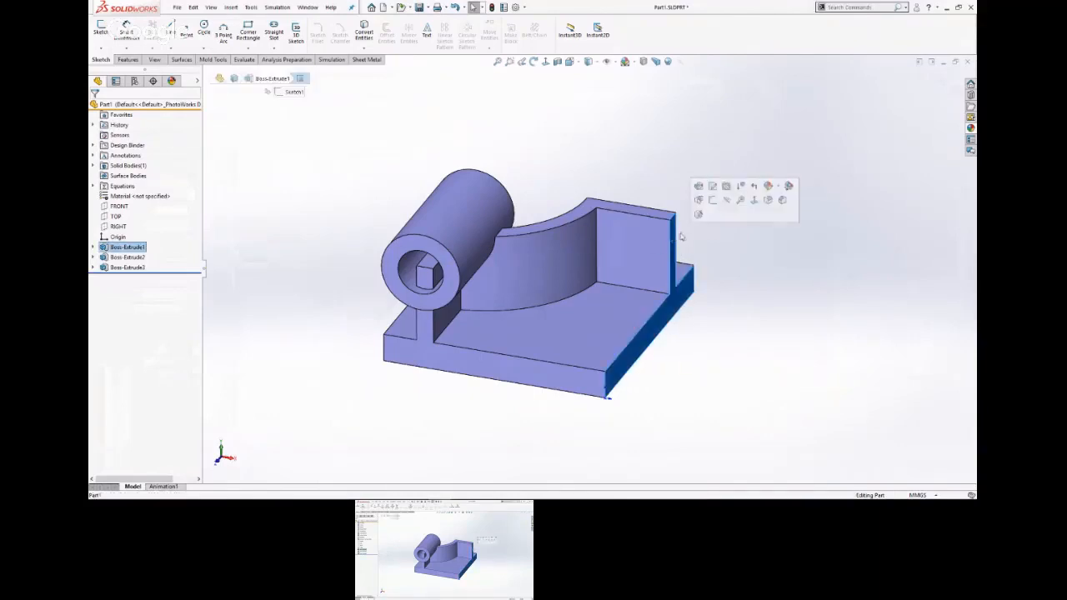
left_click(712, 207)
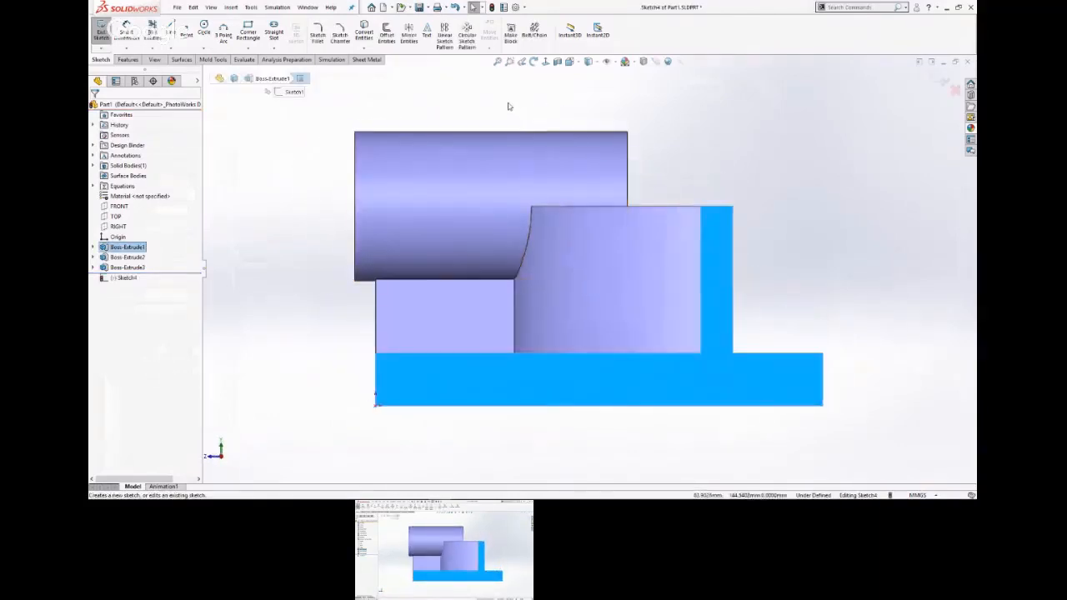
left_click(507, 105)
key("s")
left_click(611, 111)
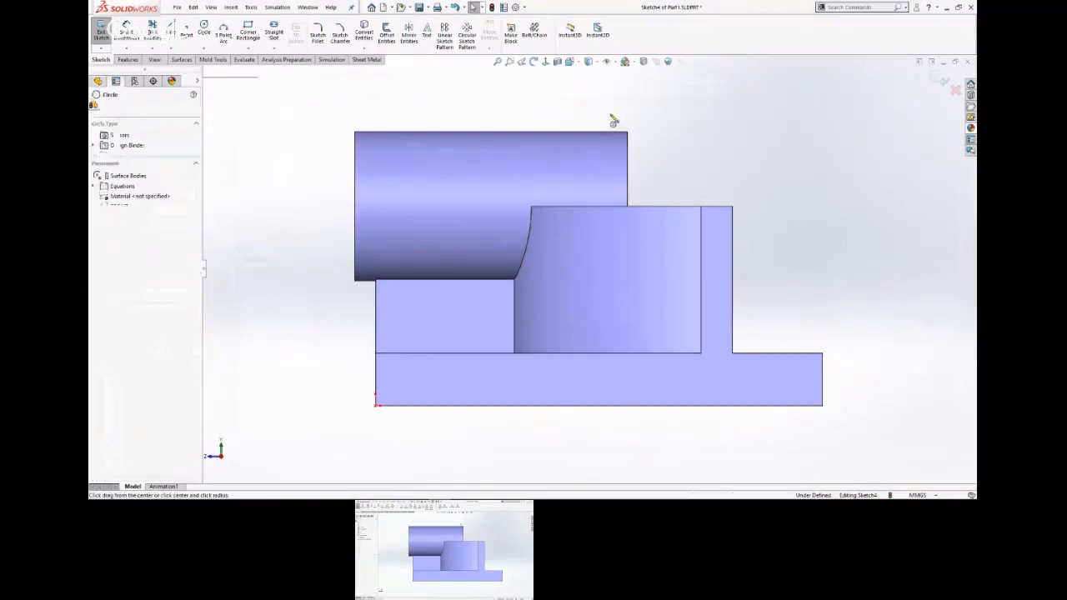
left_click(696, 219)
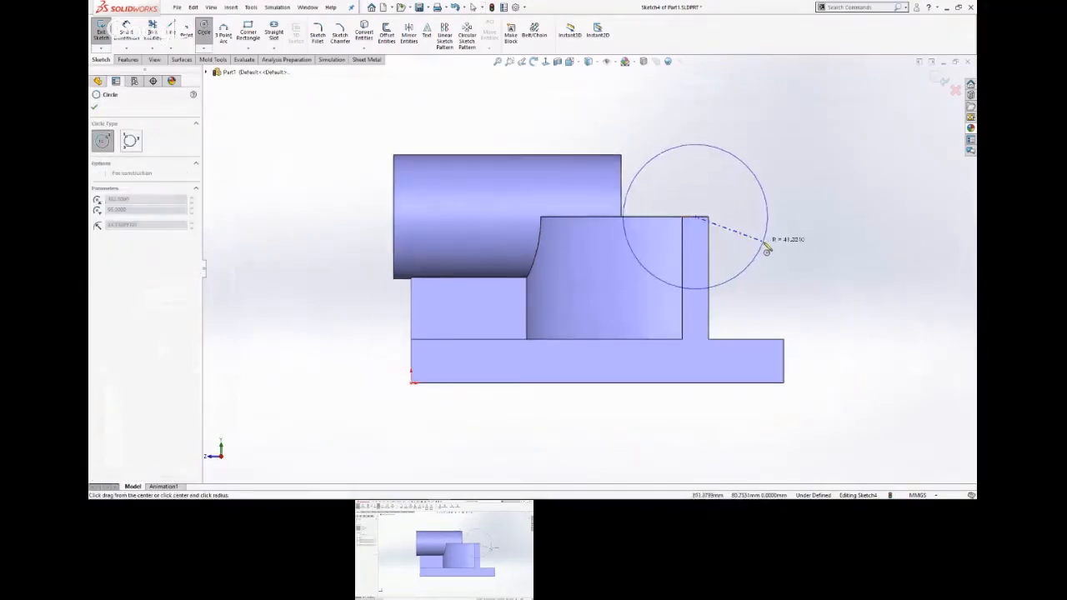
left_click(765, 240)
left_click(695, 218)
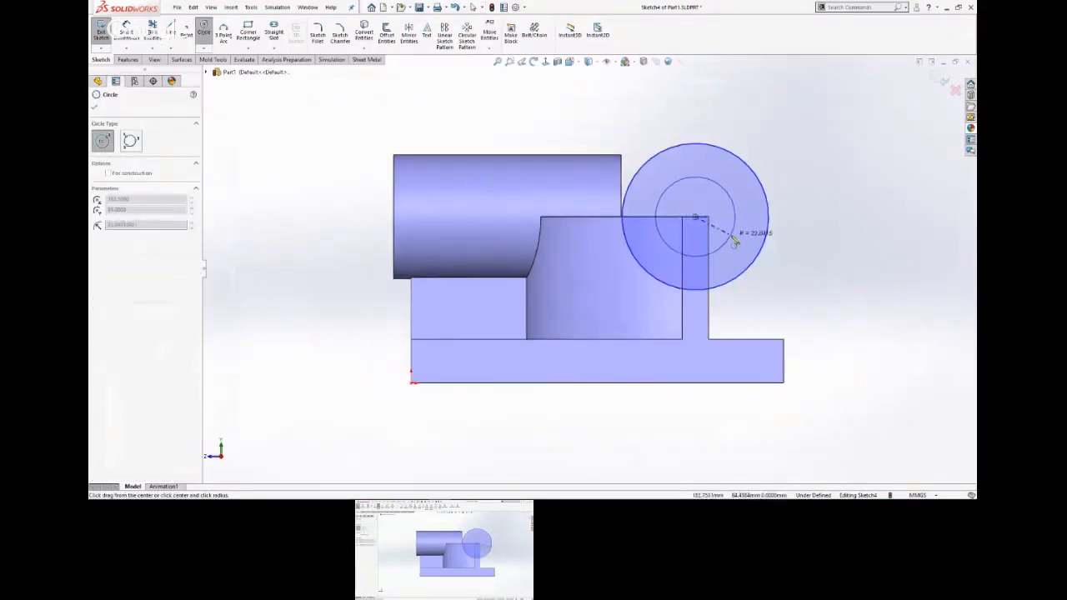
left_click(734, 241)
key("Escape")
Dimension the outer circle's diameter with an equation giving 76.6667 mm.
key("s")
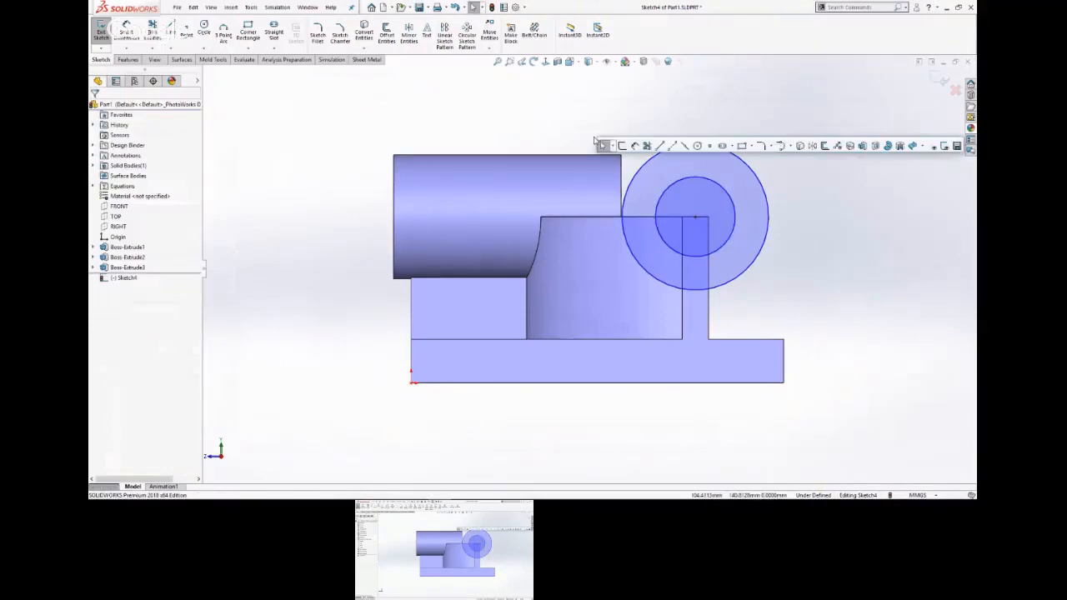
left_click(643, 146)
left_click(738, 160)
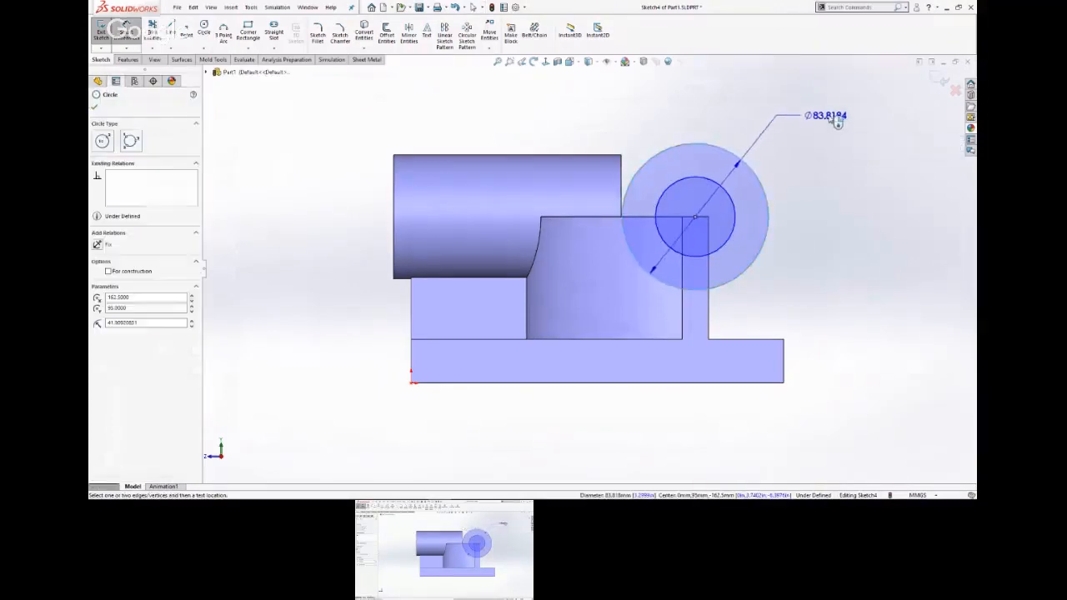
left_click(834, 115)
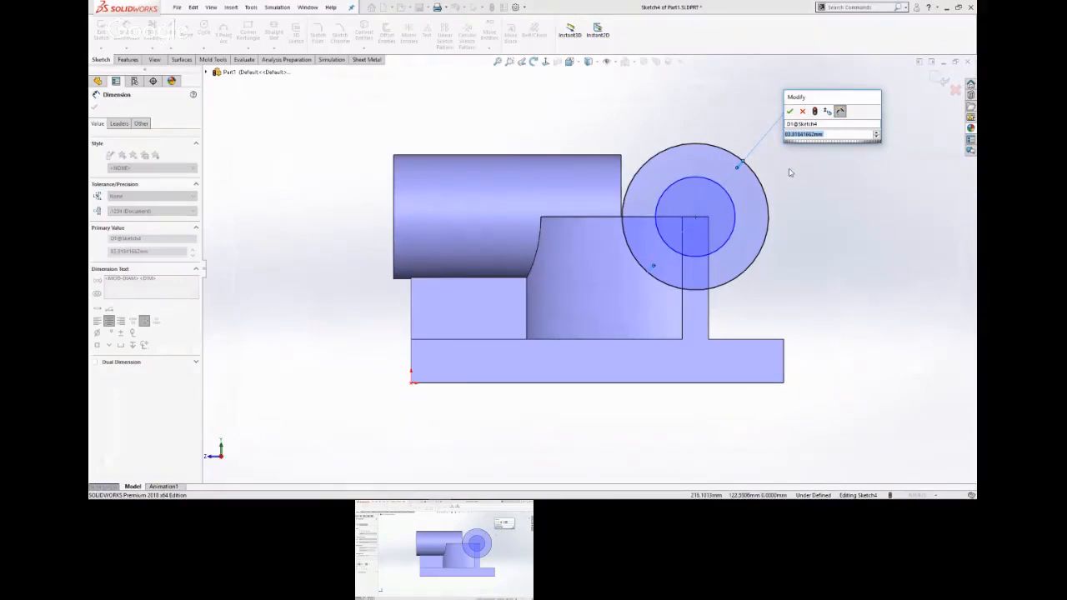
type("=\"r")
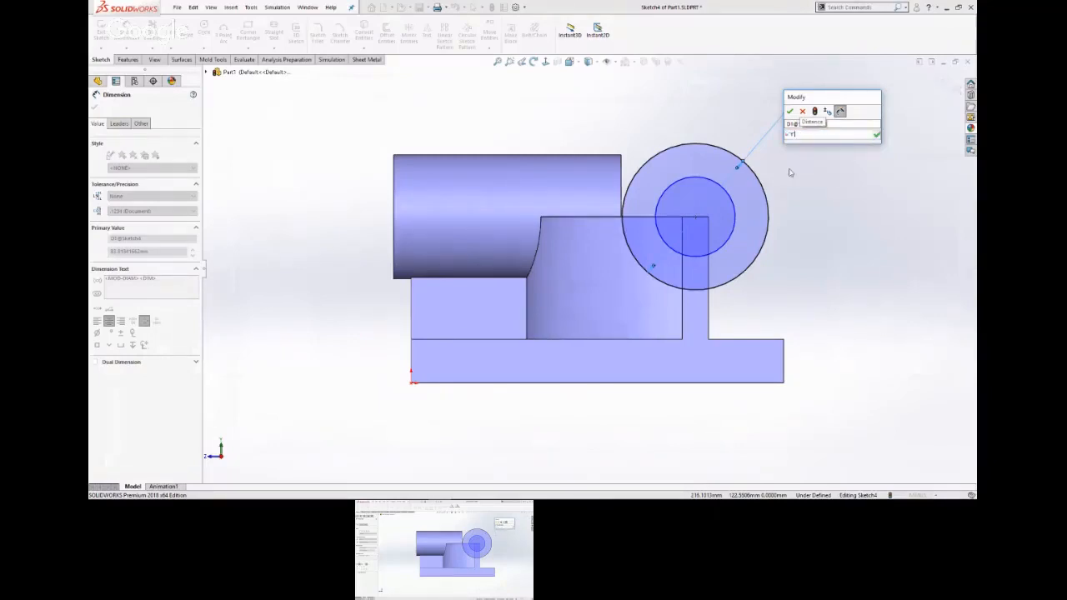
key("Return")
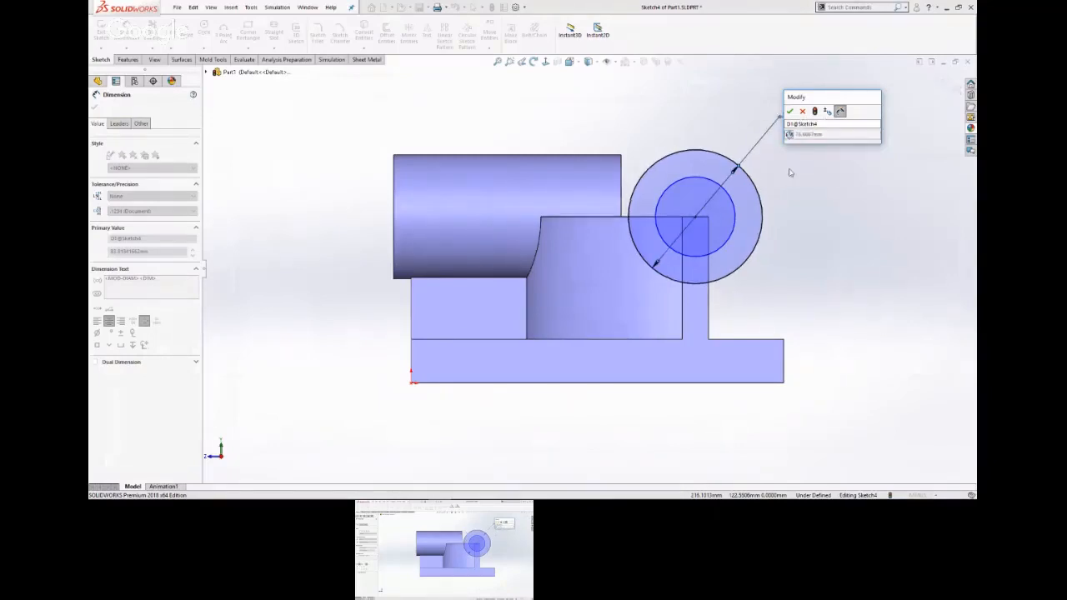
left_click(789, 111)
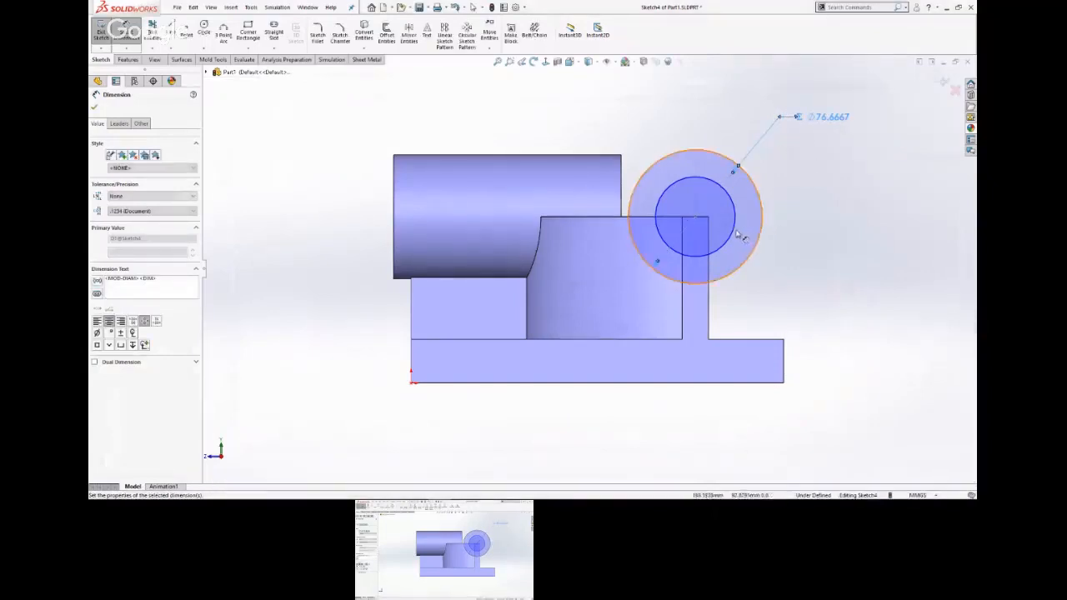
Dimension the inner circle's diameter with an equation giving 41 mm.
left_click(736, 235)
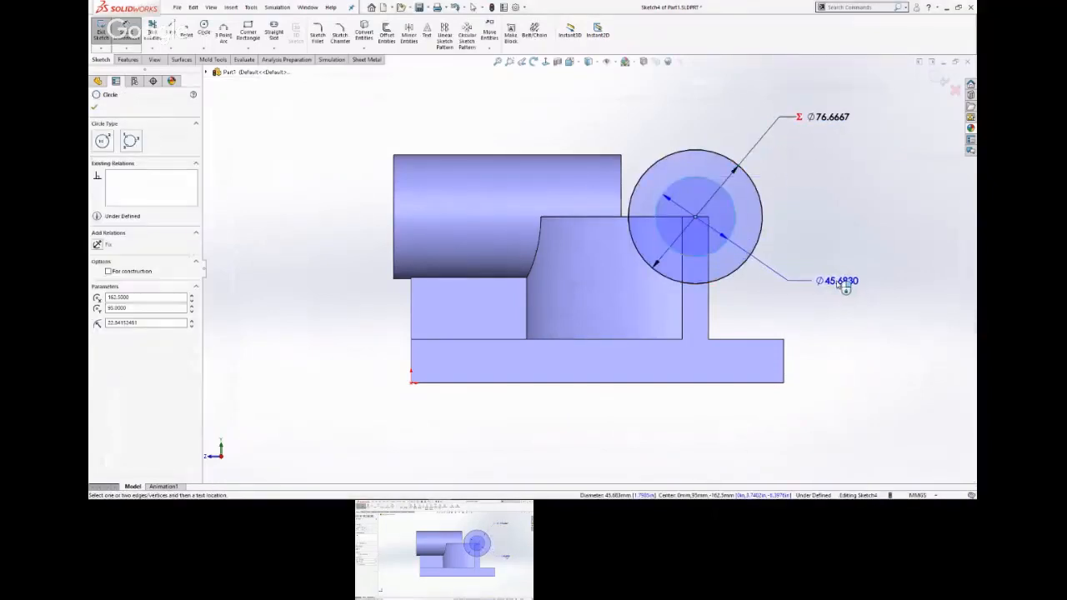
left_click(844, 284)
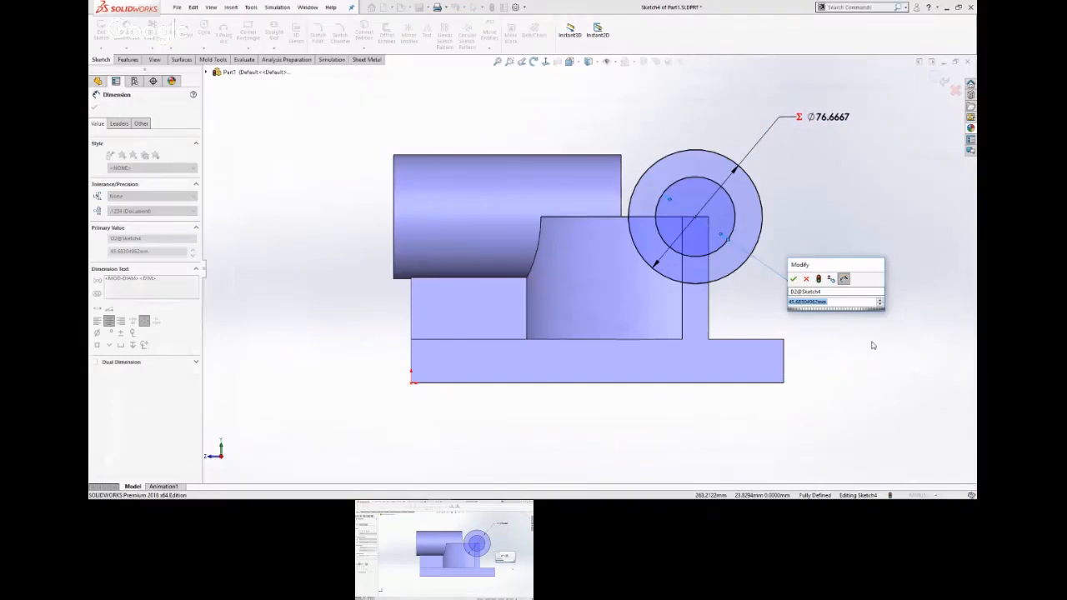
type("=")
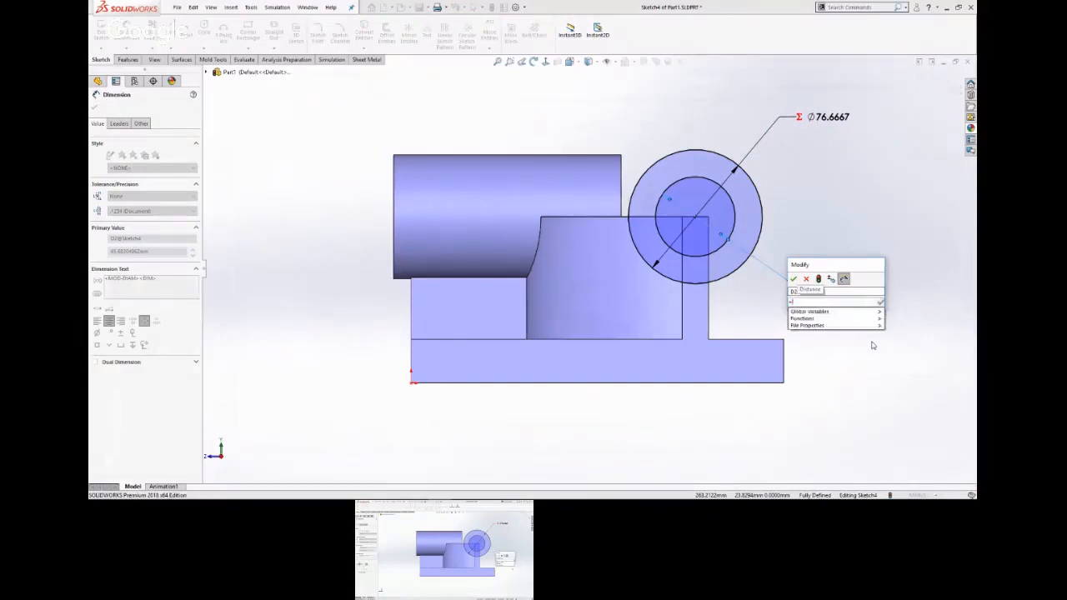
type("123/3")
key("Return")
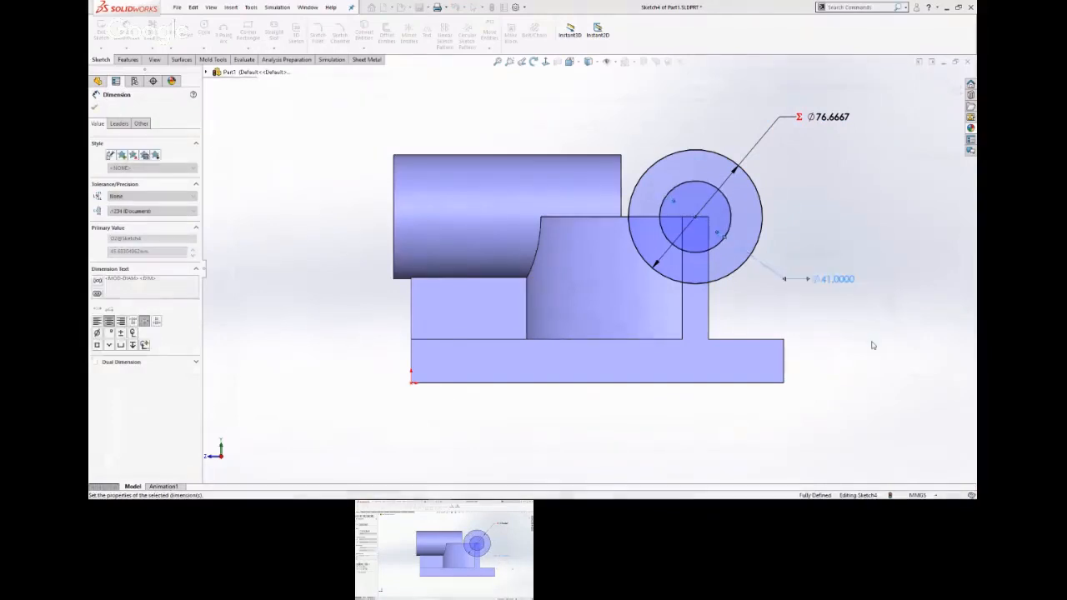
left_click(873, 347)
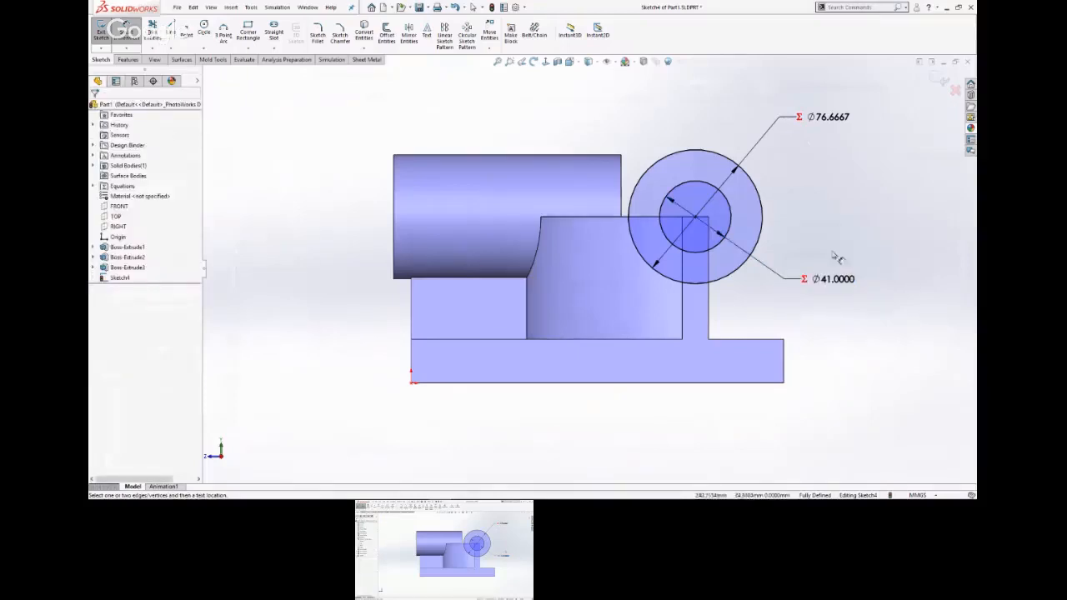
Extrude the ring from a 10 mm start offset, reversed over the wall, to the depth D of 130 mm, and save the part.
key("s")
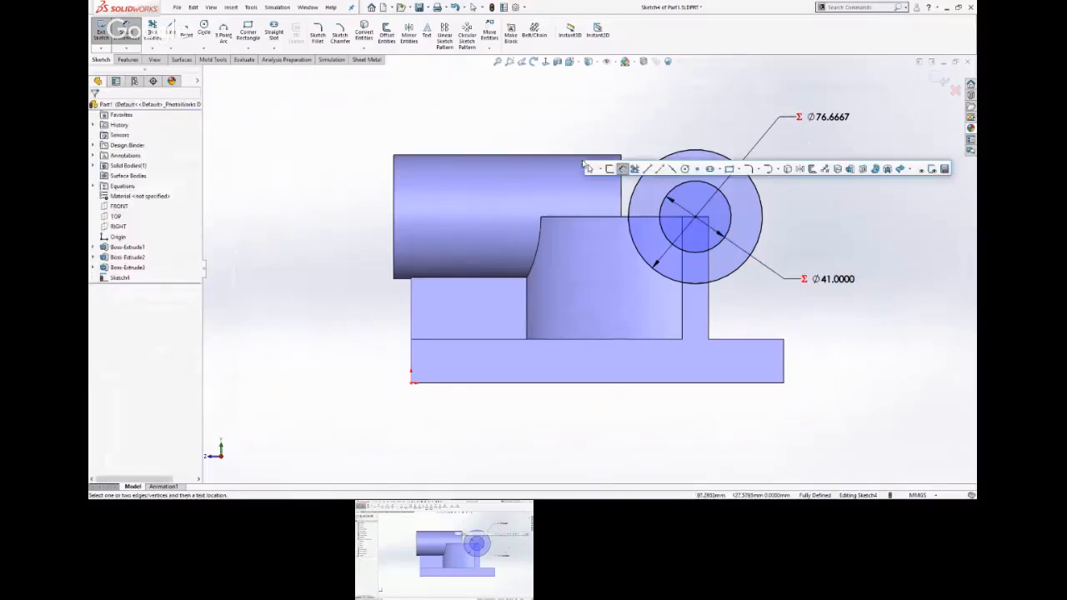
left_click(847, 170)
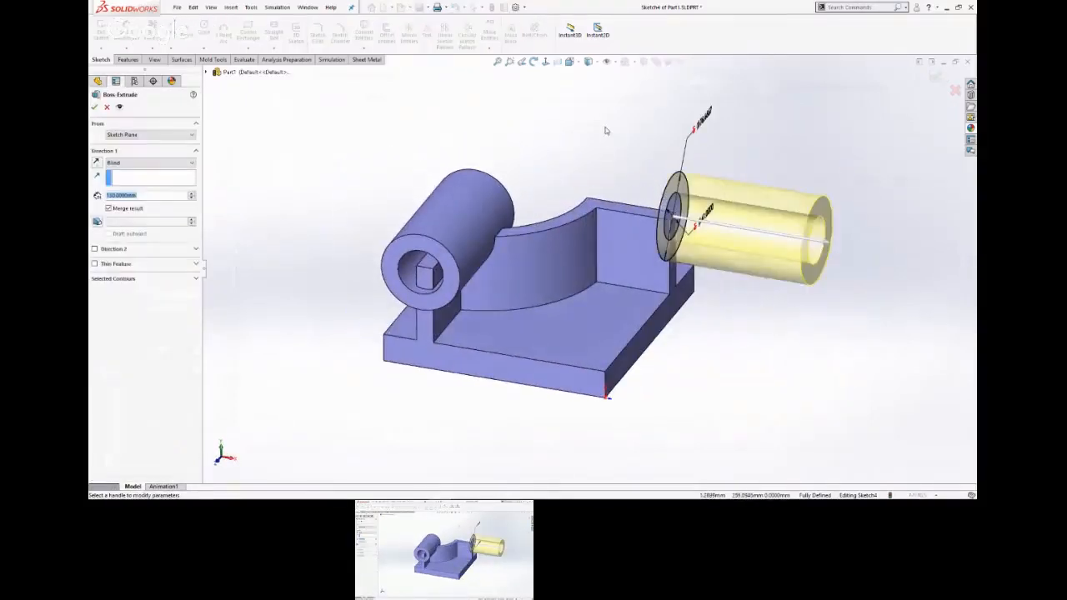
left_click(153, 135)
left_click(125, 162)
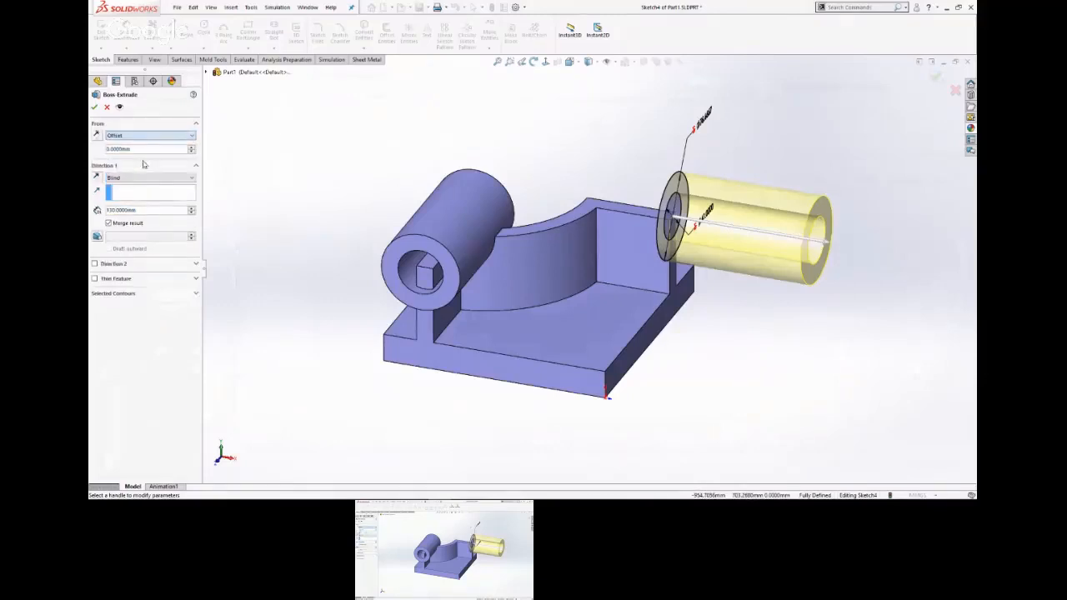
double_click(147, 149)
type("15")
key("Return")
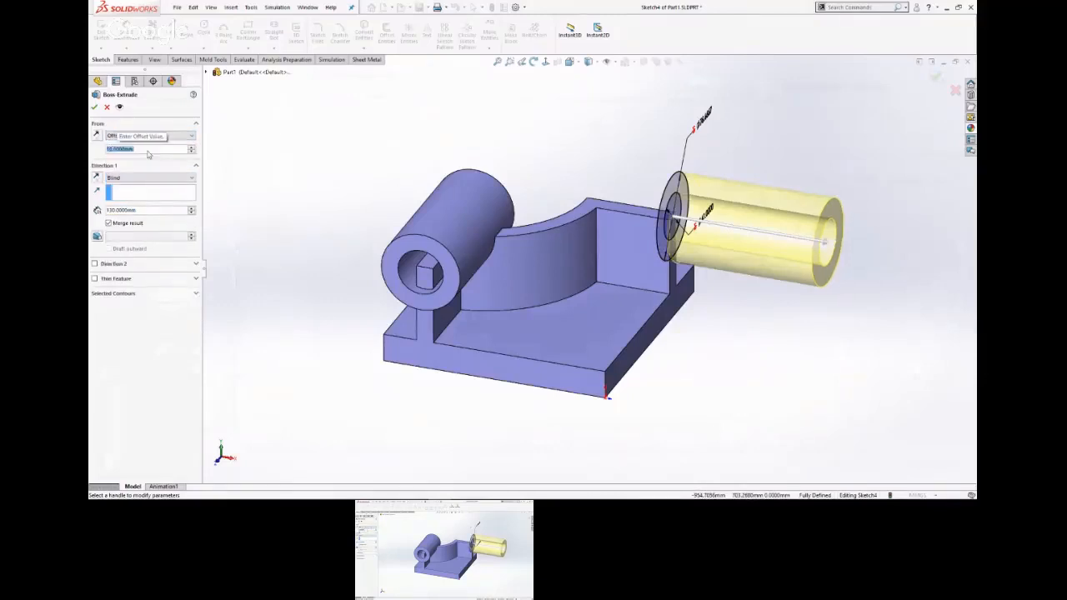
left_click(97, 178)
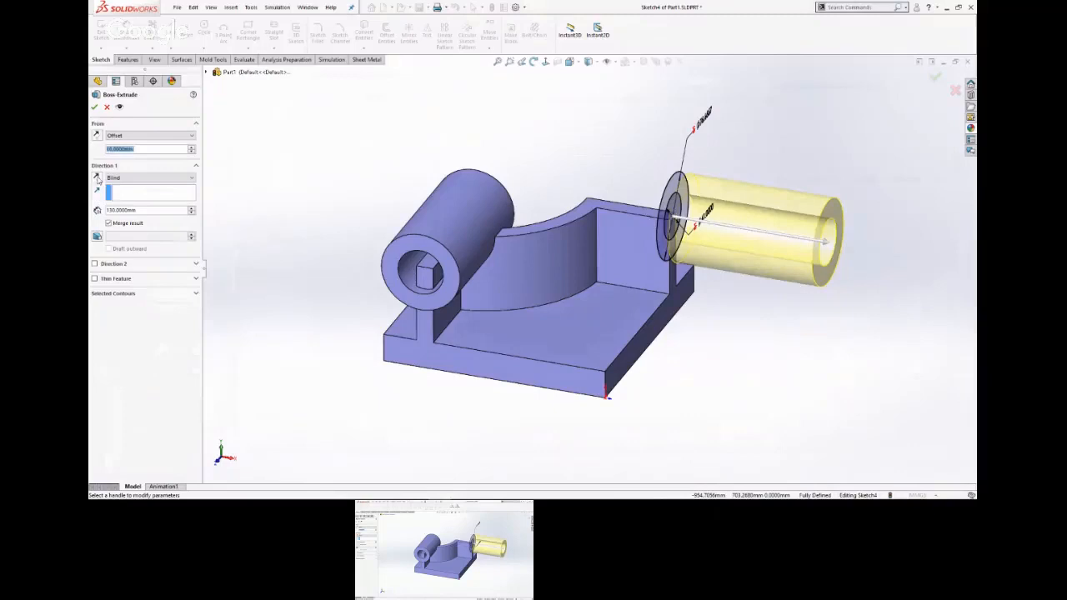
double_click(145, 210)
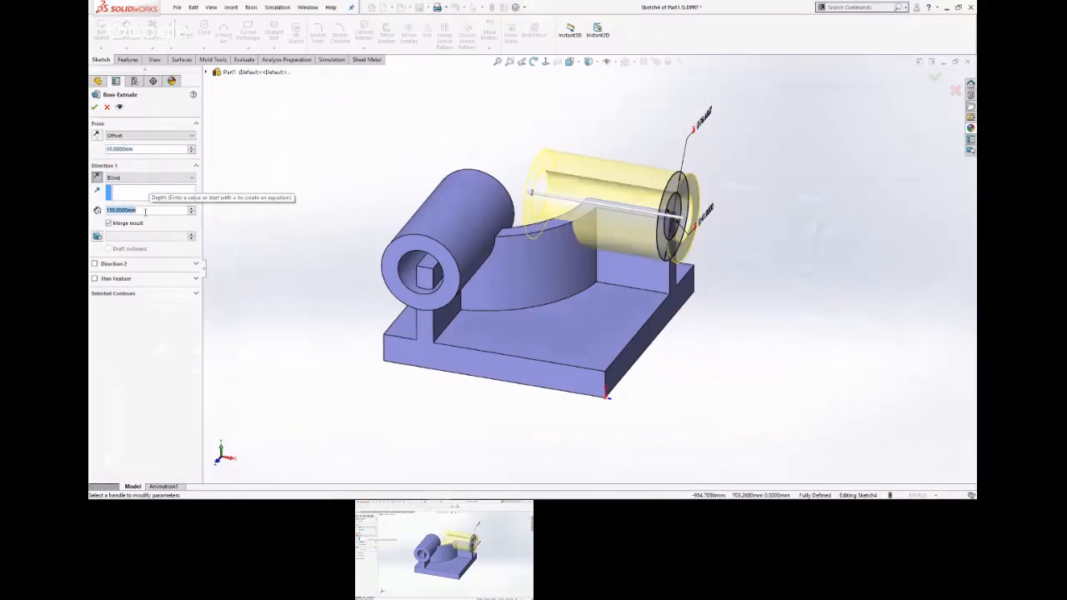
type("=D")
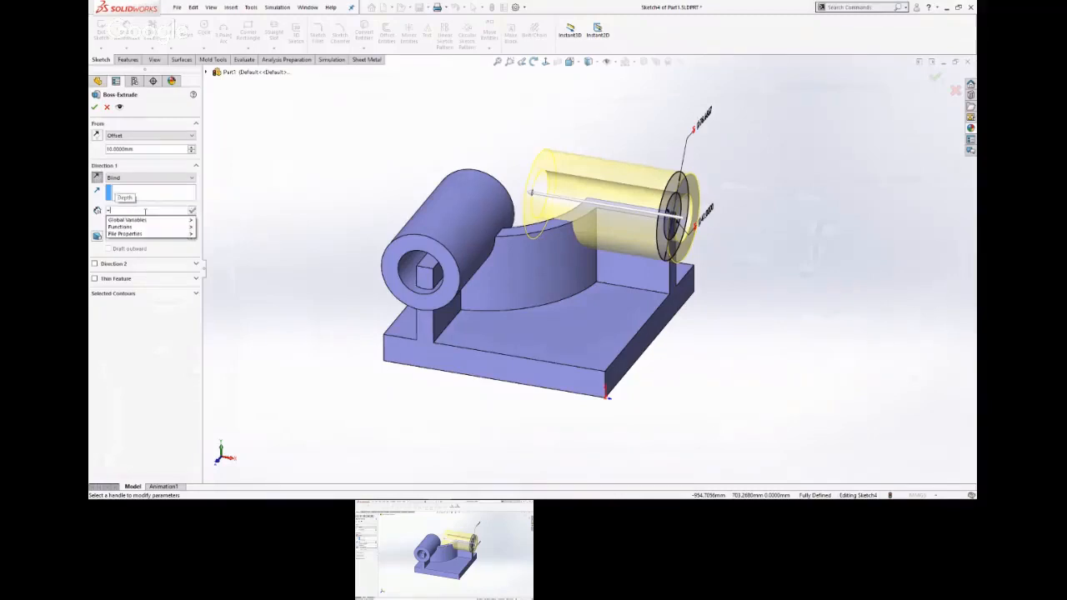
key("Return")
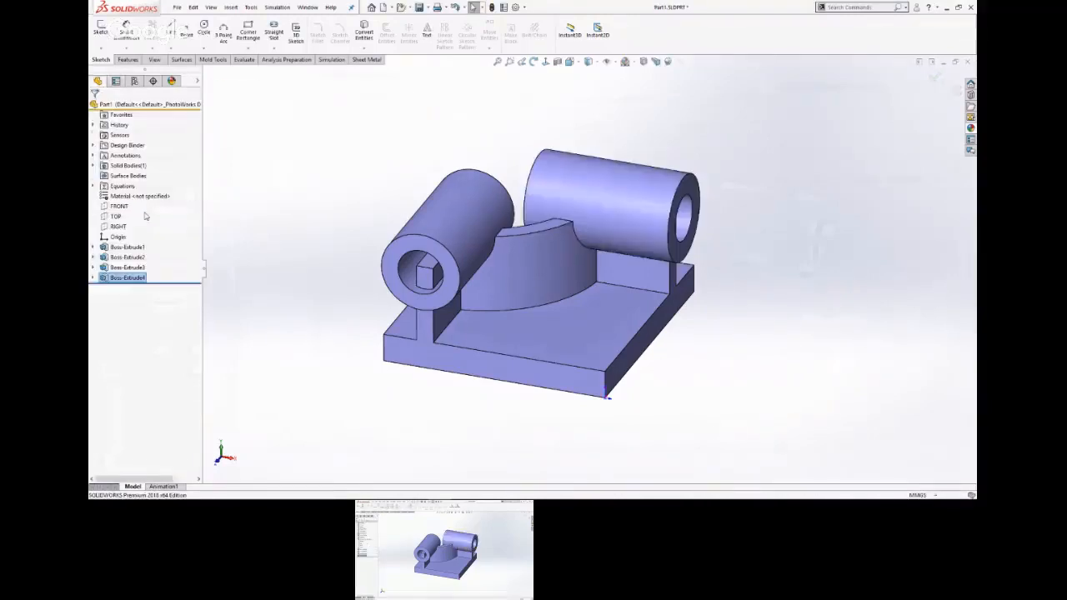
key("ctrl+s")
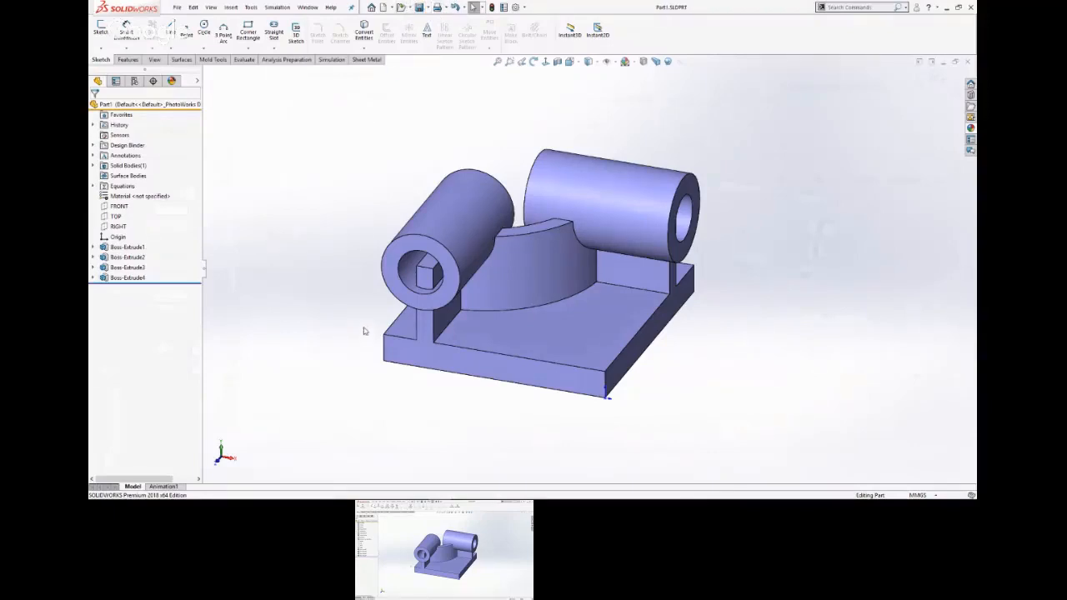
Start a sketch on the front cylinder's ring-shaped end face and convert its inner circular edge into a sketch circle.
middle_click_drag(364, 327, 307, 239)
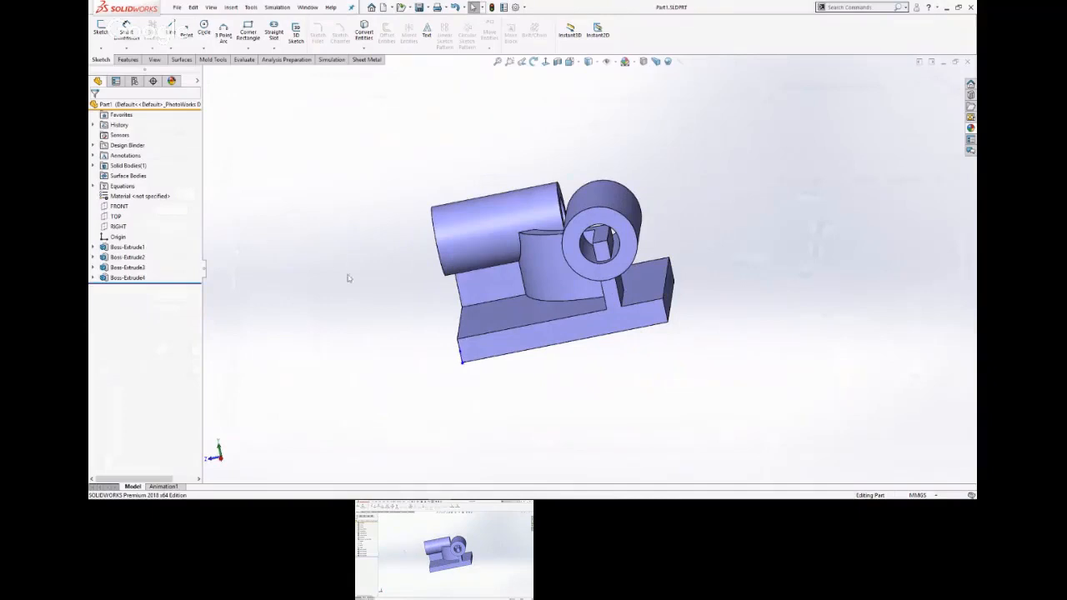
scroll(362, 293, "up", 2)
middle_click_drag(361, 293, 461, 248)
key("f")
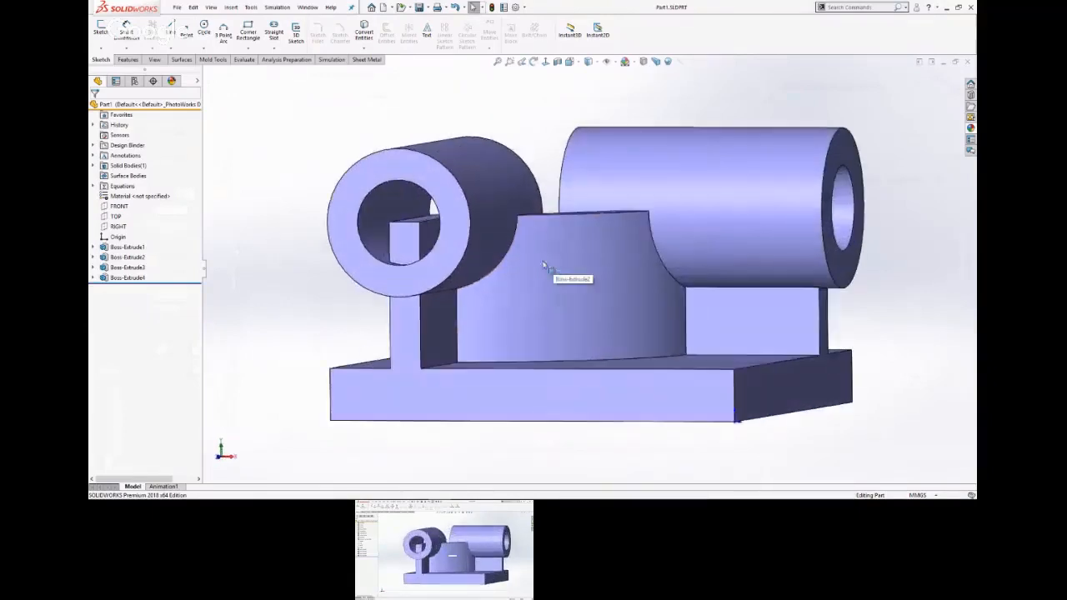
left_click(448, 269)
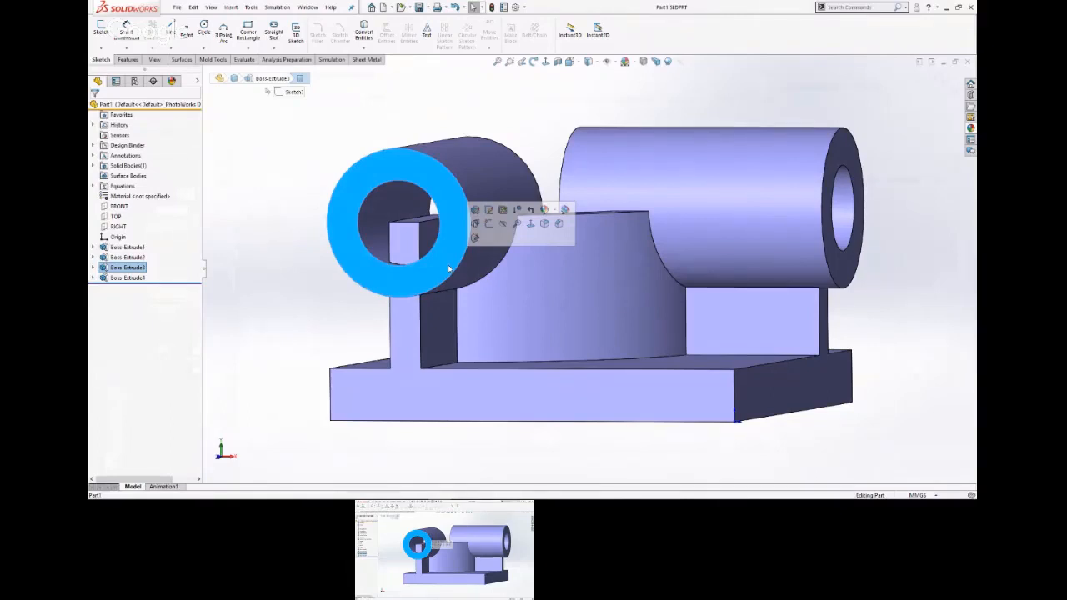
left_click(489, 223)
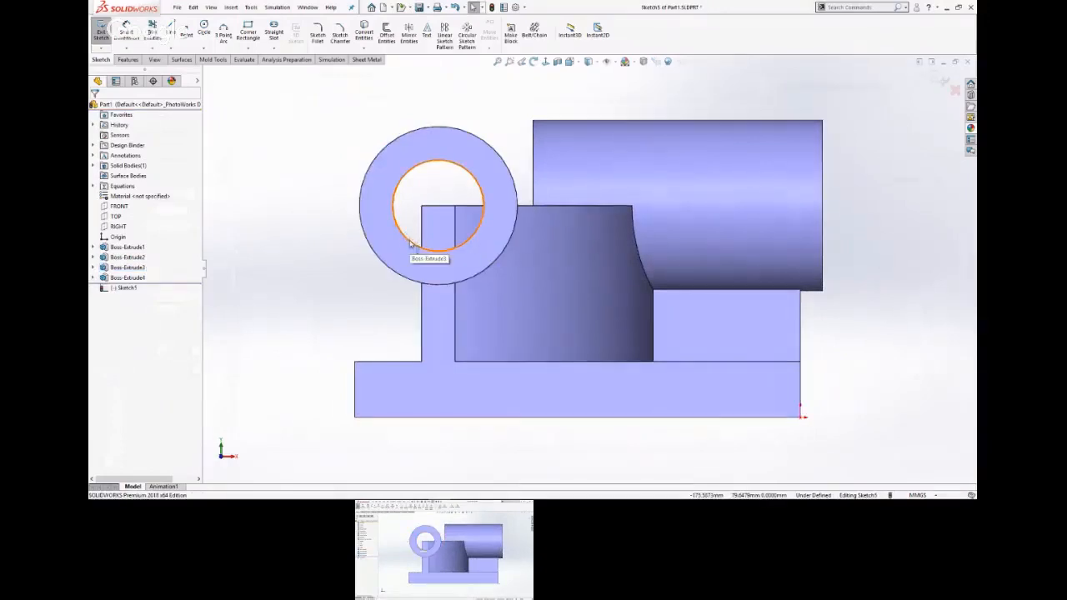
left_click(410, 243)
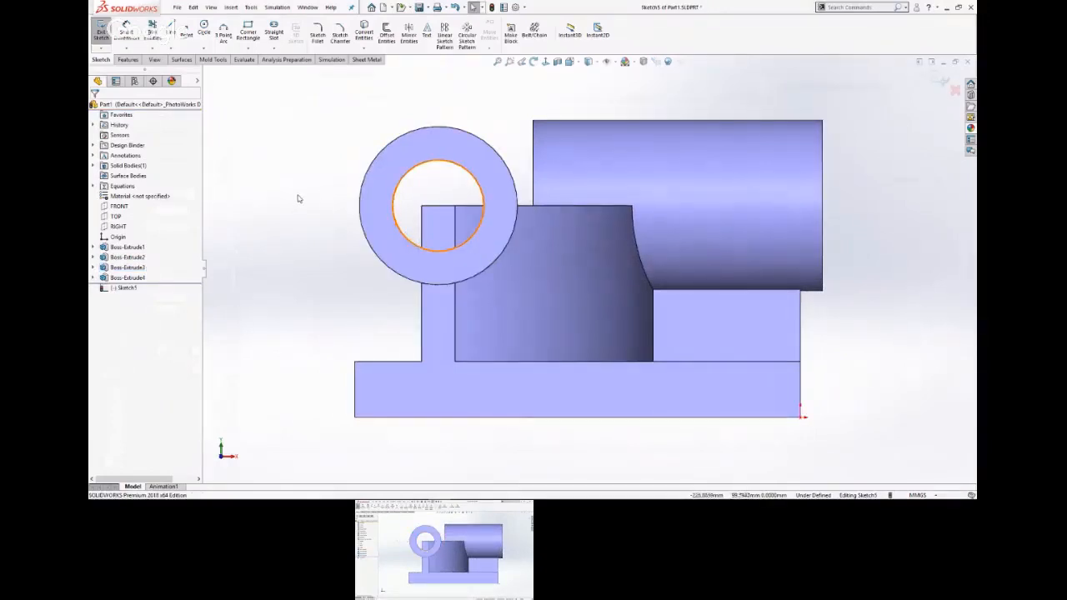
left_click(400, 235)
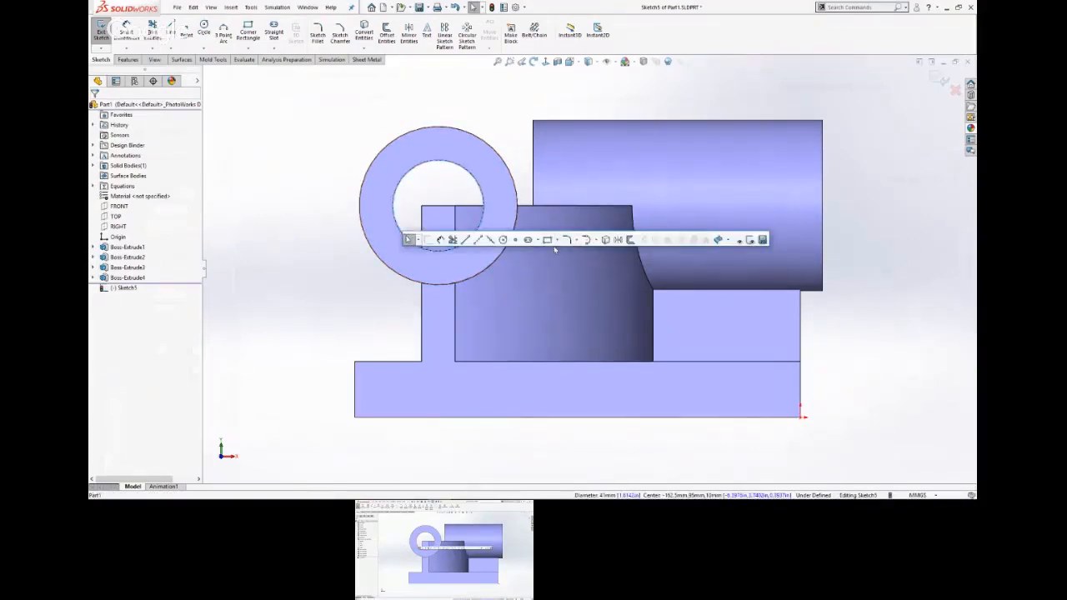
left_click(608, 246)
Cut the converted circle blind 130 mm along the front cylinder to clear the wall from its bore.
key("s")
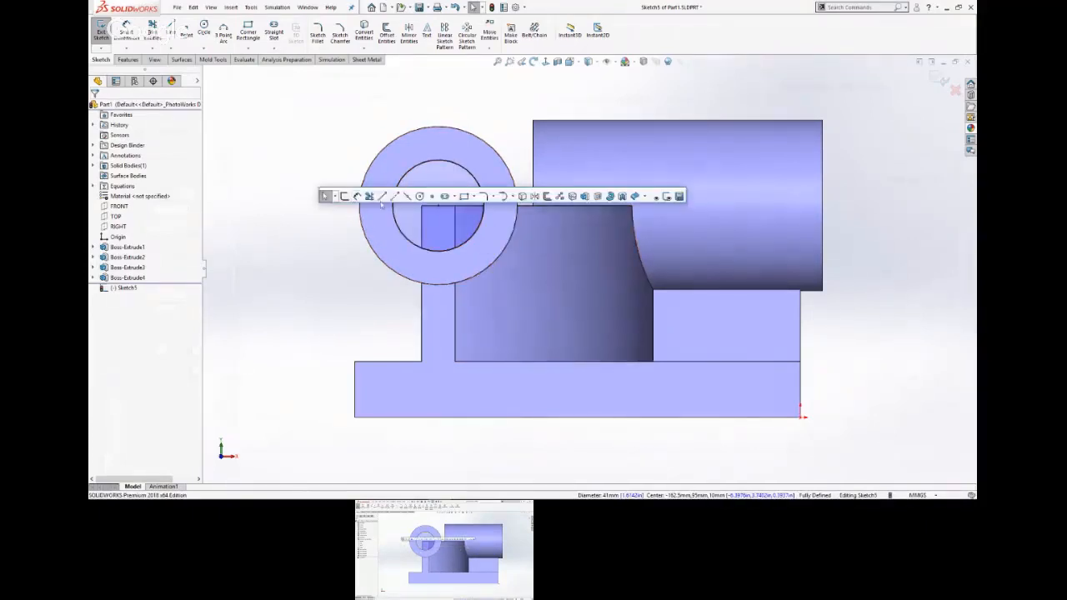
left_click(598, 198)
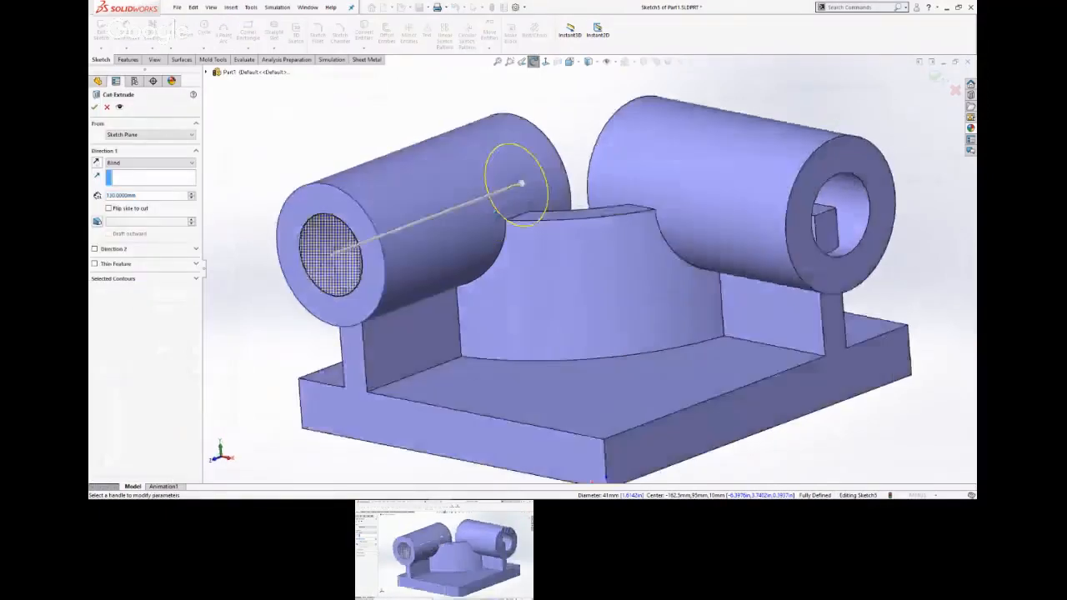
left_click(584, 92)
right_click(585, 92)
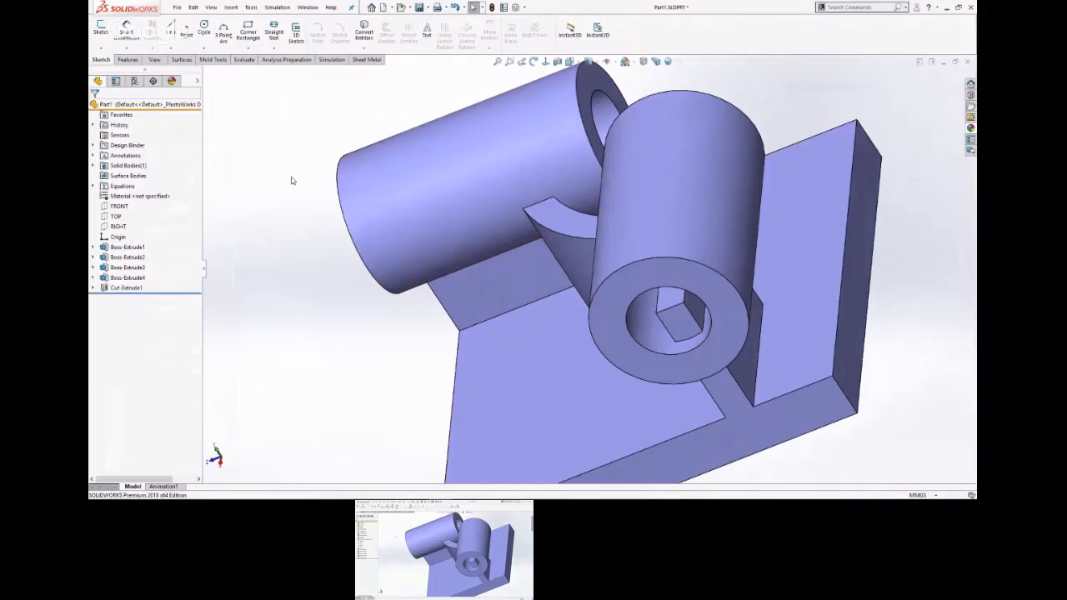
Start a sketch on the second cylinder's ring-shaped end face and convert its inner circular edge into a sketch circle.
scroll(336, 242, "up", 2)
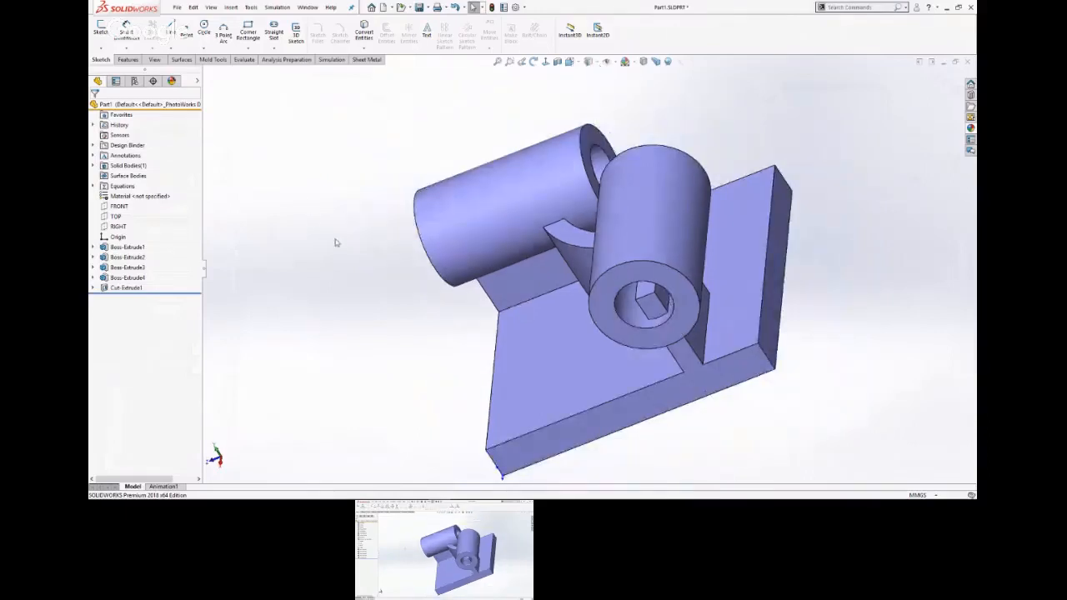
middle_click_drag(337, 244, 395, 157)
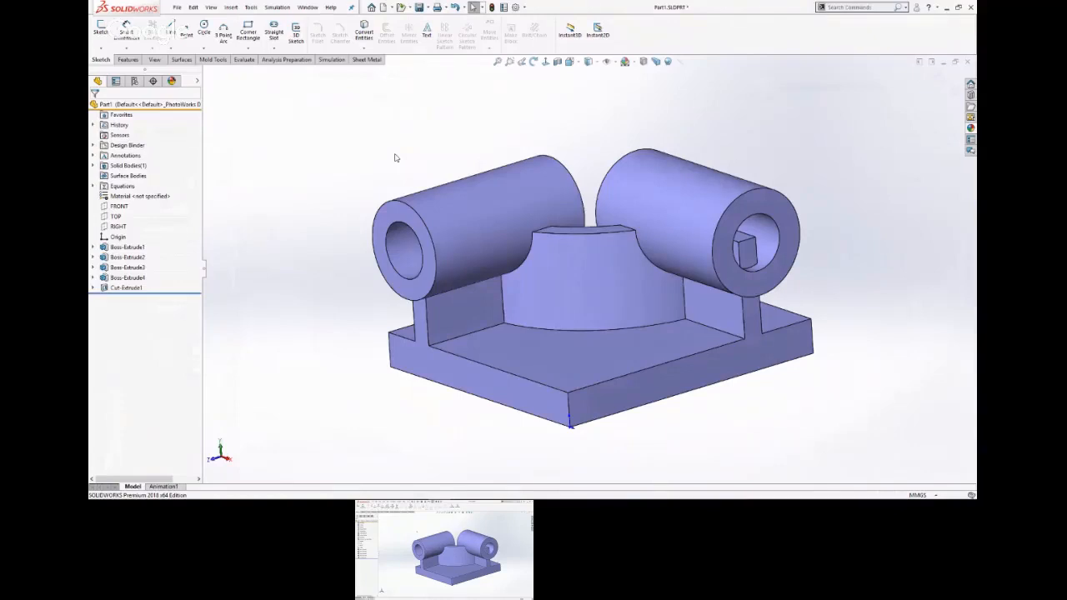
left_click(738, 279)
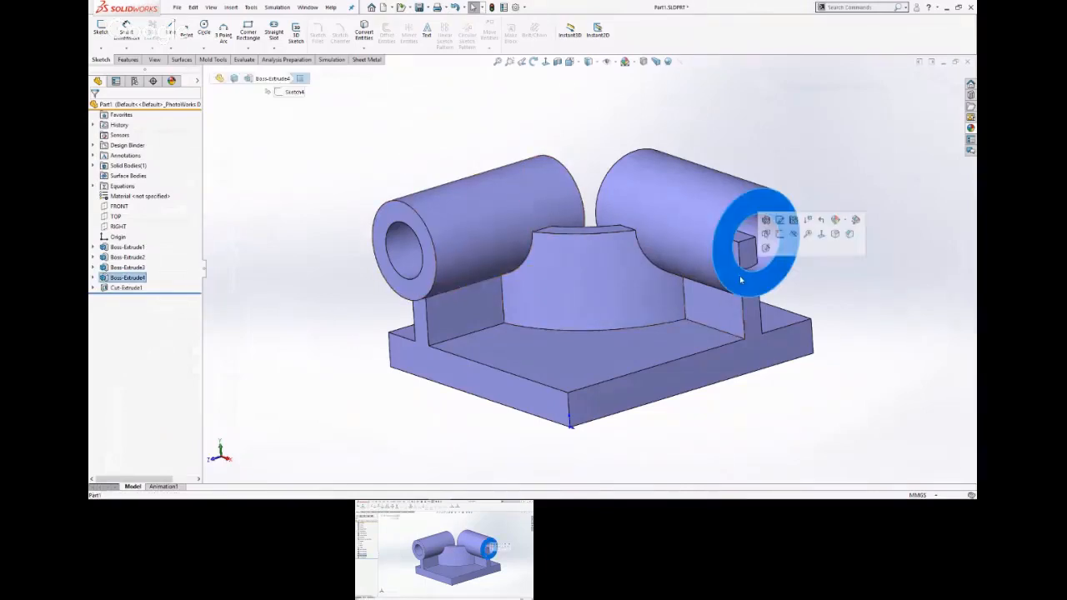
left_click(779, 233)
left_click(750, 244)
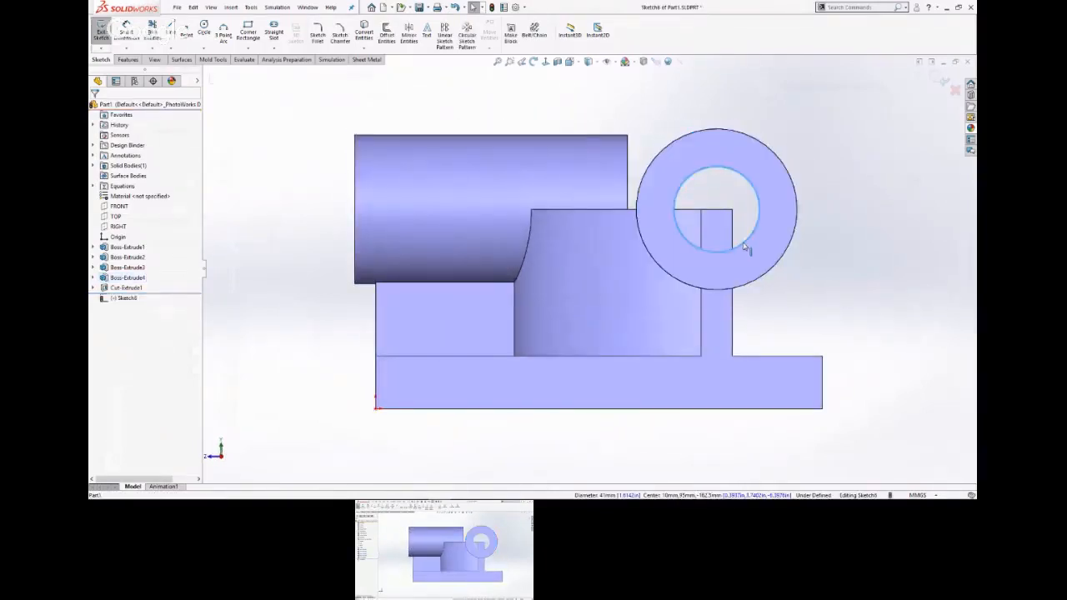
key("s")
left_click(810, 252)
Cut the converted circle blind 130 mm along the second cylinder to clear the wall from its bore, and save the part.
key("ctrl+7")
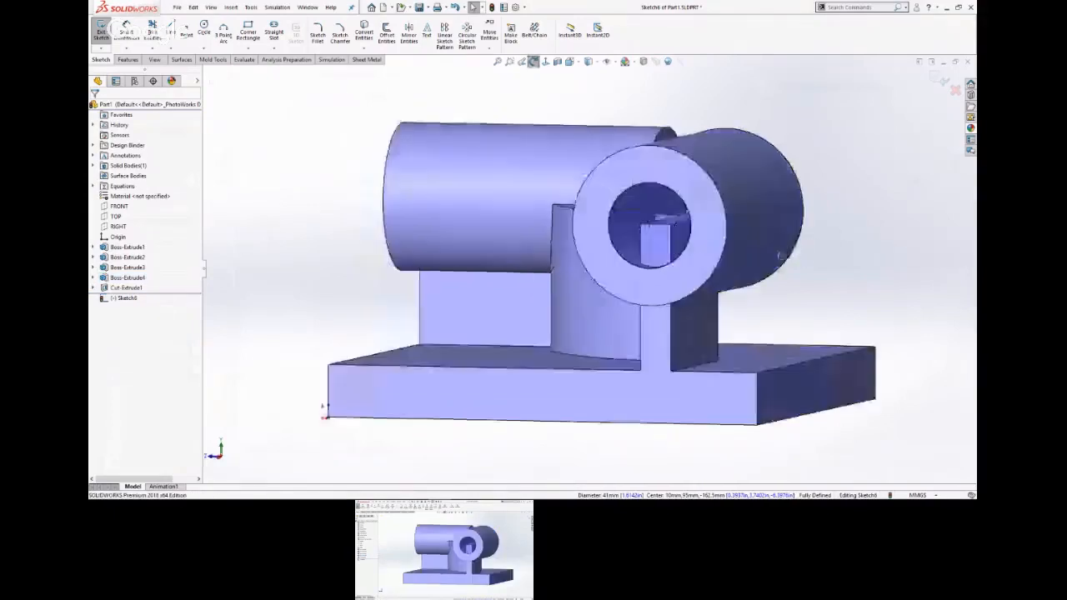
key("s")
left_click(884, 193)
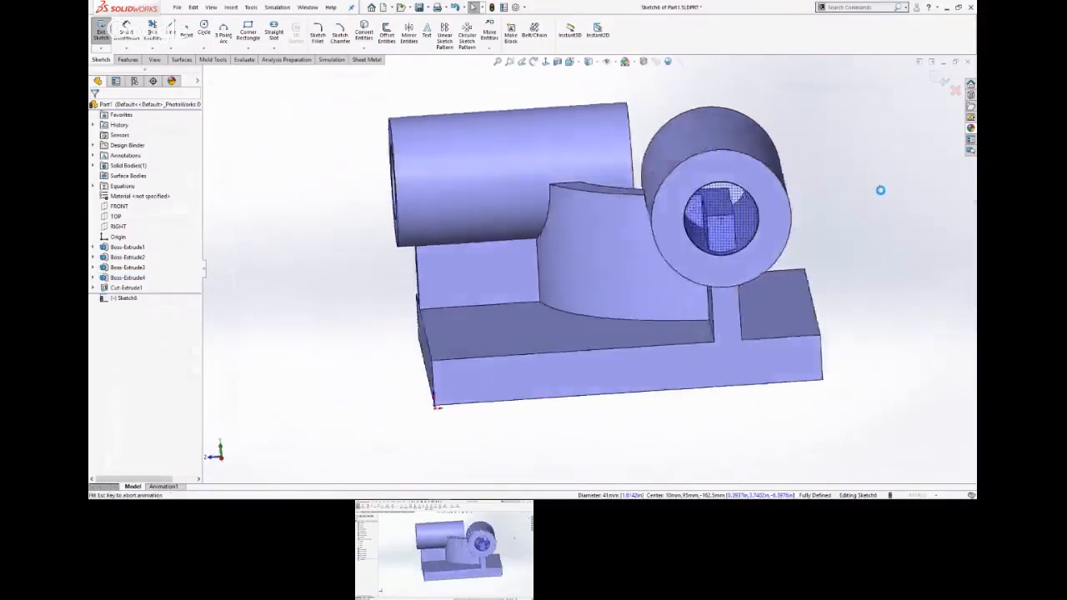
middle_click_drag(874, 199, 677, 368)
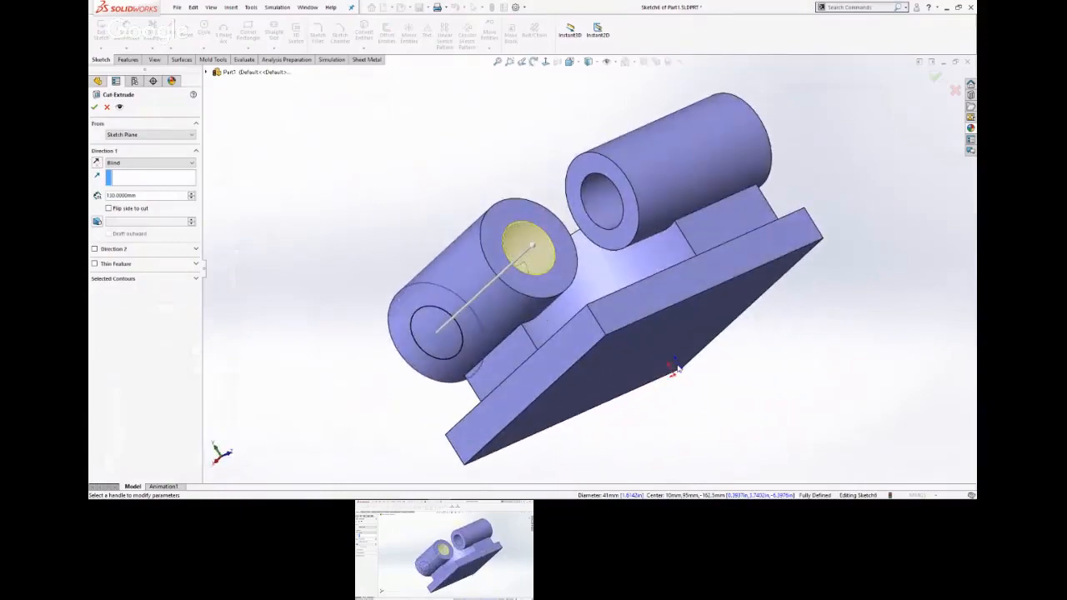
left_click(558, 278)
right_click(558, 279)
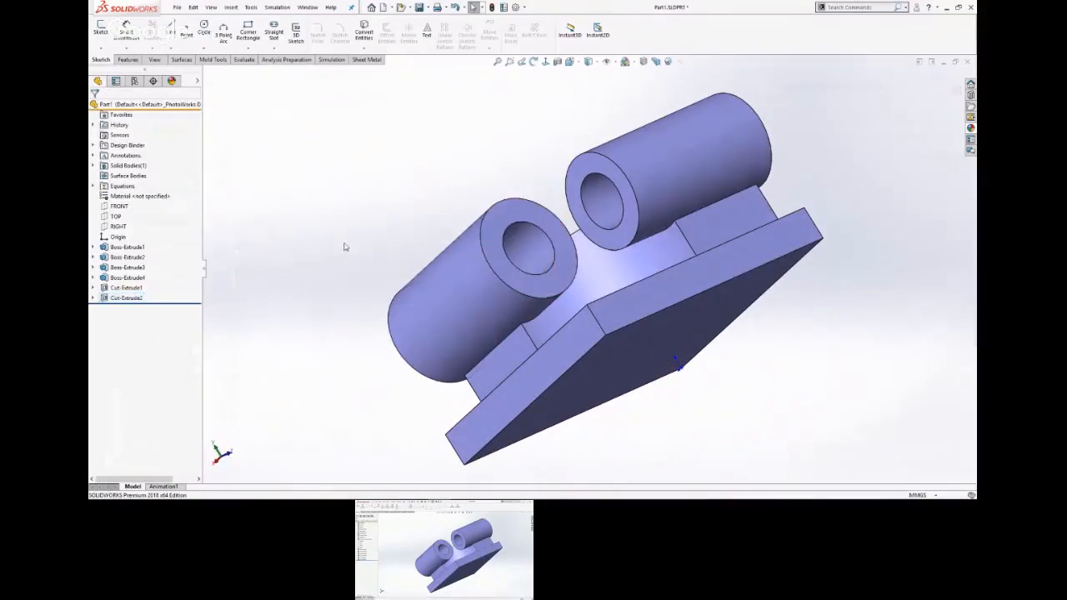
middle_click_drag(344, 246, 564, 174)
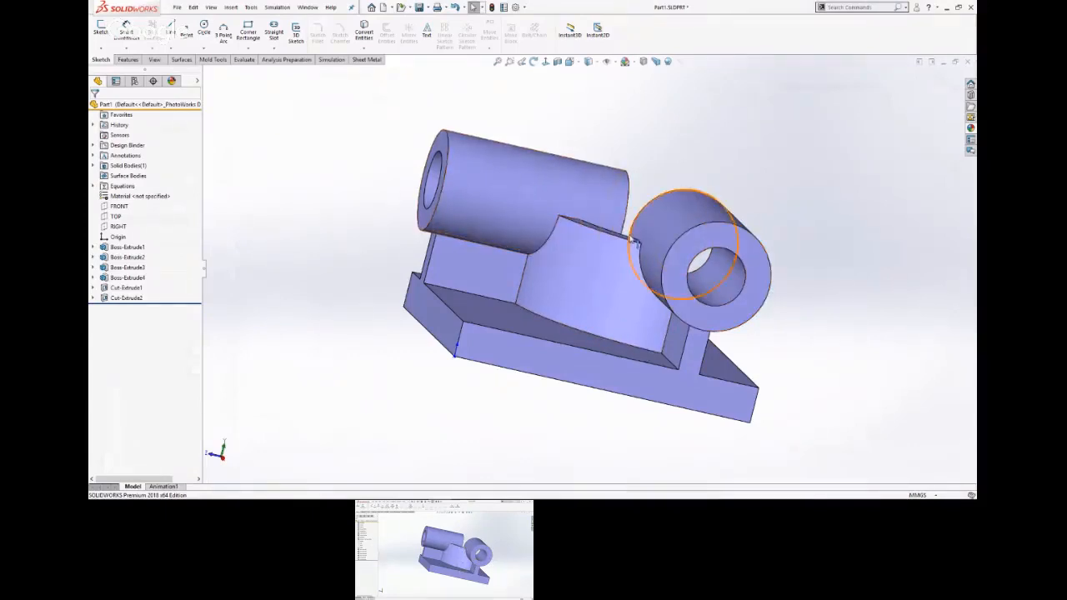
left_click(424, 12)
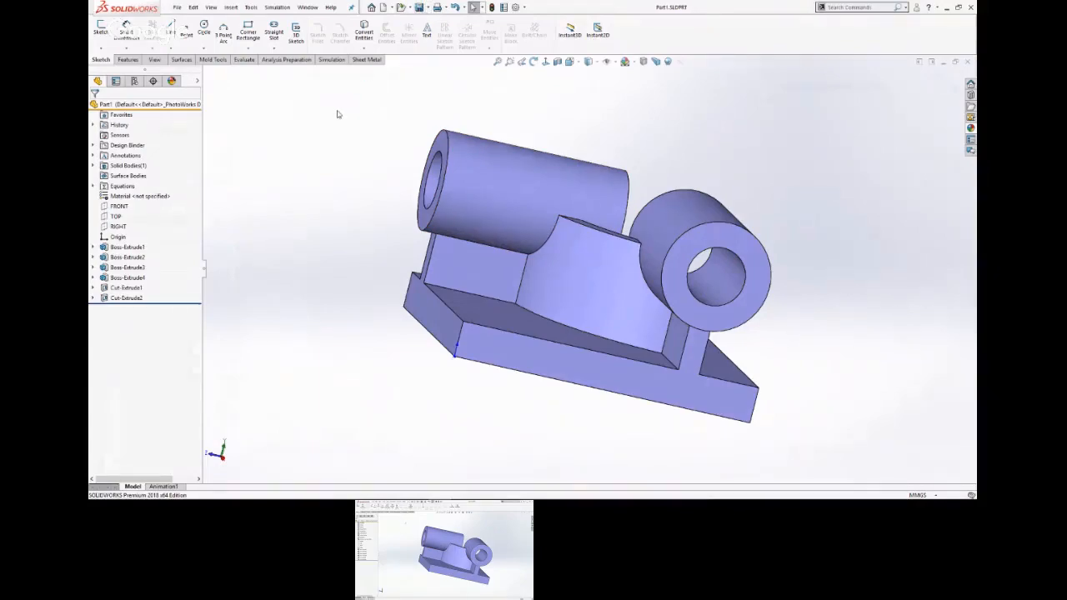
Switch to the PowerPoint slide show to check the cylinder callouts on the part drawing, and return to SOLIDWORKS.
key("super+Tab")
left_click(613, 99)
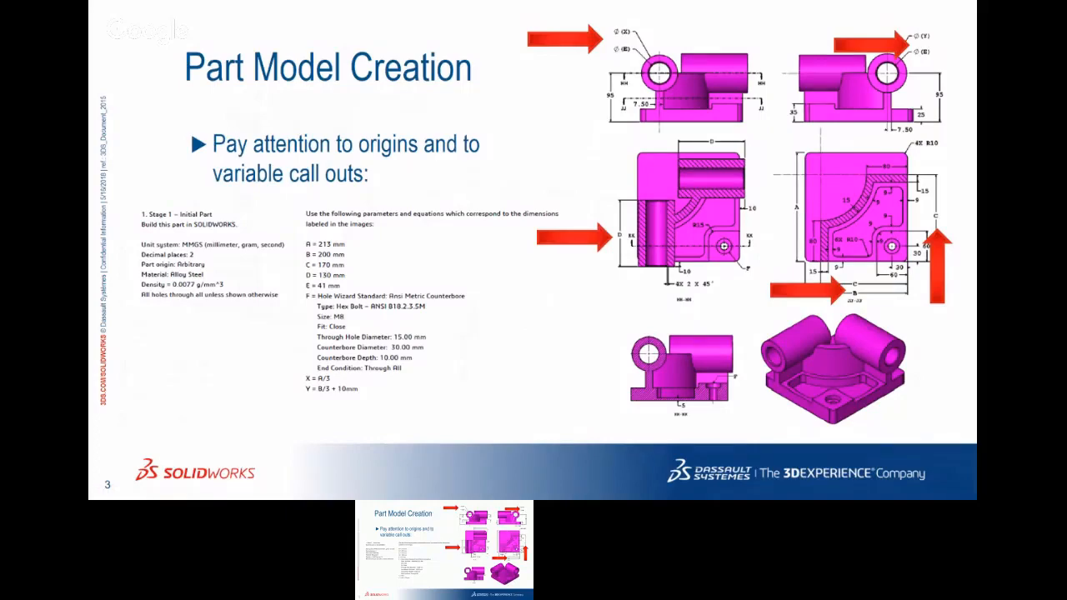
key("alt+Tab")
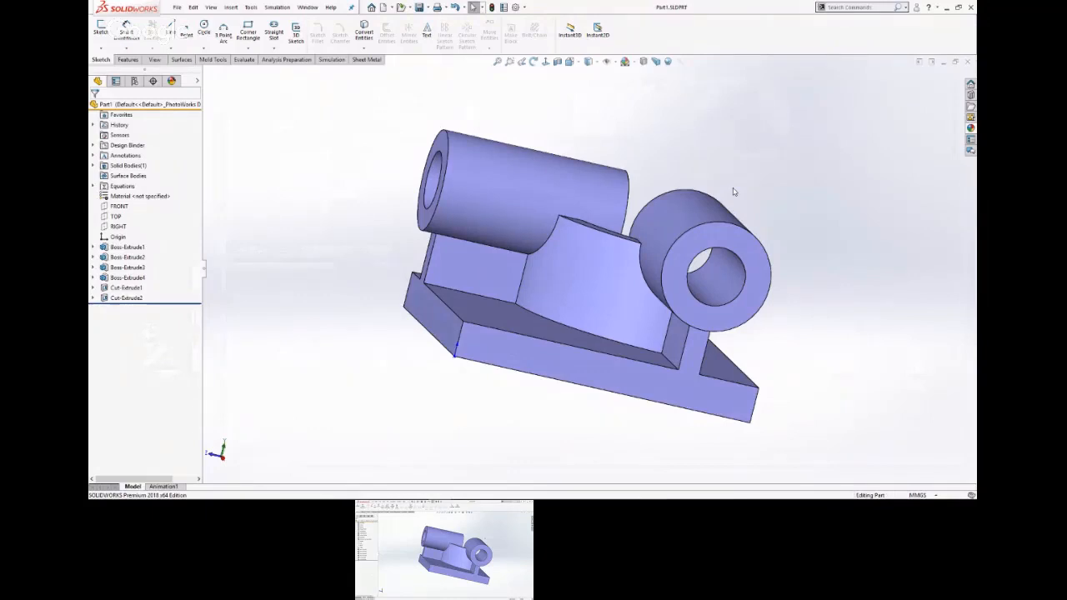
Measure the outer diameter of each of the two hollow cylinders.
middle_click_drag(774, 176, 737, 290)
left_click(737, 290)
left_click(547, 179)
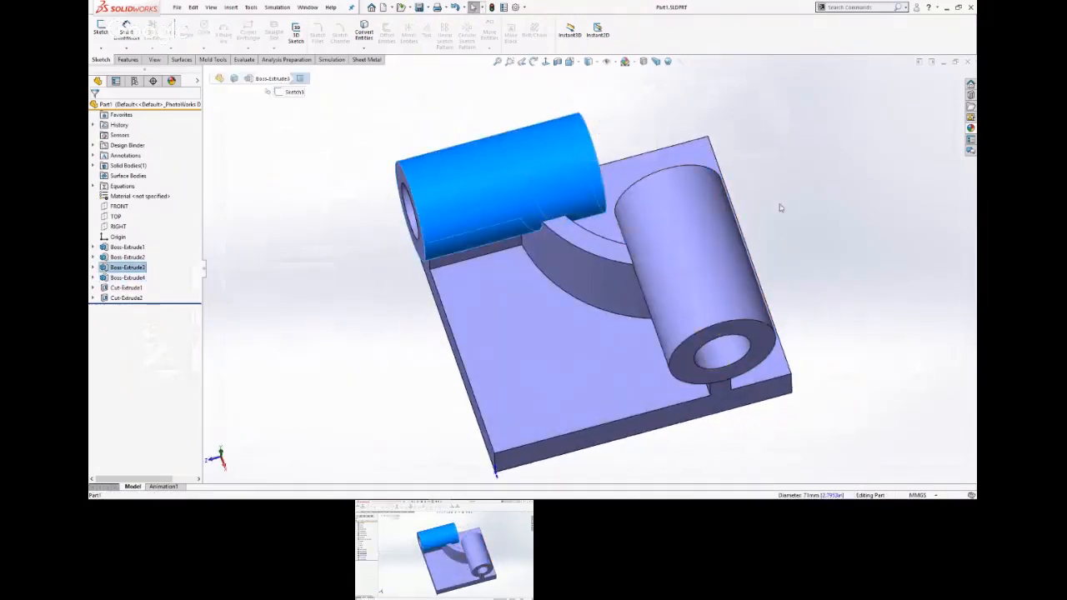
left_click(779, 207)
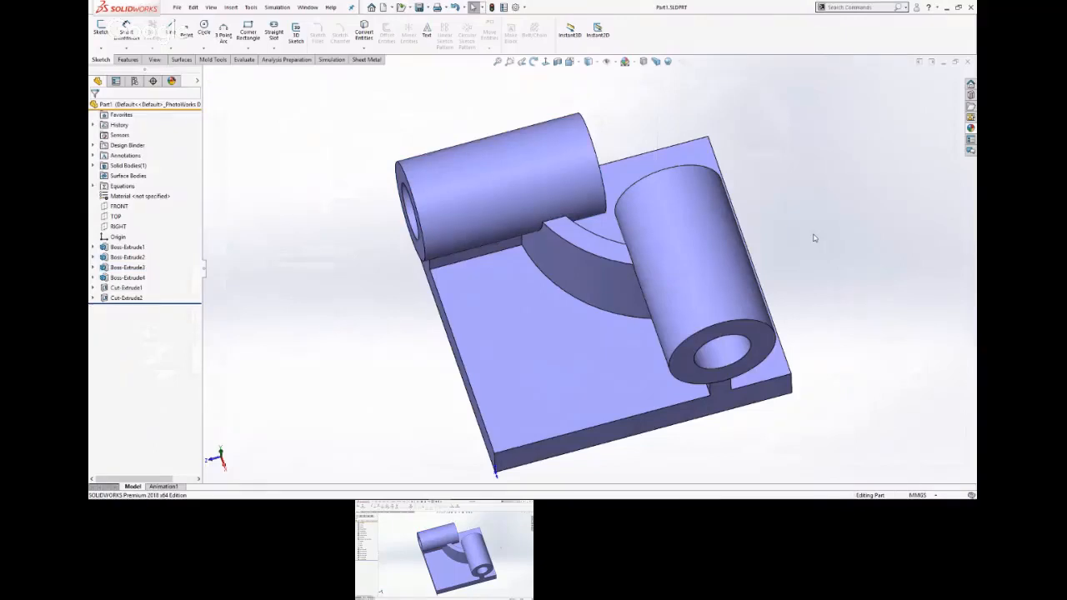
key("m")
left_click(720, 265)
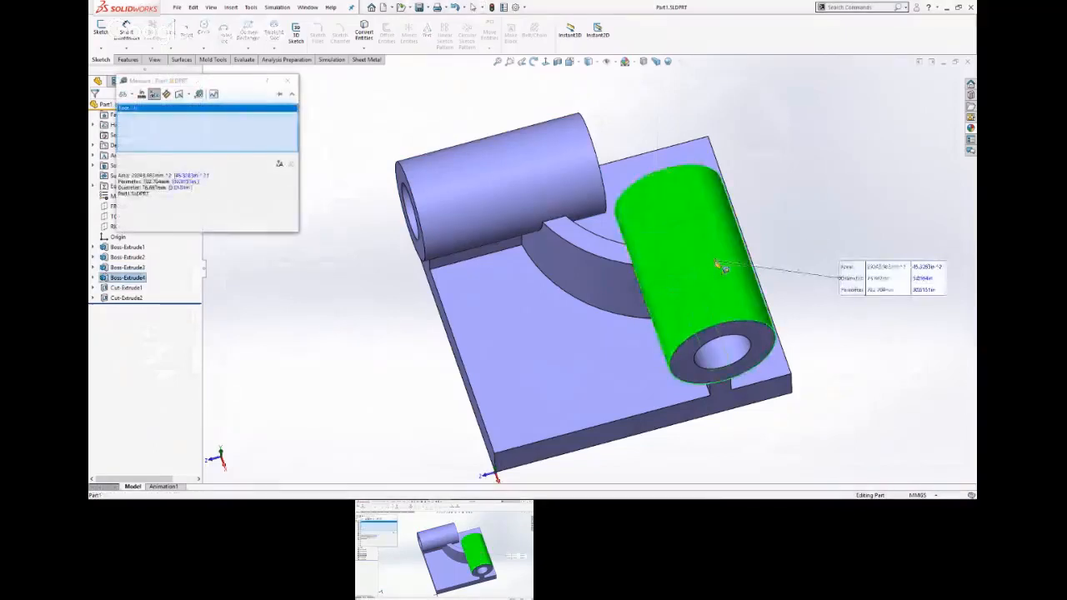
left_click(800, 197)
left_click(518, 191)
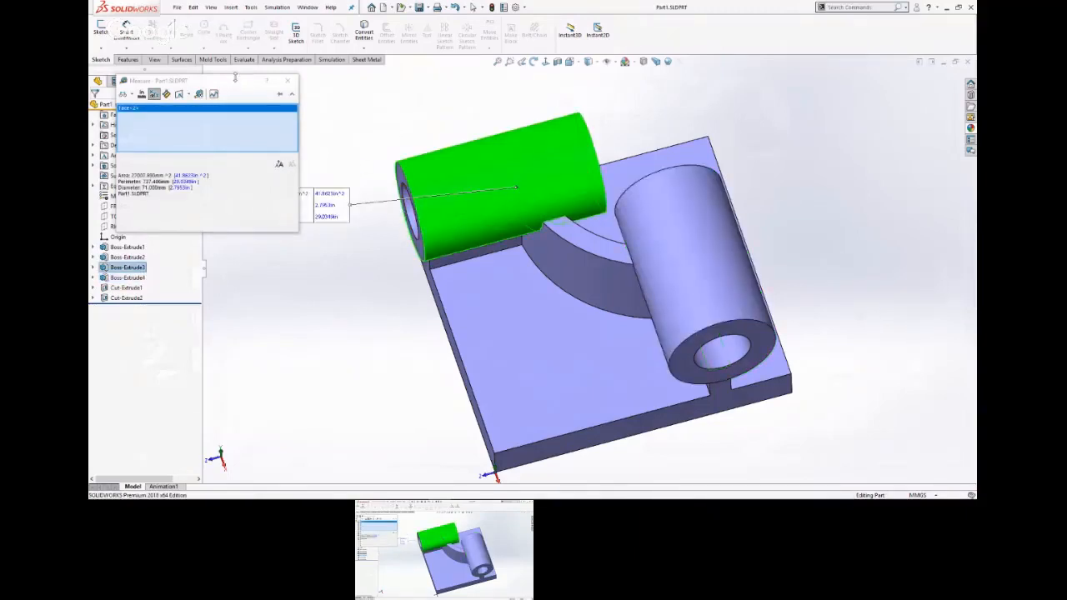
left_click_drag(236, 78, 238, 240)
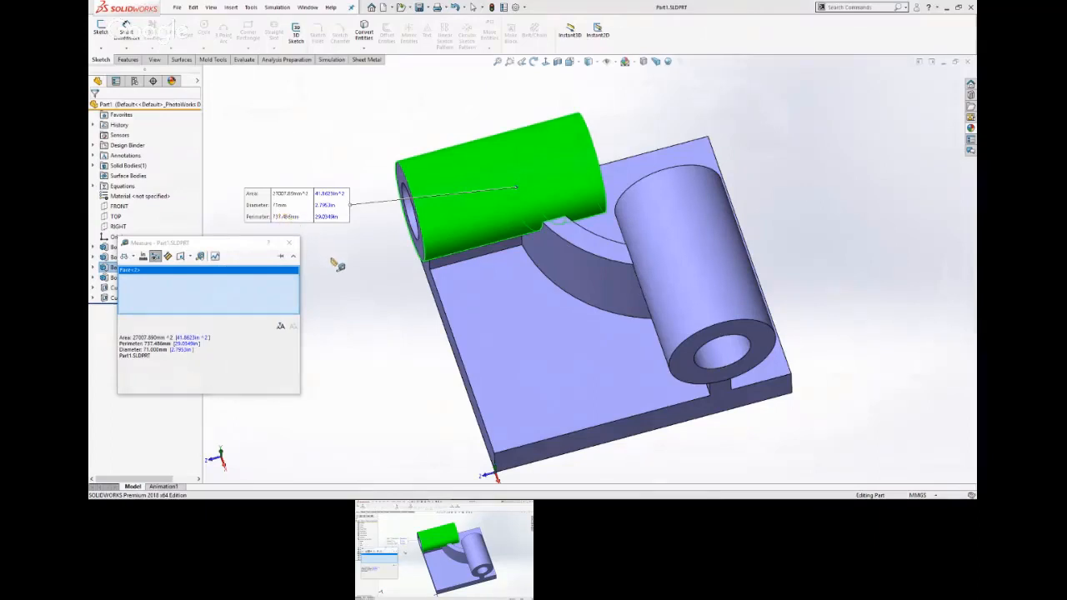
key("Escape")
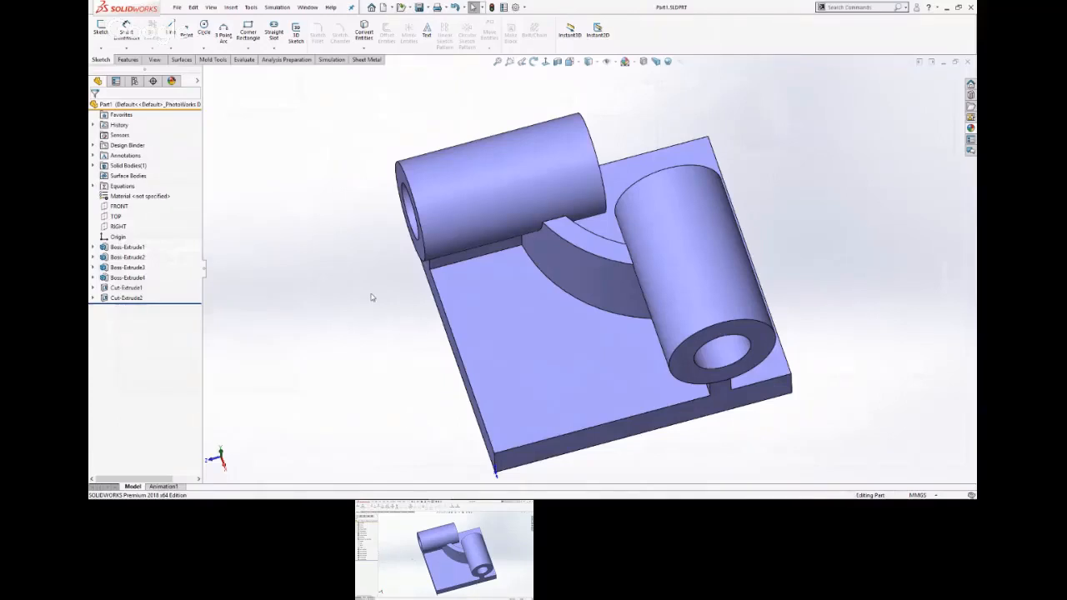
Start a sketch on the base plate's upper face and draw a corner rectangle of about 50 by 48 mm from the origin.
left_click(533, 417)
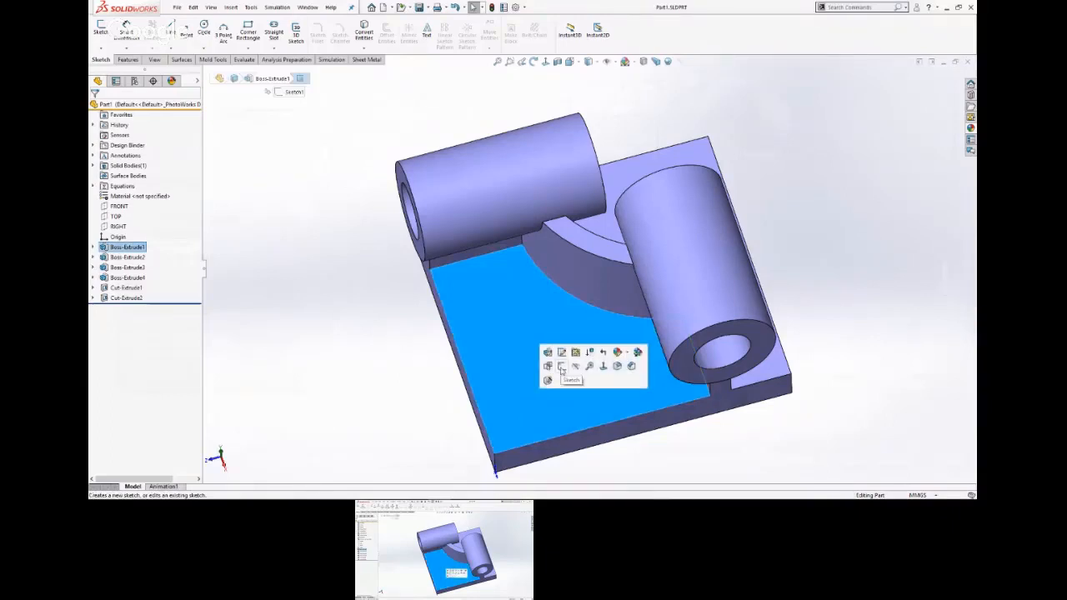
left_click(561, 366)
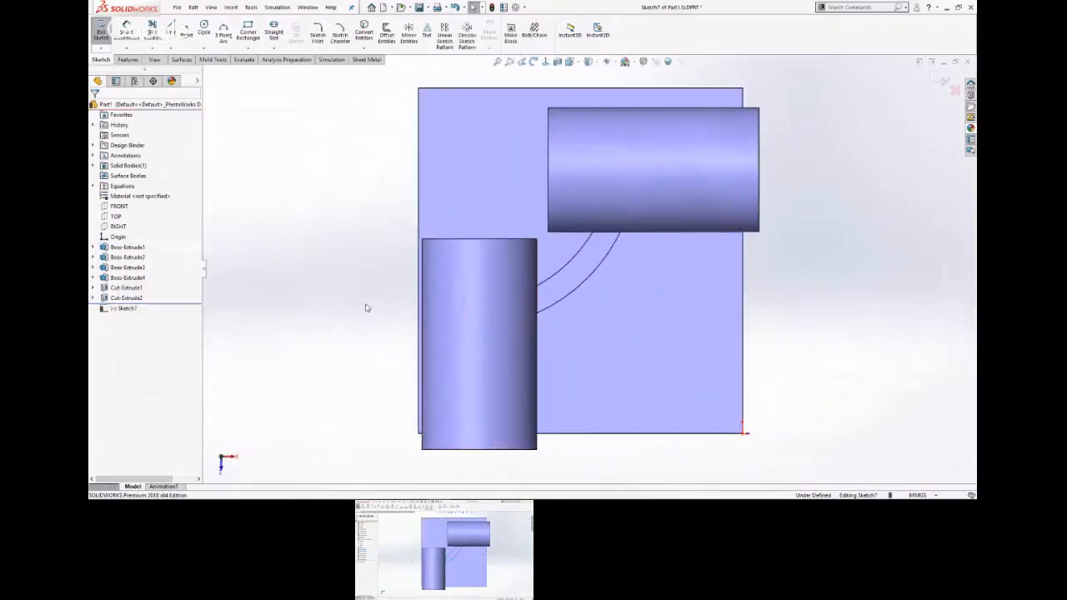
key("s")
left_click(513, 313)
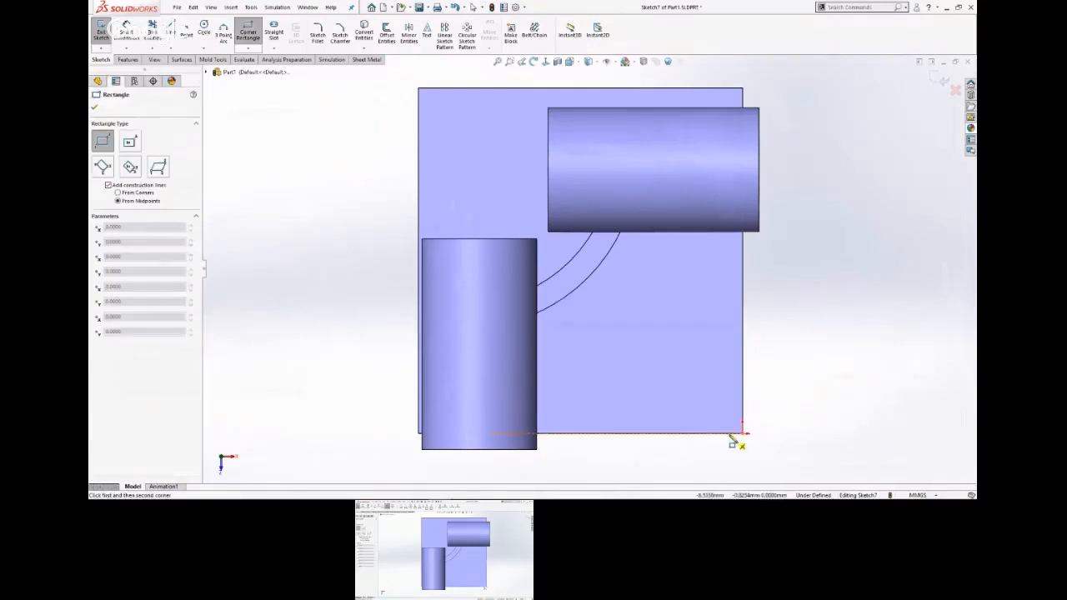
left_click(742, 434)
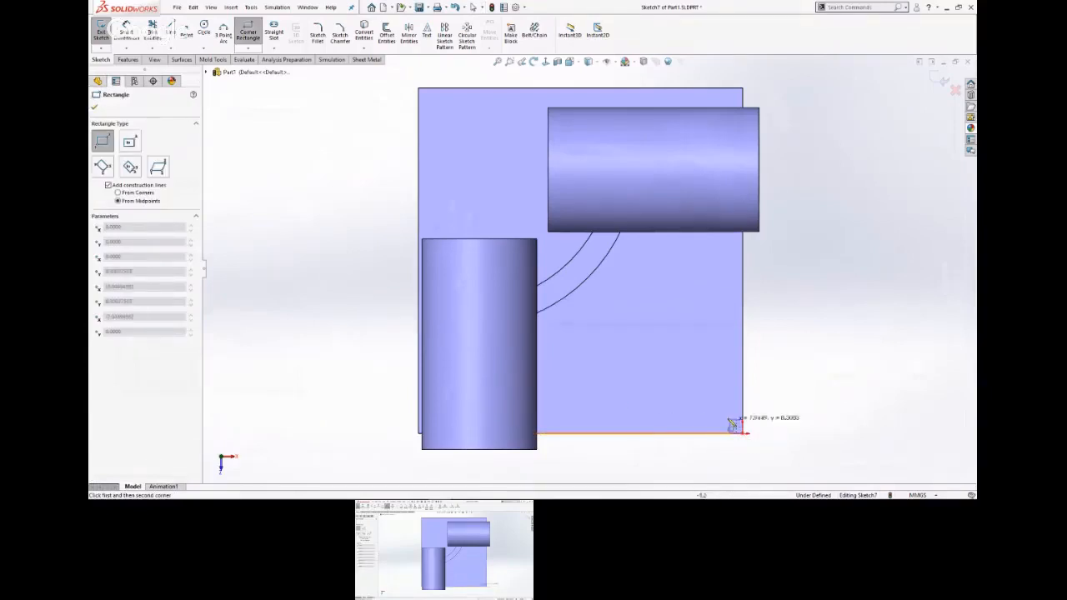
left_click(661, 358)
Dimension the rectangle's width and set it to 60 mm.
left_click(643, 365)
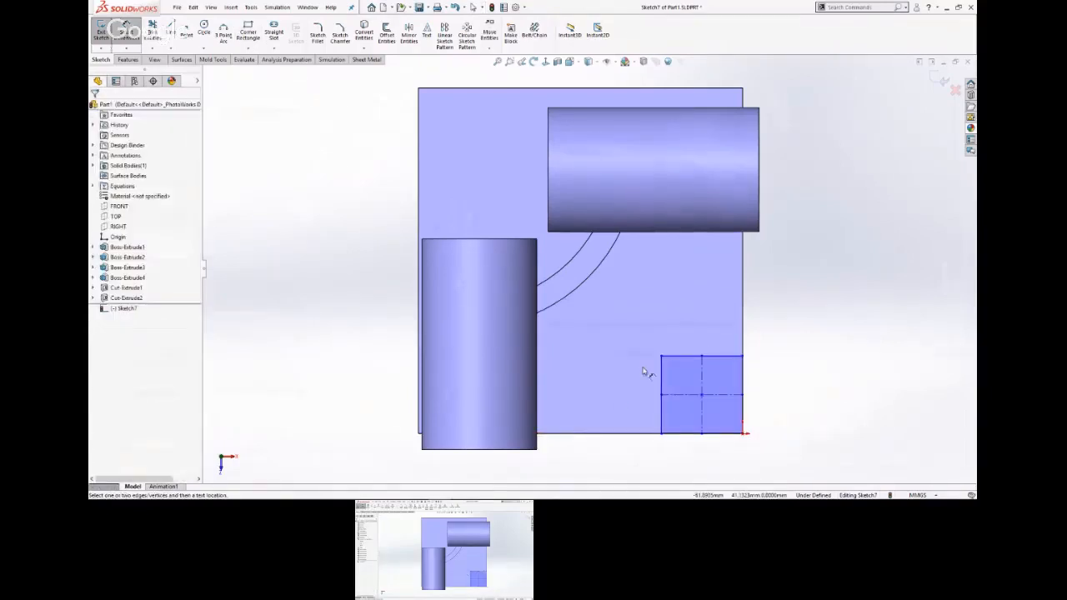
left_click(743, 419)
left_click(661, 417)
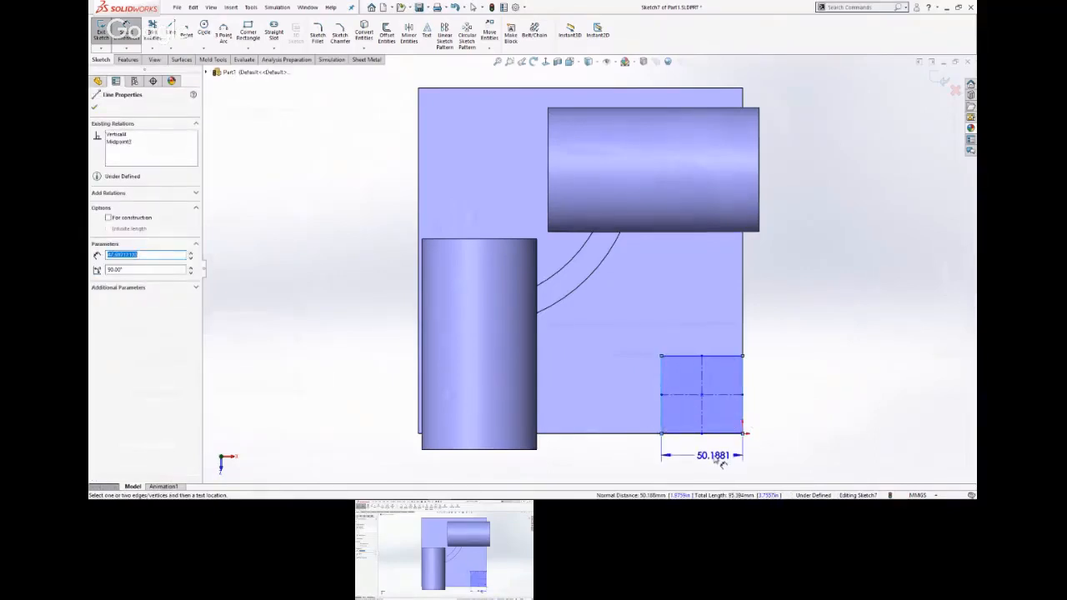
left_click(715, 457)
type("60")
key("Return")
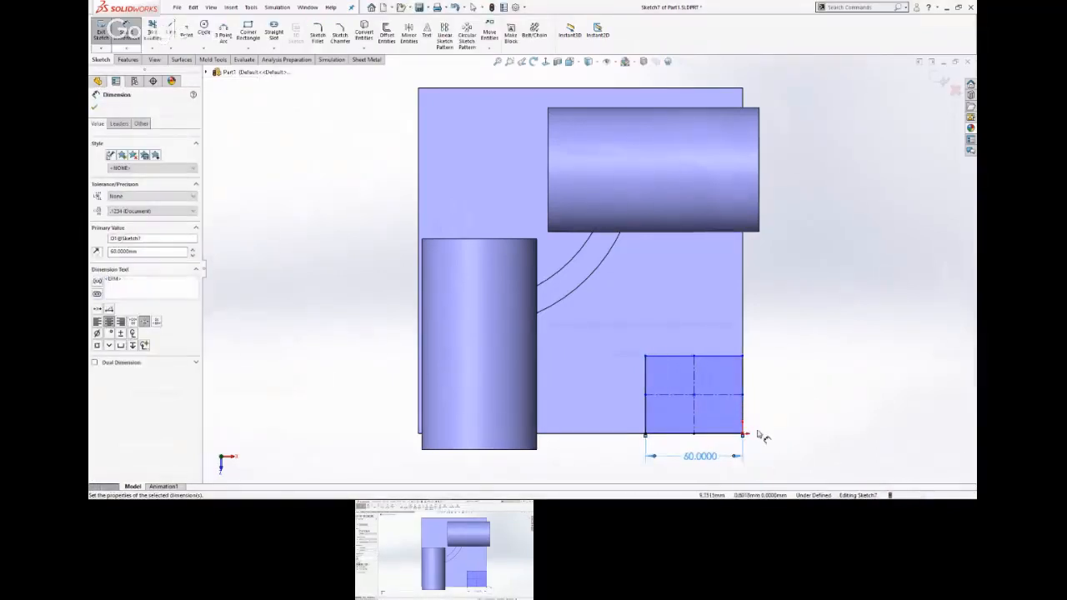
key("Escape")
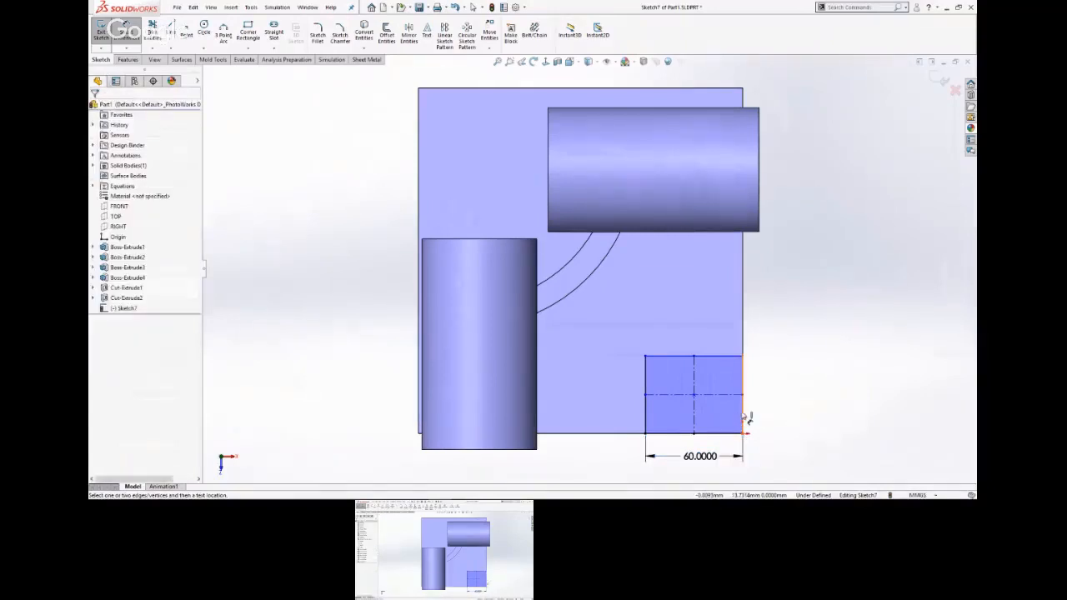
Dimension the rectangle's height at 60 mm and leave the dimension tool.
left_click(744, 421)
left_click(781, 400)
type("60")
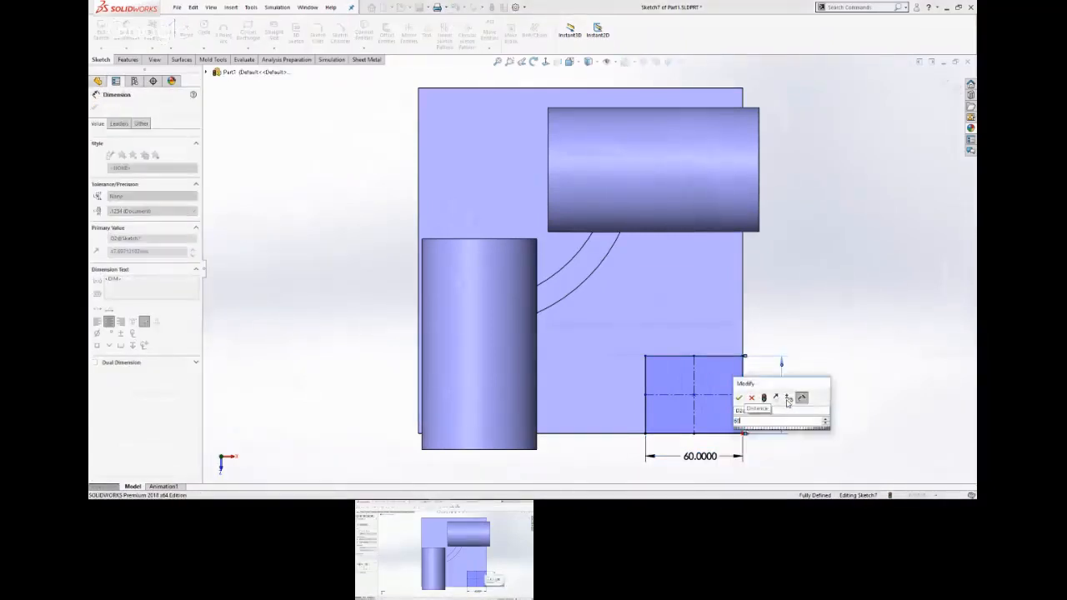
key("Return")
key("Escape")
right_click(809, 292)
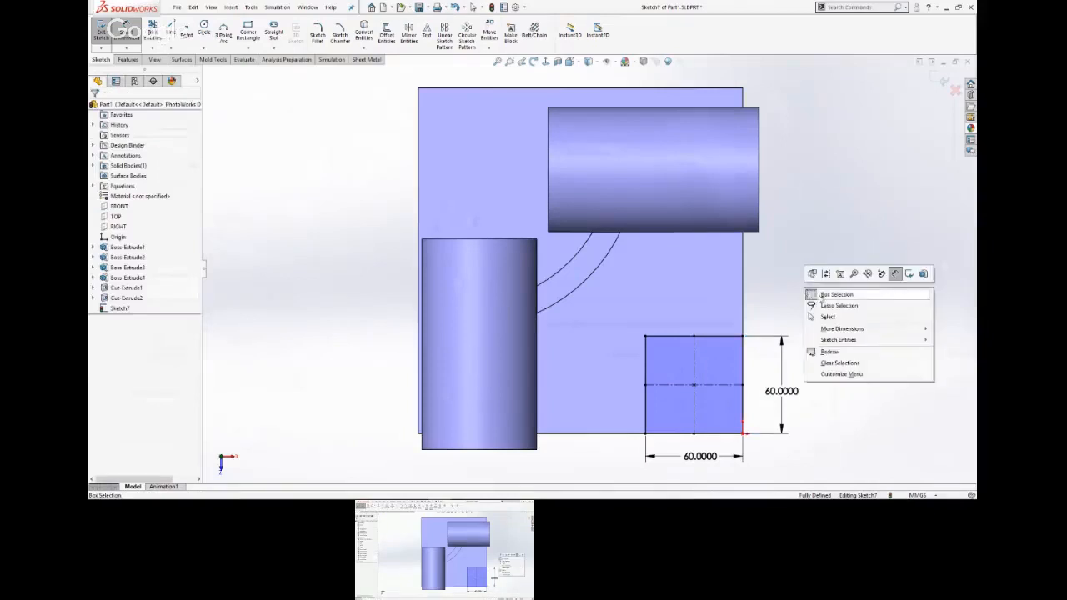
left_click(833, 317)
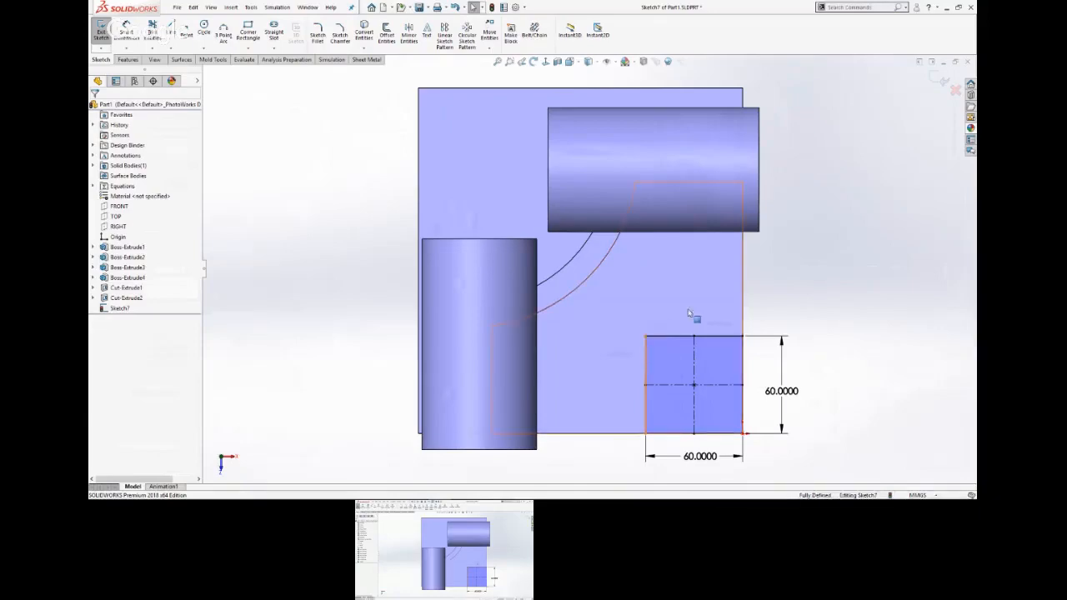
Switch to the PowerPoint slide show to check the raised corner pad on the part drawing, and return to SOLIDWORKS.
key("super+Tab")
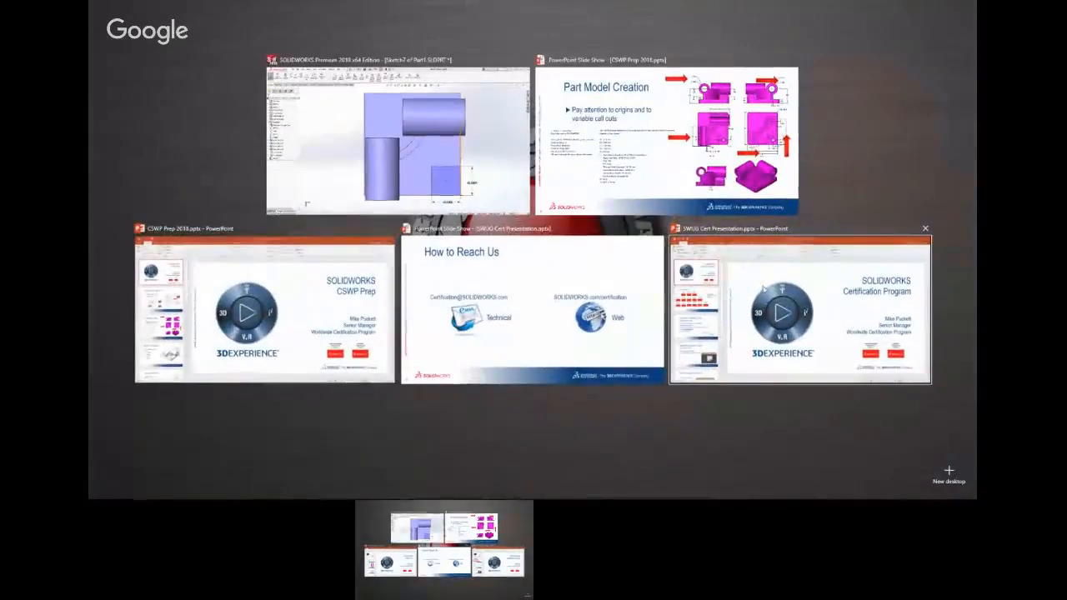
left_click(721, 195)
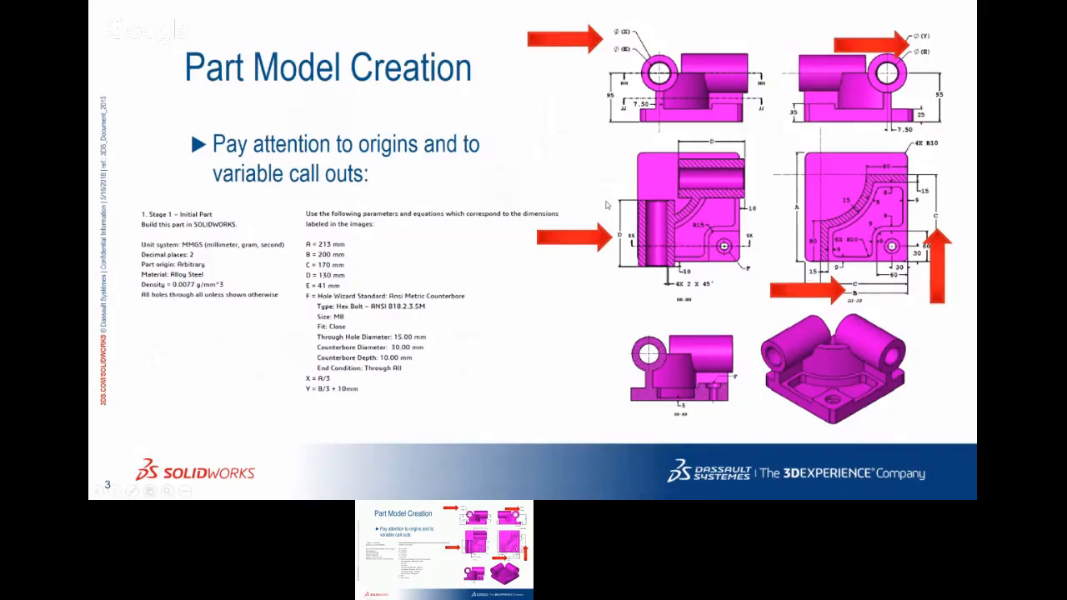
key("super+Tab")
left_click(717, 171)
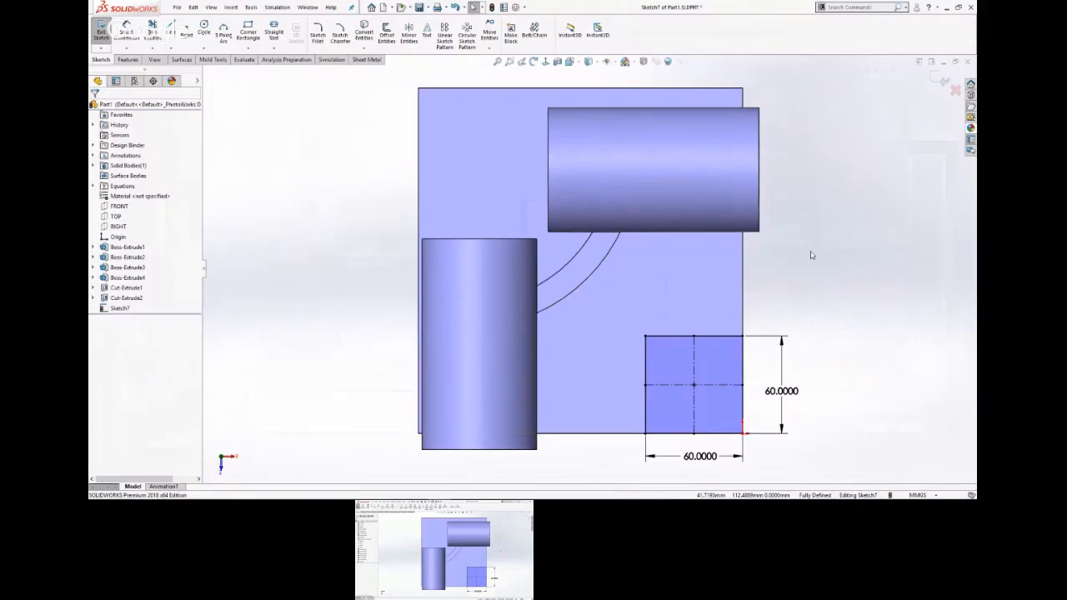
Extrude the square sketch blind 10 mm upward as a raised pad on the base plate's corner.
key("s")
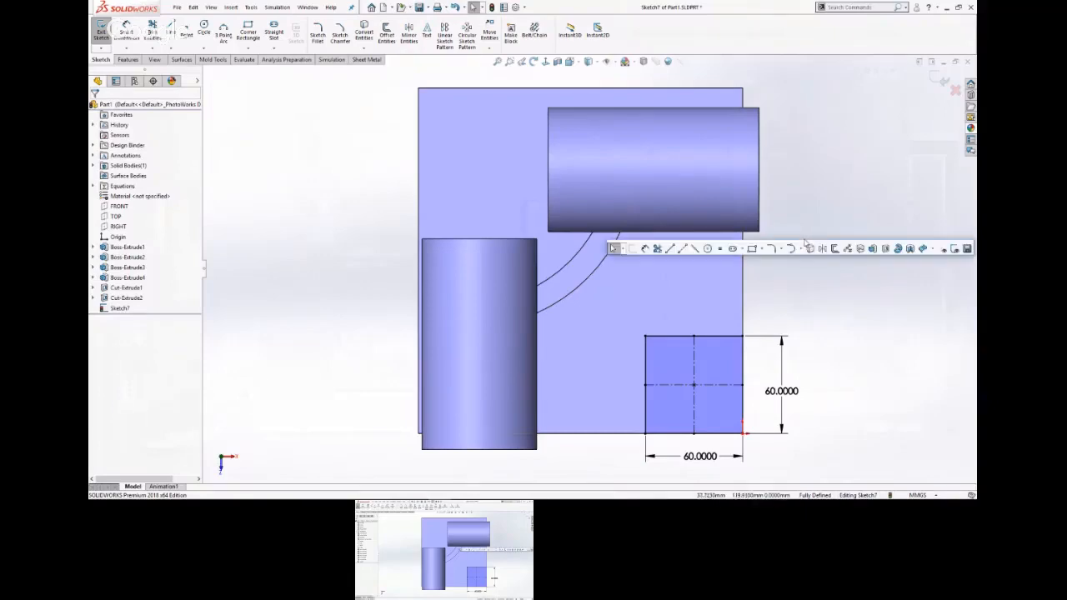
left_click(872, 250)
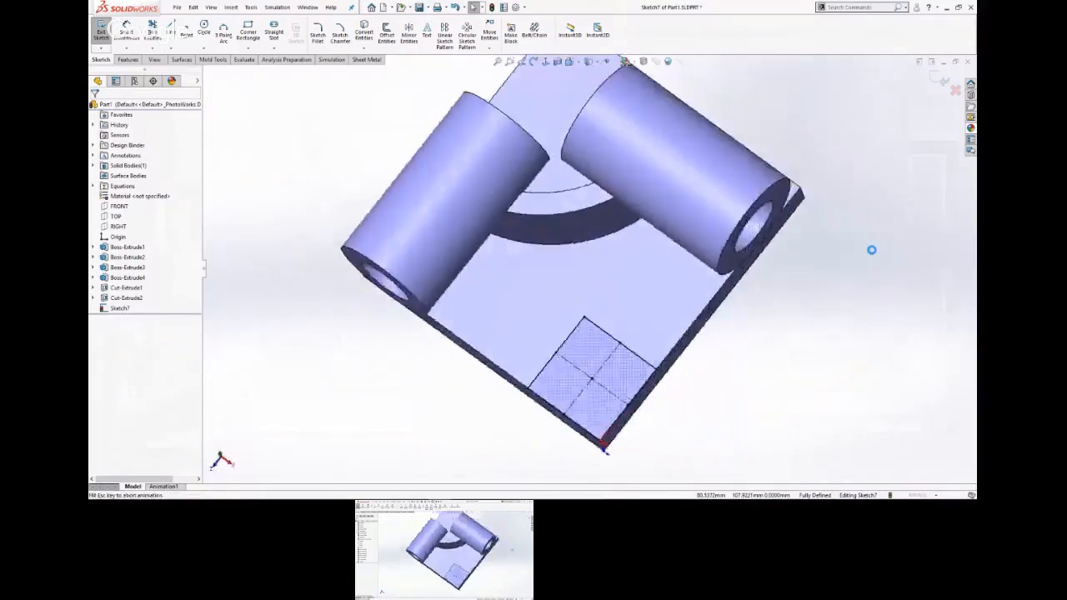
type("10")
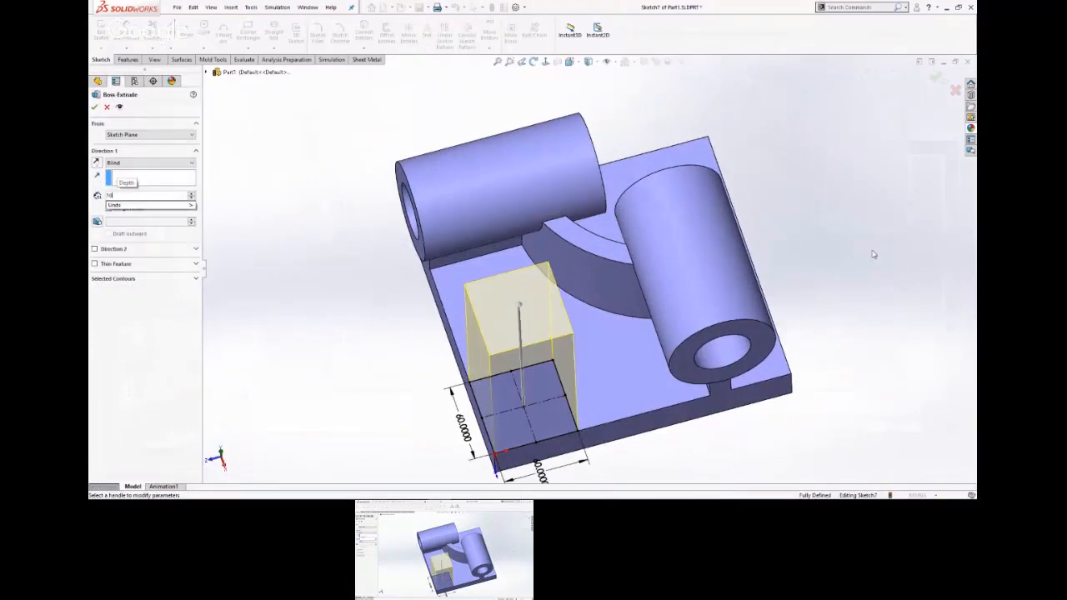
key("Return")
key("Return")
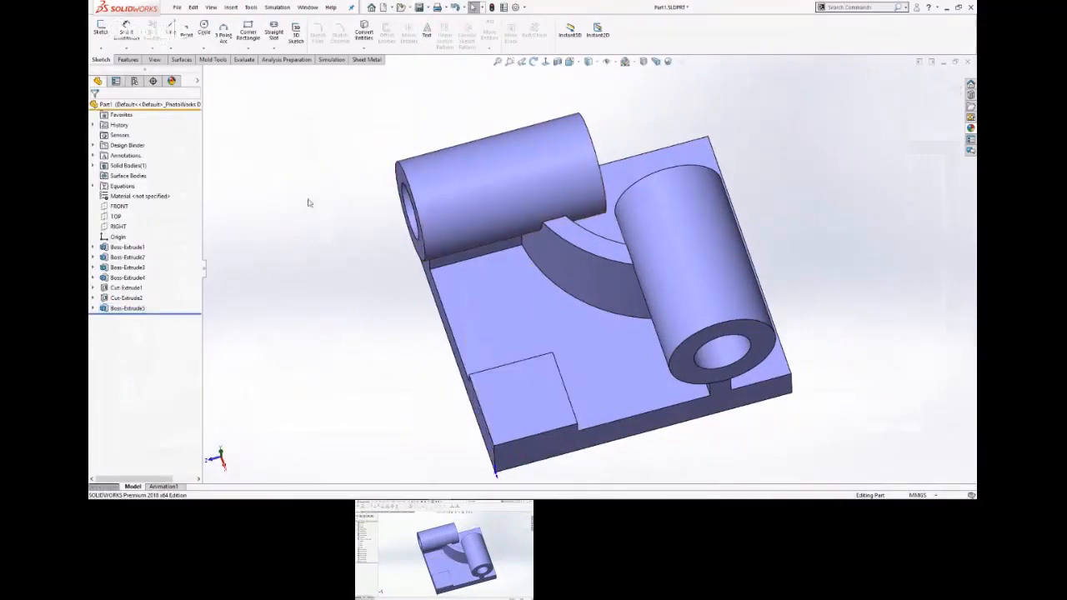
Fillet the raised pad's inner vertical corner edge with a 15 mm radius and turn off the selection toolbar display.
key("s")
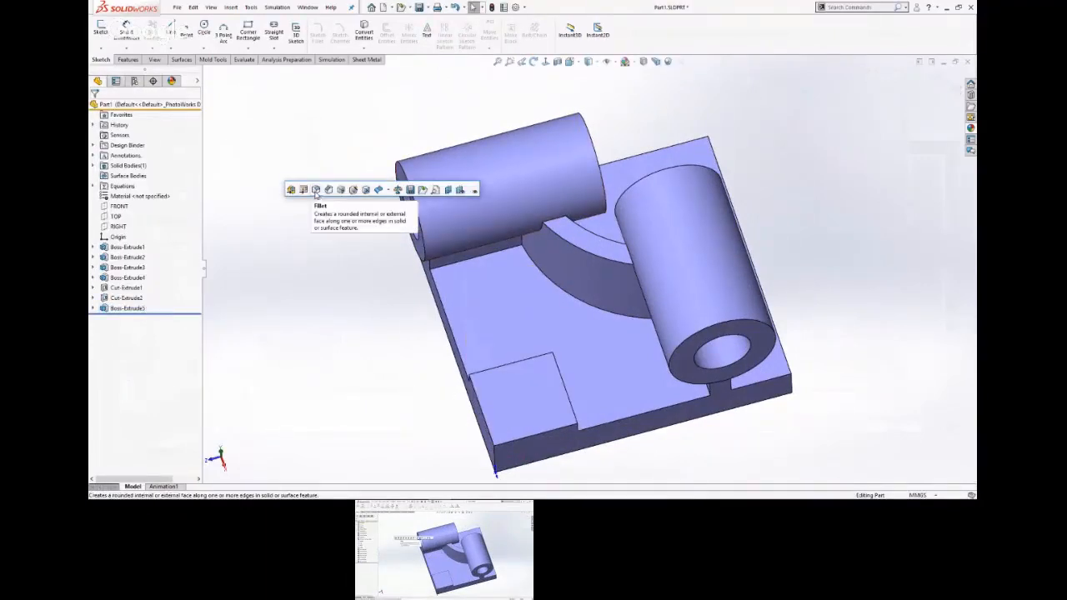
left_click(316, 190)
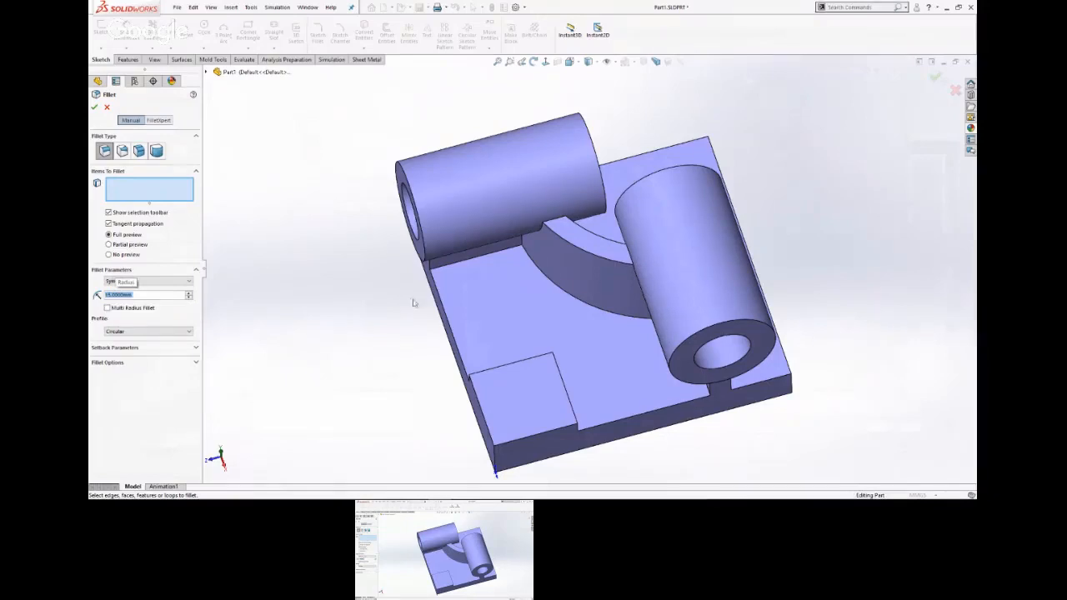
middle_click_drag(384, 392, 403, 340)
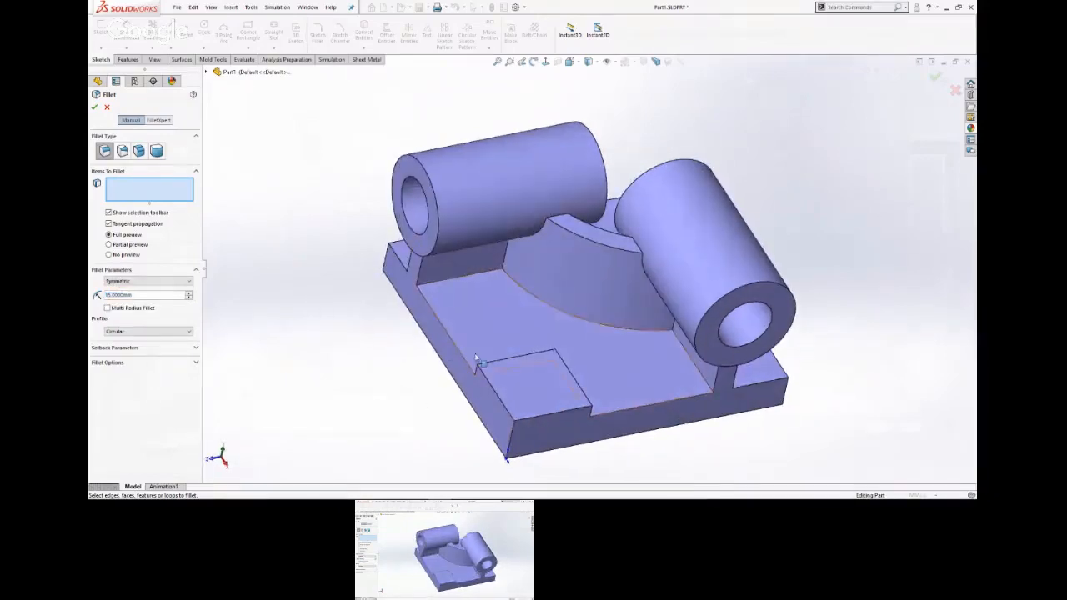
left_click(554, 357)
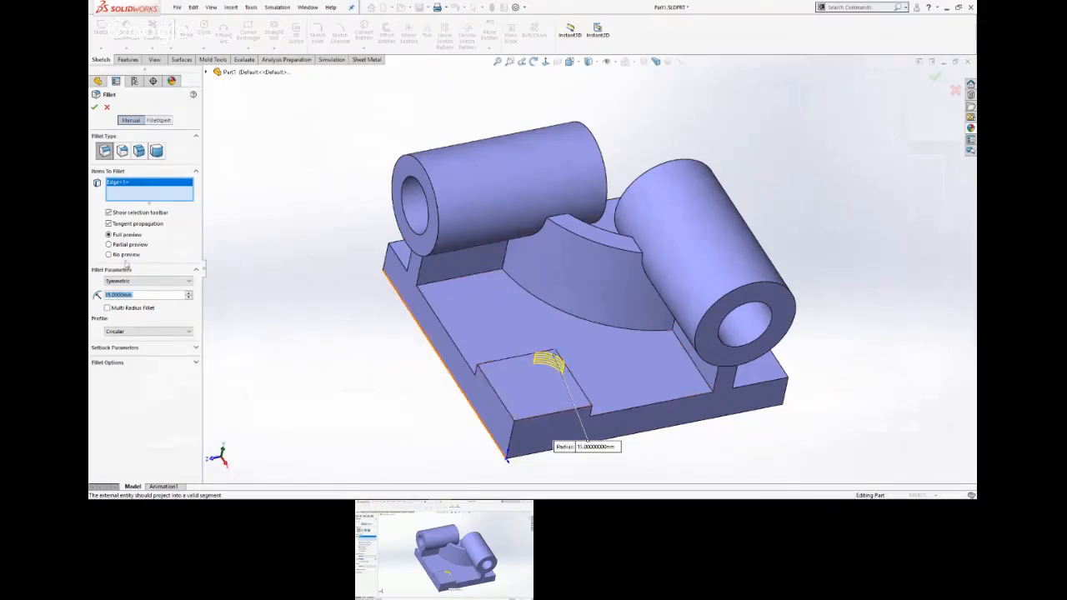
right_click(153, 204)
left_click(187, 202)
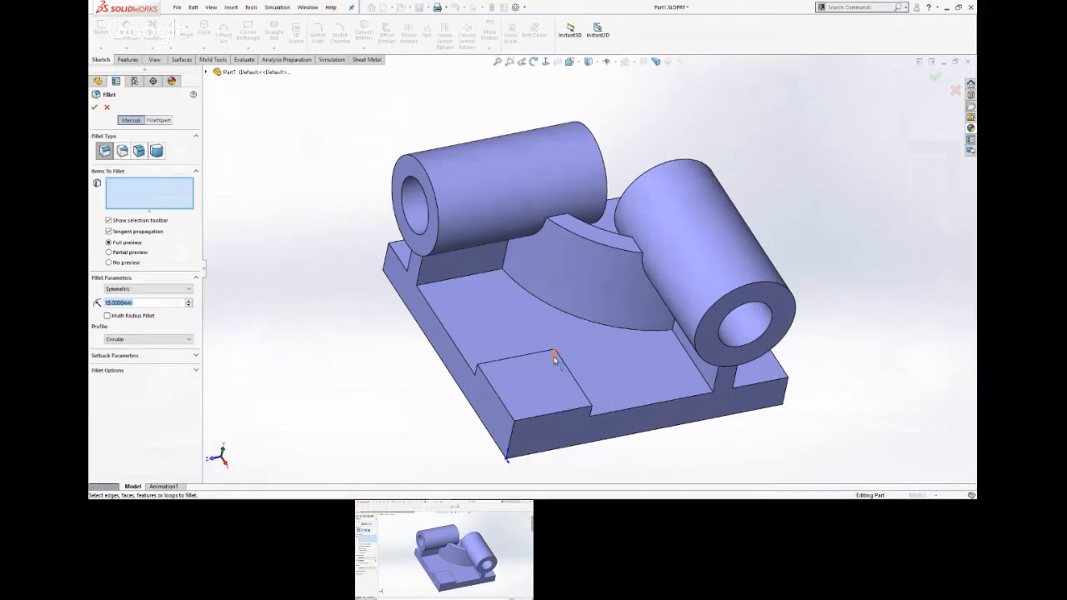
left_click(555, 359)
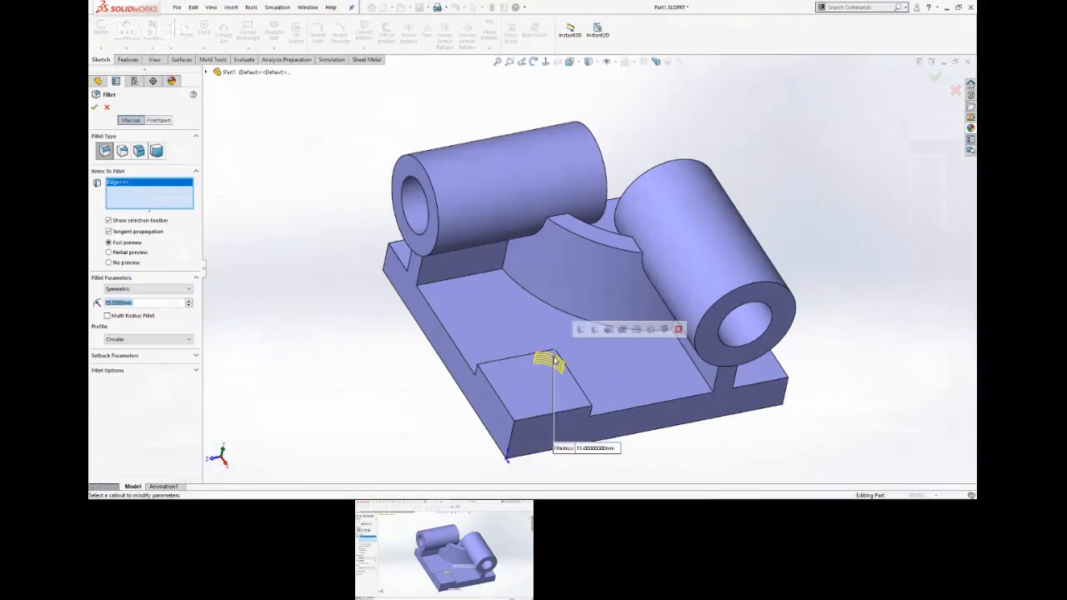
left_click(679, 330)
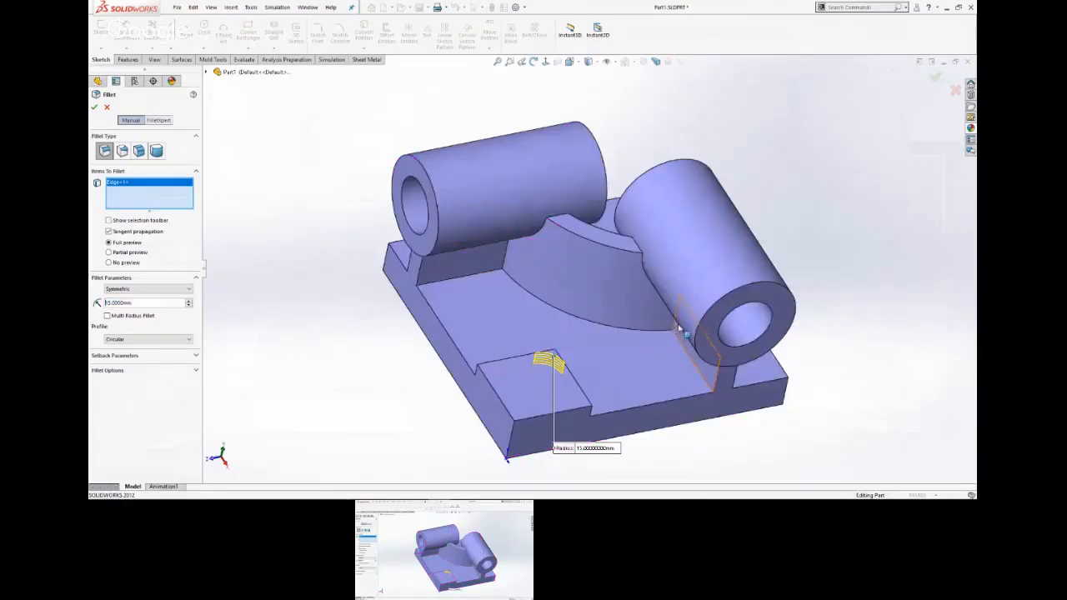
left_click(935, 76)
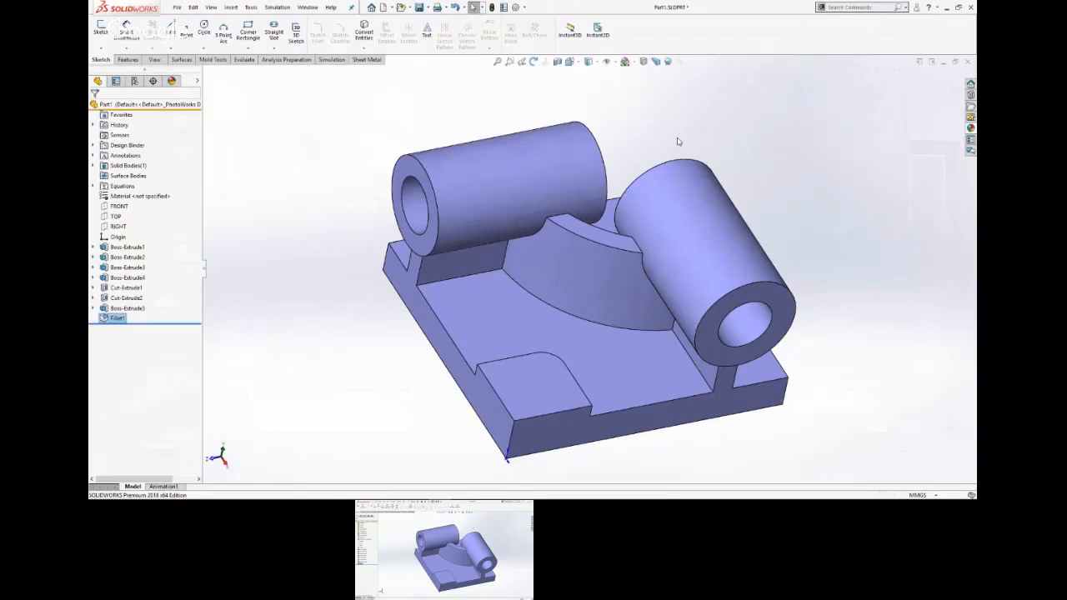
left_click(641, 113)
Check the part drawing in the PowerPoint slide show, and return to SOLIDWORKS to start a sketch on the base plate's top face.
key("alt+Tab")
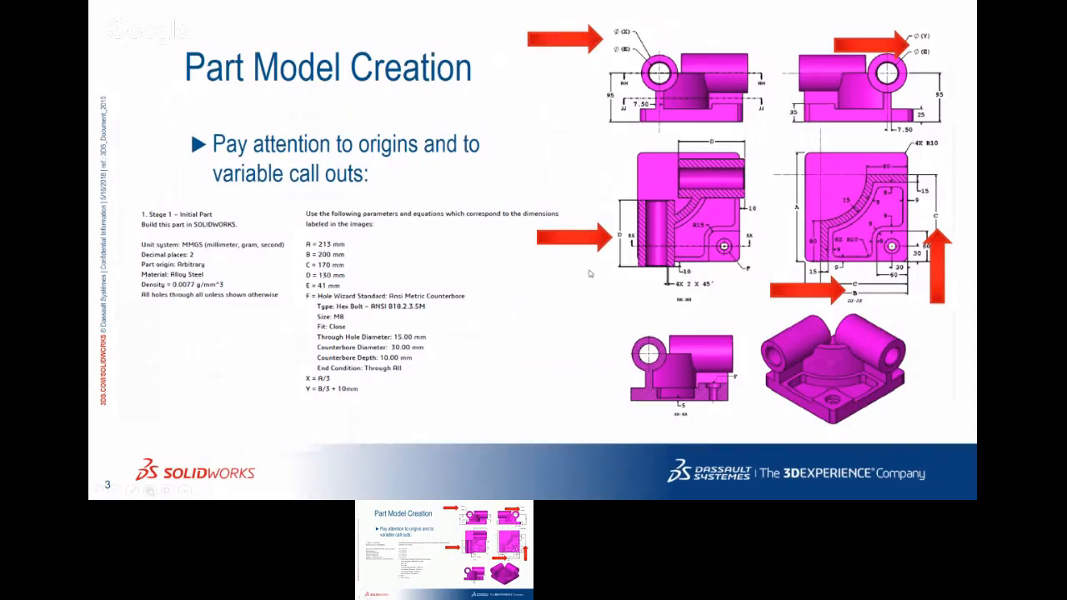
key("alt+Tab")
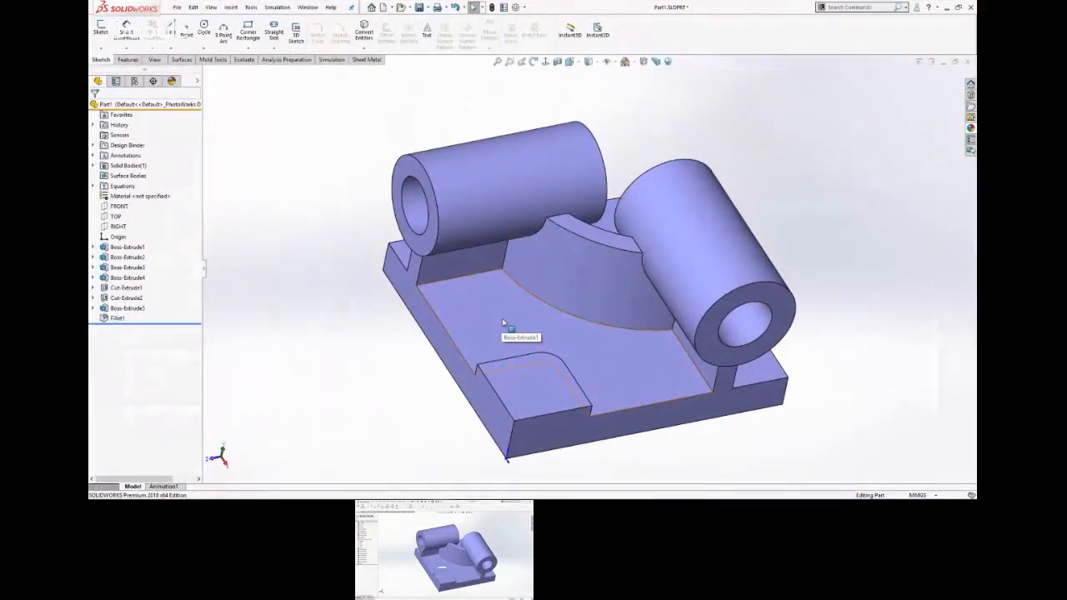
left_click(501, 323)
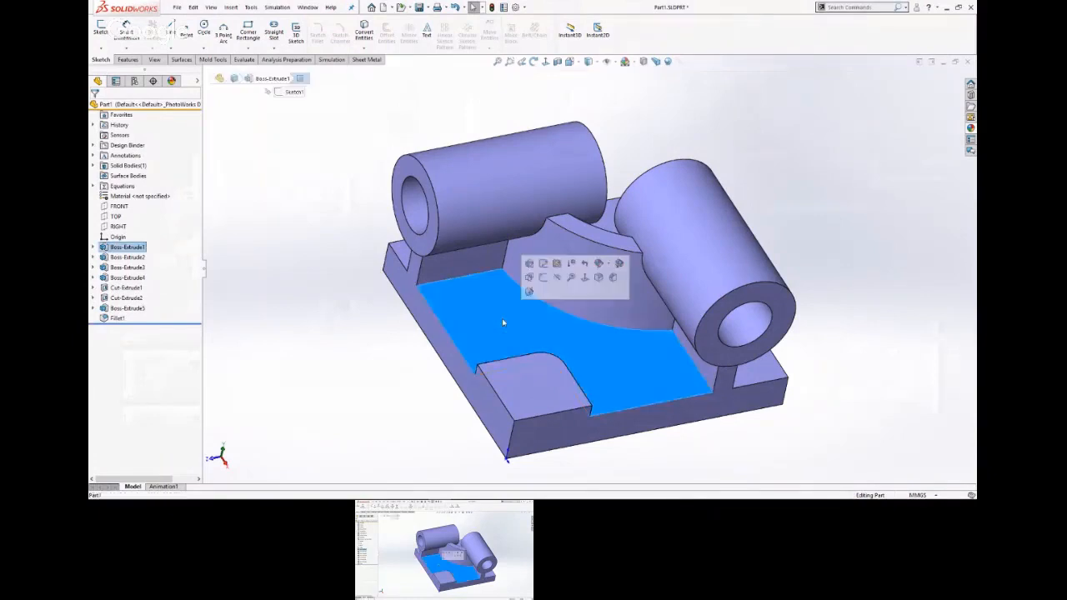
left_click(543, 293)
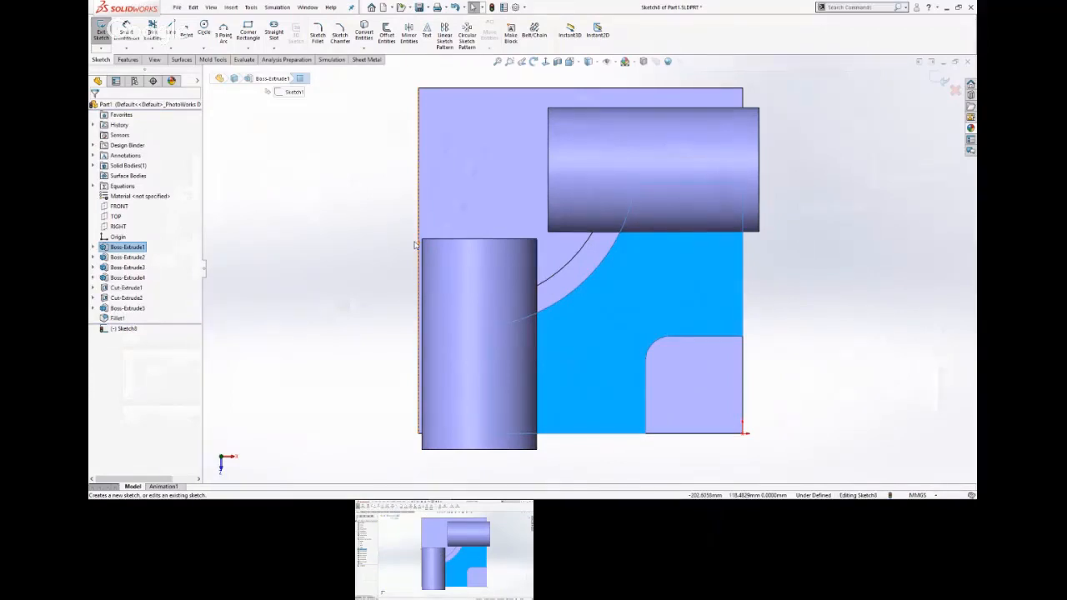
Offset the outline of the base plate's top face 9 mm inward, using the reversed direction.
left_click(414, 244)
left_click(648, 254)
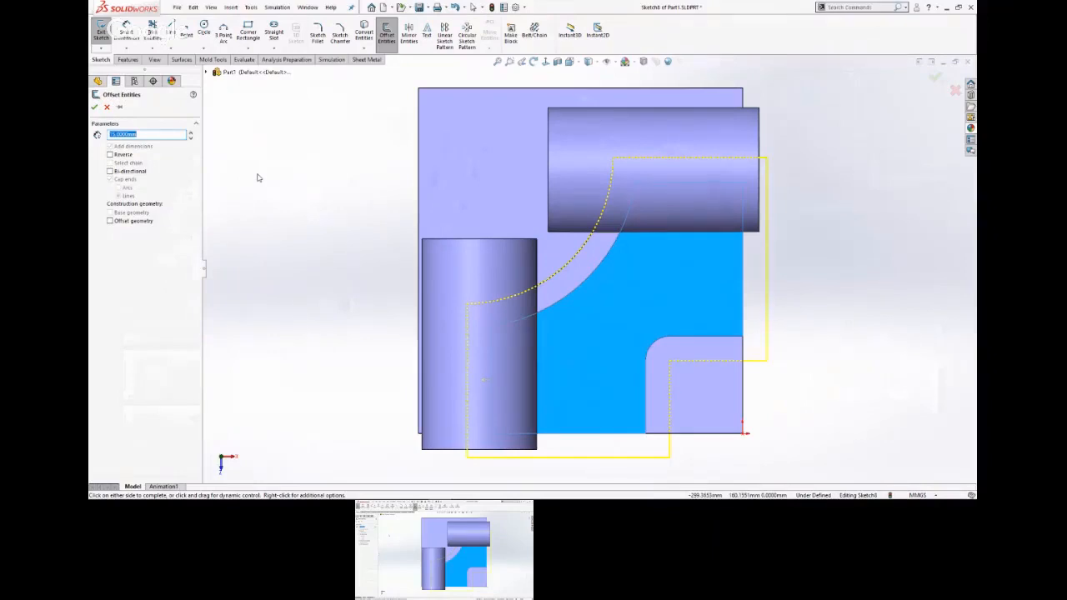
type("9")
key("Return")
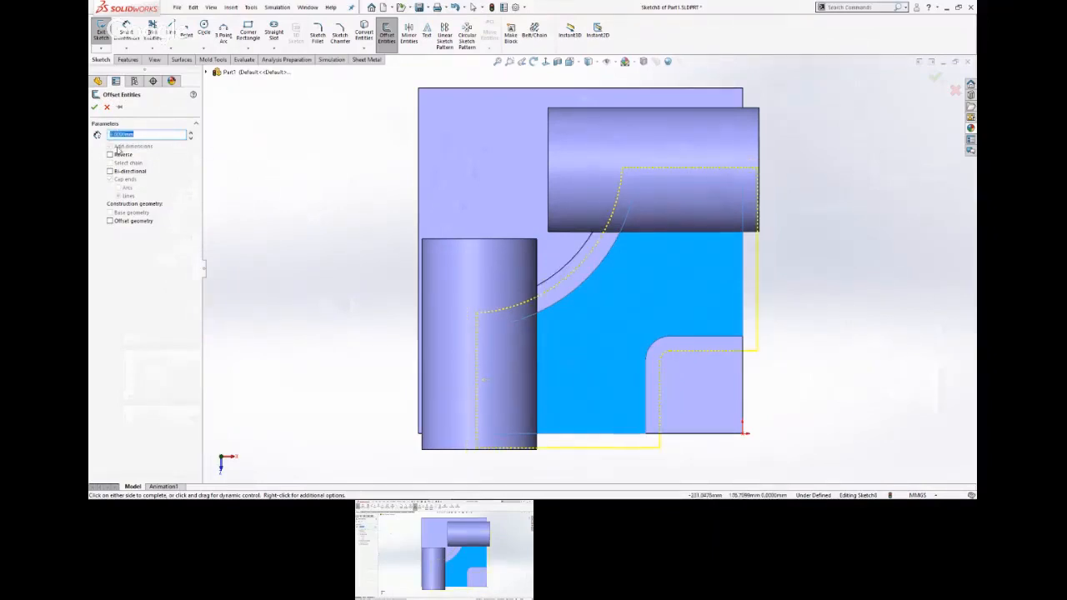
left_click(112, 155)
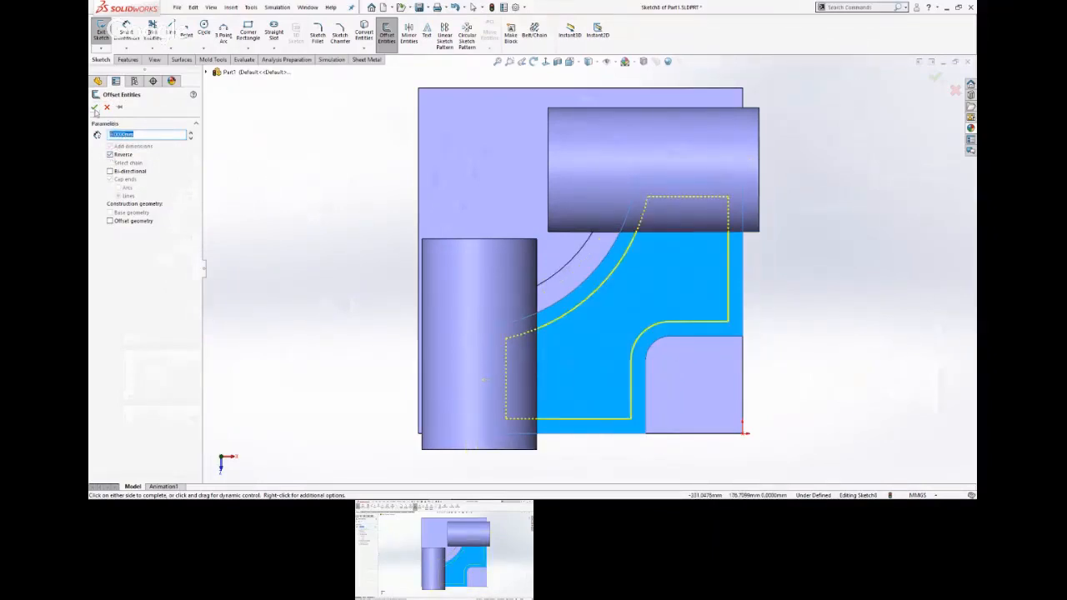
left_click(95, 108)
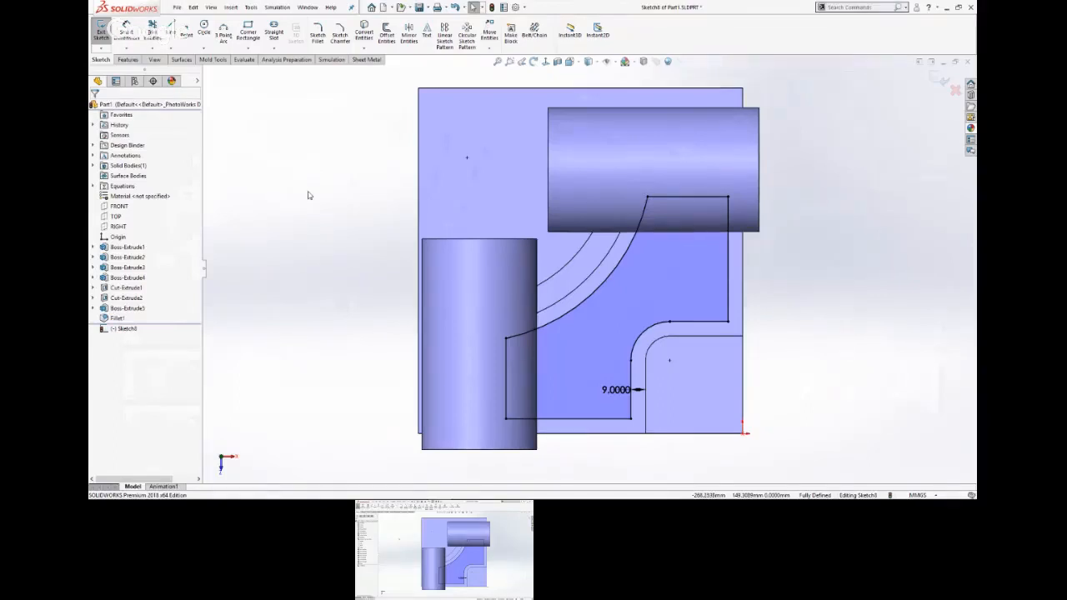
Customize the Sketch Shortcuts toolbar by adding the 2D to 3D commands flyout and removing it again.
key("s")
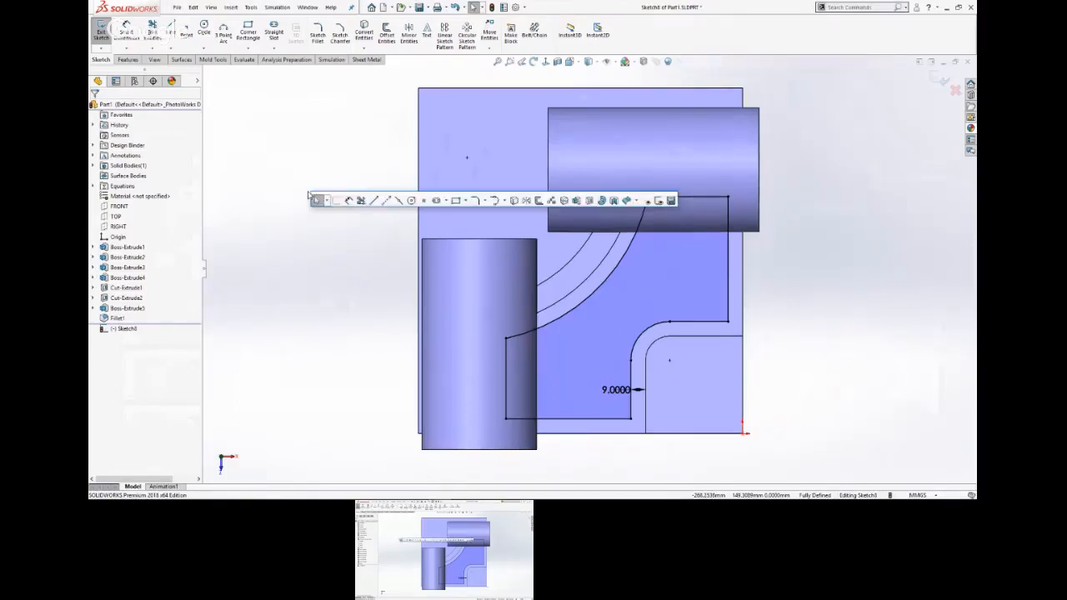
right_click(360, 201)
left_click(385, 208)
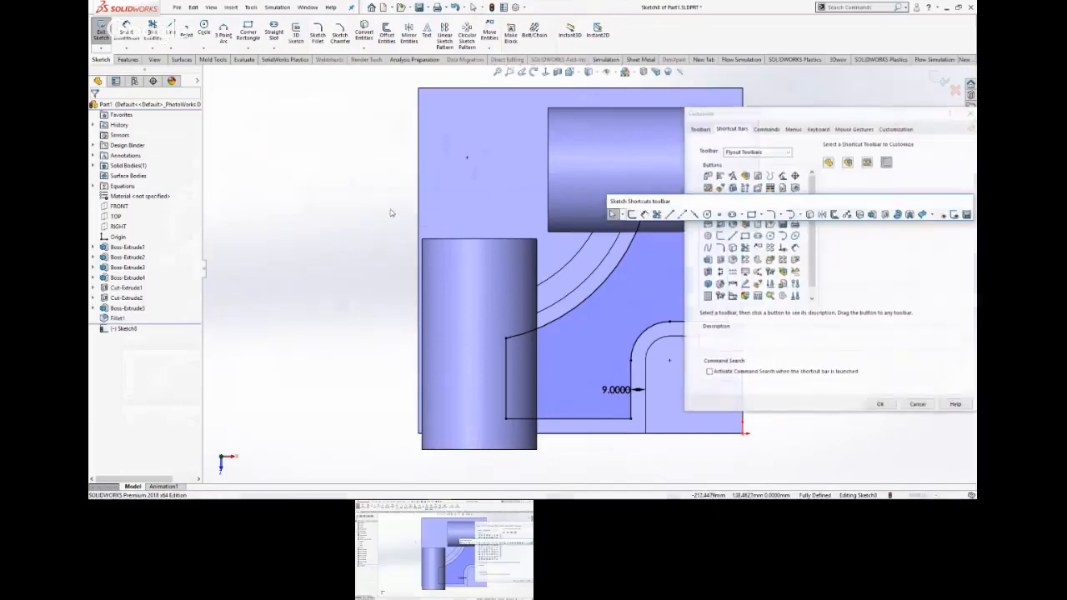
mouse_move(660, 203)
left_mouse_down()
mouse_move(256, 188)
mouse_move(291, 182)
left_mouse_up()
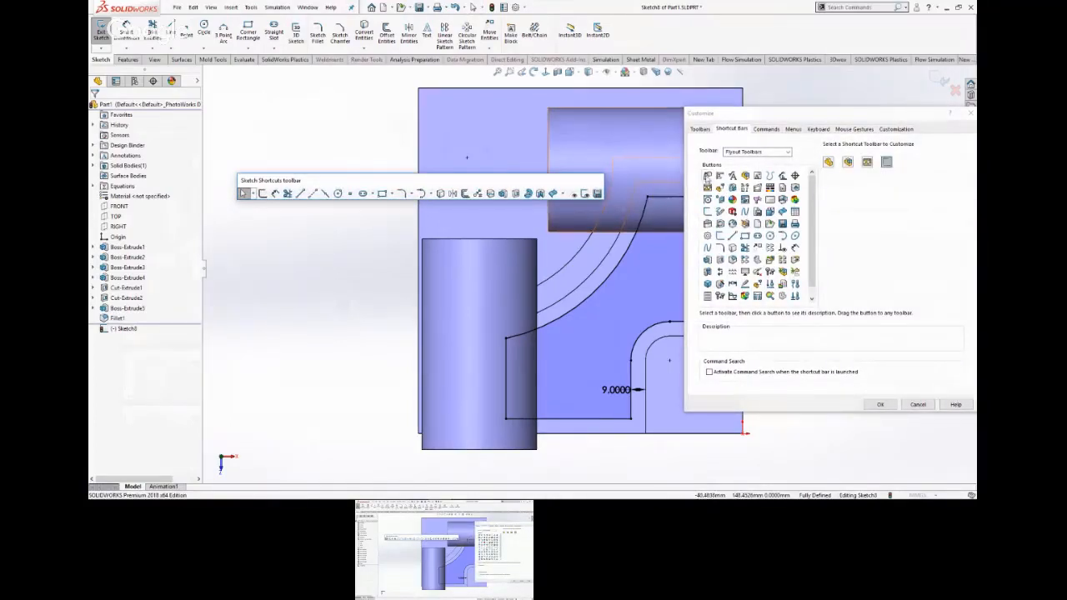
left_click(705, 176)
mouse_move(706, 175)
left_mouse_down()
mouse_move(638, 205)
mouse_move(592, 194)
left_mouse_up()
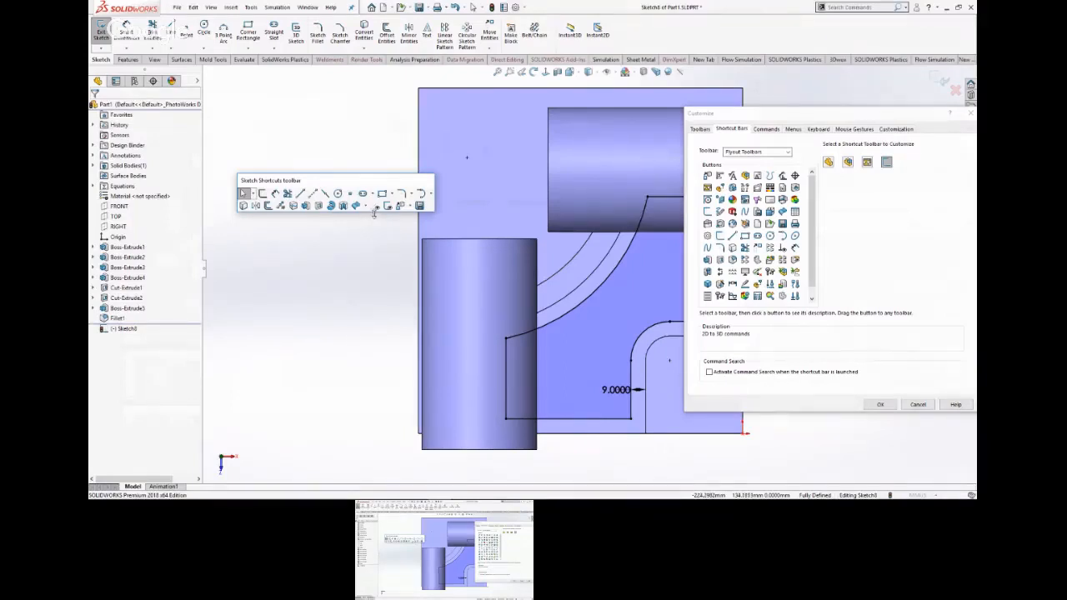
left_click_drag(373, 212, 379, 204)
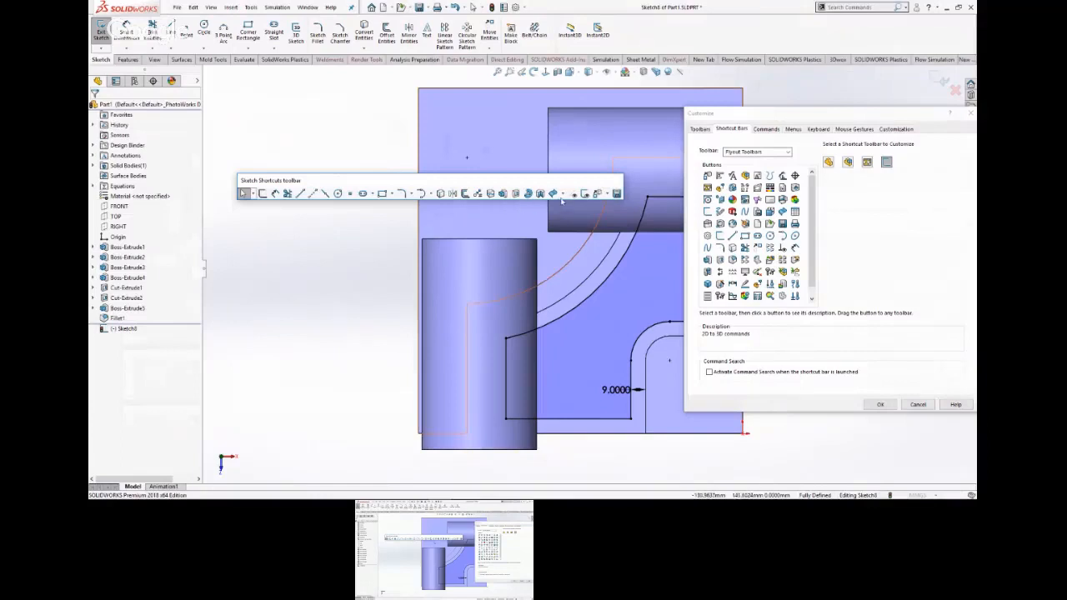
mouse_move(605, 197)
left_mouse_down()
mouse_move(452, 314)
mouse_move(388, 273)
left_mouse_up()
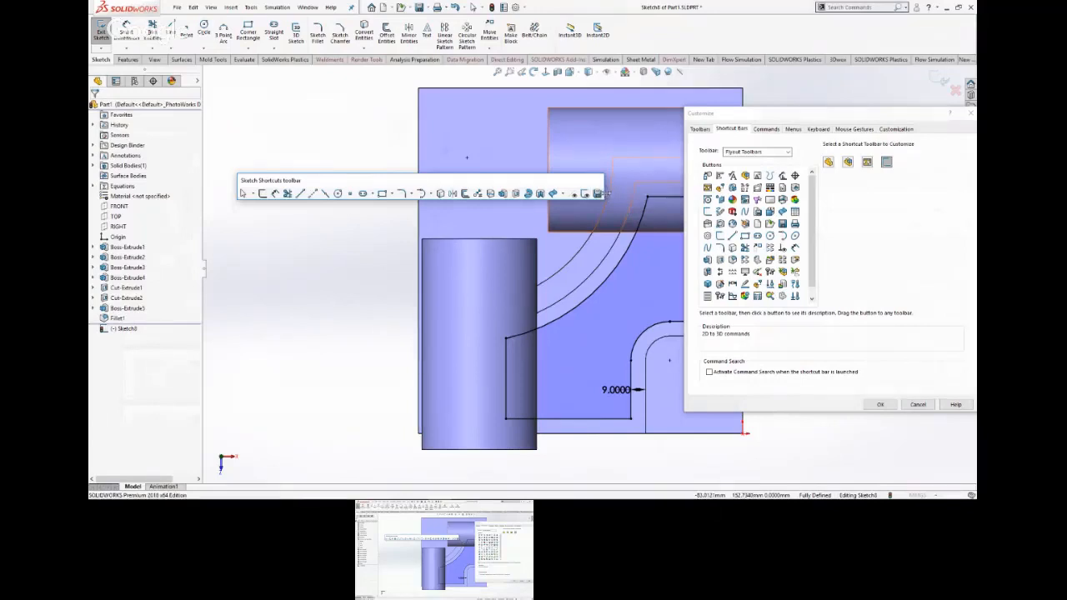
Try a narrow multi-row layout for the Sketch Shortcuts toolbar, restore the single row, and cancel the customization.
mouse_move(608, 194)
left_mouse_down()
mouse_move(367, 213)
mouse_move(301, 244)
left_mouse_up()
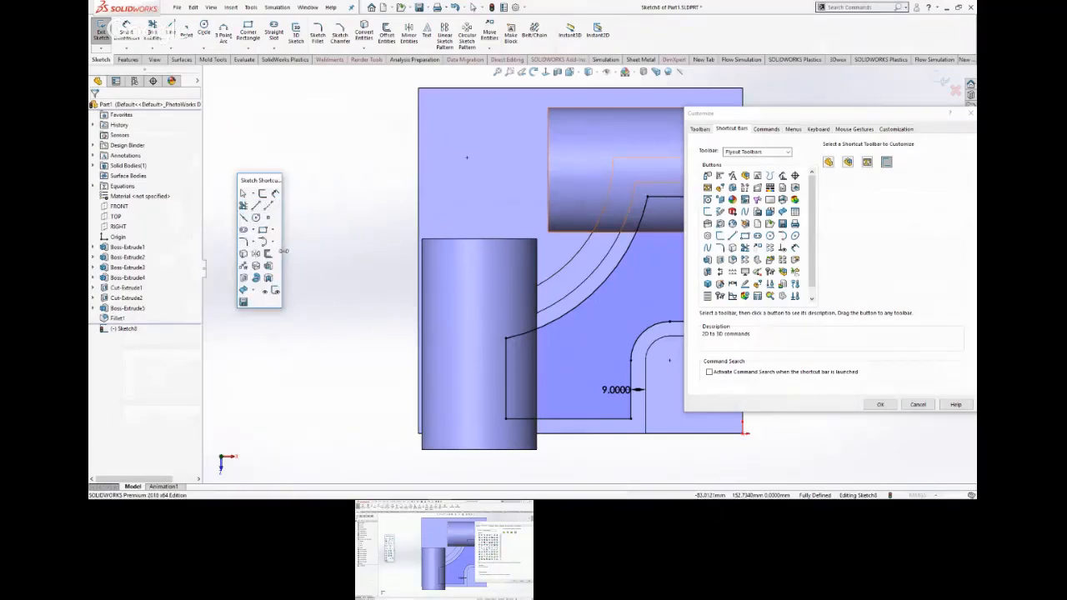
mouse_move(284, 250)
left_mouse_down()
mouse_move(395, 200)
mouse_move(607, 188)
mouse_move(661, 168)
left_mouse_up()
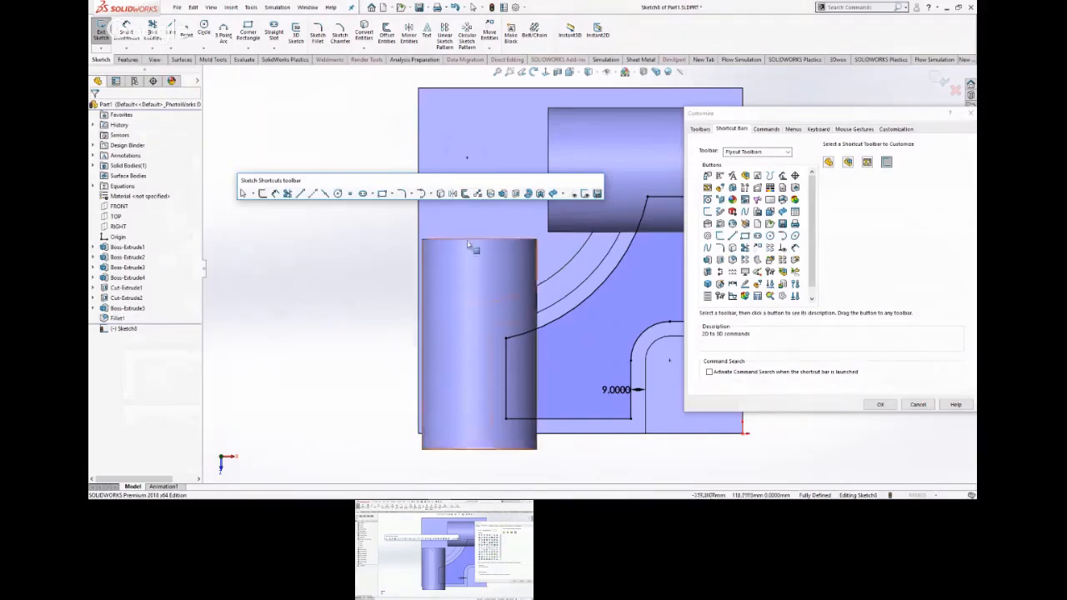
left_click(922, 405)
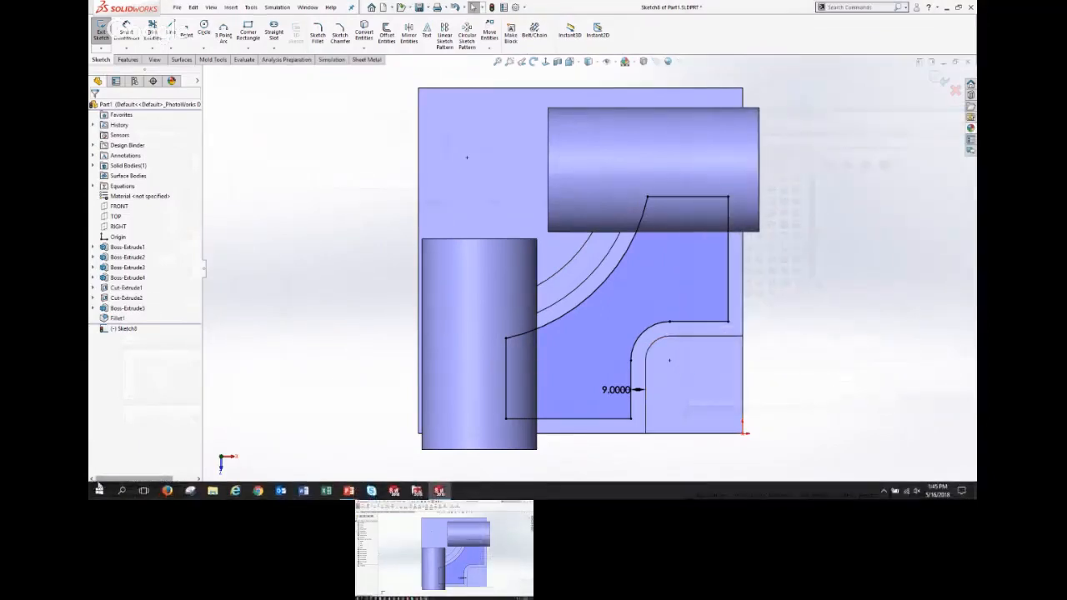
Open the Copy Settings Wizard 2018 from the SOLIDWORKS Tools 2018 programs in Windows.
left_click(99, 490)
scroll(160, 385, "down", 15)
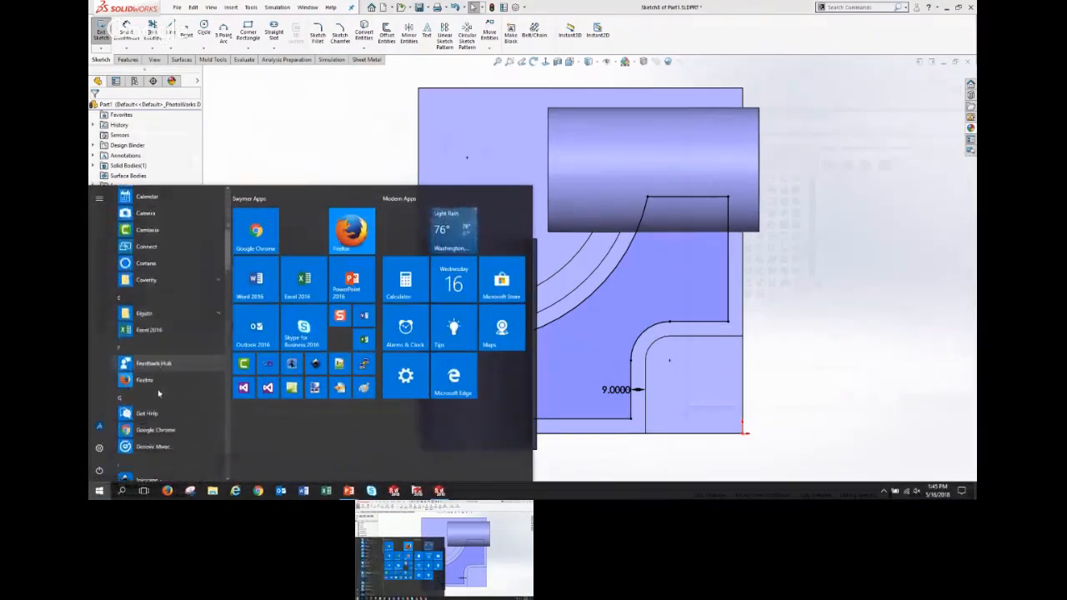
scroll(159, 385, "down", 15)
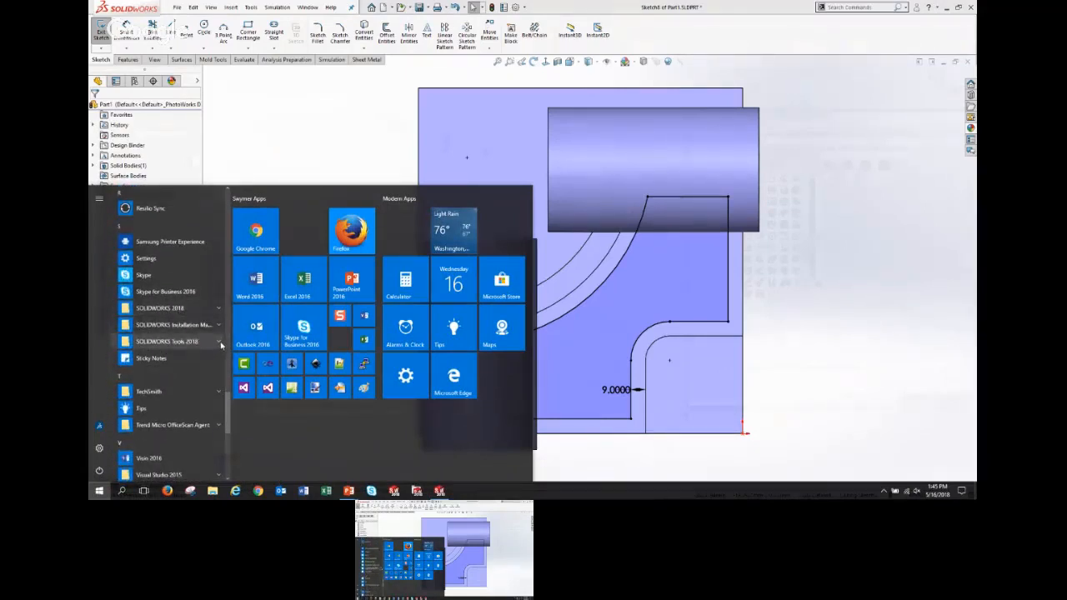
left_click(220, 344)
scroll(205, 367, "down", 1)
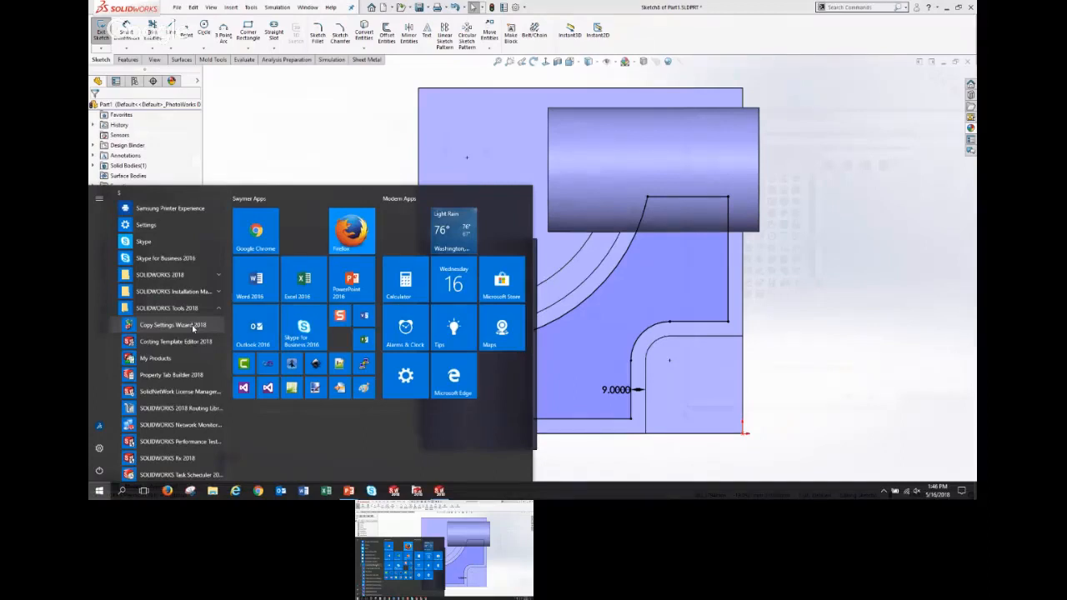
left_click(172, 325)
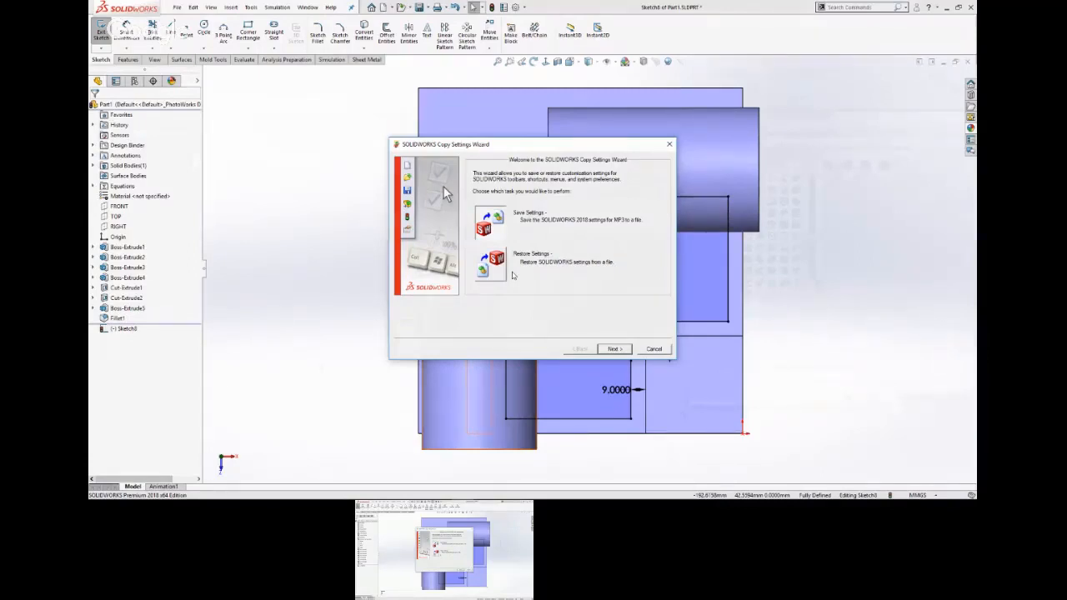
Go through saving all settings to a file with SOLIDWORKS still running, and cancel the Copy Settings Wizard.
left_click(621, 353)
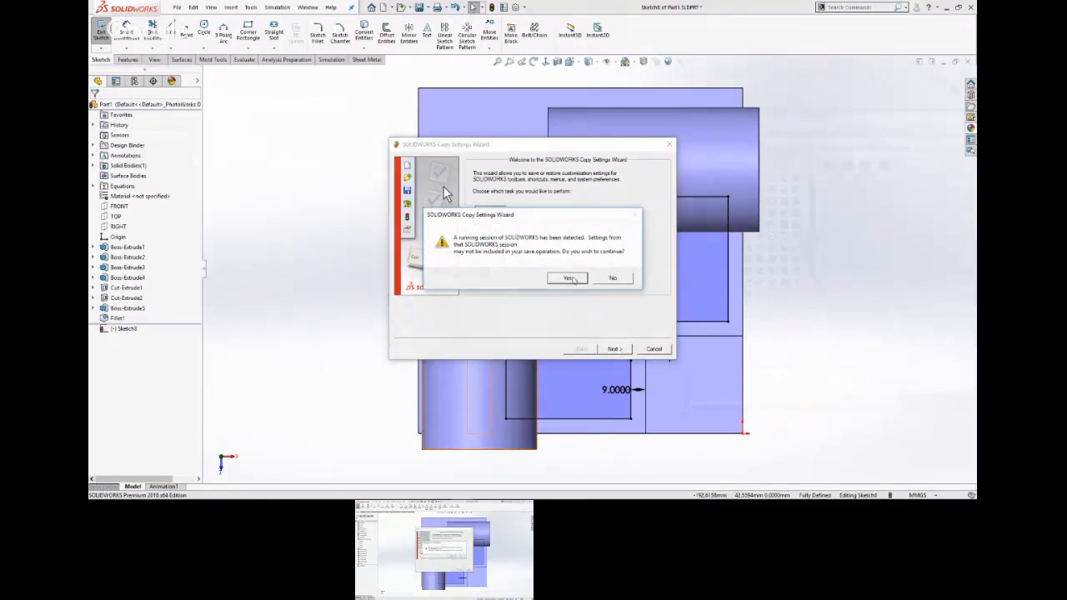
left_click(576, 283)
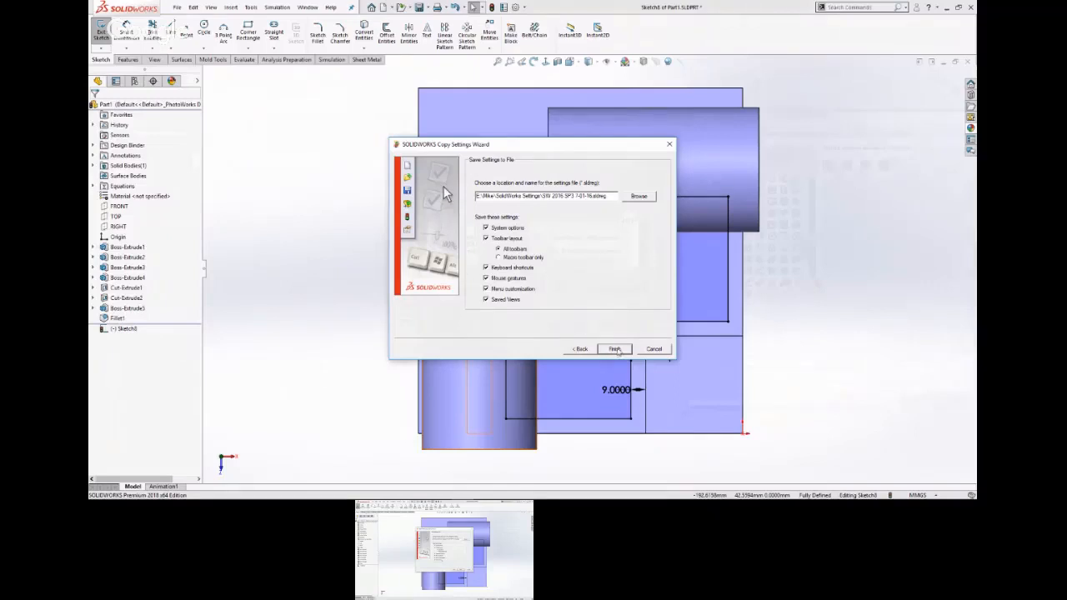
left_click(615, 350)
left_click(613, 278)
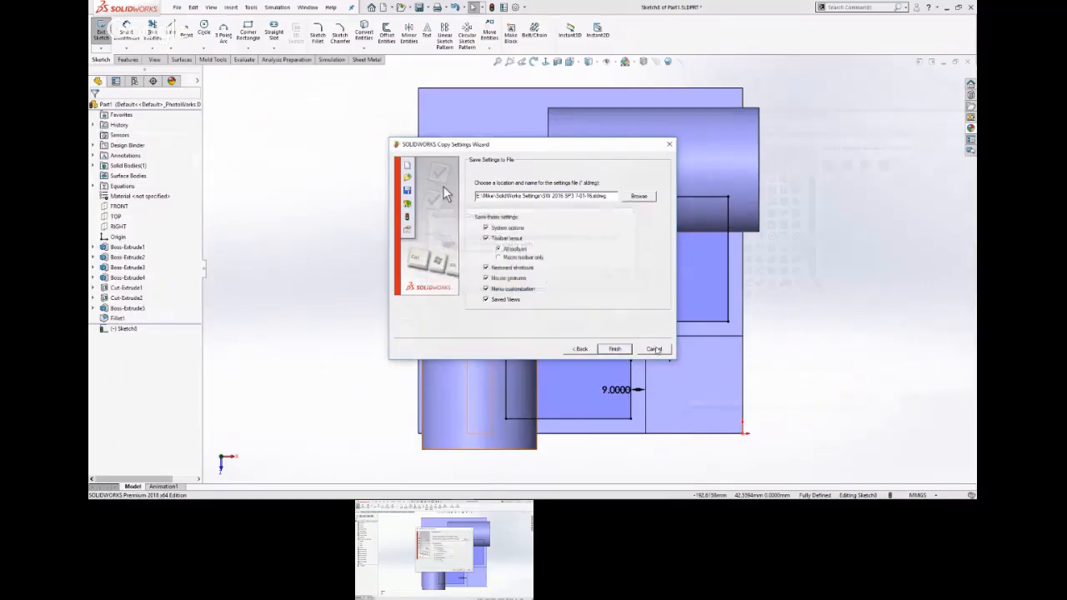
left_click(655, 349)
left_click(586, 279)
left_click(654, 349)
left_click(539, 278)
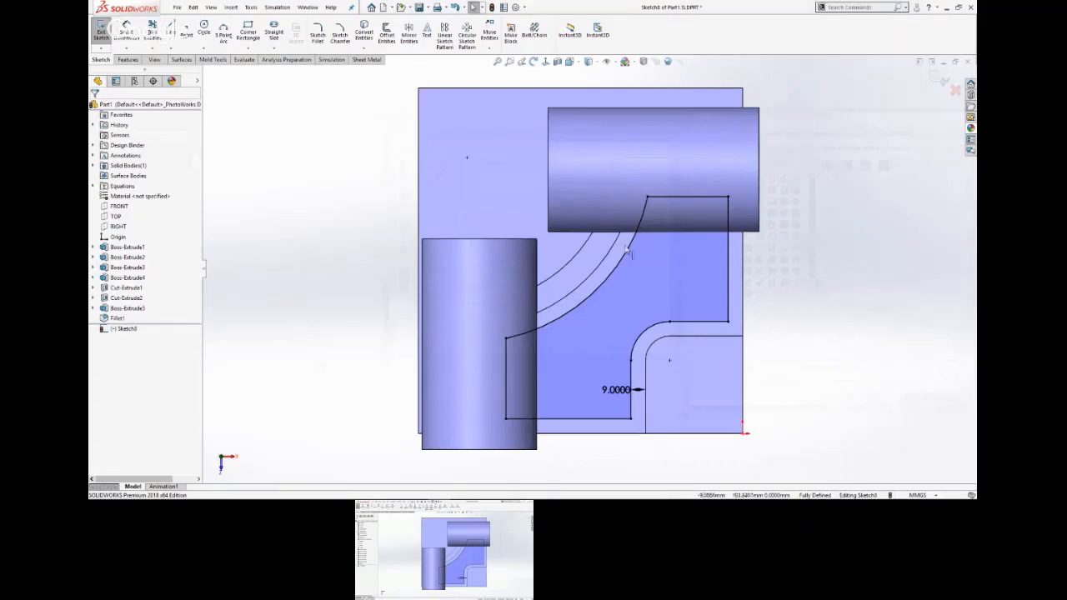
Round the six sharp corners of the offset pocket outline with 10 mm sketch fillets.
key("s")
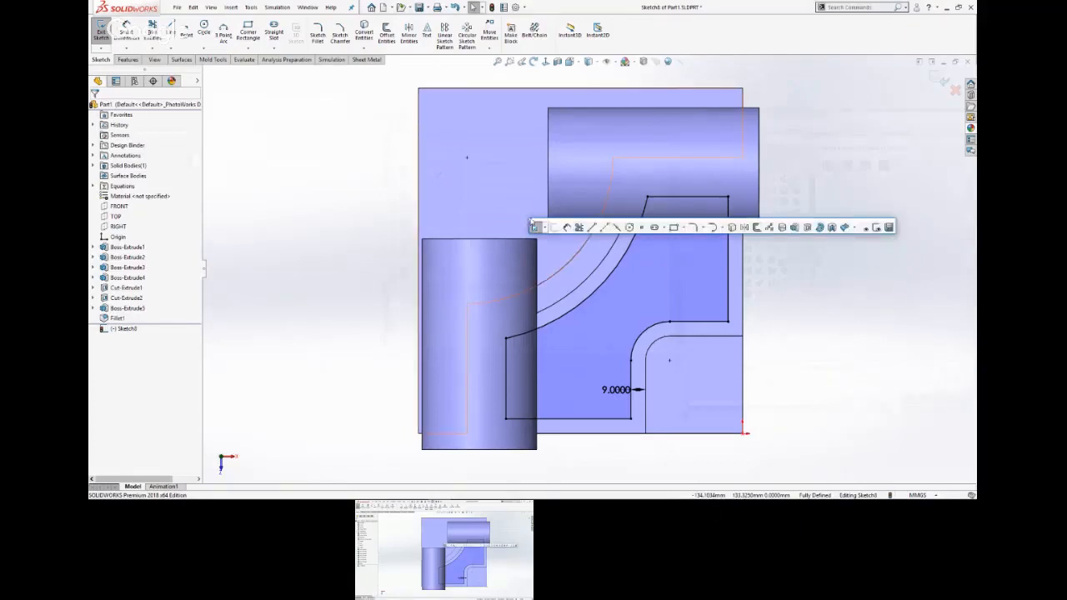
left_click(695, 227)
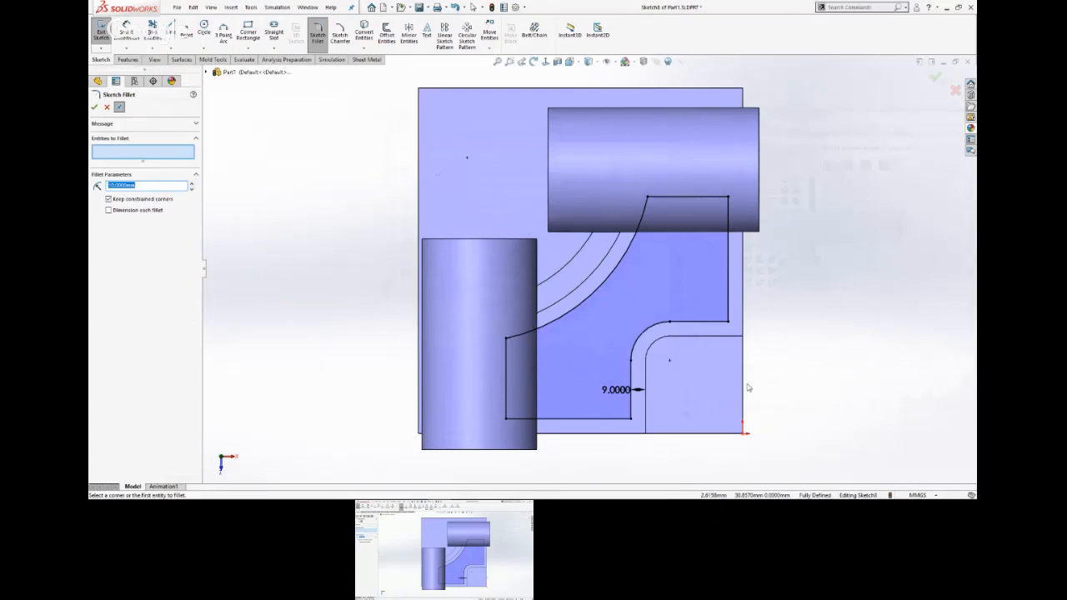
left_click(649, 200)
left_click(728, 199)
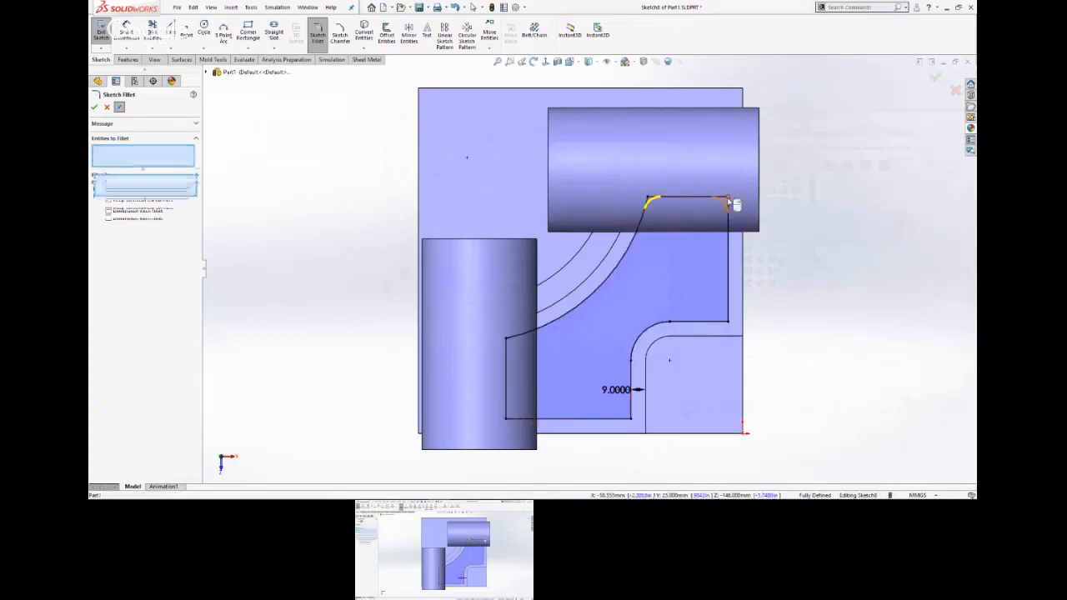
left_click(633, 418)
left_click(506, 417)
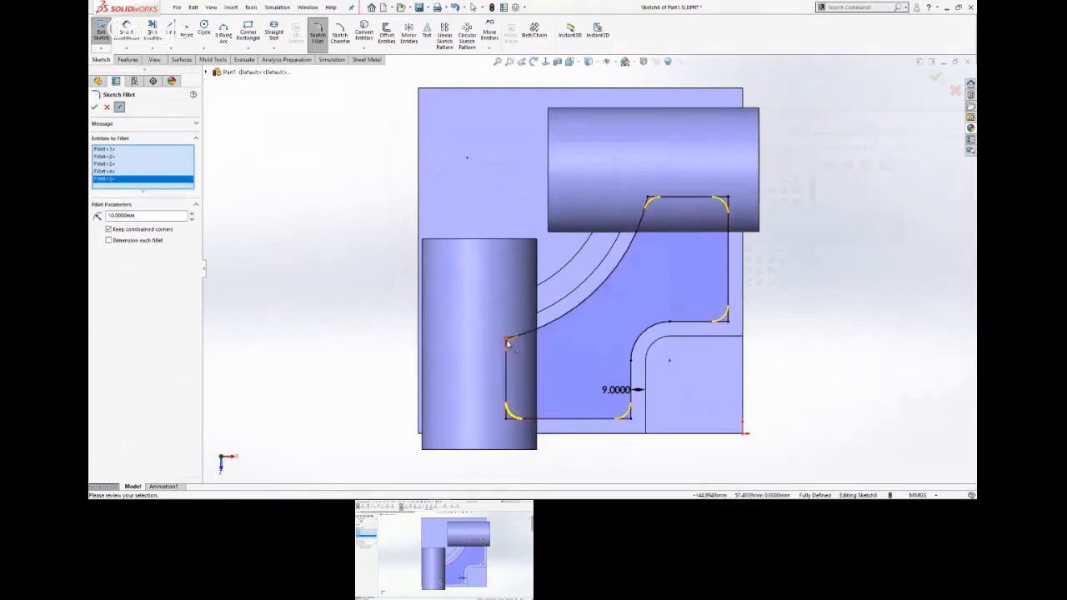
left_click(510, 343)
key("Return")
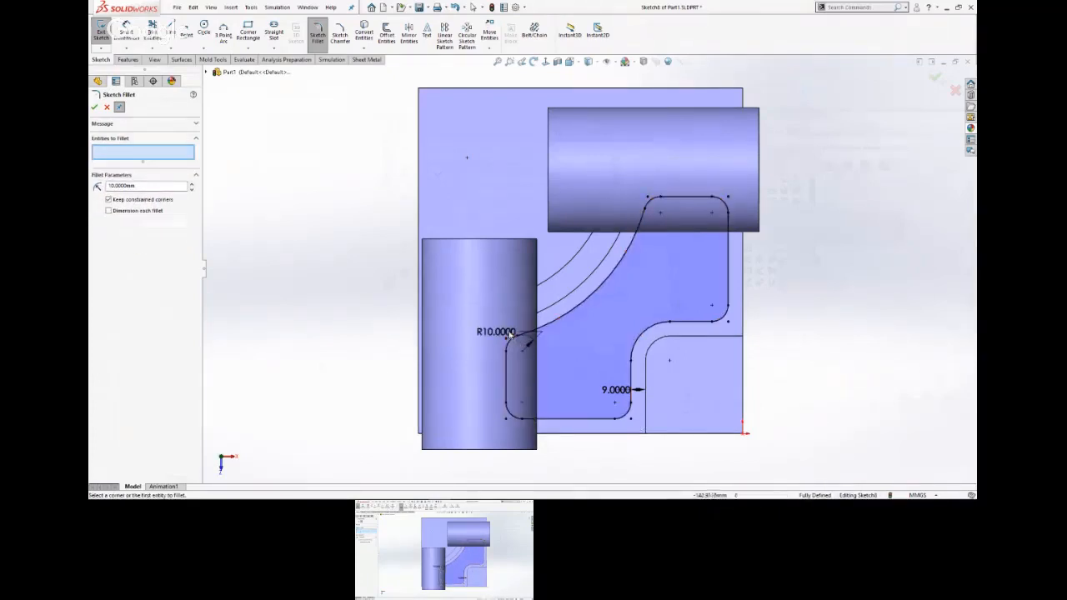
left_click(935, 76)
Reposition the fillet radius dimension outside the part and the 9 mm offset dimension within the pocket outline.
left_click_drag(500, 337, 407, 314)
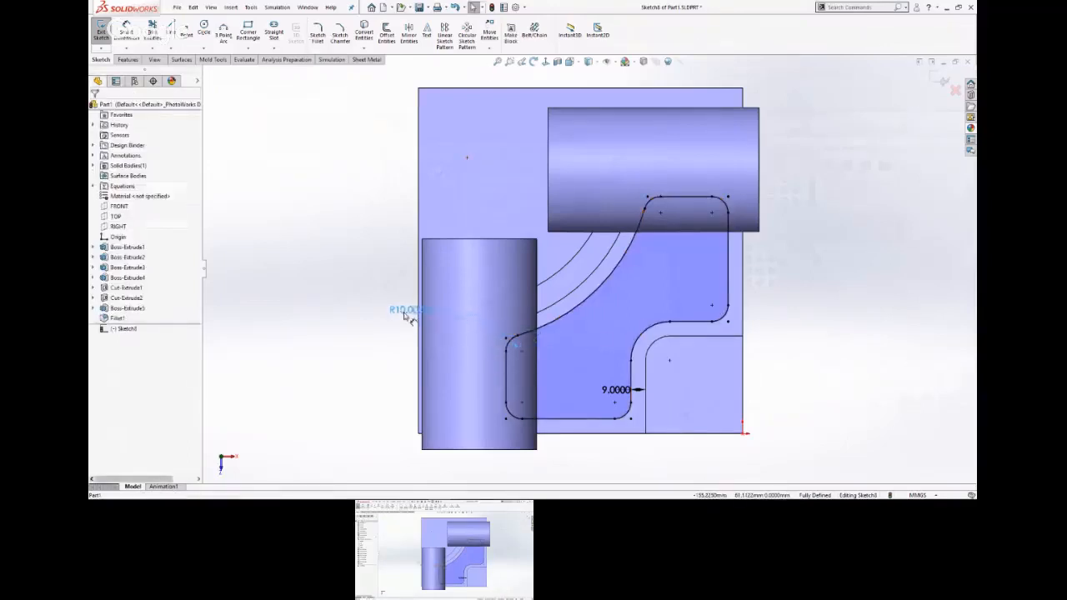
left_click(354, 332)
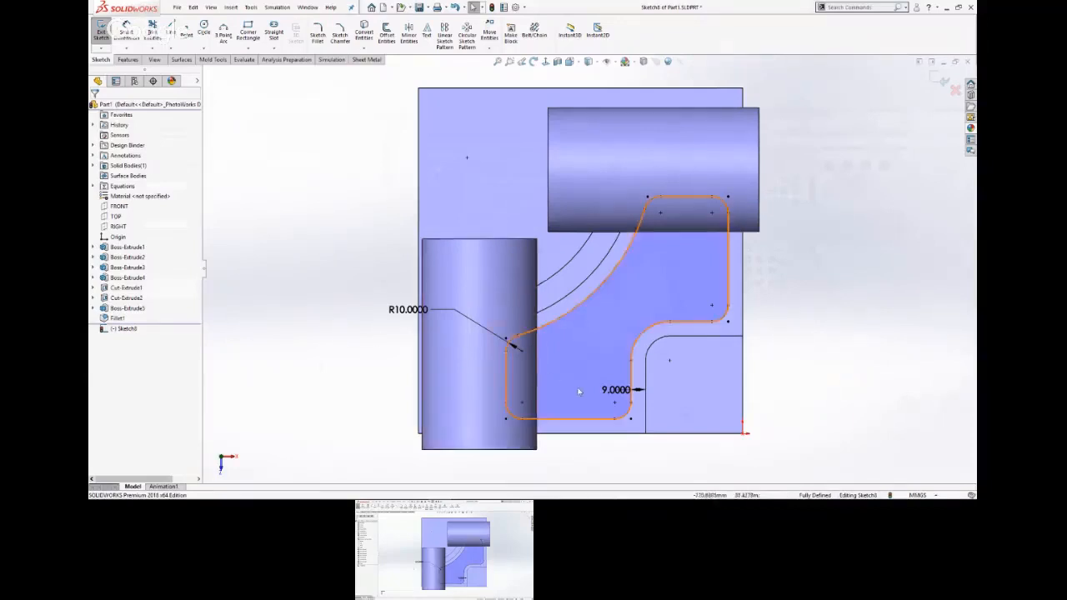
left_click_drag(614, 394, 594, 369)
left_click(782, 339)
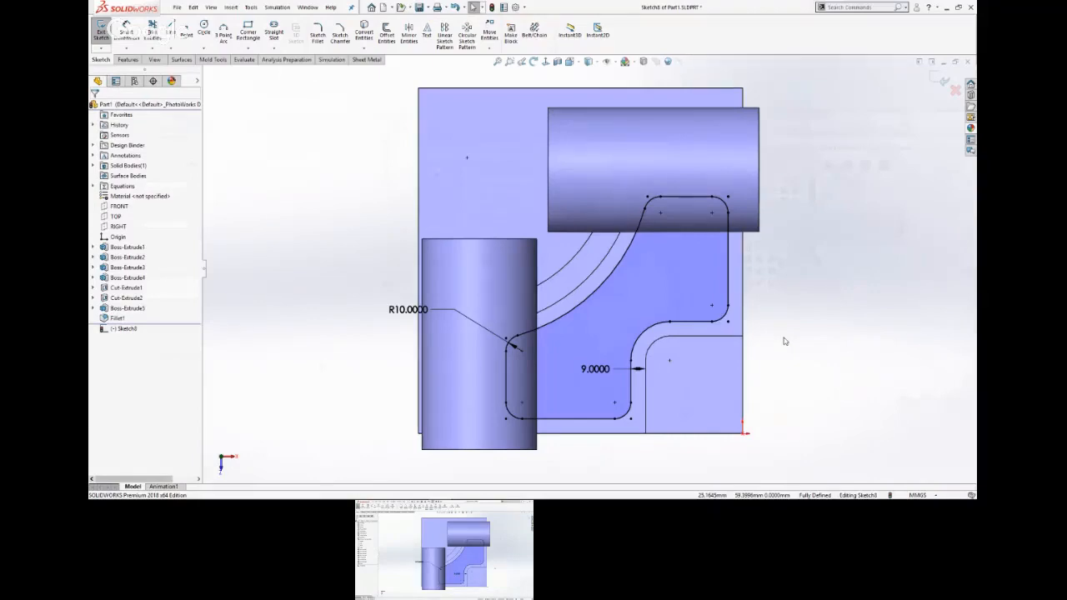
Check the pocket's details on the Part Model Creation slide in PowerPoint and return to the SOLIDWORKS sketch.
key("alt+Tab")
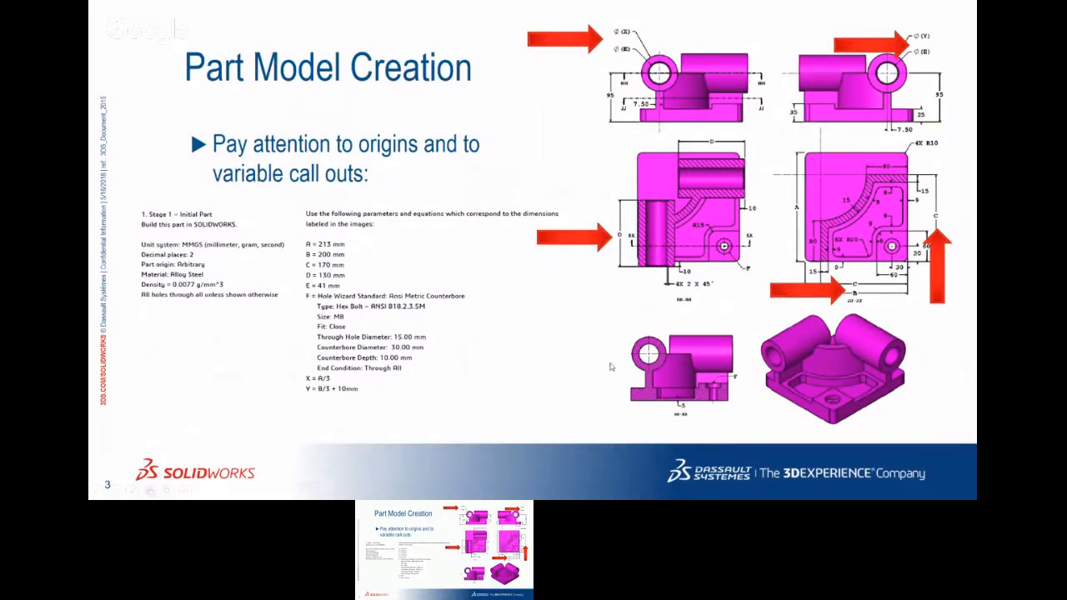
key("super+Tab")
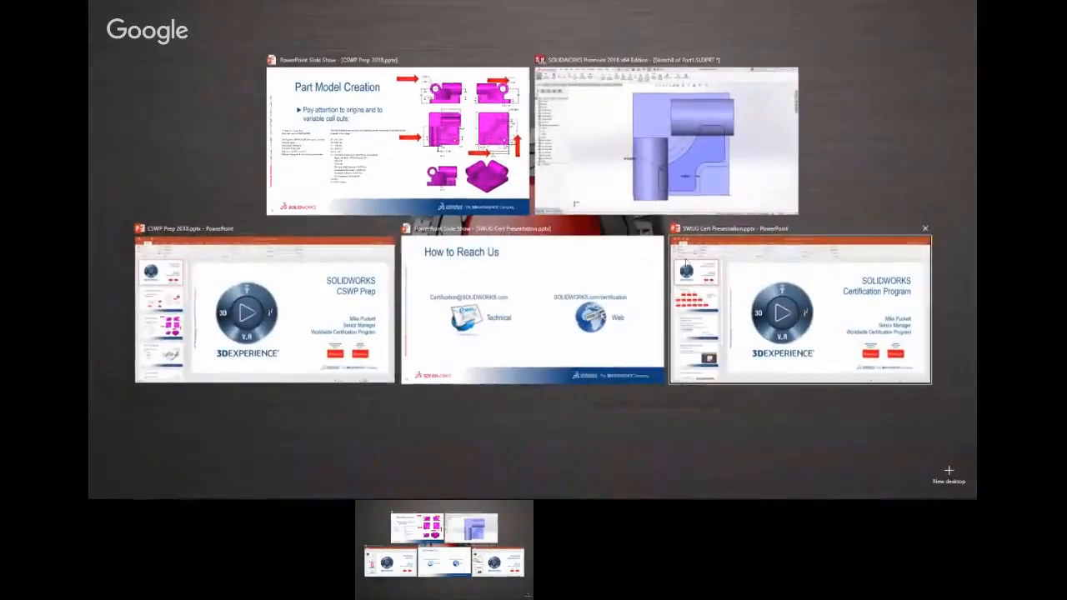
left_click(714, 180)
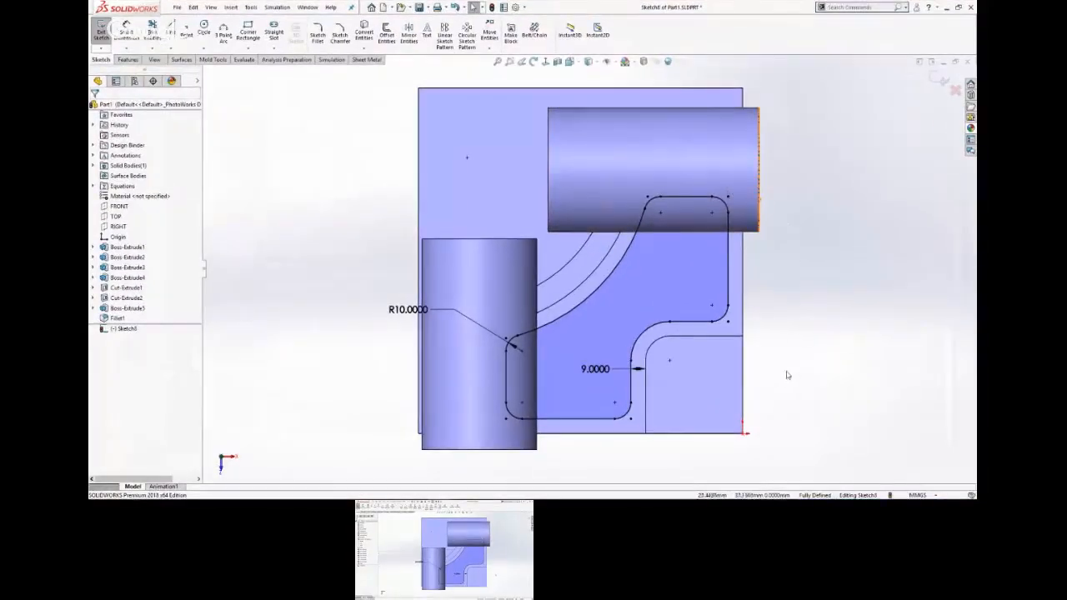
Cut the filleted pocket outline into the base plate with a blind Extruded Cut and save the part.
mouse_move(788, 375)
middle_mouse_down()
mouse_move(816, 248)
mouse_move(750, 258)
middle_mouse_up()
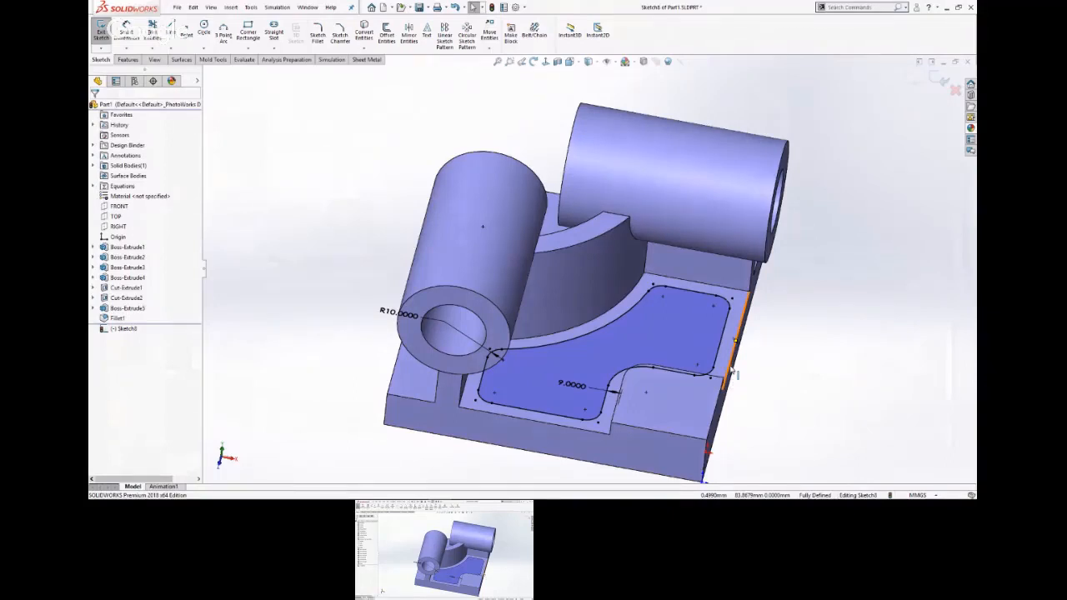
key("z")
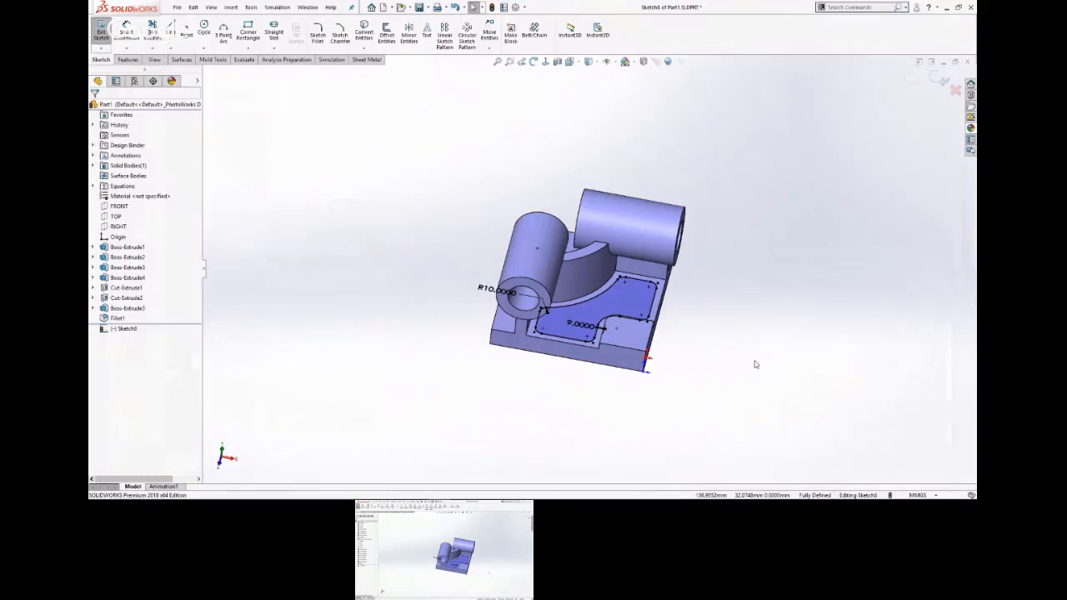
scroll(575, 388, "down", 3)
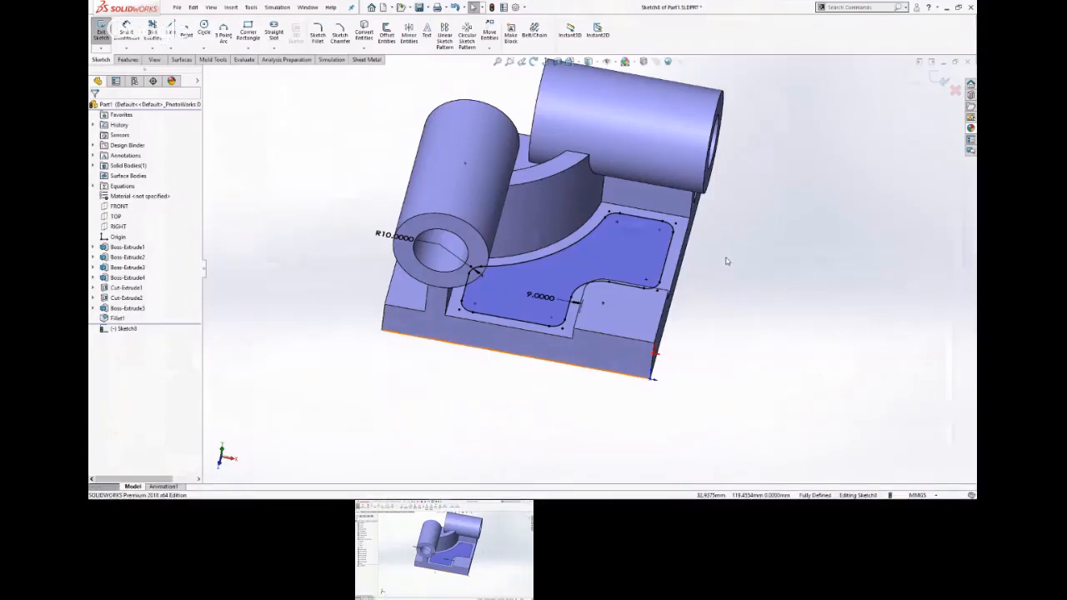
key("s")
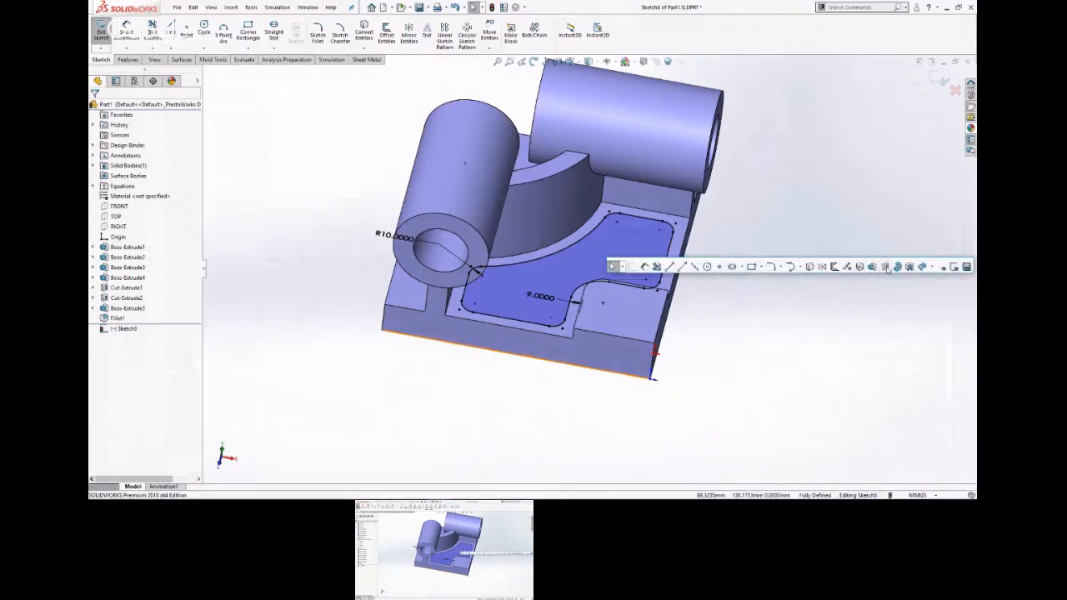
left_click(882, 265)
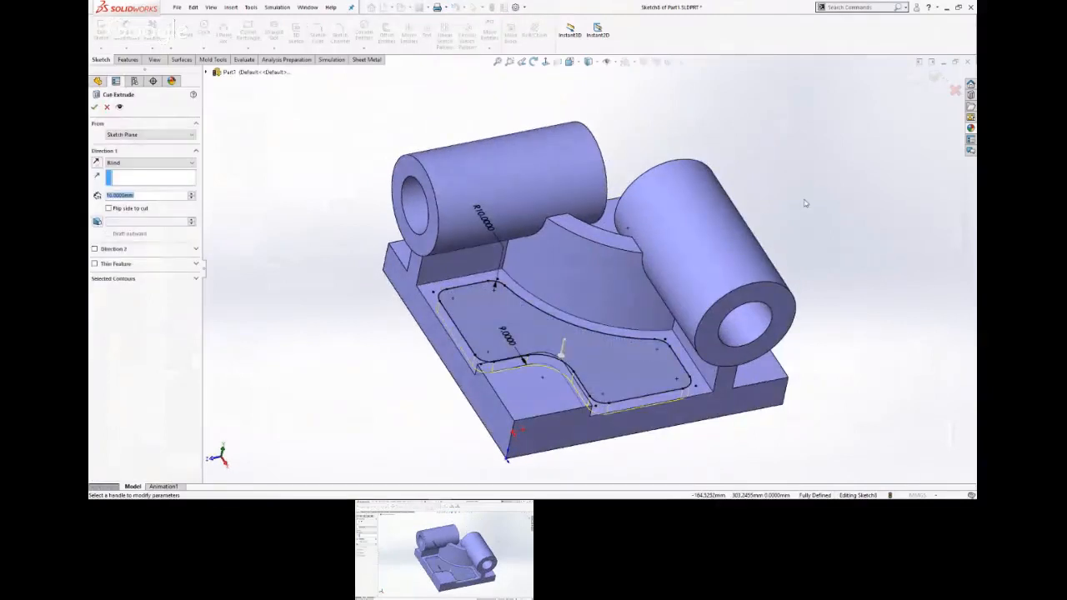
key("Return")
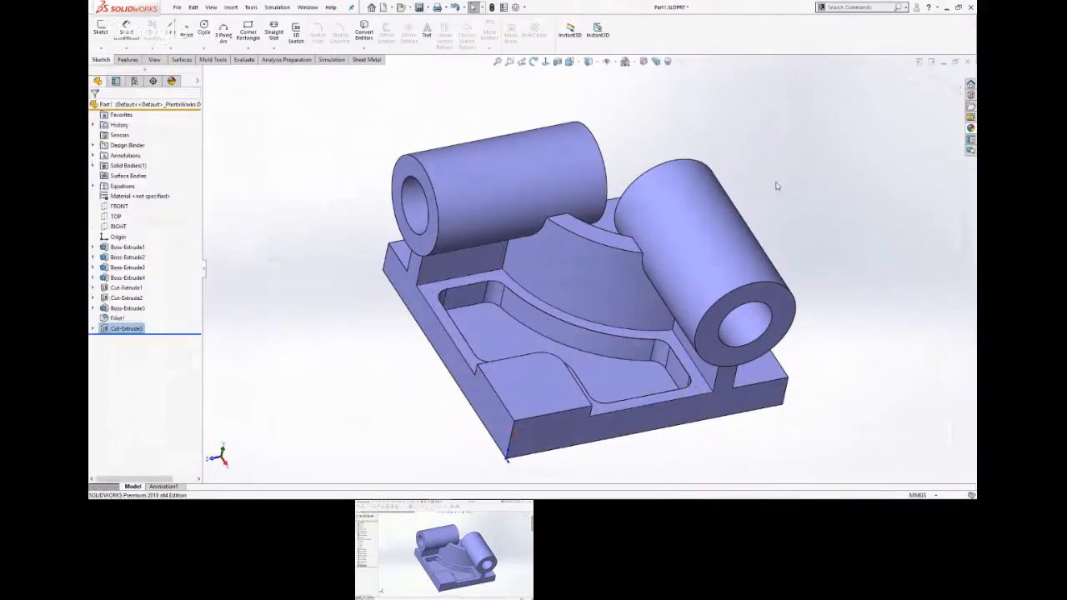
left_click(804, 165)
left_click(419, 8)
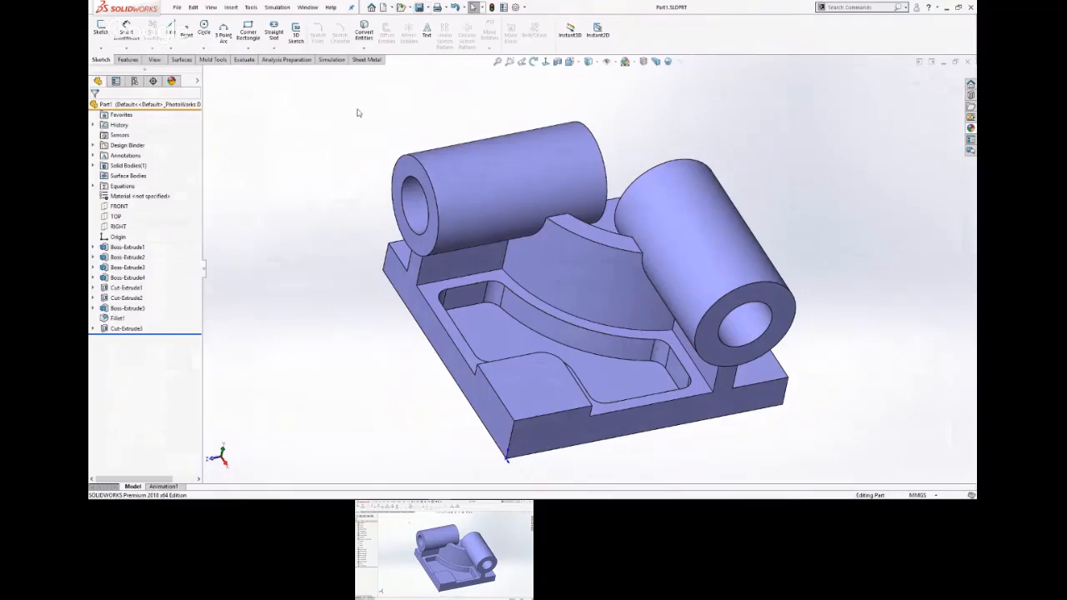
Review the counterbore hole specifications on the PowerPoint slide and return to the SOLIDWORKS part.
key("super+Tab")
left_click(667, 152)
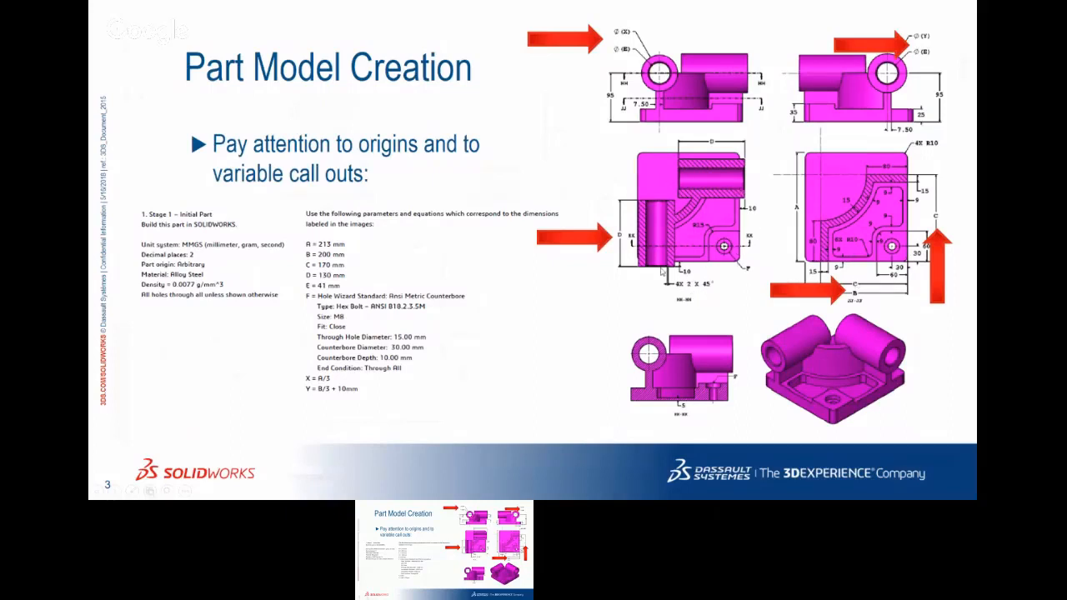
key("super+Tab")
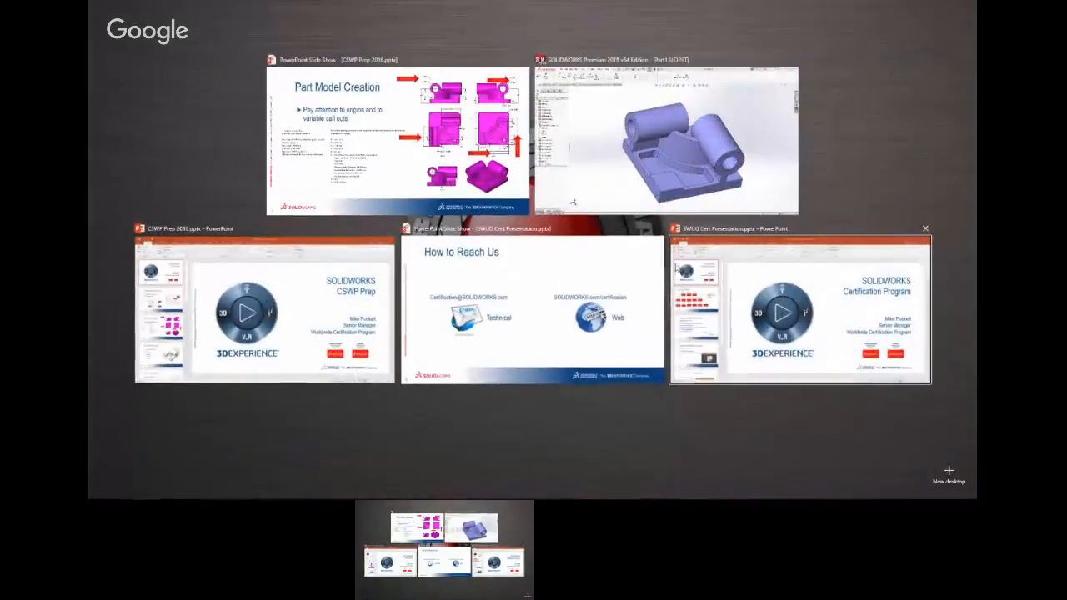
left_click(654, 170)
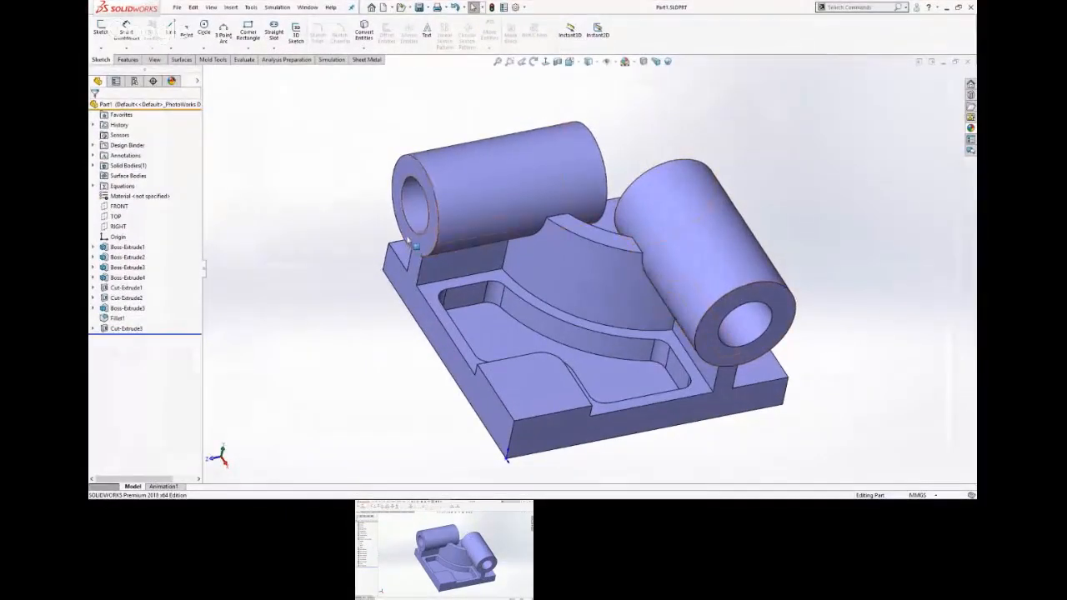
Start a Hole Wizard counterbore hole on the top face of the raised corner pad.
scroll(534, 267, "down", 3)
middle_click_drag(500, 305, 608, 296)
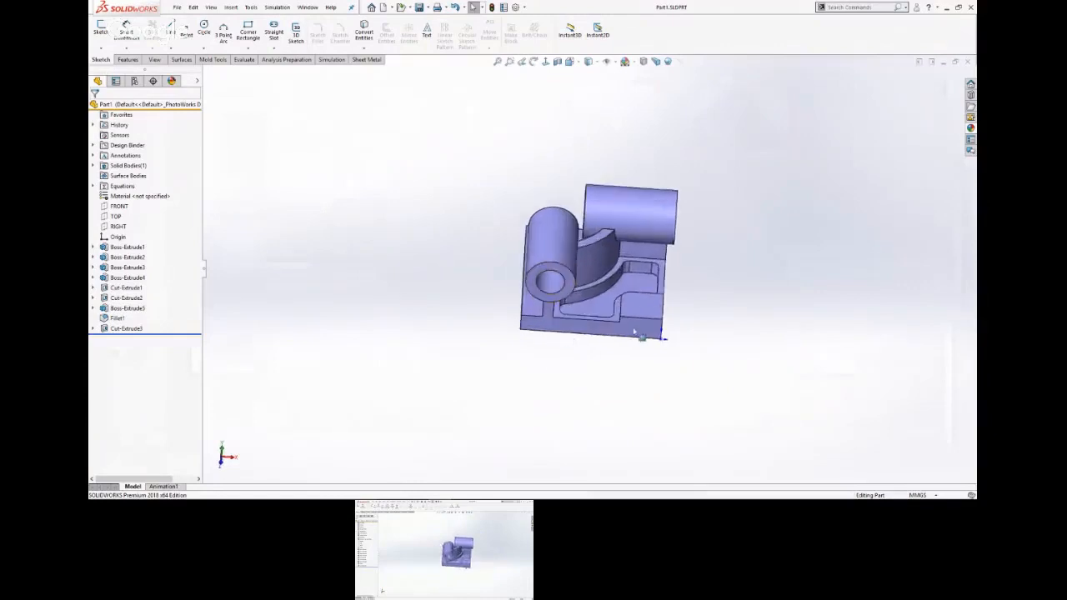
scroll(639, 332, "down", 6)
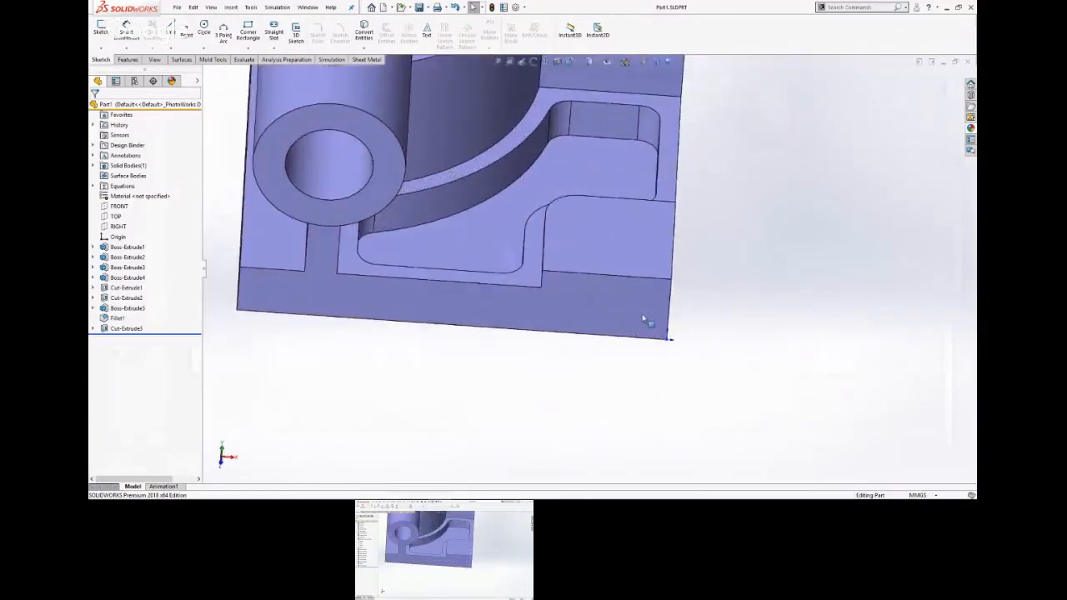
left_click(618, 239)
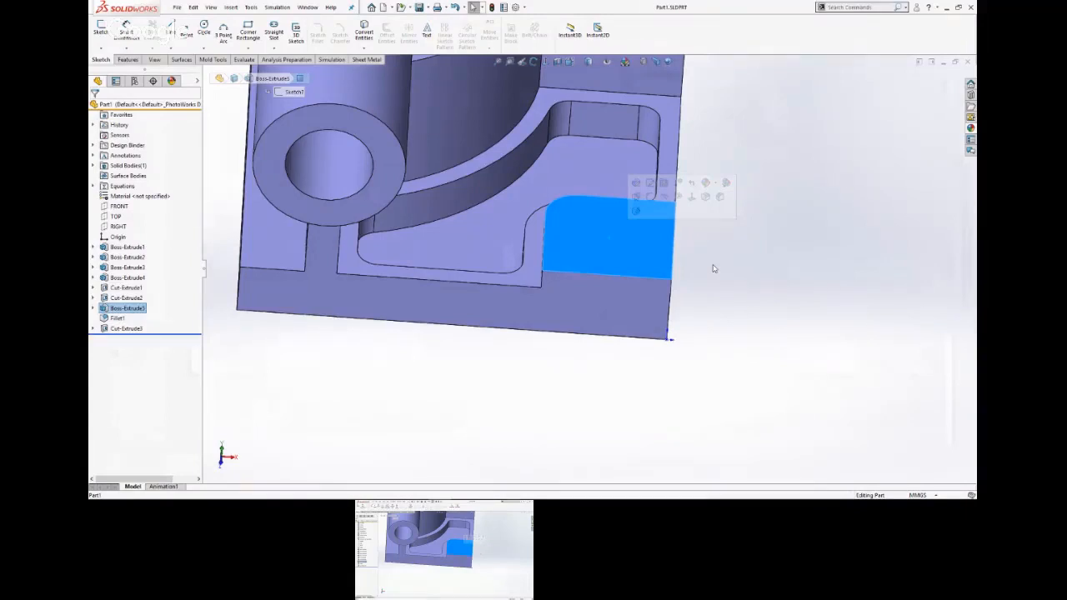
left_click(713, 269)
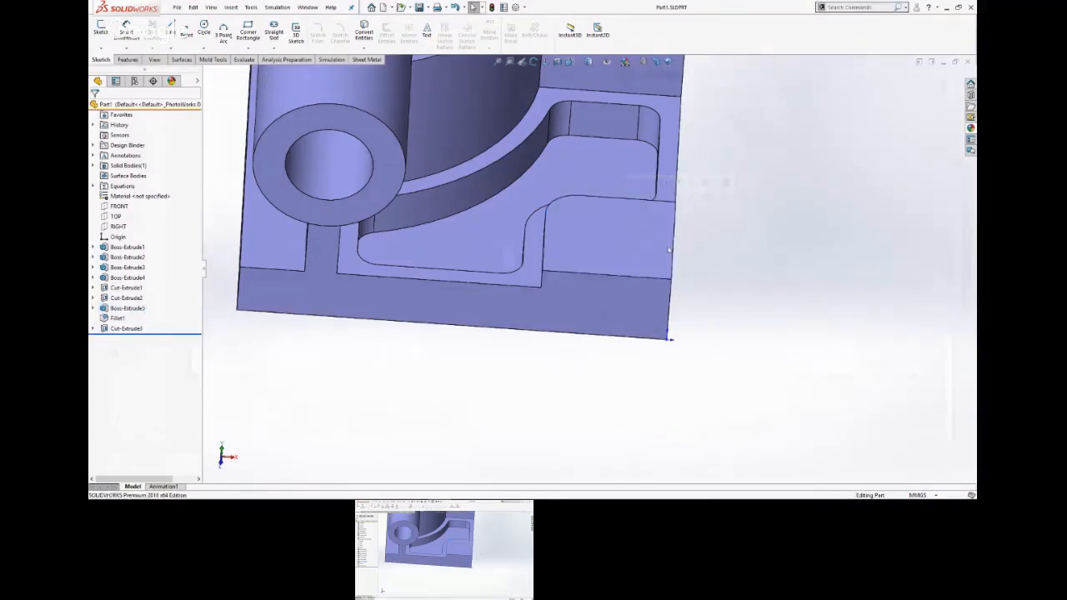
left_click(610, 241)
key("s")
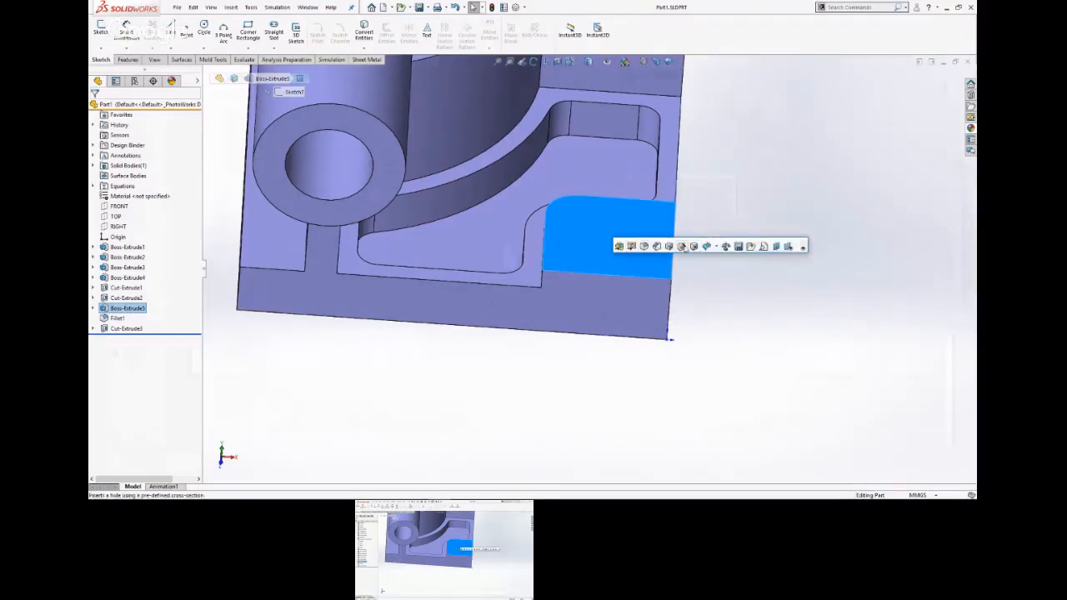
left_click(682, 246)
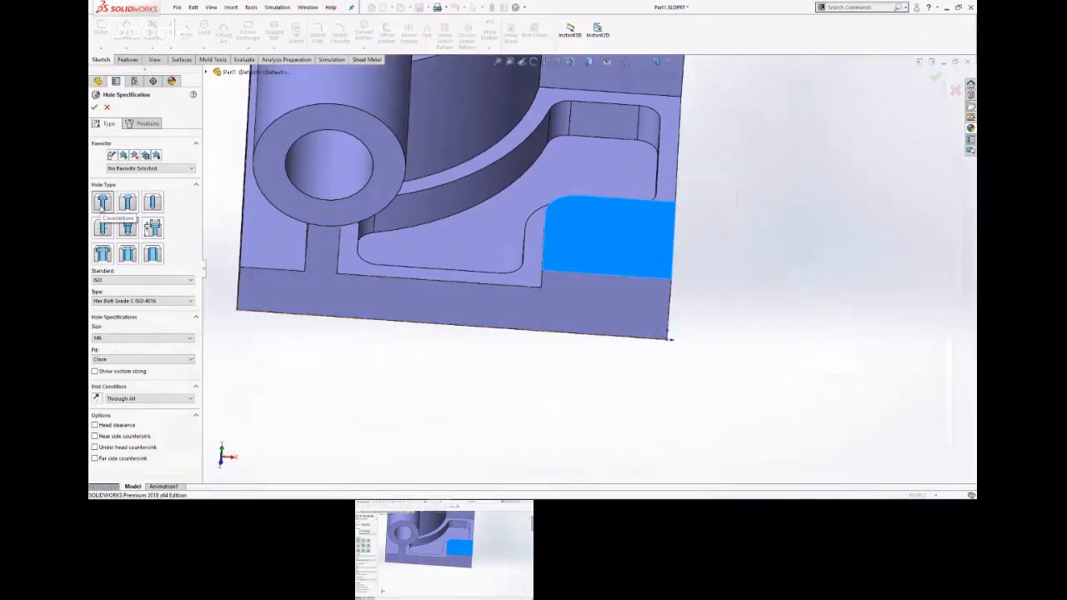
Specify the counterbore as an ANSI Metric hex bolt hole of size M8.
left_click(175, 281)
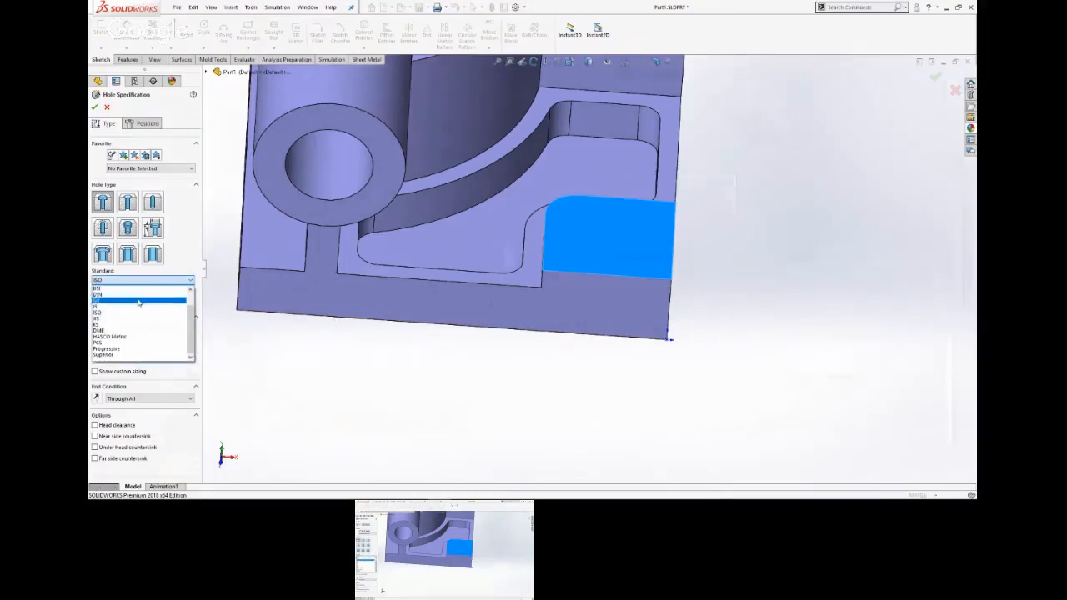
scroll(126, 302, "up", 3)
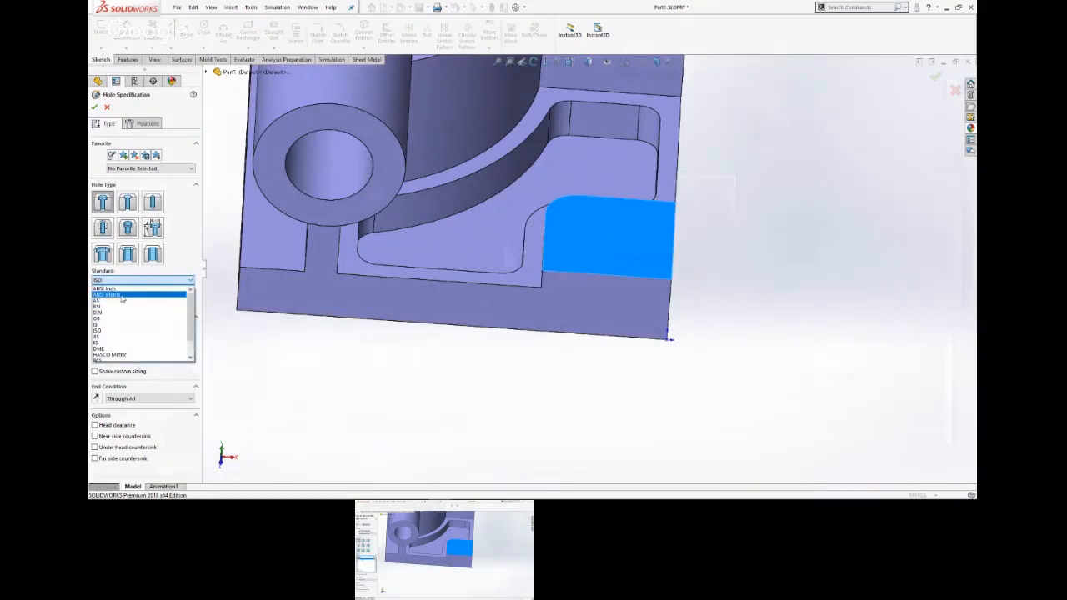
left_click(123, 295)
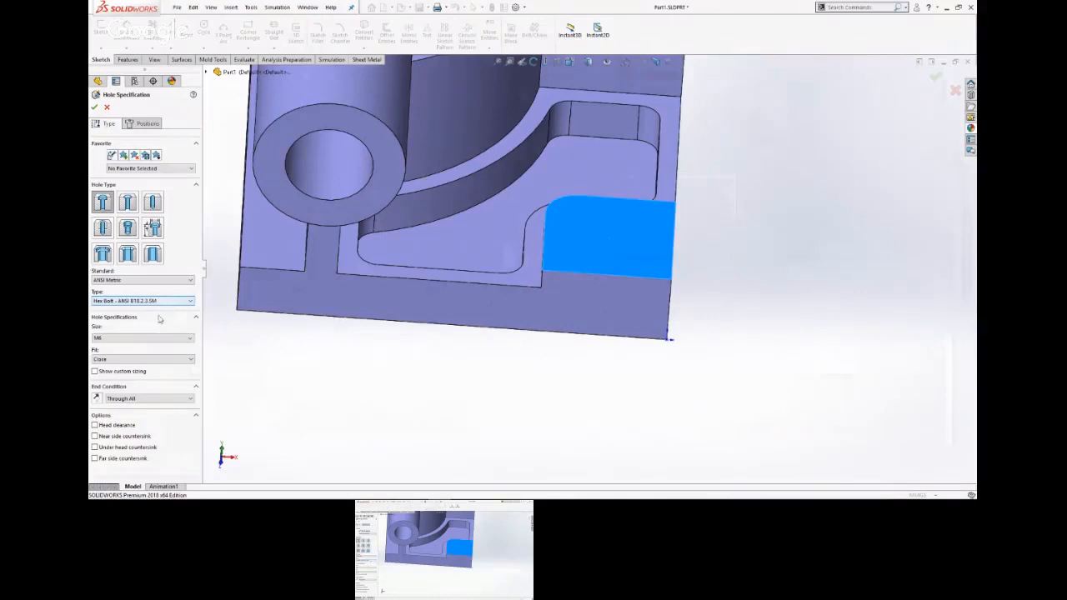
left_click(171, 338)
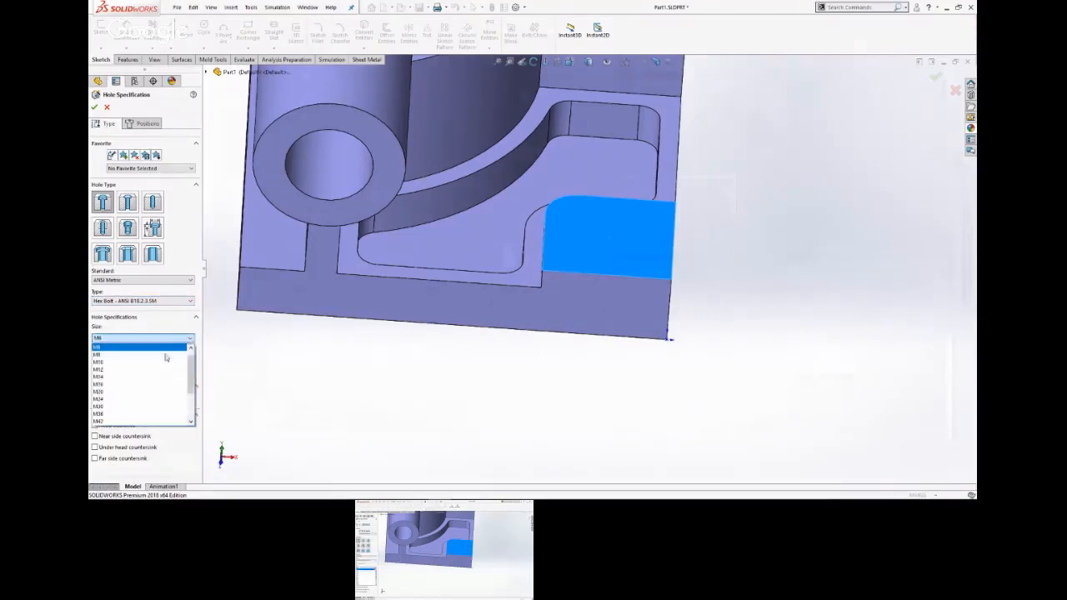
left_click(116, 355)
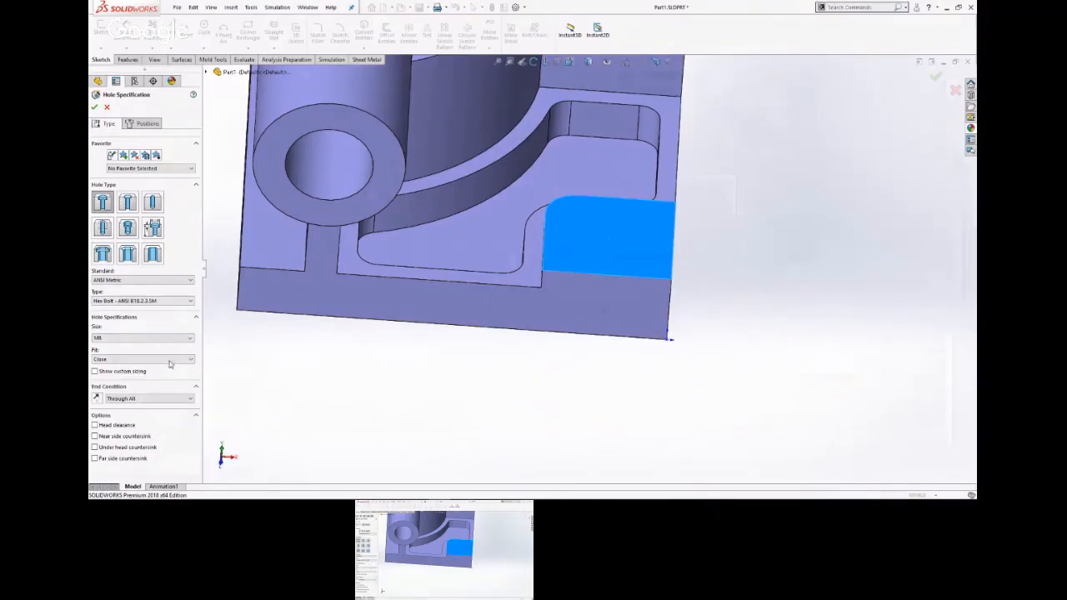
Enable custom sizing and set the through hole diameter to 15 mm and the counterbore diameter to 30 mm.
left_click(95, 372)
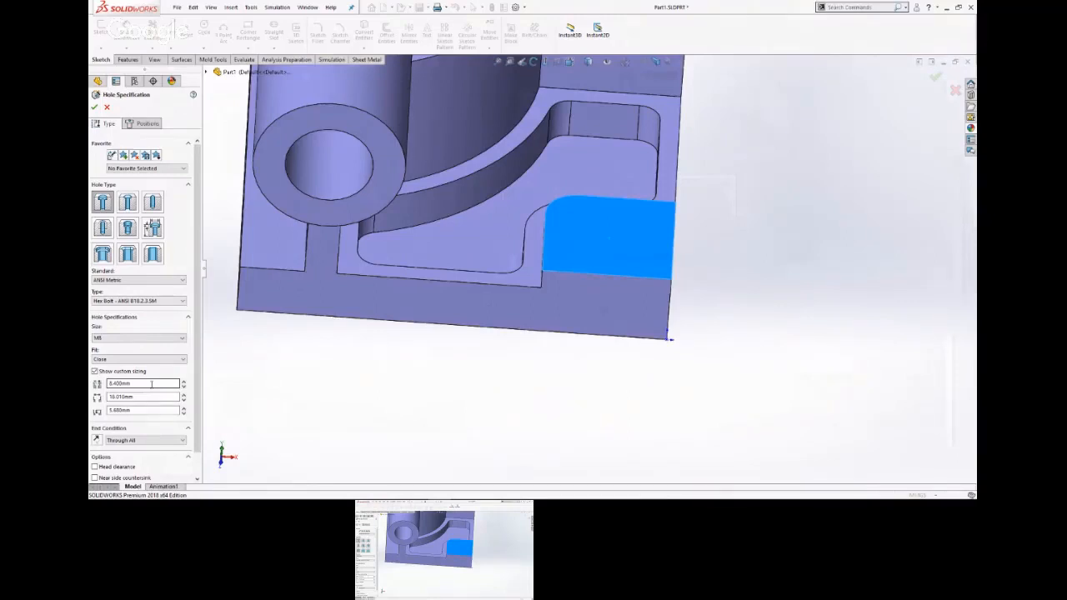
double_click(151, 383)
type("9")
type("5")
key("Return")
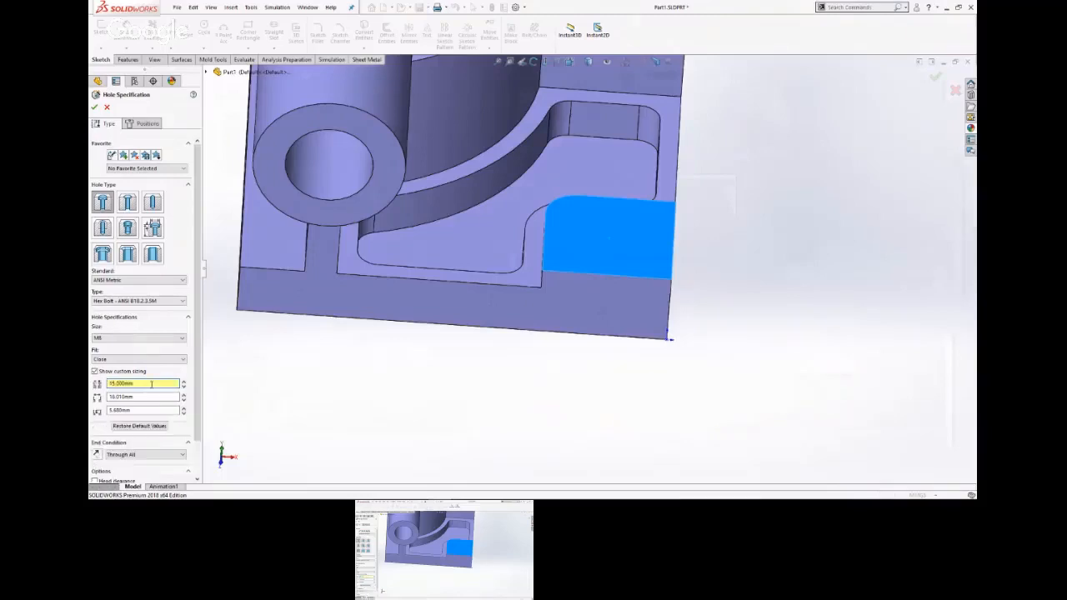
double_click(143, 397)
type("20")
key("Return")
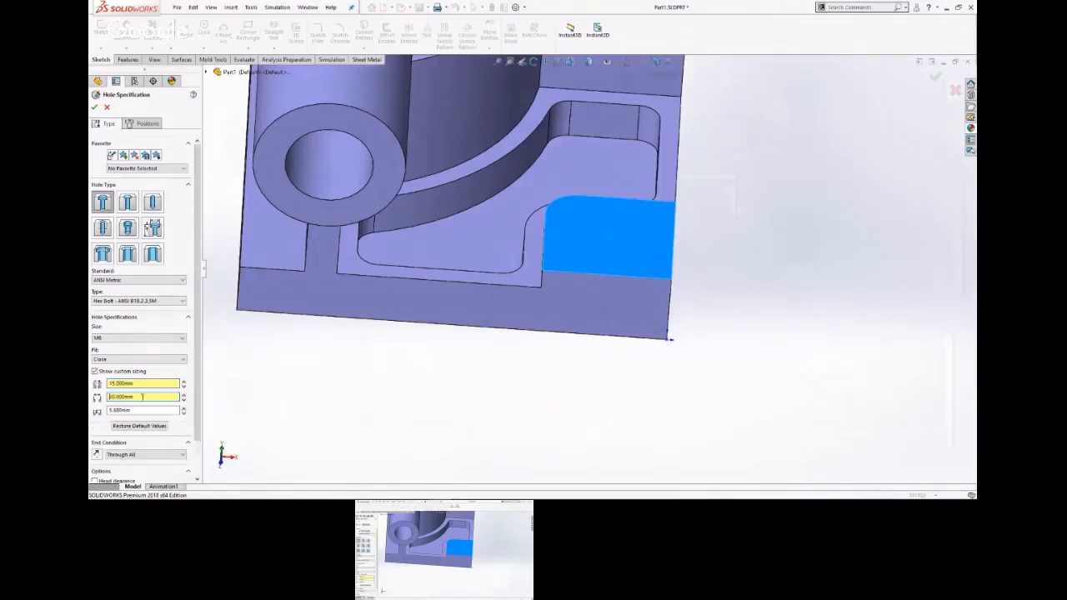
Set the counterbore depth to 10 mm and check the end condition and remaining options of the hole specification.
double_click(144, 409)
type("10")
key("Return")
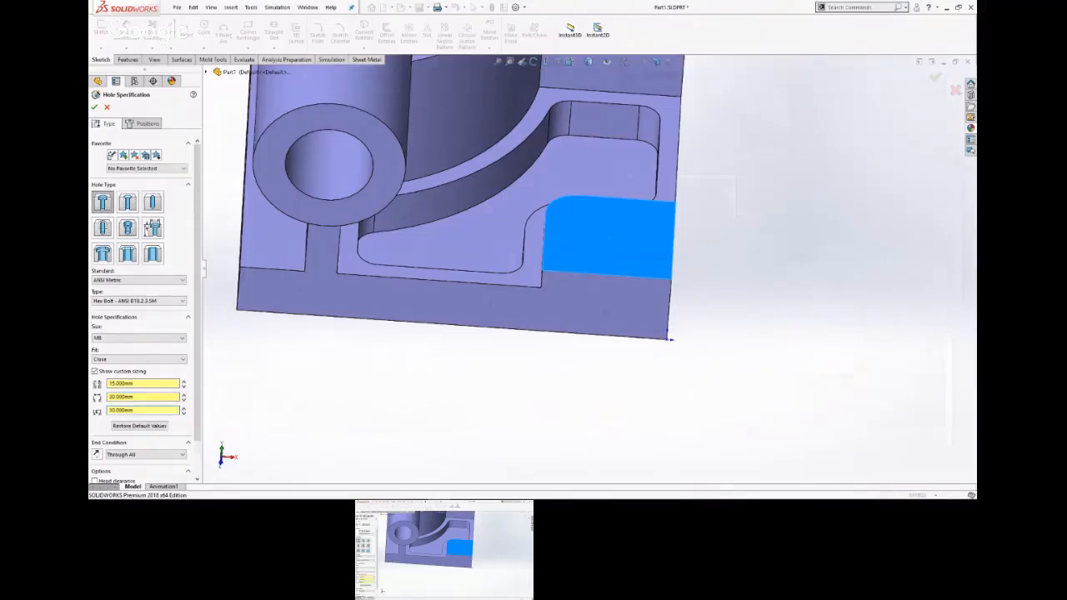
scroll(153, 409, "down", 1)
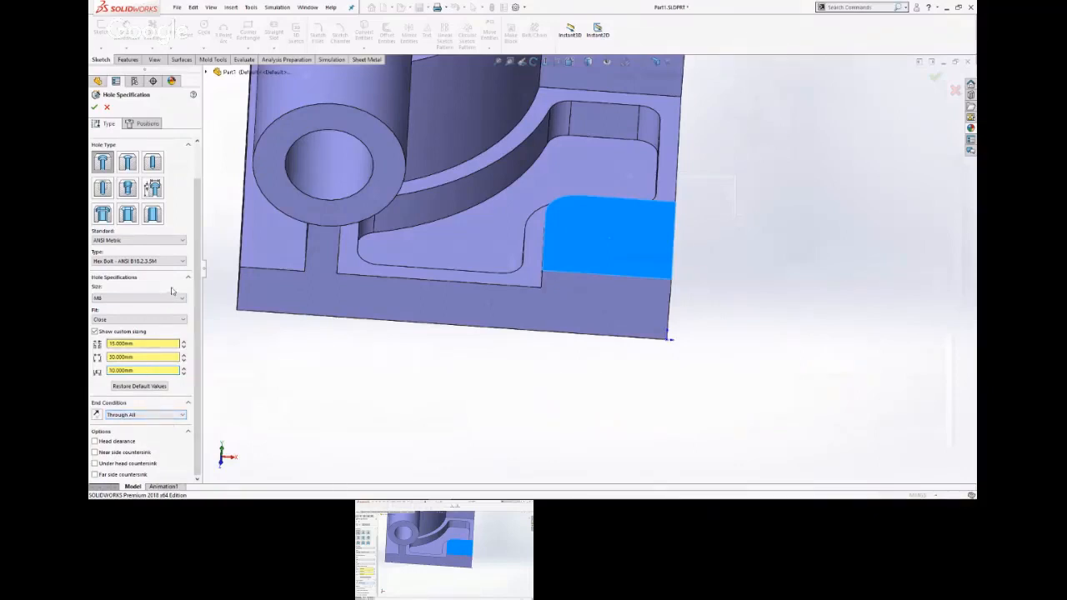
scroll(171, 292, "up", 1)
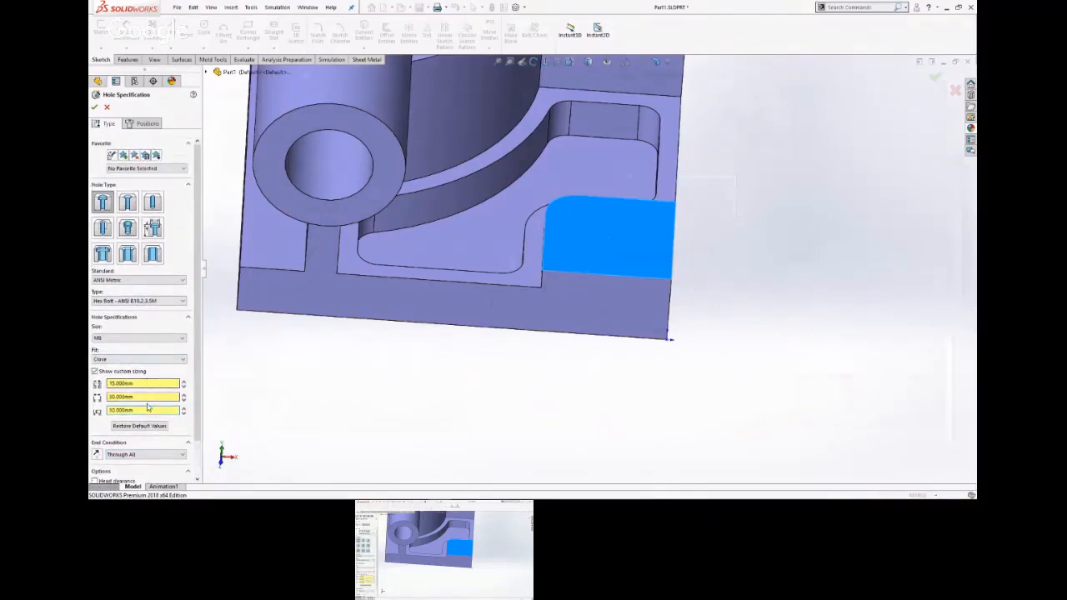
Place the counterbore hole freely on the top face of the corner pad and finish the feature.
left_click(146, 124)
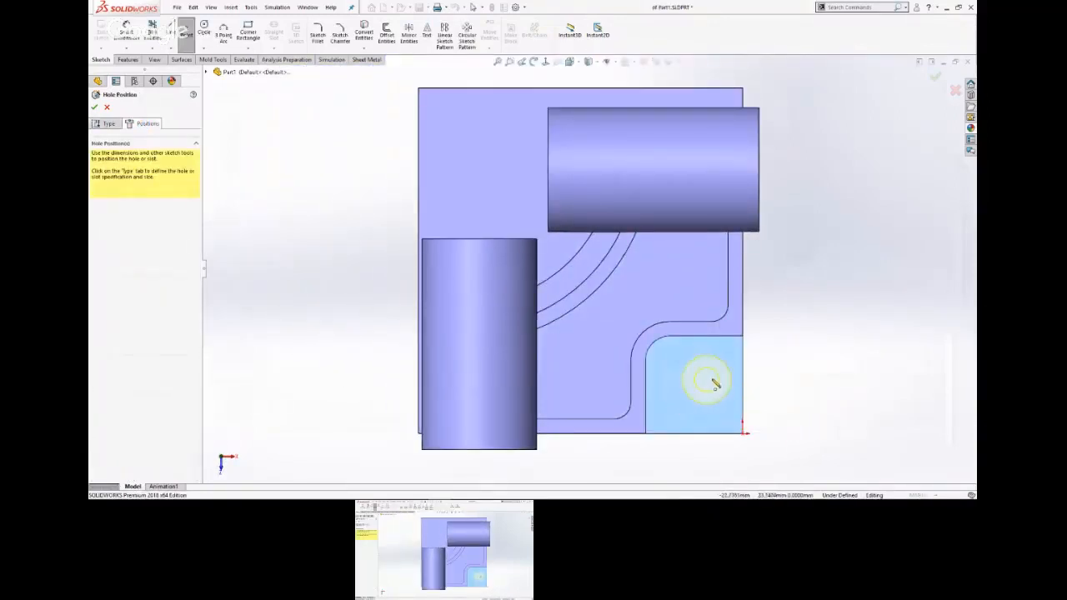
left_click(715, 374)
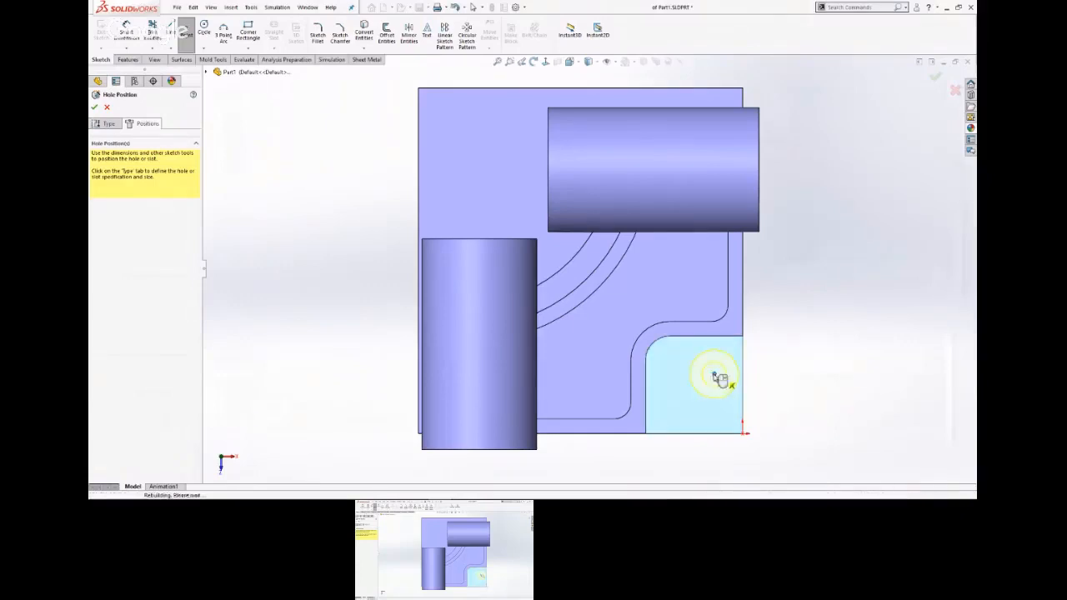
key("Return")
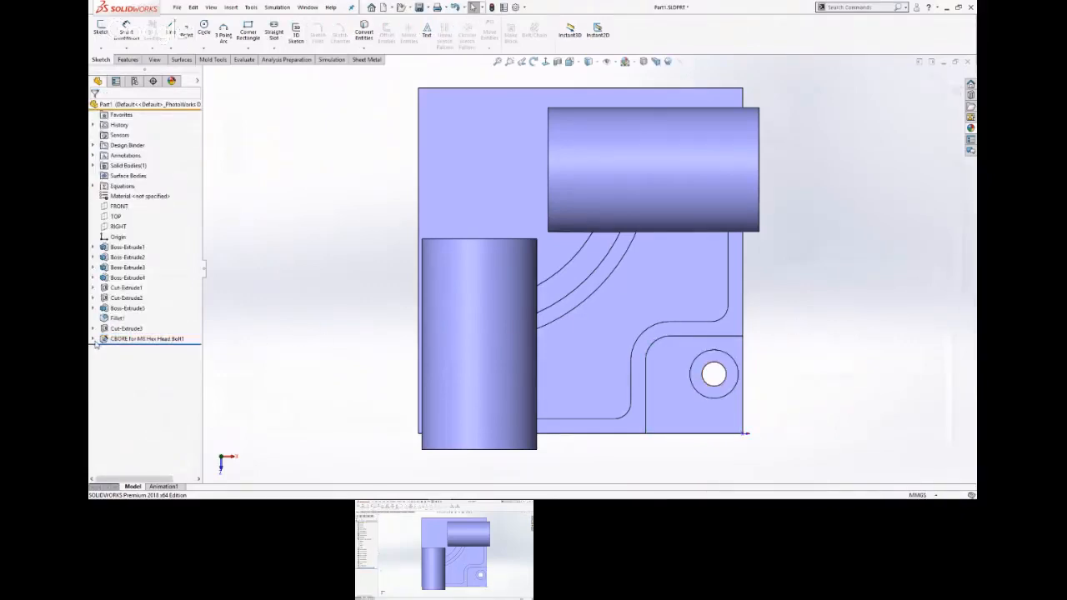
Edit the counterbore's position sketch and draw a construction line diagonally between two opposite corners of the pad.
left_click(94, 340)
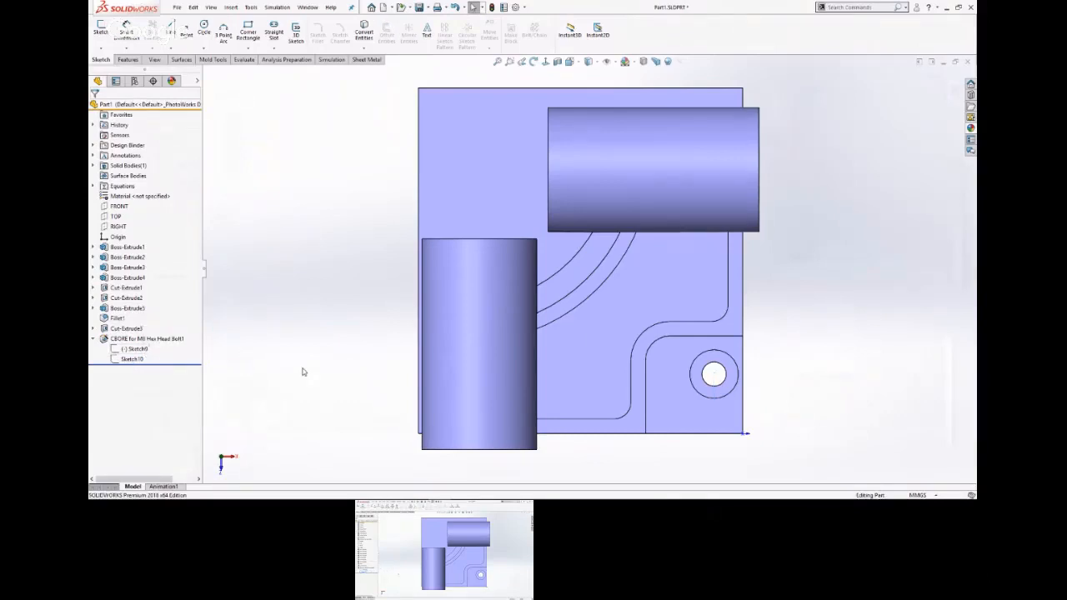
left_click(139, 348)
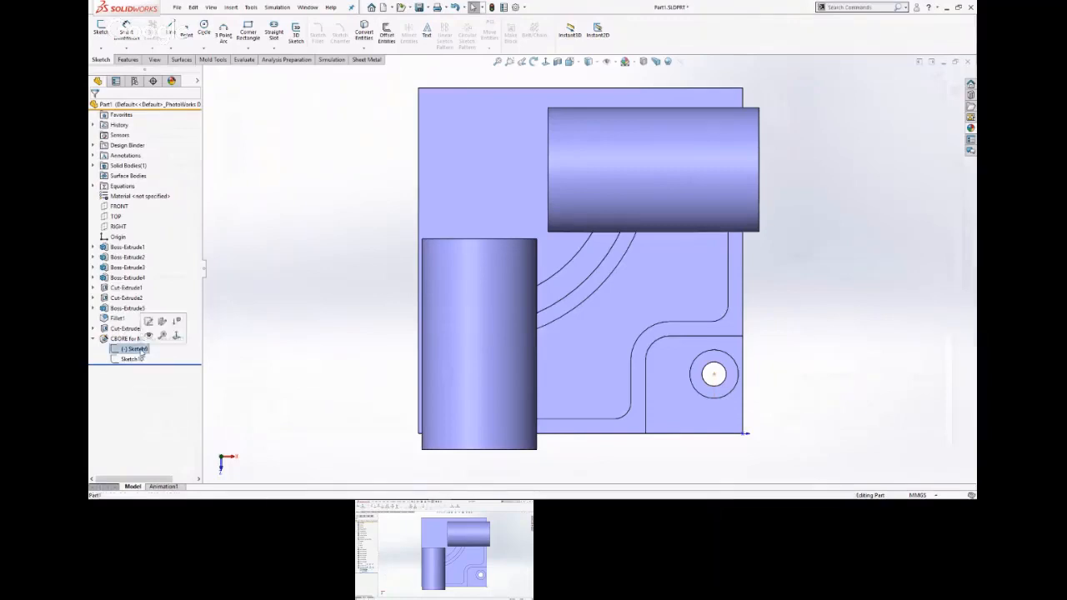
left_click(149, 323)
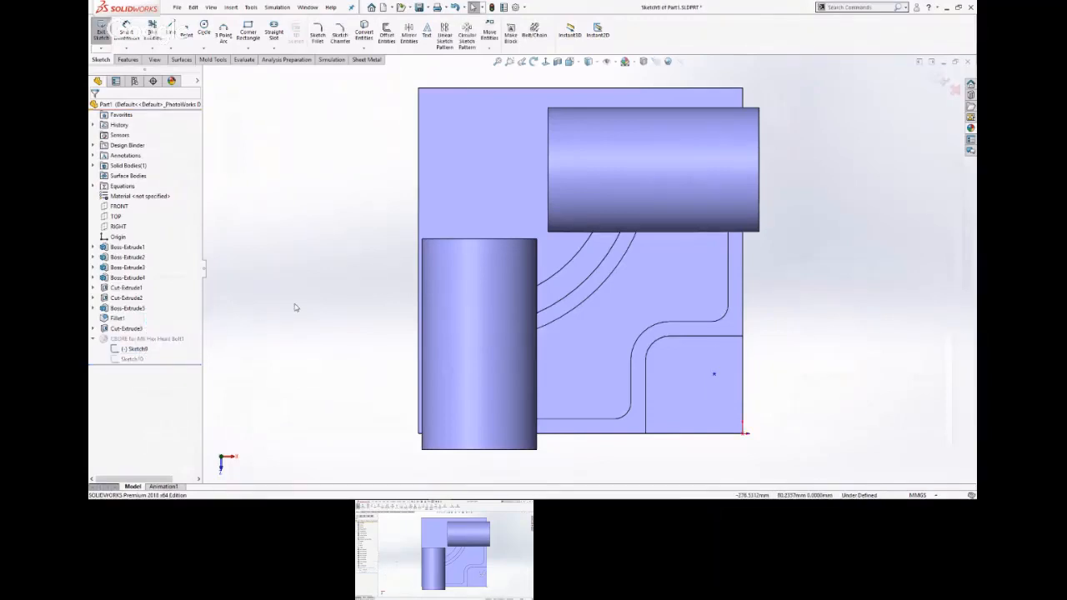
key("s")
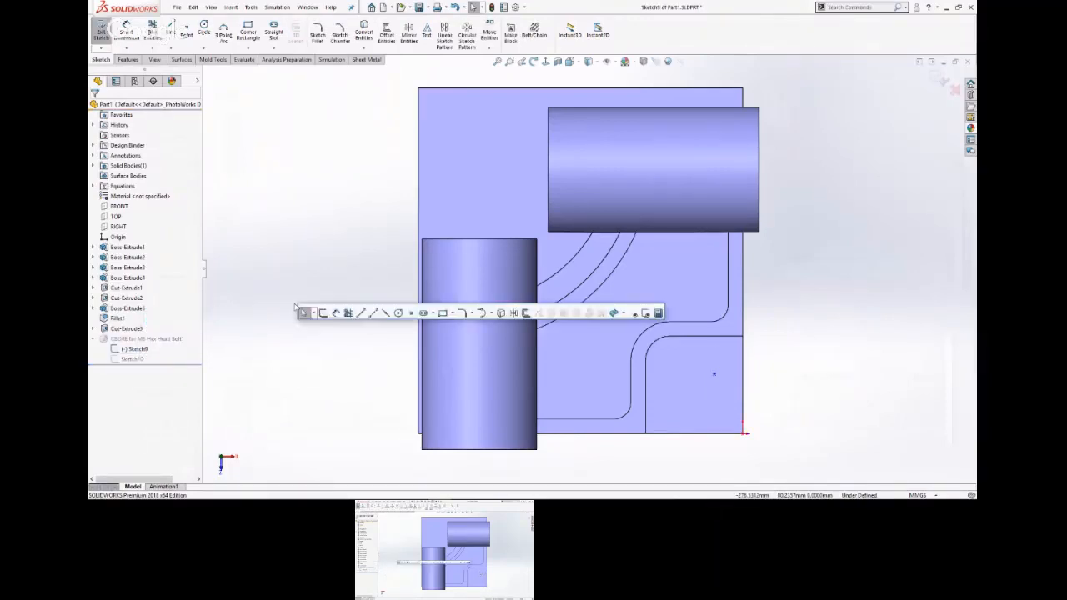
left_click(369, 315)
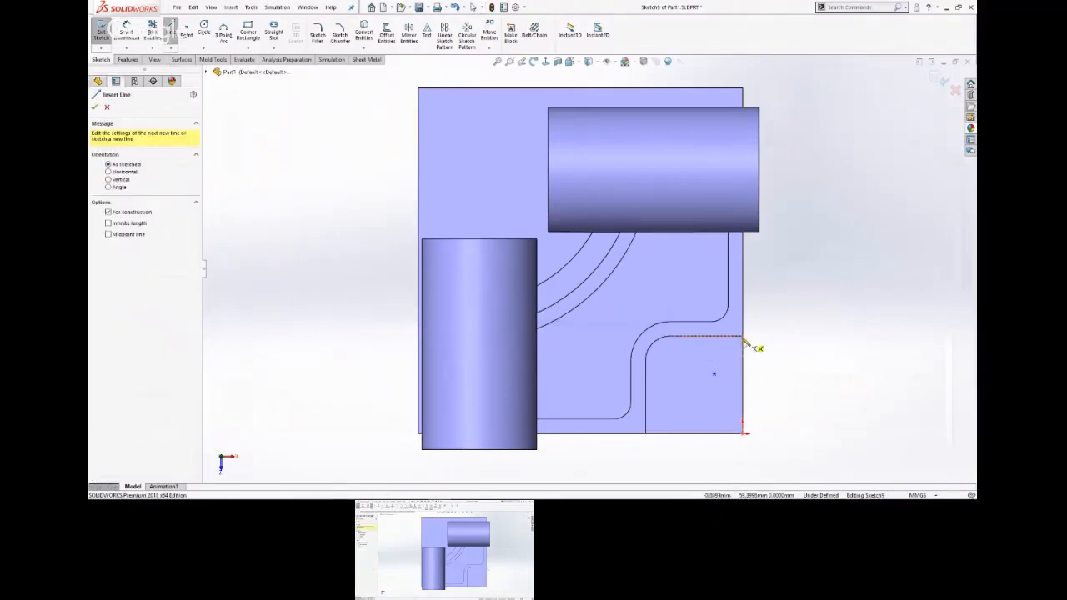
left_click(742, 338)
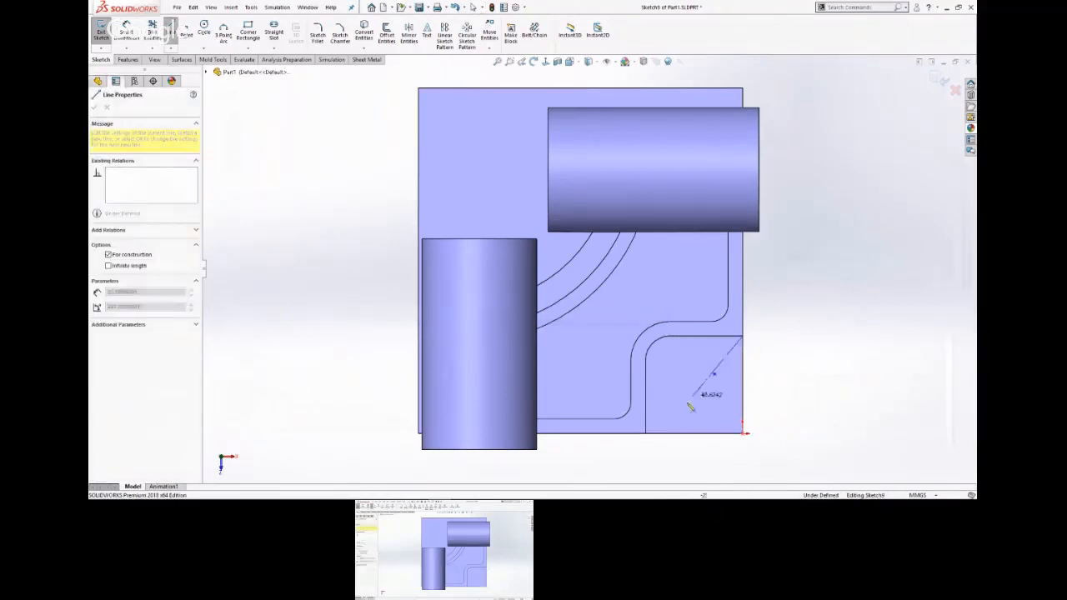
left_click(645, 434)
key("Escape")
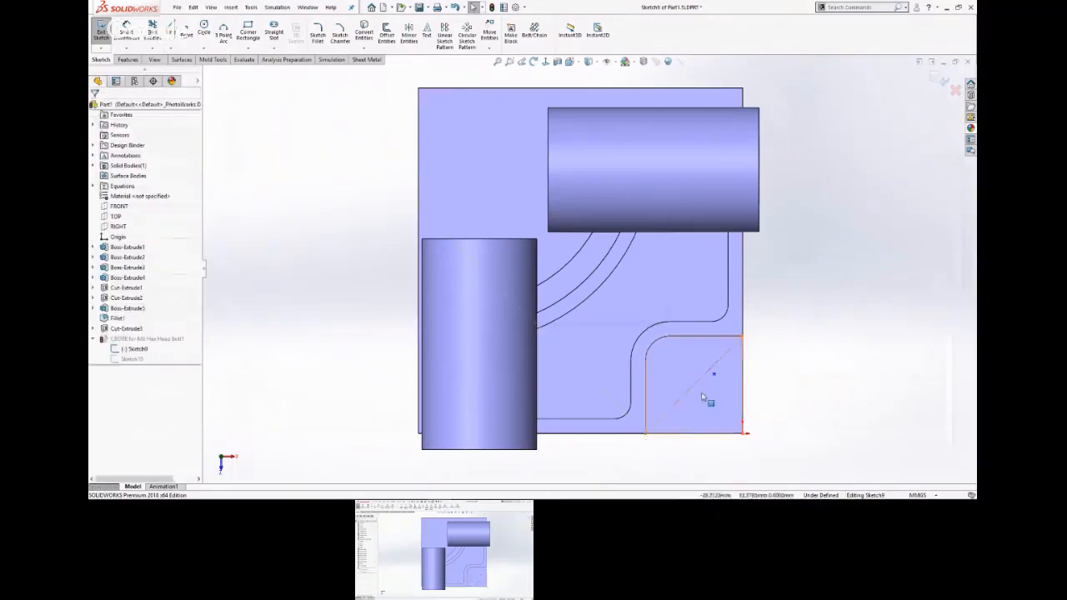
Move the hole's centre point onto the midpoint of the diagonal construction line and exit the sketch.
left_click(694, 386)
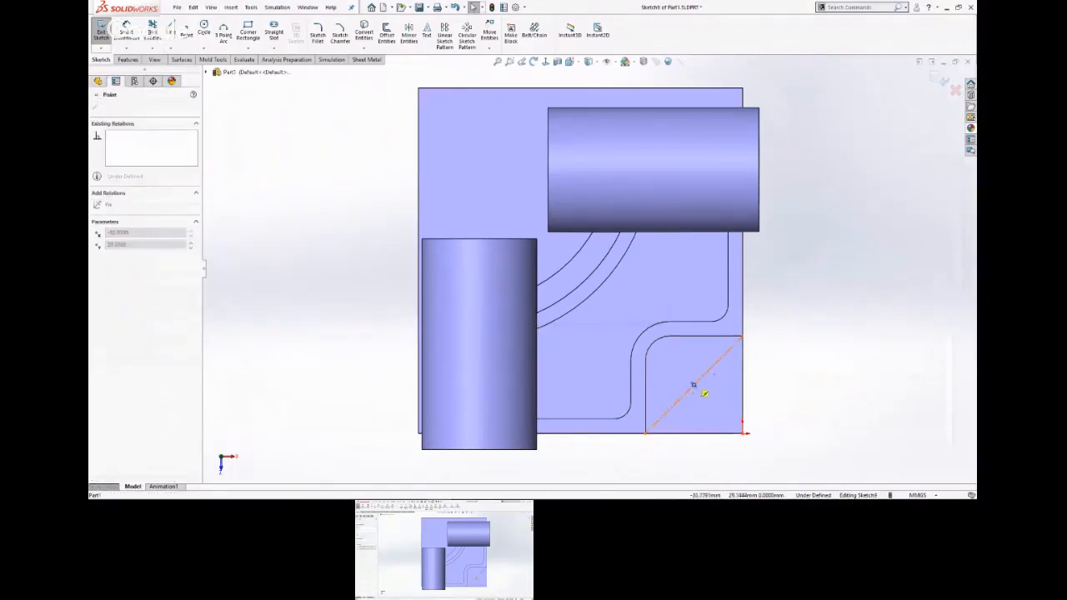
left_click(939, 80)
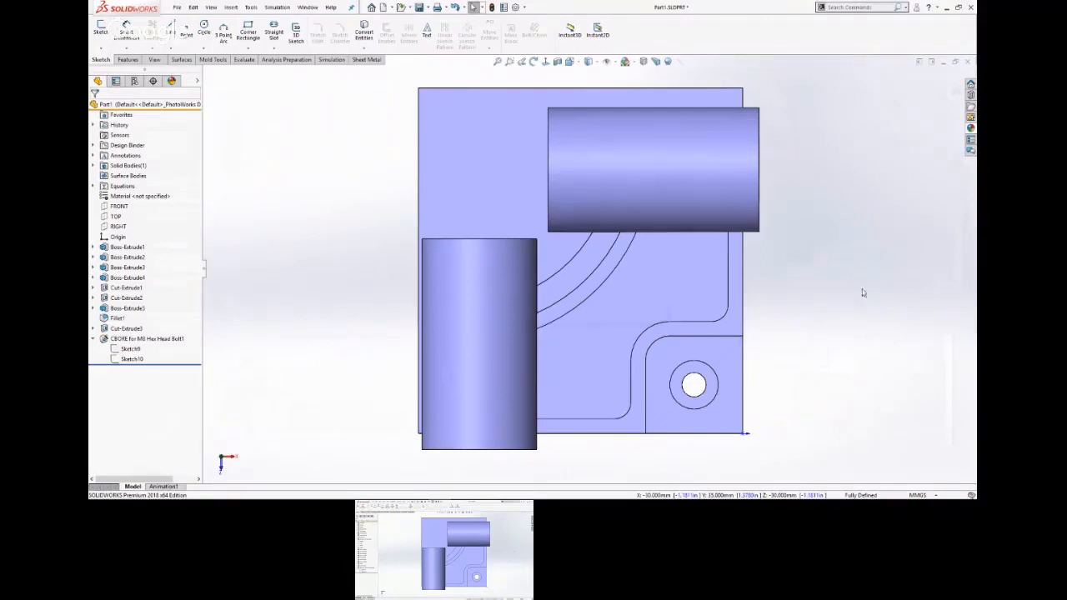
scroll(809, 345, "up", 5)
middle_click_drag(802, 347, 798, 203)
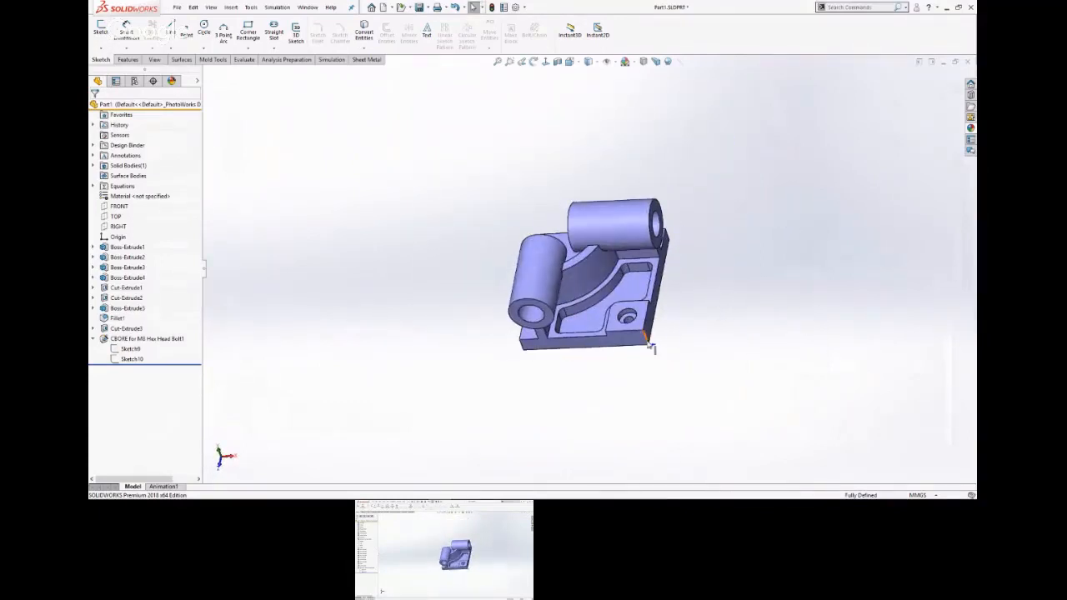
Check the corner radius callout on the PowerPoint slide and return to the SOLIDWORKS part.
key("alt+Tab")
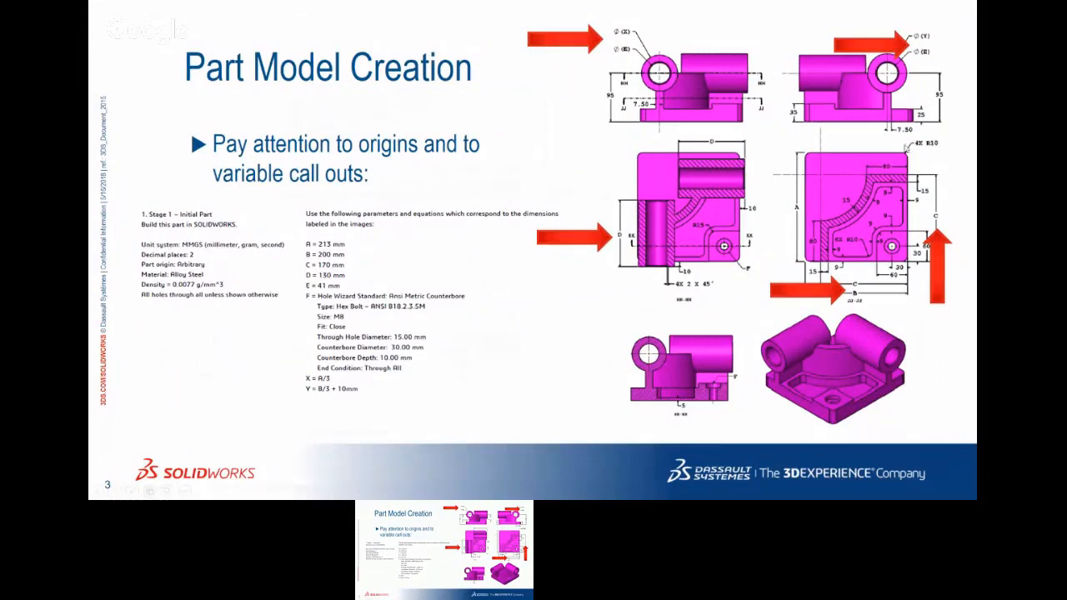
key("super+Tab")
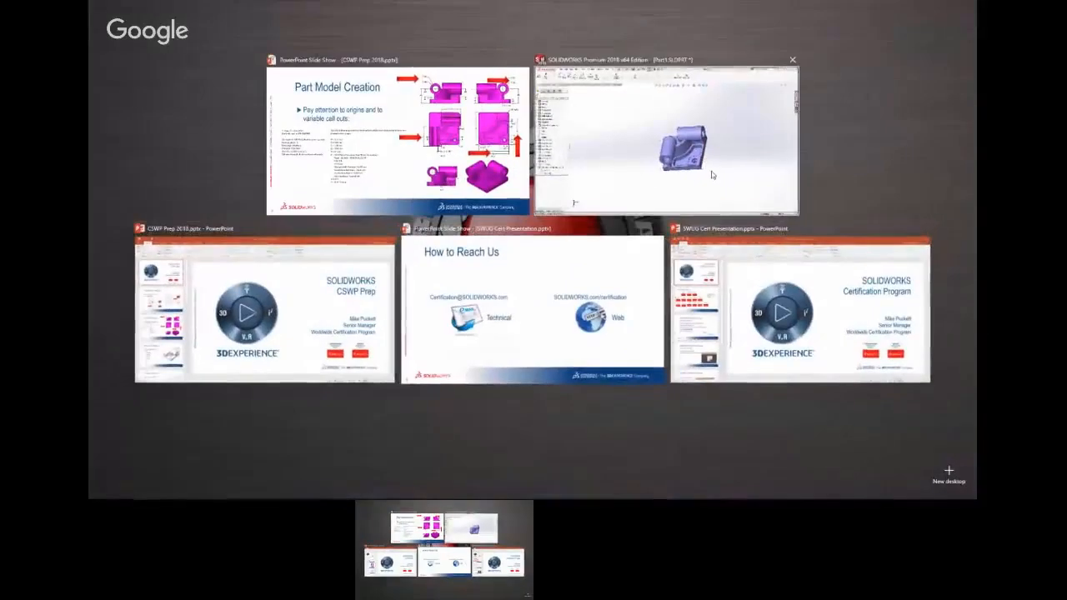
left_click(710, 173)
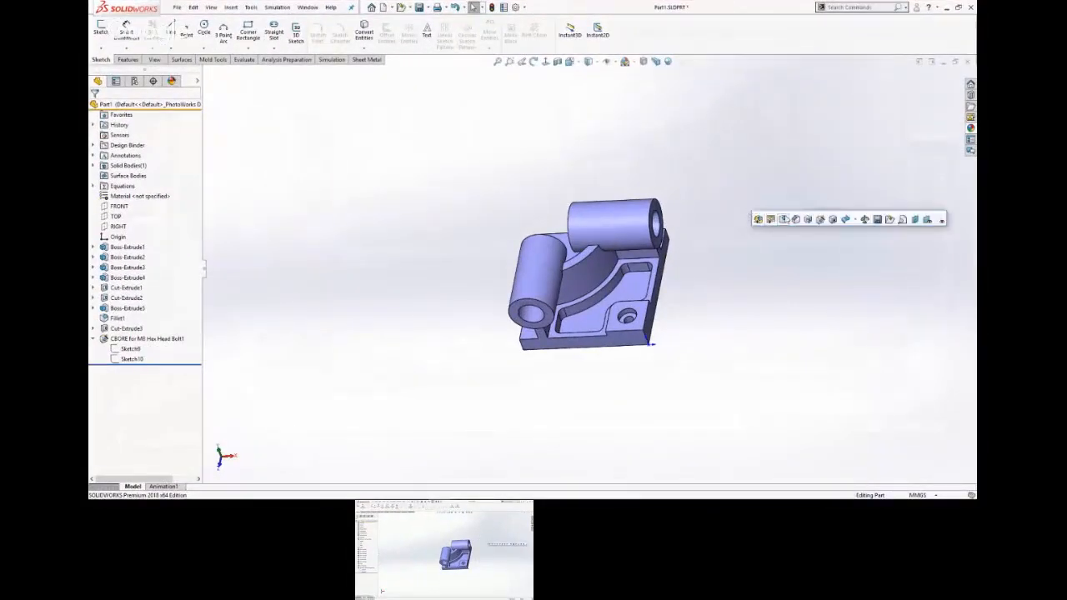
Fillet the four vertical corner edges of the base plate with a 10 mm radius.
left_click(784, 219)
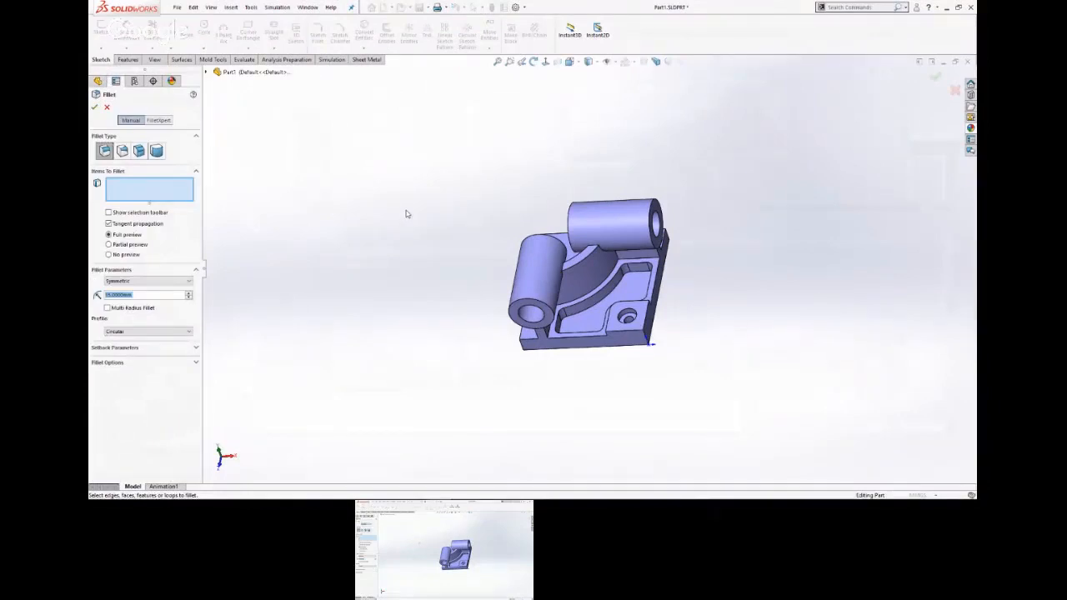
type("10")
key("Return")
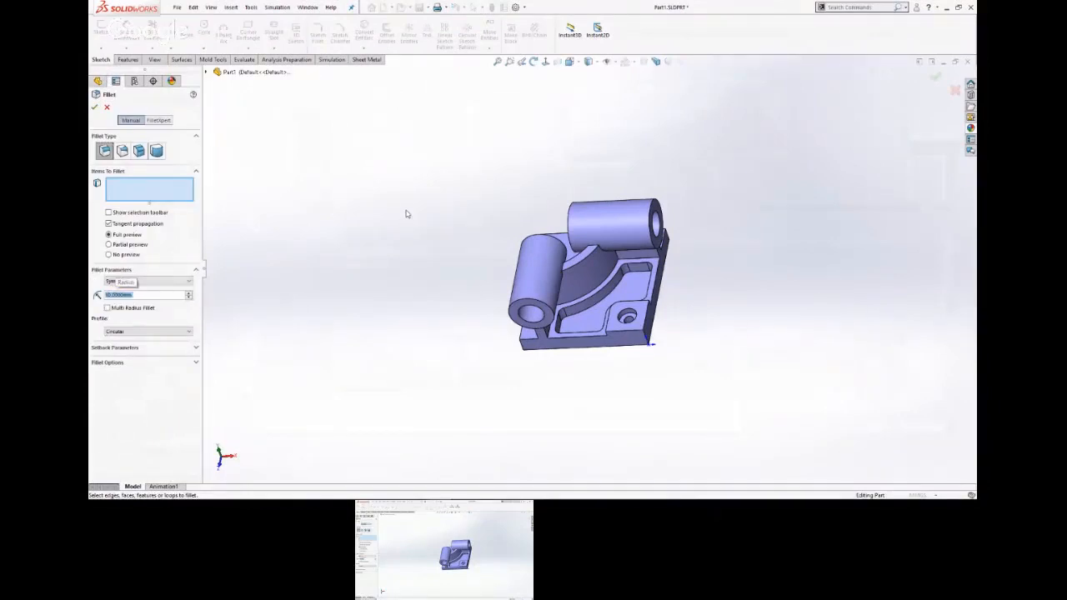
left_click(647, 341)
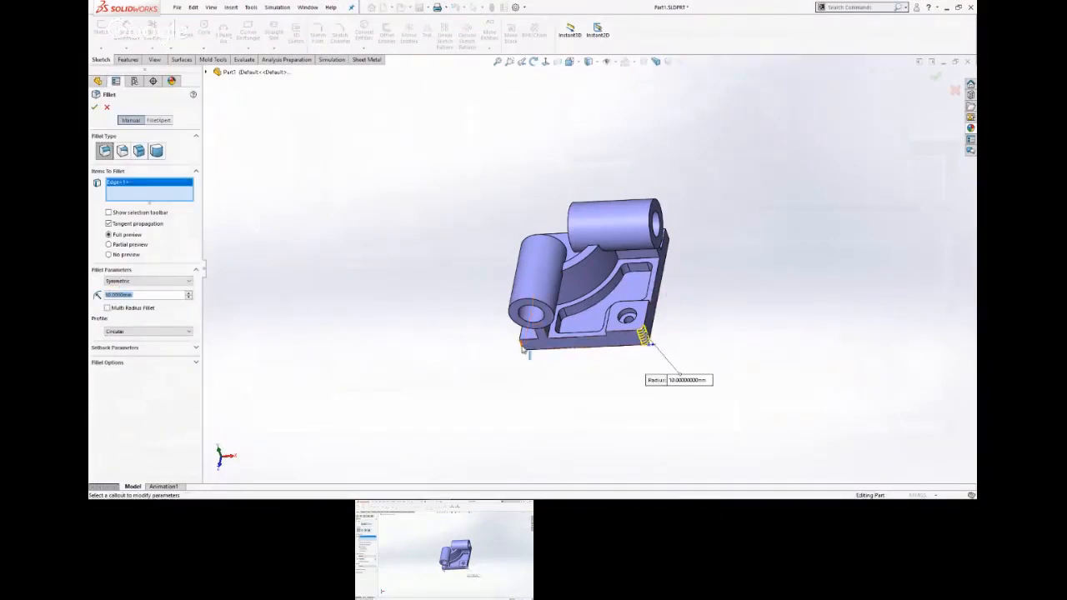
left_click(522, 346)
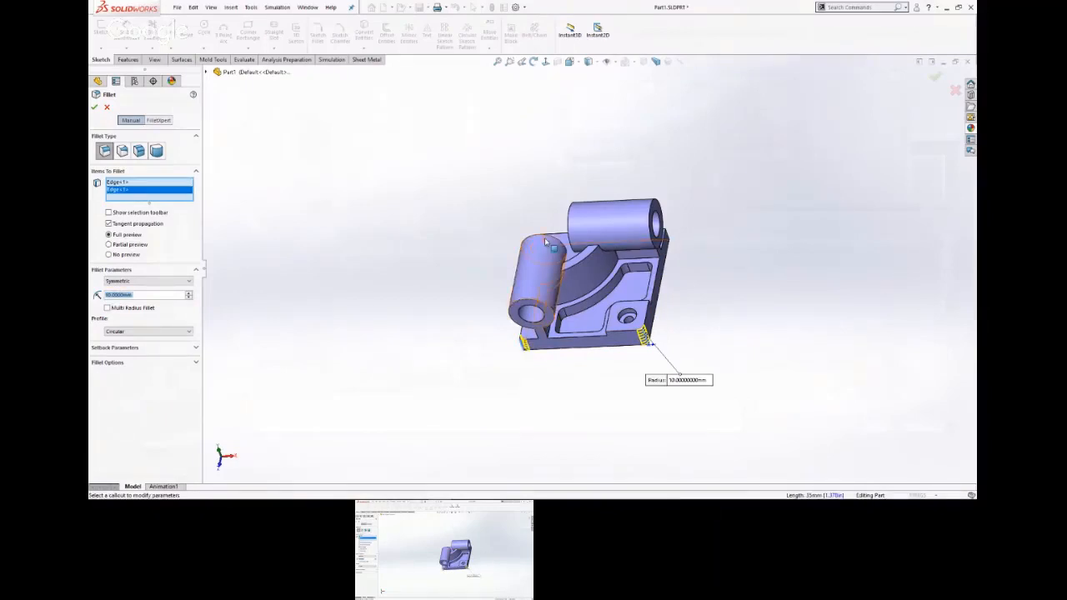
scroll(550, 249, "down", 5)
left_click(536, 280)
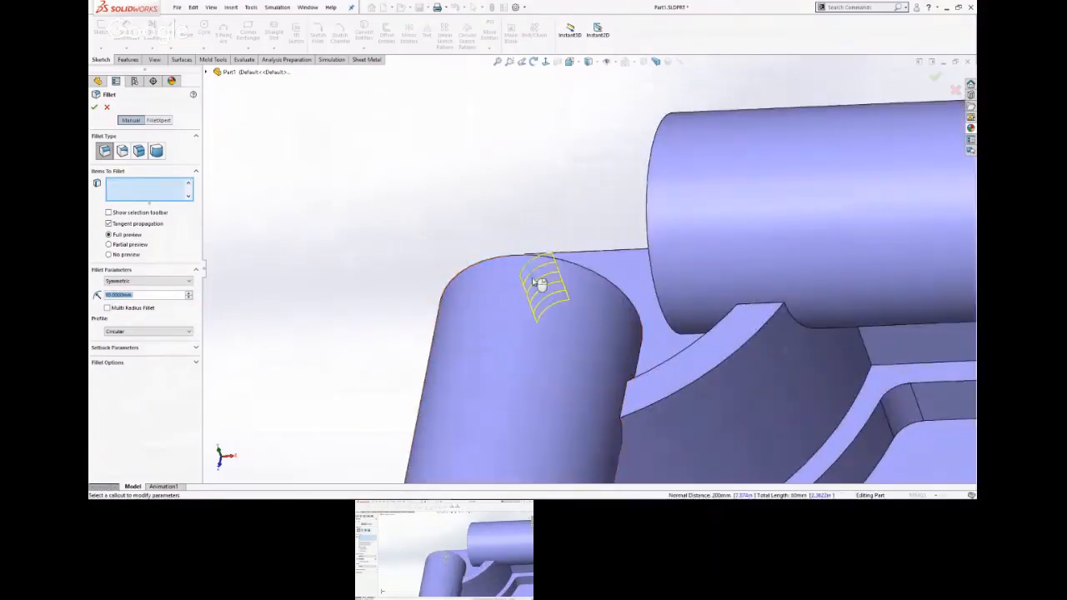
scroll(538, 281, "up", 5)
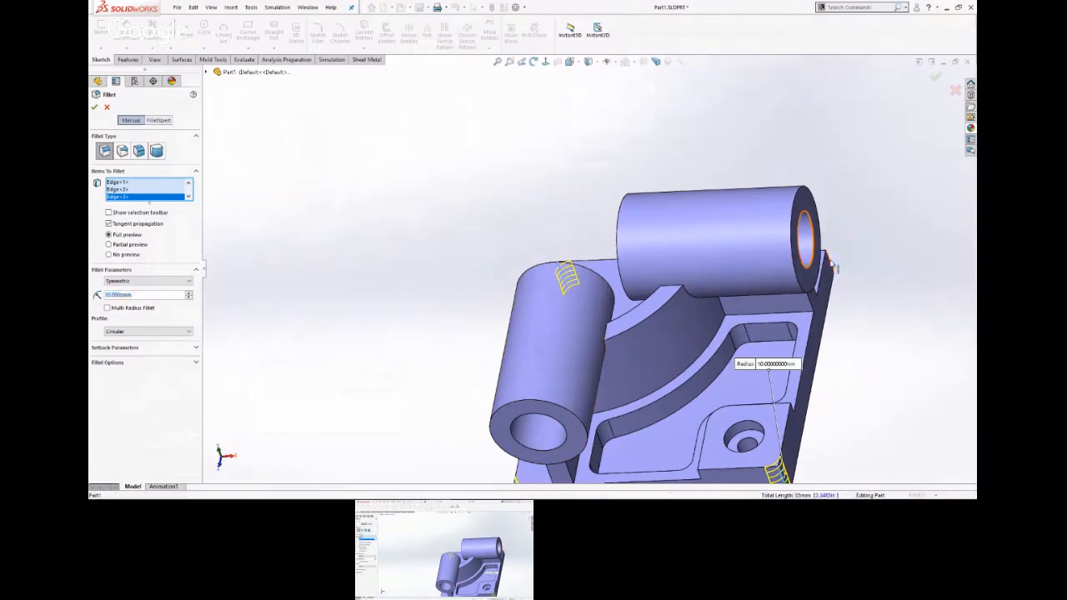
left_click(829, 259)
key("Return")
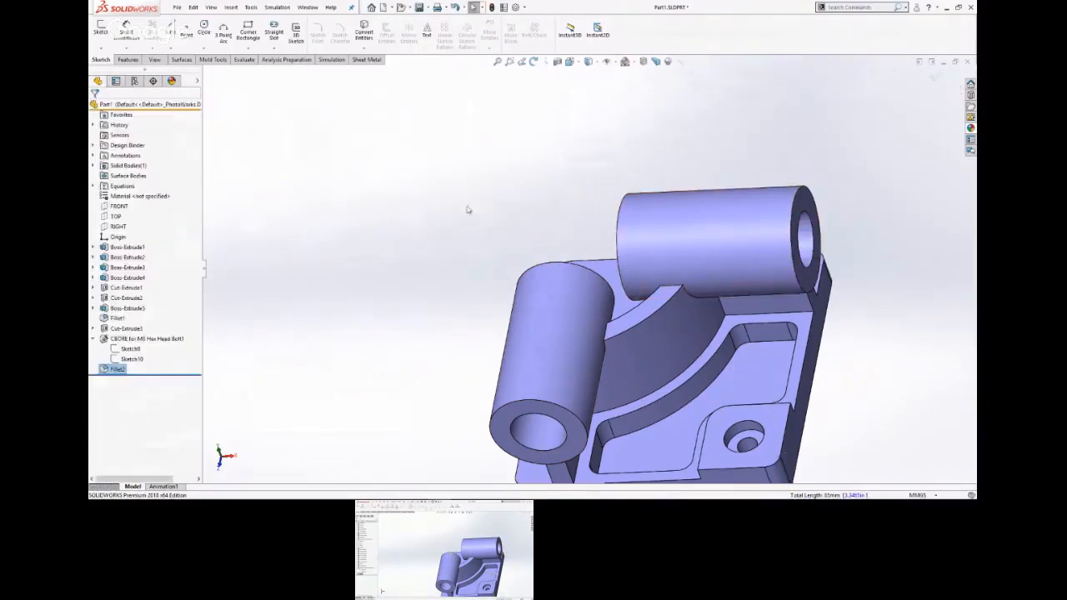
Review the chamfer callout for the cylinder bores on the PowerPoint slide and return to the SOLIDWORKS part.
scroll(452, 207, "up", 3)
scroll(678, 300, "down", 1)
key("s")
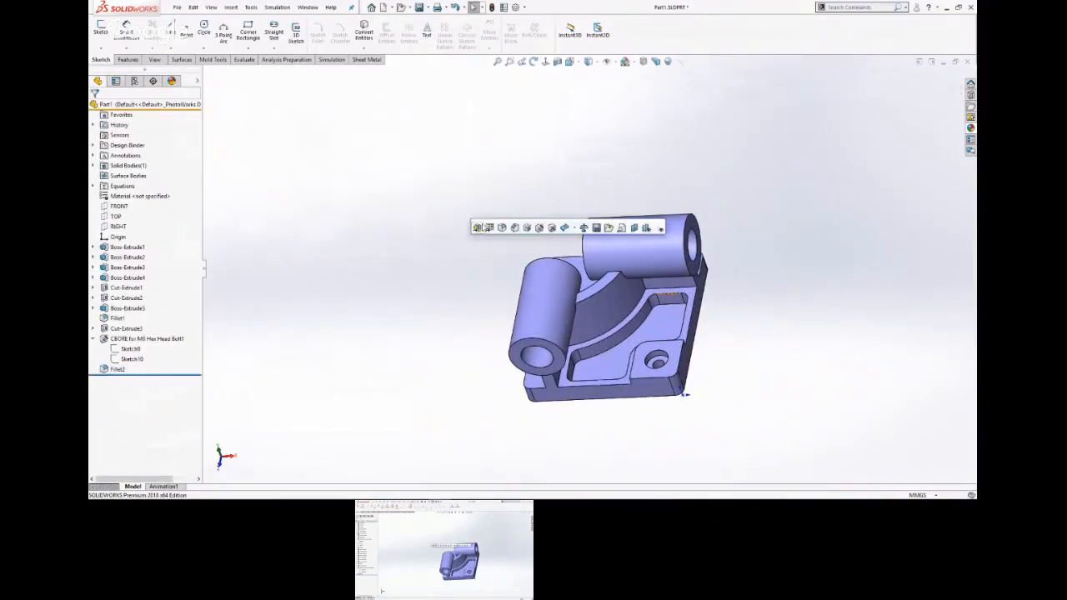
left_click(405, 219)
key("alt+Tab")
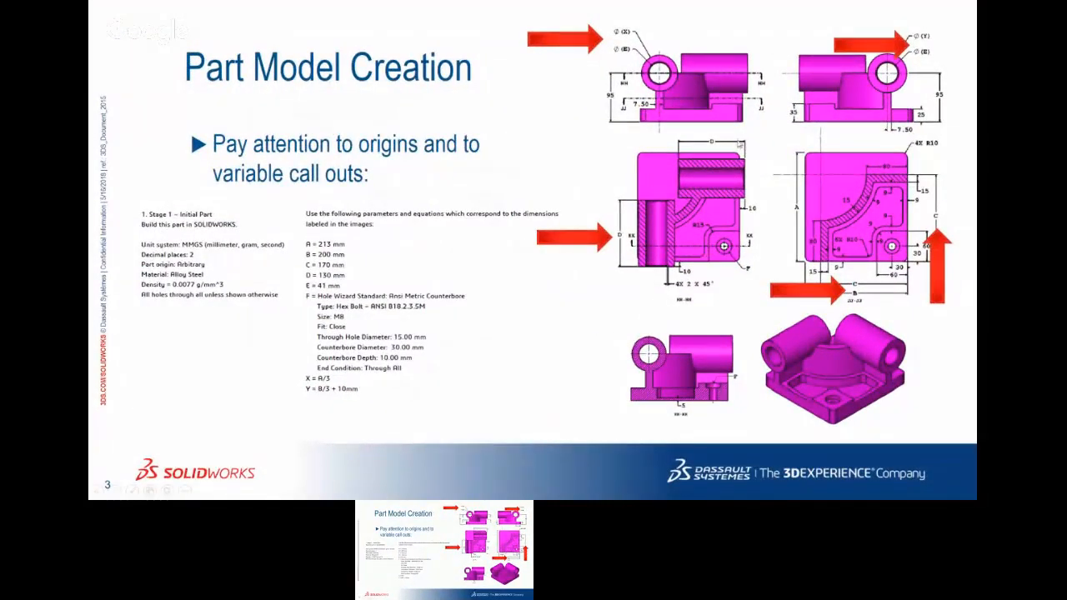
key("super+Tab")
left_click(736, 148)
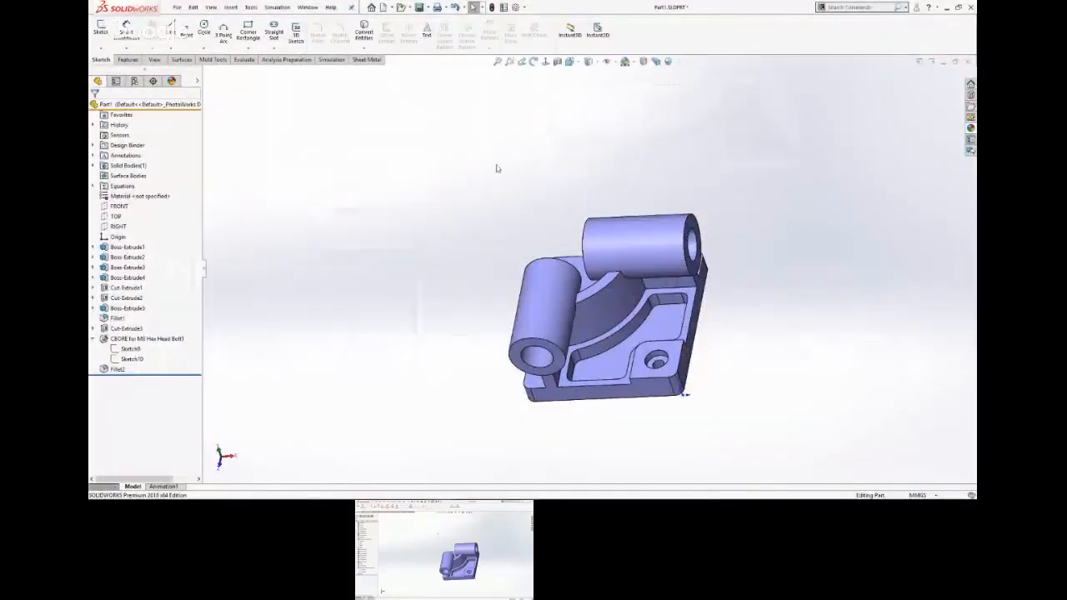
Chamfer the bore edges at both ends of the two cylinders with a 2 mm distance and 45° angle.
key("s")
left_click(545, 172)
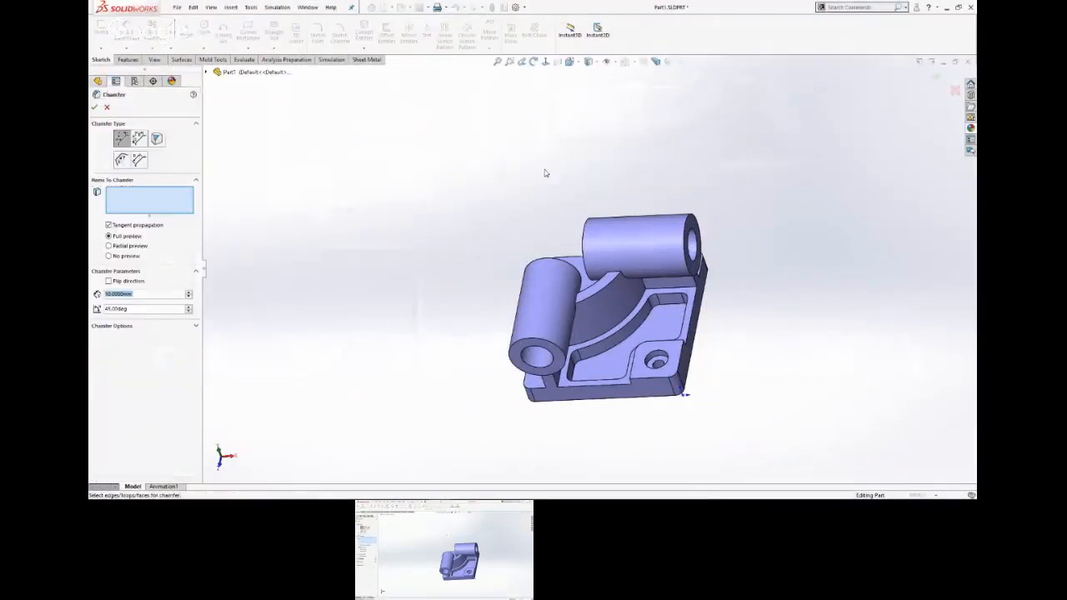
type("2")
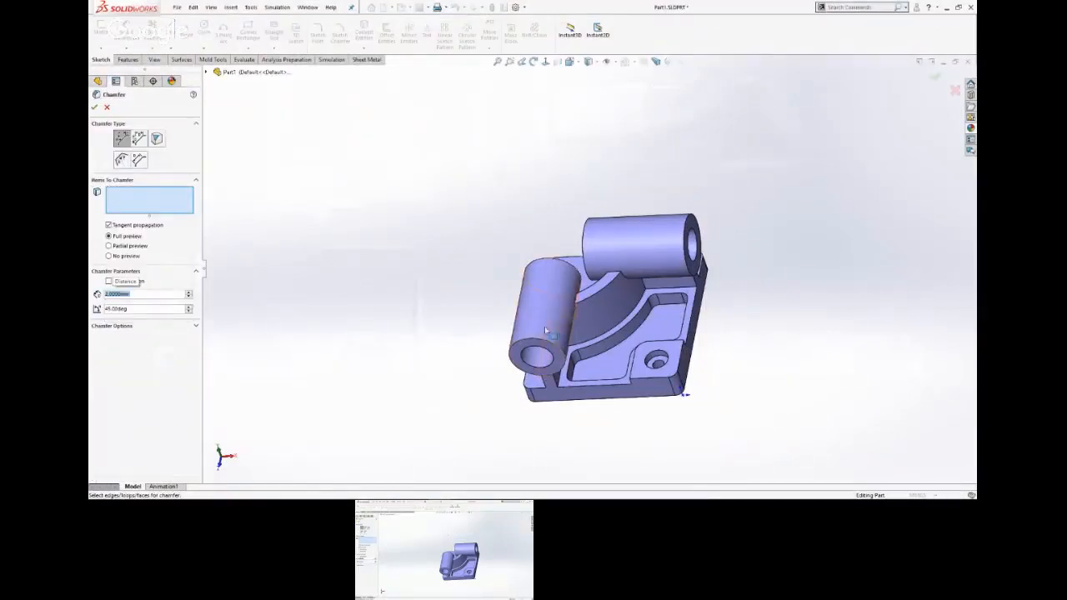
left_click(547, 362)
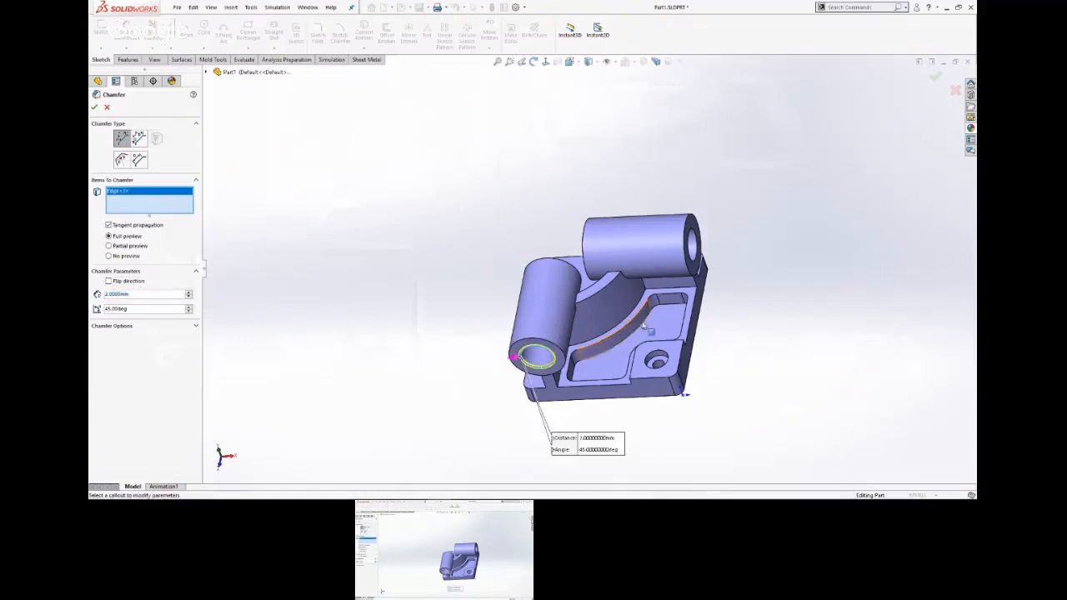
left_click(693, 260)
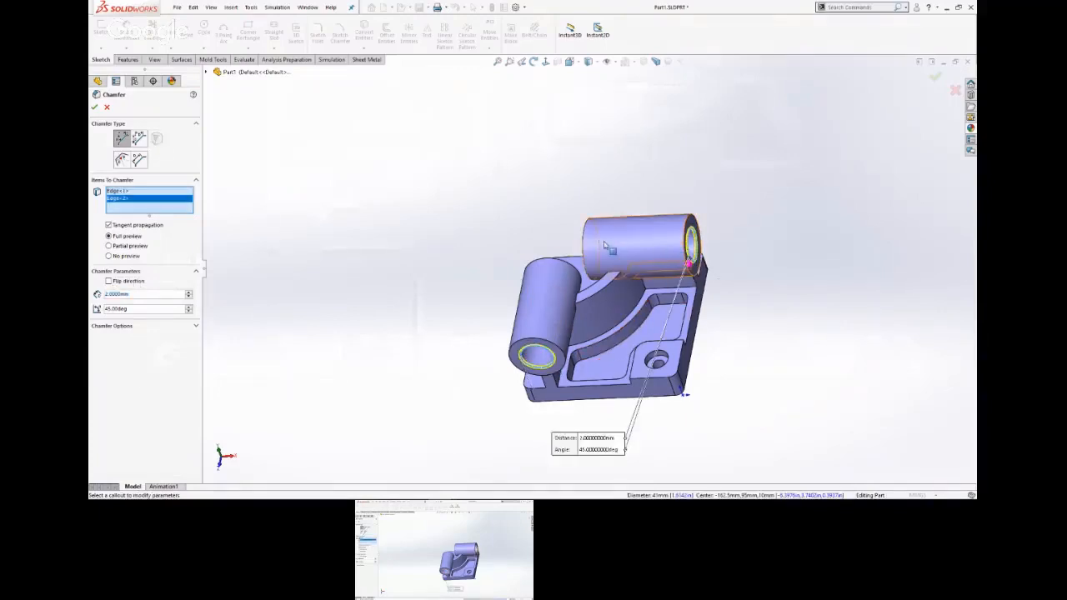
middle_click_drag(610, 248, 664, 227)
middle_click_drag(692, 390, 697, 267)
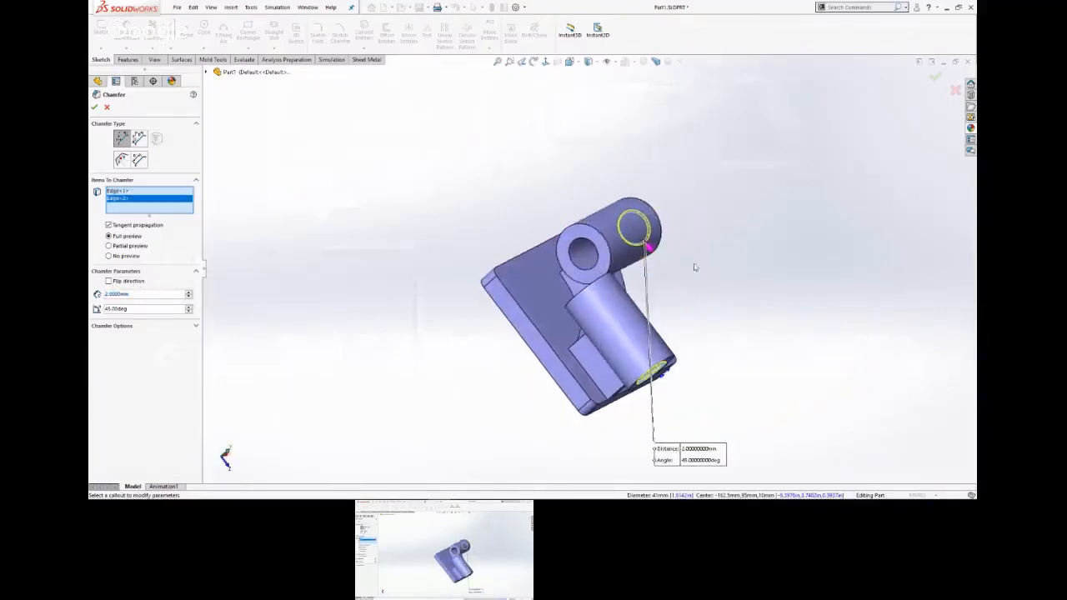
left_click(596, 265)
middle_click_drag(603, 285, 628, 360)
scroll(598, 298, "down", 6)
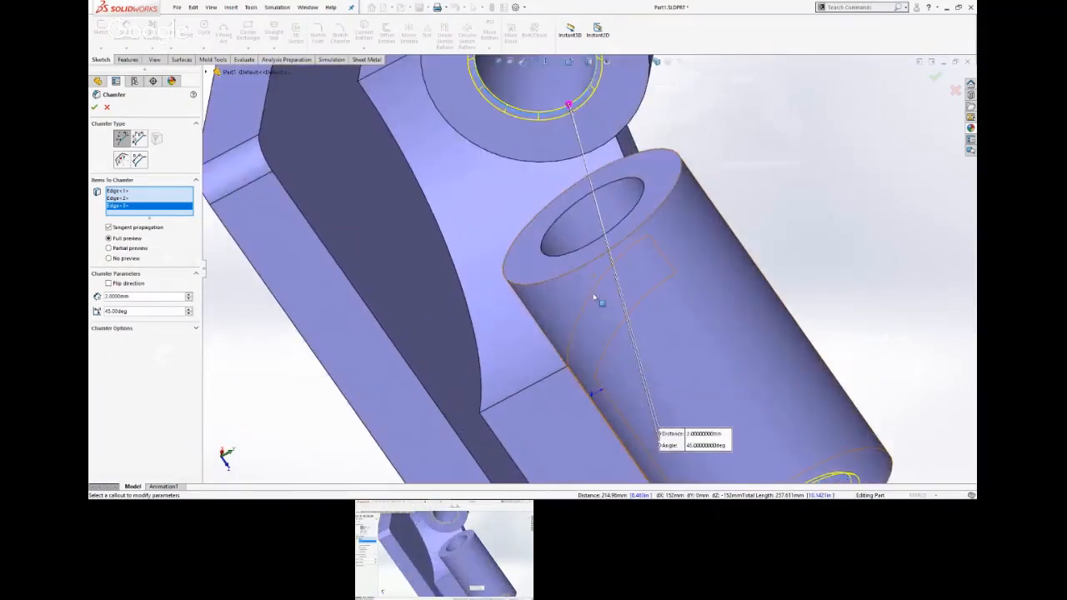
left_click(556, 262)
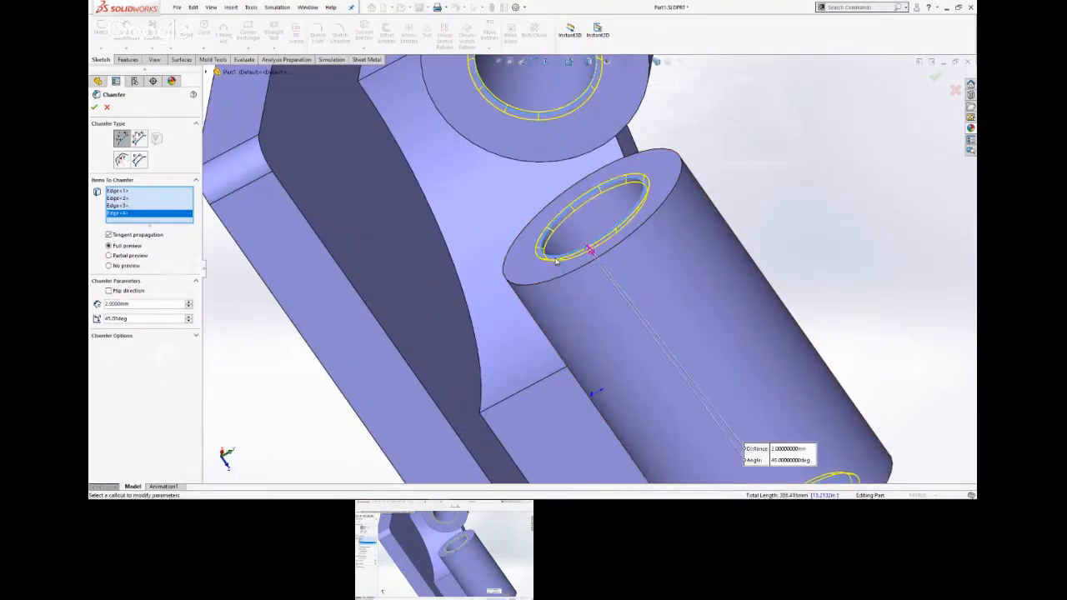
scroll(556, 262, "up", 5)
left_click(932, 78)
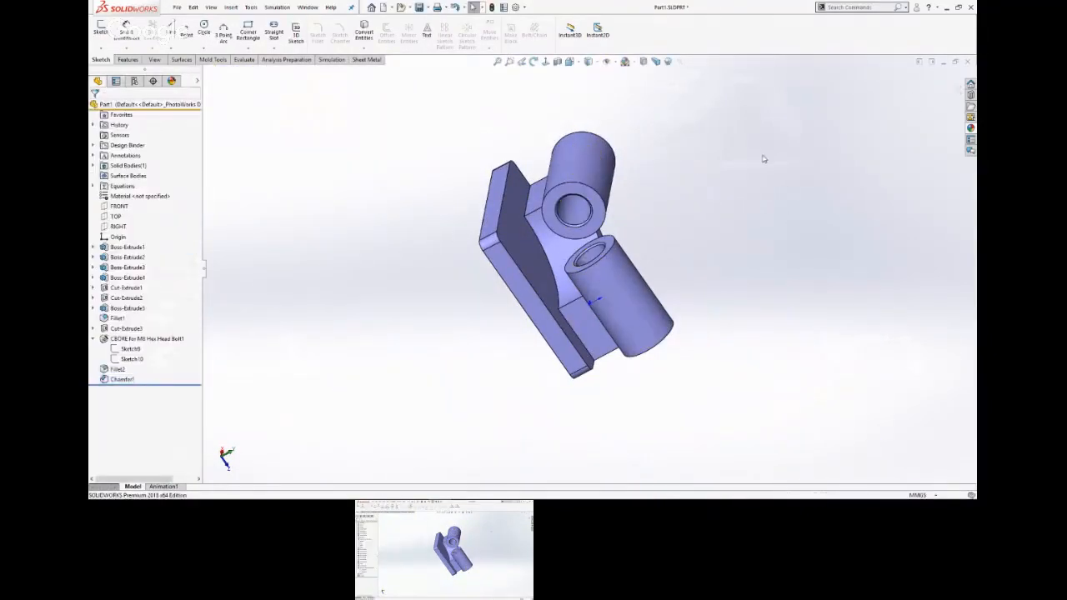
Save the part with the pocket and counterbore side of the model facing the viewer.
middle_click_drag(805, 242, 711, 178)
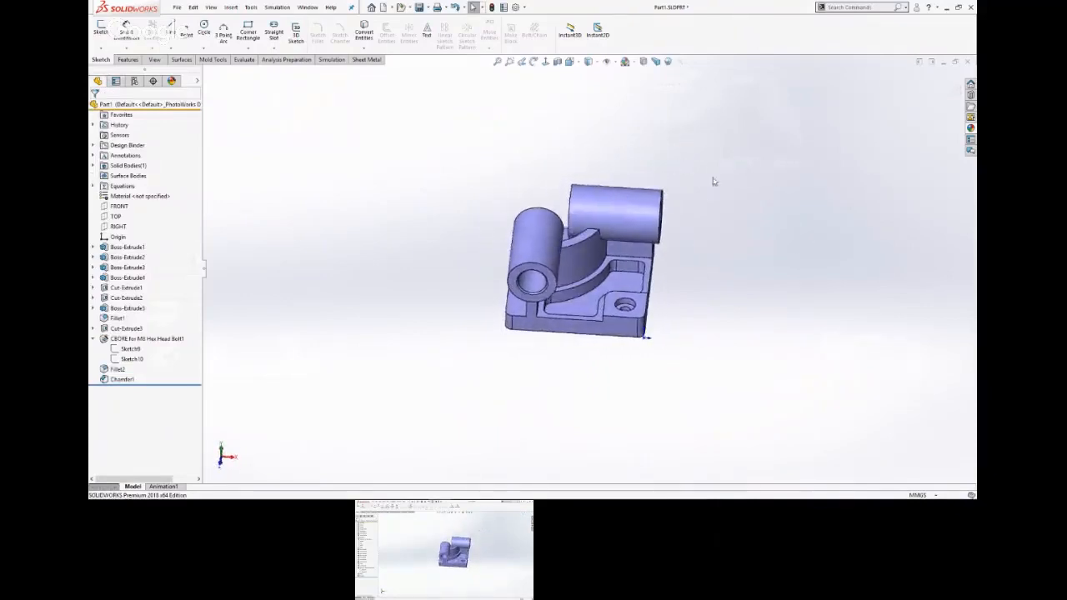
scroll(710, 208, "down", 2)
left_click(418, 7)
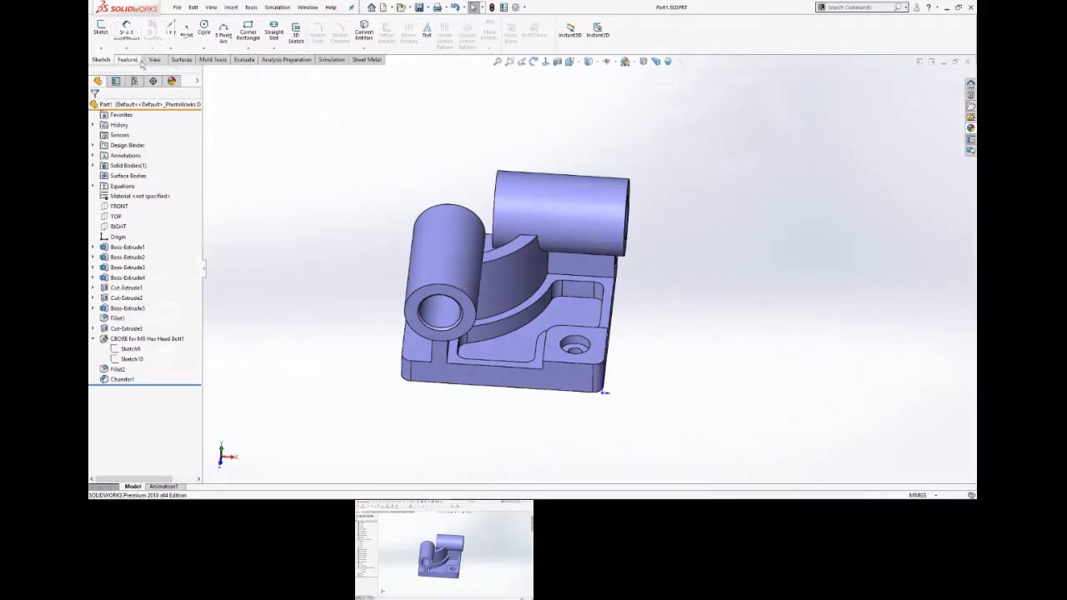
Check the part's mass properties before a material is assigned, and close the report.
left_click(242, 60)
left_click(152, 33)
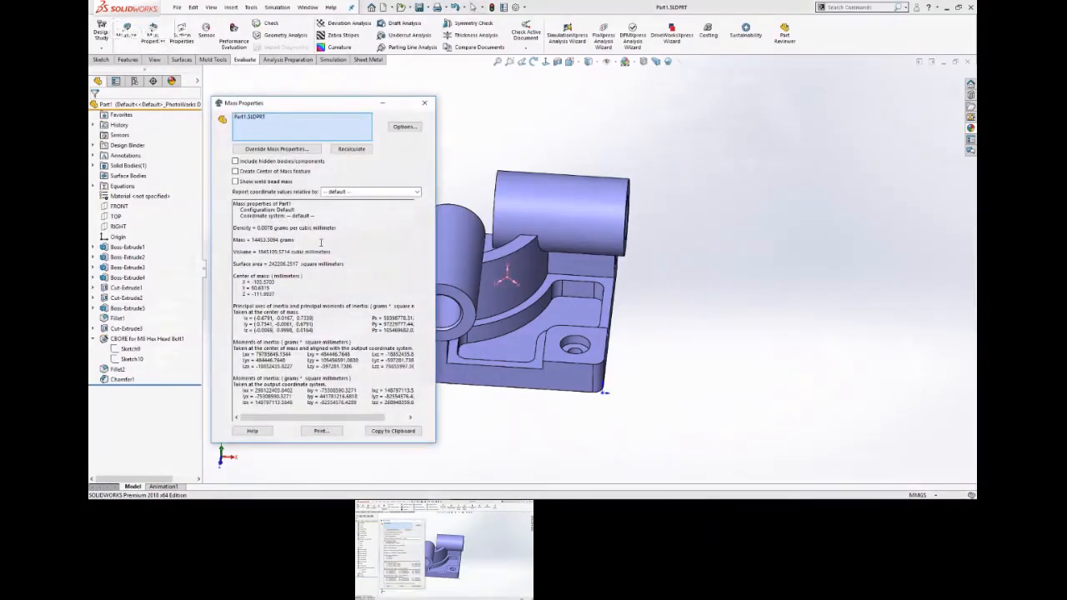
left_click(424, 103)
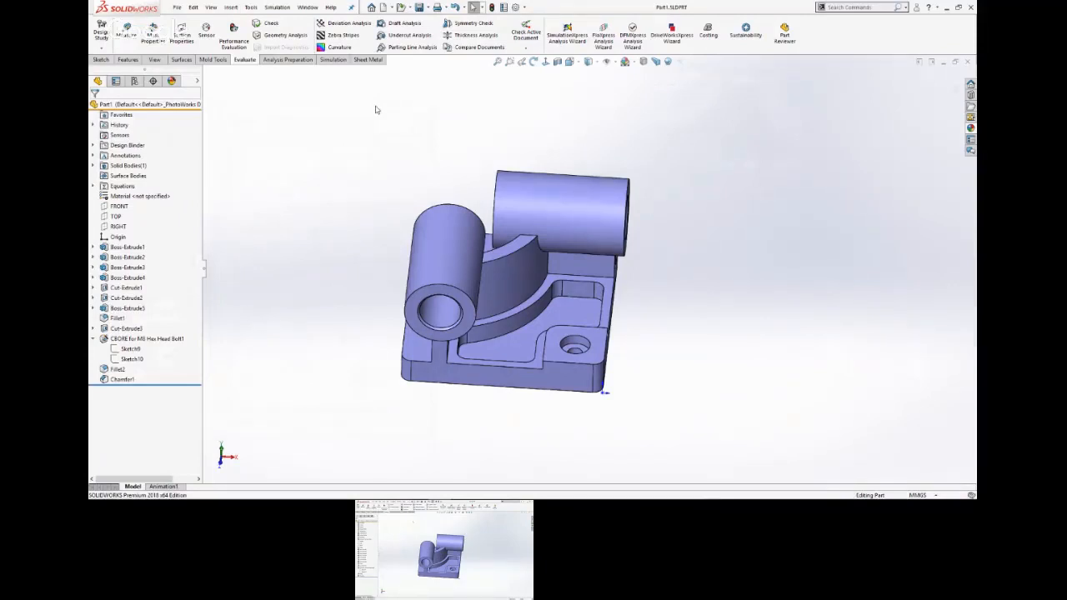
Assign Alloy Steel from the SOLIDWORKS steel materials to the part and save it.
right_click(125, 195)
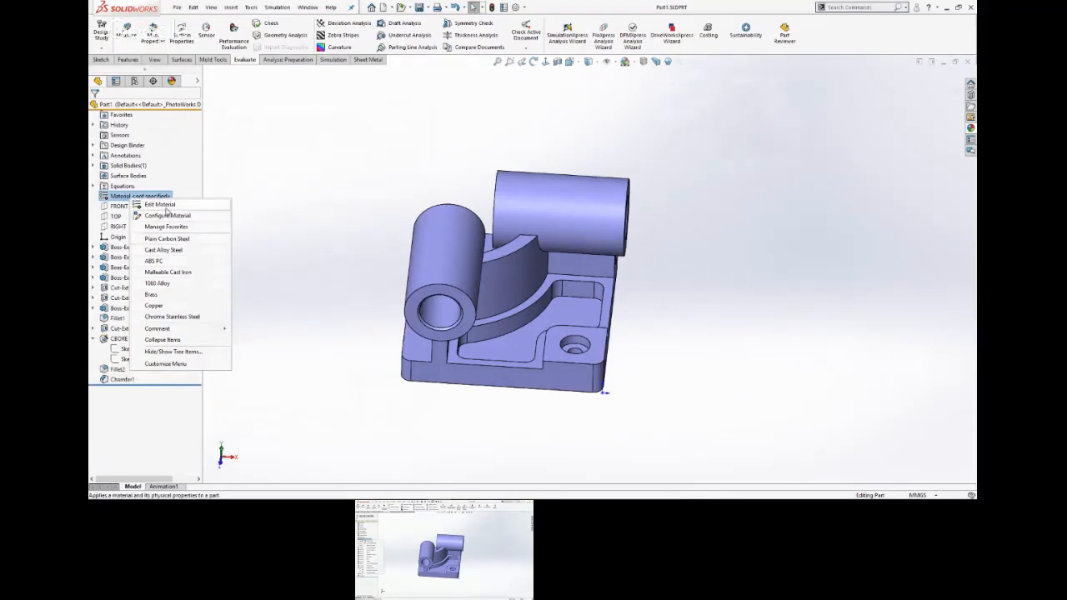
left_click(165, 207)
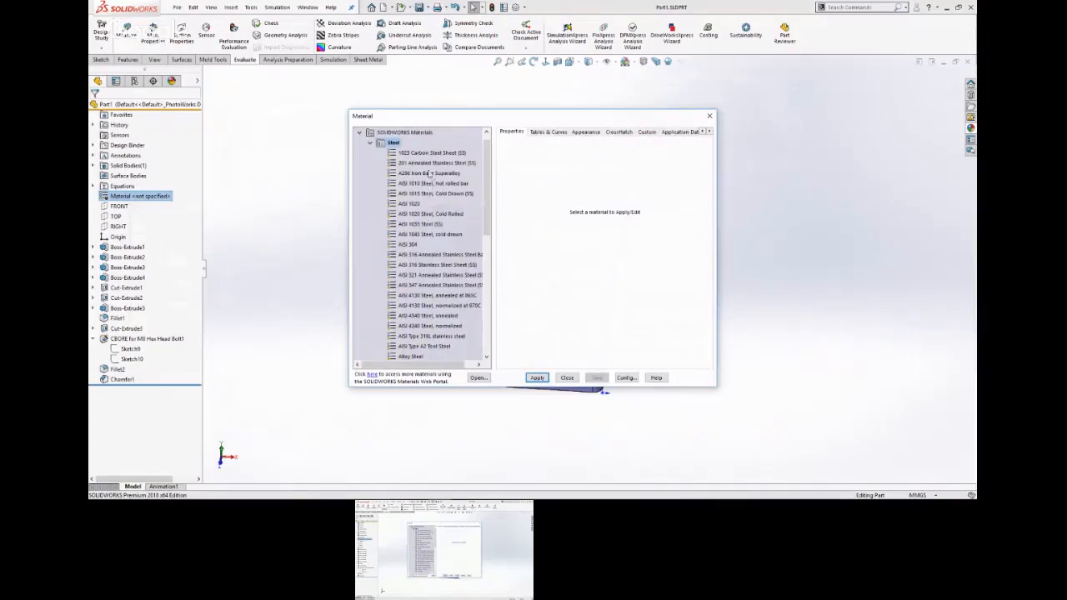
left_click_drag(487, 233, 487, 271)
left_click(411, 264)
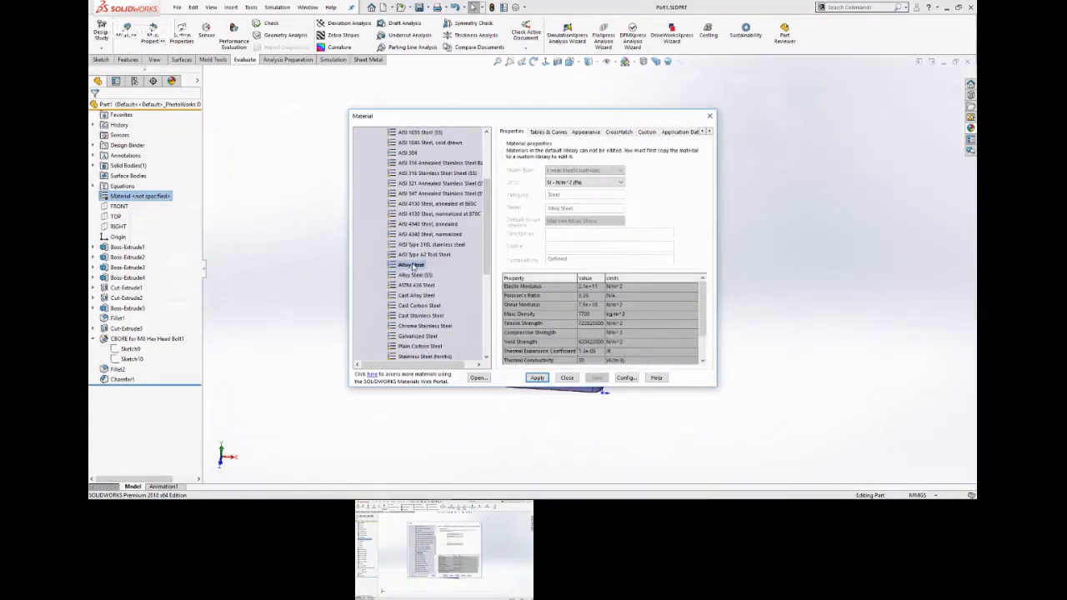
left_click(536, 377)
left_click(566, 378)
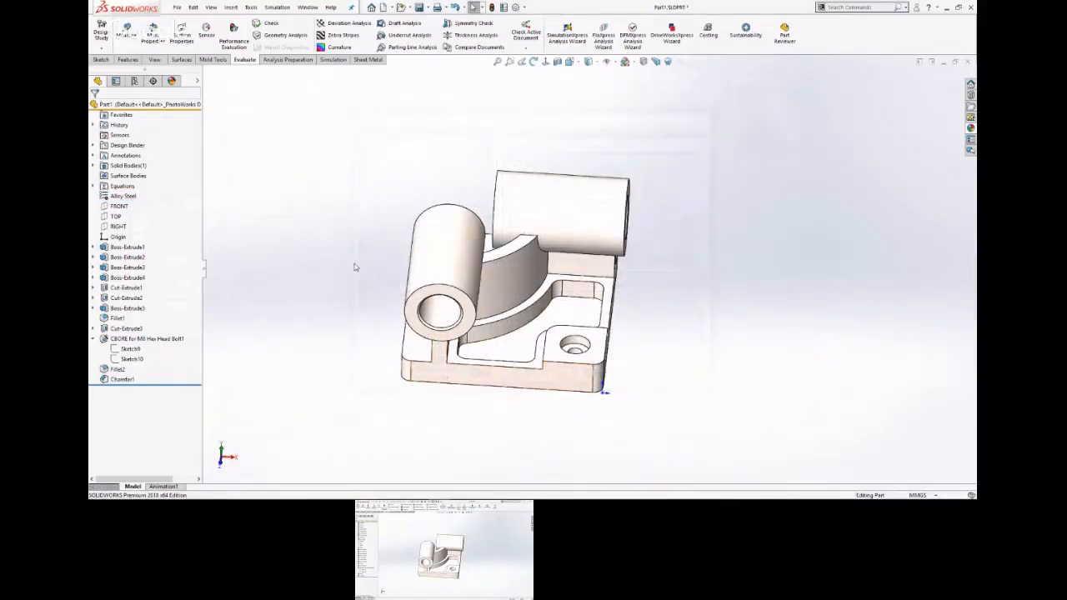
left_click(418, 7)
left_click(388, 123)
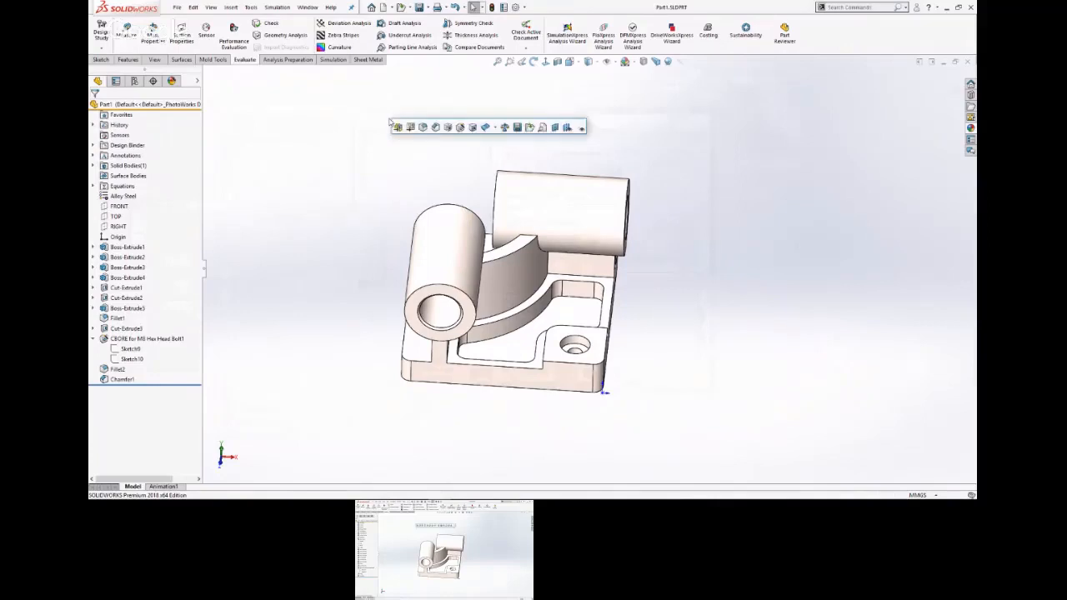
Evaluate the part's mass properties using custom unit settings with two decimal places.
left_click(154, 33)
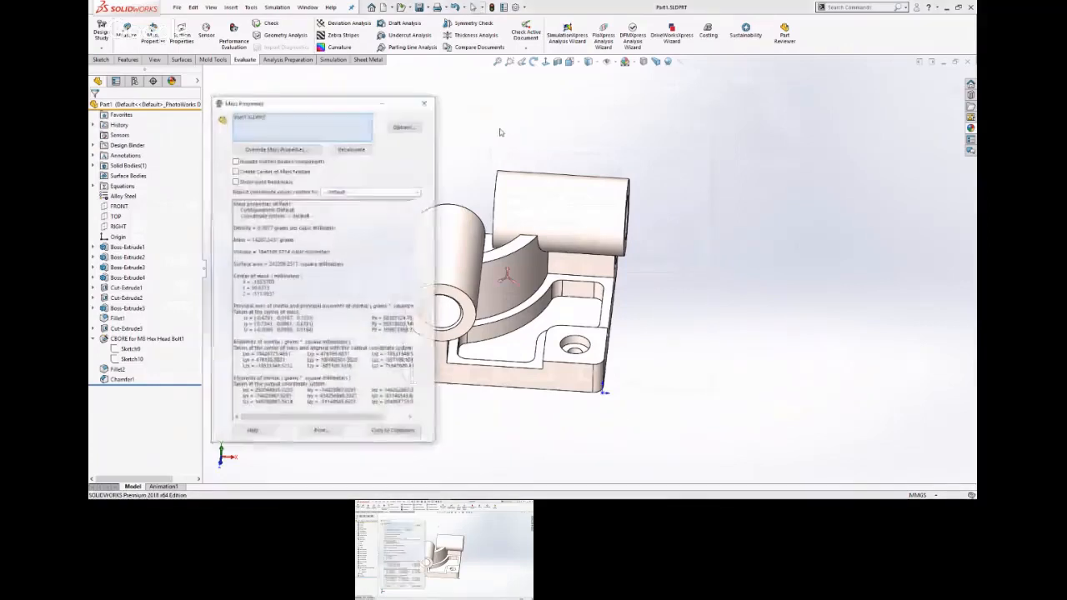
left_click(405, 128)
left_click(378, 148)
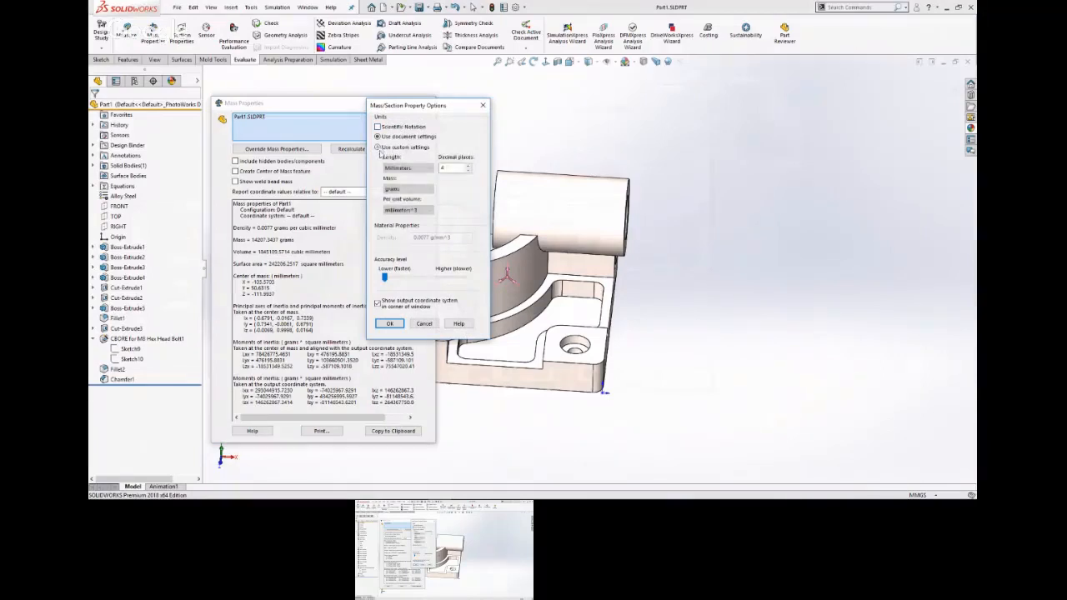
left_click(468, 170)
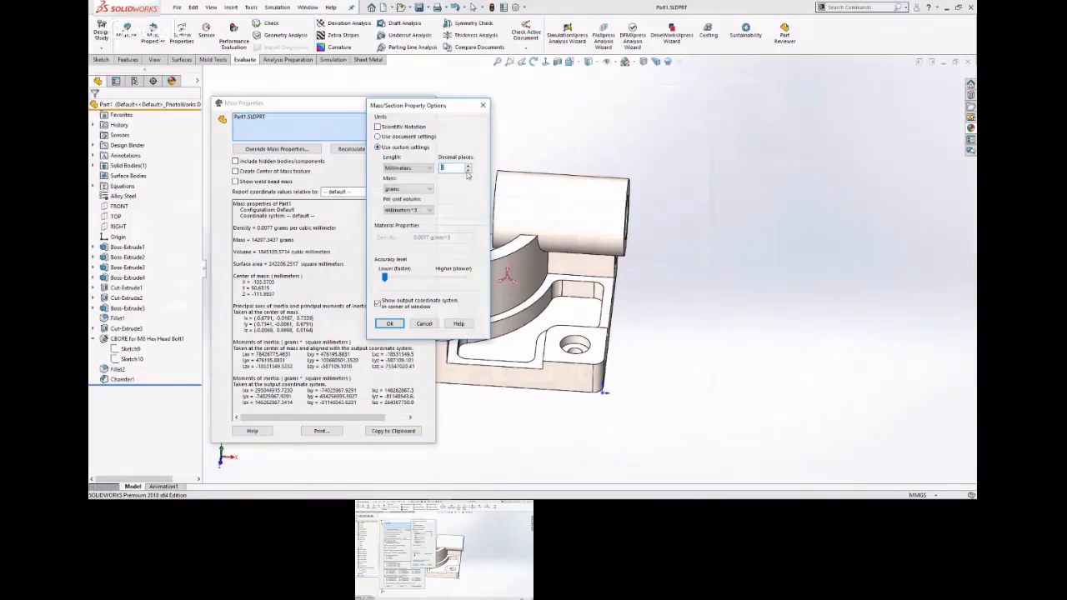
left_click(390, 324)
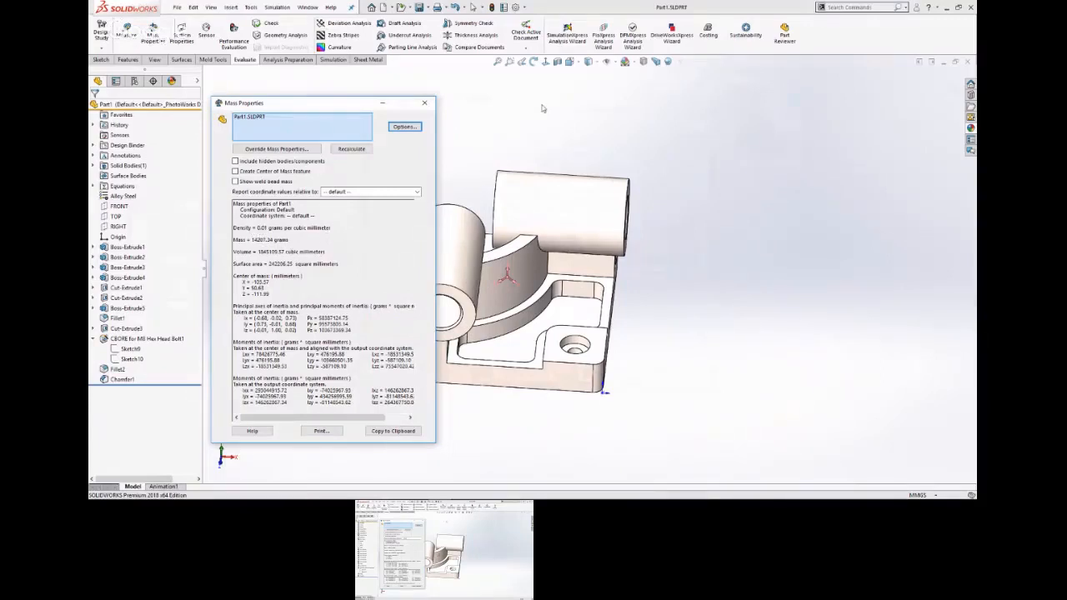
Switch to the CSWP Prep PowerPoint slide show and advance to the part mass question and its revealed answer.
key("super+Tab")
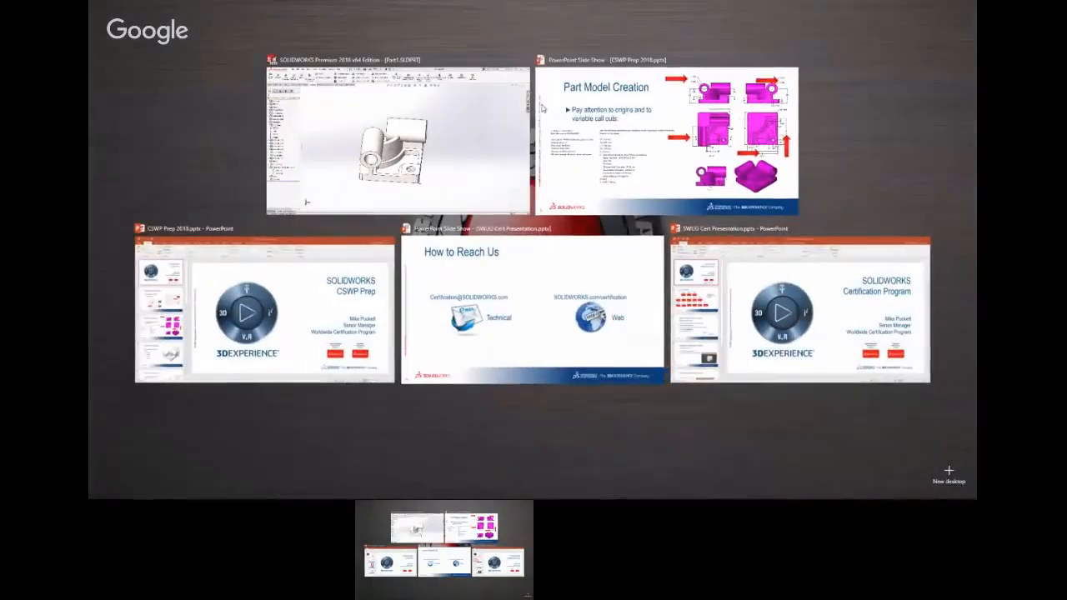
left_click(672, 147)
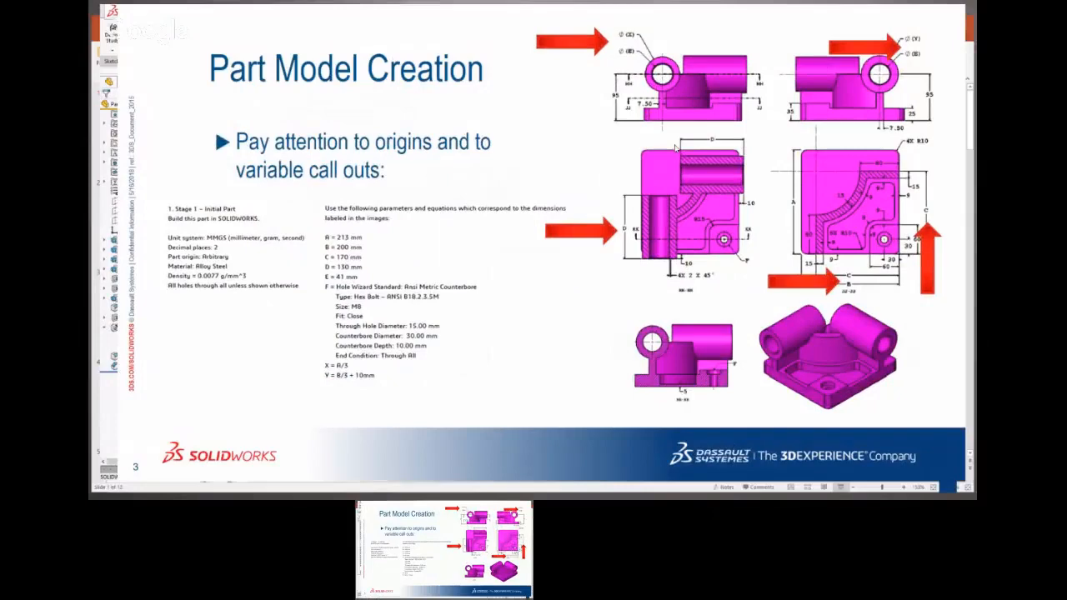
left_click(675, 148)
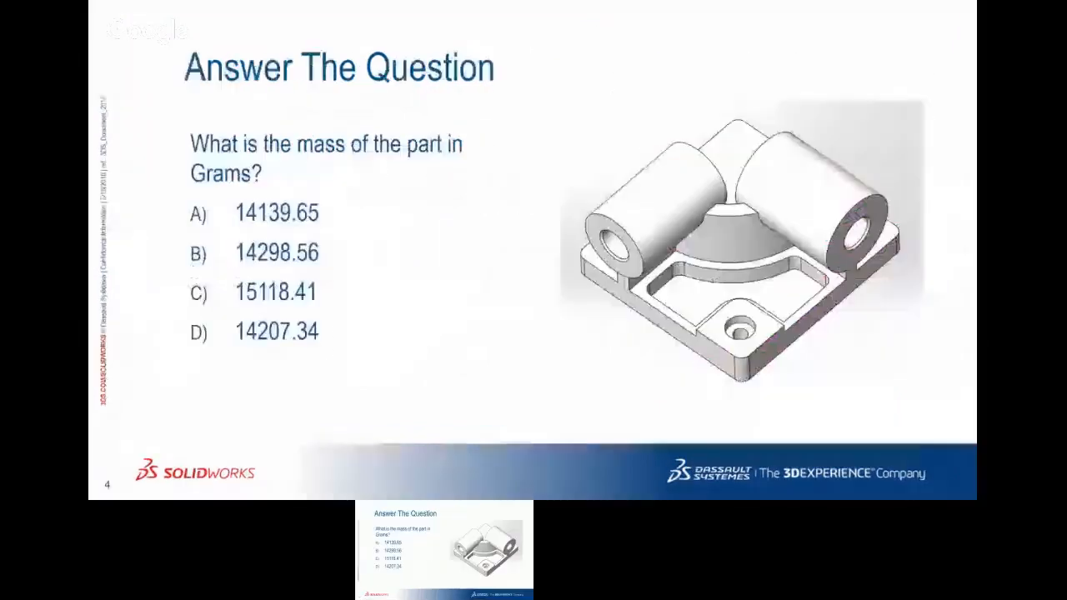
left_click(348, 344)
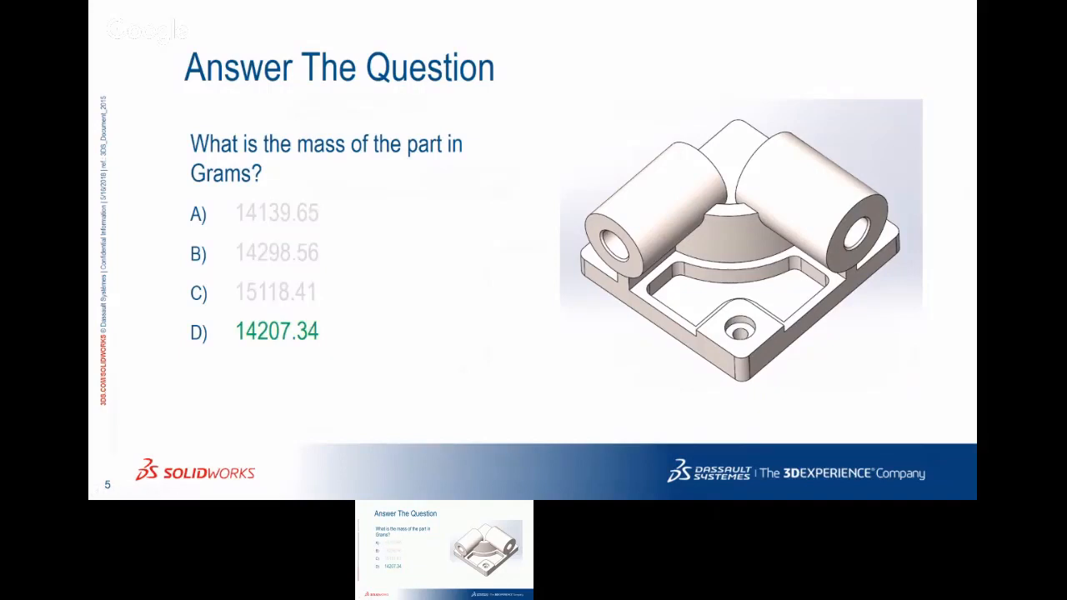
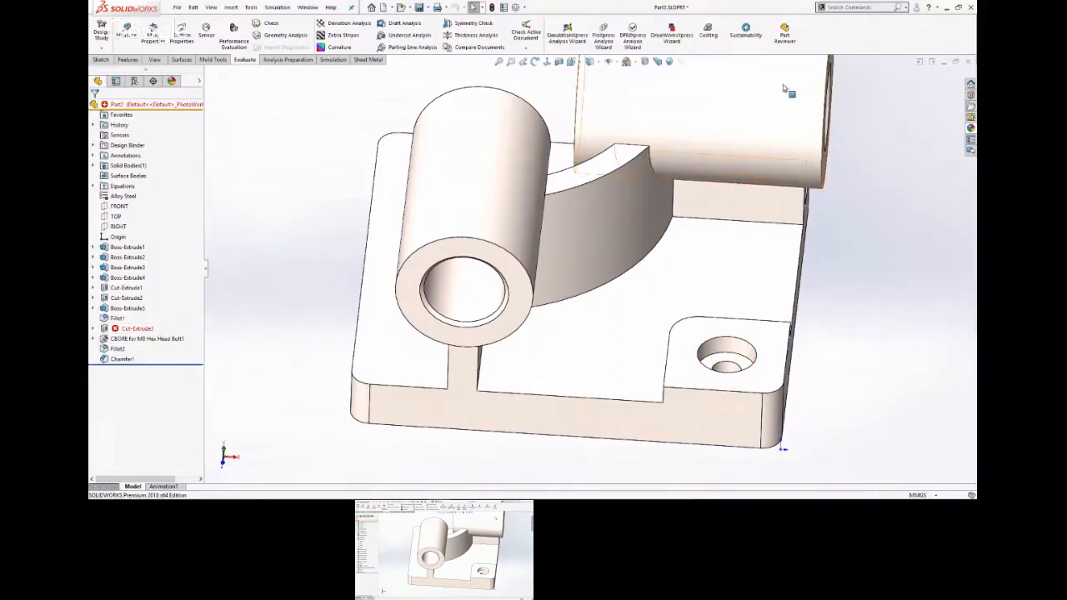
Close Part2 without saving its changes and reopen it from the recent documents.
left_click(968, 62)
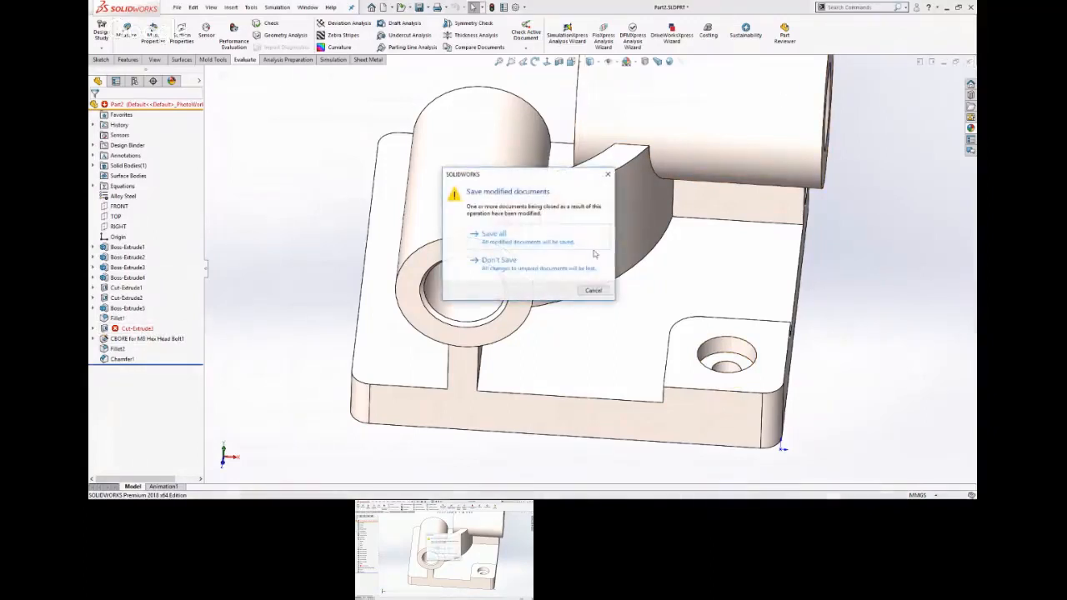
left_click(500, 265)
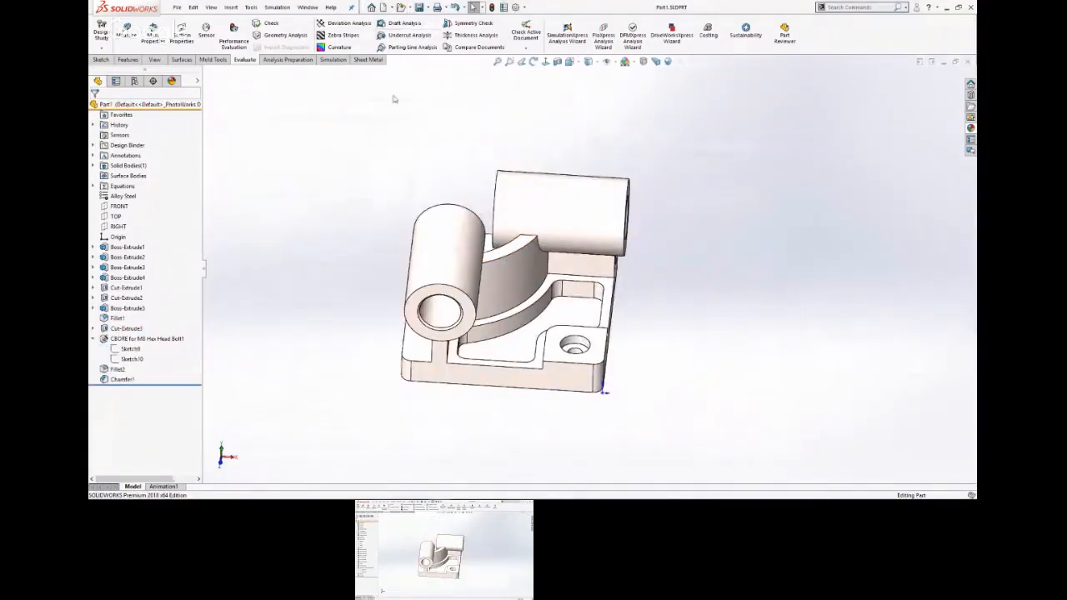
key("r")
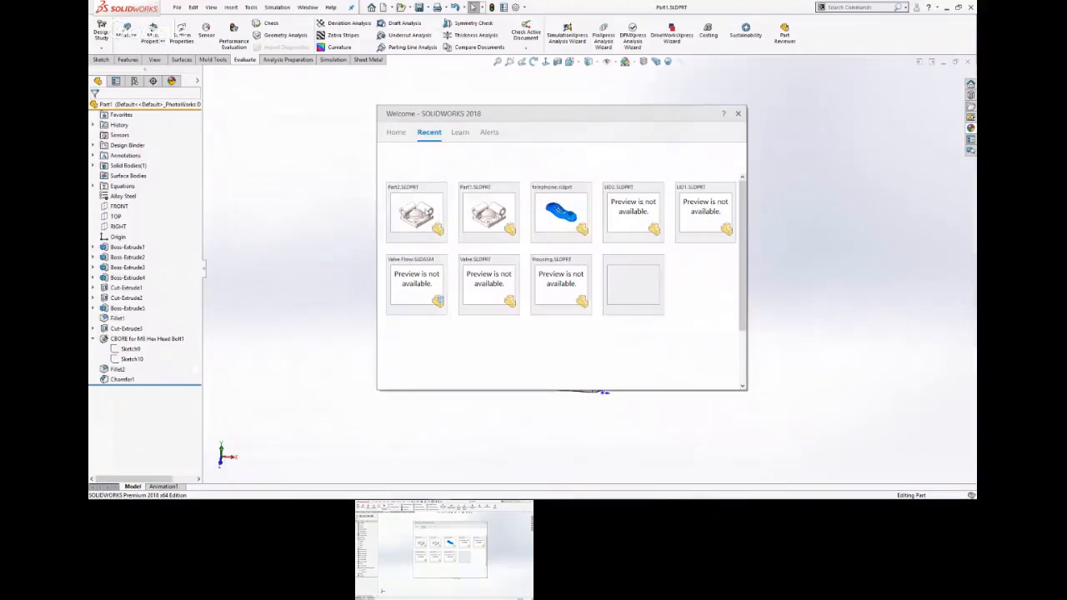
left_click(407, 214)
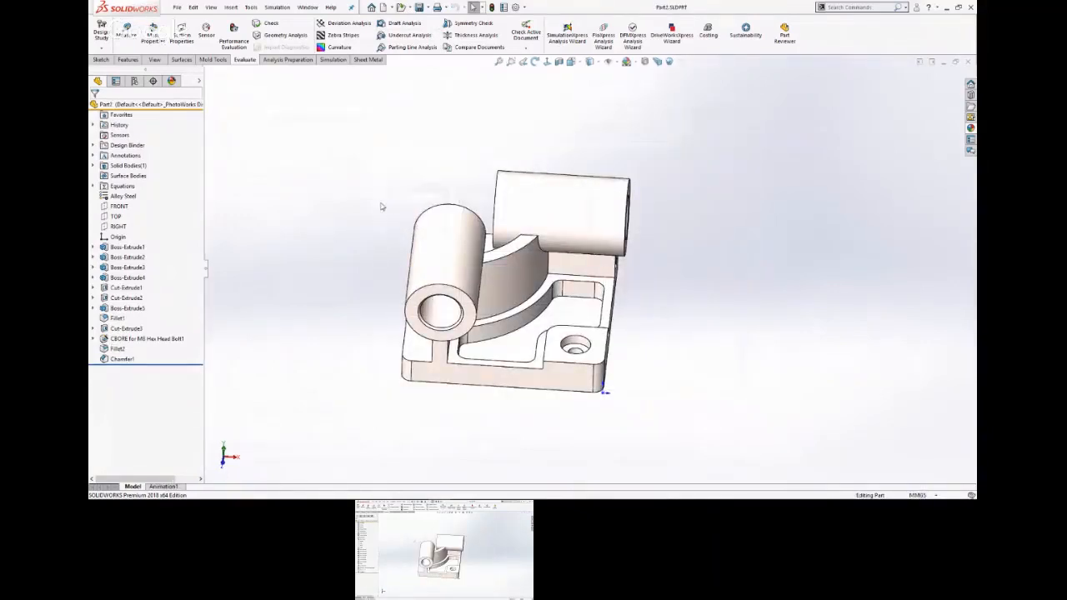
Suppress the counterbore hole feature for the M8 hex head bolt in the base plate's corner pad.
left_click(157, 343)
left_click(179, 315)
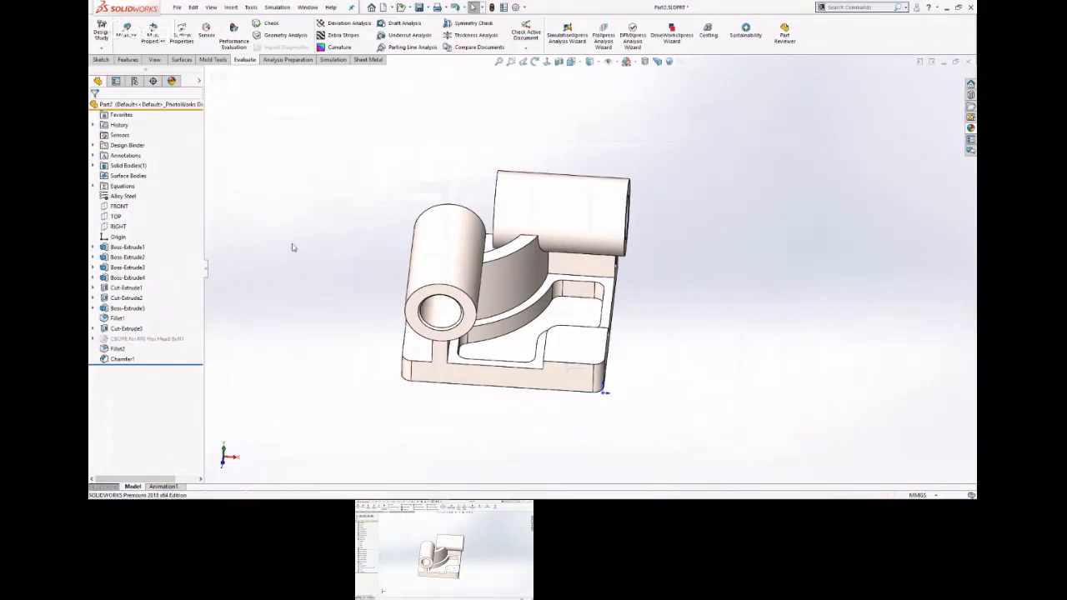
left_click(120, 348)
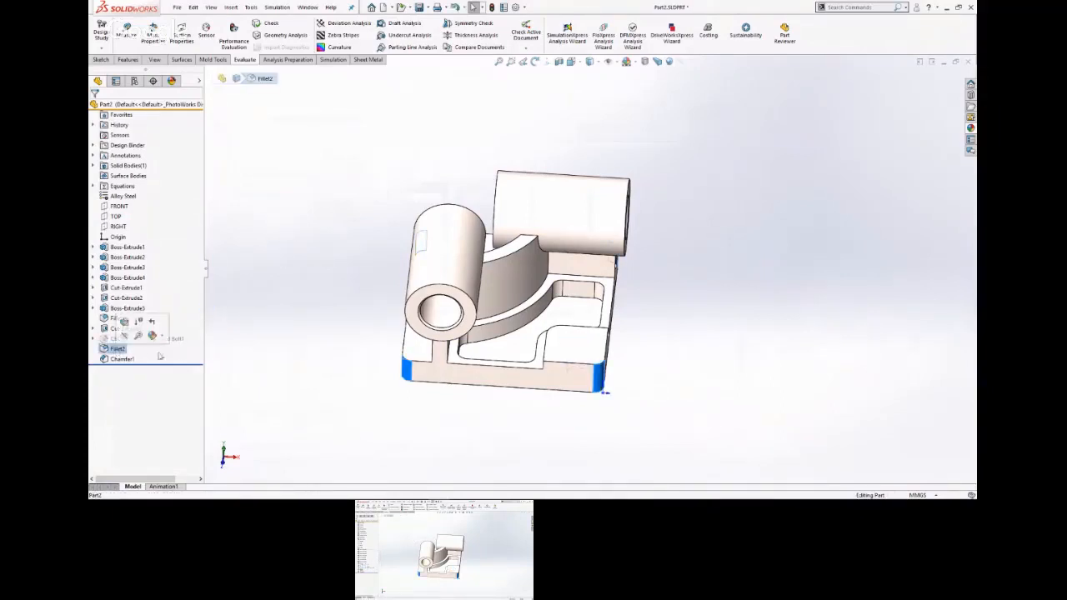
left_click(174, 250)
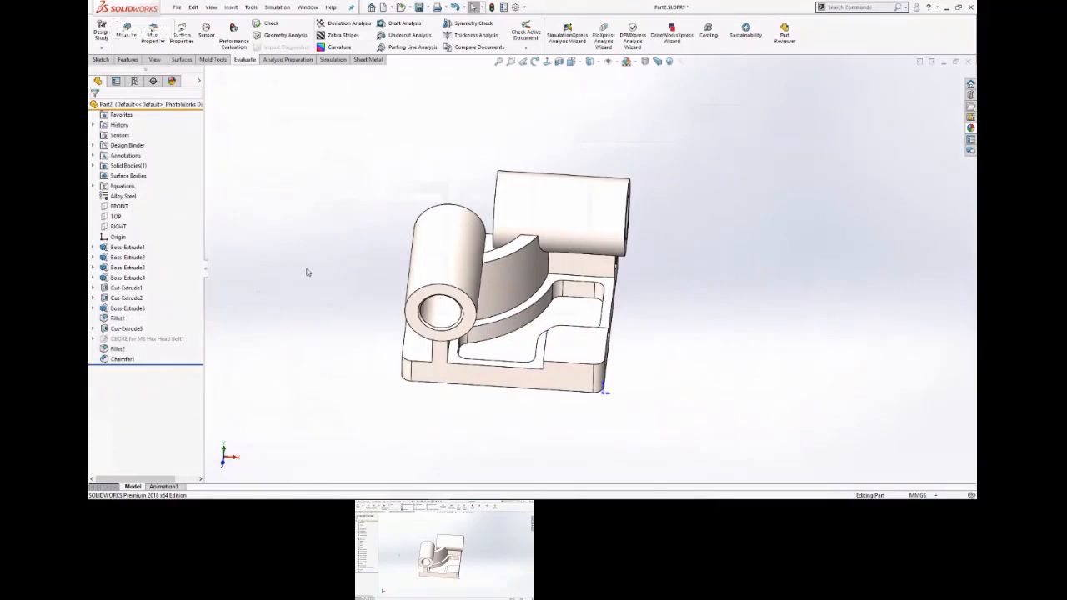
middle_click_drag(382, 363, 381, 340)
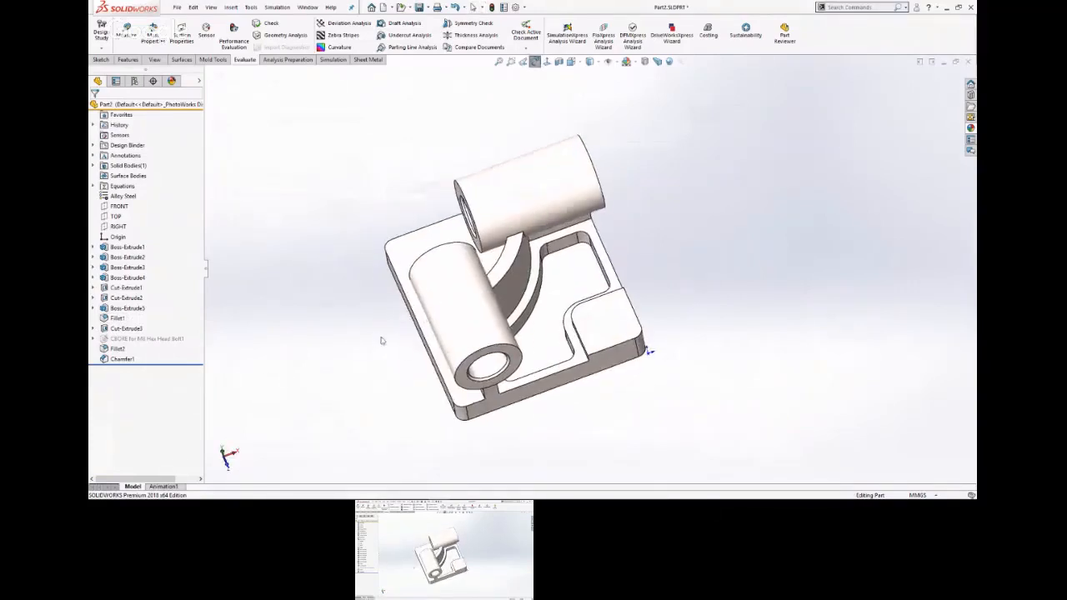
mouse_move(136, 329)
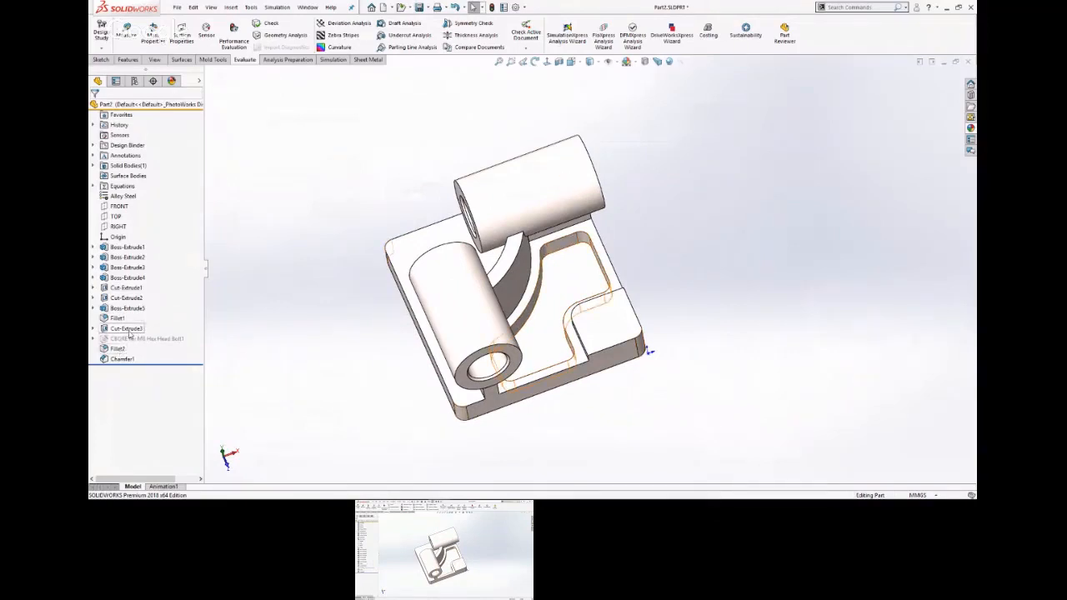
Edit the base pocket cut's sketch and delete the three arcs and two lines that run around the corner pad.
left_click(130, 333)
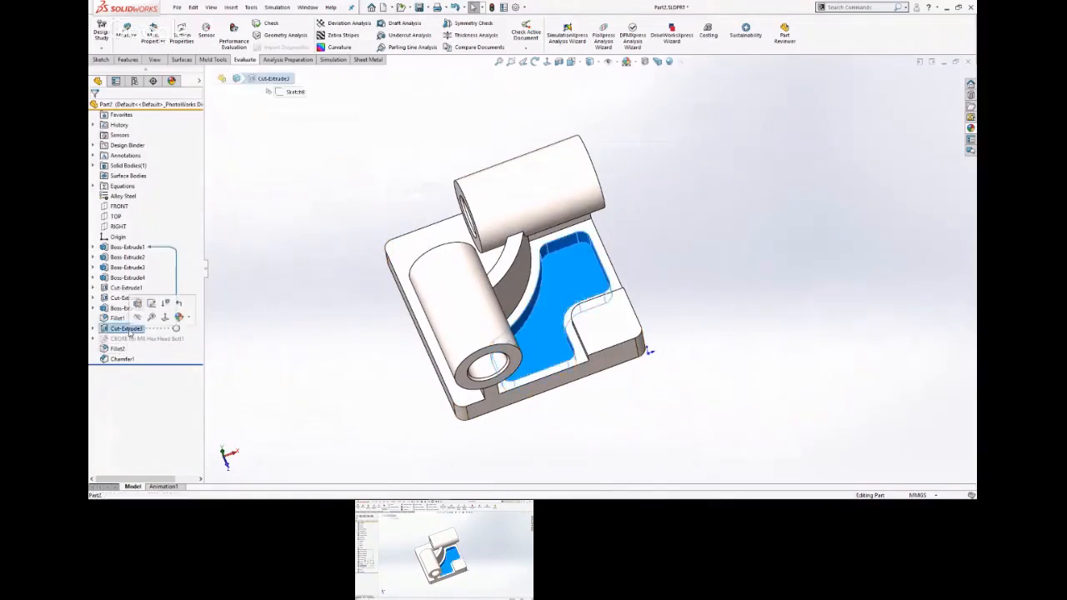
left_click(152, 304)
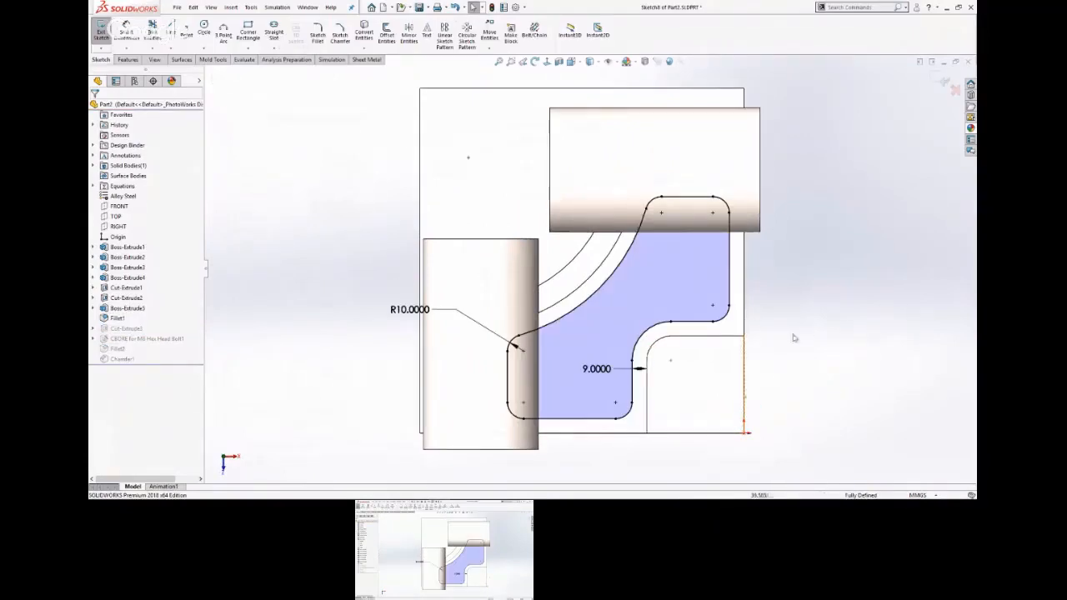
left_click(627, 412)
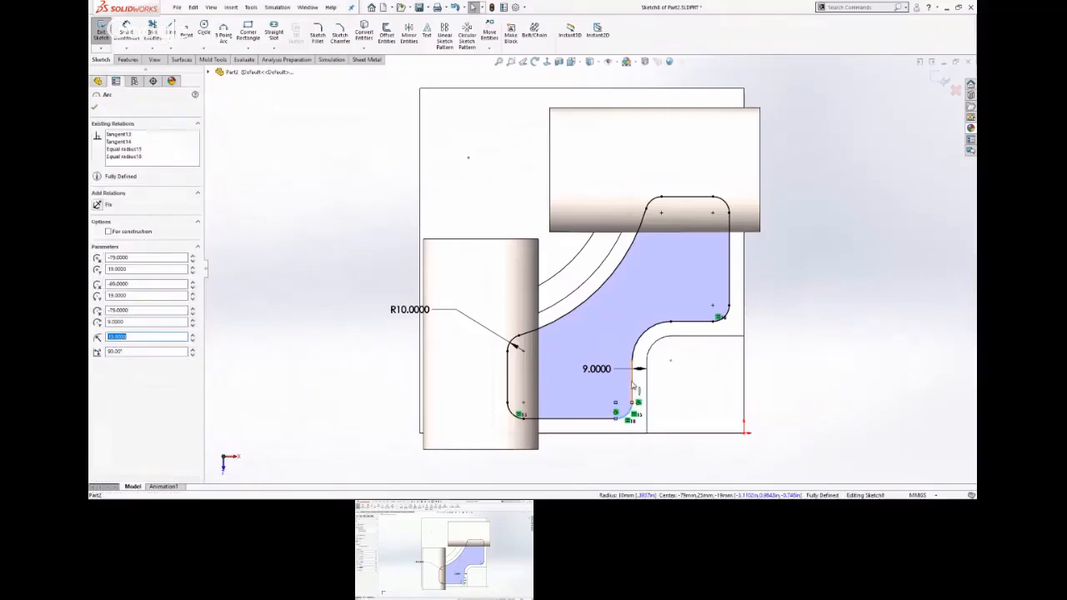
left_click(632, 384, "ctrl")
left_click(657, 325, "ctrl")
left_click(686, 324, "ctrl")
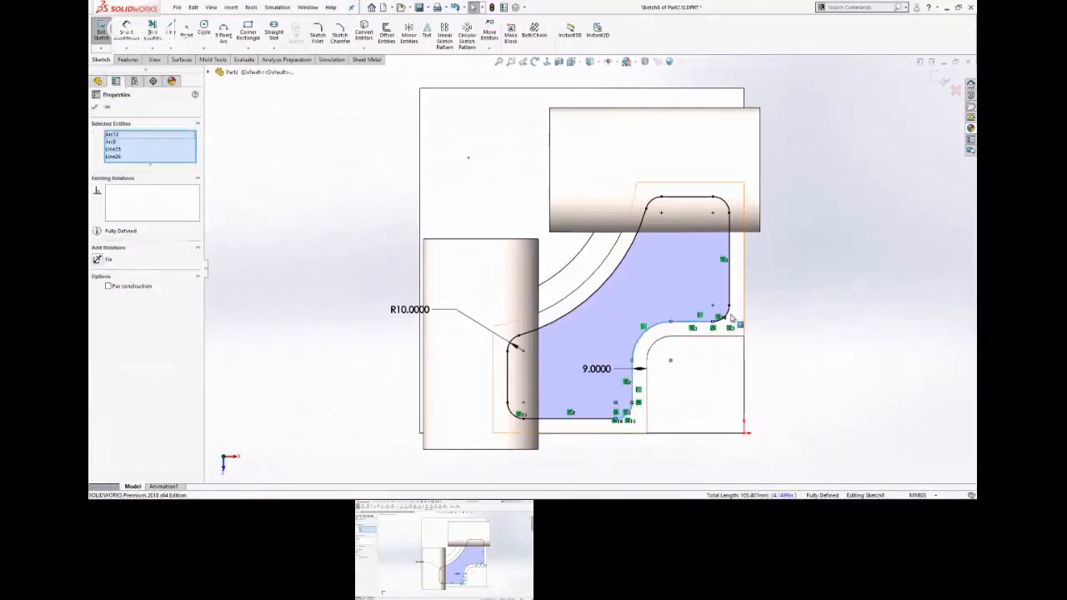
left_click(730, 319, "ctrl")
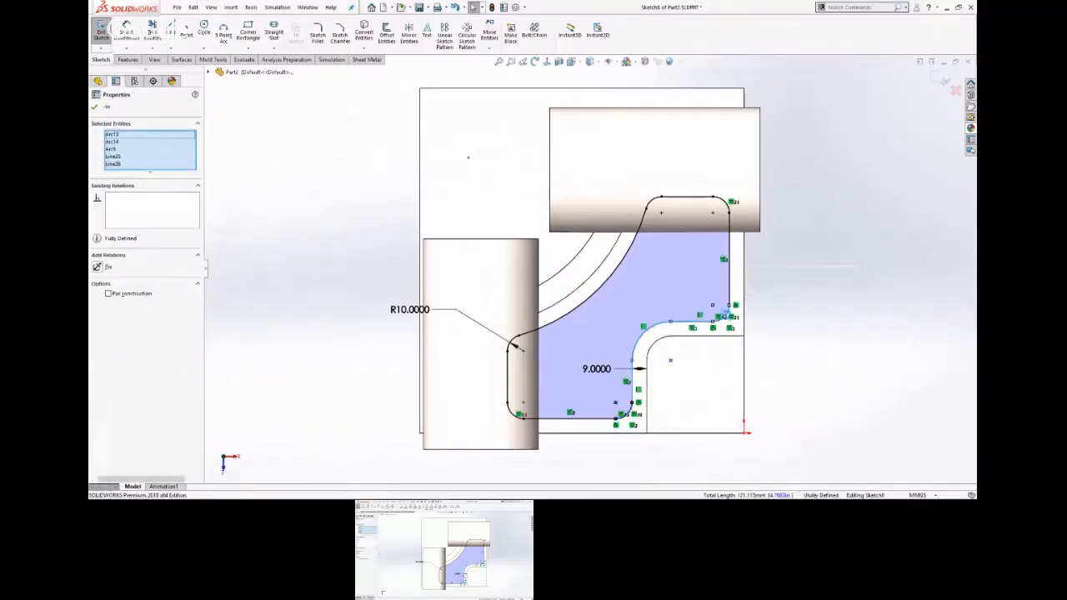
key("Delete")
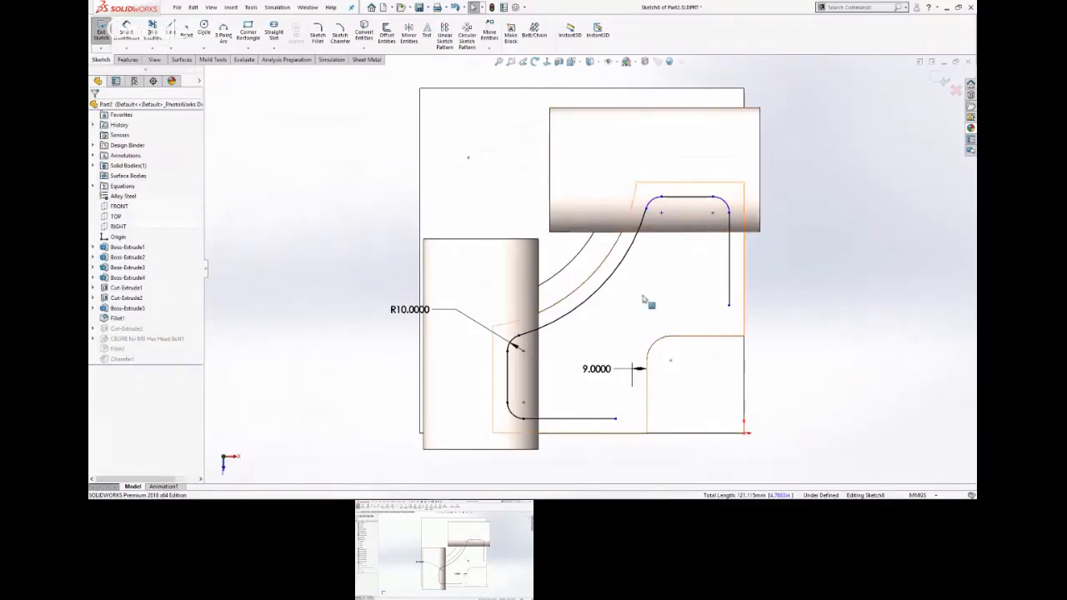
Make the two arcs at the pocket profile's upper end equal to the dimensioned R10 arc.
left_click(654, 204, "ctrl")
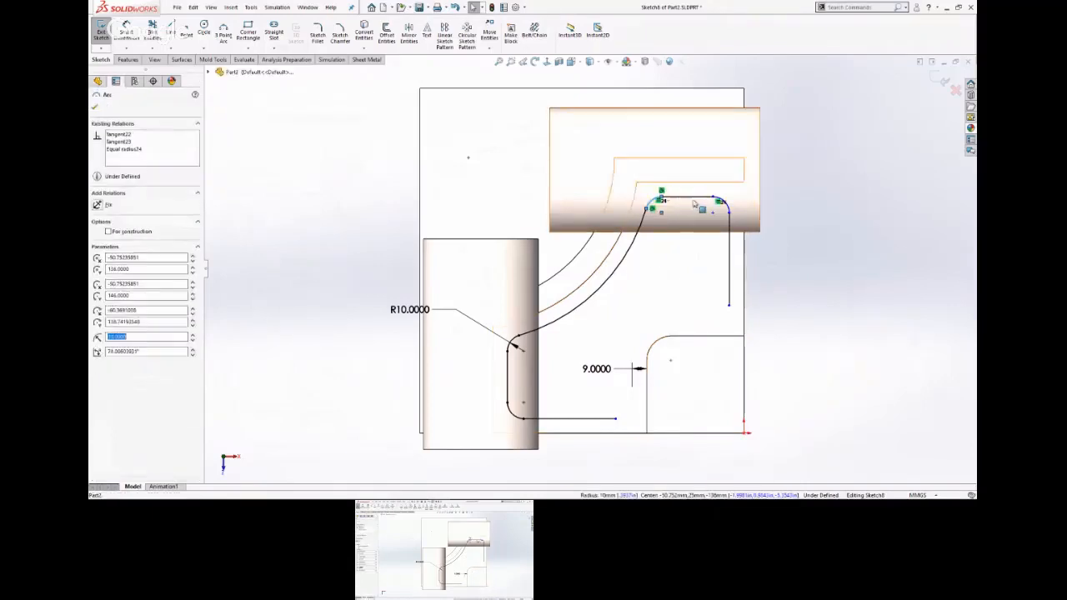
left_click(515, 342, "ctrl")
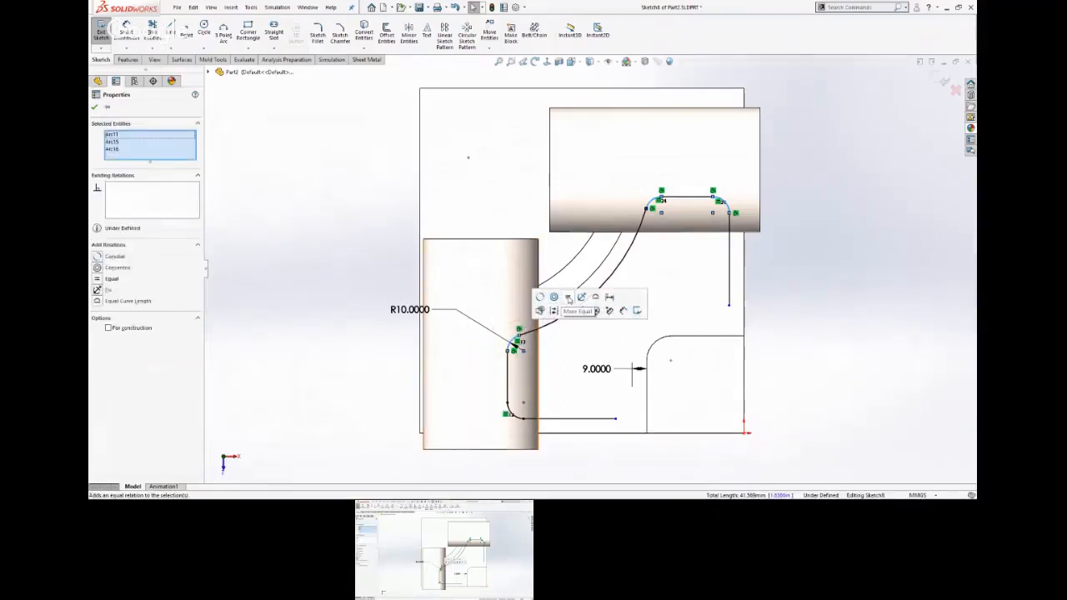
left_click(569, 299)
left_click(824, 315)
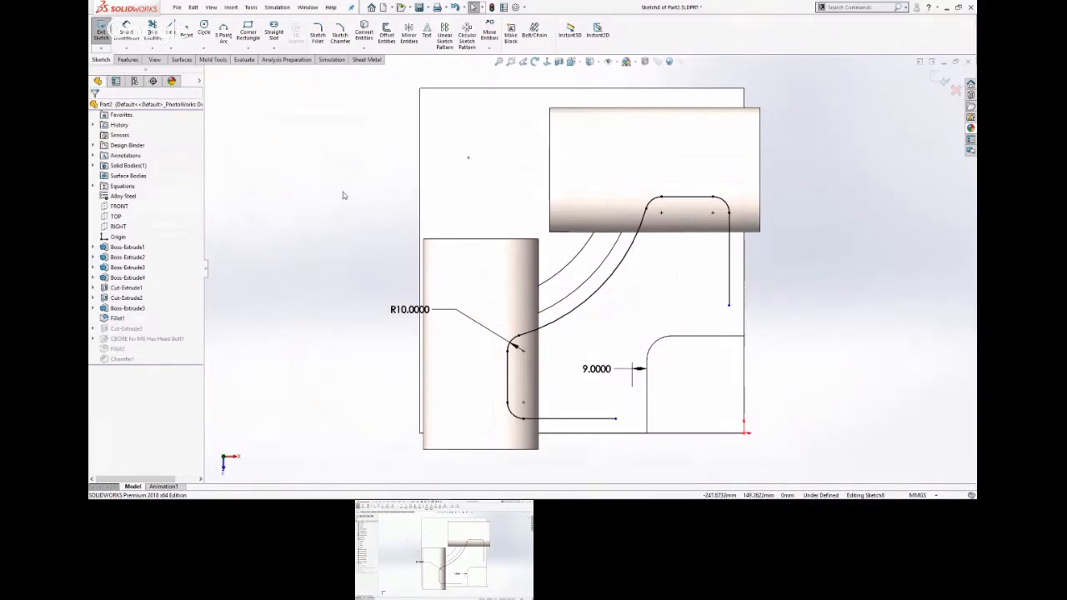
Join the pocket profile's two open lines with a 10 mm sketch fillet and exit the sketch.
key("s")
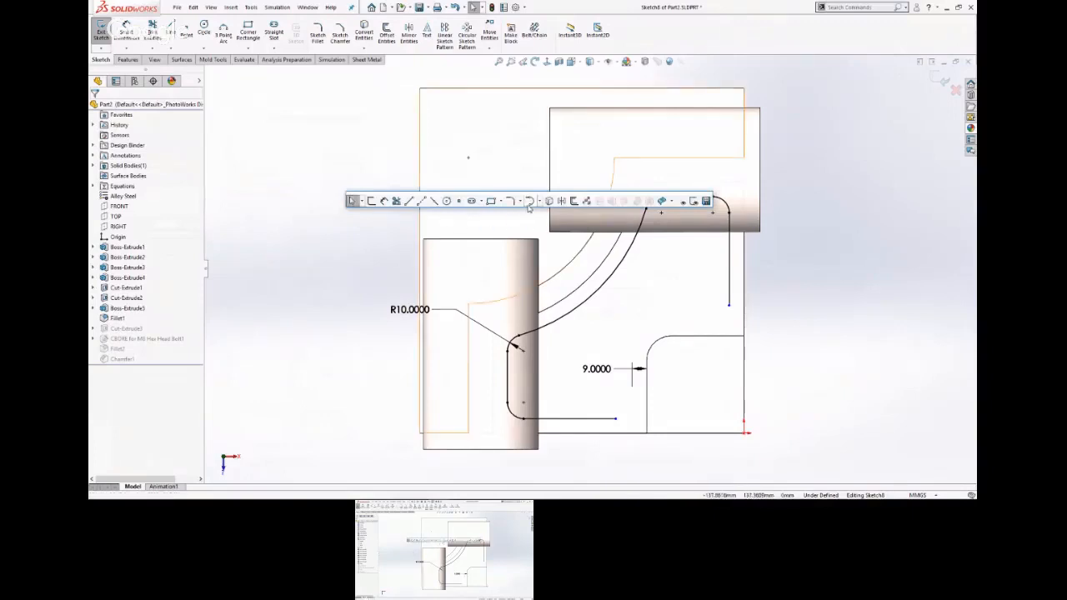
left_click(510, 203)
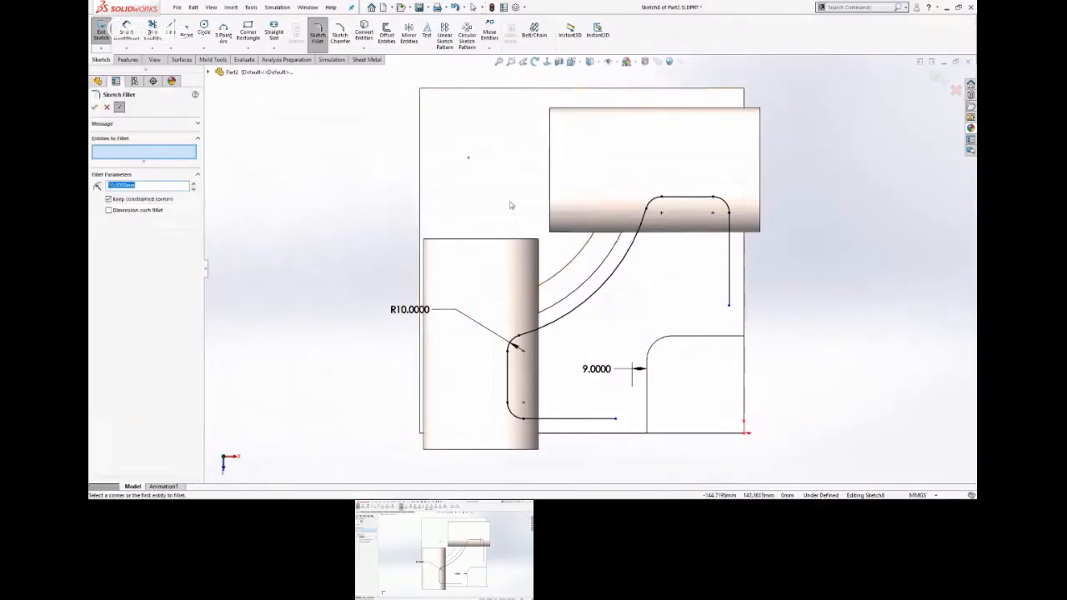
left_click(731, 298)
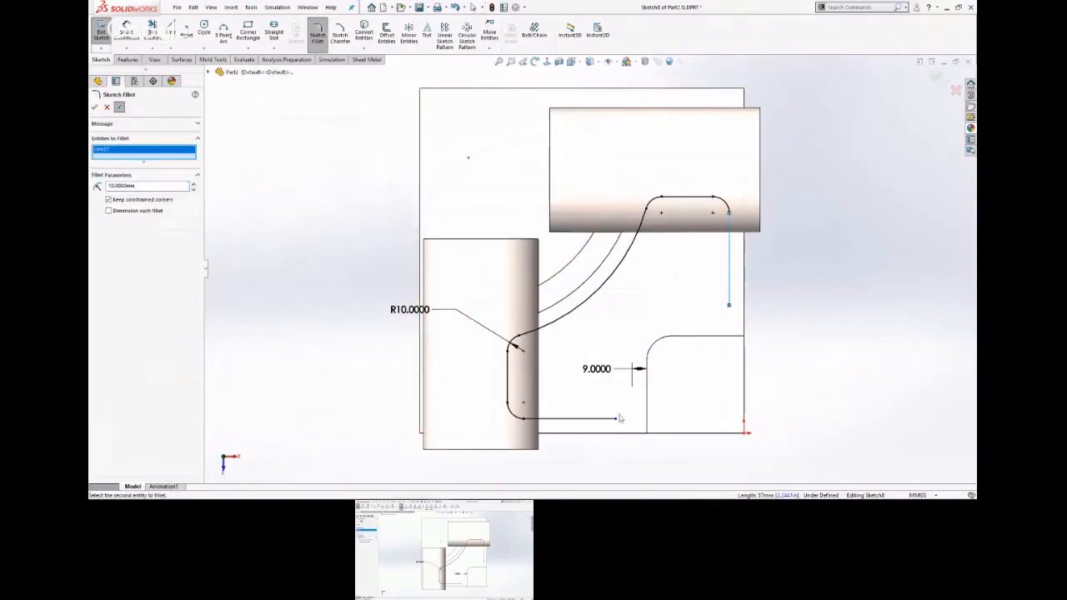
left_click(616, 422)
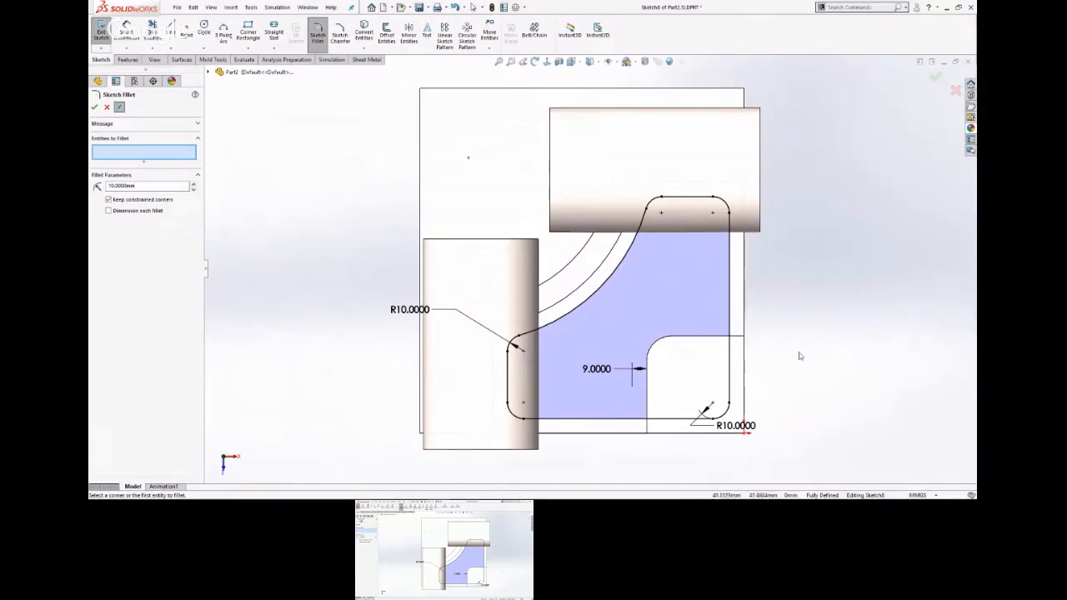
left_click(937, 77)
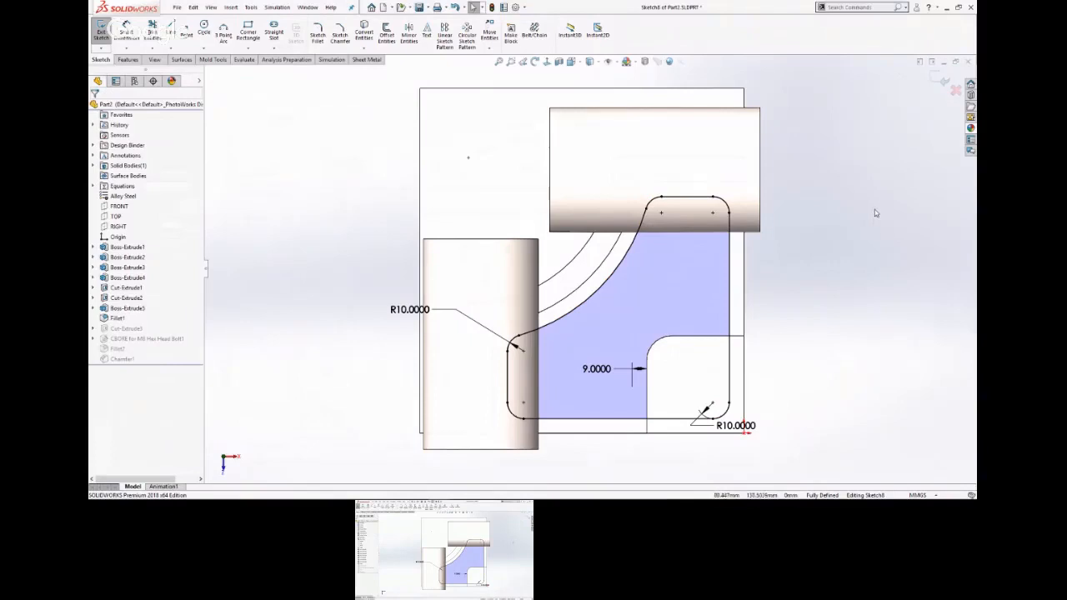
left_click(939, 80)
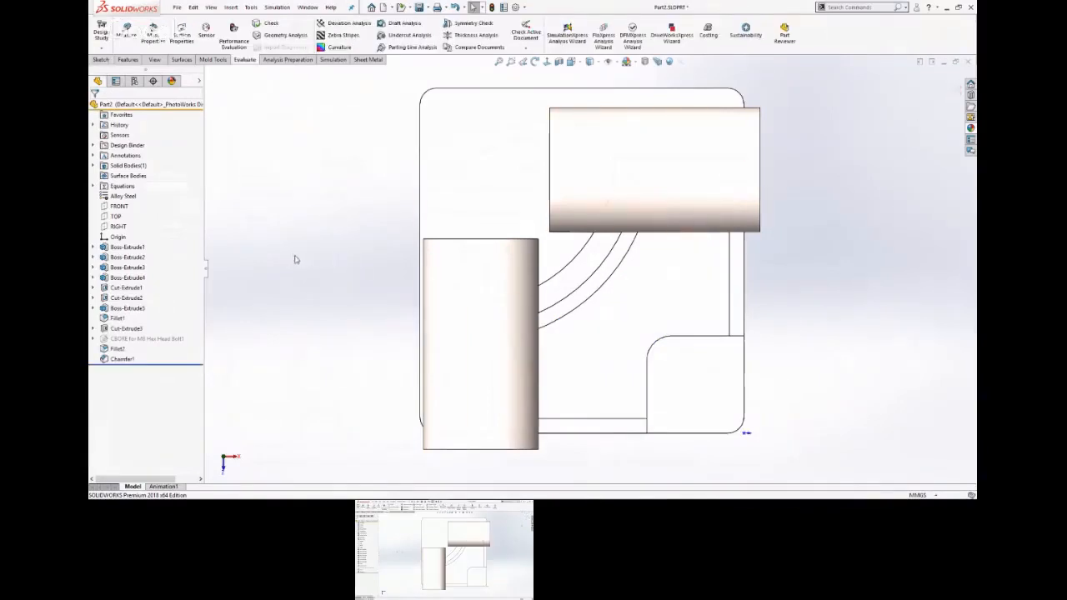
Suppress the corner pad's boss extrusion on the base plate along with its dependent fillet.
left_click(125, 308)
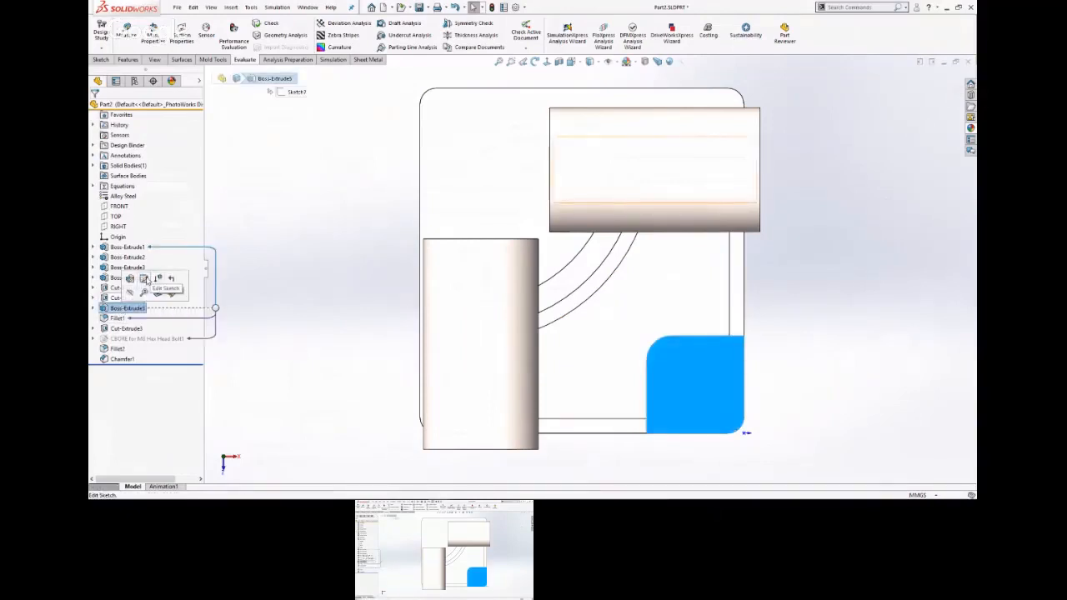
left_click(160, 279)
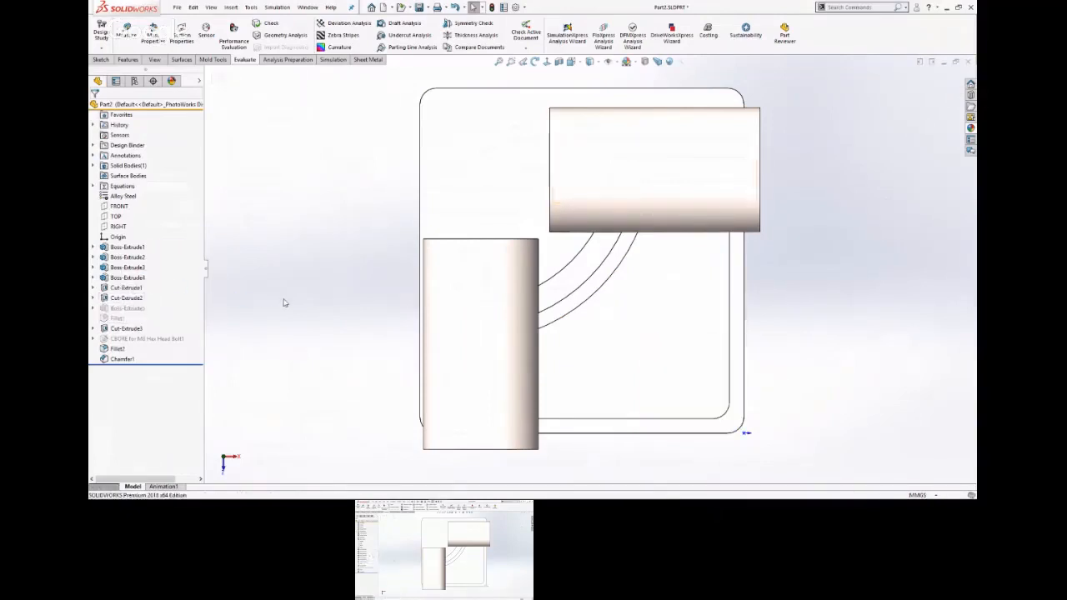
middle_click_drag(338, 358, 345, 222)
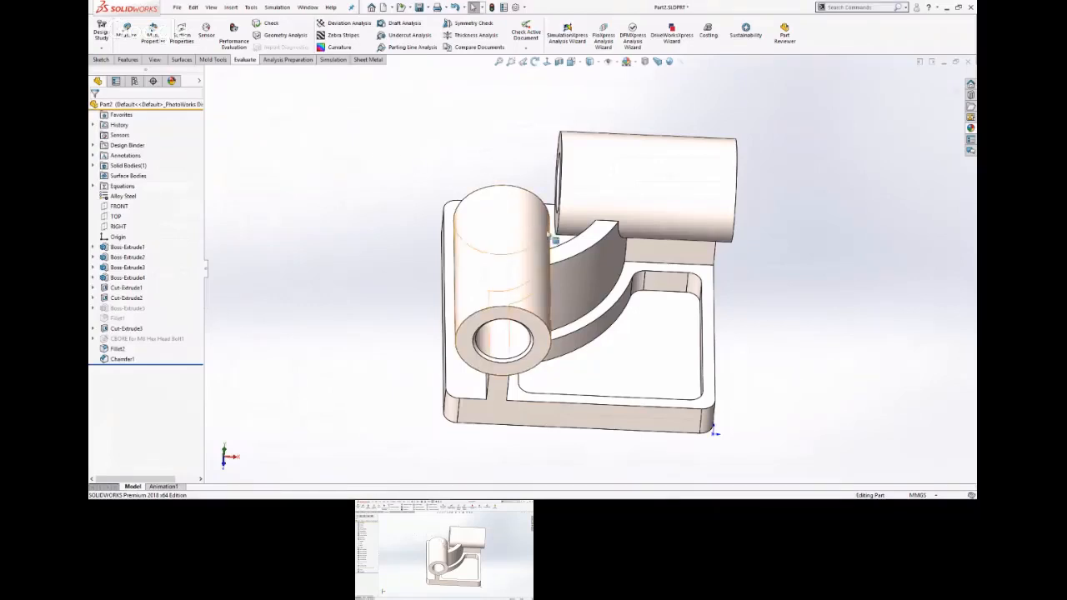
Start a sketch on the base plate's upper face and check the Part Model Modification slide for the second pocket.
left_click(554, 242)
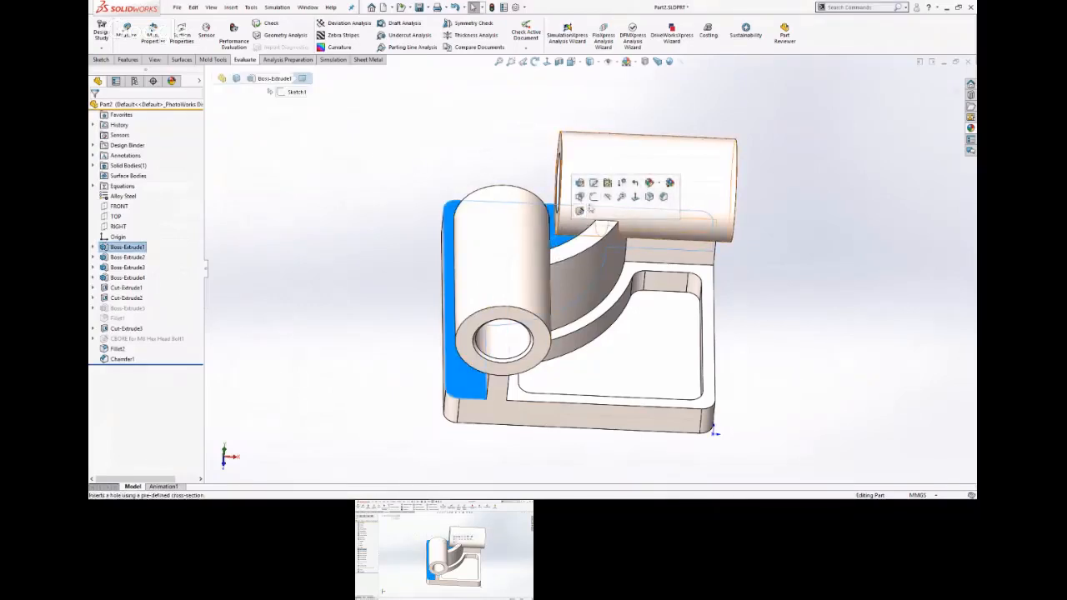
left_click(592, 195)
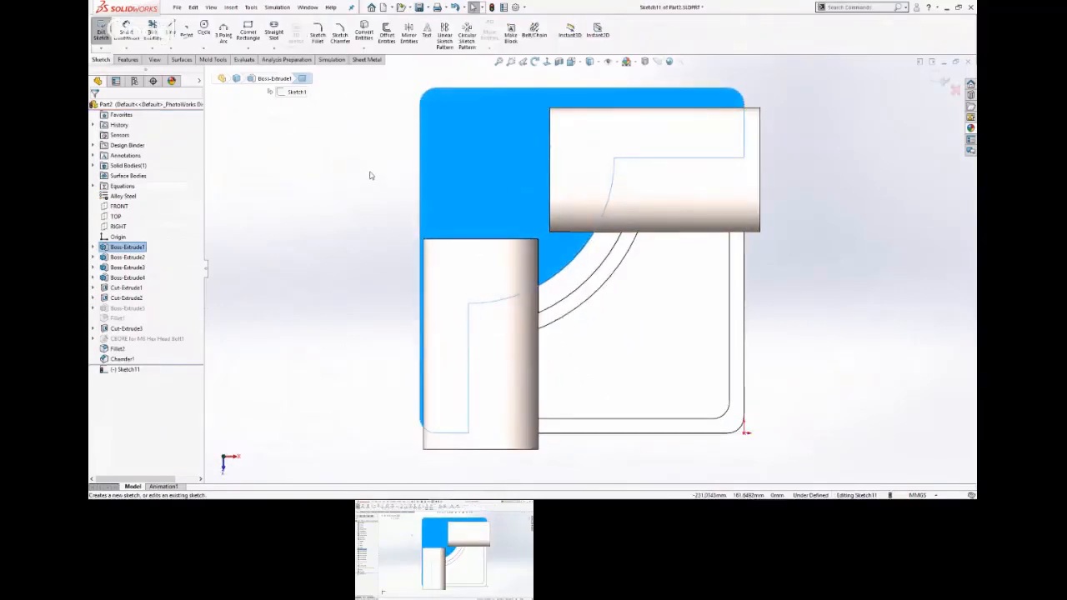
key("alt+Tab")
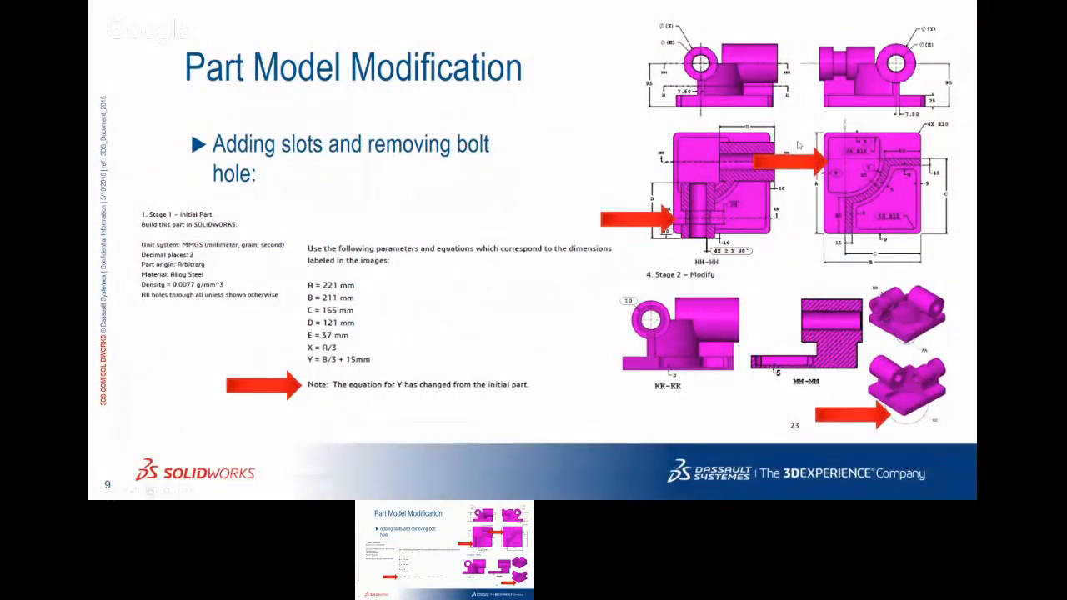
key("alt+Tab")
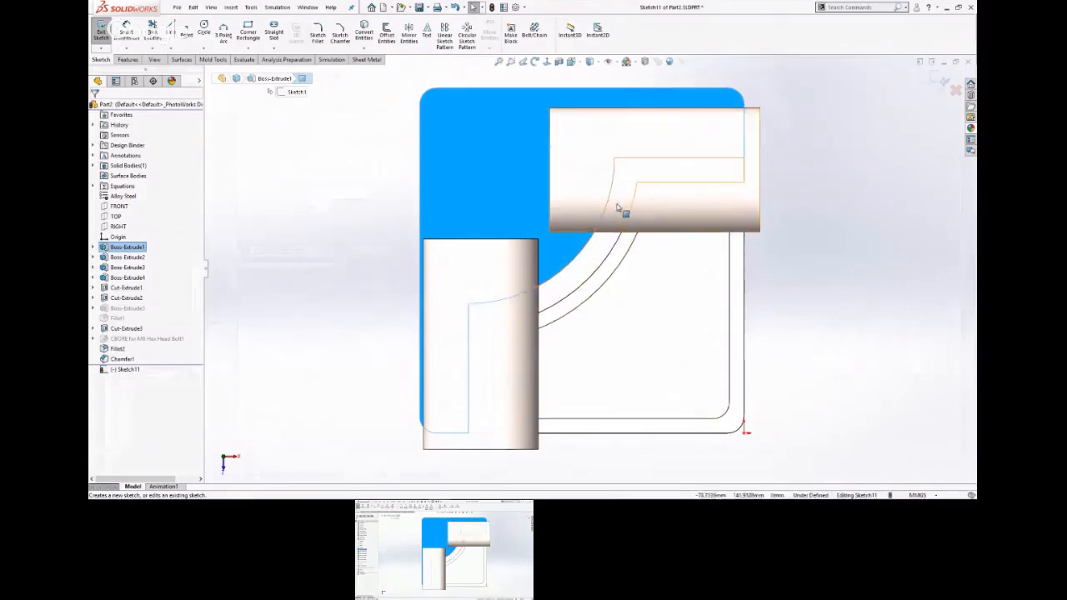
Try to offset the base plate's left and upper edges 9 mm inward together with their rounded corner, and undo the offset.
left_click(322, 178)
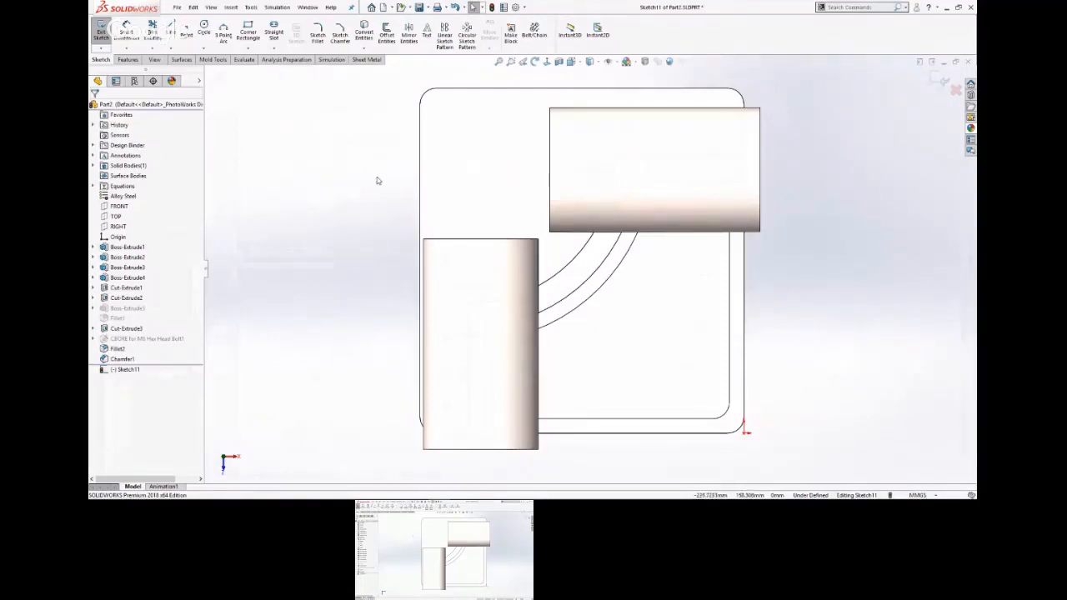
left_click(421, 186)
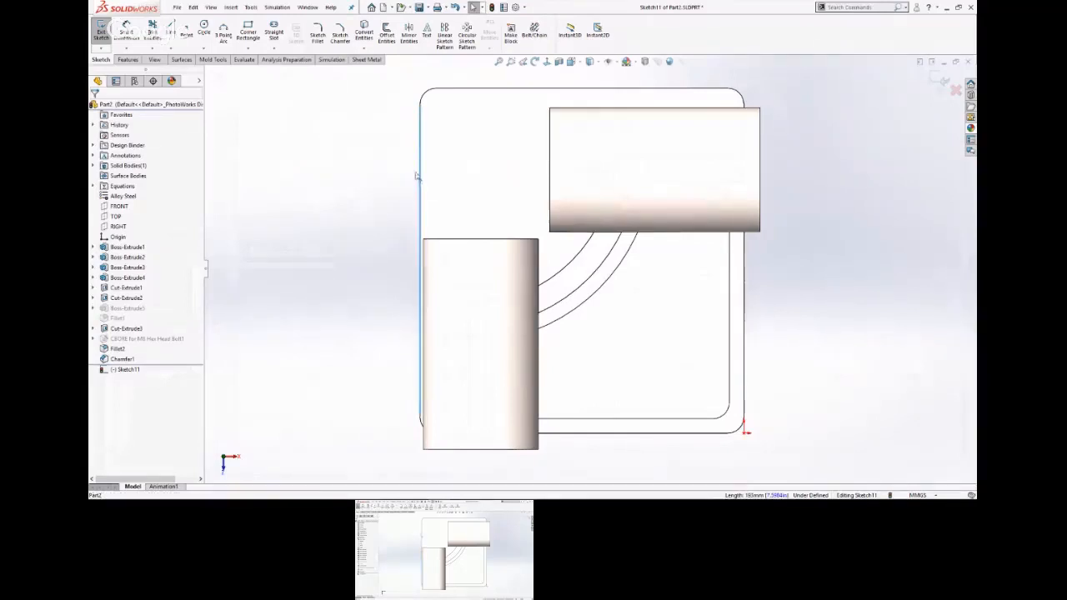
left_click(442, 93, "ctrl")
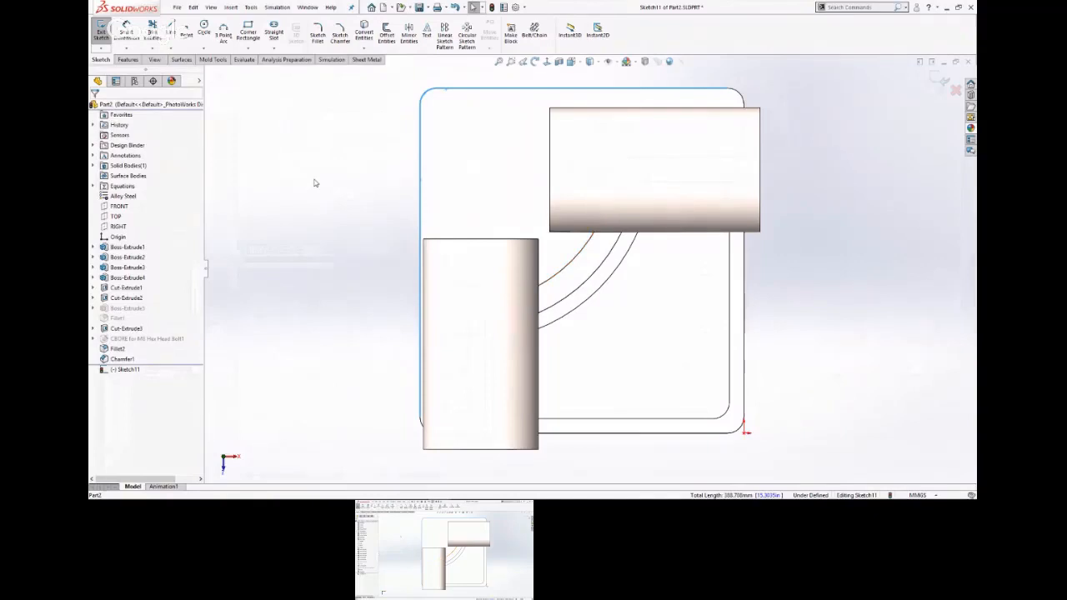
key("s")
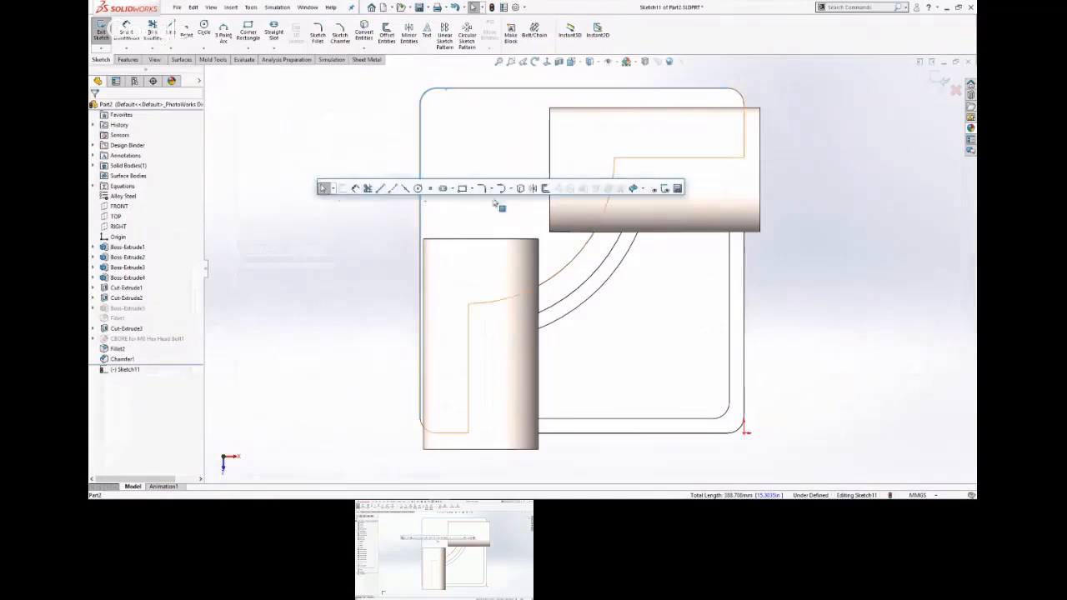
left_click(545, 189)
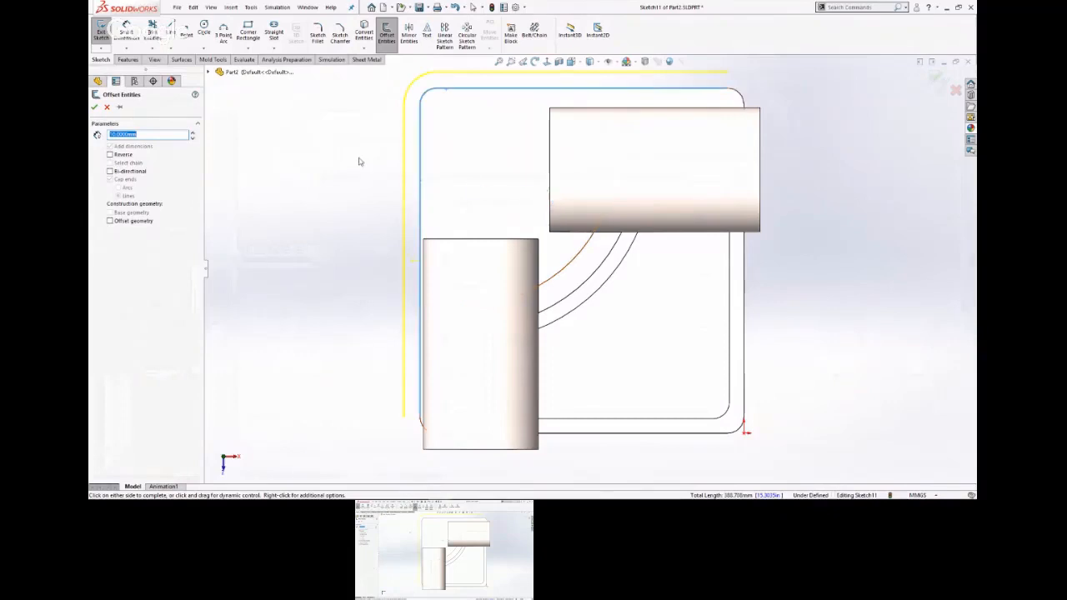
type("9")
key("Return")
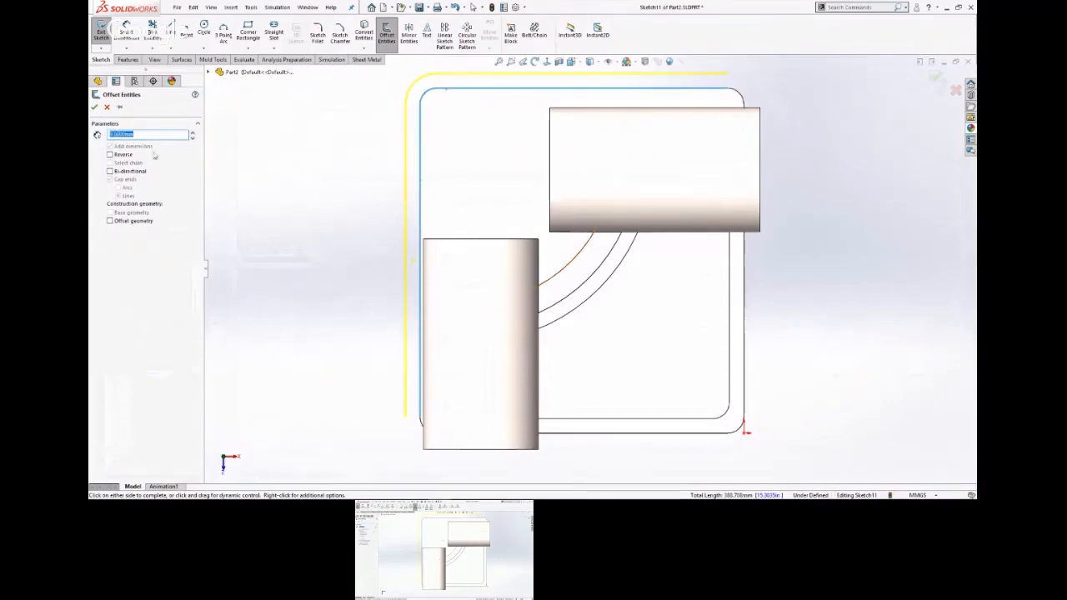
left_click(111, 155)
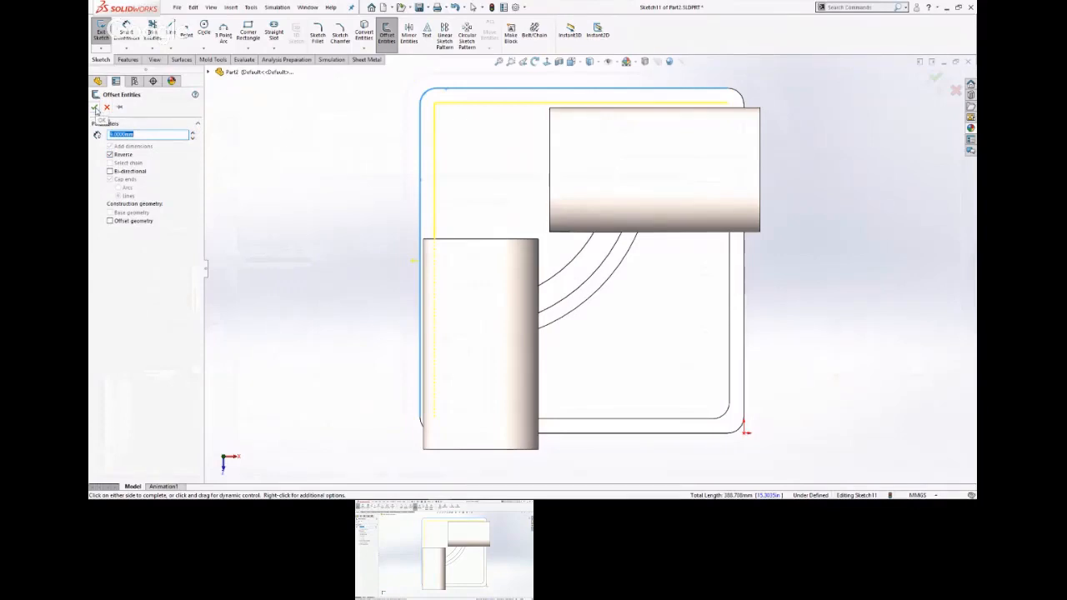
left_click(95, 109)
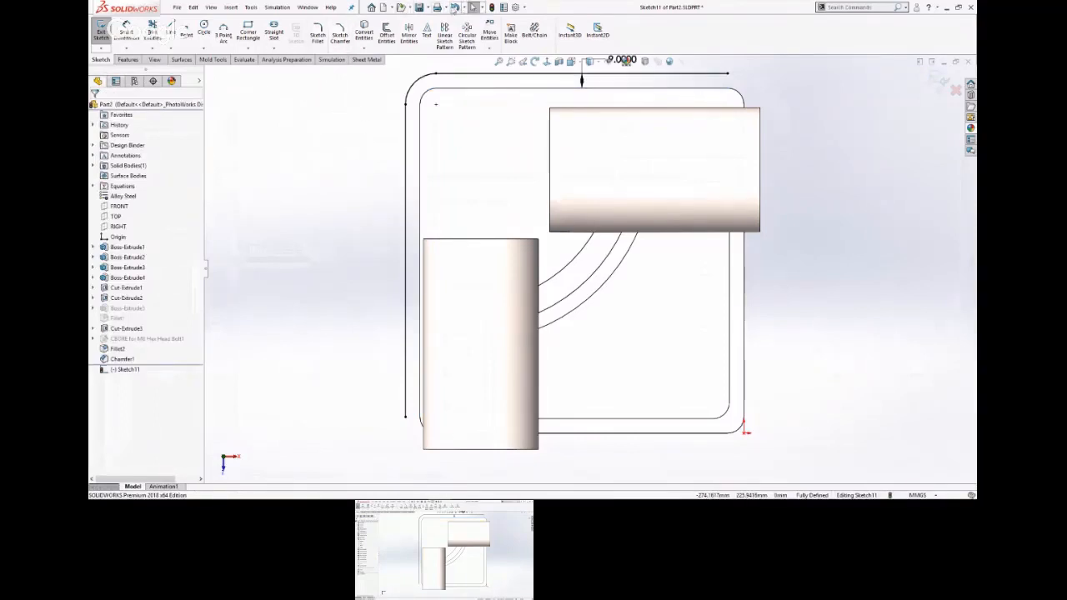
key("ctrl+z")
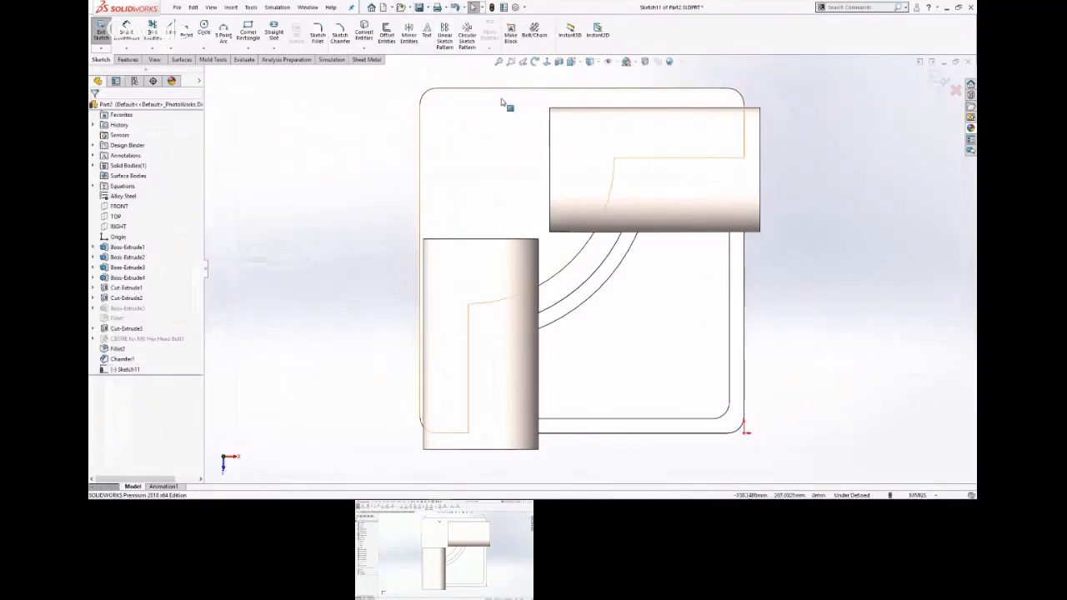
Offset the base plate's upper edge and left edge 9 mm inward as two separate sketch lines.
left_click(423, 148)
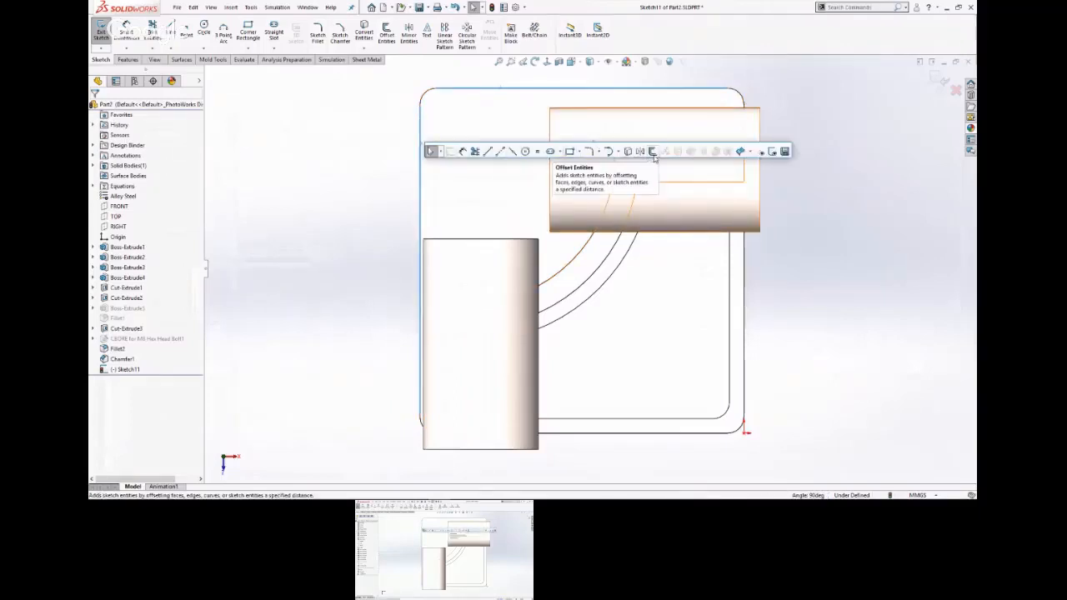
left_click(582, 151)
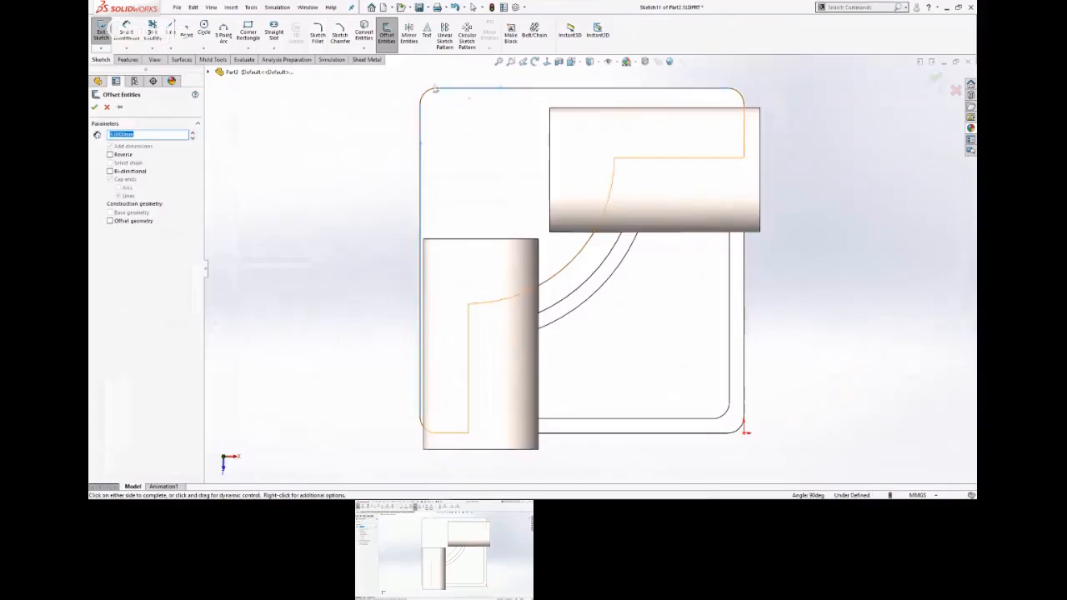
left_click(421, 171)
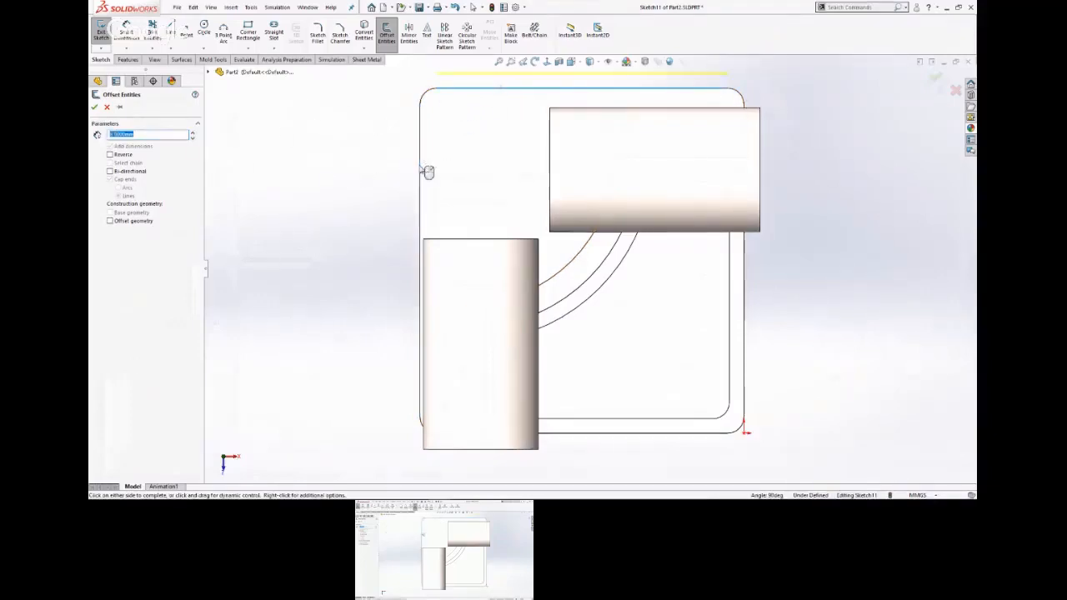
left_click(109, 155)
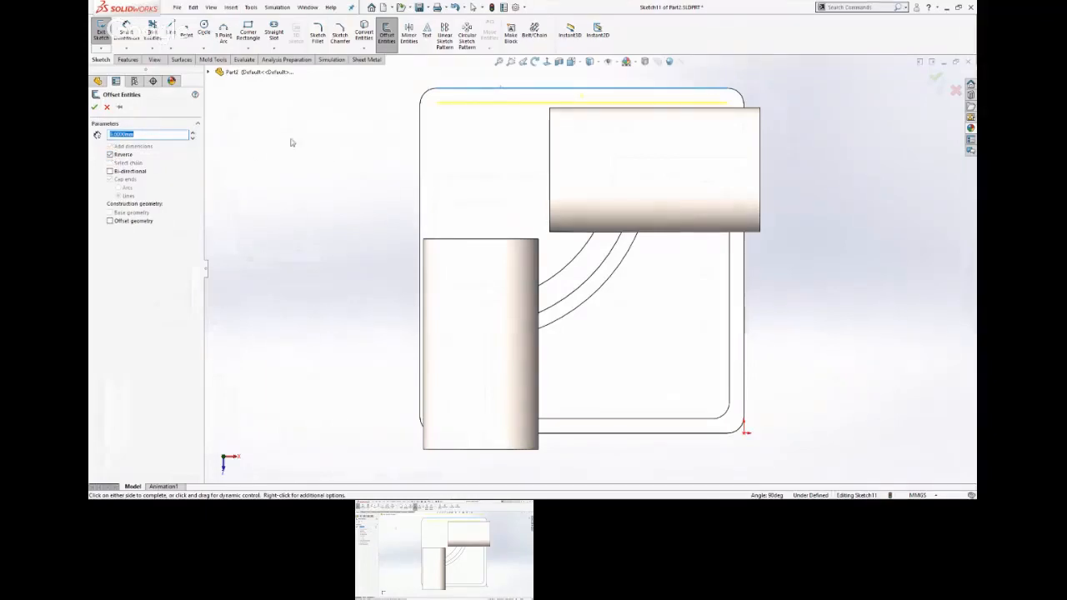
left_click(98, 109)
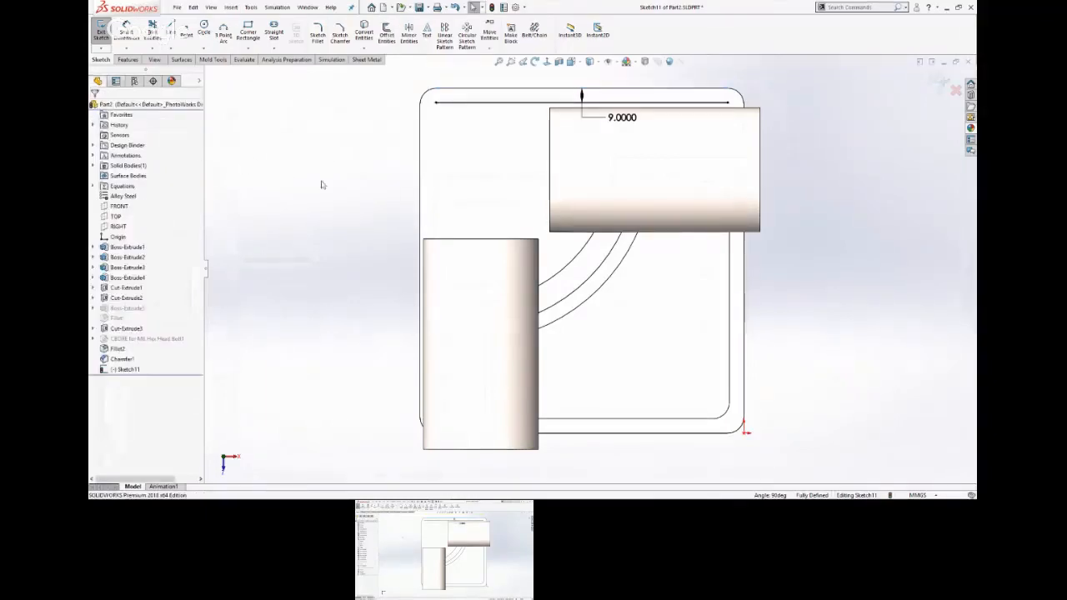
left_click(422, 183)
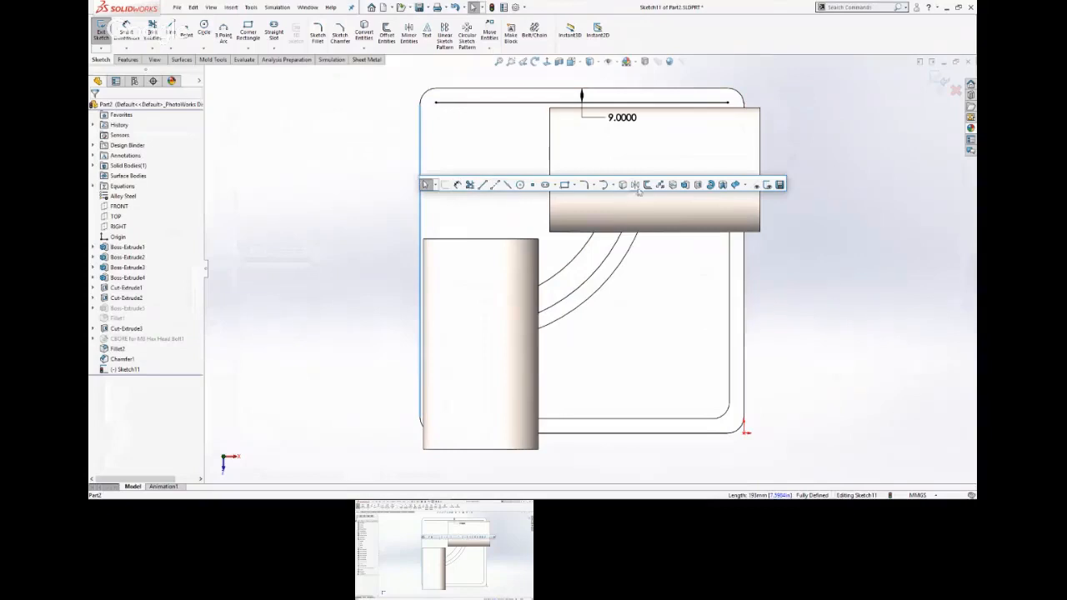
left_click(644, 186)
left_click(110, 154)
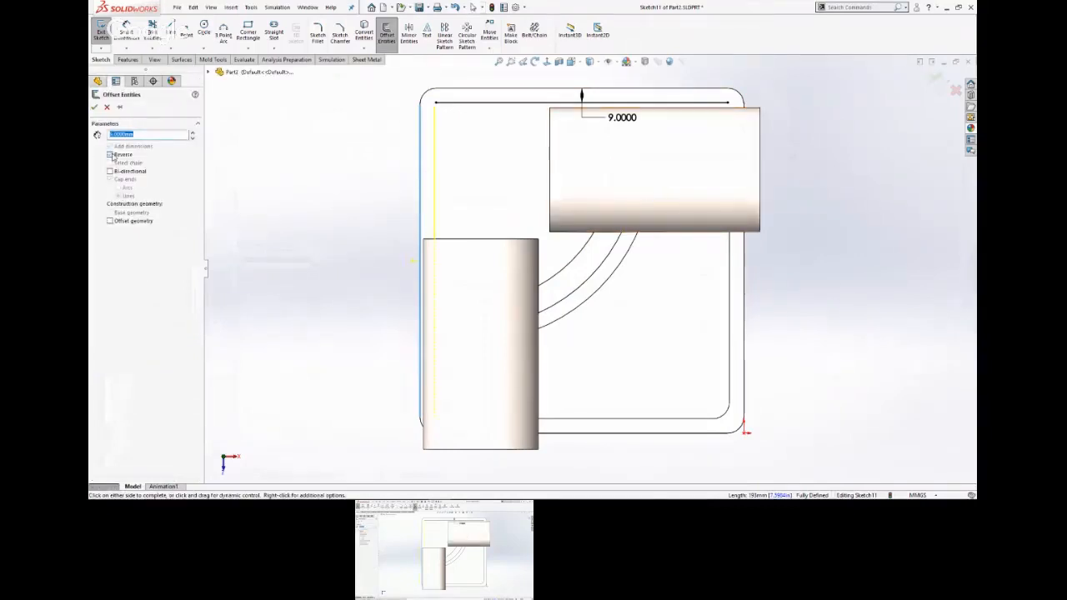
left_click(96, 107)
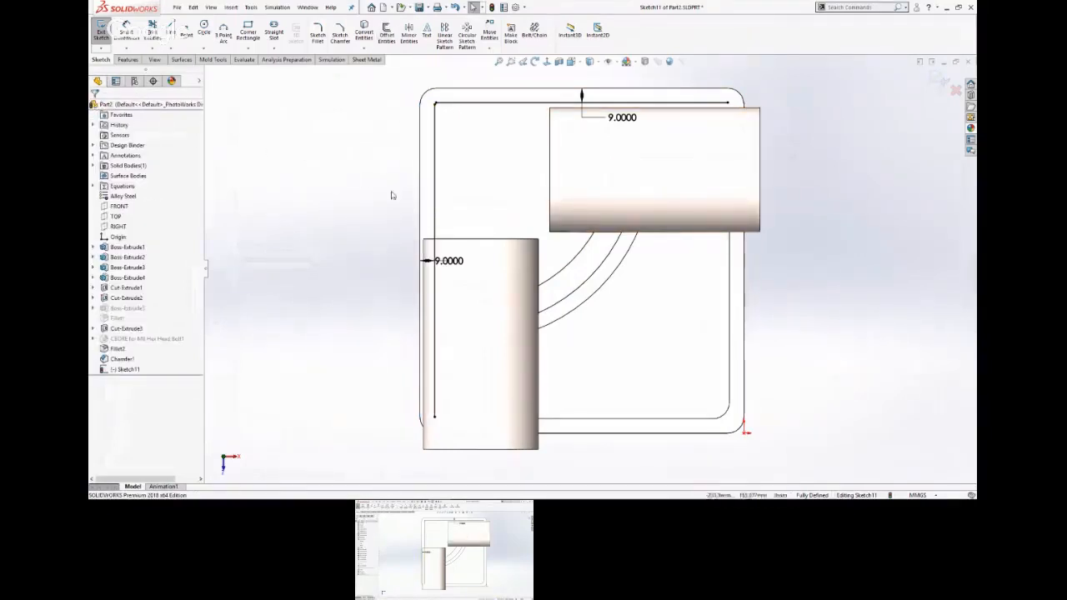
Offset the rib's inner curved edge 9 mm toward the plate's upper-left corner.
left_click(560, 277)
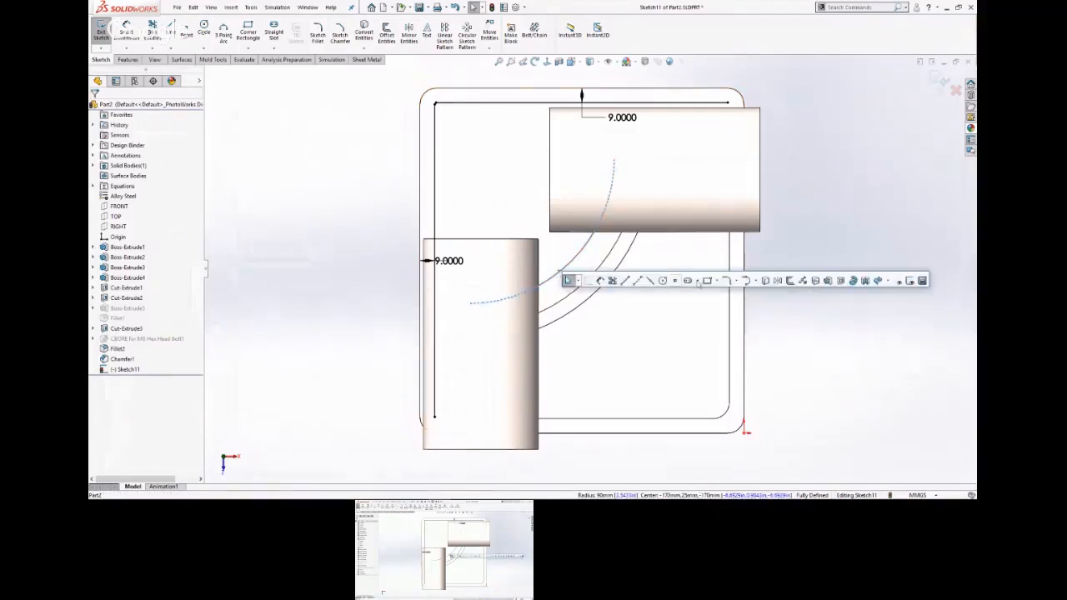
left_click(792, 285)
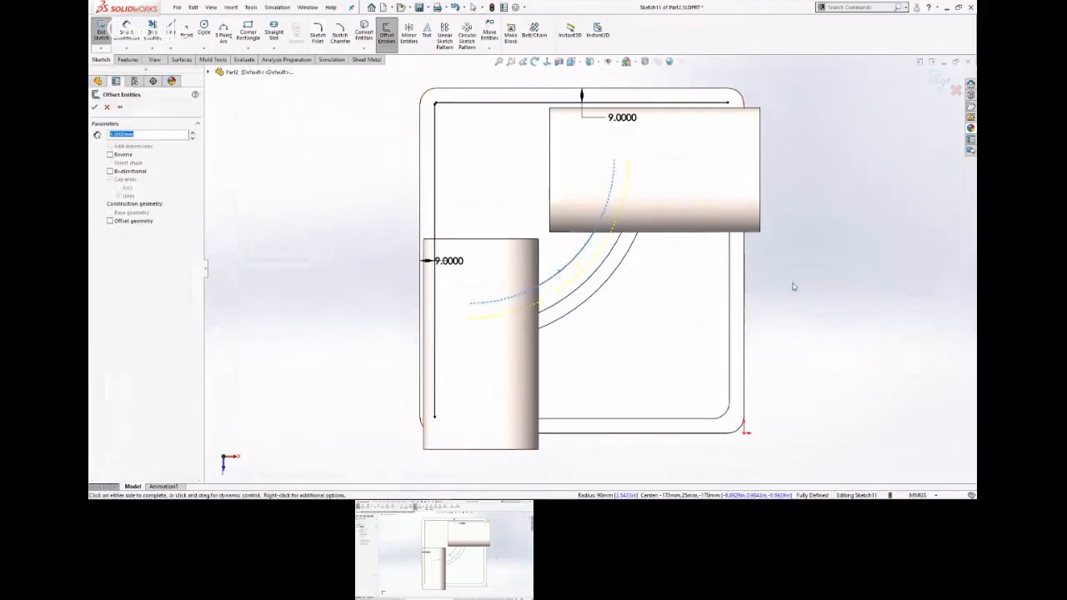
left_click(110, 154)
left_click(95, 107)
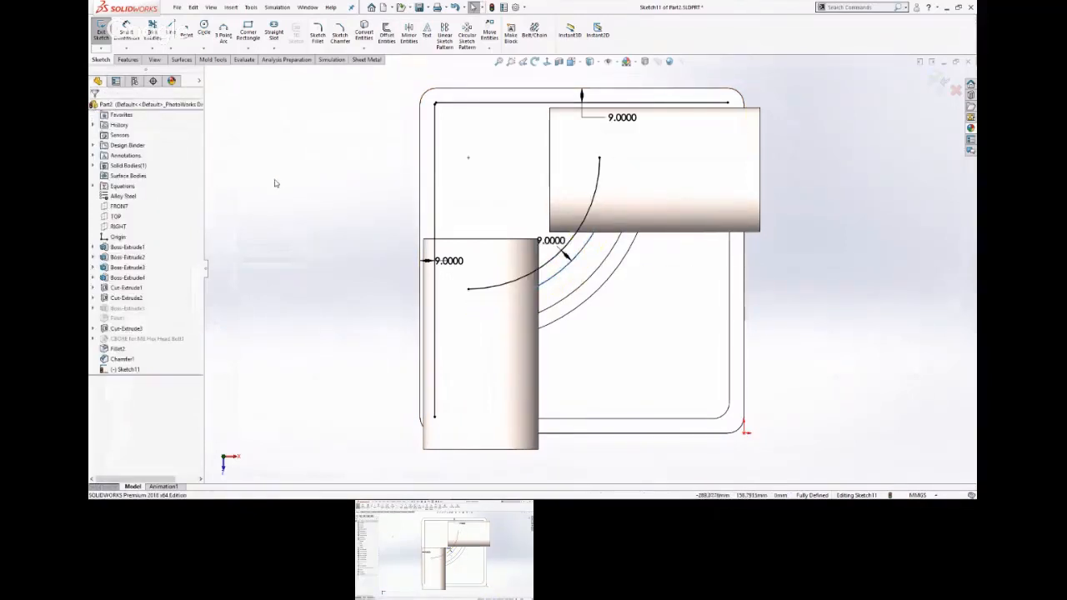
Try to lengthen the offset arc by moving its lower endpoint, and undo the change.
key("s")
left_click(350, 189)
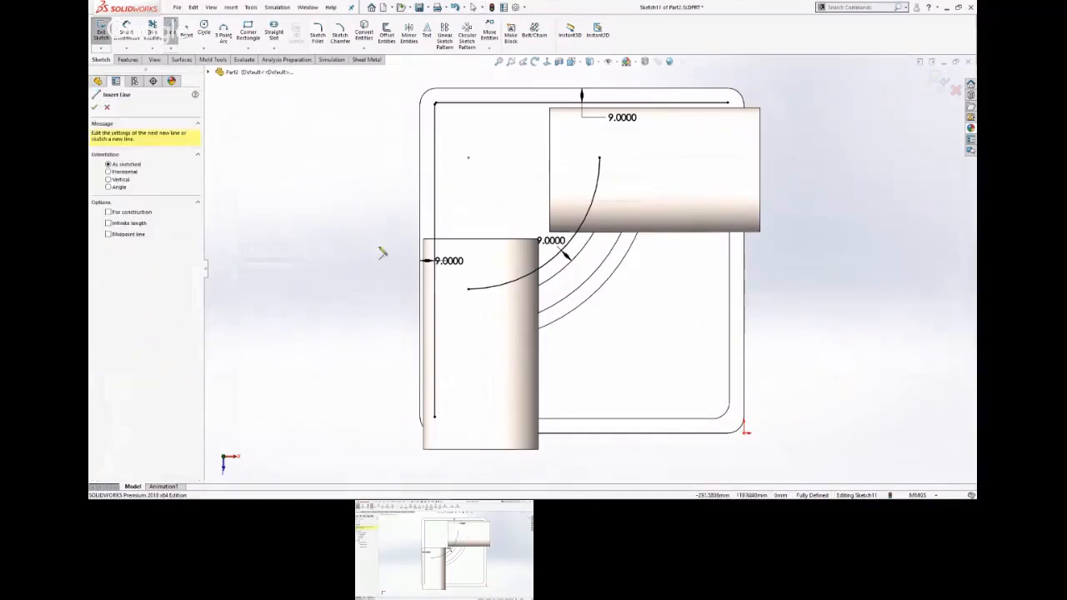
key("Escape")
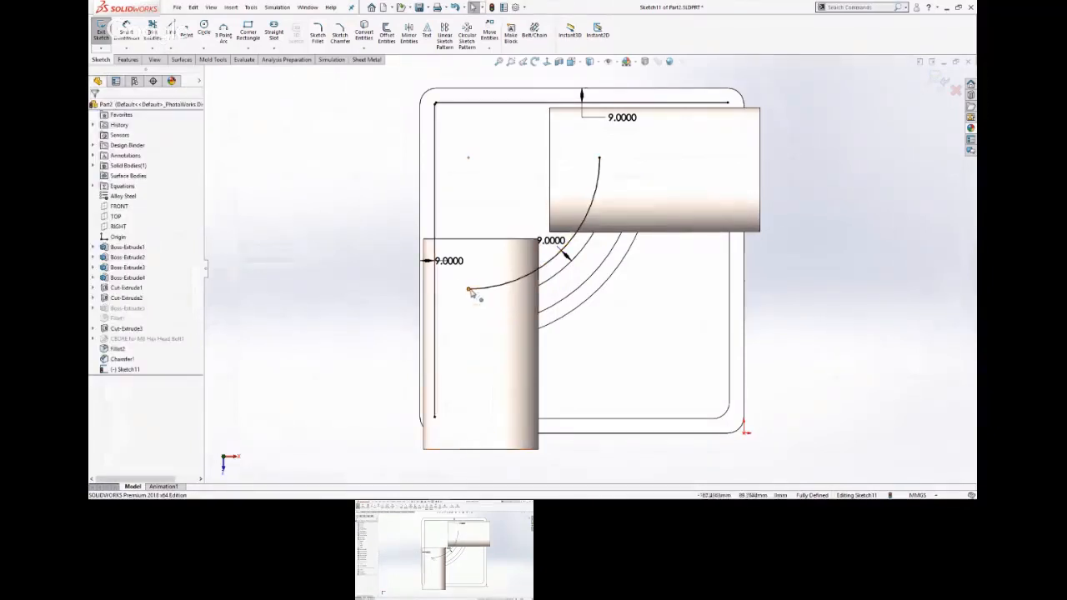
left_click_drag(469, 288, 337, 166)
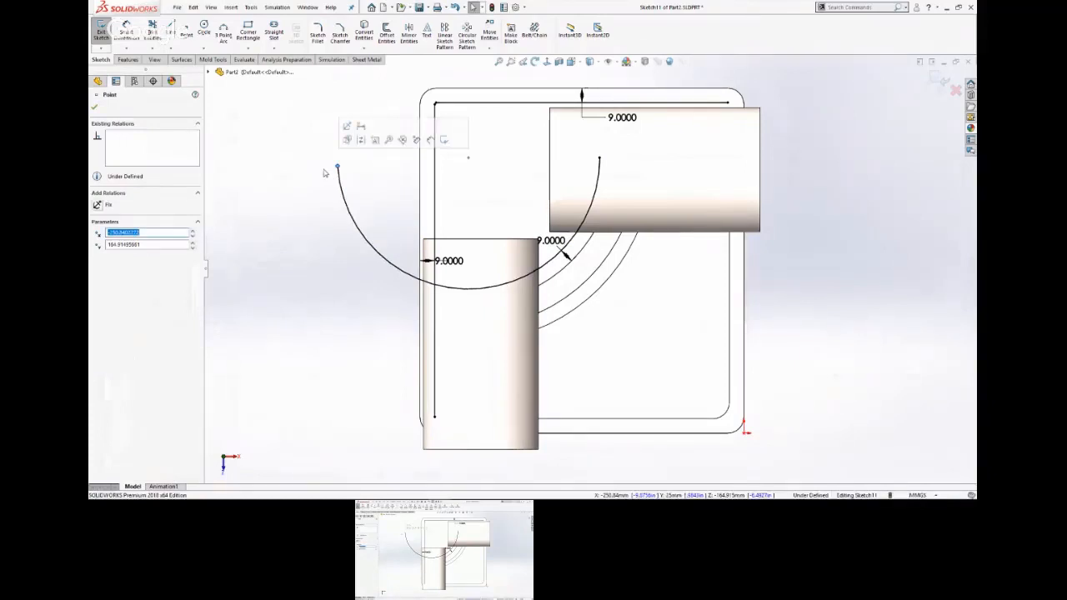
left_click(455, 8)
left_click(381, 160)
Draw a horizontal line from the offset arc's lower end and a vertical line from its upper end, each crossing the nearby offset line.
key("s")
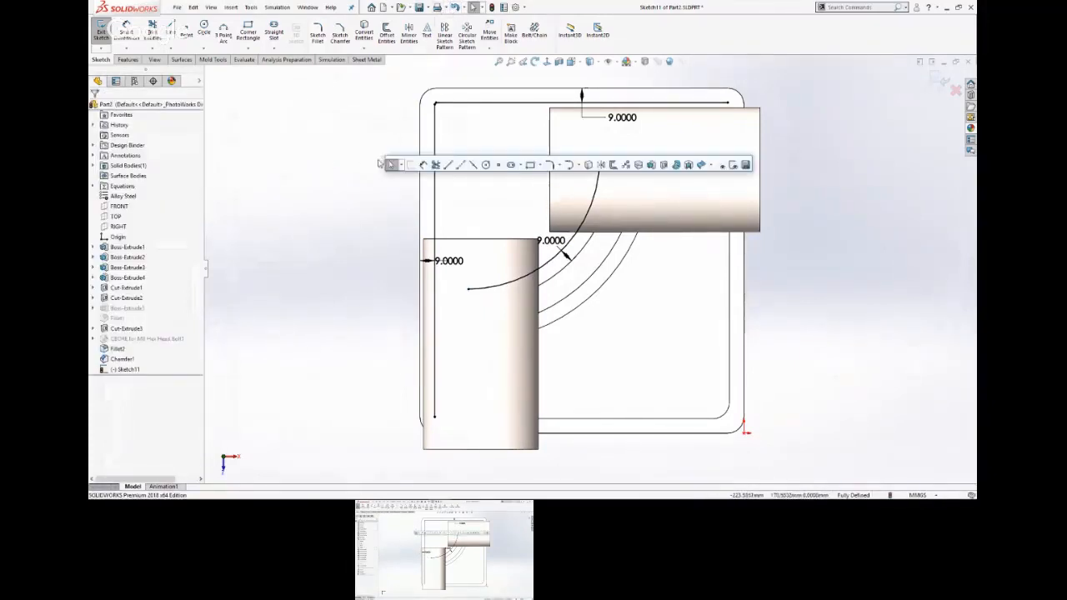
left_click(442, 167)
left_click(468, 288)
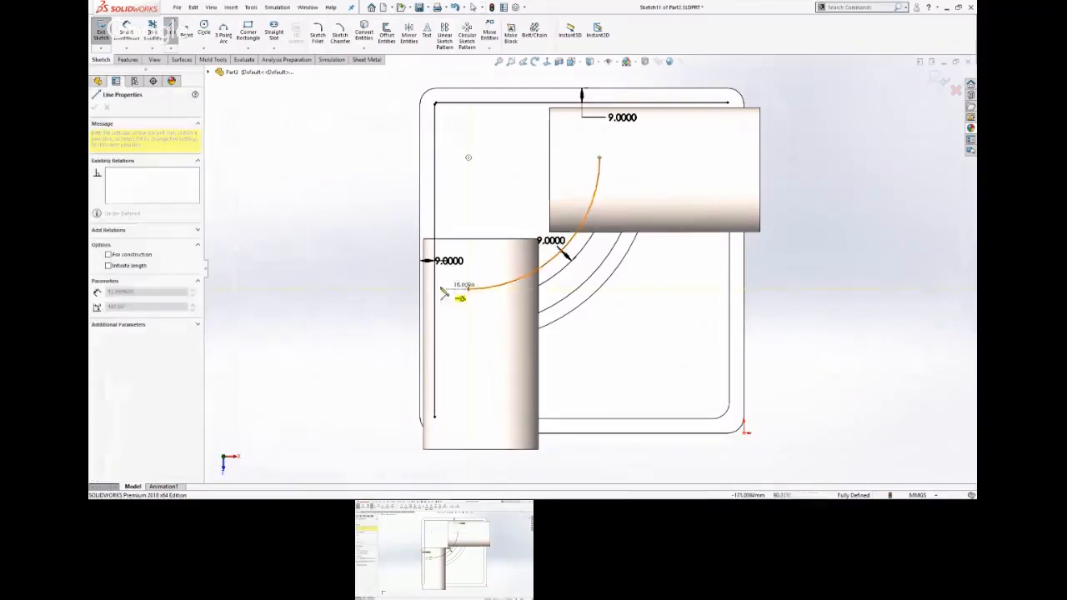
left_click(392, 288)
key("Escape")
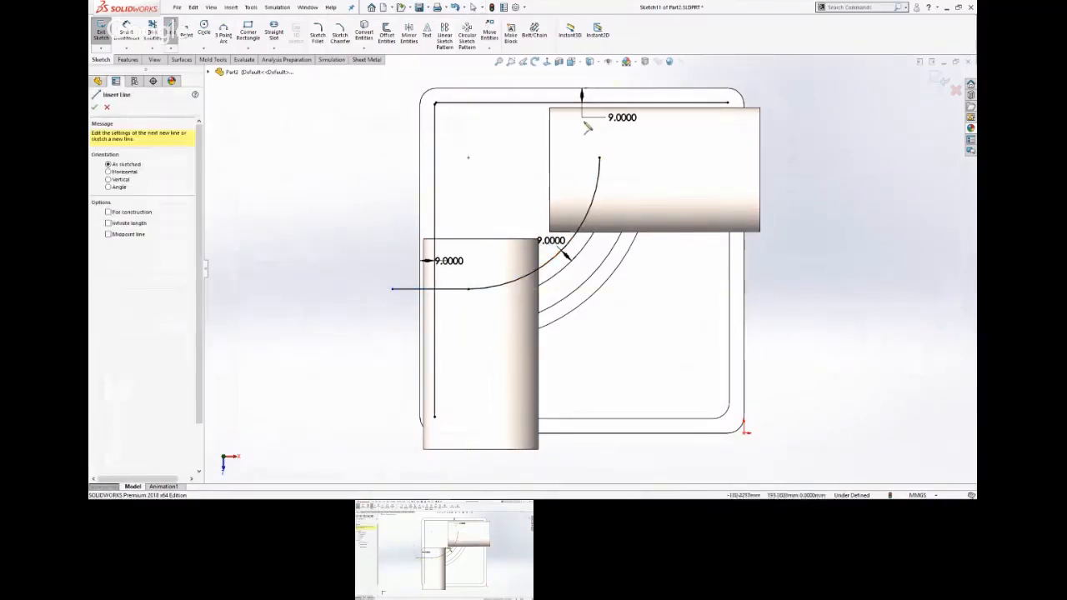
left_click(599, 157)
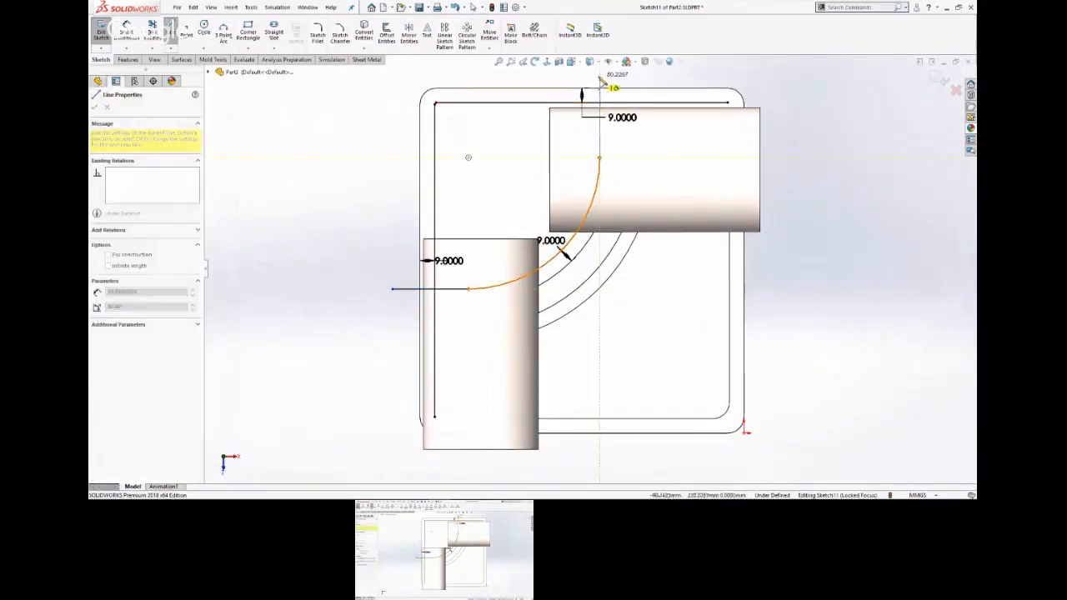
left_click(600, 76)
key("Escape")
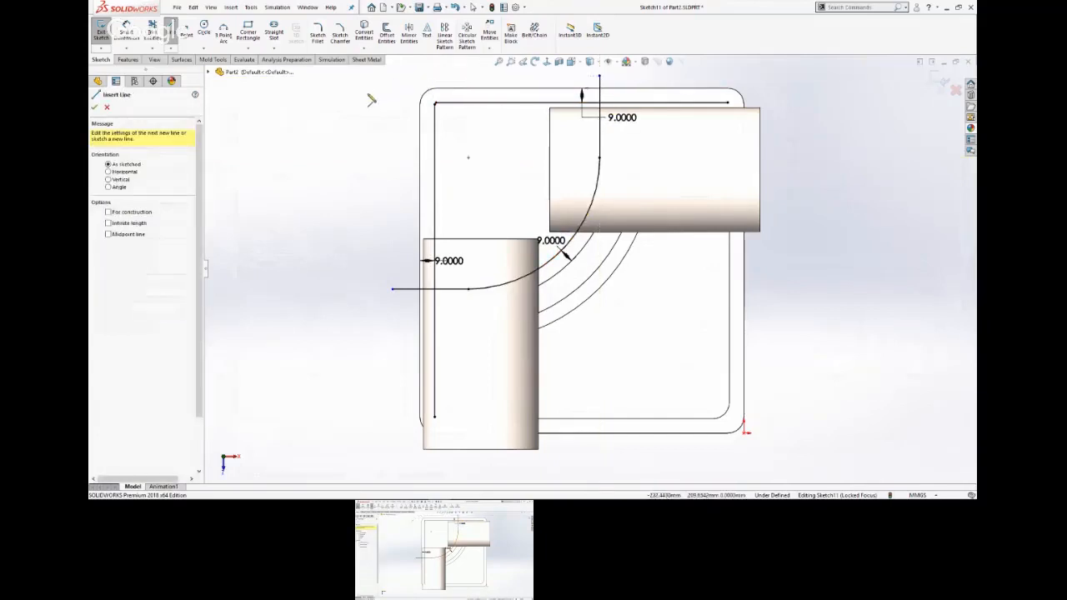
key("Escape")
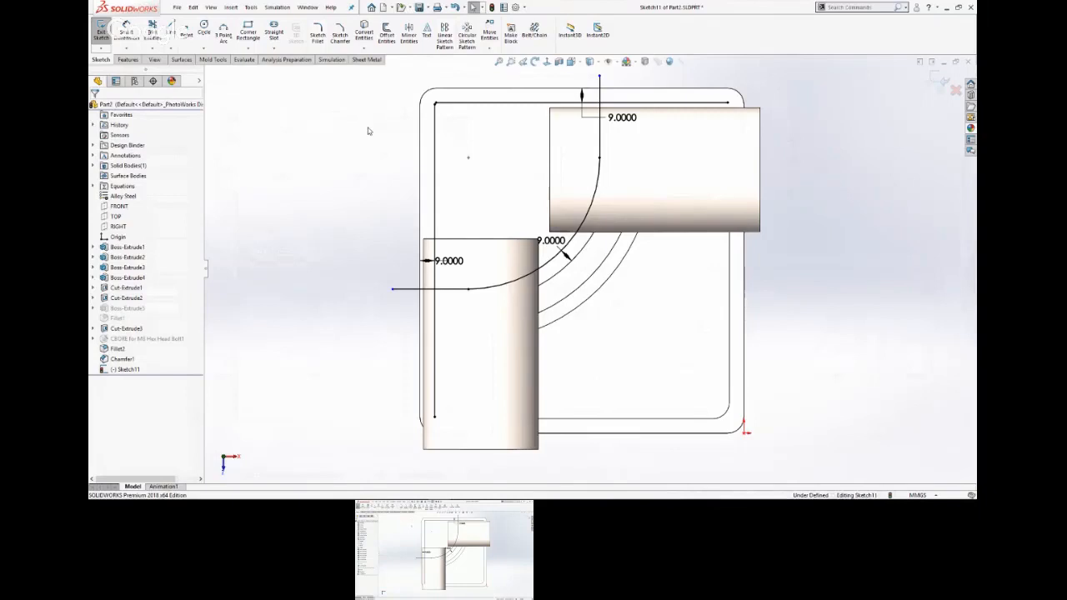
Round the second pocket profile's upper-left, lower-left and upper-right corners with 10 mm sketch fillets.
key("s")
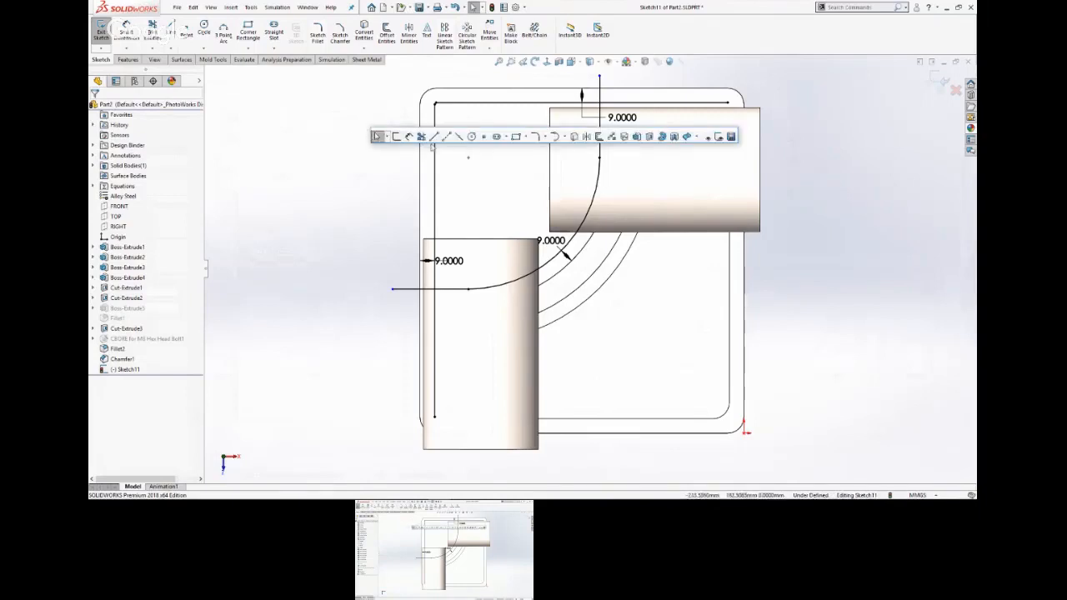
left_click(535, 137)
left_click(472, 108)
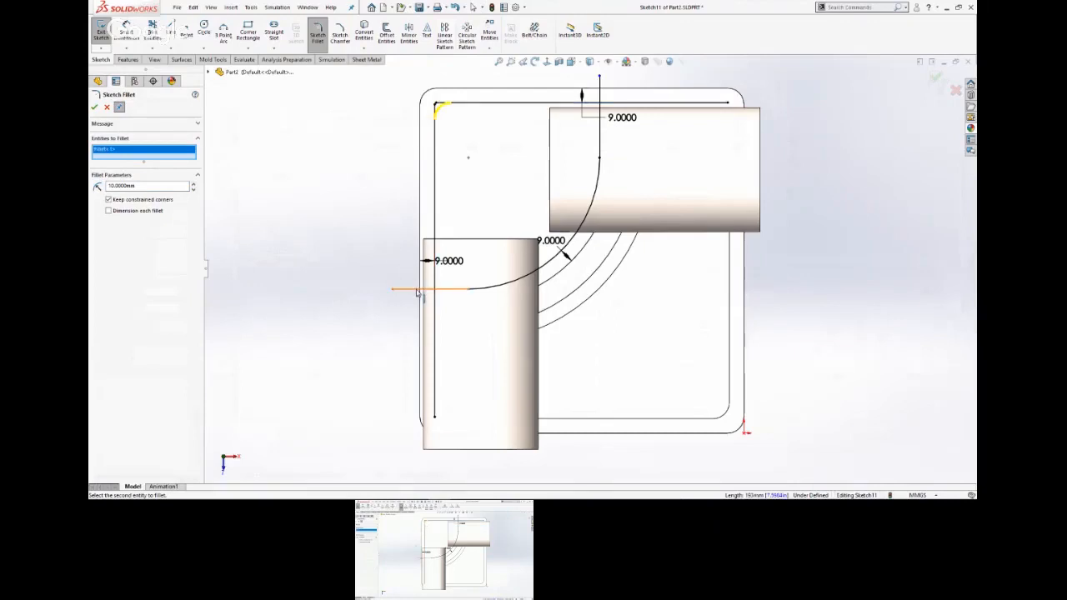
left_click(455, 290)
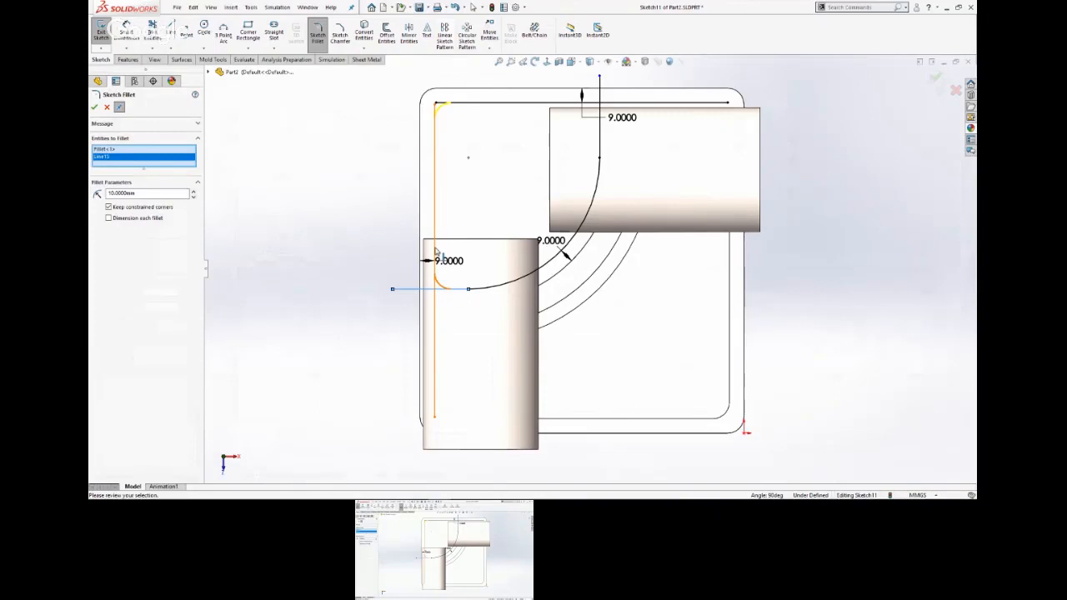
left_click(571, 105)
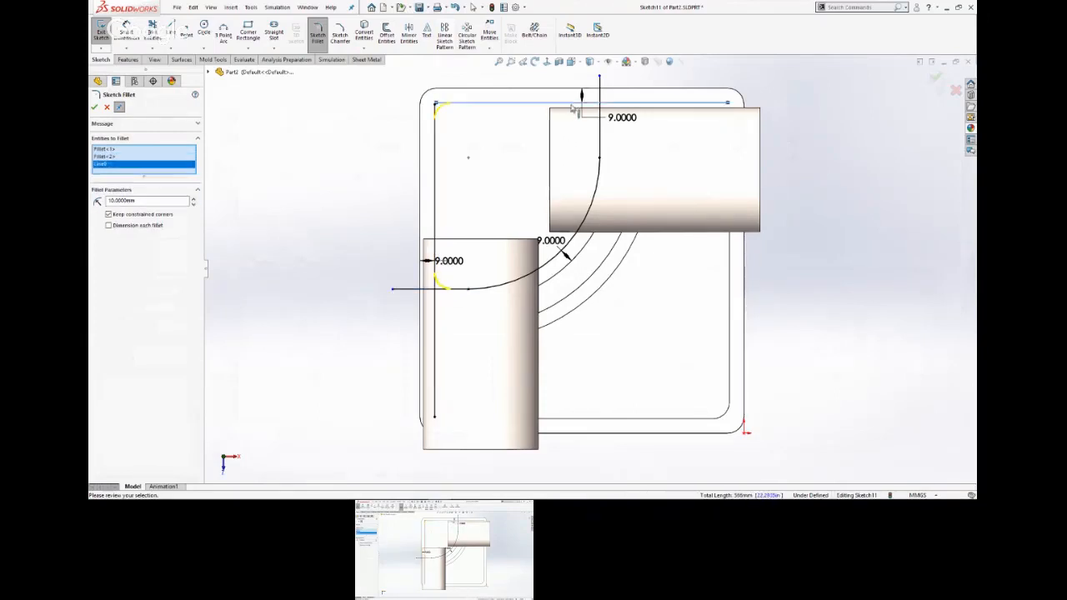
key("Return")
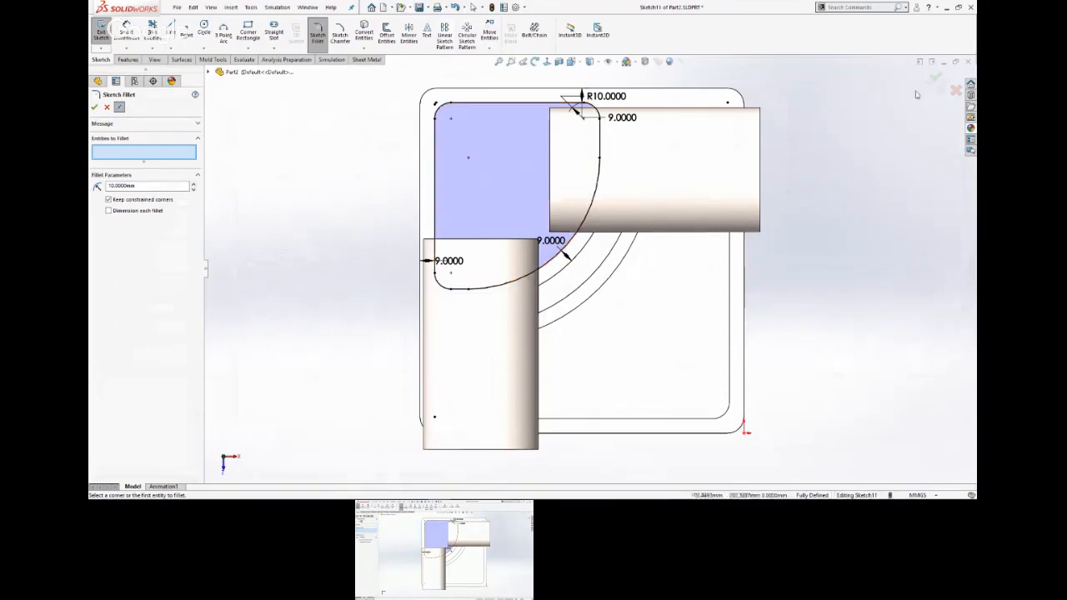
left_click(936, 76)
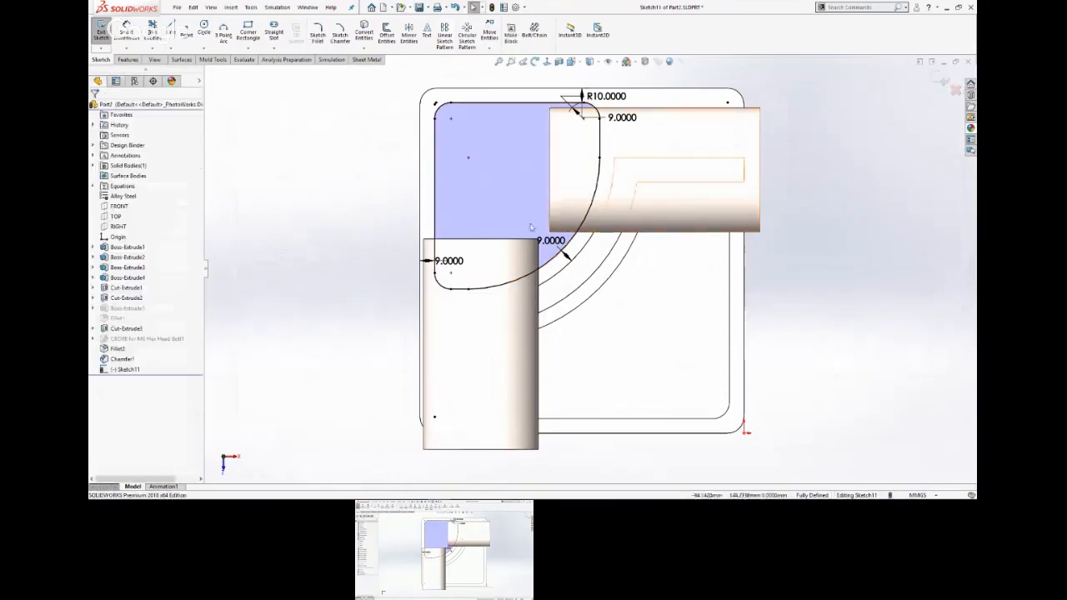
Examine the second pocket profile and its 9 mm wall offsets on the base plate from several angles.
mouse_move(369, 276)
middle_mouse_down()
mouse_move(357, 153)
mouse_move(439, 119)
mouse_move(391, 263)
middle_mouse_up()
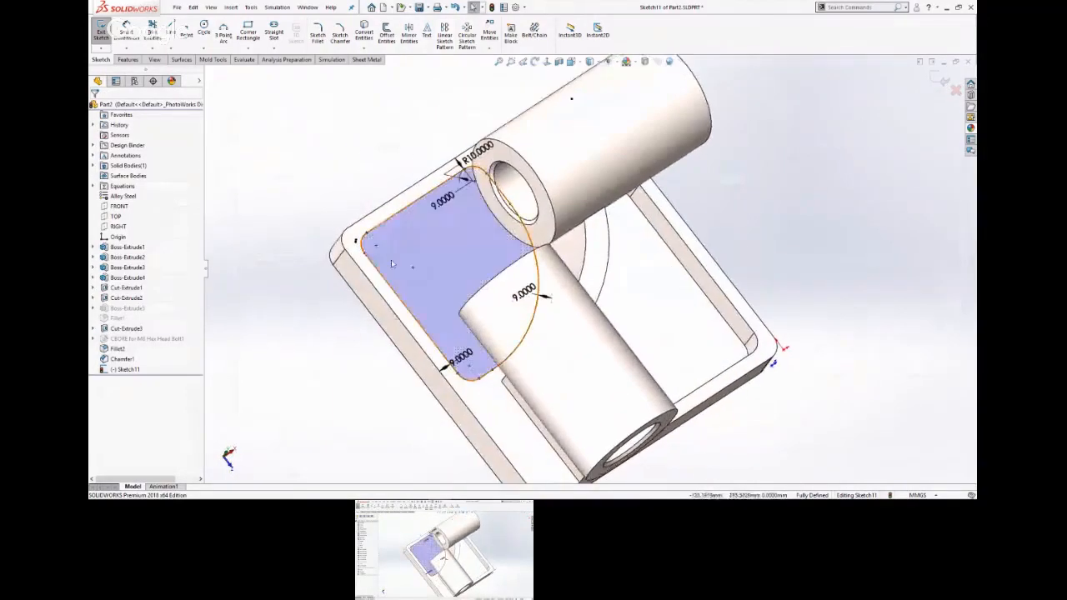
scroll(391, 263, "down", 6)
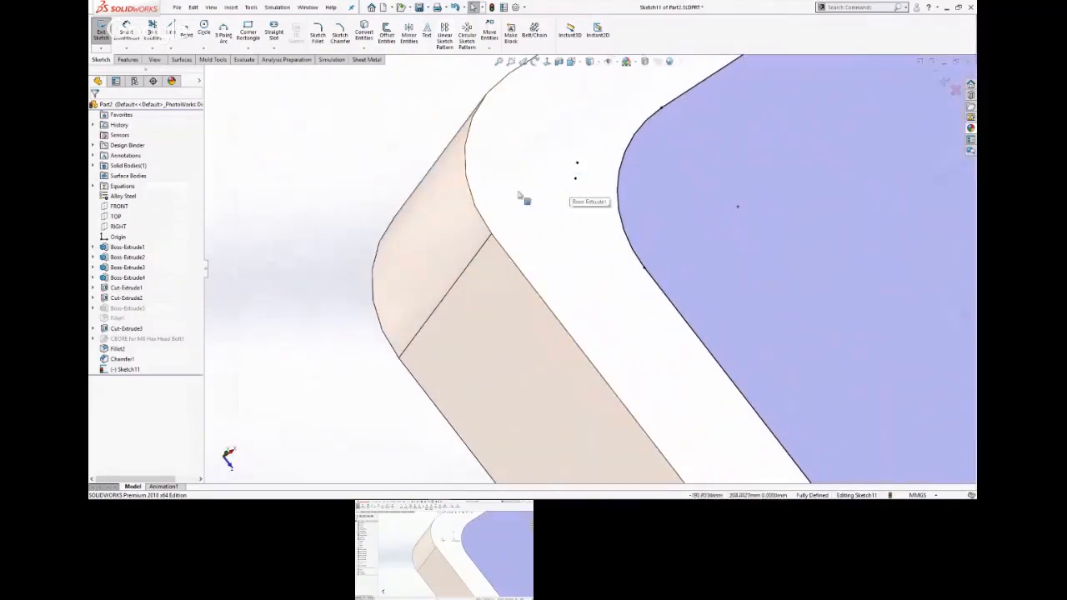
scroll(403, 193, "up", 8)
scroll(833, 306, "down", 3)
scroll(794, 305, "up", 3)
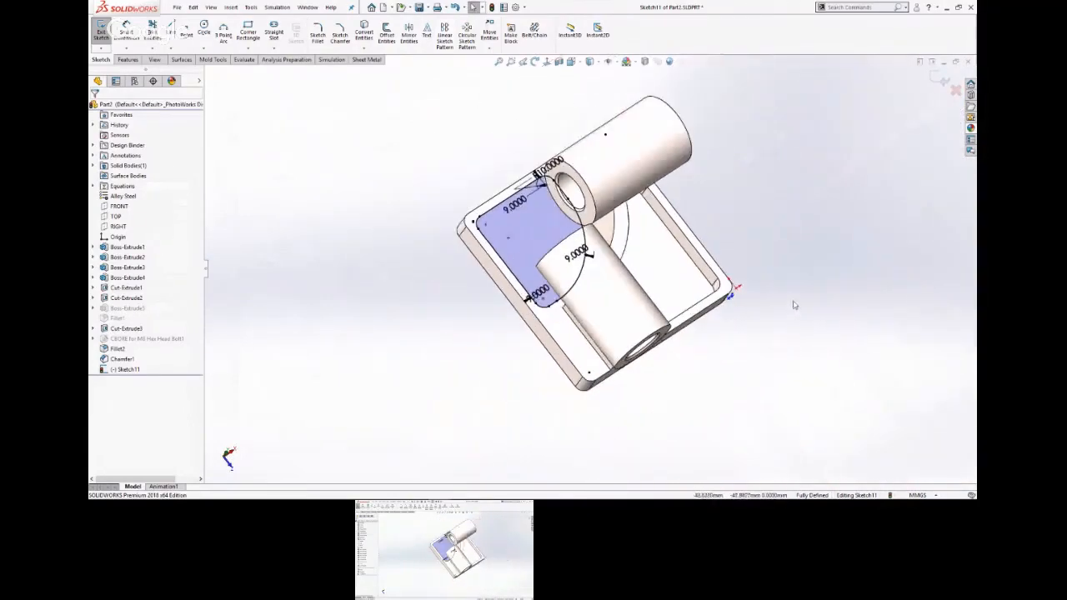
middle_click_drag(794, 305, 803, 209)
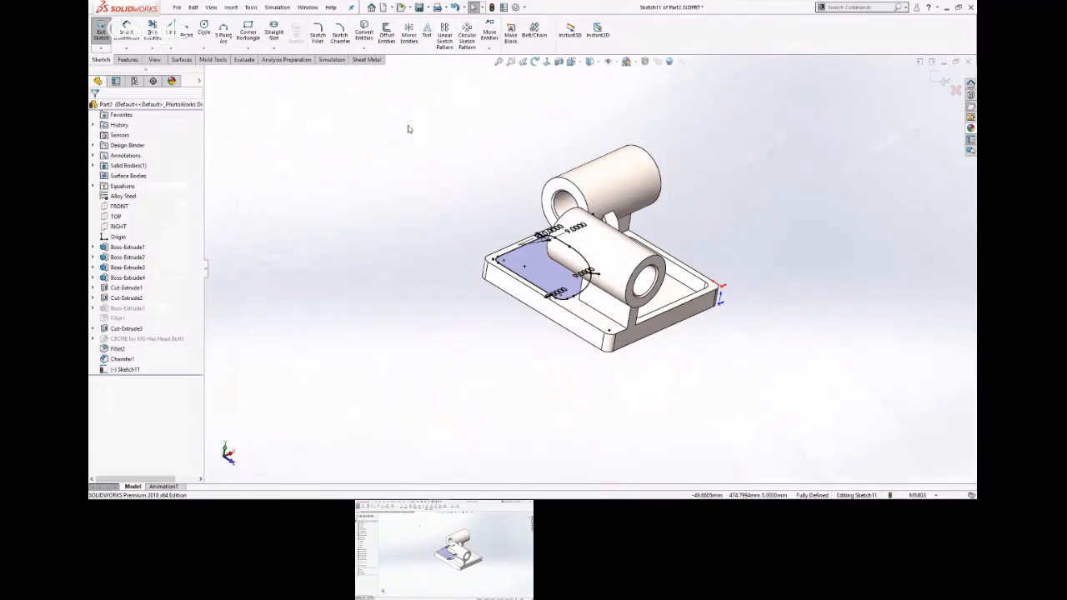
scroll(349, 253, "down", 8)
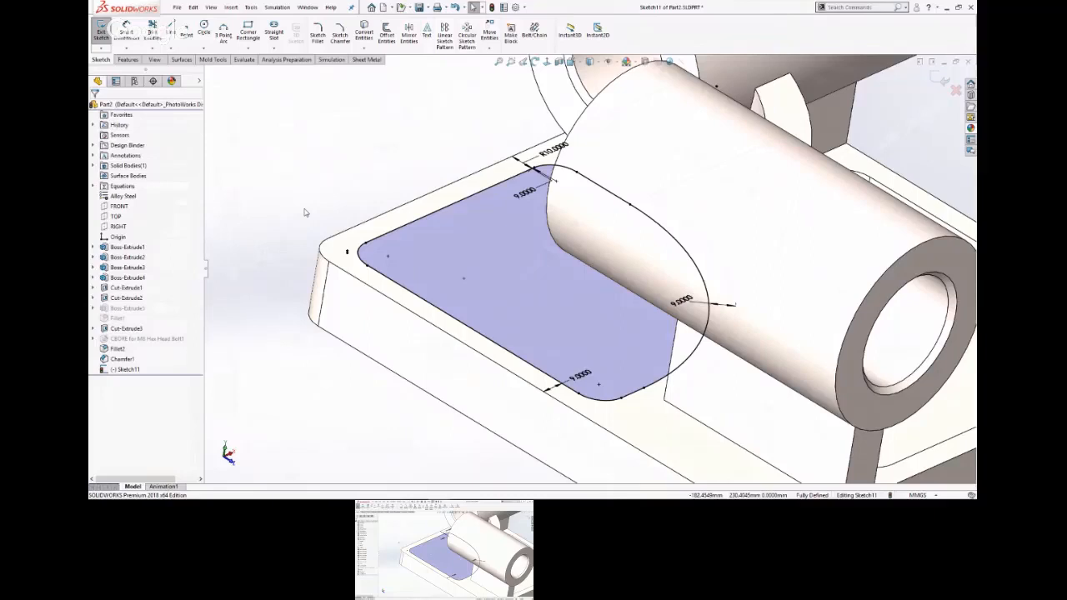
scroll(342, 211, "up", 2)
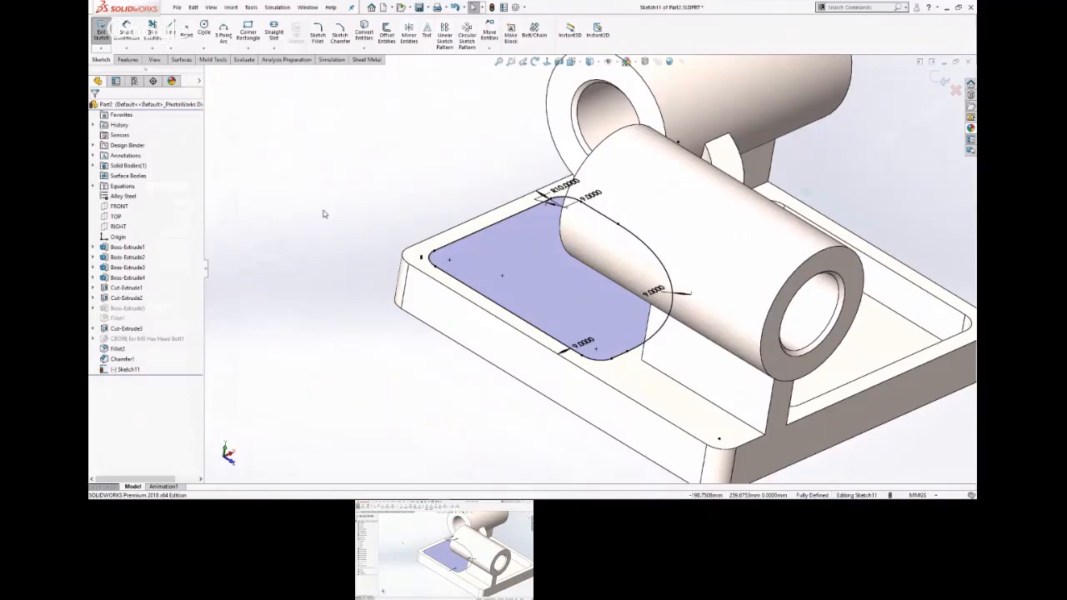
Cut the second pocket profile down into the base plate with an Extruded Cut.
middle_click_drag(382, 168, 344, 175)
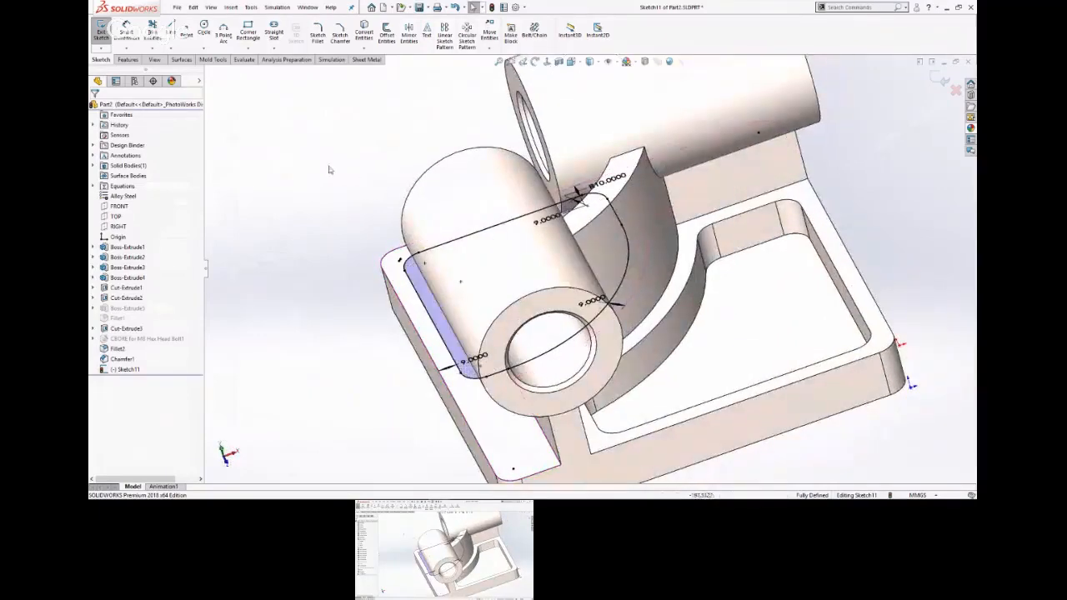
key("s")
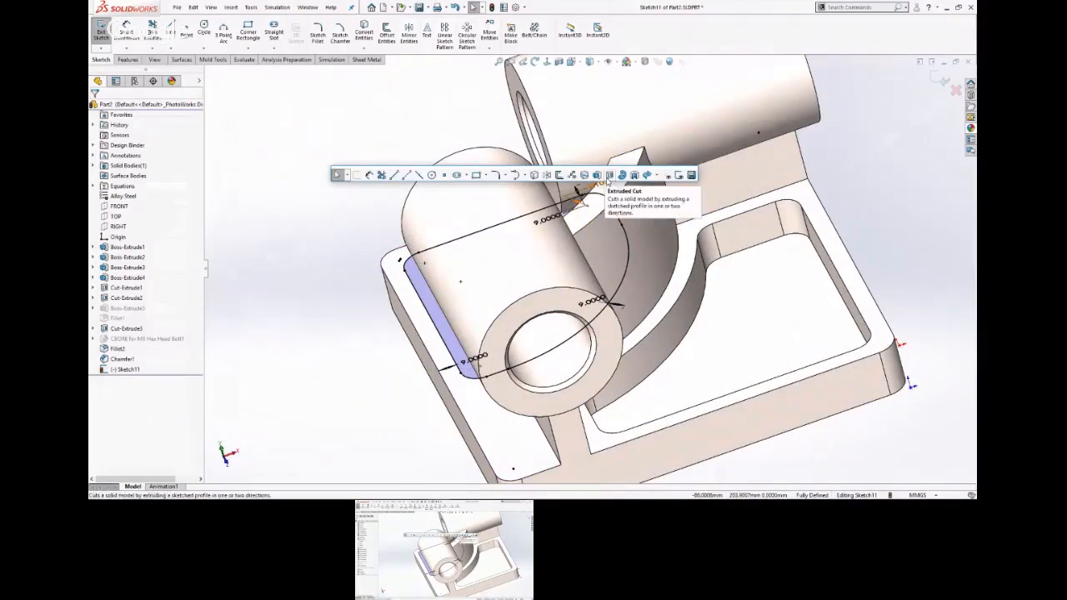
left_click(610, 175)
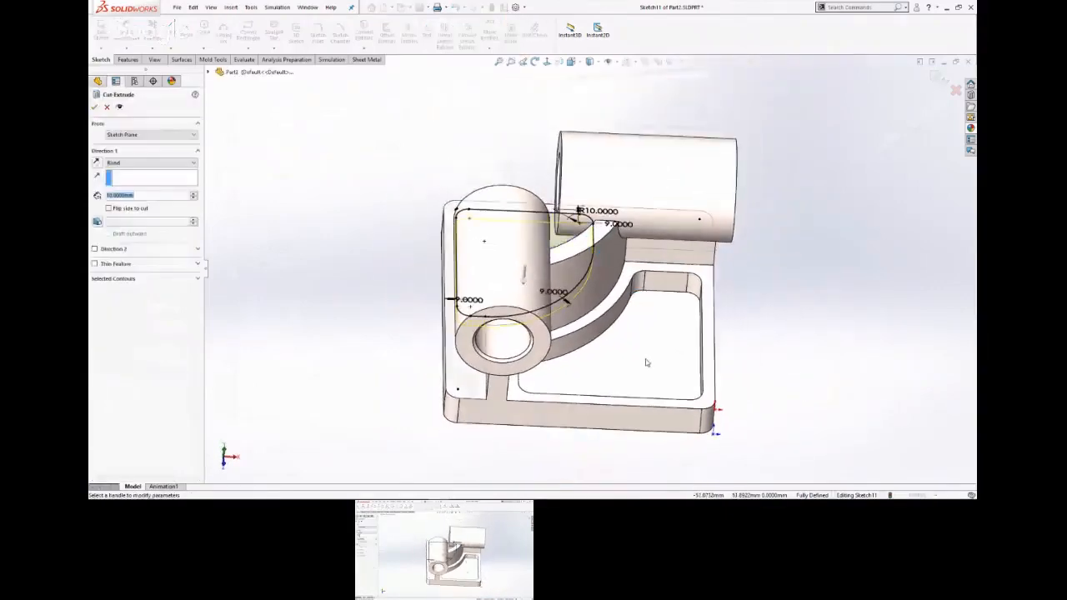
left_click(648, 362)
key("Return")
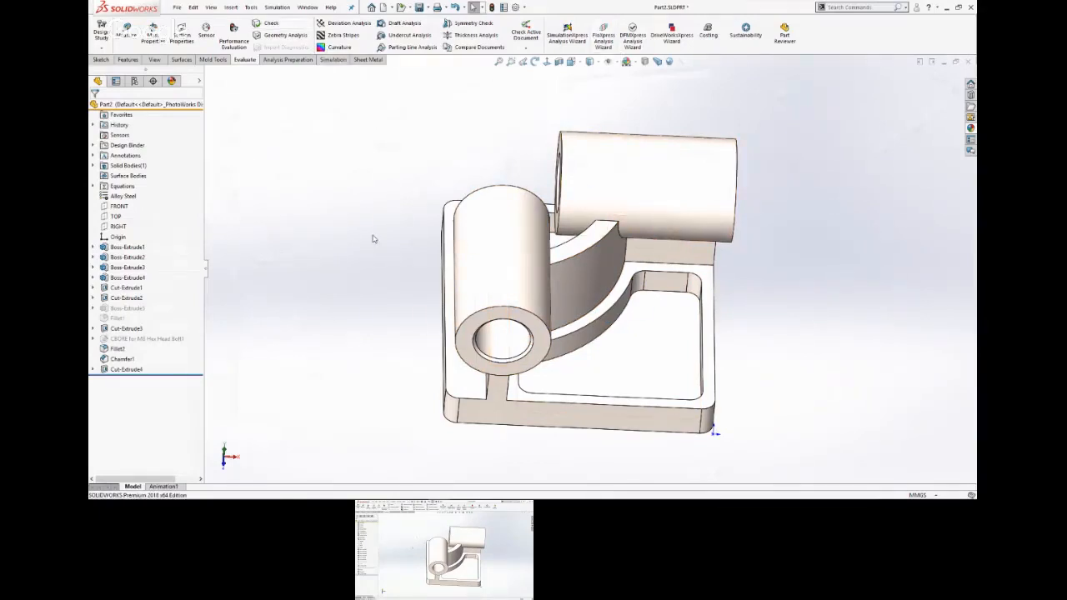
Switch to the Part Model Modification slide to check the Stage 2 drawing, and return to the SOLIDWORKS part.
key("alt+Tab")
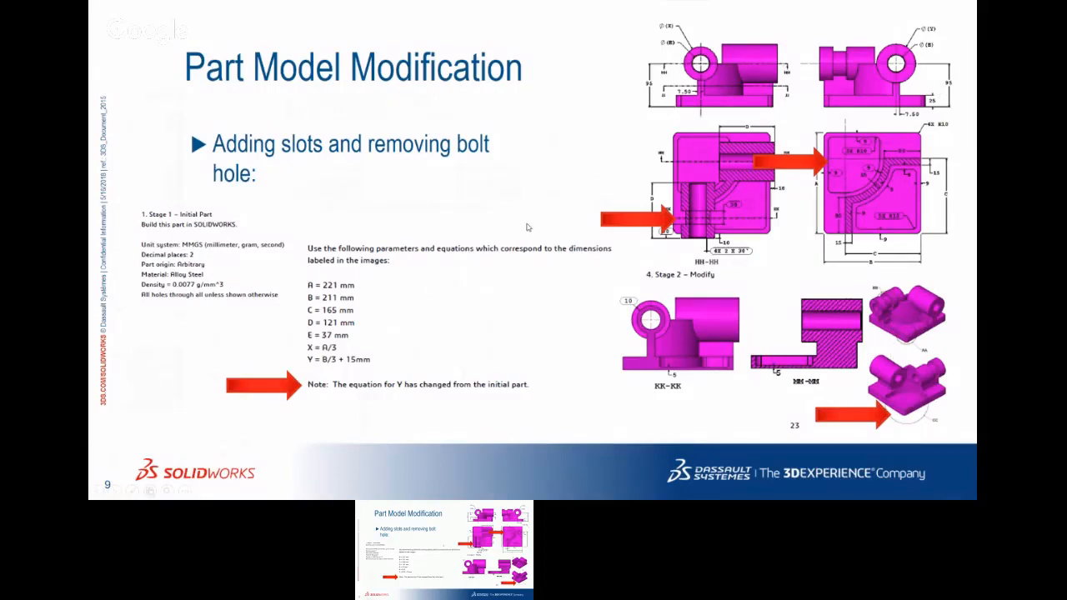
key("super+Tab")
left_click(739, 143)
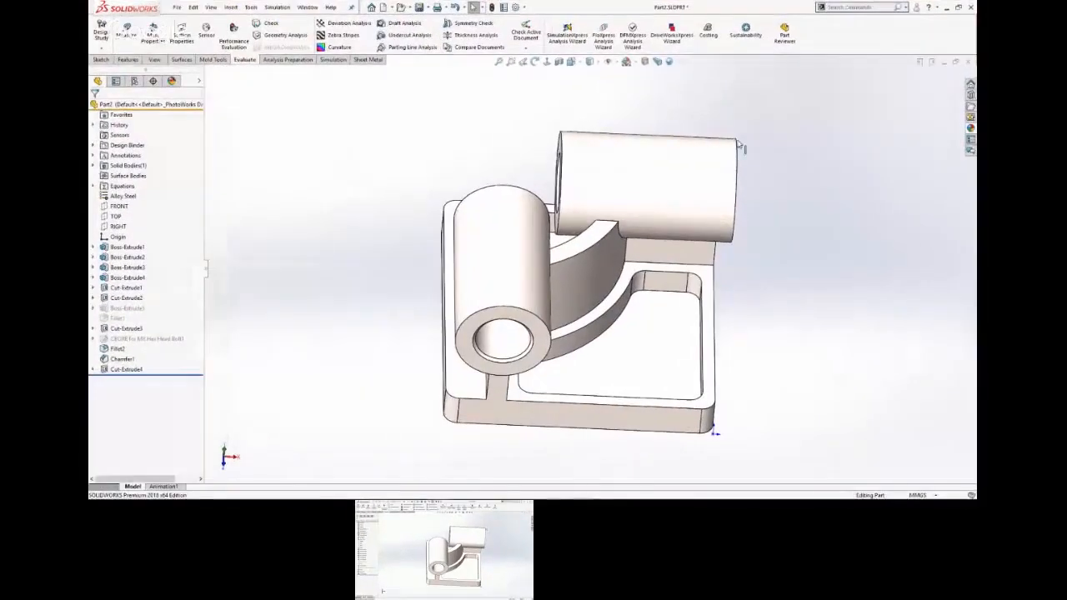
Start a sketch on the front cylinder's end face and offset its outer circular edge 10 mm inward.
left_click(545, 344)
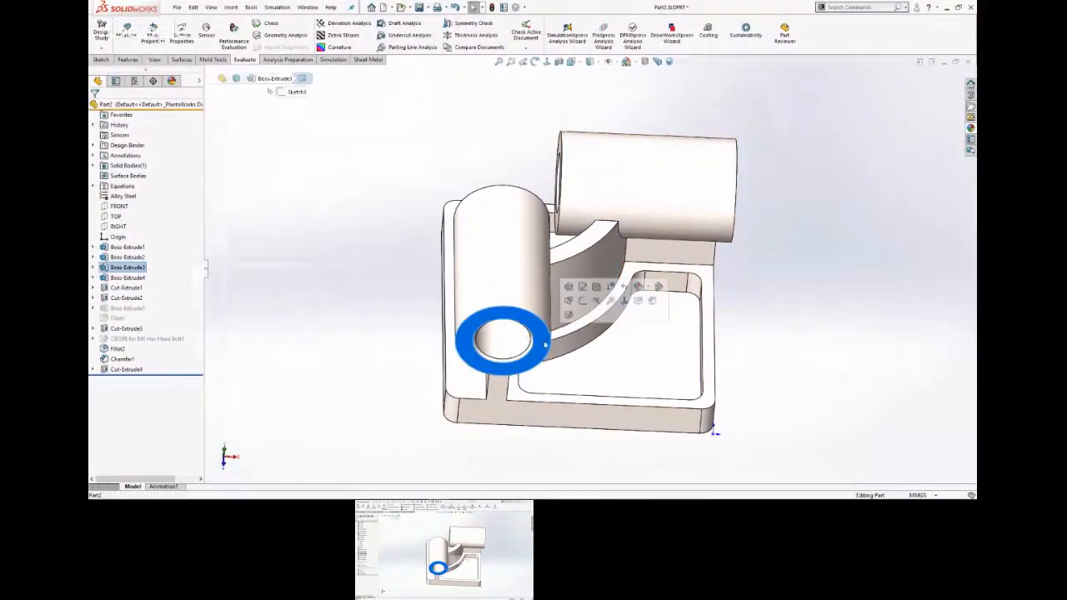
left_click(583, 287)
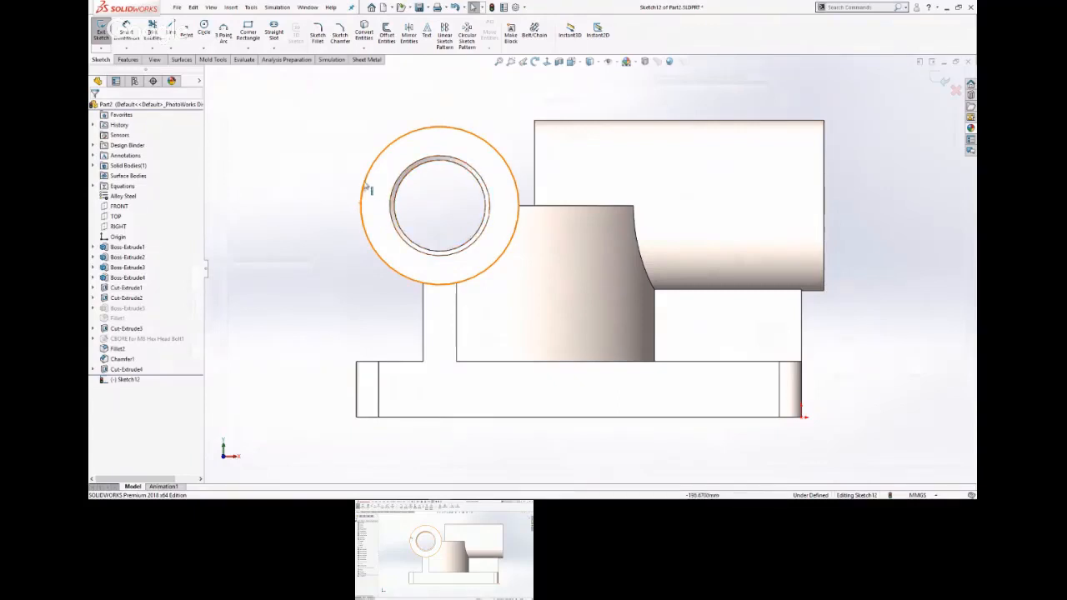
left_click(337, 163)
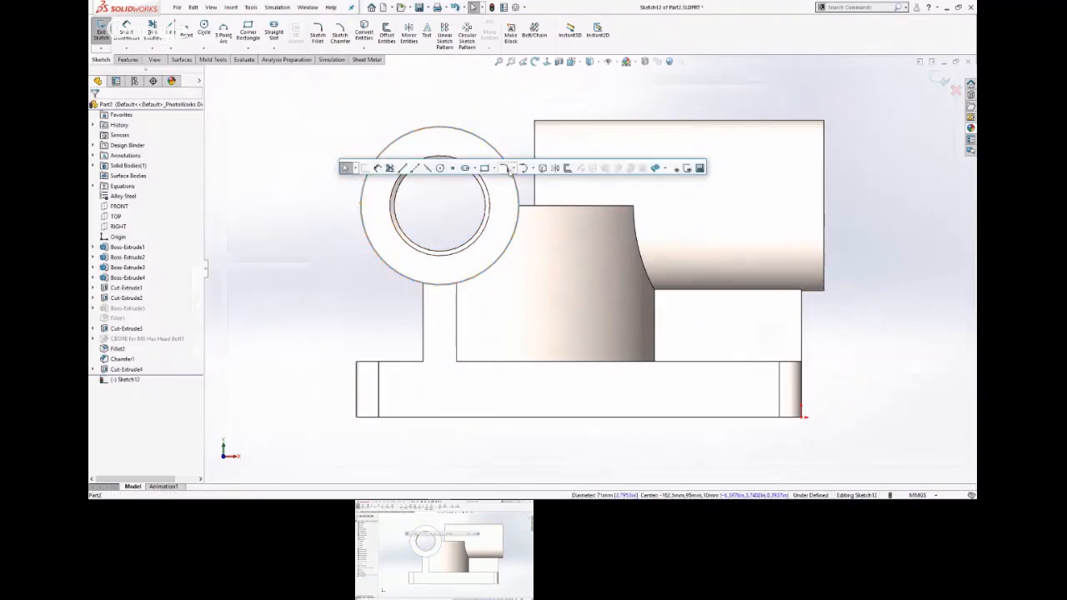
left_click(567, 172)
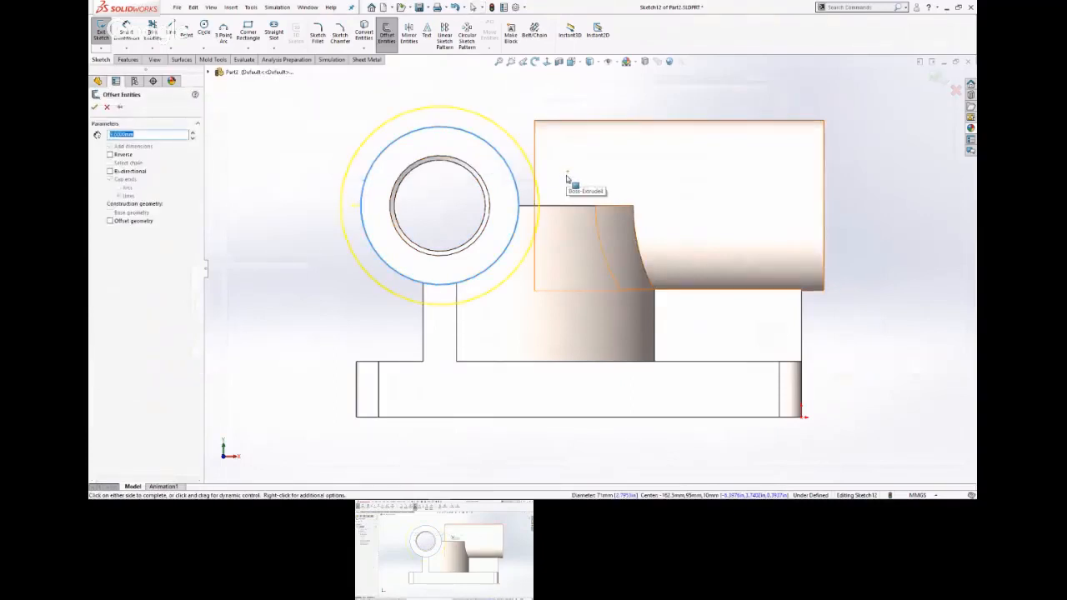
left_click(109, 155)
left_click(94, 107)
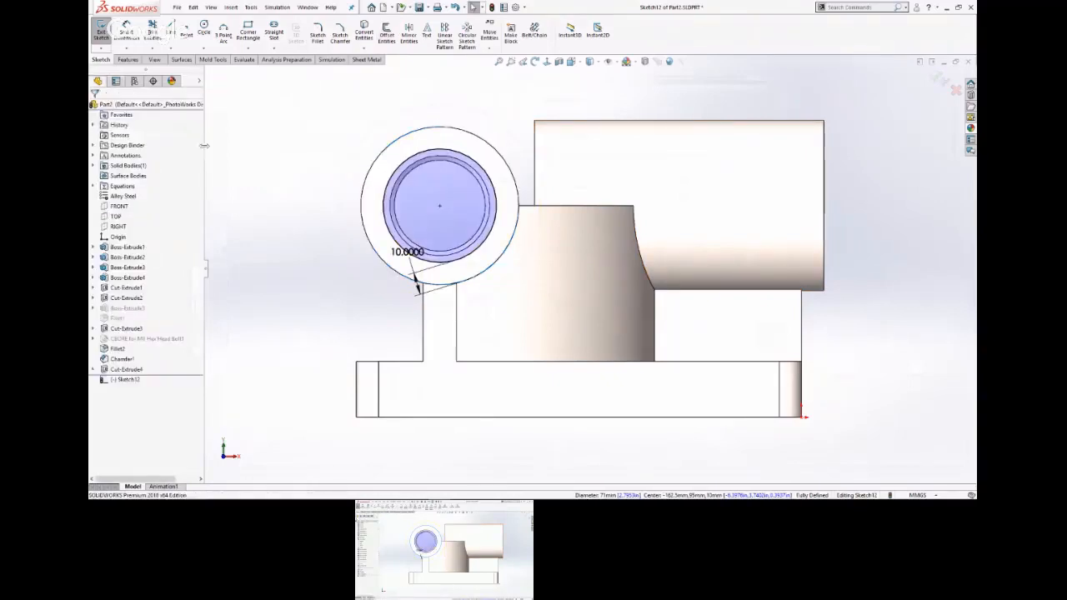
Move the 10 mm offset dimension clear of the circles, to the right of the cylinder's end face.
left_click_drag(408, 252, 588, 208)
left_click(288, 219)
scroll(485, 253, "down", 2)
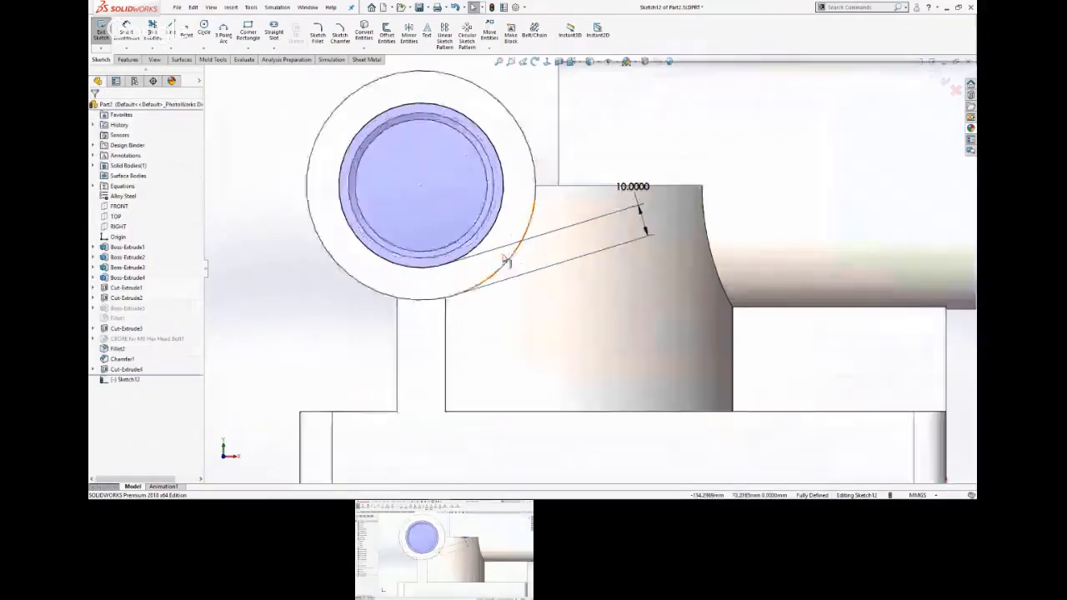
scroll(505, 261, "down", 2)
scroll(306, 284, "up", 4)
mouse_move(318, 298)
middle_mouse_down()
mouse_move(354, 294)
mouse_move(352, 302)
middle_mouse_up()
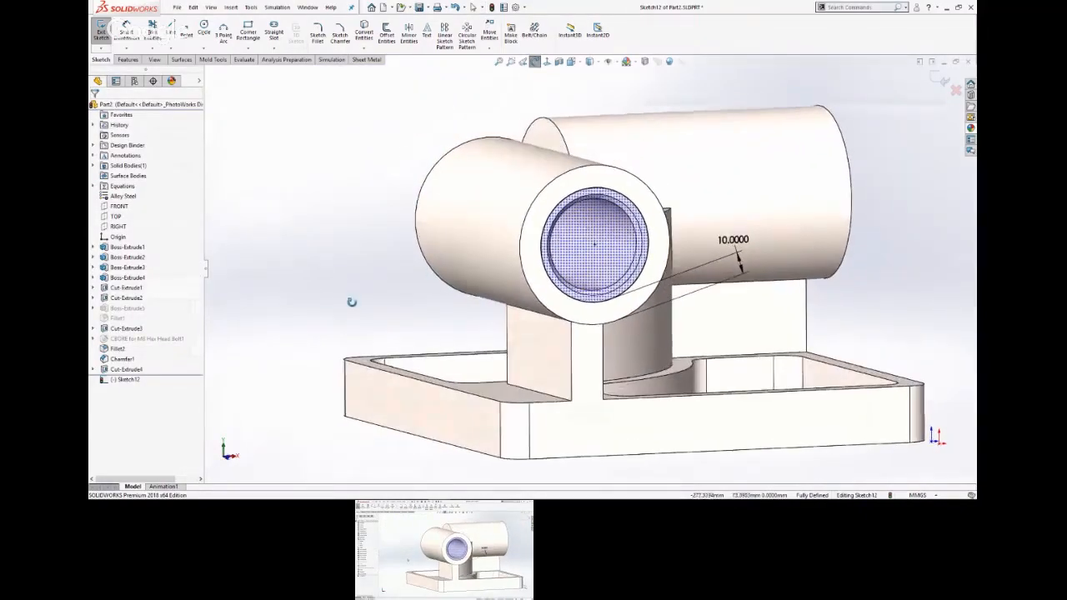
key("Escape")
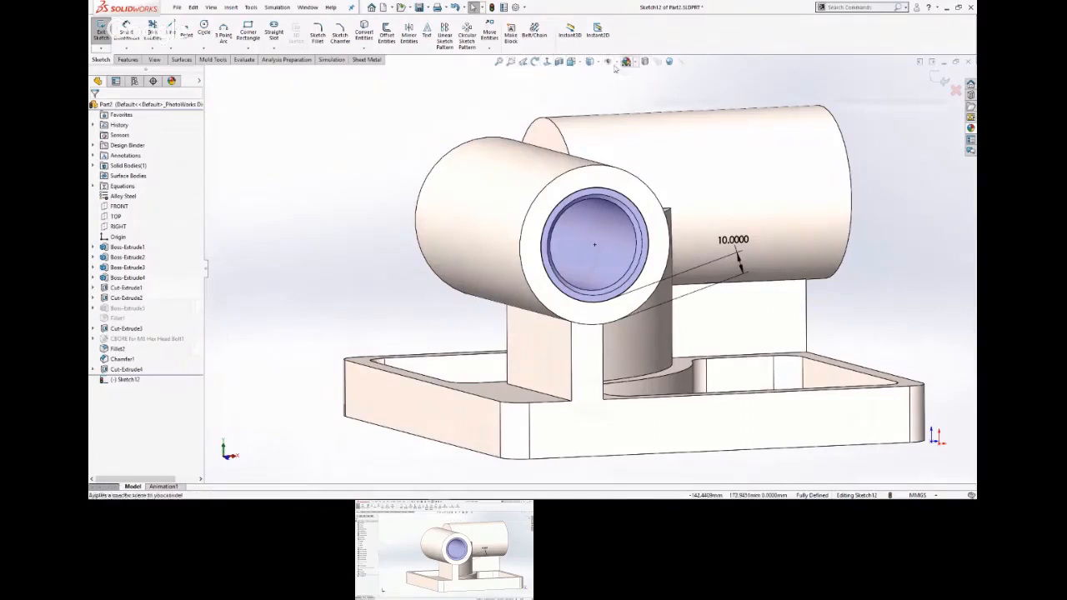
left_click(547, 62)
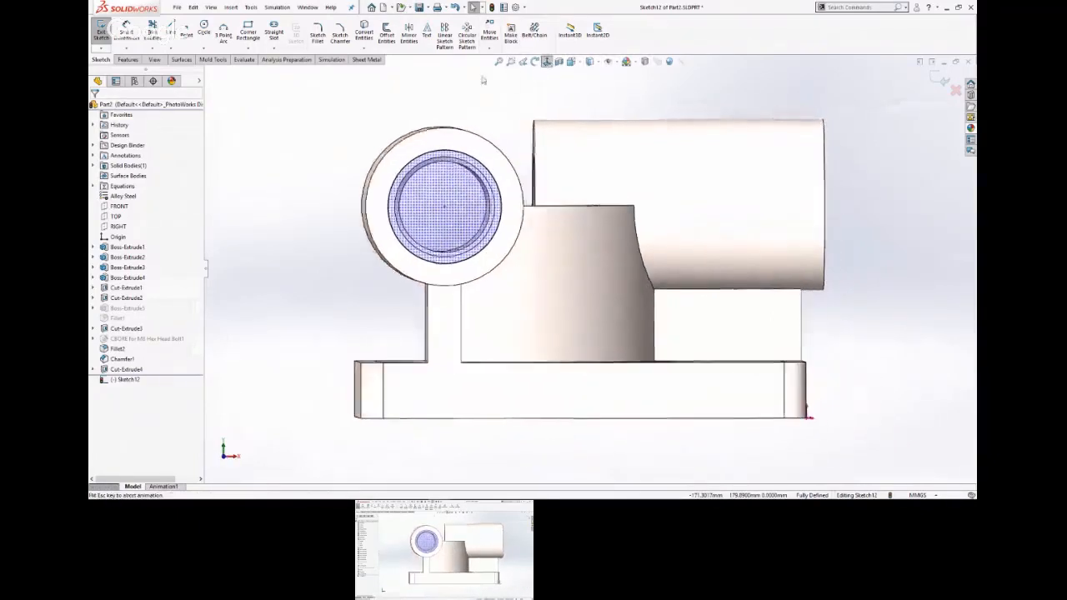
Convert the two vertical edges of the support rib below the cylinder into sketch lines and extend their upper ends into the offset circle.
left_click(422, 350)
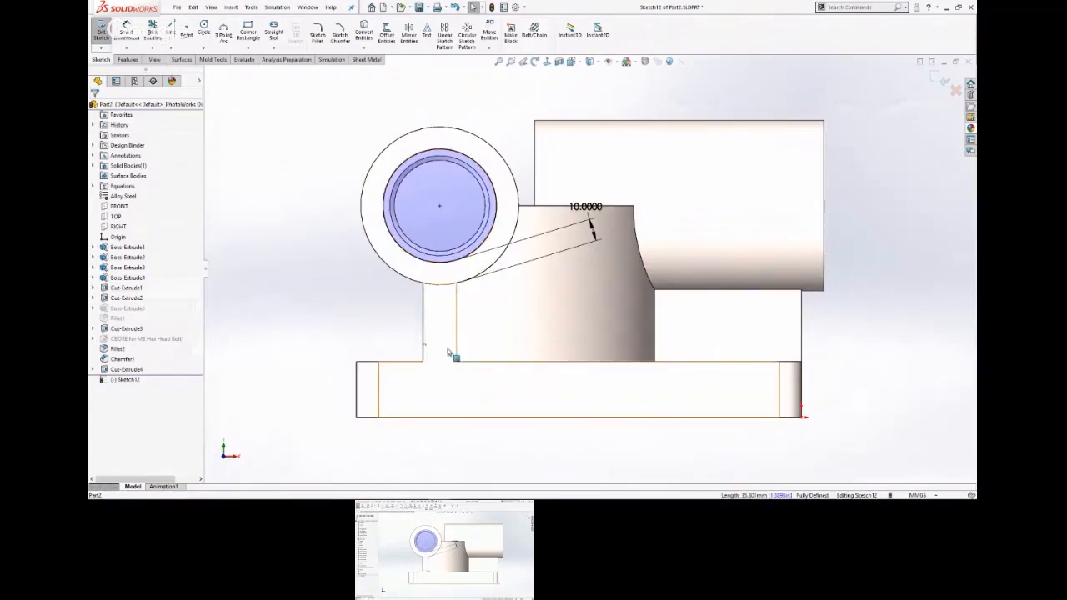
left_click(456, 346, "ctrl")
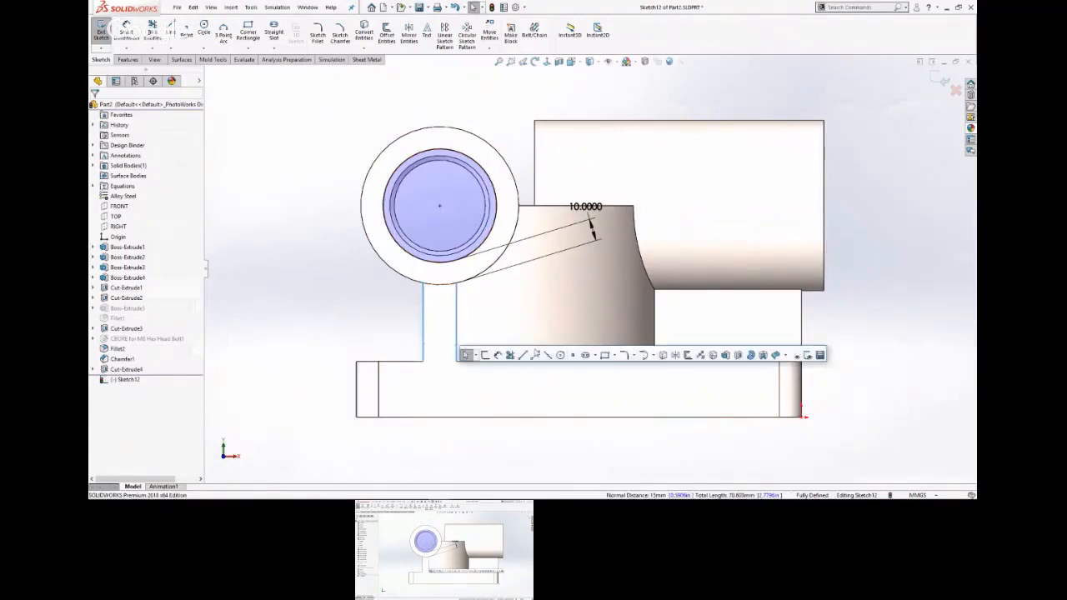
left_click(662, 356)
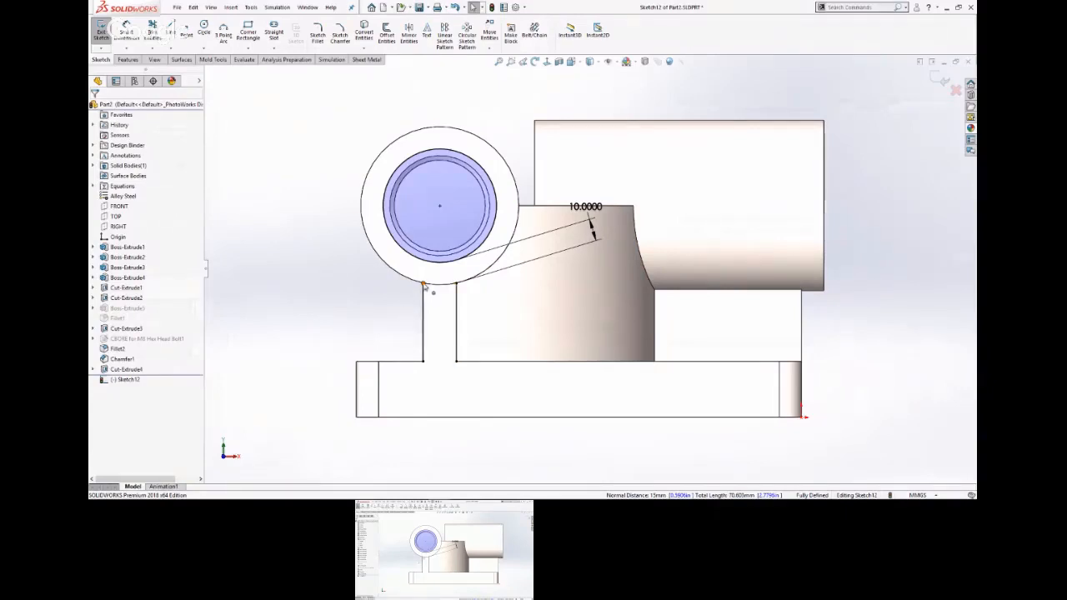
left_click(434, 258)
left_click_drag(430, 252, 425, 230)
left_click_drag(457, 284, 458, 230)
left_click(337, 260)
Convert the outer circular edge of the front cylinder's end face into a sketch circle.
middle_click_drag(341, 258, 359, 288)
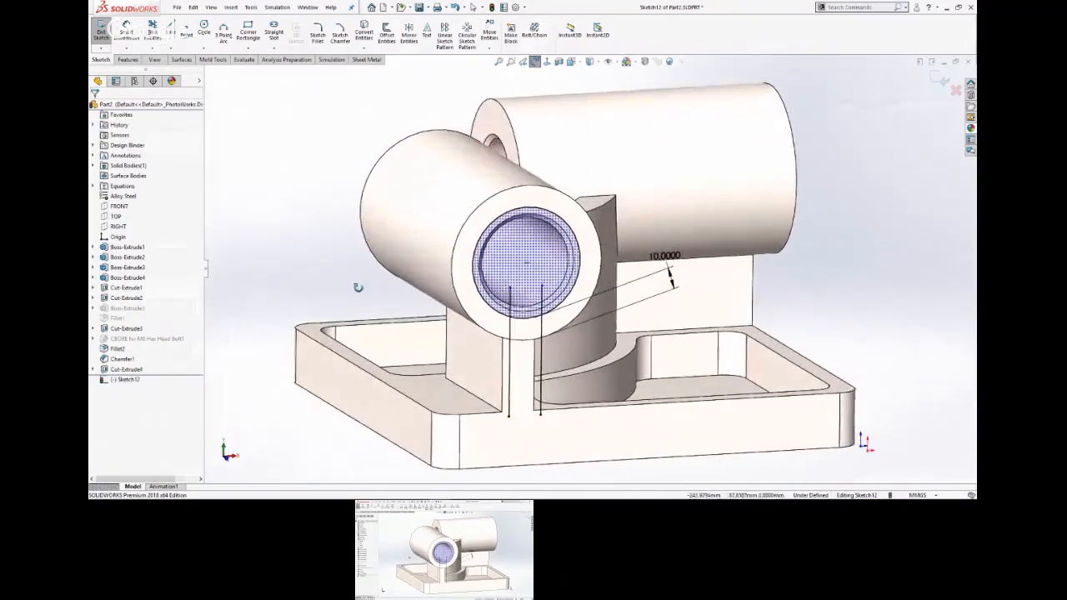
left_click(471, 323)
key("s")
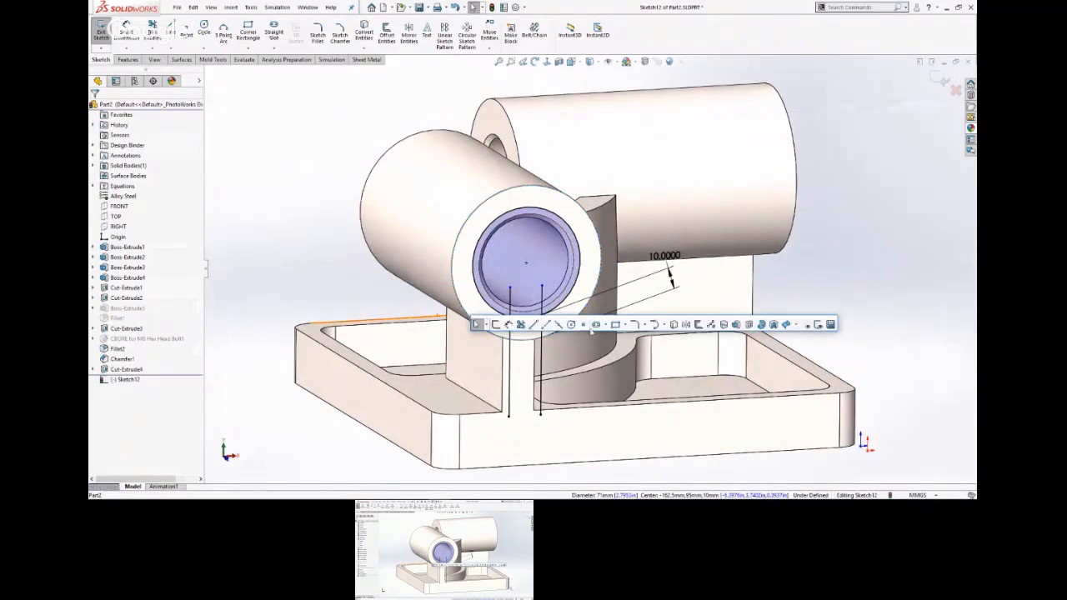
left_click(673, 326)
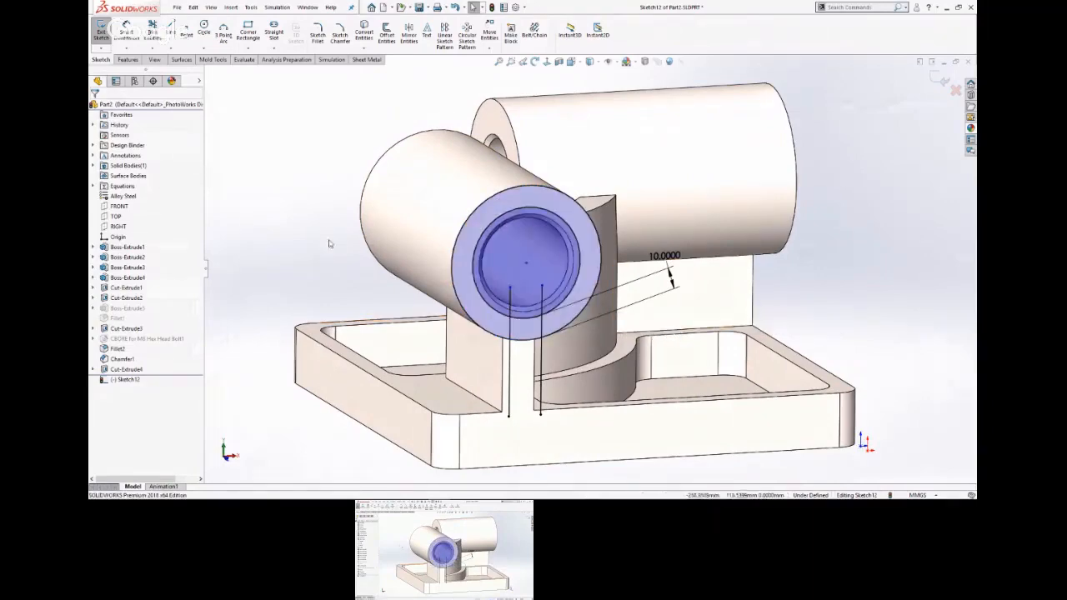
mouse_move(311, 255)
middle_mouse_down()
mouse_move(305, 200)
mouse_move(293, 225)
middle_mouse_up()
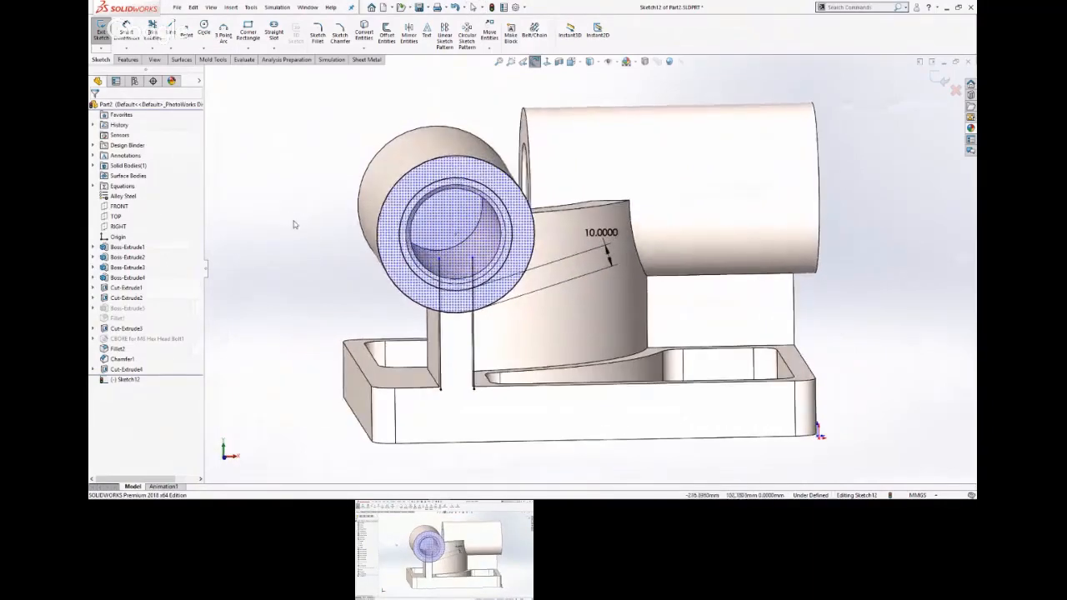
key("s")
left_click(331, 228)
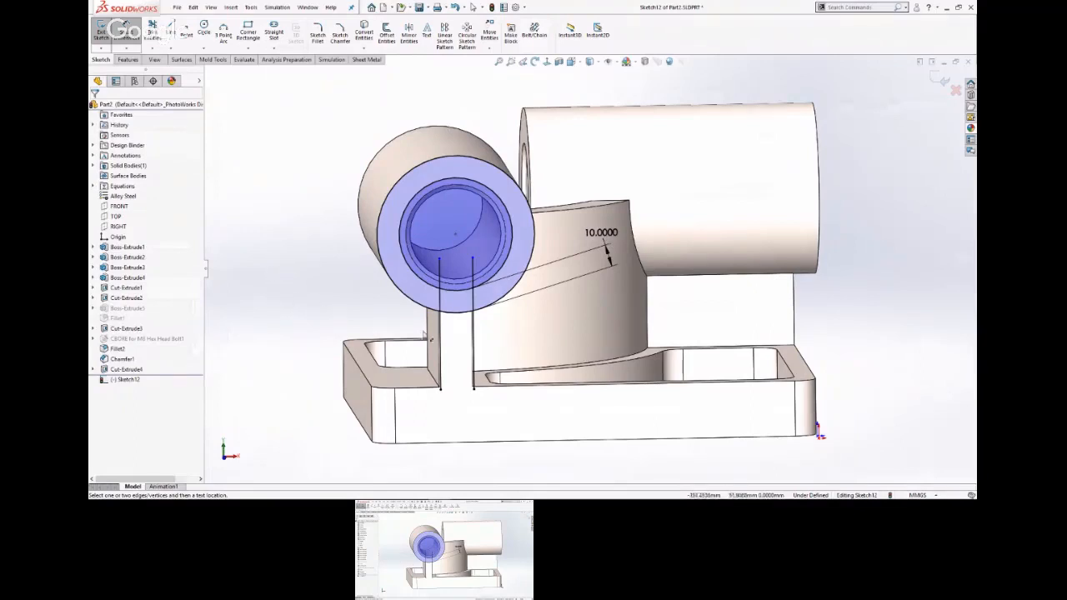
left_click(442, 281)
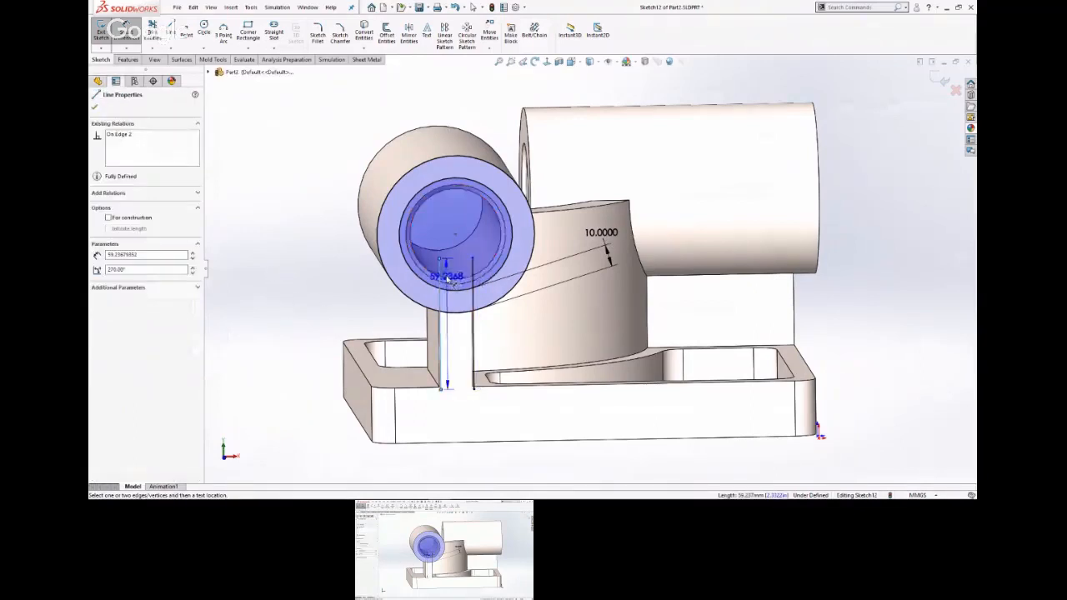
key("Escape")
Trim the rib lines inside the offset circle, the outer circle's arc between them and the rib lines below the cylinder.
key("s")
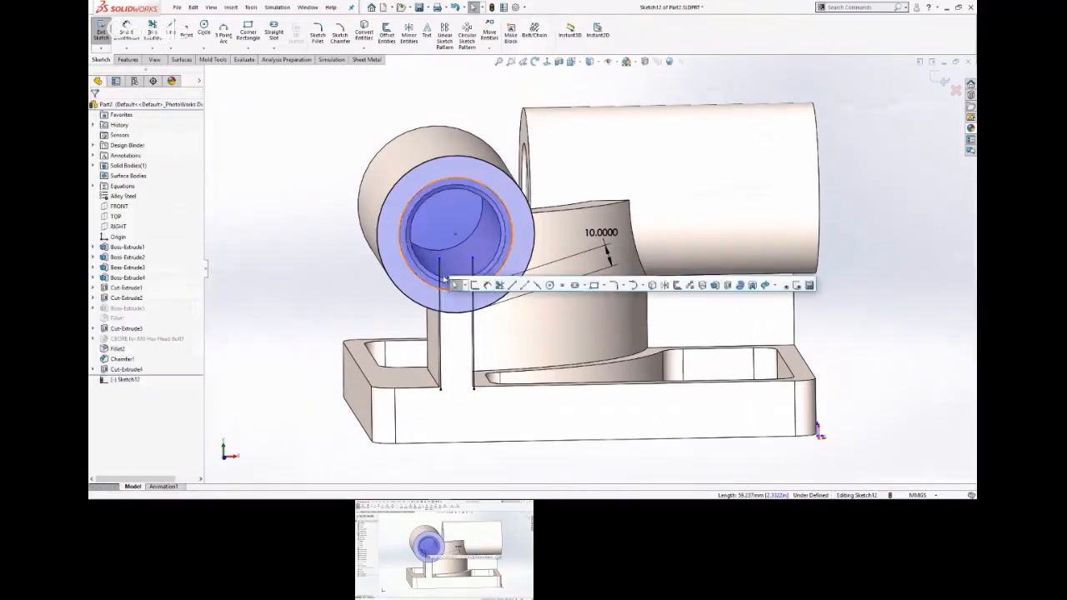
left_click(500, 286)
left_click(441, 270)
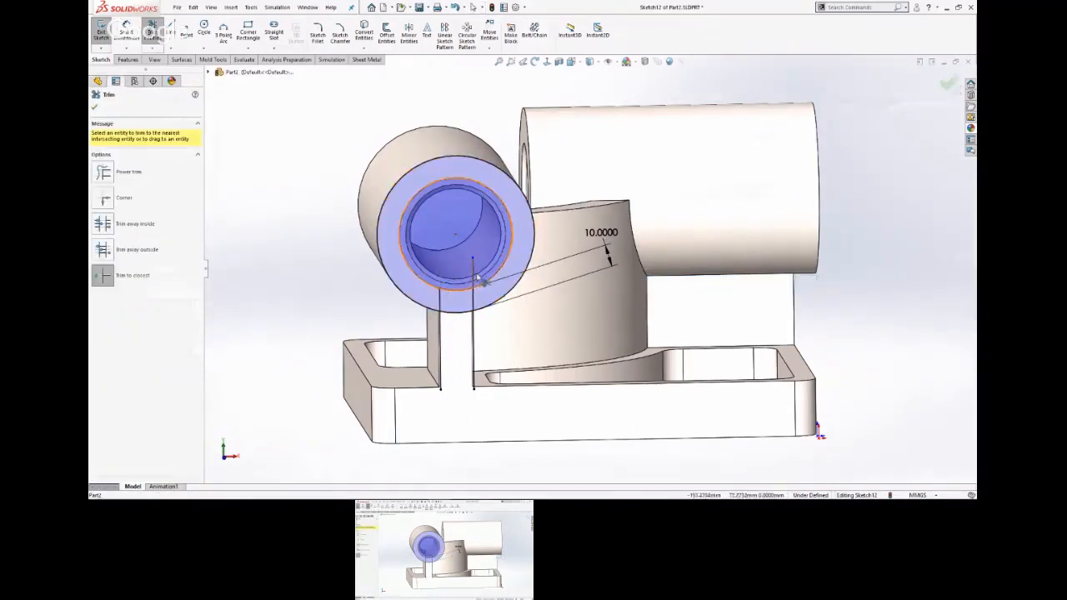
left_click(473, 277)
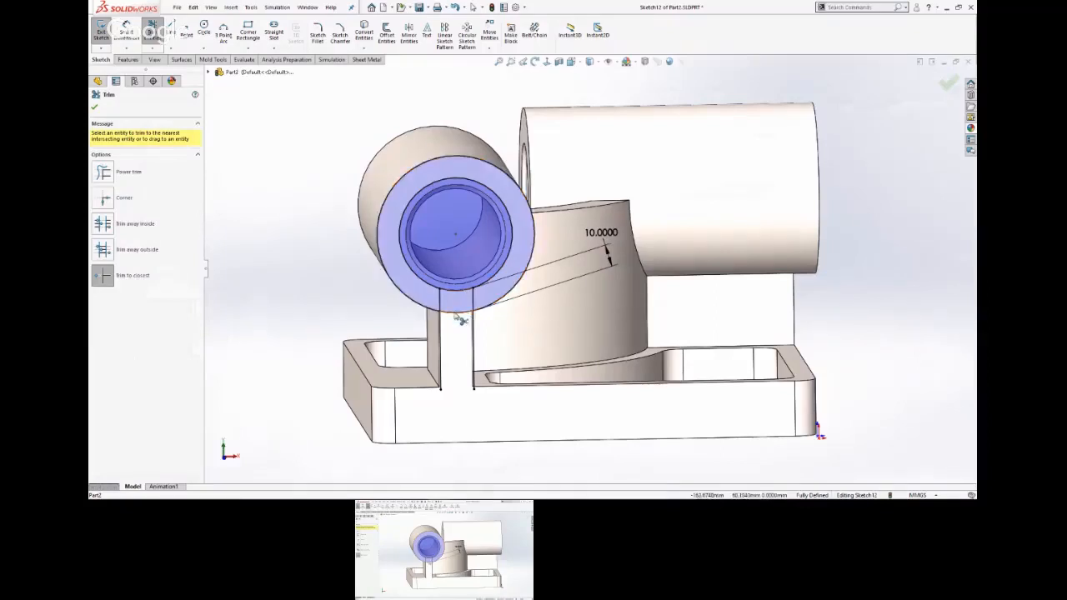
left_click(459, 315)
left_click(475, 339)
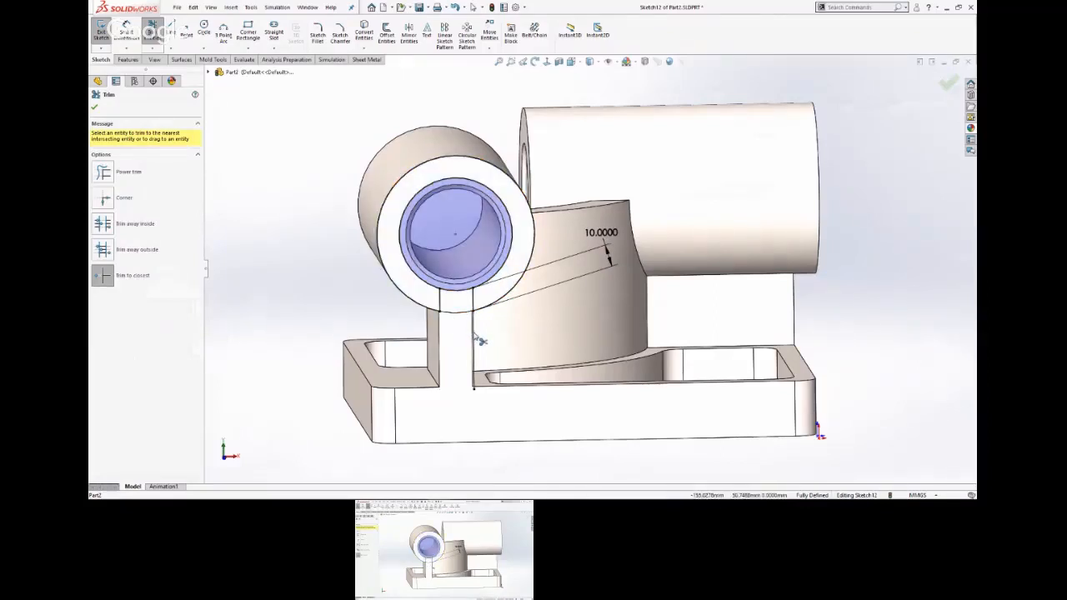
right_click(386, 320)
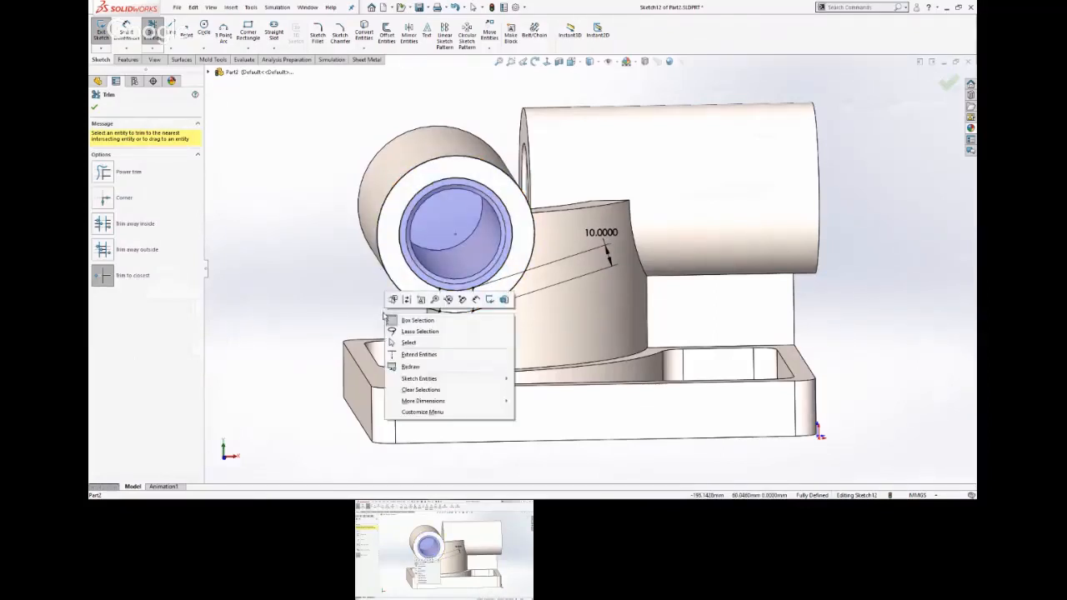
left_click(390, 320)
middle_click_drag(347, 313, 336, 236)
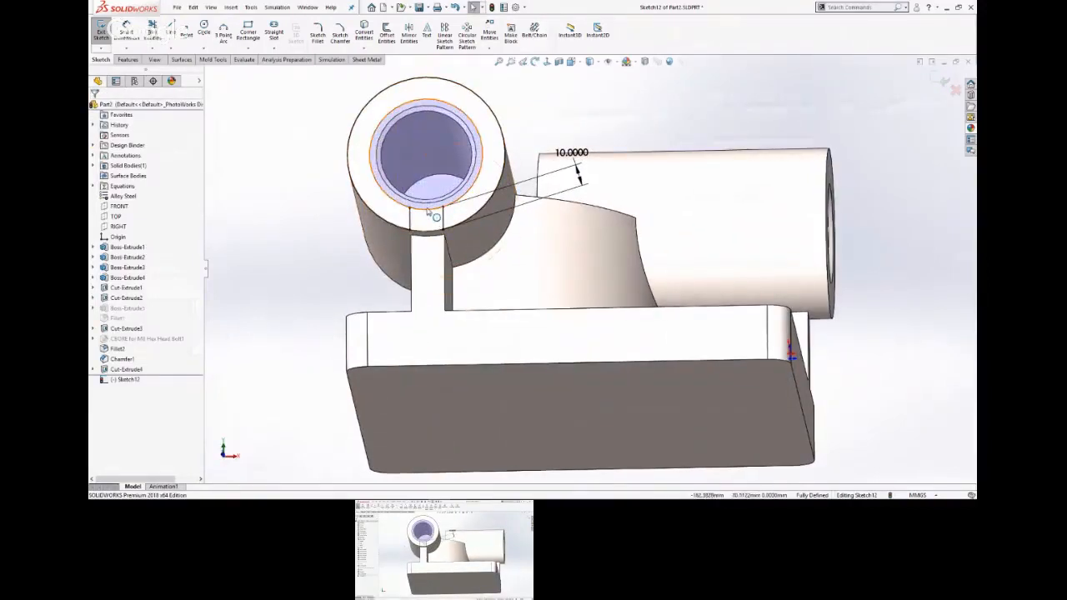
Trim the offset circle's short arc between the two rib lines, leaving a single C-shaped profile.
key("s")
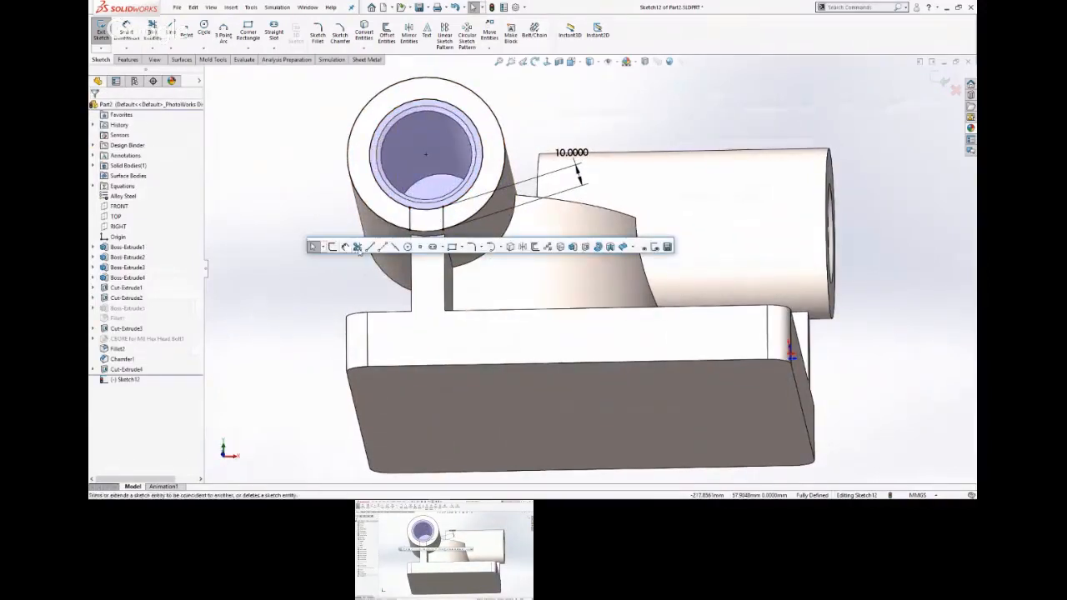
left_click(345, 249)
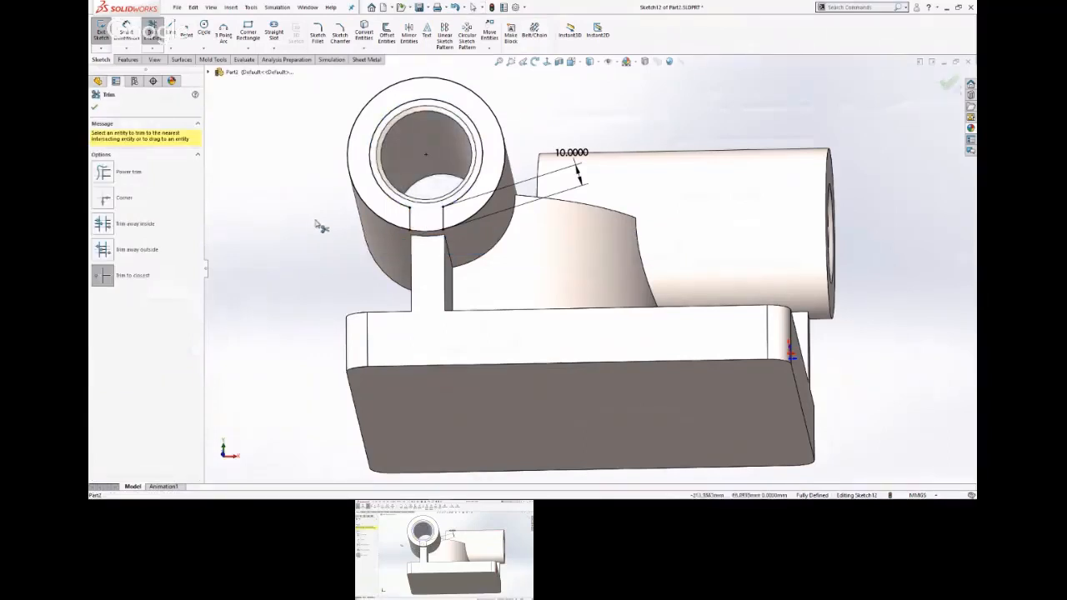
key("Escape")
middle_click_drag(321, 233, 359, 248)
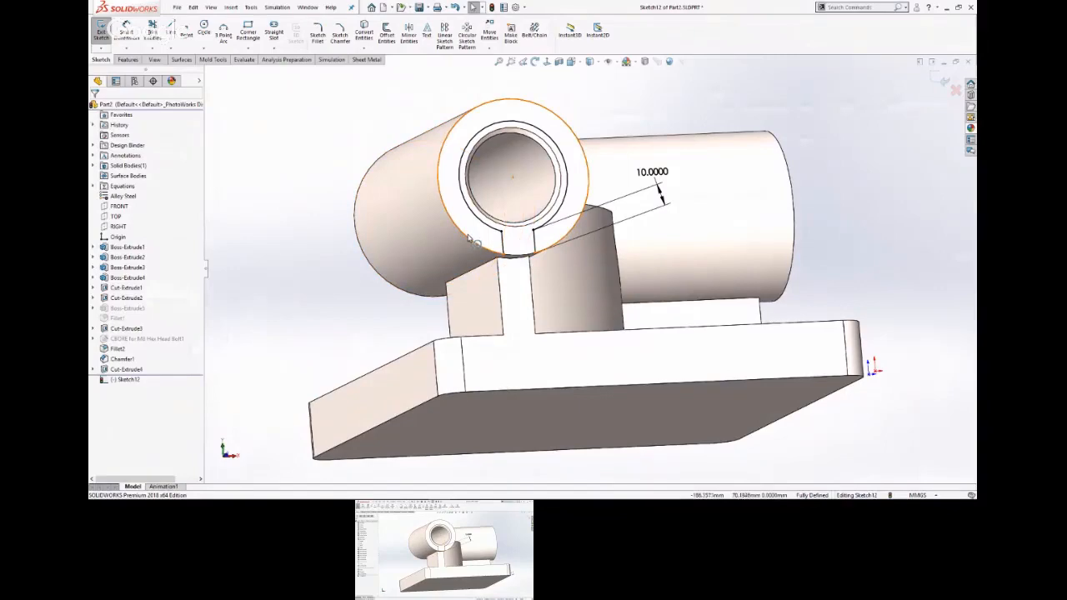
key("s")
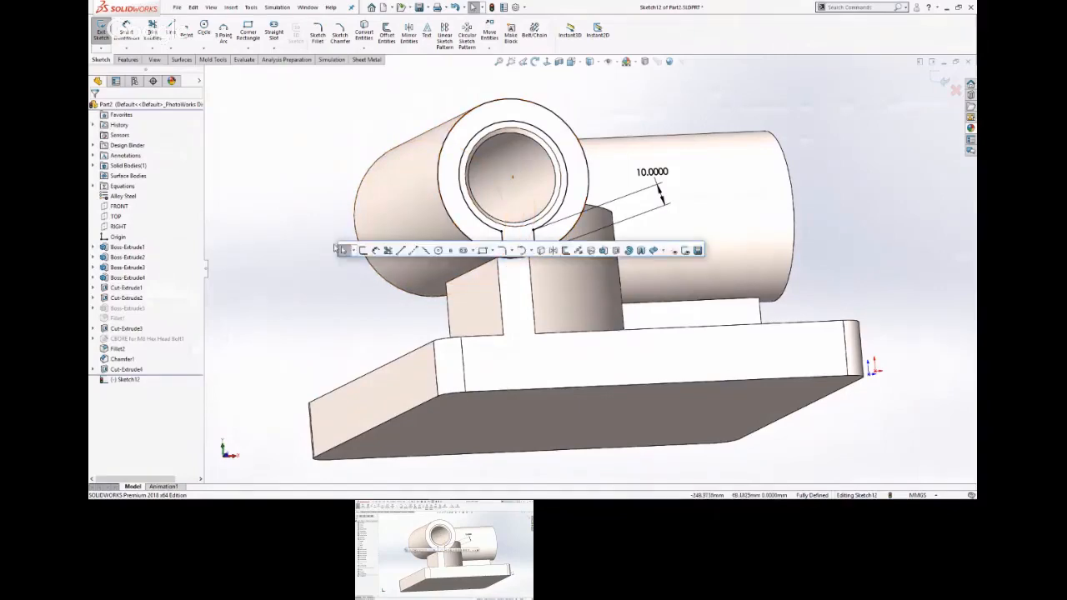
left_click(621, 251)
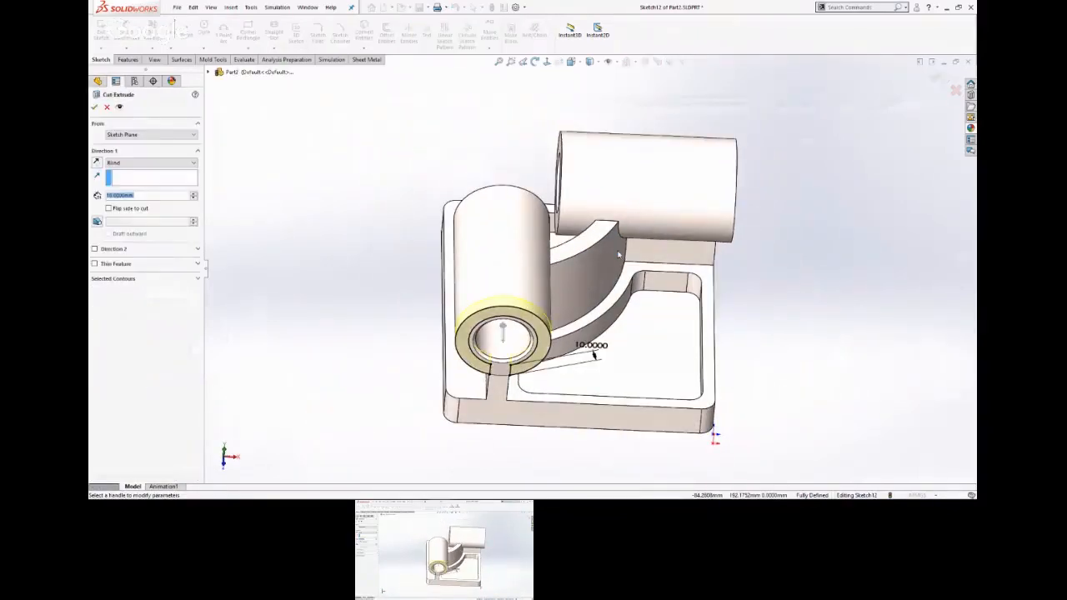
key("Escape")
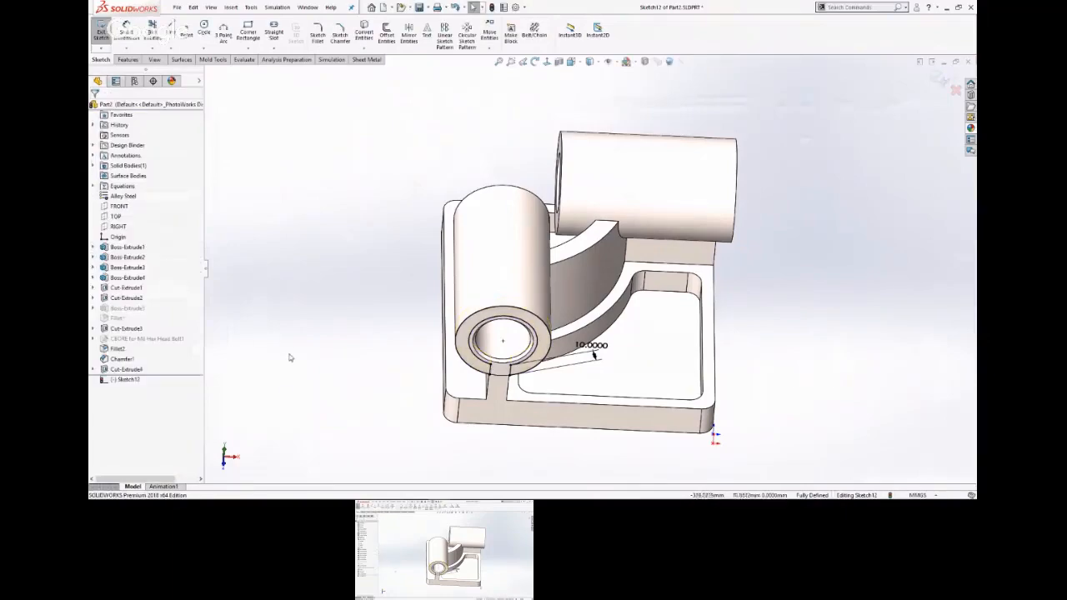
Examine the C-shaped profile's corners and lines where the front cylinder meets the support rib.
middle_click_drag(295, 303, 317, 237)
scroll(579, 281, "up", 1)
scroll(577, 281, "down", 7)
scroll(552, 336, "down", 5)
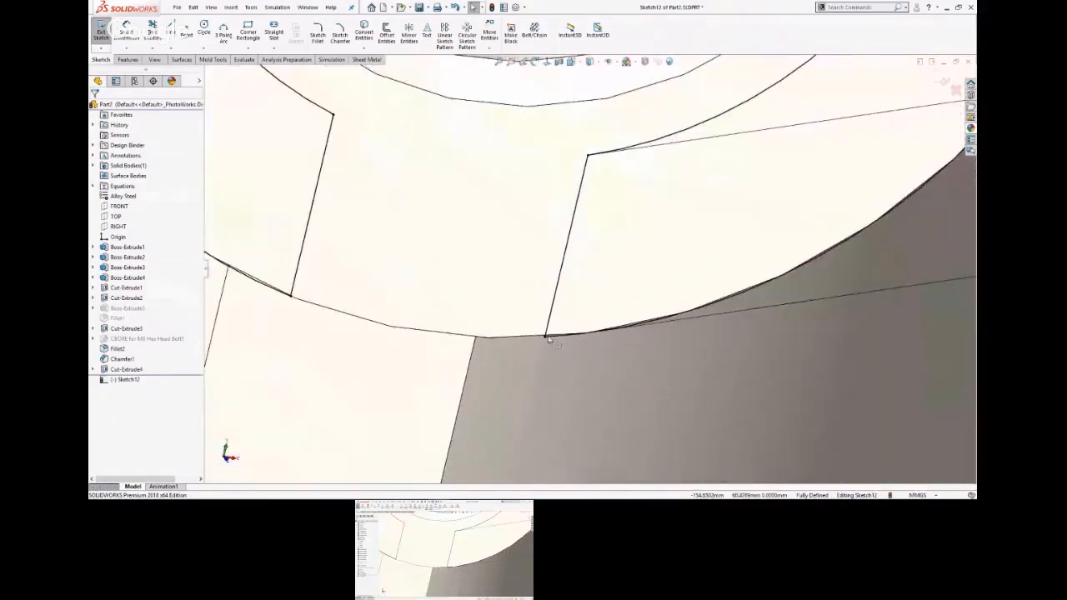
scroll(552, 333, "up", 3)
key("ctrl+7")
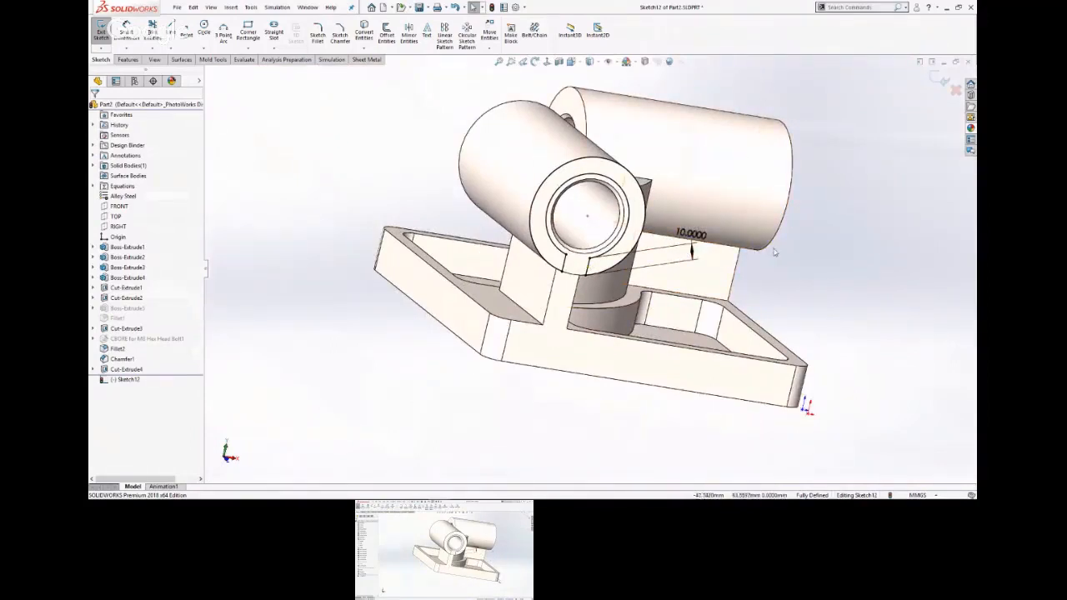
scroll(683, 250, "down", 3)
scroll(608, 261, "up", 3)
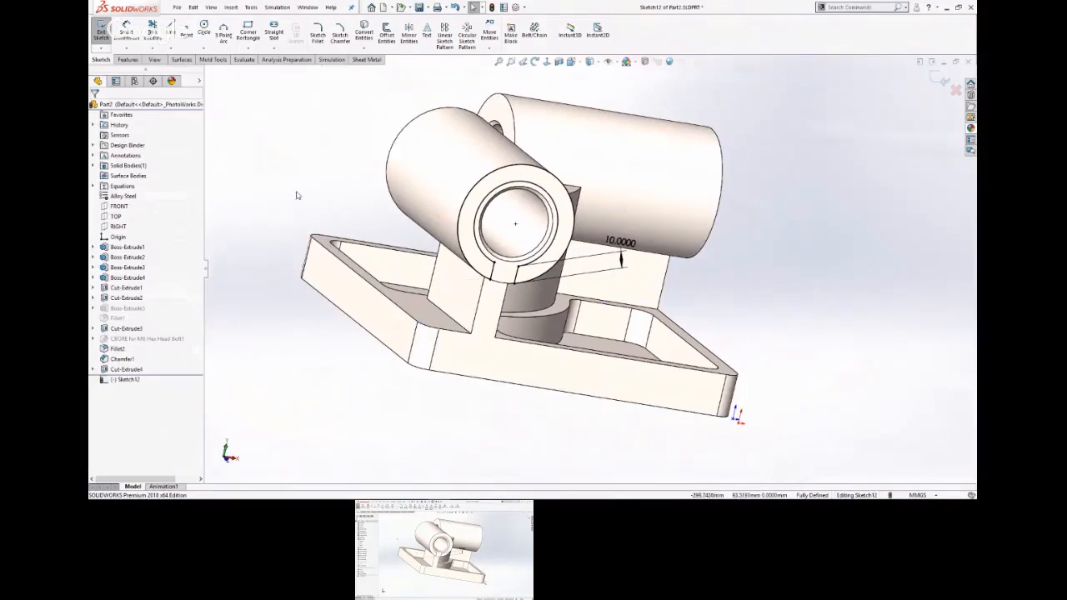
Switch to the presentation, compare the finished part picture with the Stage 2 modification drawing, and return to SOLIDWORKS.
key("alt+Tab")
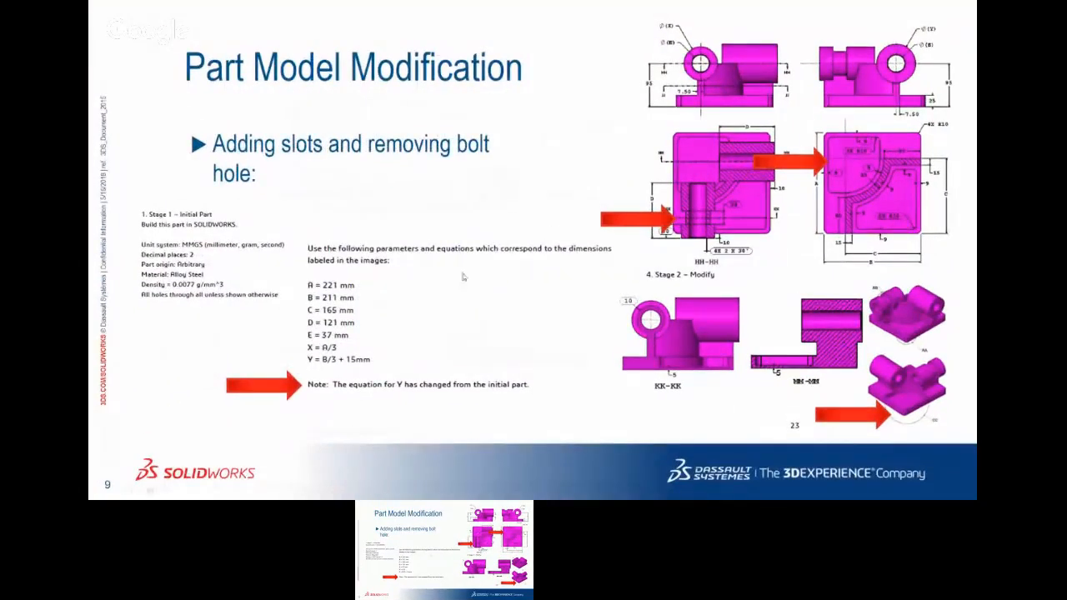
left_click(627, 214)
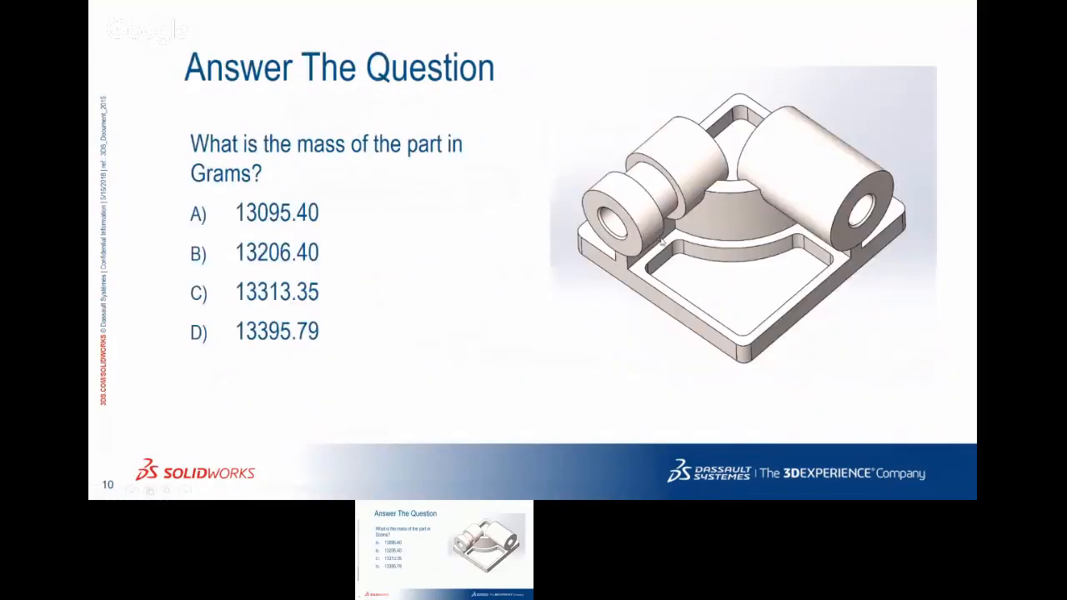
key("Left")
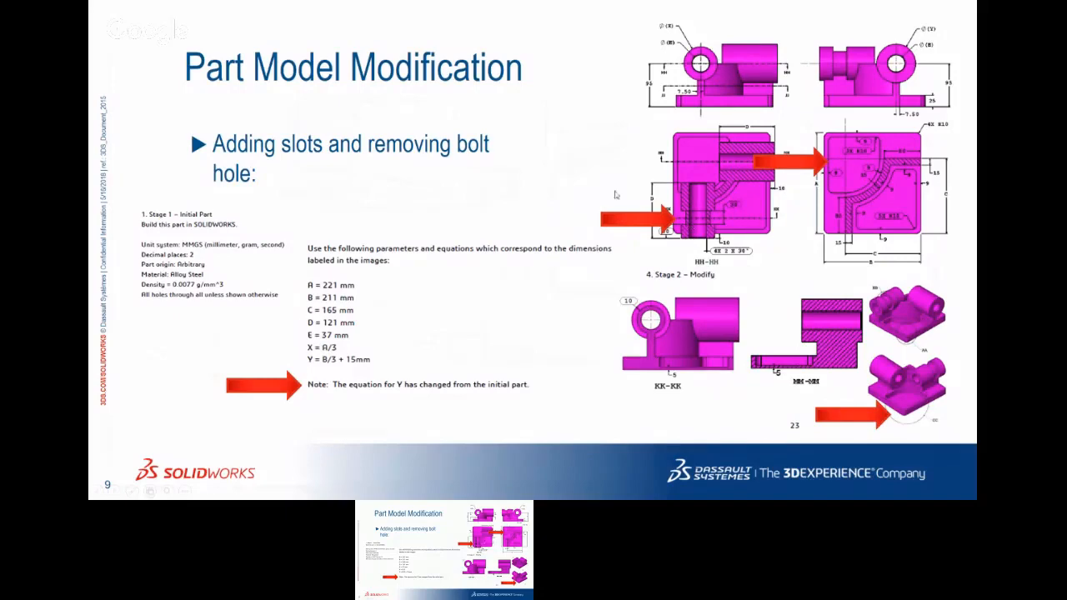
key("alt+Tab")
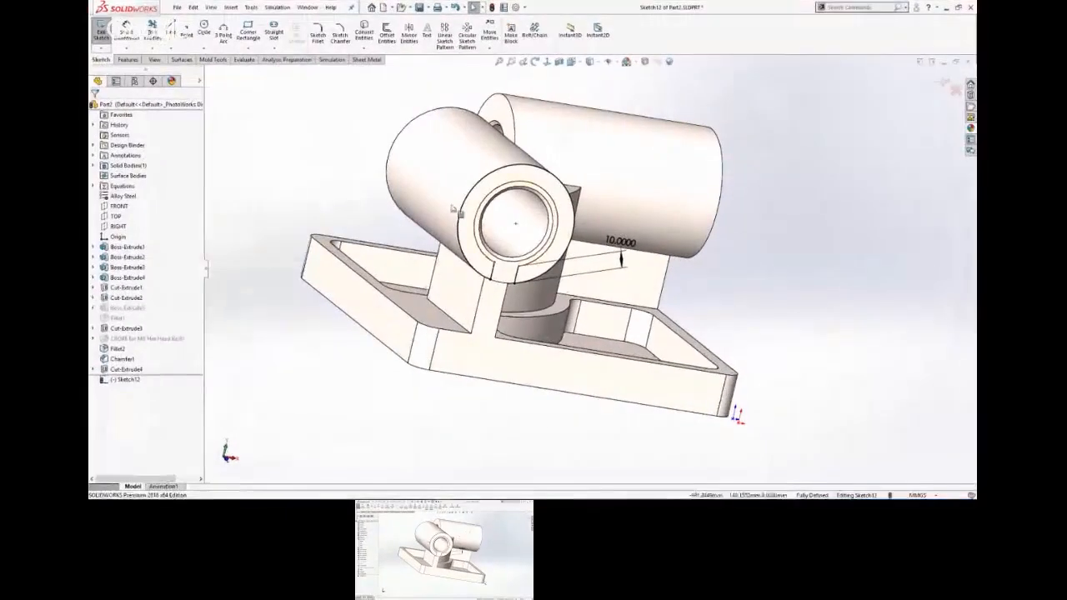
Start an extruded cut of the C-shaped profile from a 30 mm offset, with offset and cut both directed into the front cylinder.
middle_click_drag(453, 209, 422, 204)
key("s")
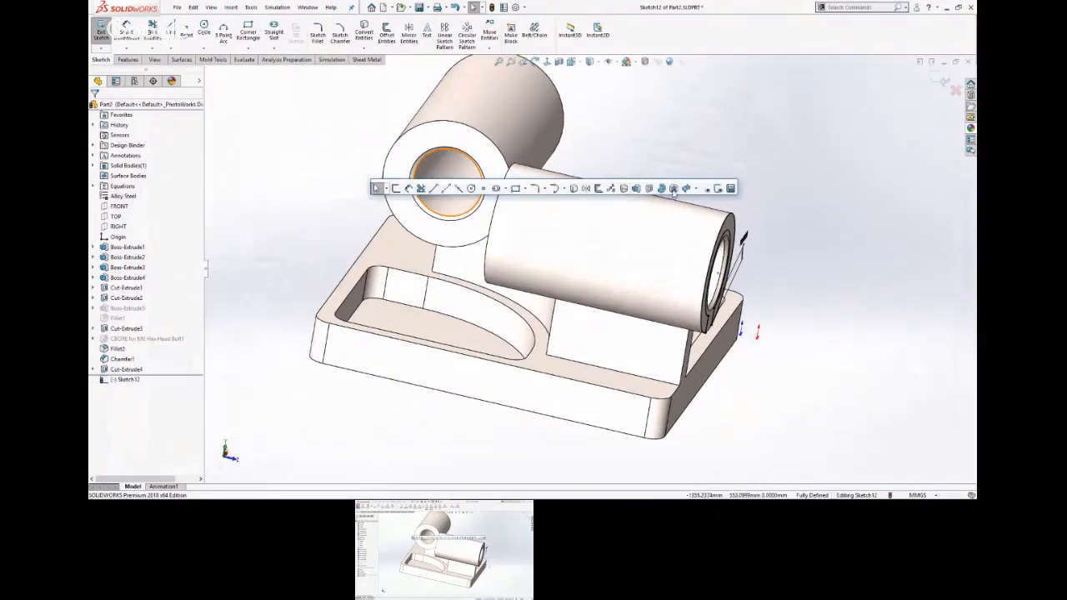
left_click(649, 189)
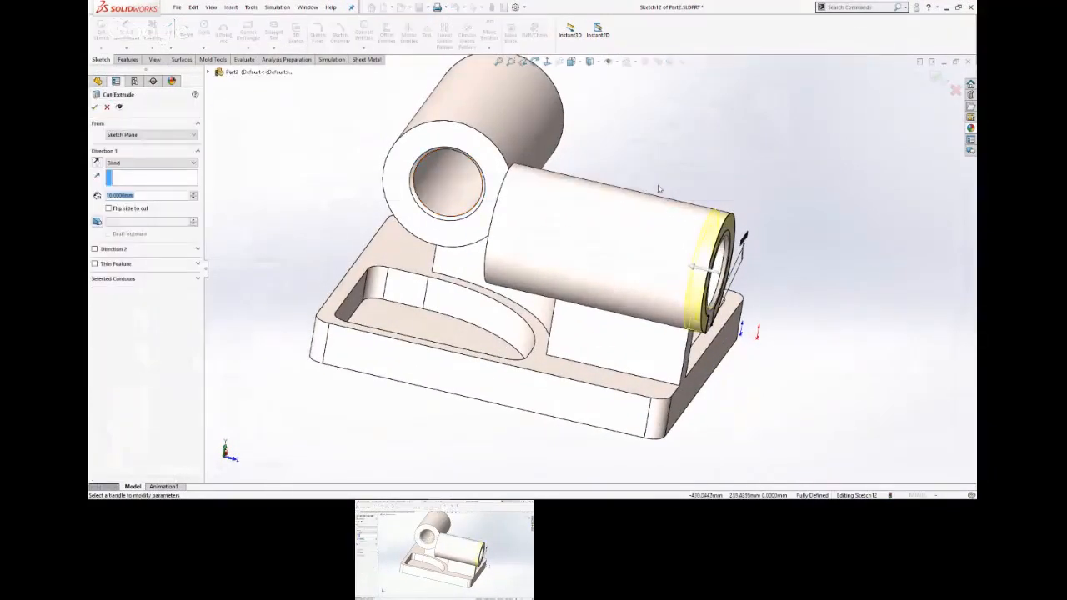
left_click(150, 134)
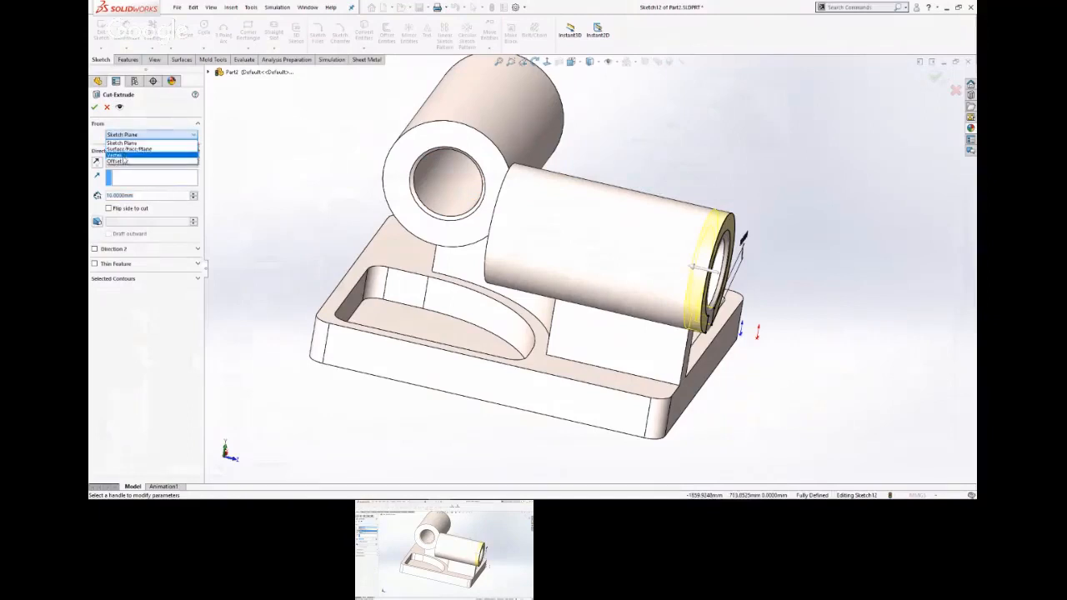
left_click(125, 160)
double_click(137, 149)
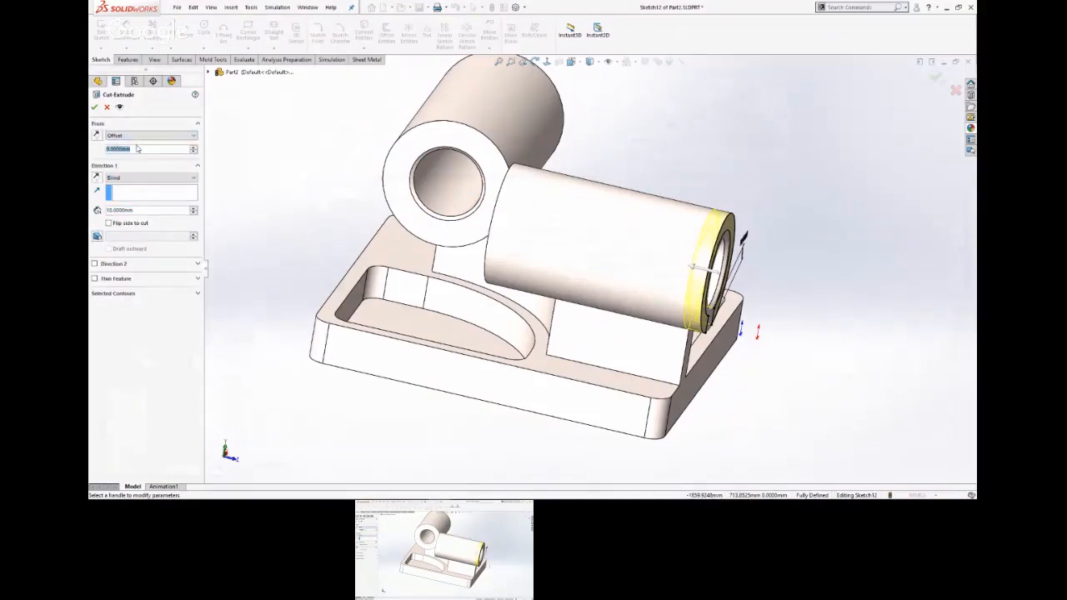
type("10")
key("Return")
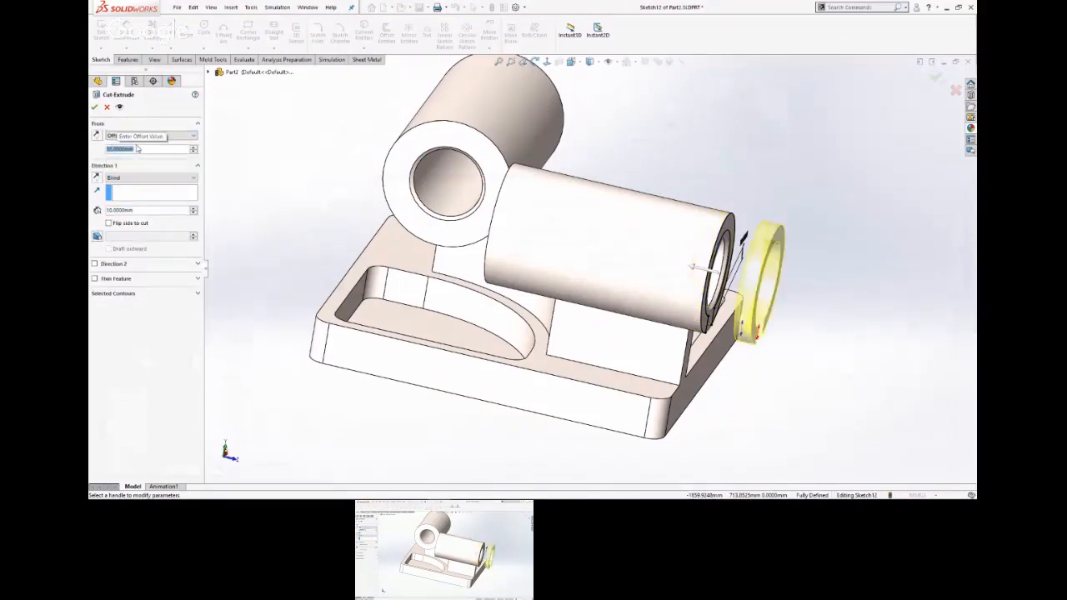
left_click(97, 178)
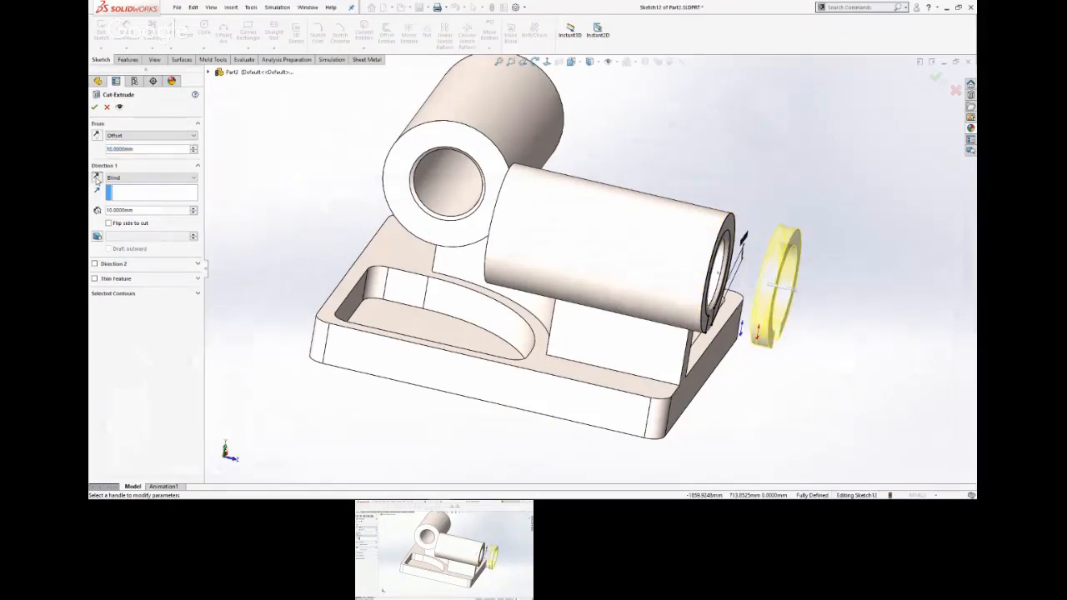
left_click(96, 136)
left_click(96, 136)
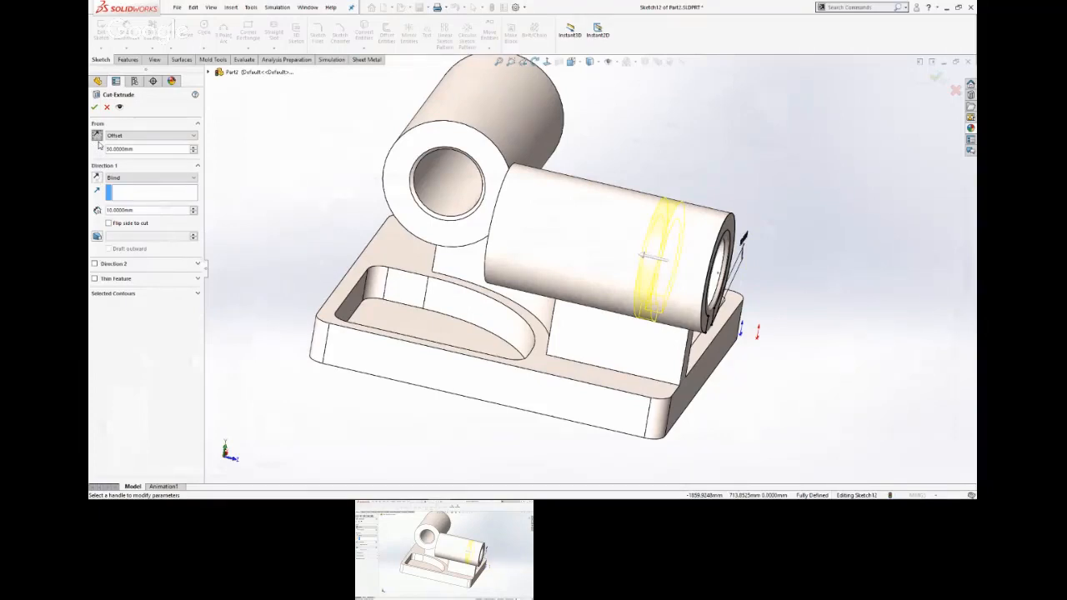
Set the blind cut depth to 30 mm and finish the groove around the front cylinder.
left_click(152, 210)
type("30")
key("Return")
key("Return")
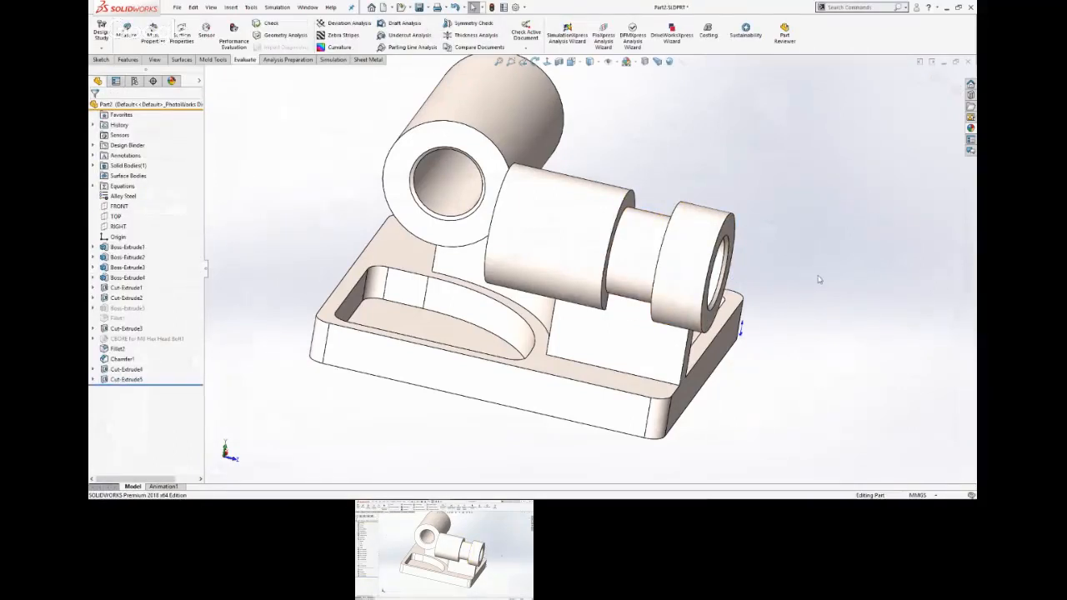
Open the groove cut's sketch to review its C-shaped profile, and leave the sketch without editing it.
middle_click_drag(818, 277, 780, 232)
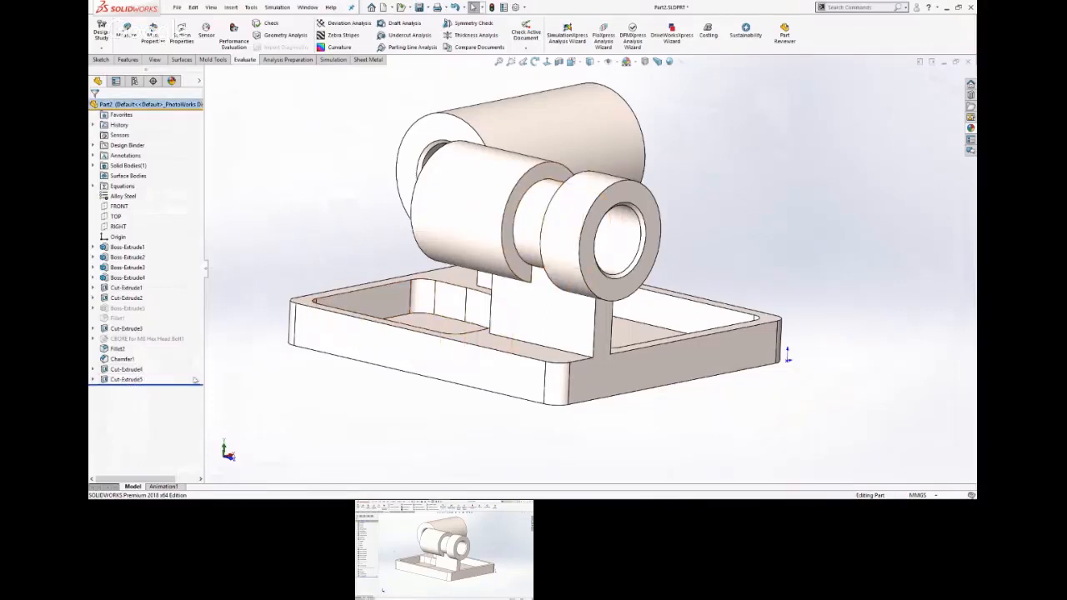
left_click(132, 380)
left_click(149, 352)
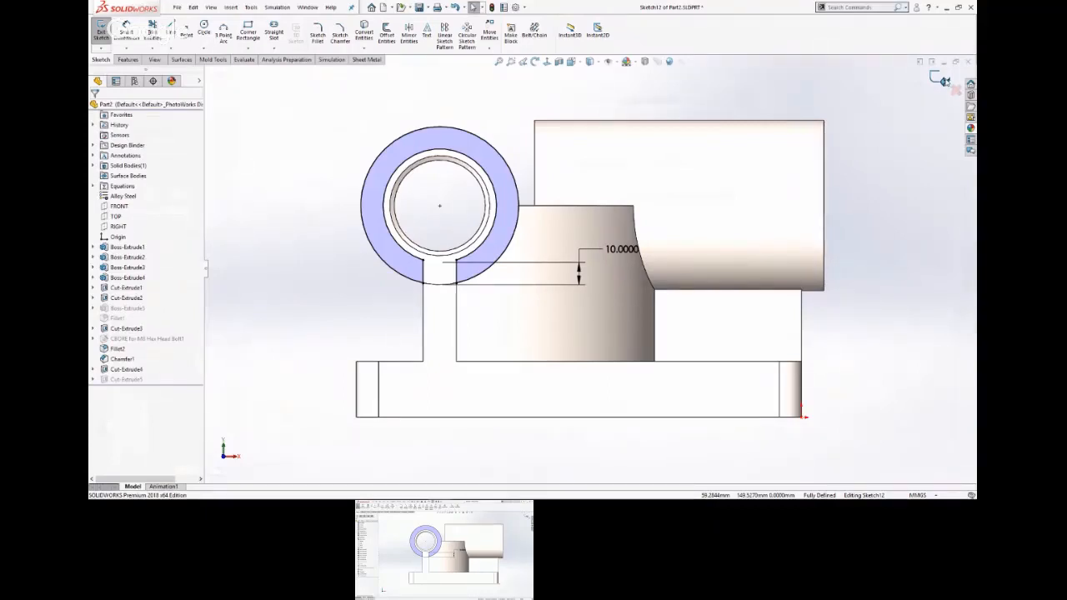
left_click(927, 80)
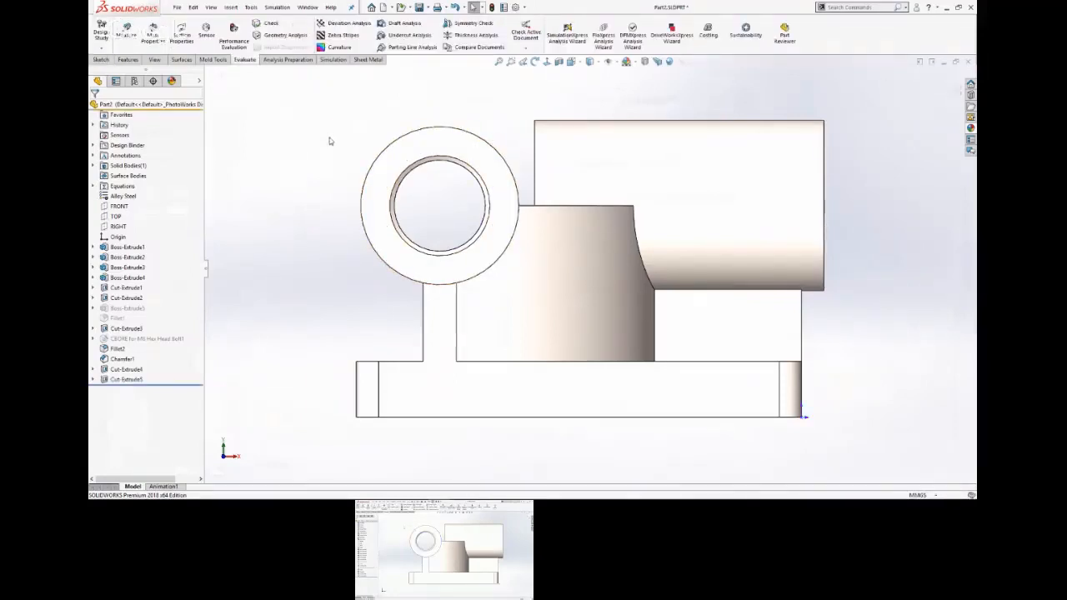
Inspect the front cylinder's end face, selecting it briefly, and the groove behind it.
mouse_move(328, 140)
middle_mouse_down()
mouse_move(417, 143)
mouse_move(532, 193)
middle_mouse_up()
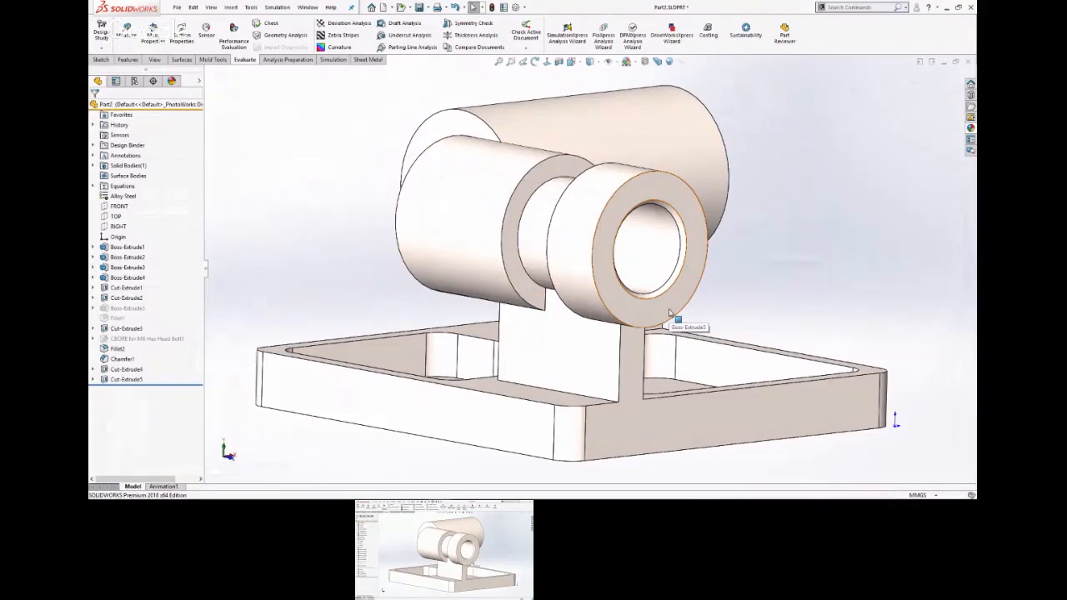
left_click(669, 313)
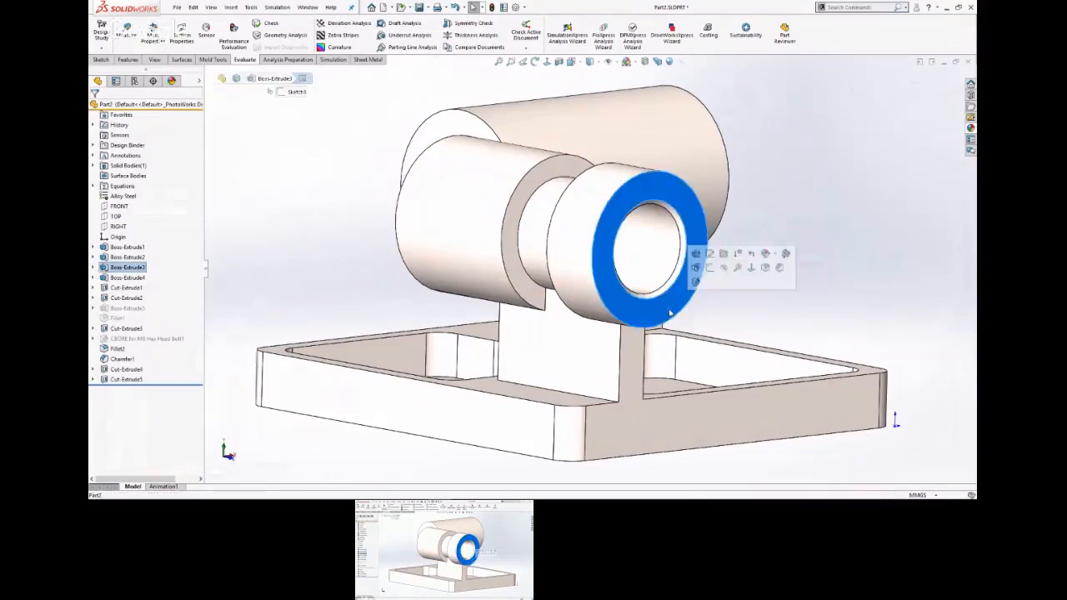
left_click(770, 313)
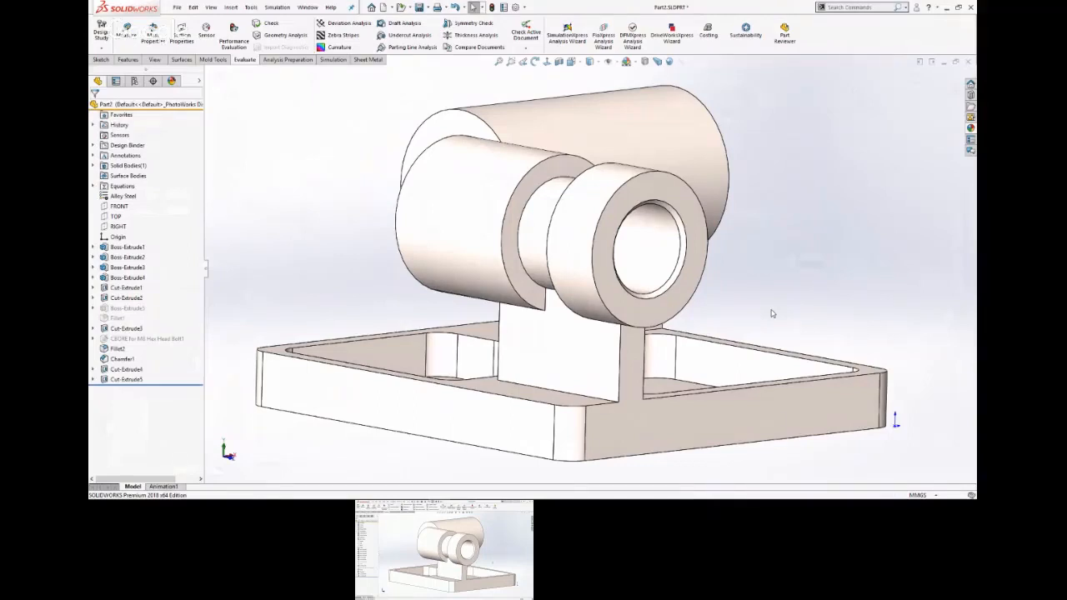
middle_click_drag(442, 365, 442, 390)
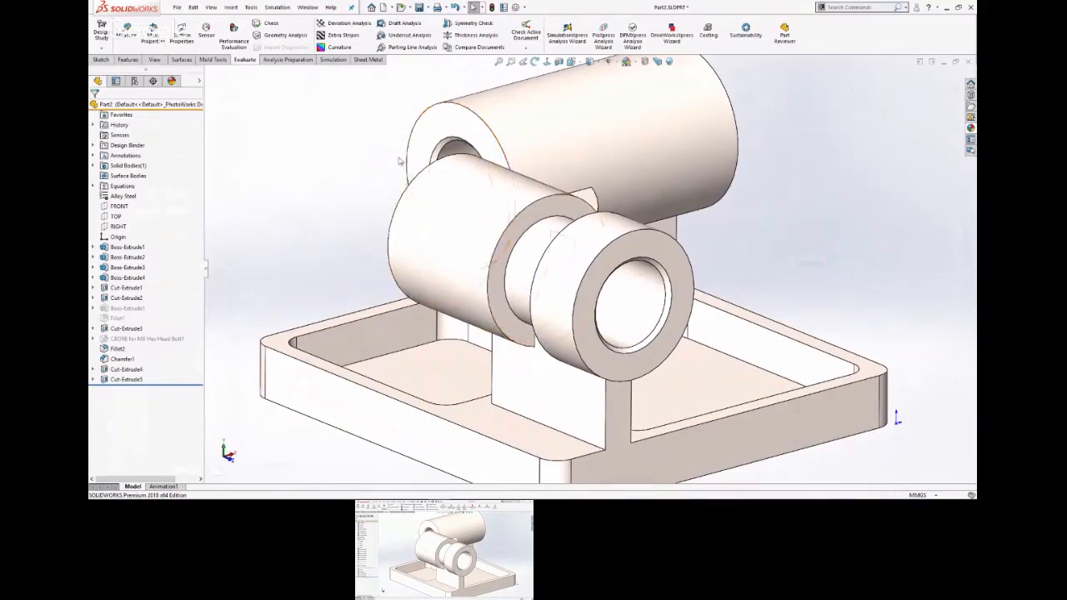
scroll(354, 183, "down", 5)
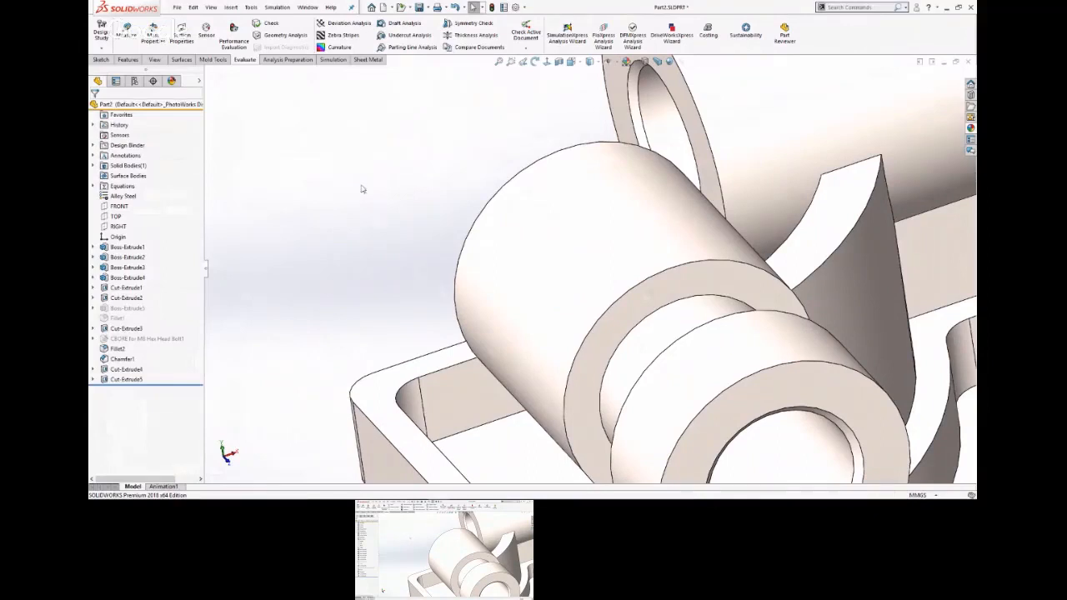
Set the angle of the chamfer on the cylinder bore edges to 30 degrees and save the part.
scroll(380, 165, "up", 2)
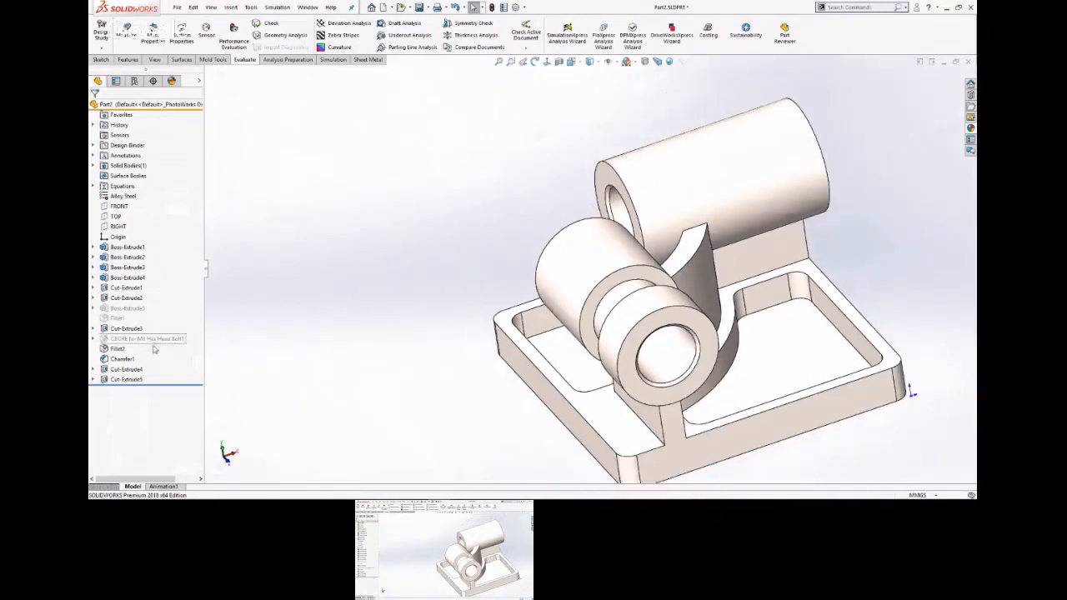
left_click(122, 359)
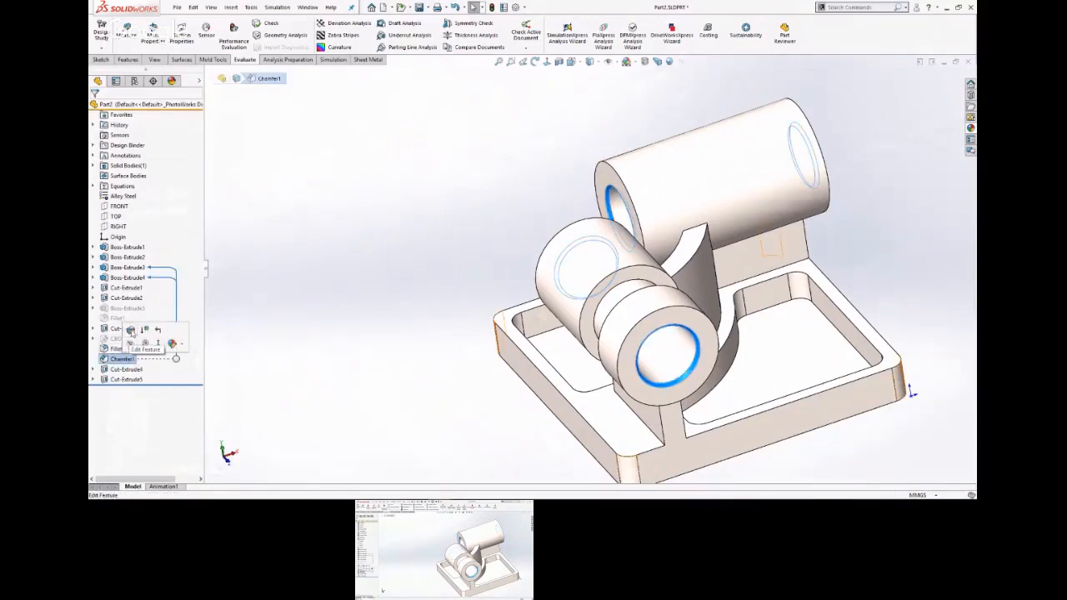
left_click(130, 330)
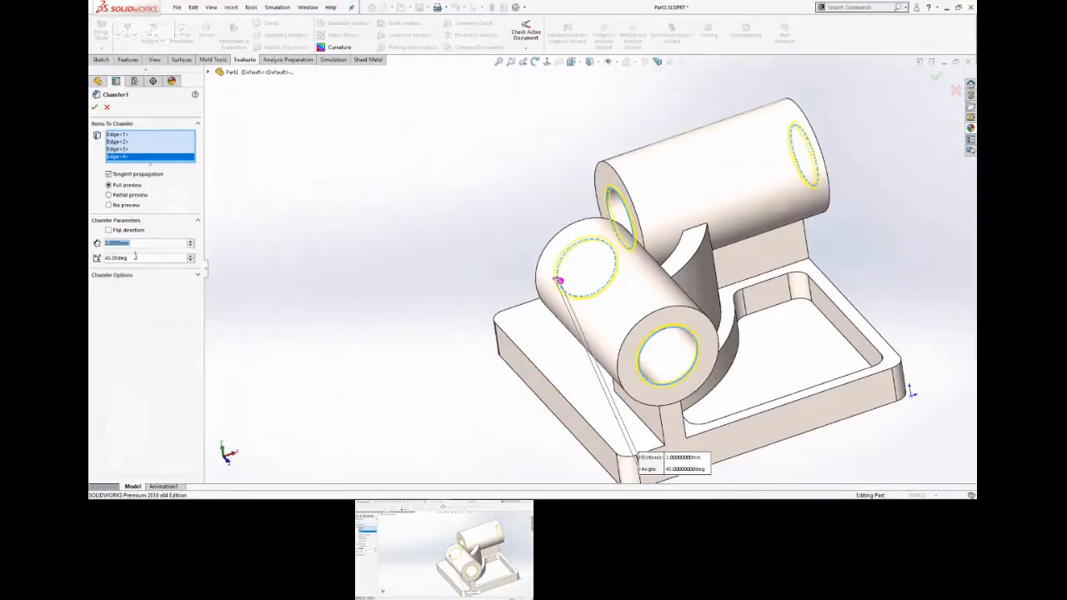
left_click(131, 257)
type("30")
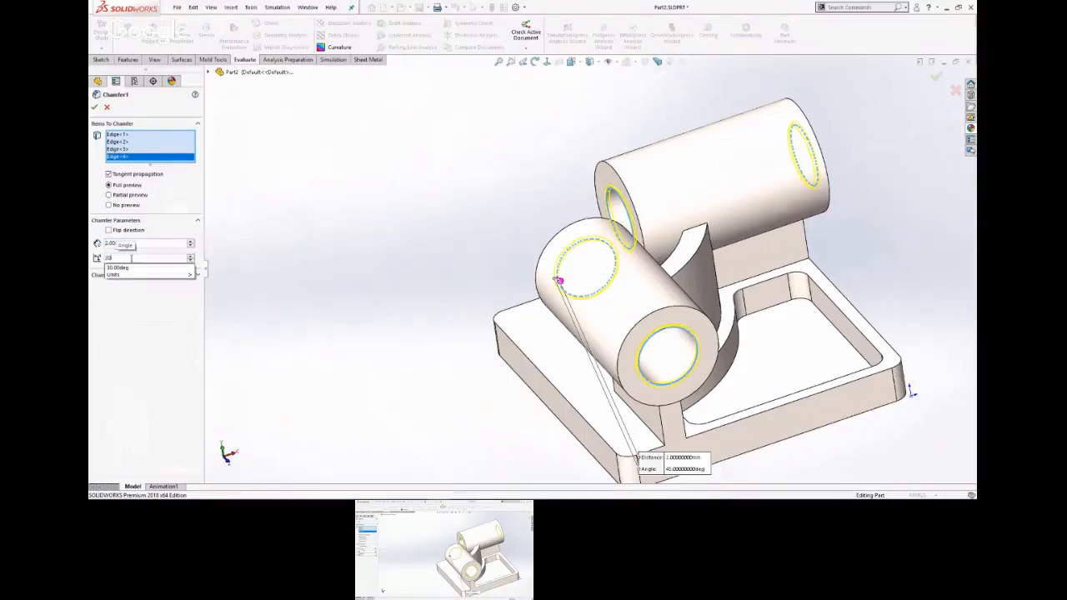
key("Return")
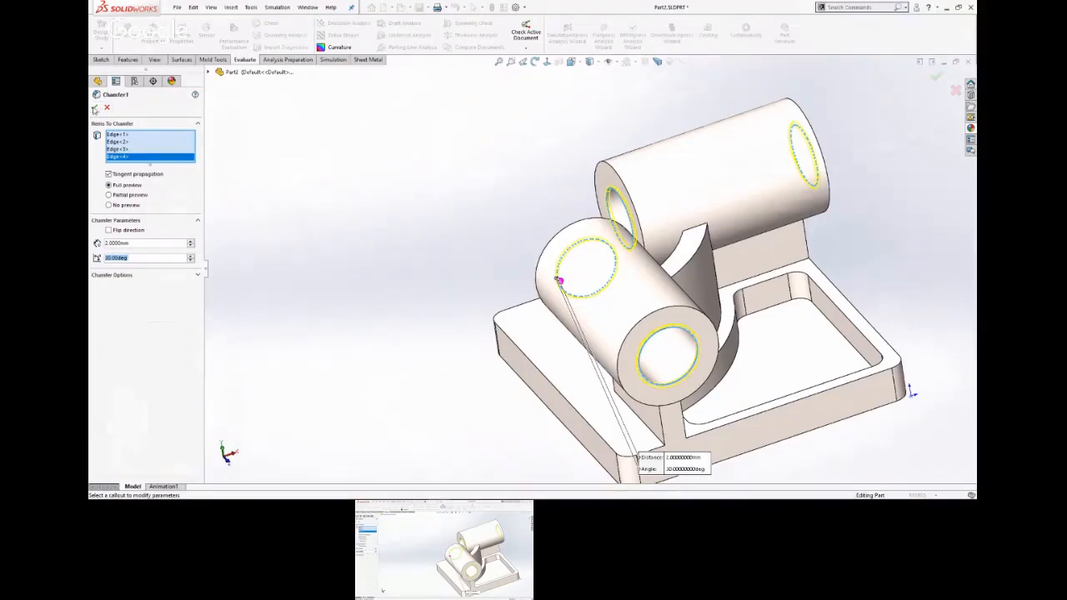
left_click(95, 108)
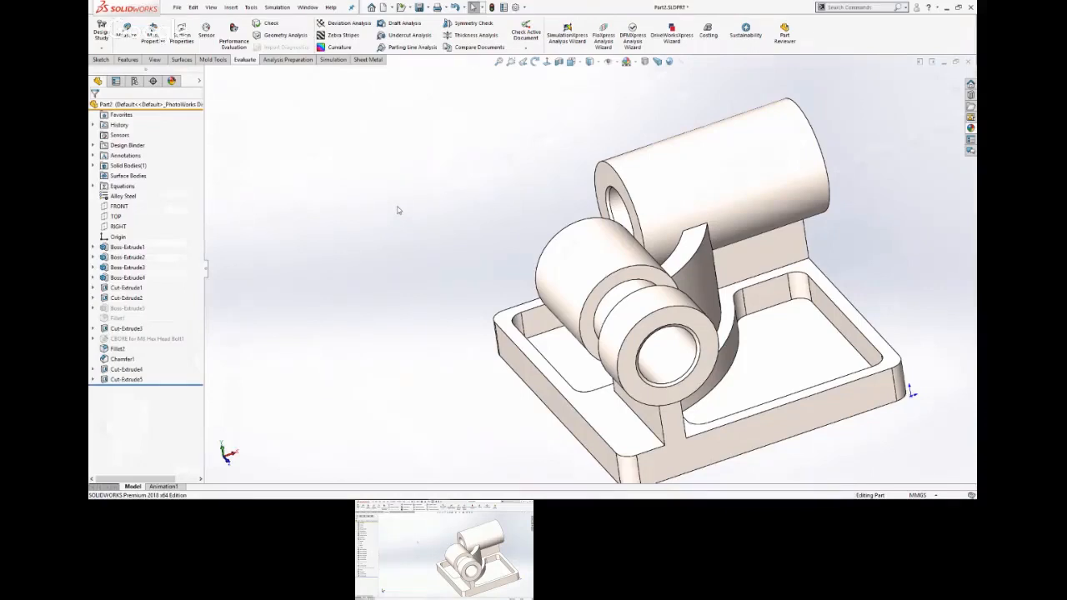
scroll(353, 195, "up", 3)
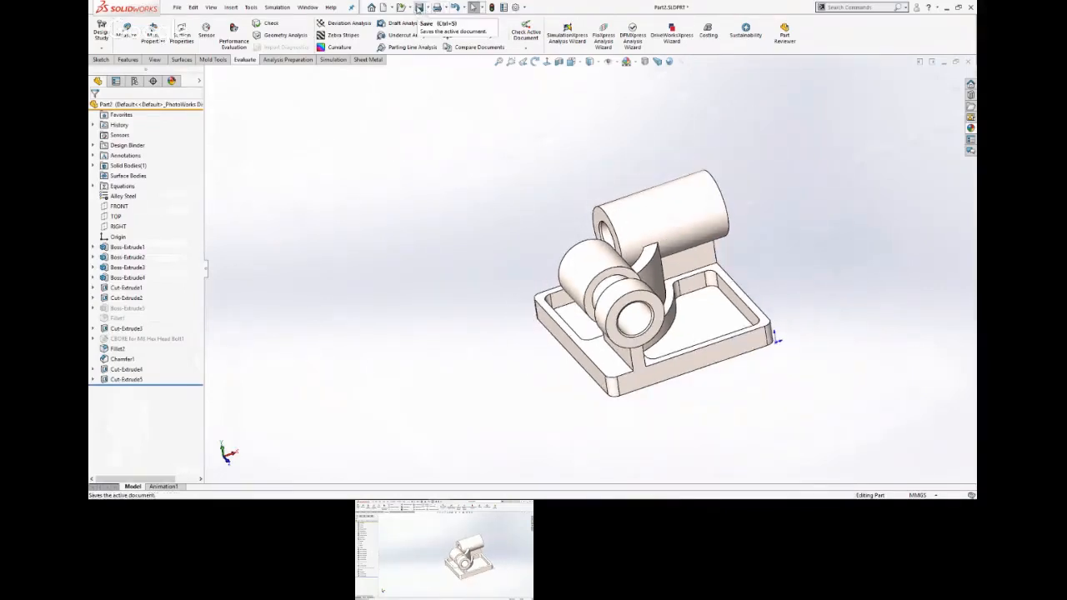
left_click(418, 7)
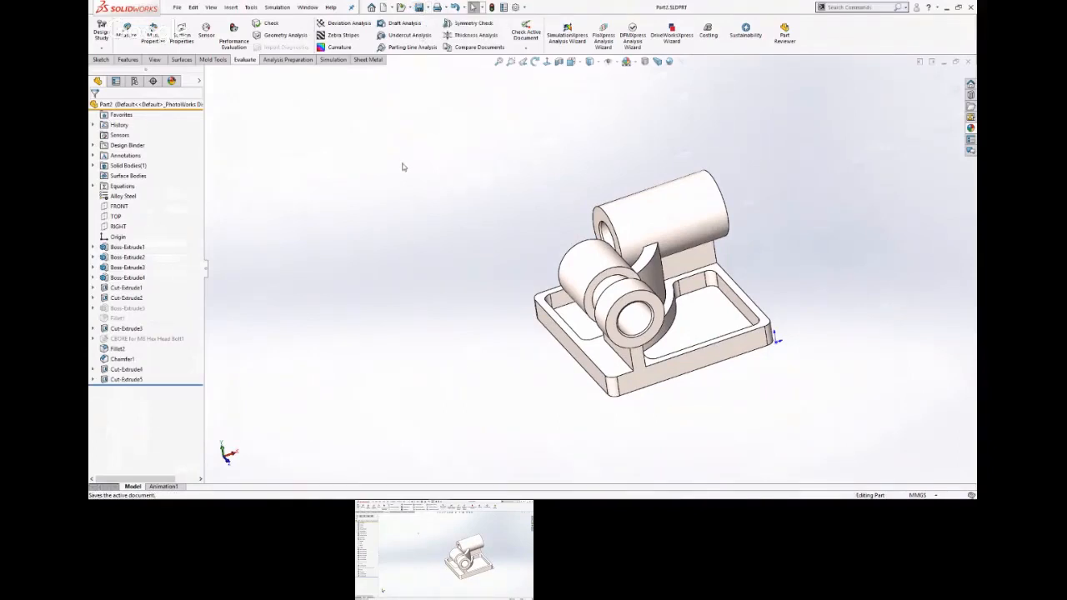
Open the part's equations for editing and set global variable a to 221 and b to 211.
right_click(123, 186)
left_click(154, 194)
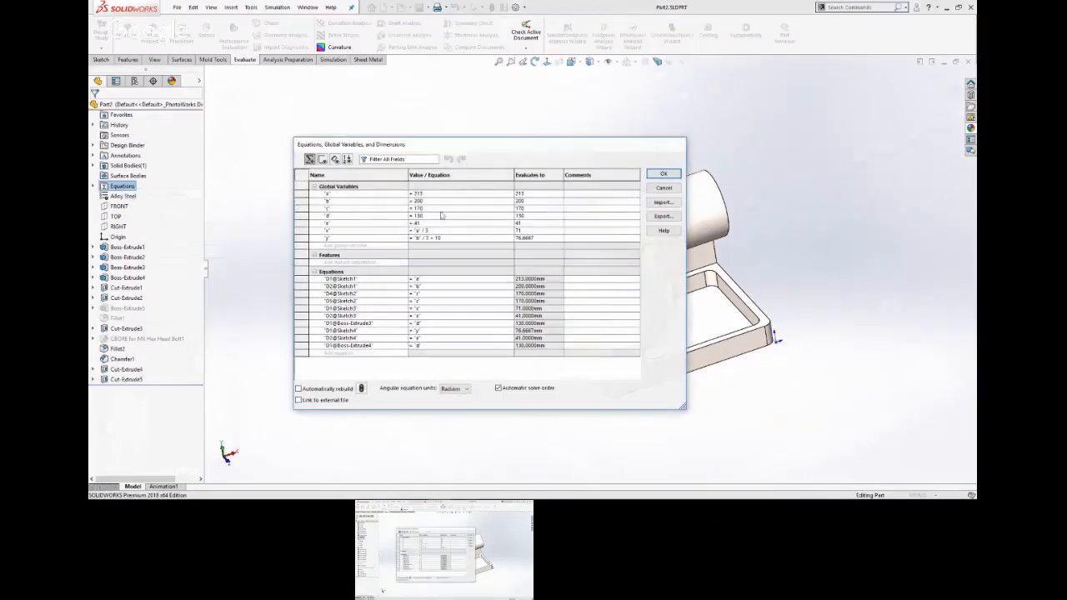
left_click(430, 193)
double_click(430, 193)
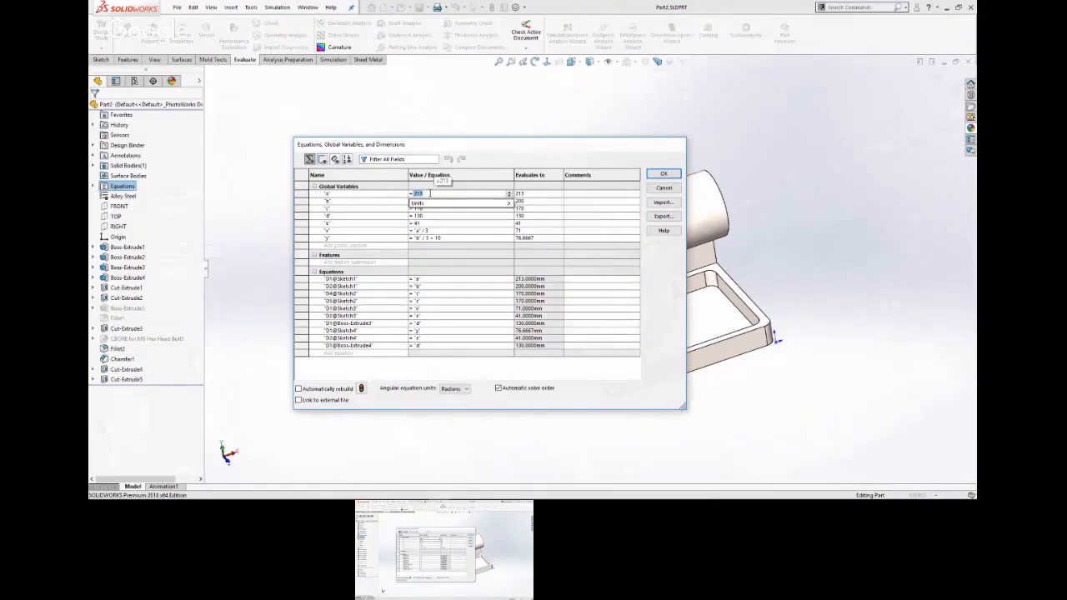
type("22")
key("Return")
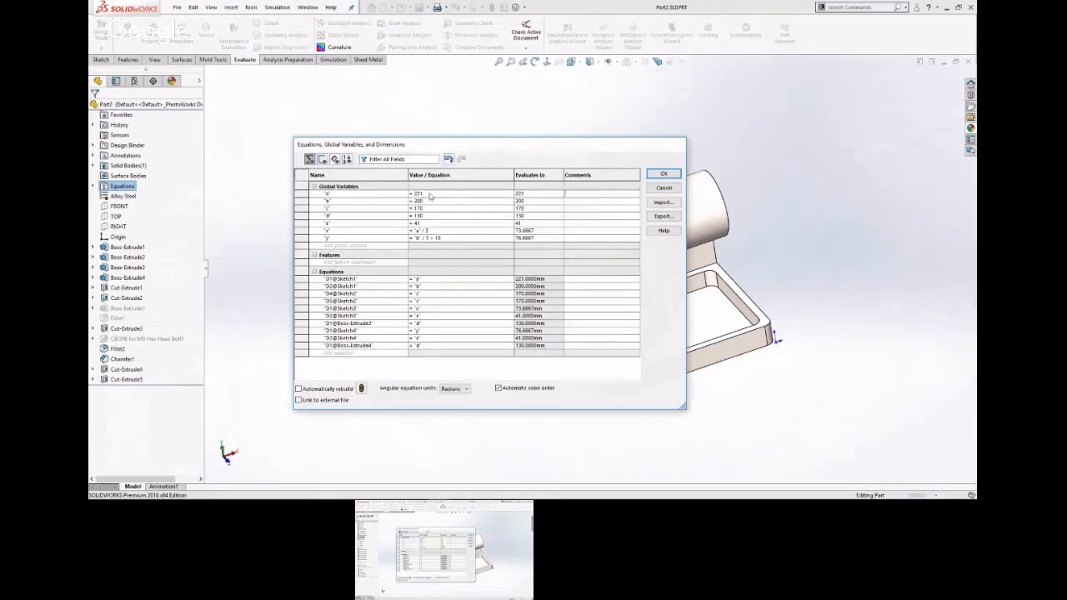
key("Tab")
type("211")
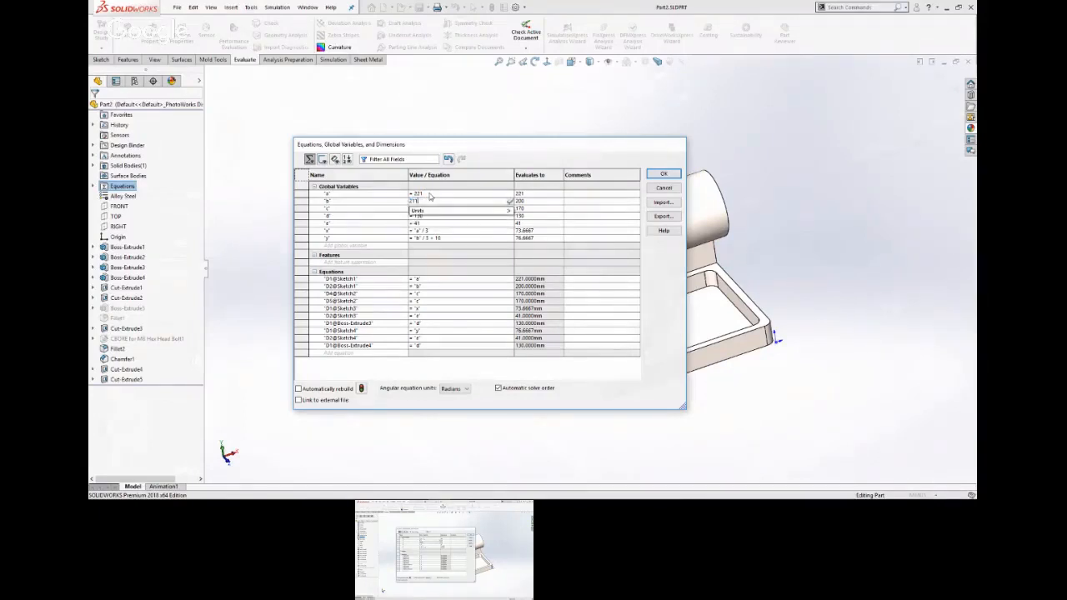
key("Return")
Set global variable c to 165, d to 121 and e to 37.
key("Tab")
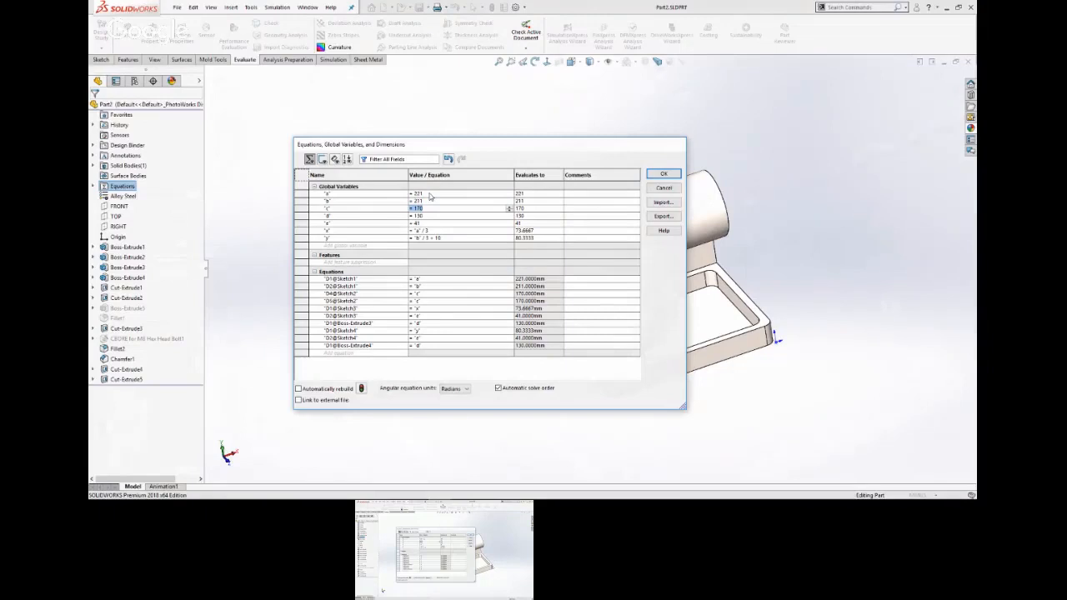
type("165")
key("Return")
key("Tab")
type("121")
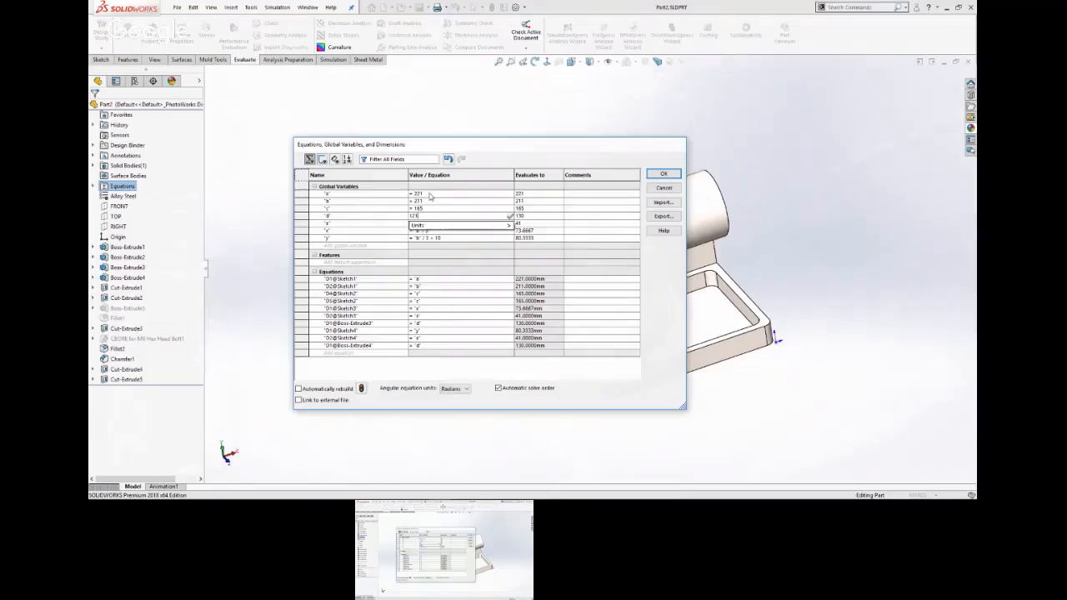
key("Return")
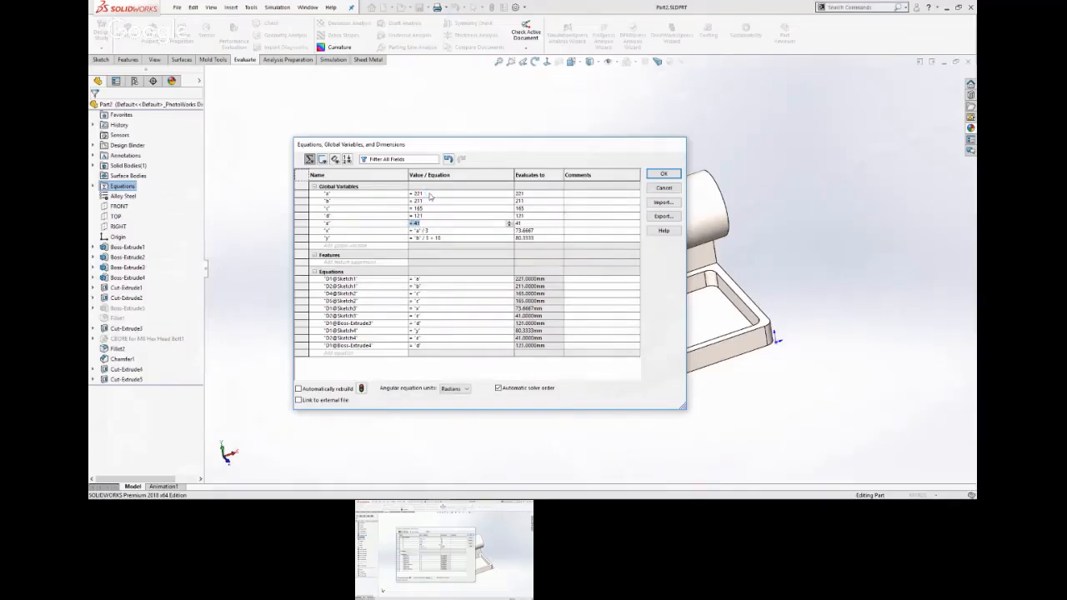
type("37")
key("Return")
key("Return")
Change the equation of global variable y to "b" / 3 + 15 and apply the edited equations to the part.
left_click(451, 239)
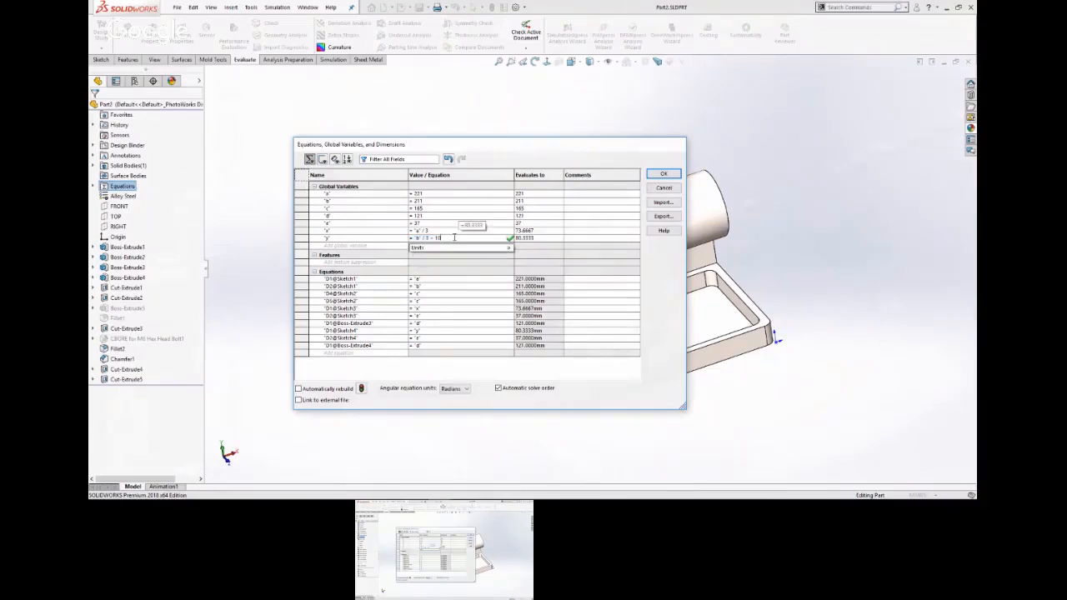
key("BackSpace")
key("BackSpace")
type("15")
key("Return")
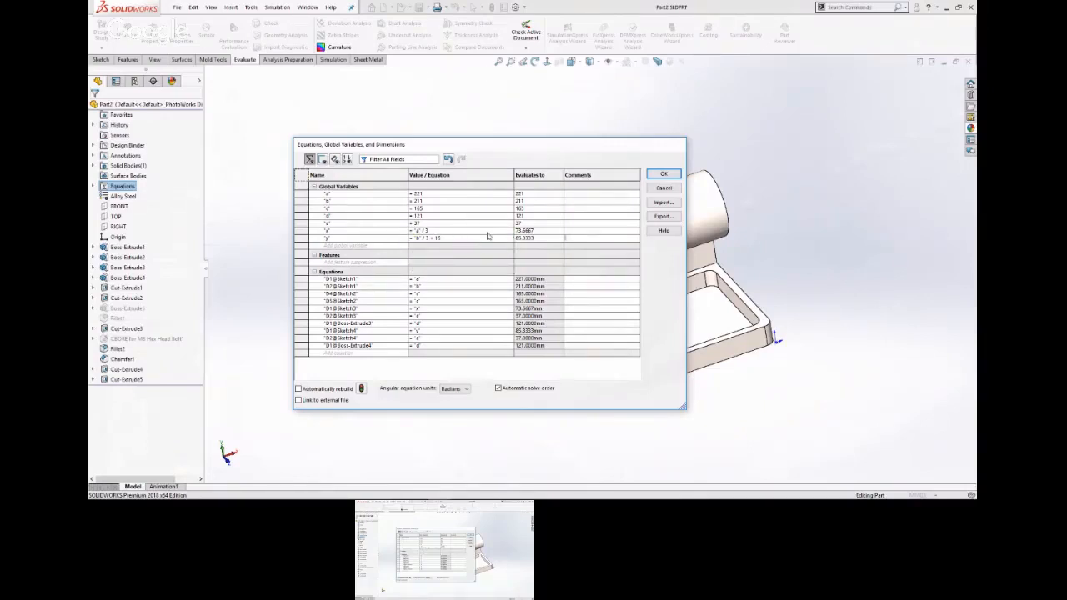
left_click(658, 173)
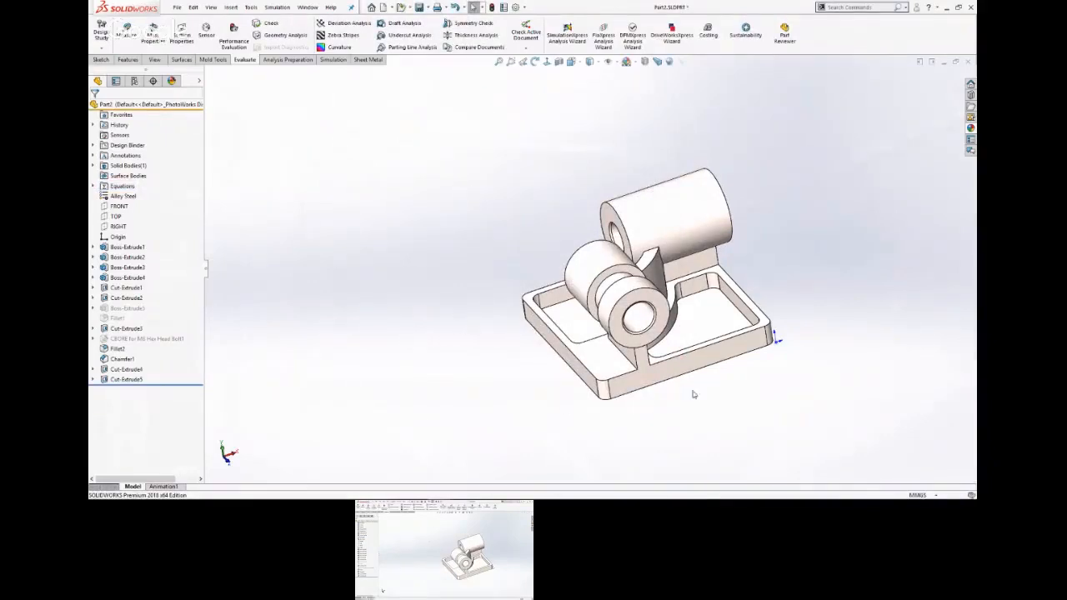
Inspect the updated part and evaluate its mass properties.
middle_click_drag(689, 379, 663, 399)
scroll(782, 383, "down", 1)
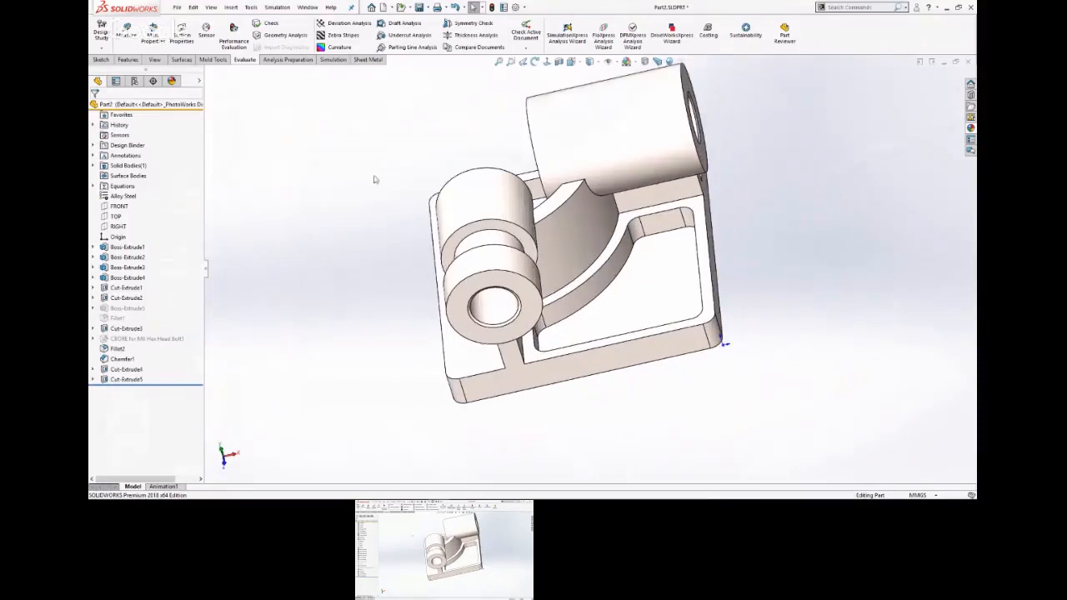
key("s")
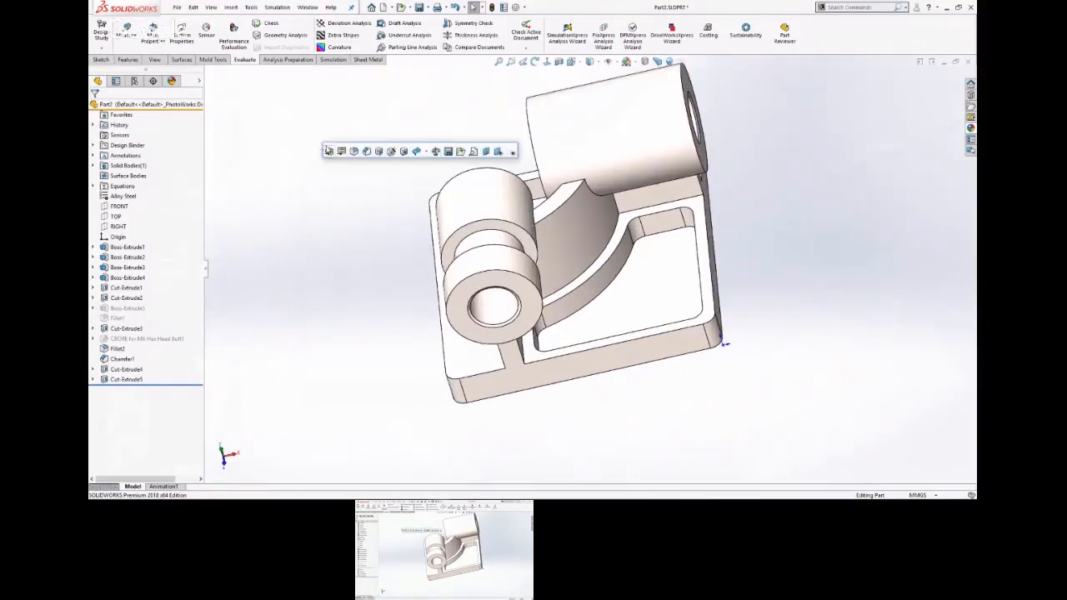
left_click(435, 151)
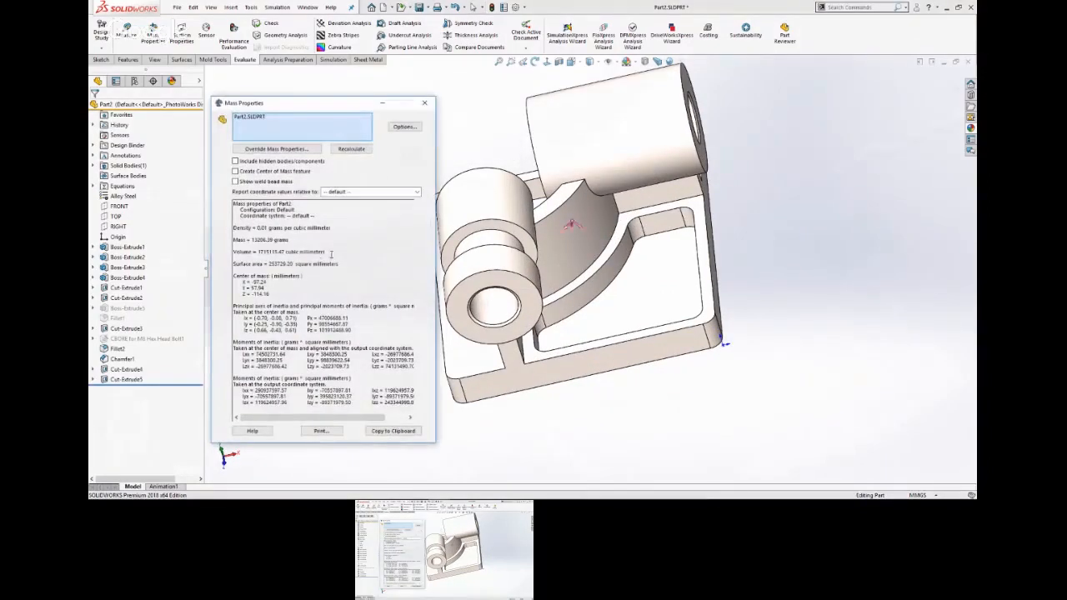
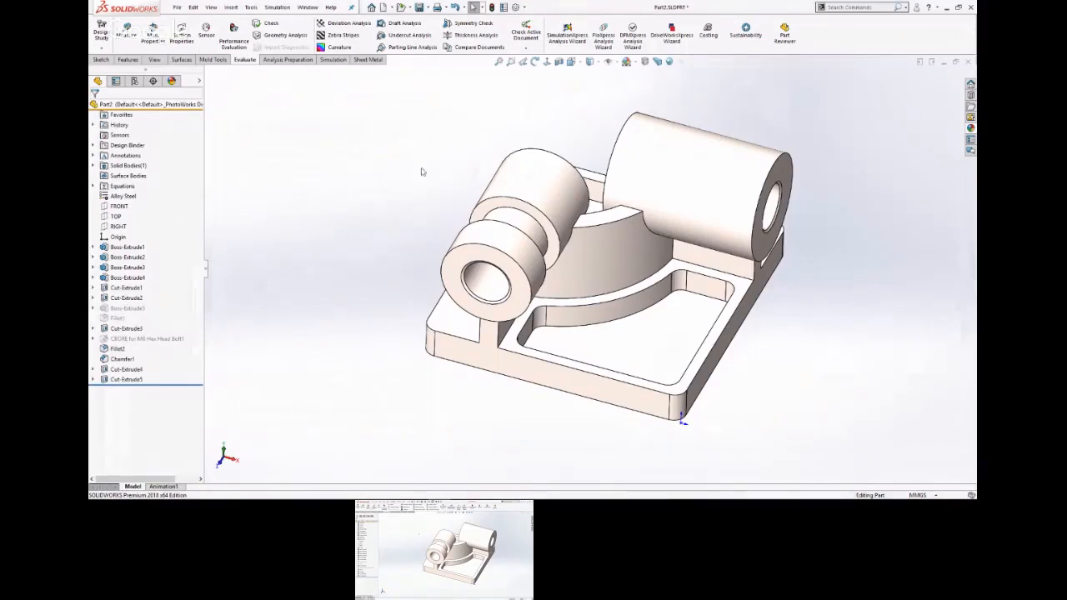
Switch to the browser and open the CSWP page of the SOLIDWORKS Certification Catalog from the bookmarked certification homepage.
mouse_move(468, 495)
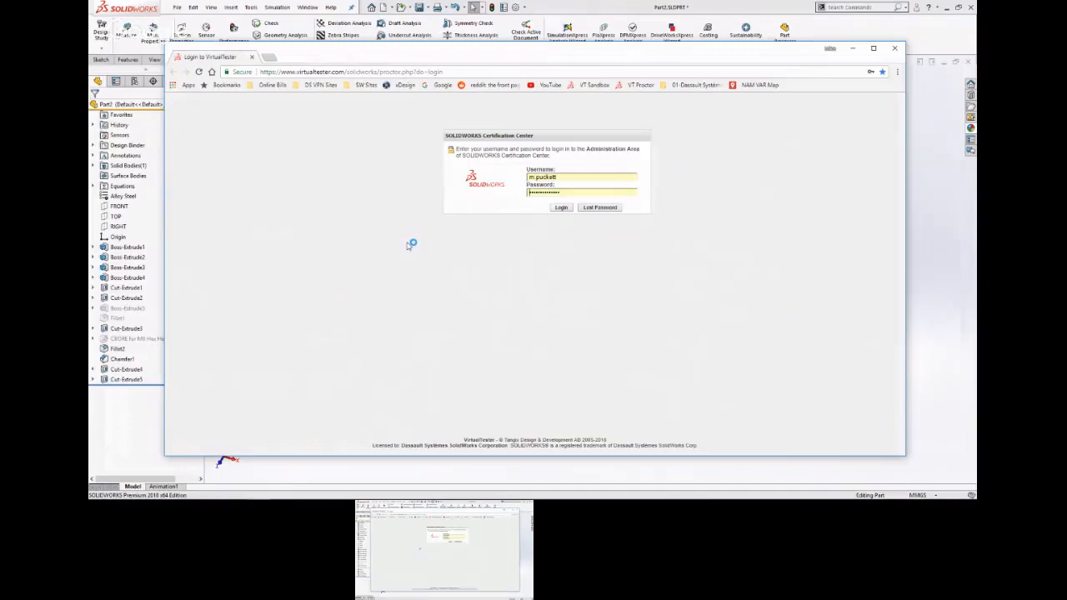
left_click(365, 85)
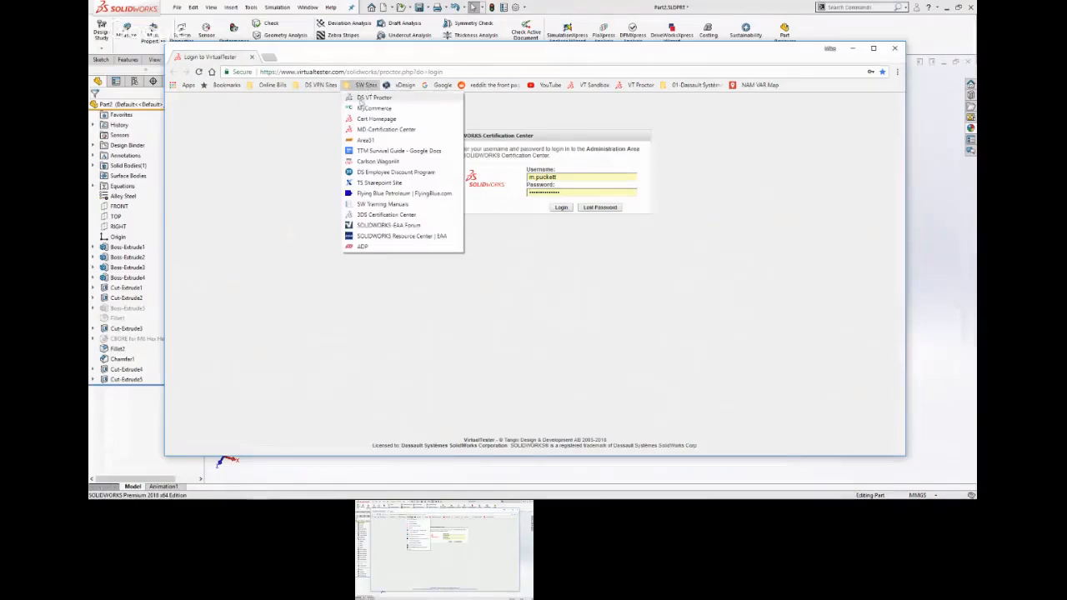
left_click(371, 119)
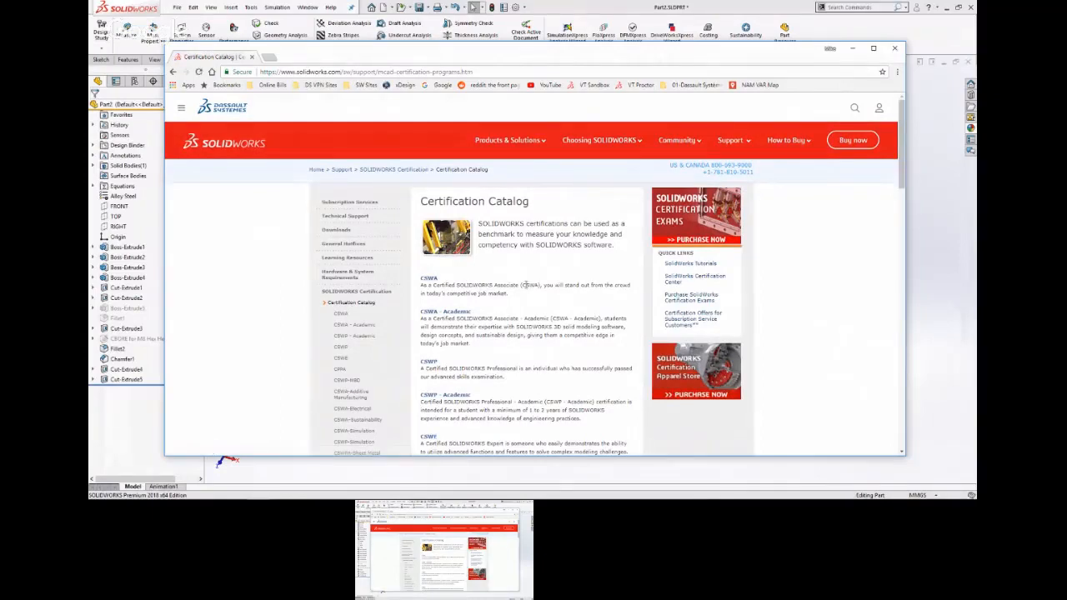
scroll(516, 346, "down", 1)
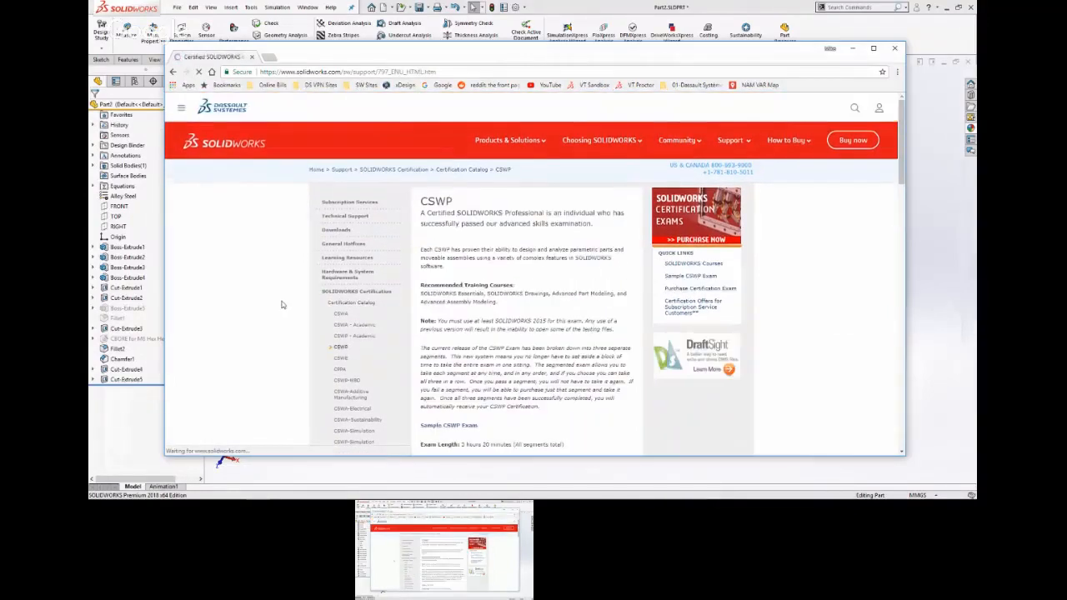
Review the CSWP exam's re-test policy, the time limits, passing points and topics of its three segments, and the covered tools.
scroll(311, 310, "down", 3)
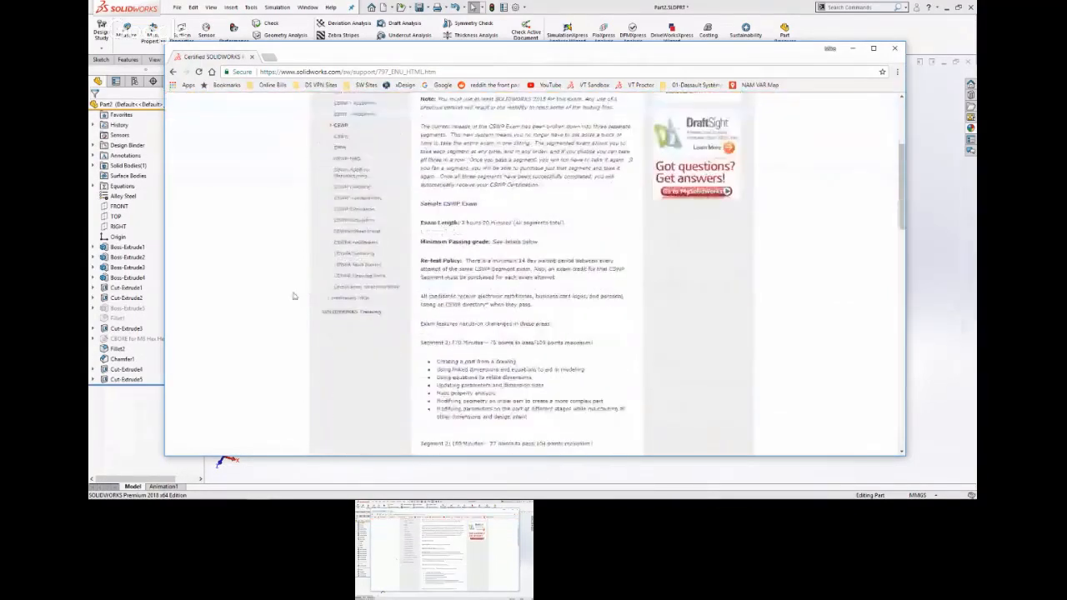
scroll(293, 296, "down", 1)
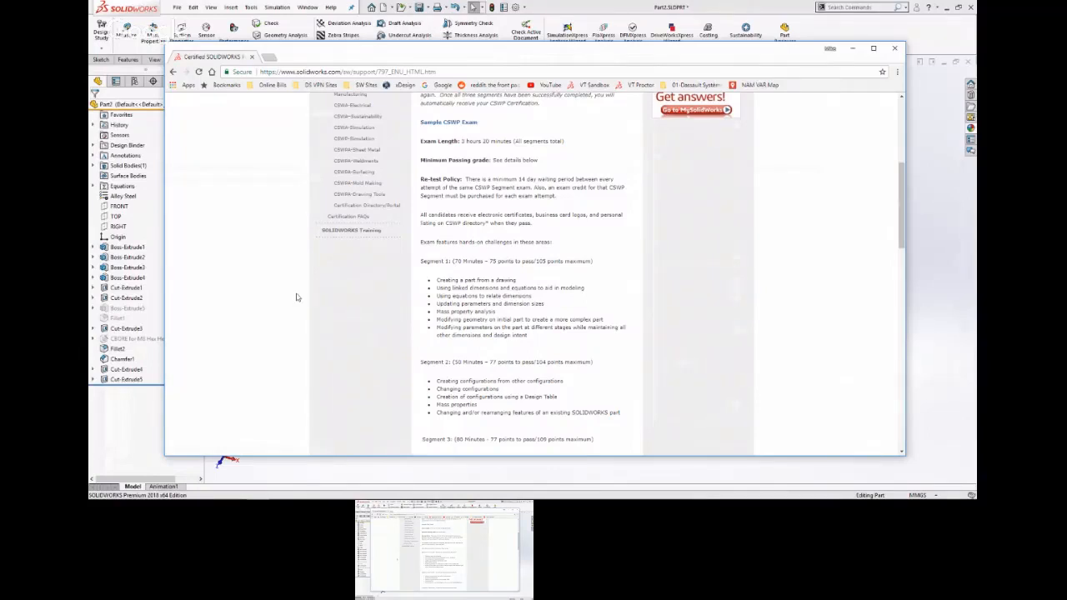
scroll(371, 283, "down", 3)
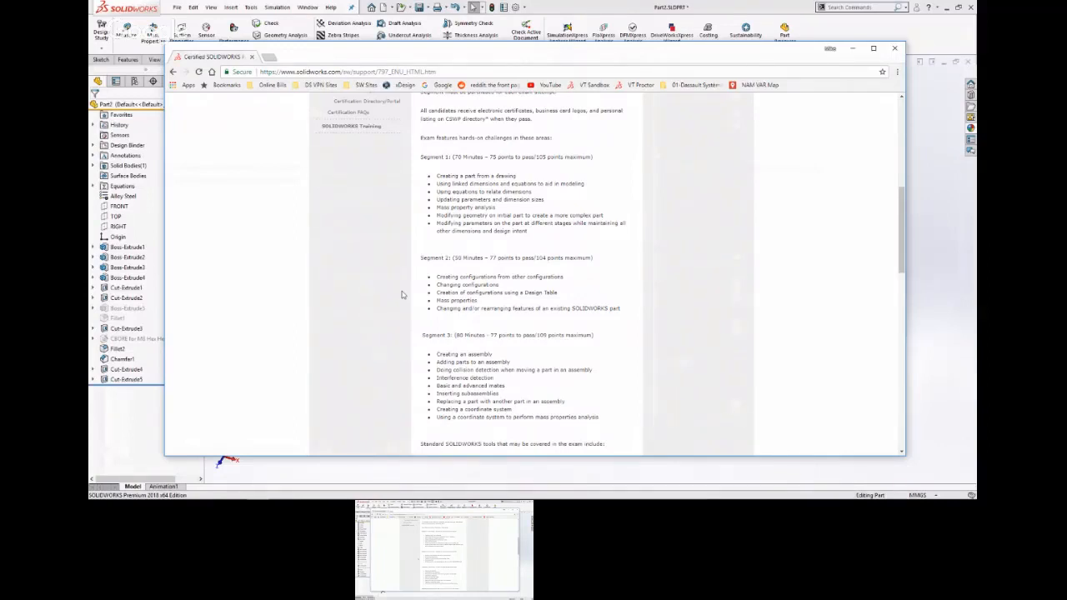
scroll(496, 275, "up", 5)
scroll(495, 275, "up", 5)
scroll(495, 277, "down", 3)
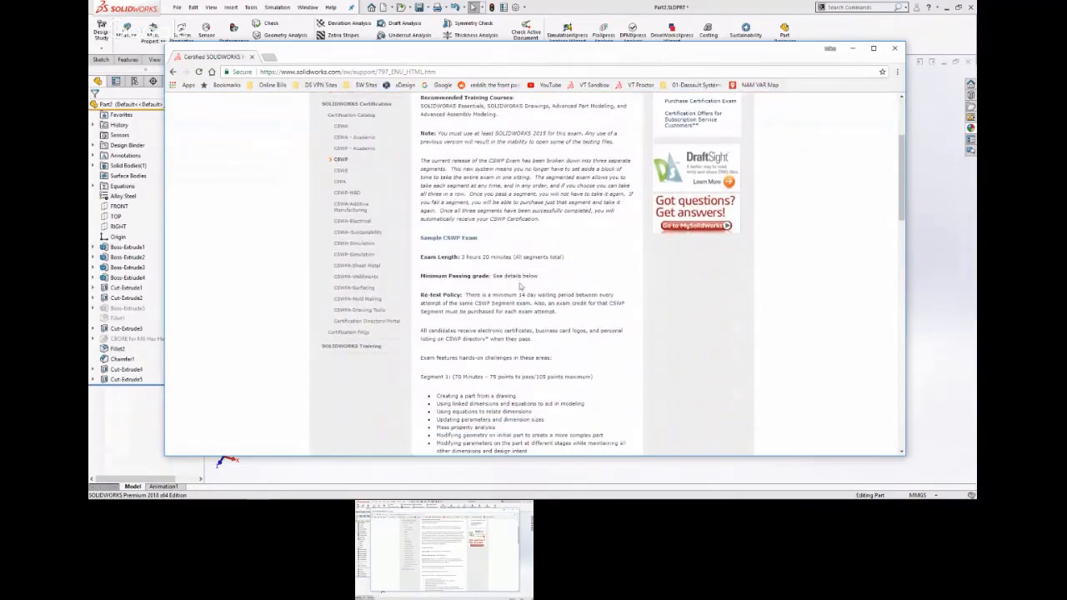
scroll(557, 283, "down", 1)
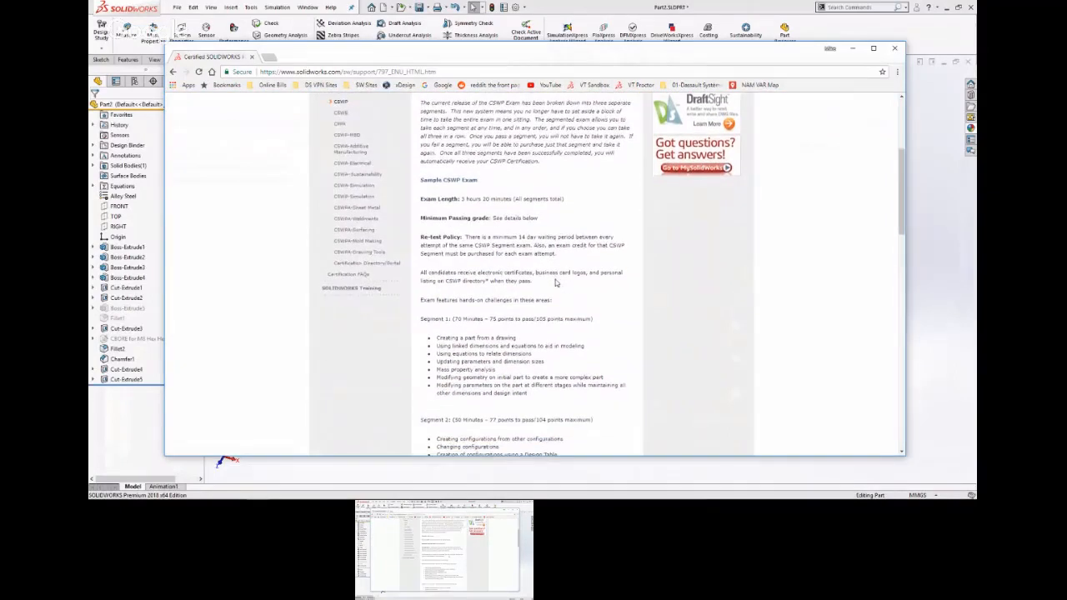
scroll(556, 283, "down", 4)
scroll(556, 282, "down", 1)
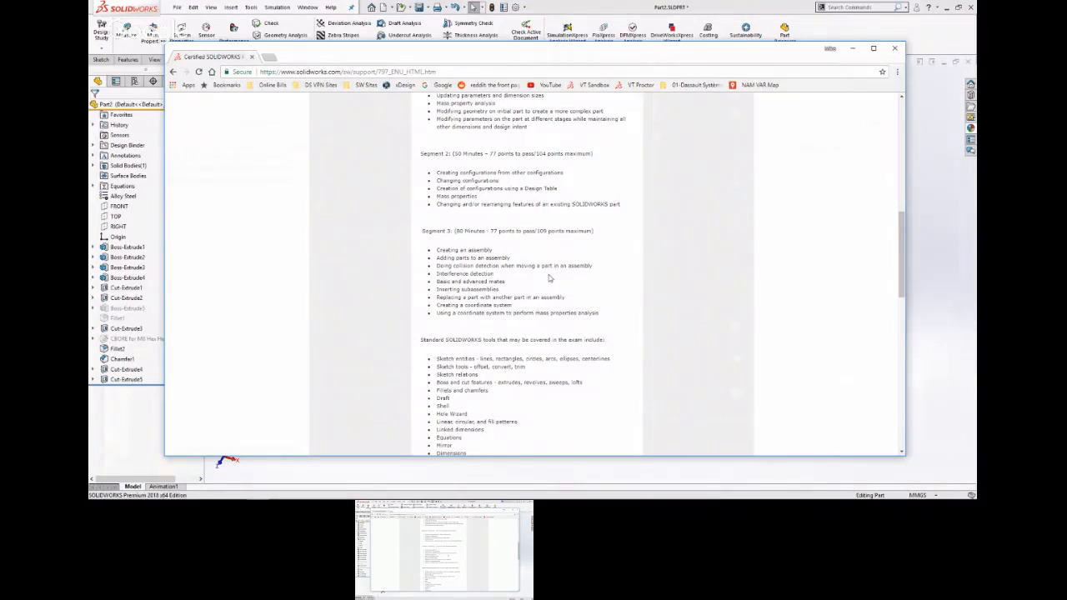
scroll(548, 277, "up", 2)
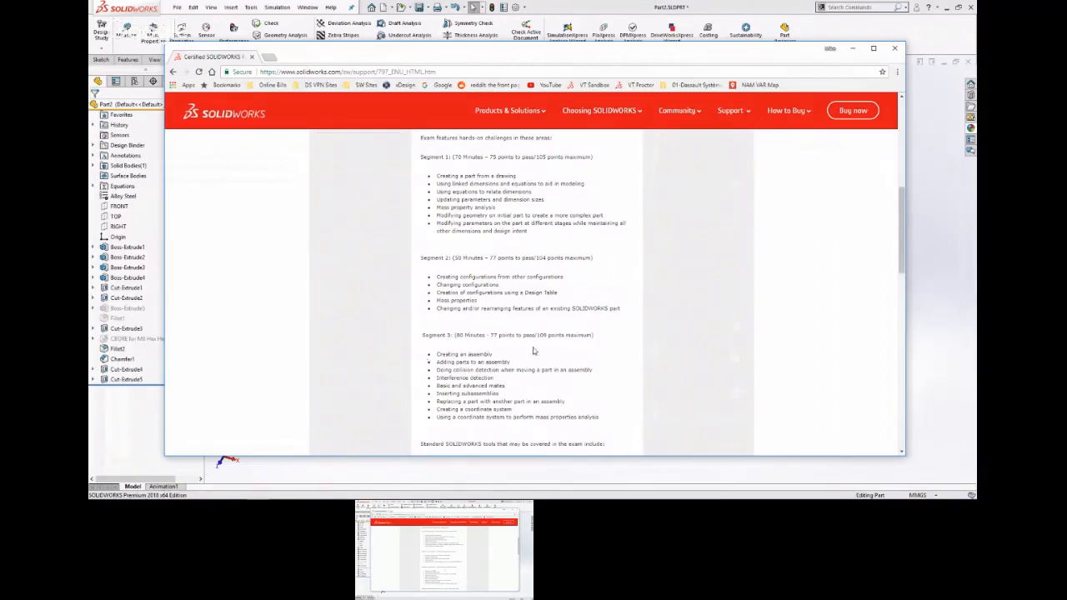
scroll(665, 307, "up", 3)
scroll(665, 307, "up", 3)
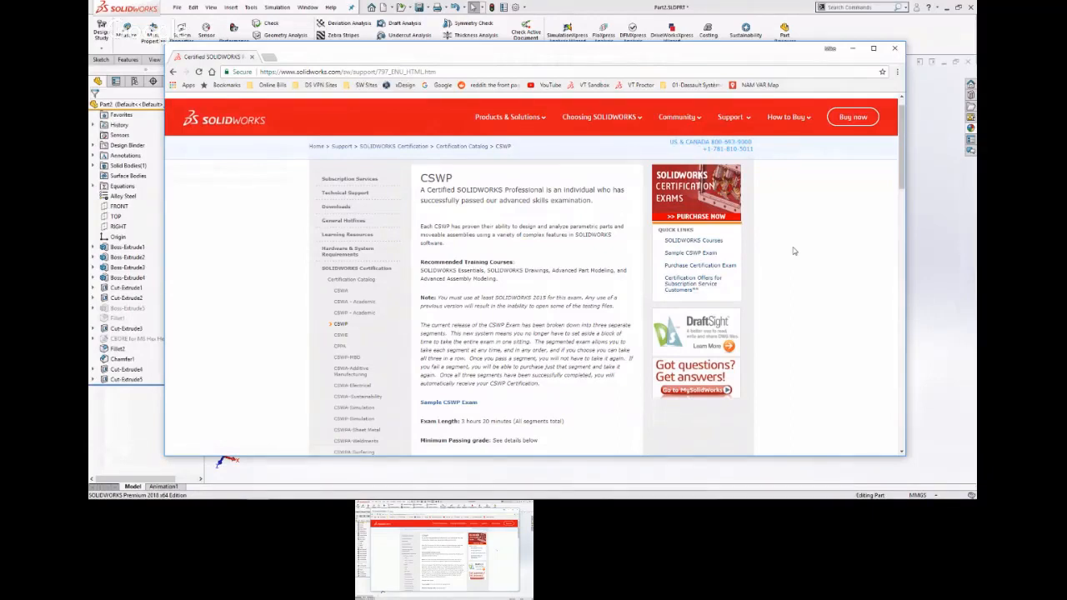
Close the browser and both open part documents, discarding the unsaved changes to Part2.
mouse_move(702, 499)
left_click(894, 48)
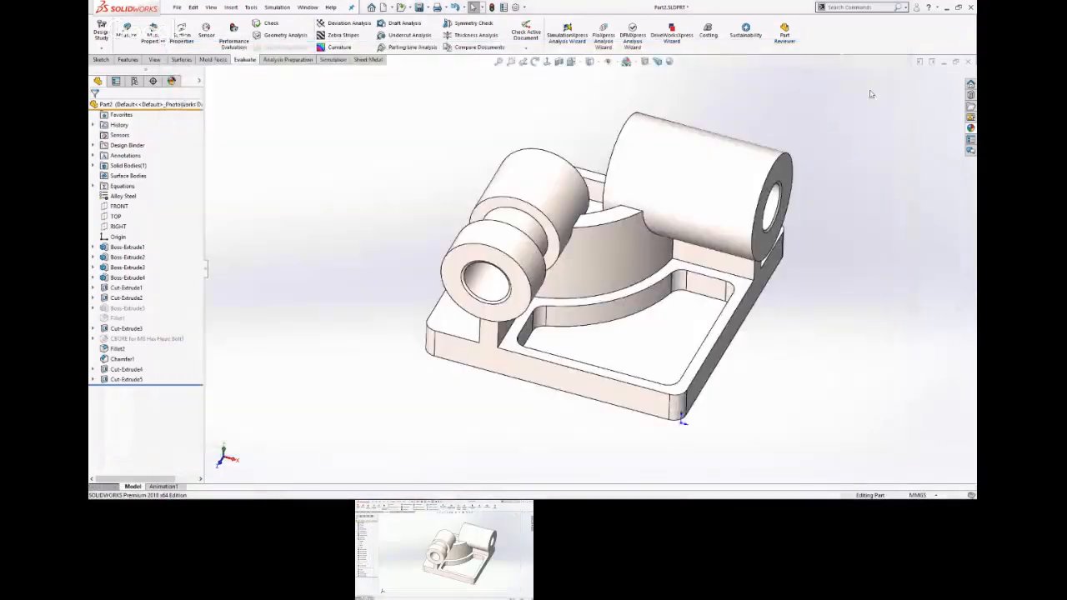
left_click(968, 62)
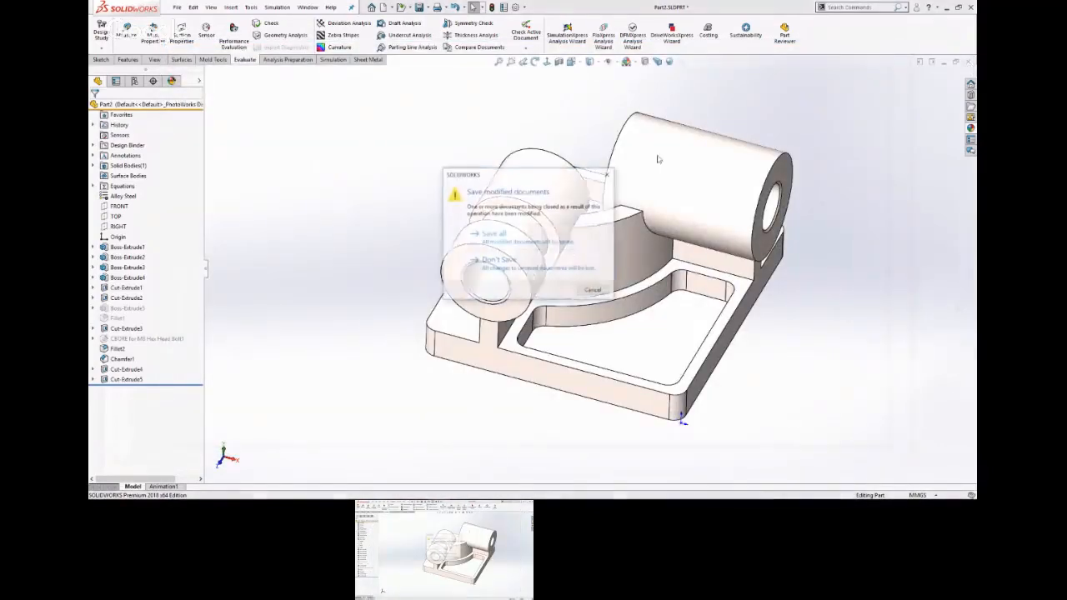
left_click(498, 261)
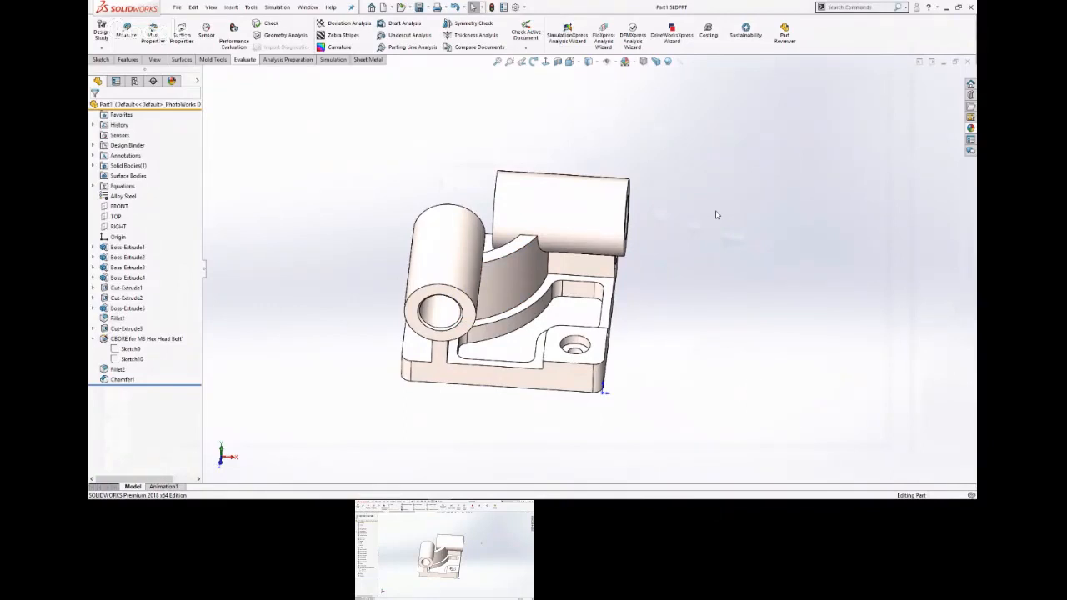
left_click(955, 62)
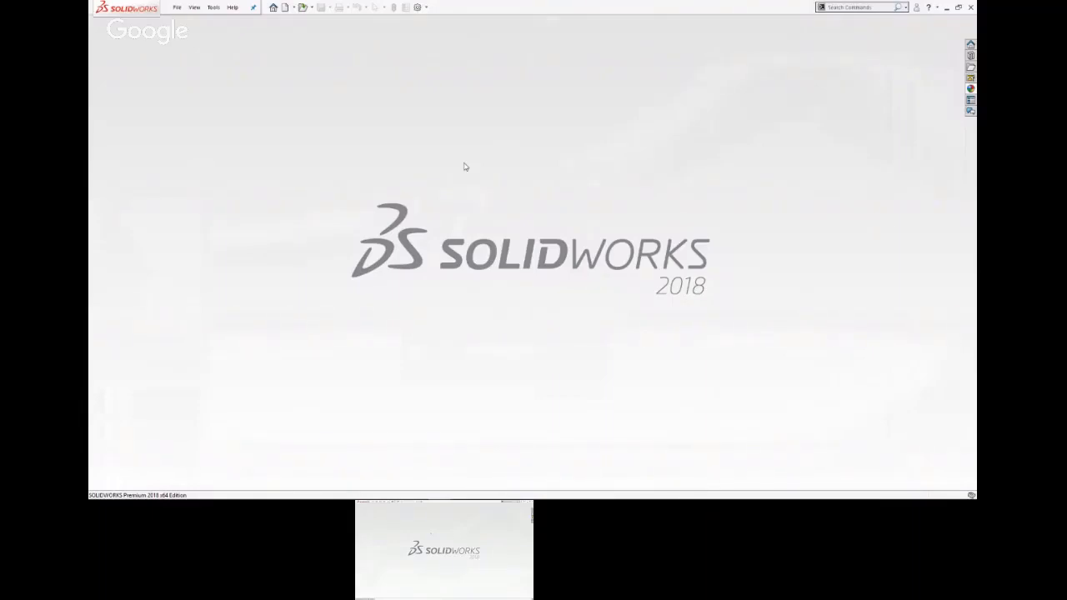
key("super+Tab")
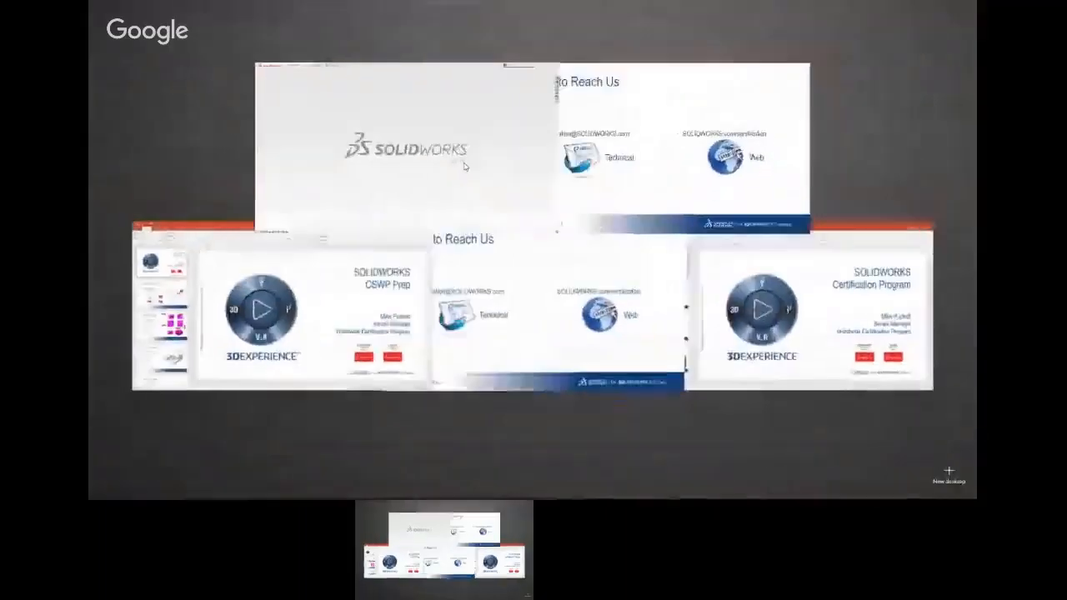
left_click(445, 159)
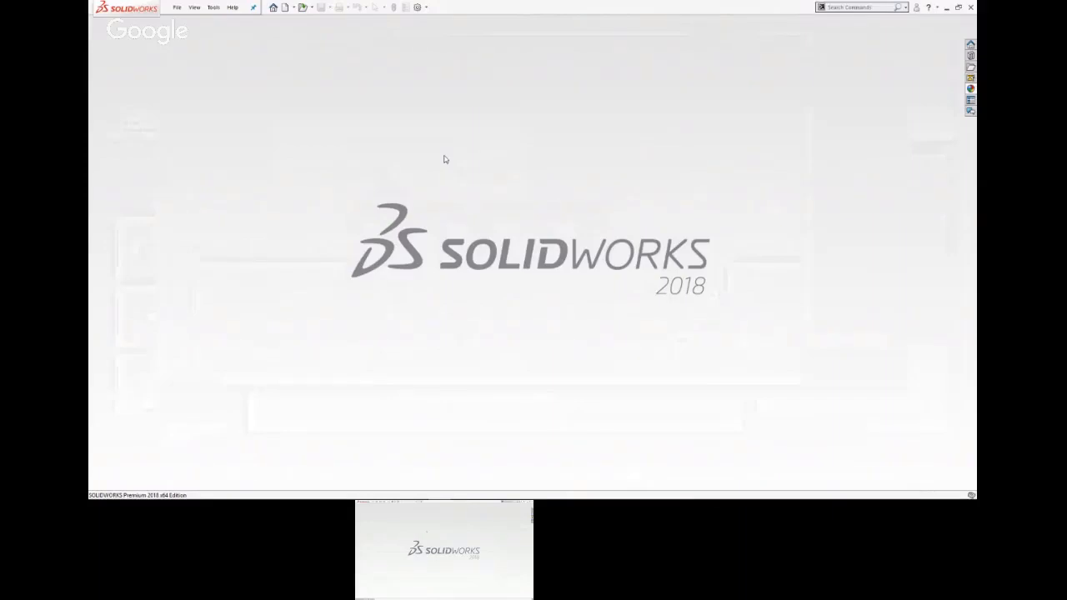
key("super+Tab")
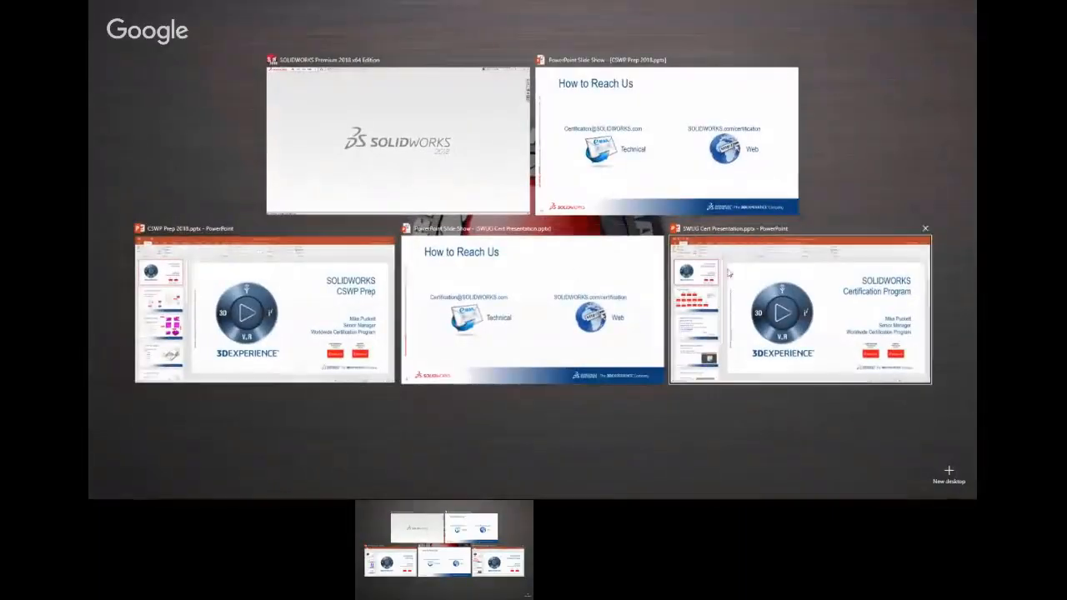
left_click(443, 118)
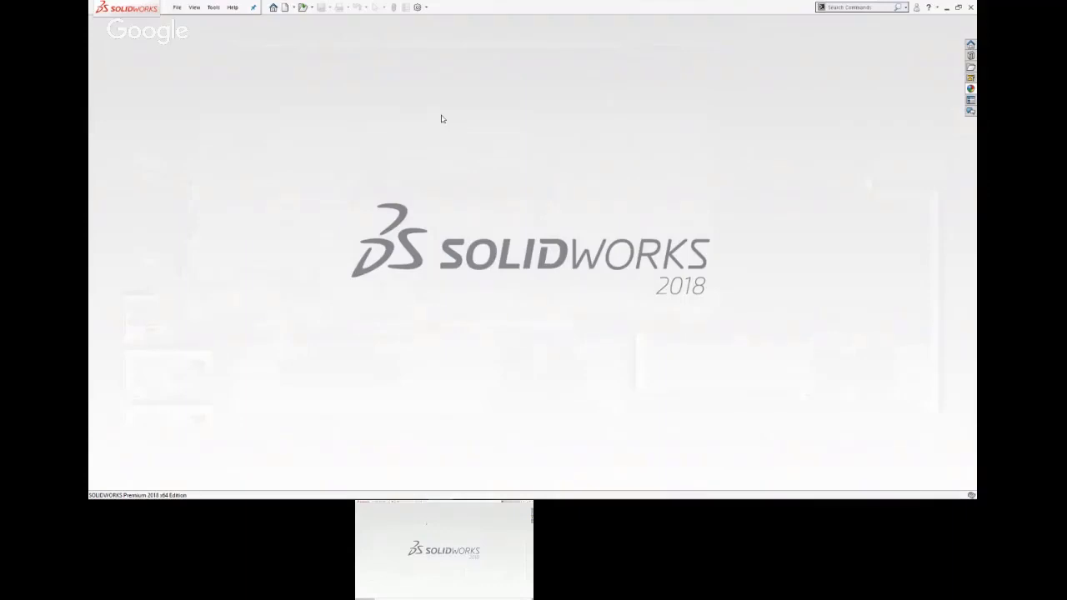
Start opening an existing document and browse the personal folder on the DATA (E:) drive.
left_click(304, 7)
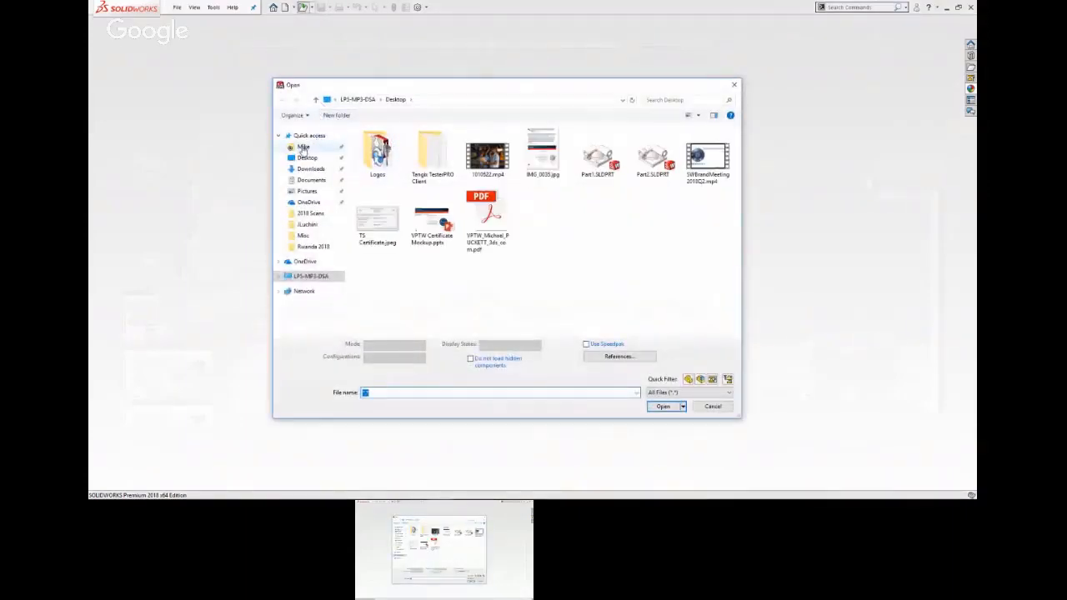
left_click(303, 147)
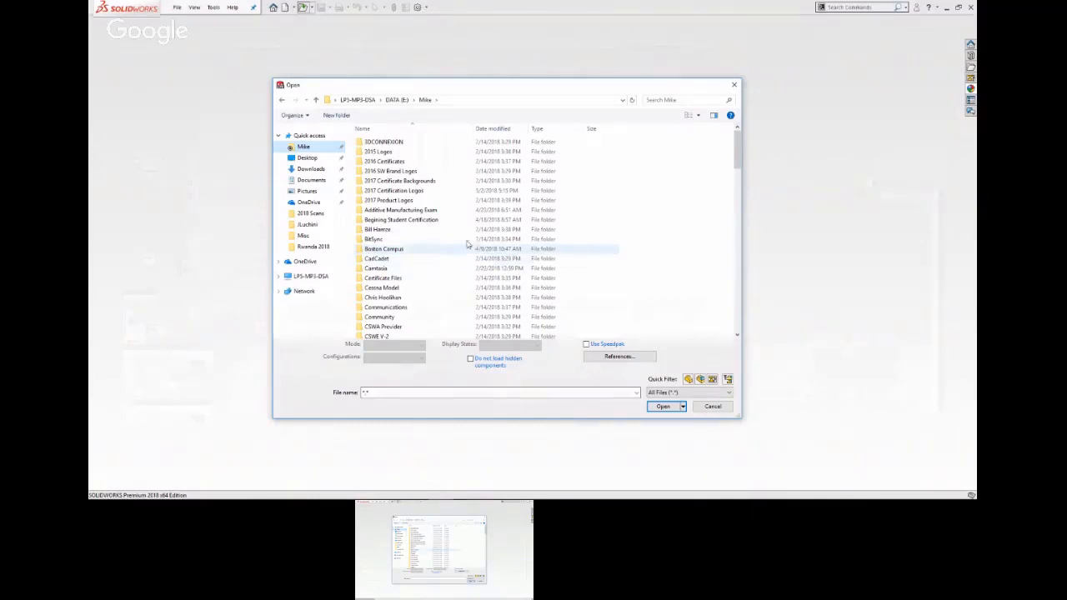
scroll(428, 241, "down", 1)
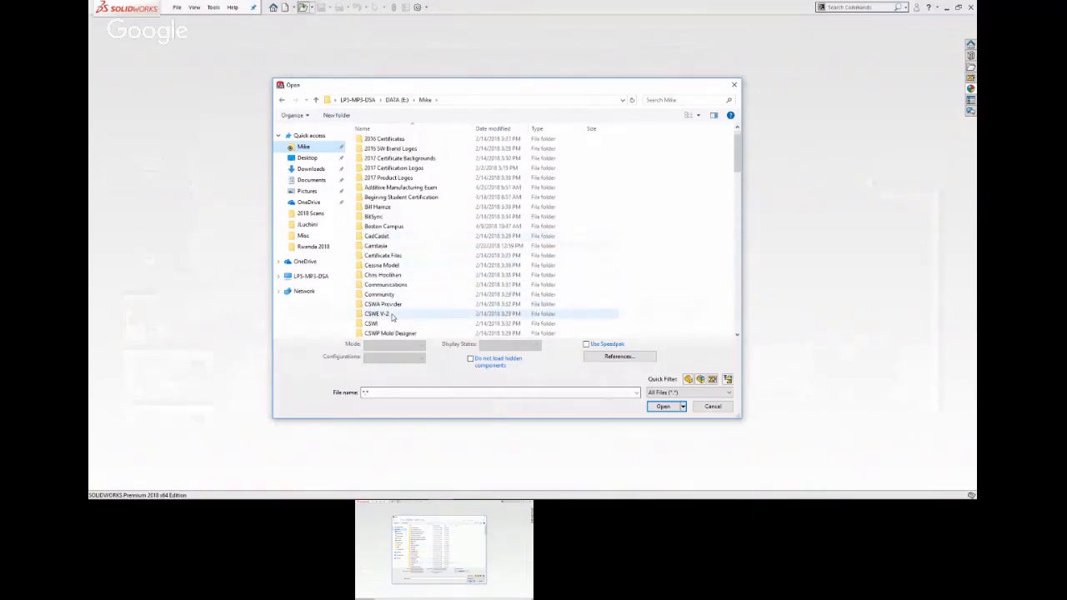
scroll(389, 292, "down", 2)
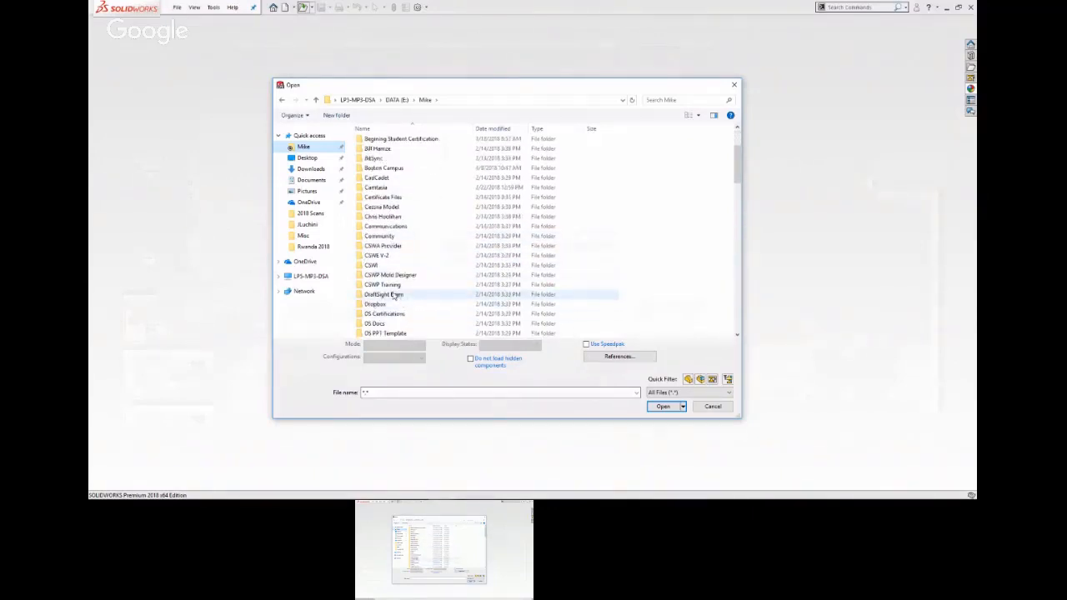
double_click(383, 258)
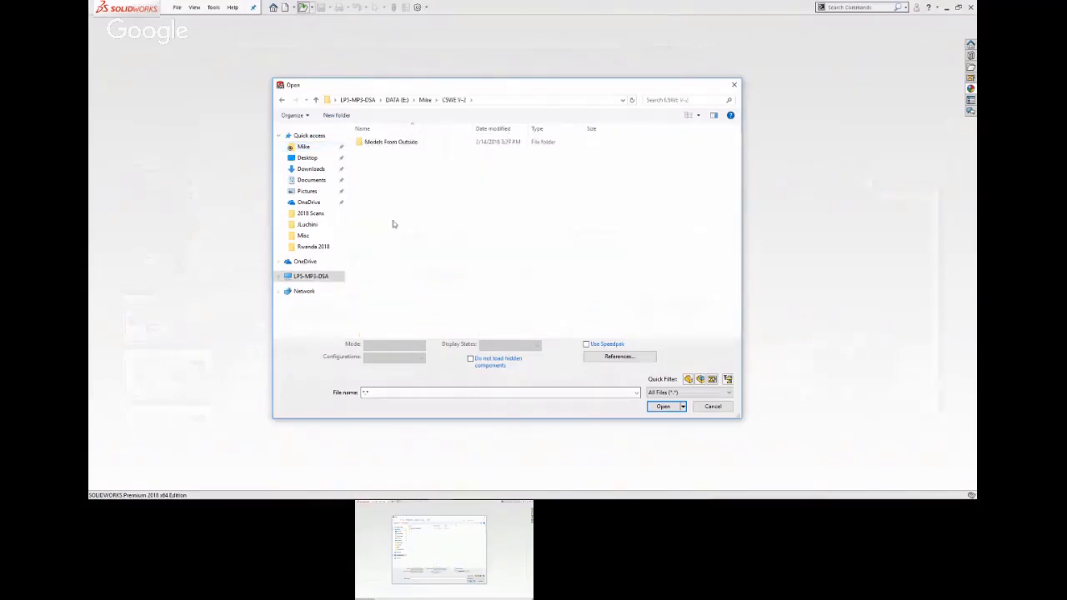
left_click(385, 144)
left_click(283, 101)
Open the assembly 7-D.SLDASM from the 7-D subfolder of the Expert Exam folder.
scroll(419, 207, "down", 2)
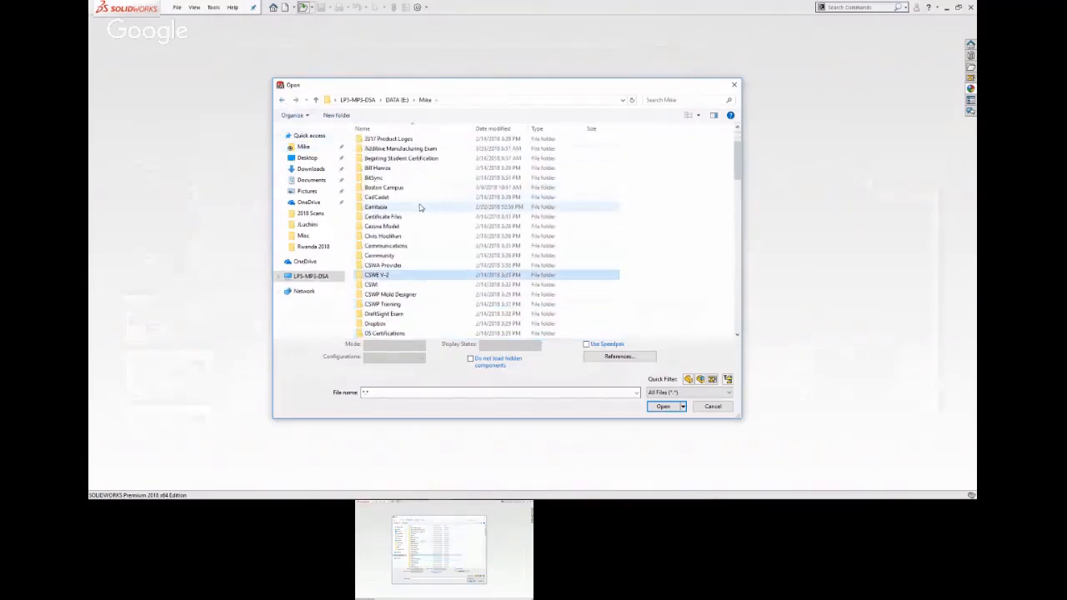
scroll(419, 207, "down", 4)
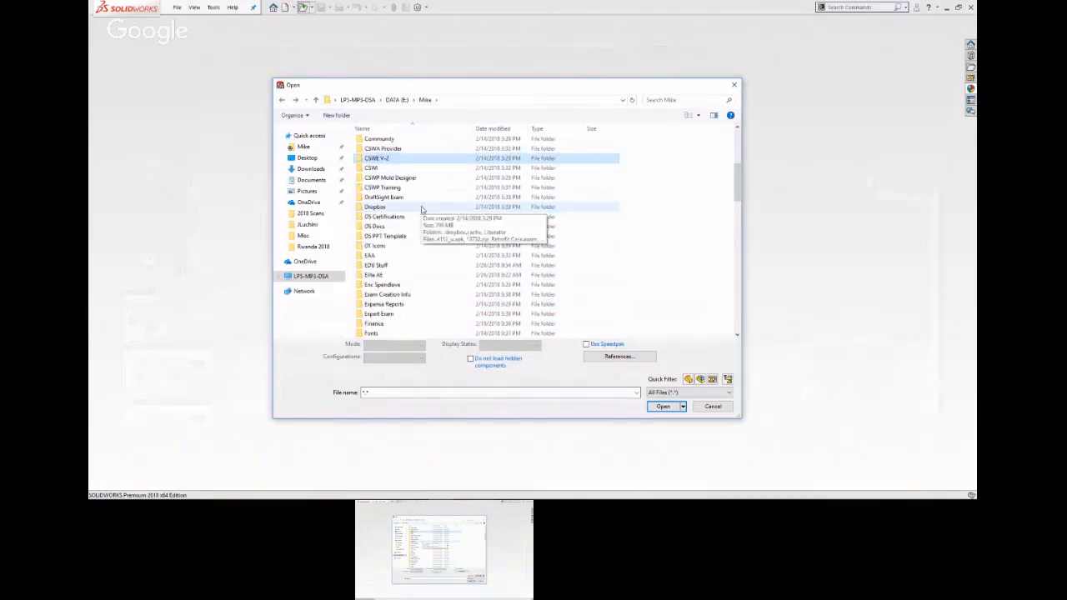
double_click(397, 319)
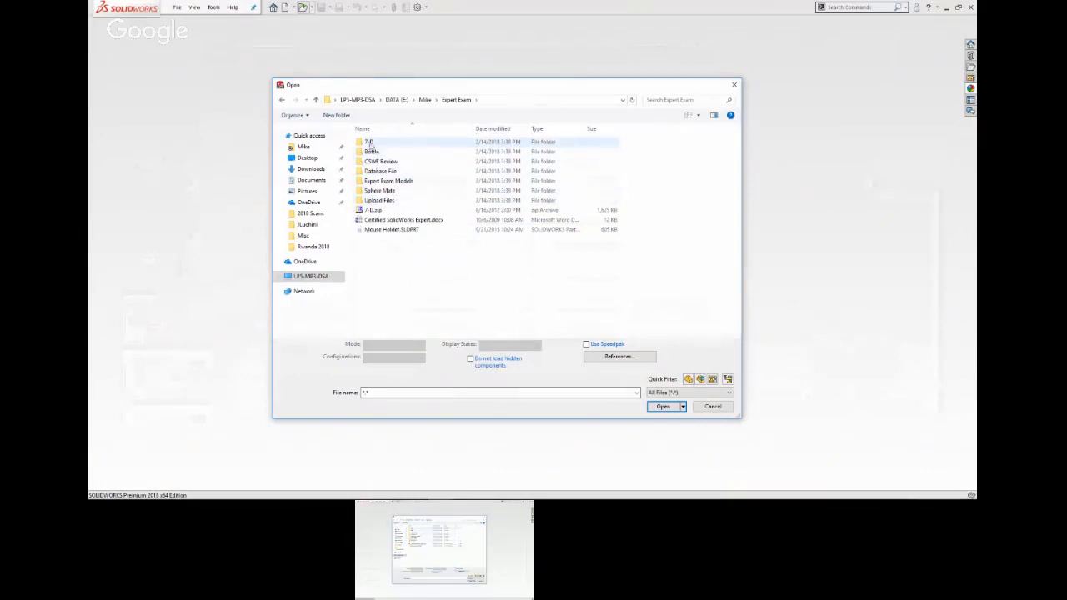
double_click(369, 143)
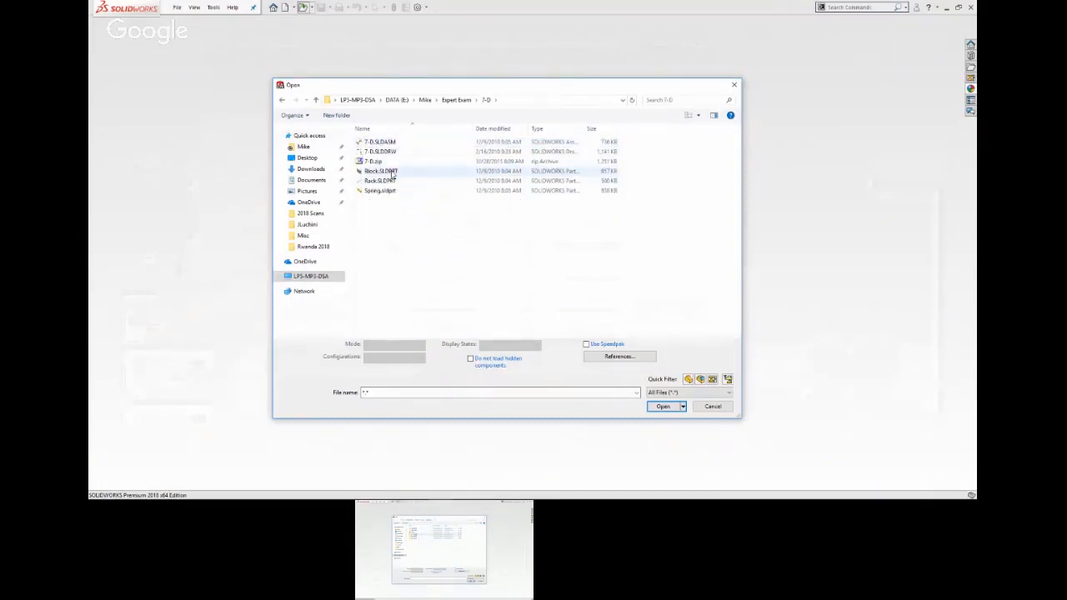
left_click(391, 144)
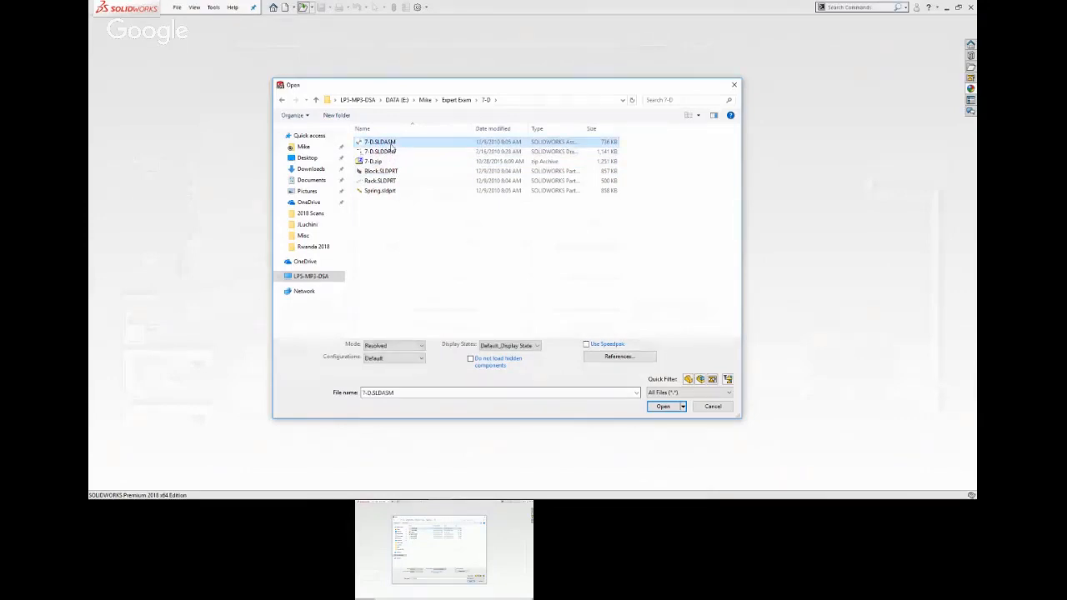
double_click(391, 144)
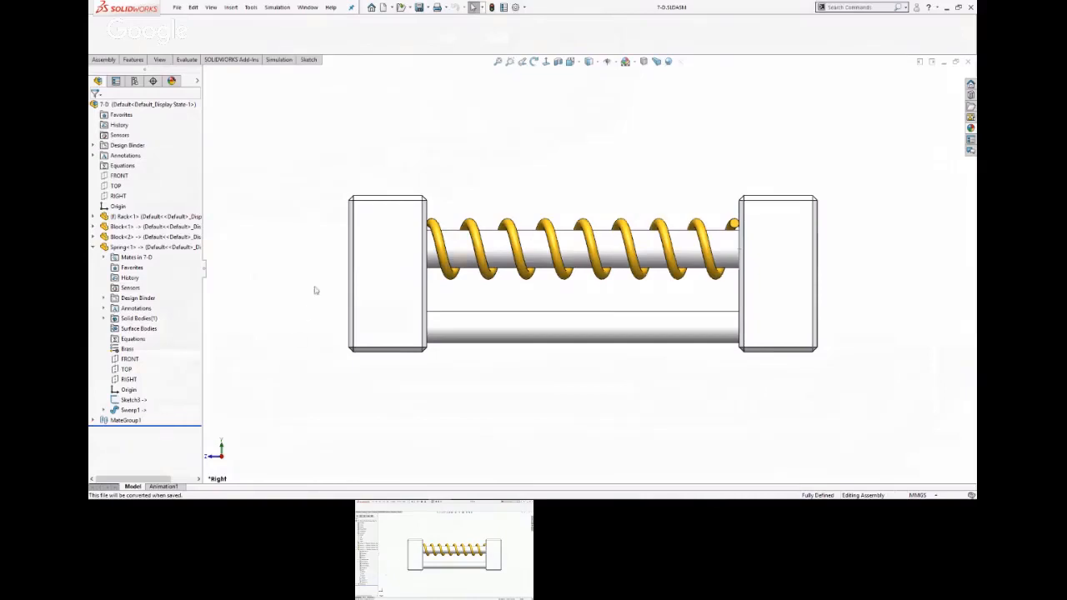
Expand the assembly's mate group and inspect the settings of the Distance1 mate between the TOP plane and Block<1>.
scroll(328, 231, "up", 1)
middle_click_drag(328, 231, 737, 244)
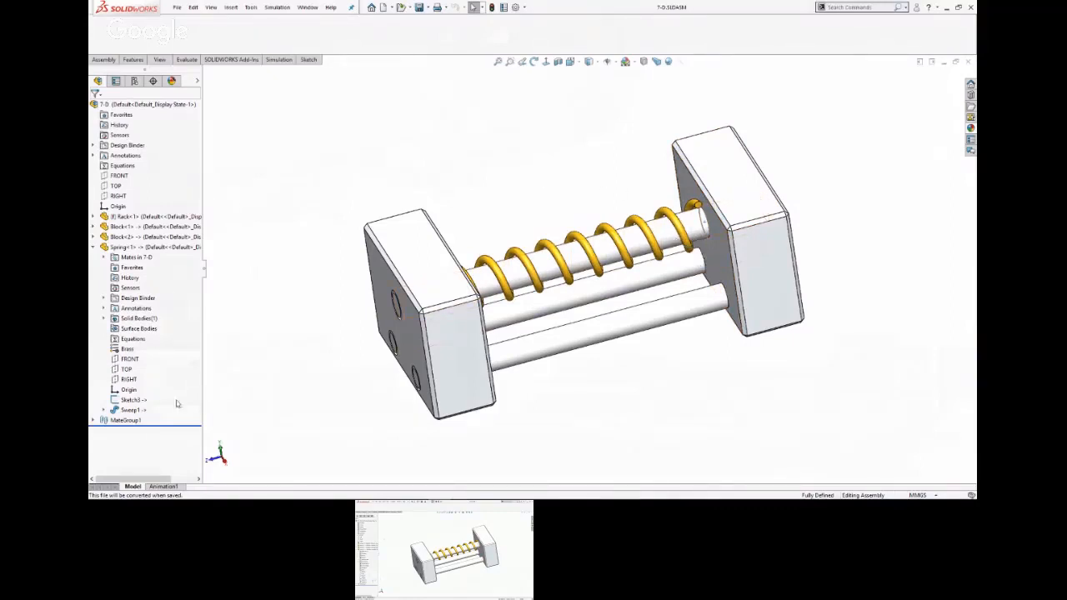
left_click(93, 421)
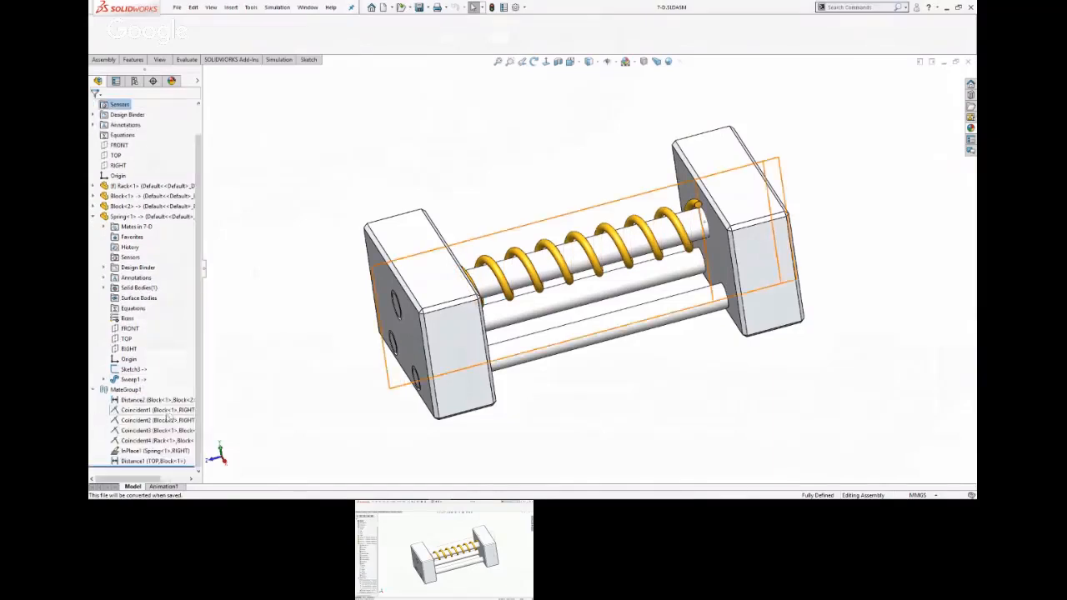
left_click(143, 462)
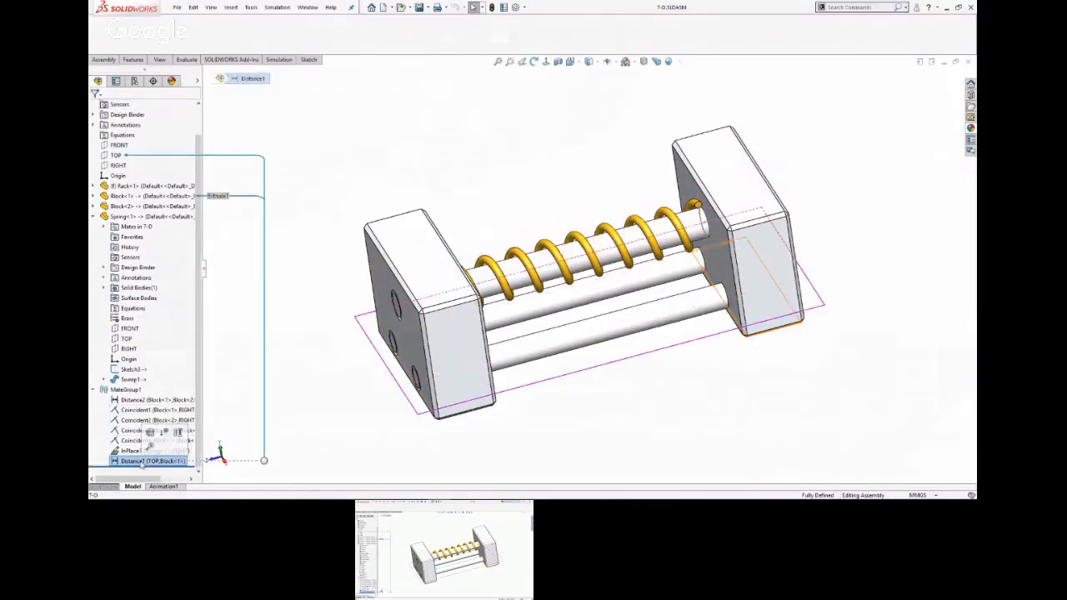
right_click(142, 463)
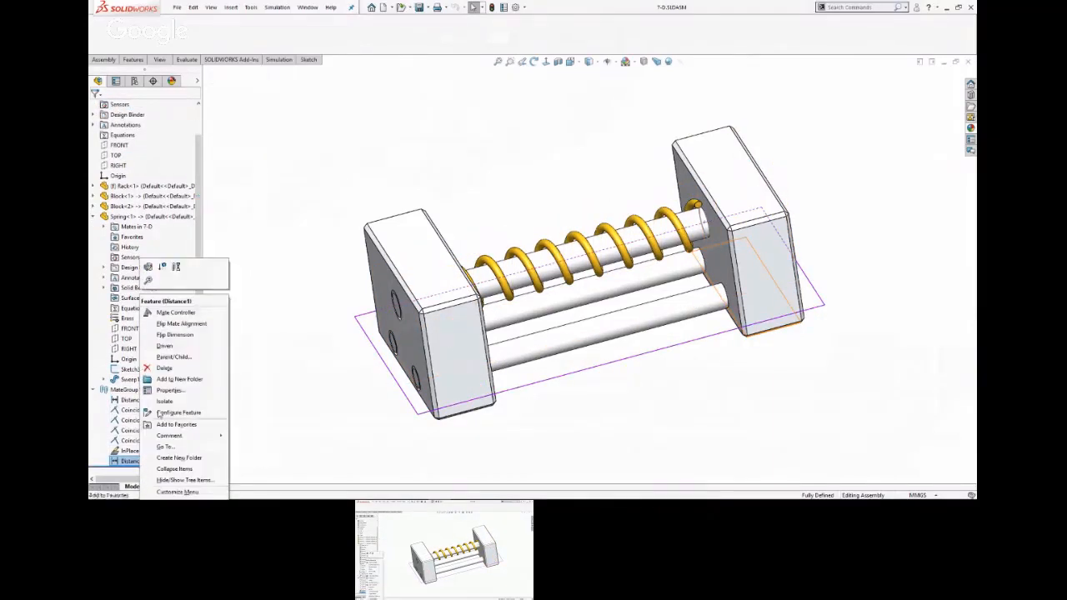
left_click(148, 267)
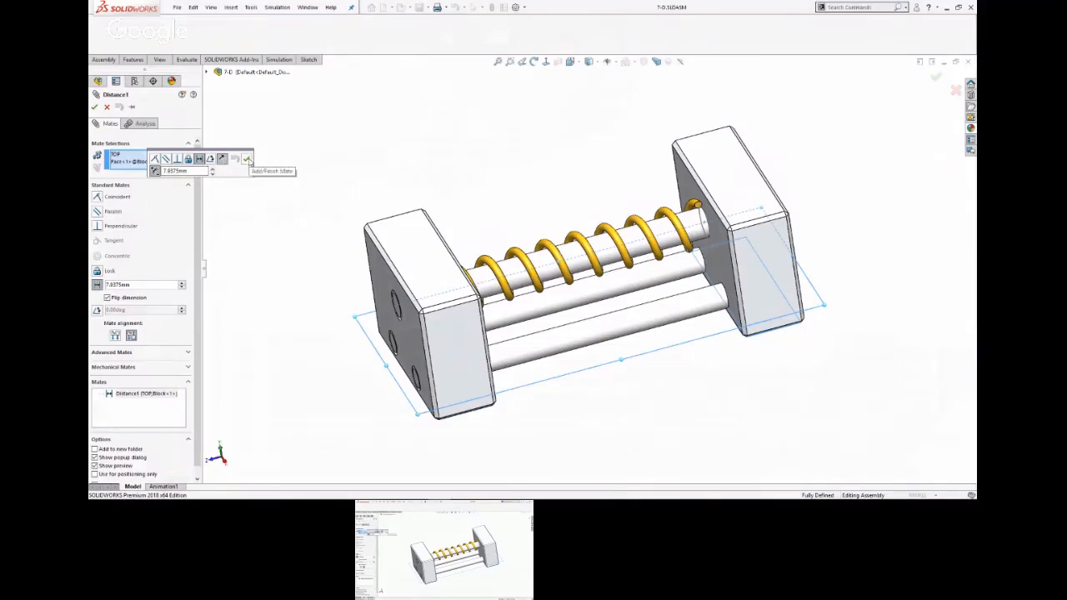
left_click(247, 159)
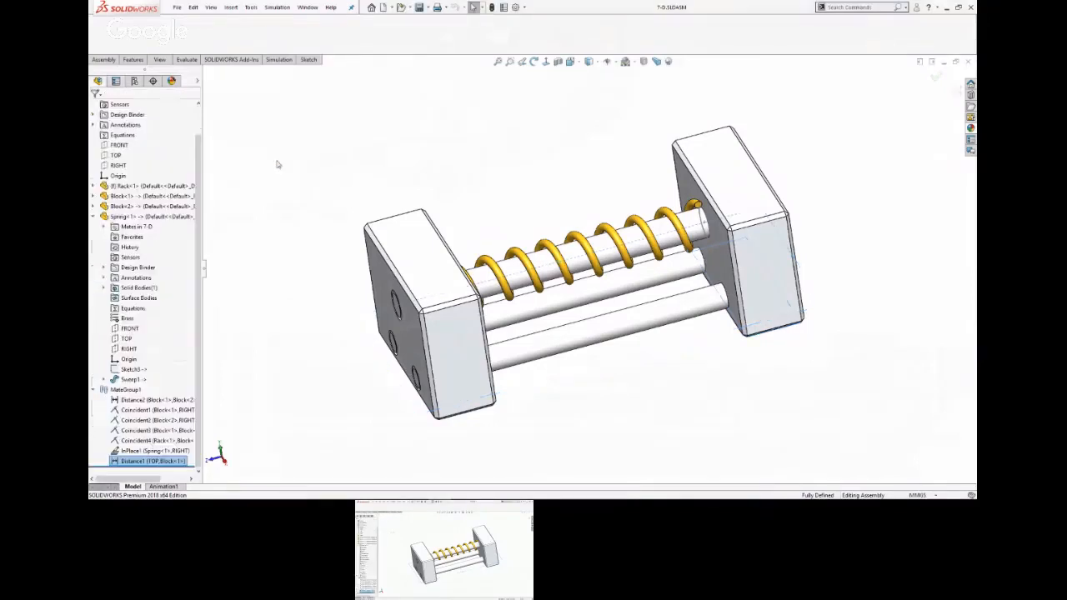
Set the Distance2 mate between the two blocks' facing sides to 50 mm.
left_click(146, 401)
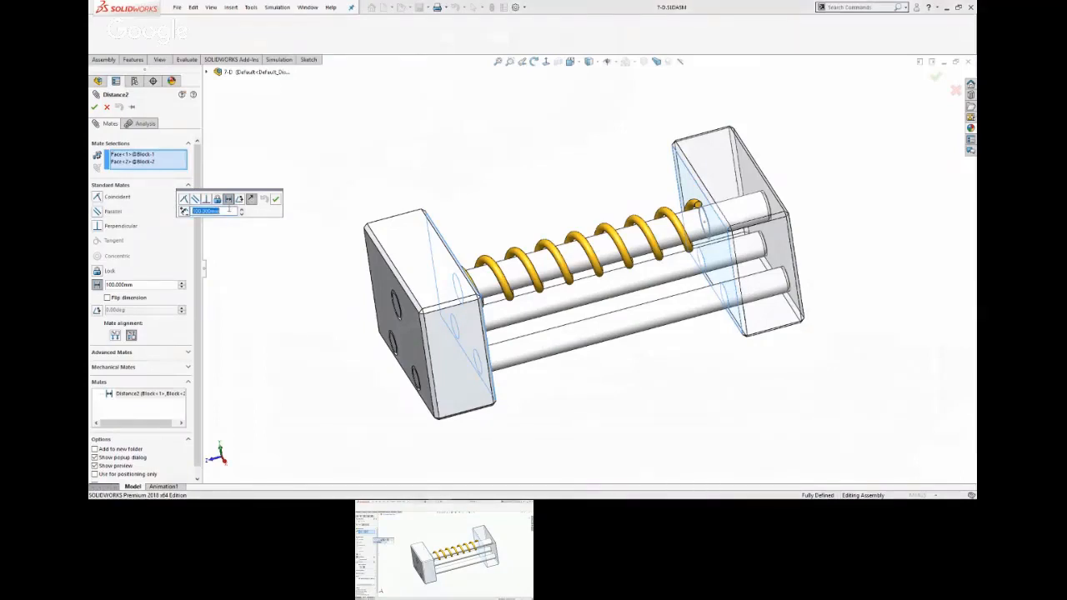
type("50")
key("Return")
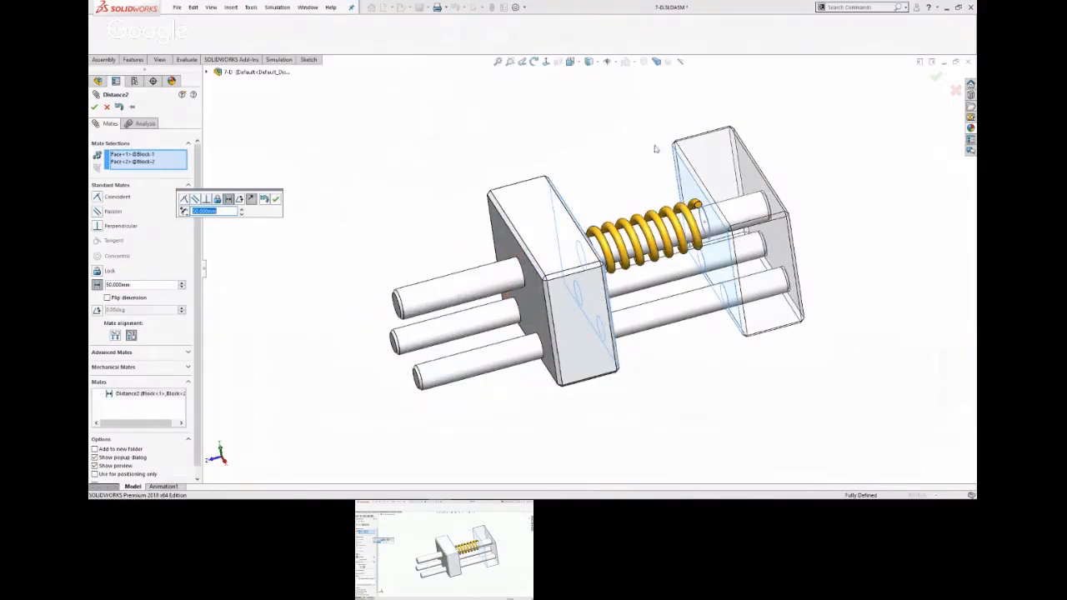
left_click(936, 77)
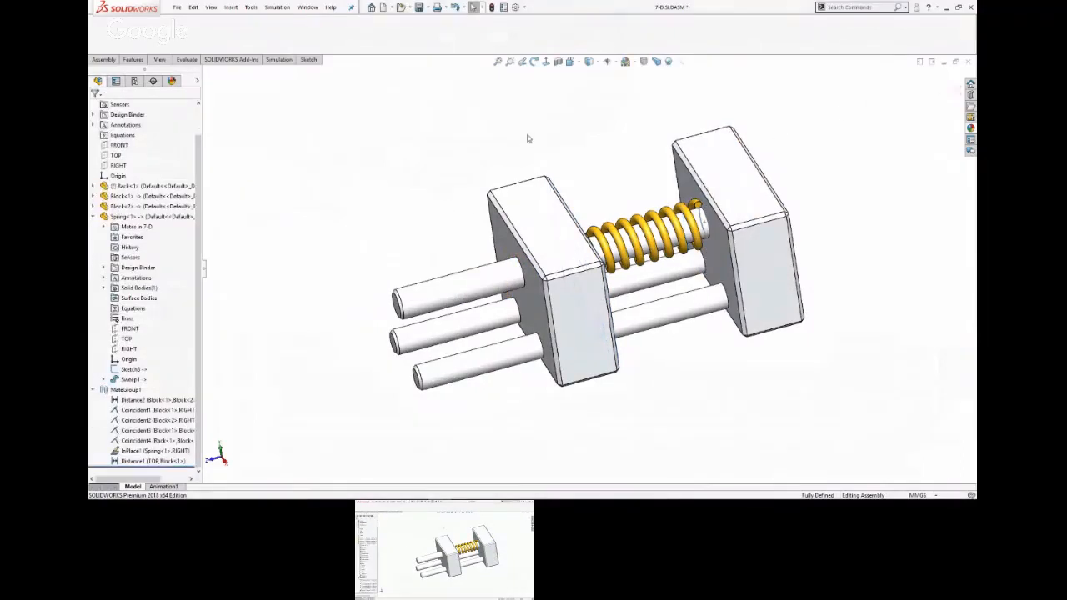
Expand the Spring component's Sweep1 feature and open its profile sketch, Sketch1, for editing in place.
left_click_drag(203, 211, 206, 212)
left_click(93, 216)
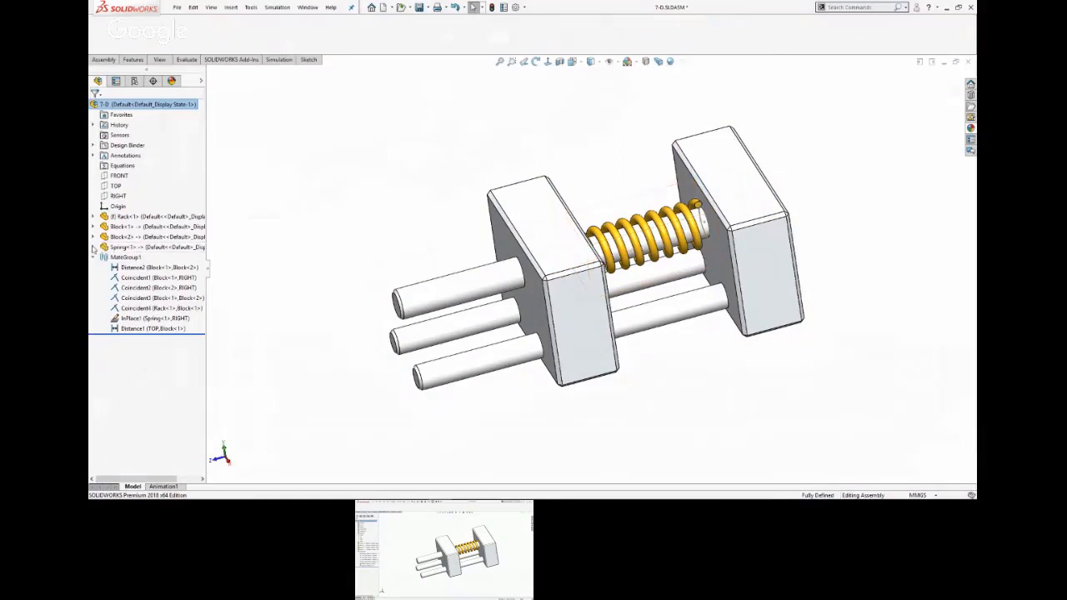
left_click(93, 247)
left_click(93, 248)
middle_click_drag(645, 410, 617, 432)
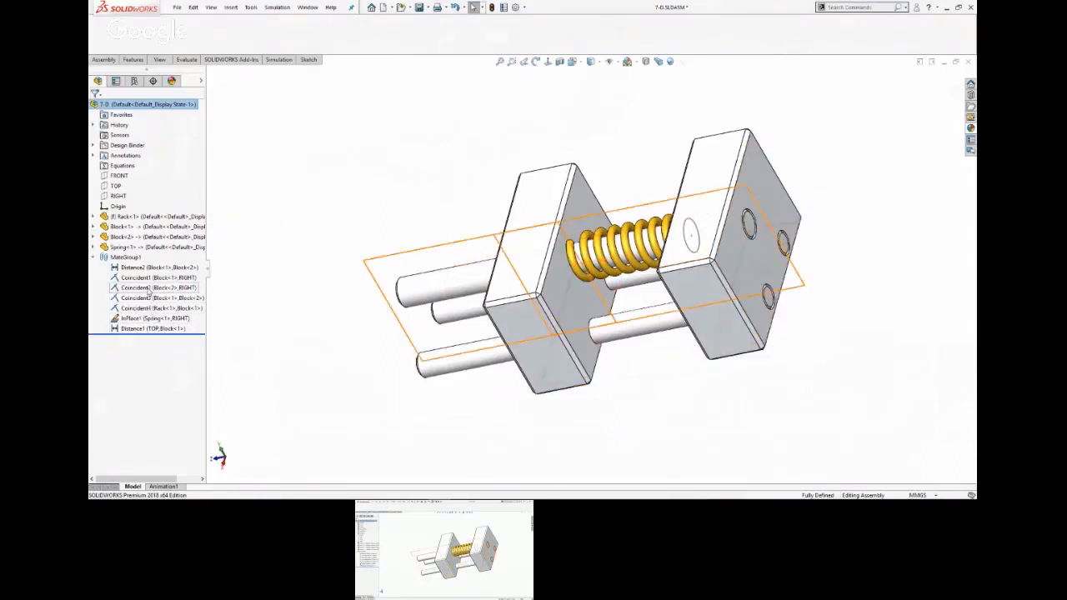
left_click(94, 247)
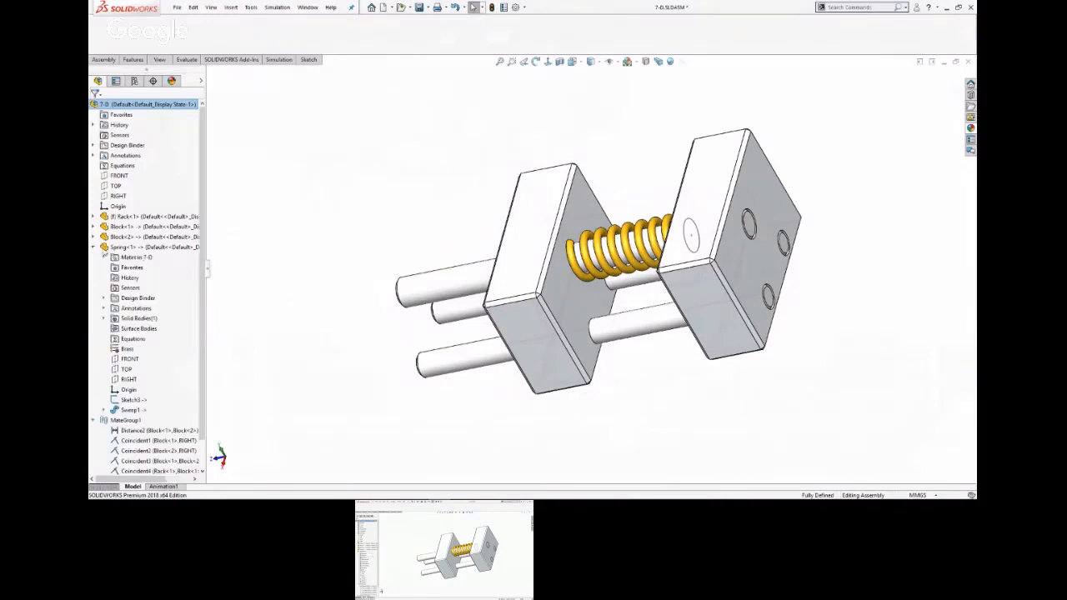
scroll(167, 342, "down", 1)
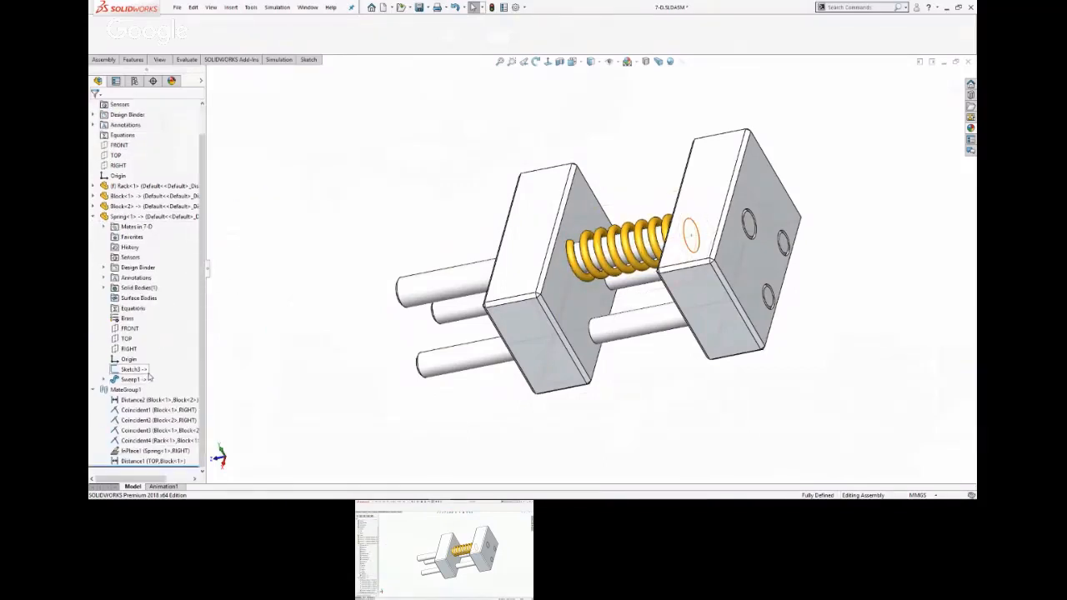
mouse_move(149, 376)
left_click(105, 380)
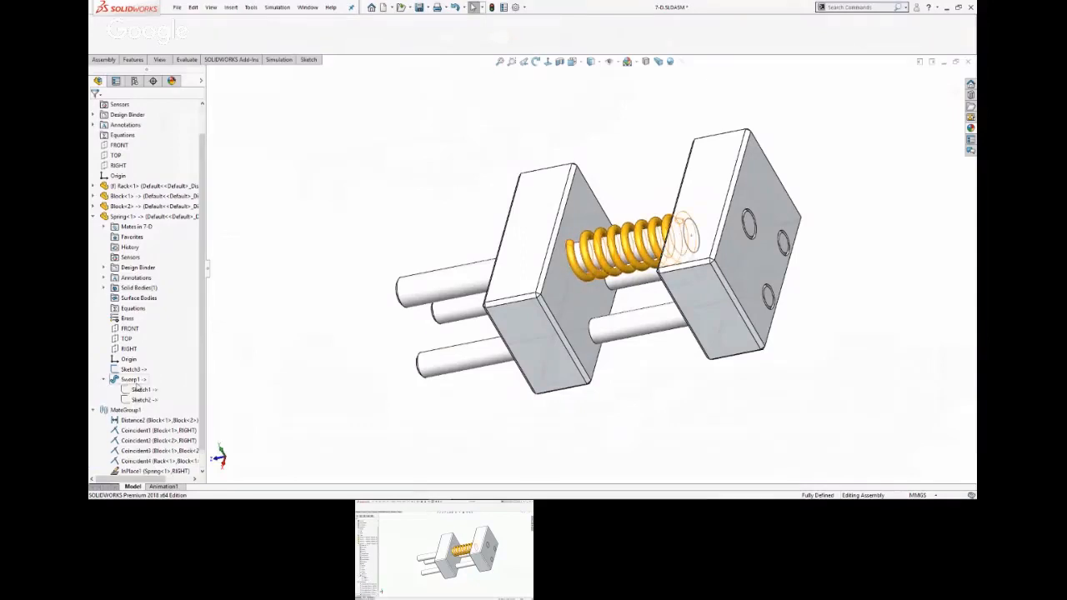
left_click(140, 390)
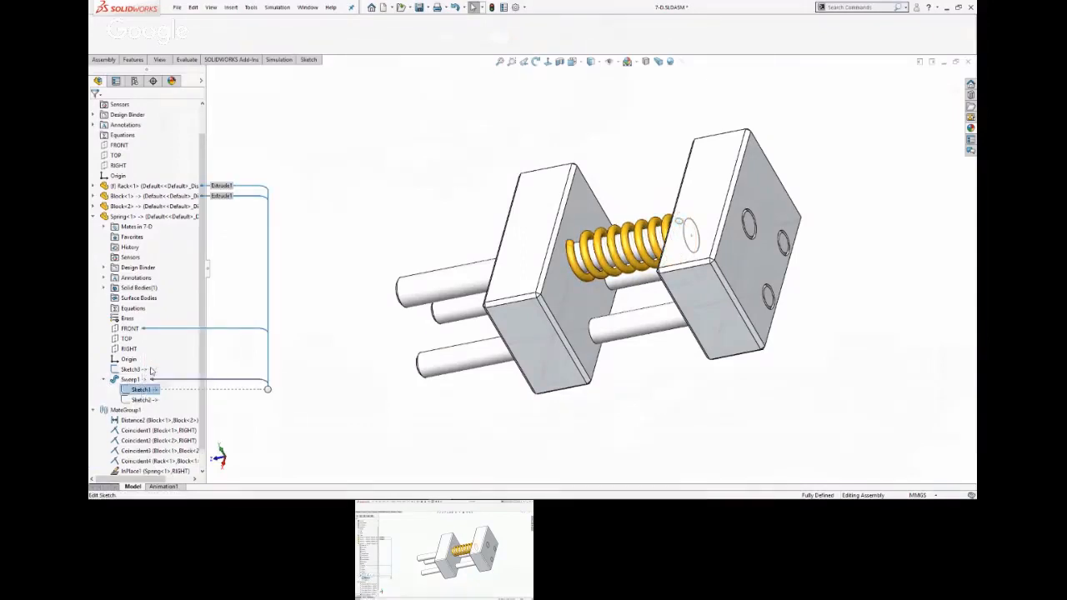
left_click(150, 375)
Examine the profile circle's relation to the block face and its height dimension above the rod's centre, then exit the sketch.
scroll(706, 250, "down", 4)
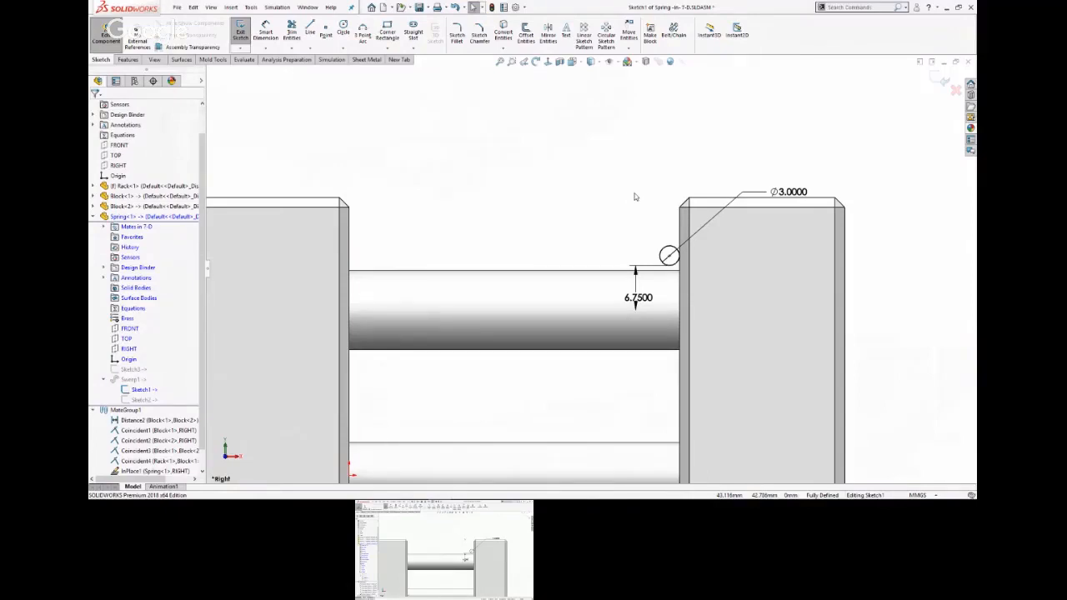
left_click(668, 248)
scroll(687, 280, "down", 2)
scroll(687, 280, "down", 5)
left_click(486, 153)
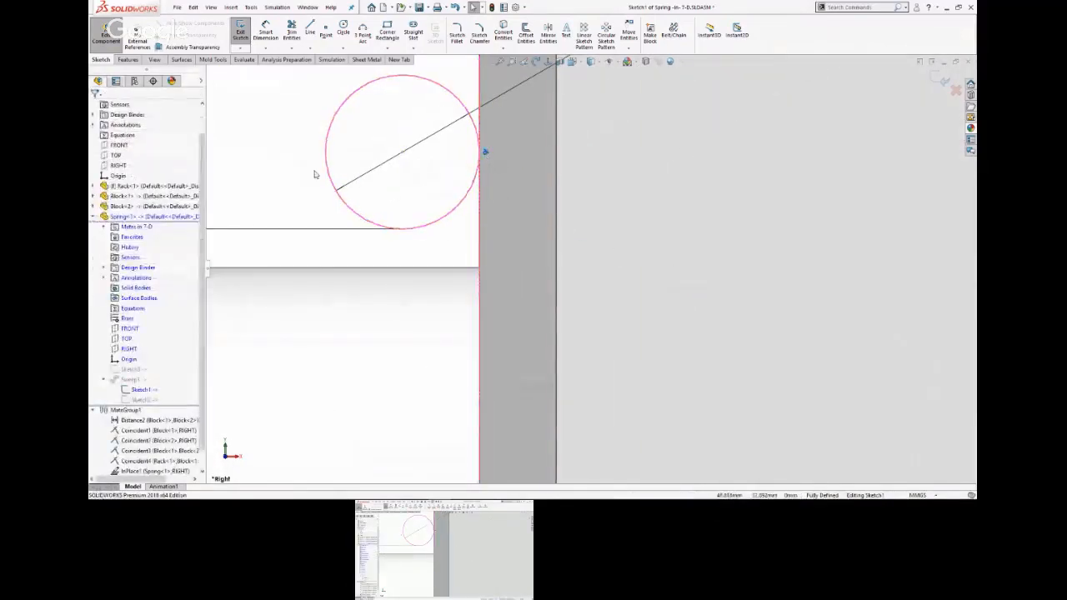
scroll(319, 174, "up", 5)
left_click_drag(422, 358, 426, 341)
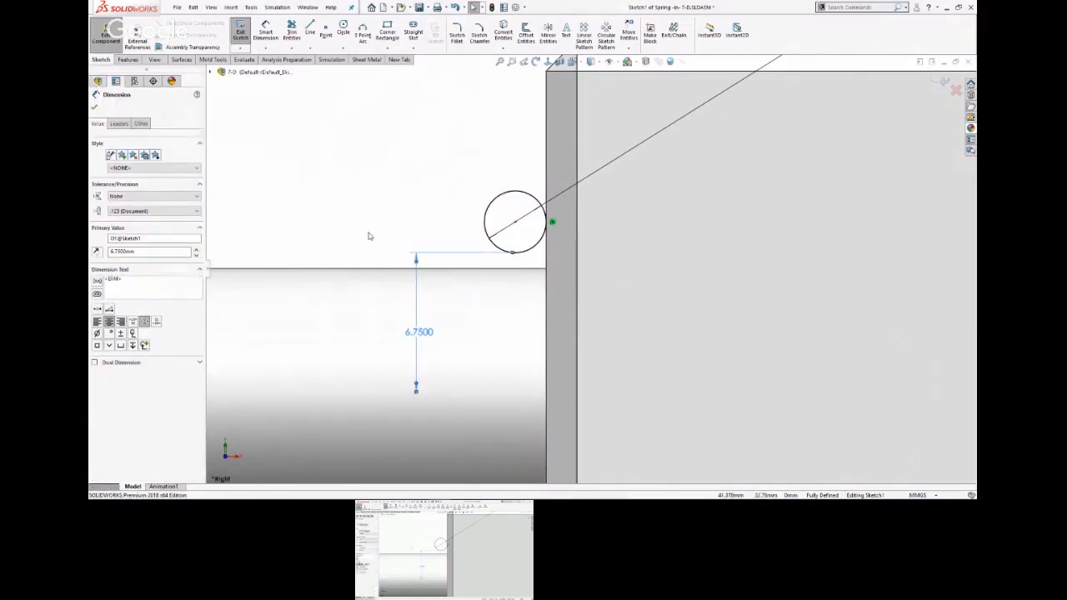
left_click(943, 83)
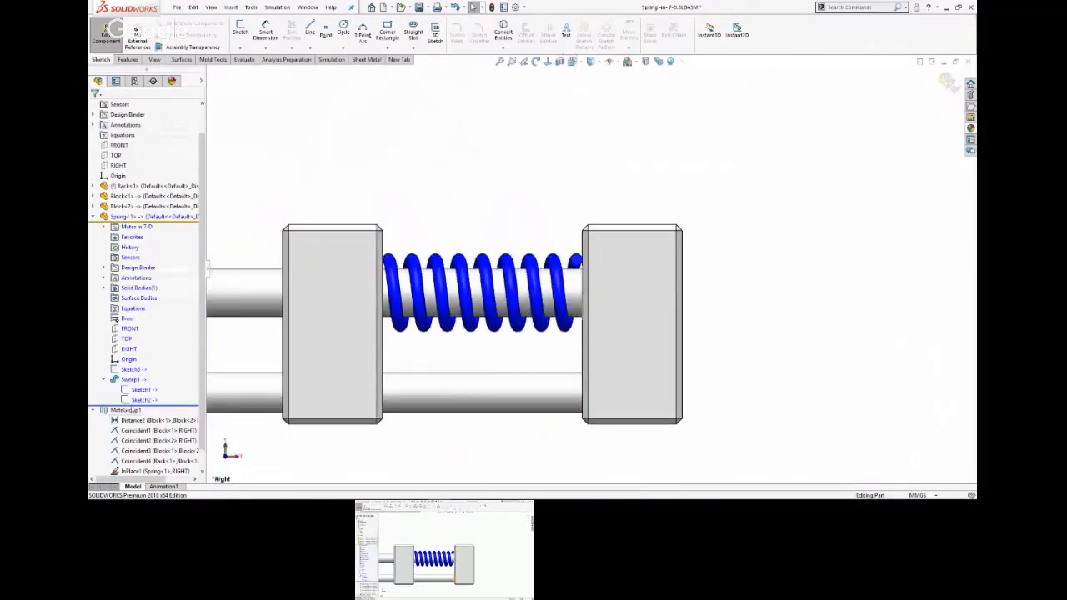
Open the sweep's path sketch, Sketch2, examine the dimension between the path's end and the block face, and exit the sketch.
left_click(140, 400)
mouse_move(137, 401)
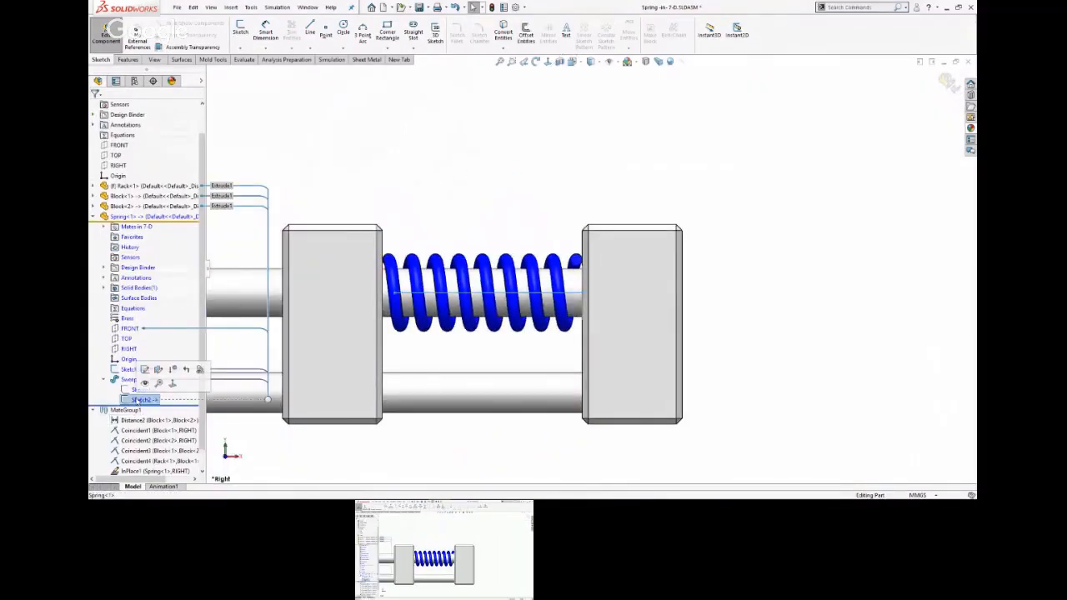
left_click(146, 370)
left_click_drag(414, 250, 439, 210)
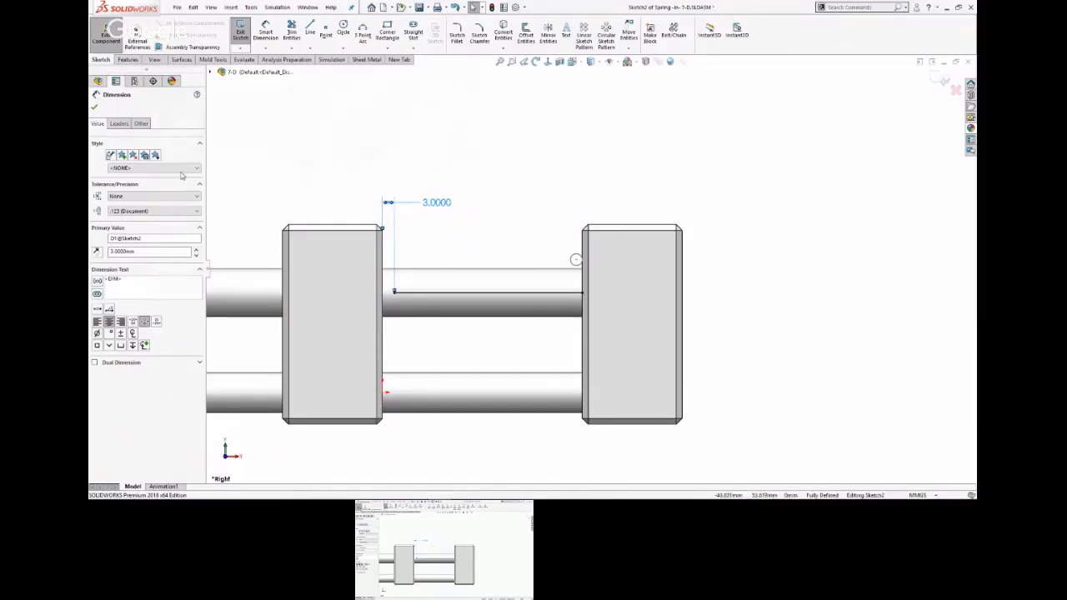
left_click(94, 106)
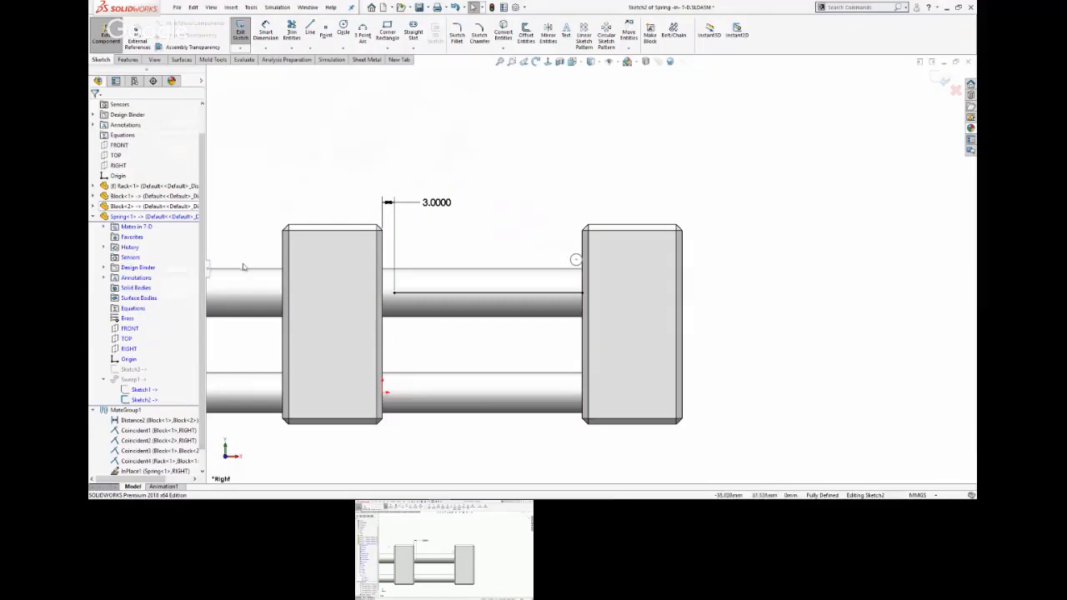
left_click(942, 81)
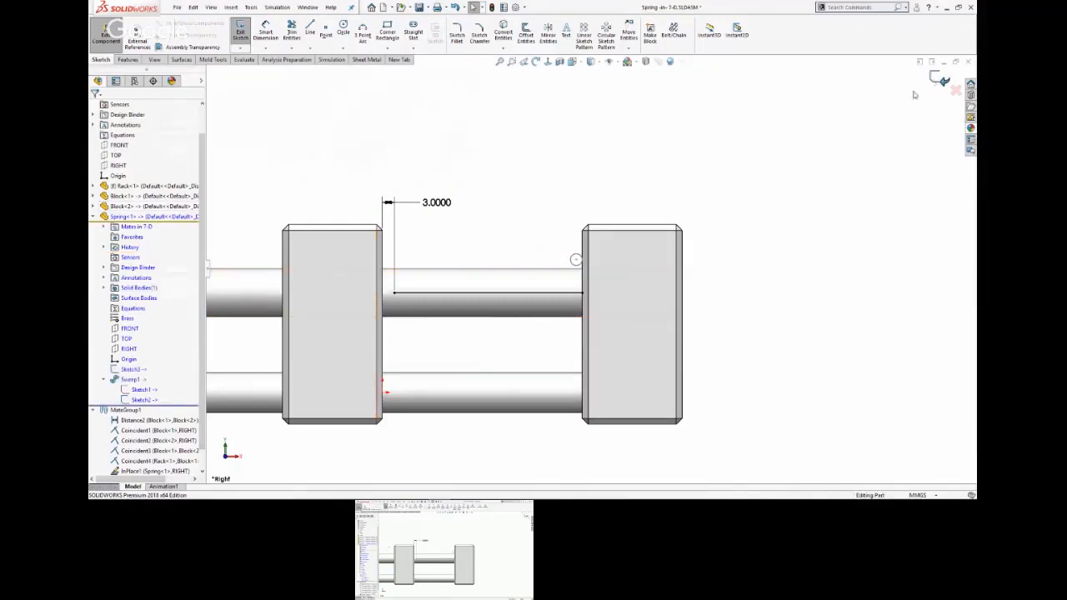
Review the Sweep1 profile, path and twist options, then return from the Spring part to editing the assembly.
left_click(131, 379)
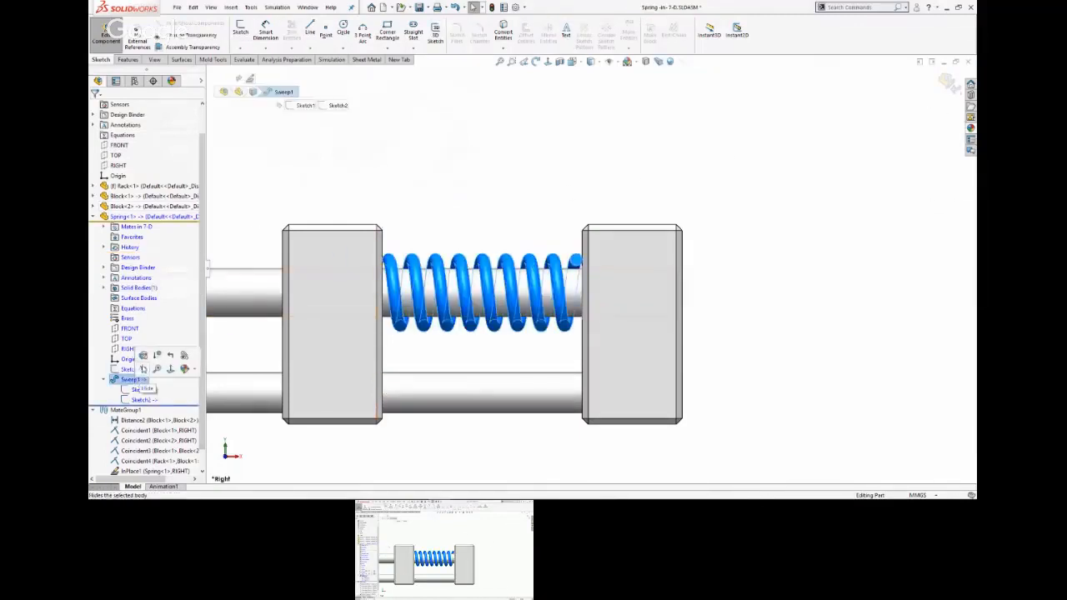
left_click(143, 355)
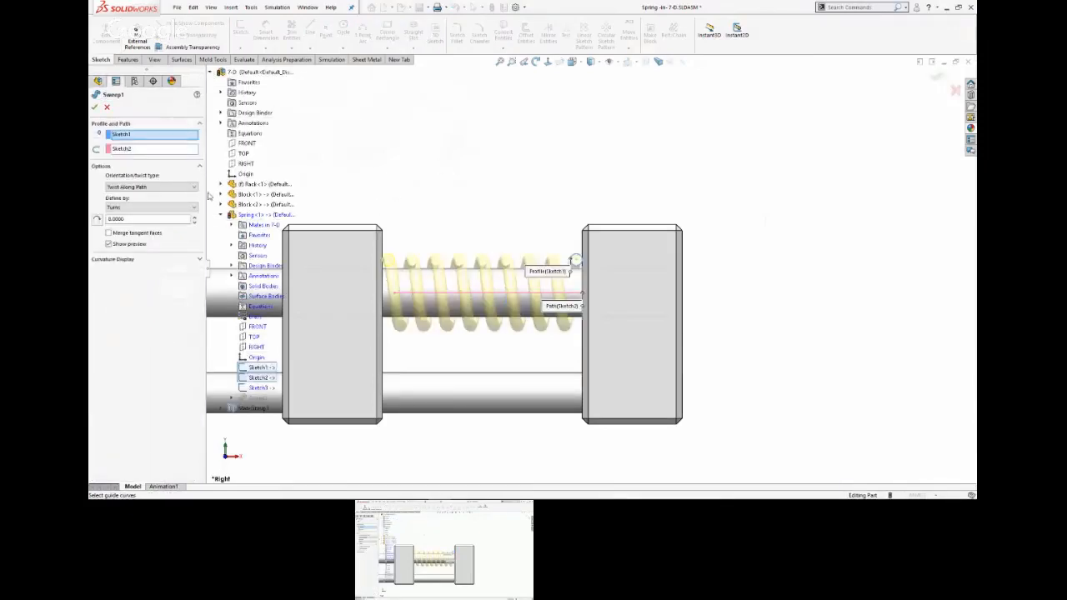
left_click(211, 72)
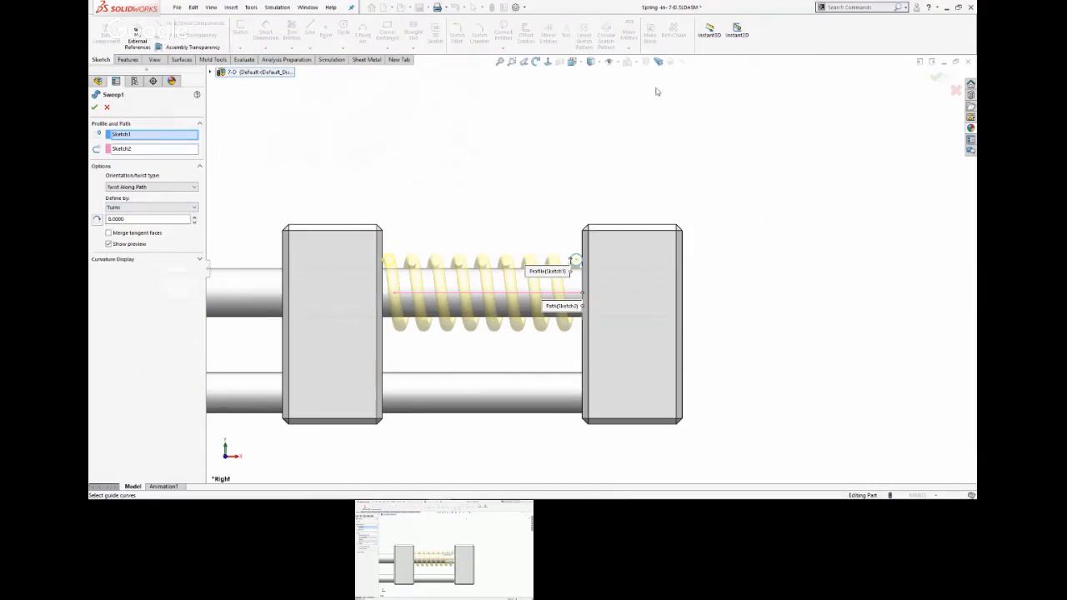
left_click(936, 77)
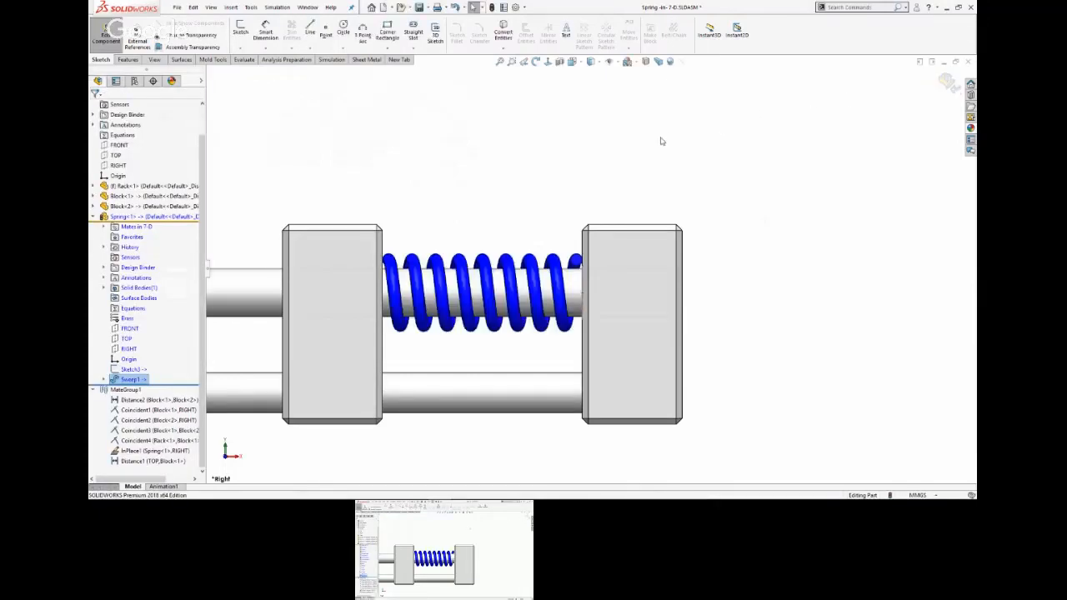
left_click(93, 216)
left_click(949, 83)
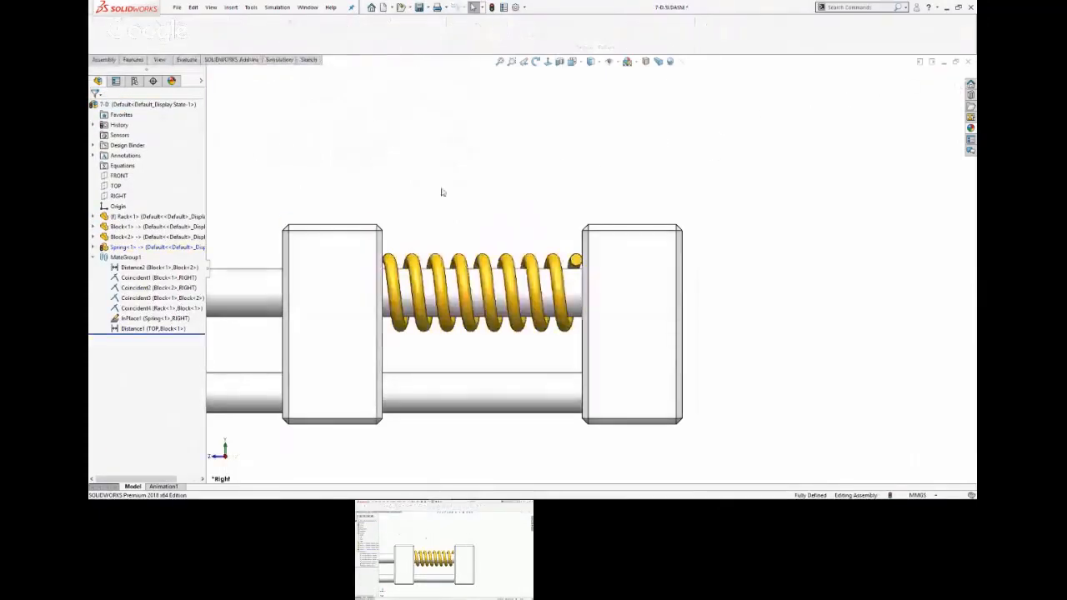
Suppress the Distance2 mate and slide Block<2> along the rods away from the other block to stretch the spring.
left_click(146, 267)
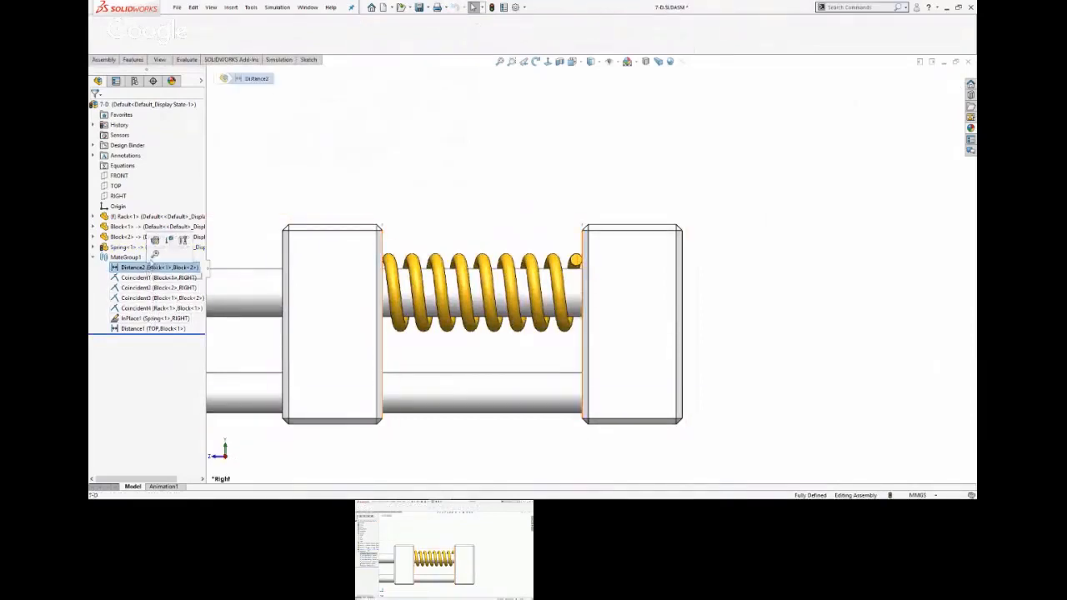
left_click(169, 242)
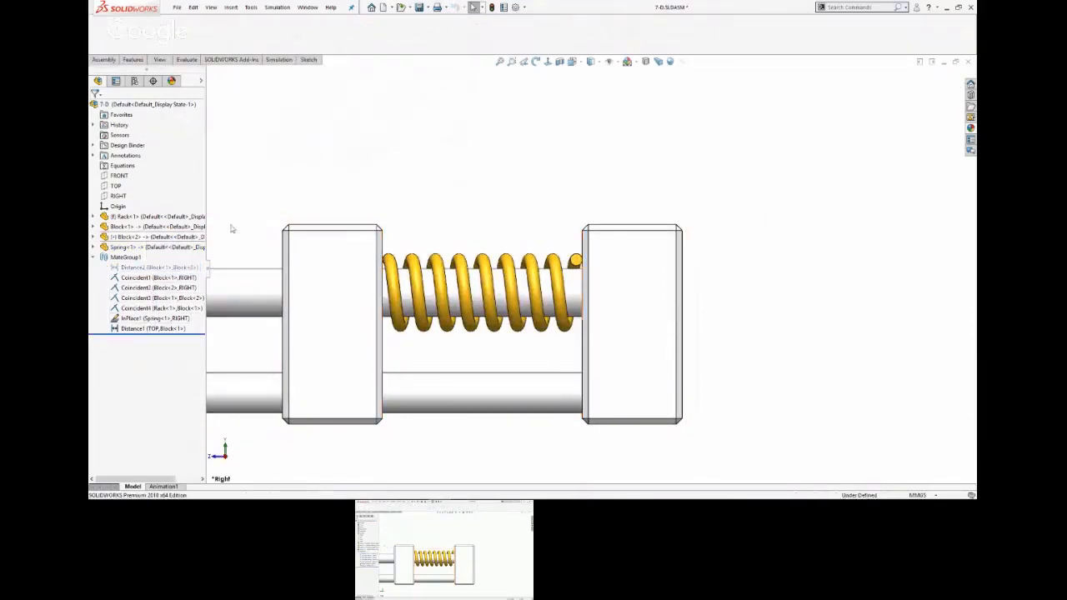
middle_click_drag(309, 189, 350, 255)
scroll(369, 278, "up", 3)
left_click_drag(497, 304, 474, 311)
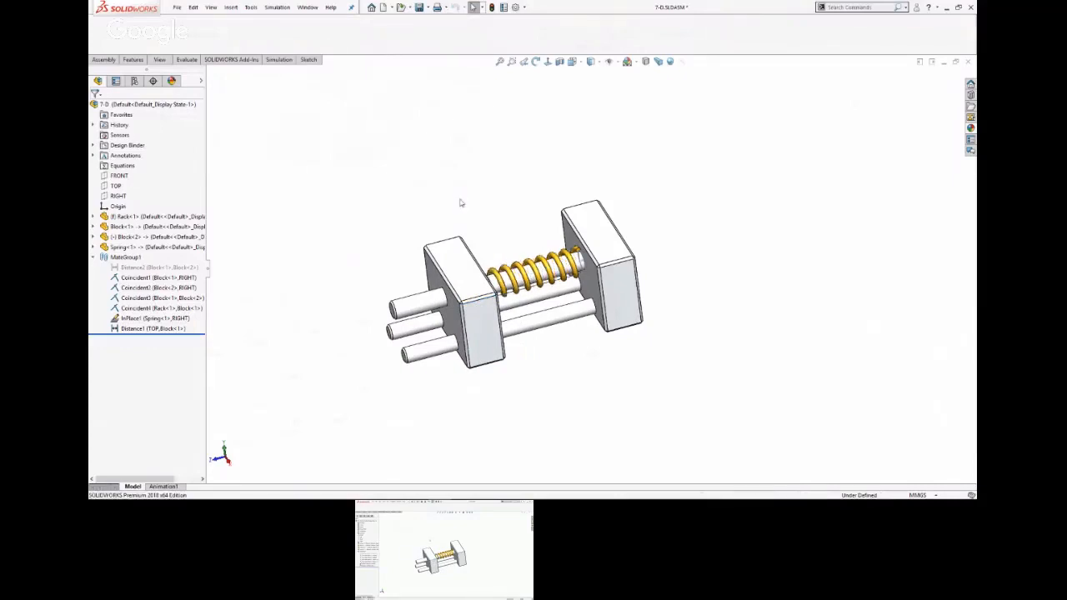
middle_click_drag(499, 201, 476, 223)
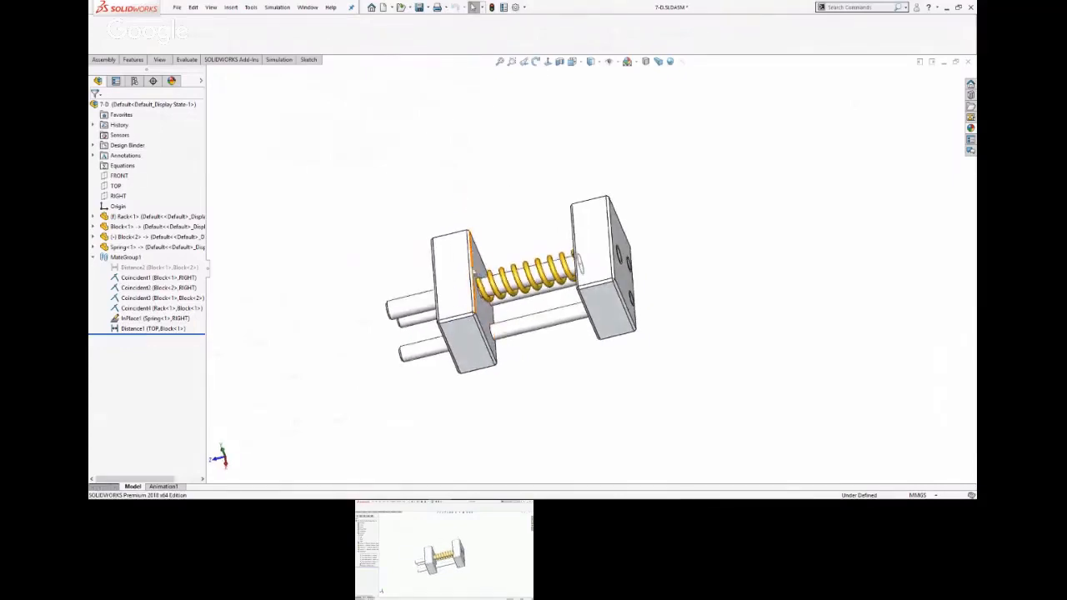
left_click_drag(466, 329, 422, 331)
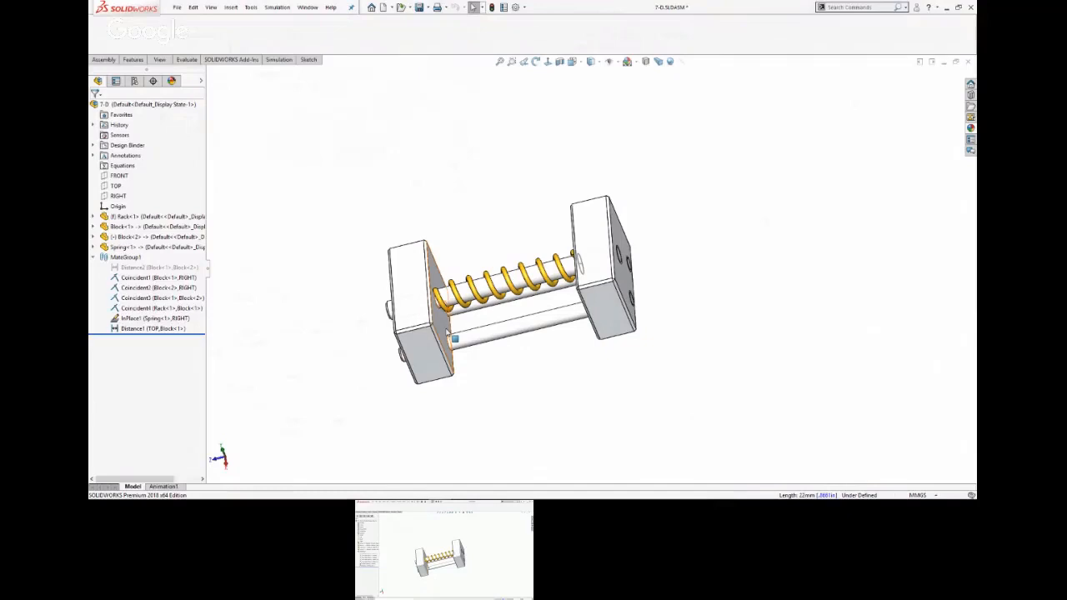
View the assembly square to the side face of Block<2> and examine how the spring's end meets the block.
mouse_move(447, 333)
middle_mouse_down()
mouse_move(457, 330)
mouse_move(446, 326)
middle_mouse_up()
left_click(442, 298)
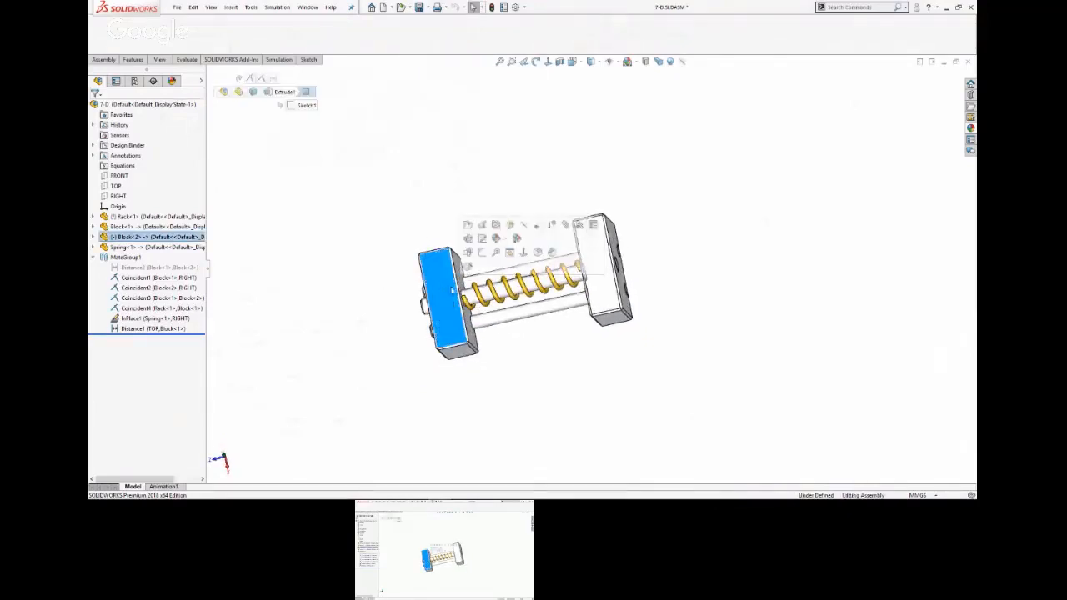
left_click(469, 265)
left_click(470, 295)
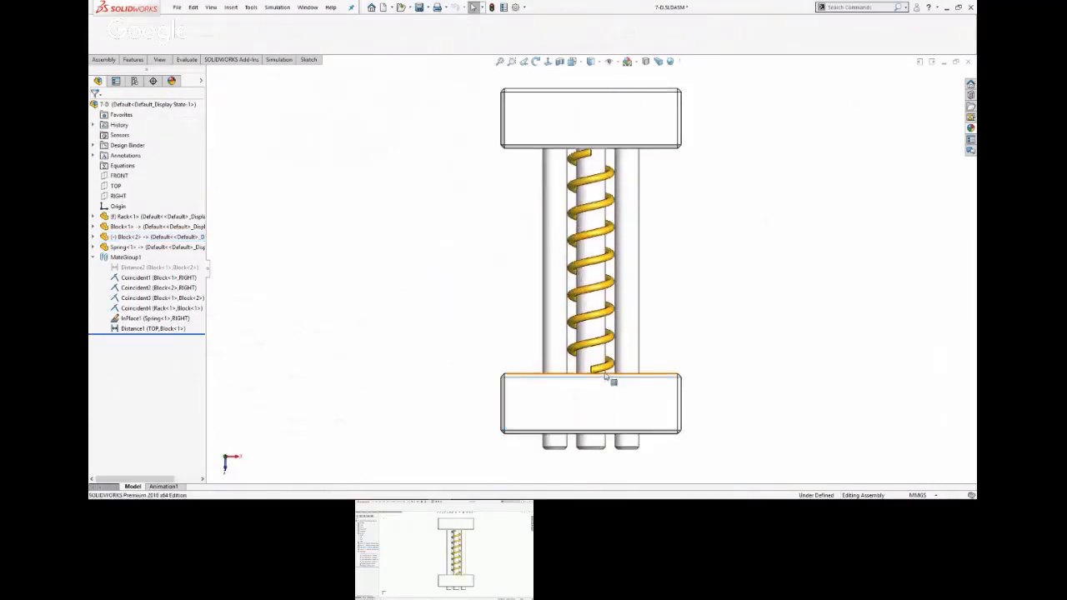
scroll(607, 380, "down", 9)
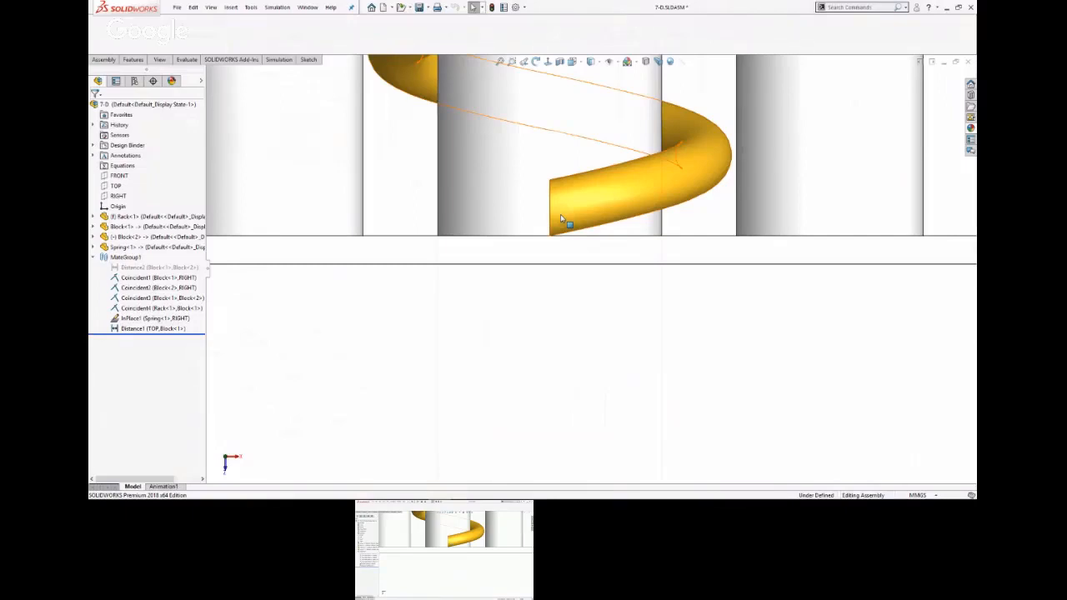
key("f")
middle_click_drag(484, 268, 450, 145)
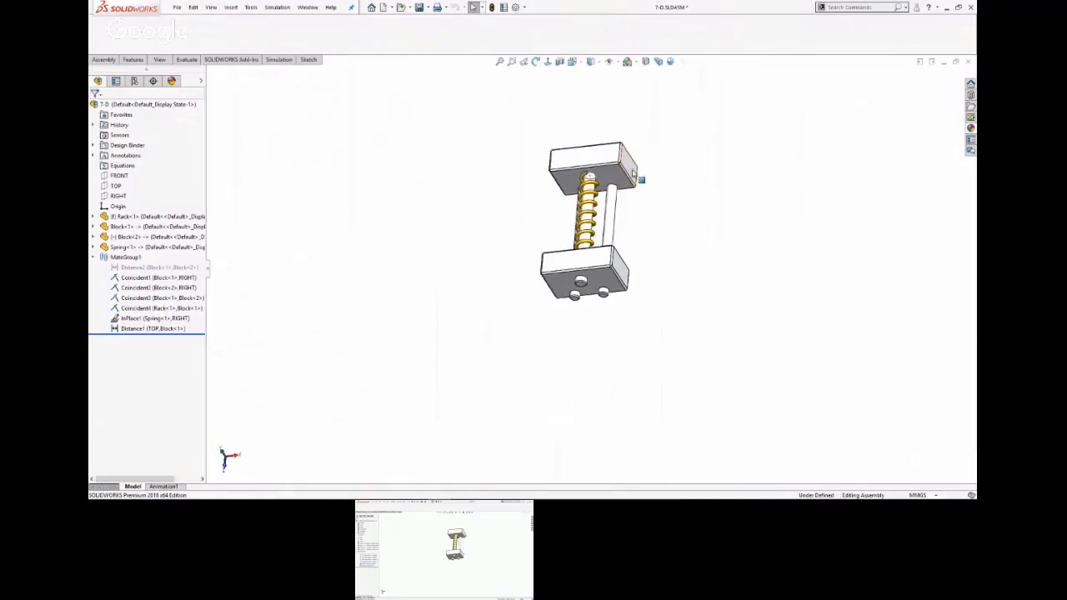
scroll(632, 174, "down", 1)
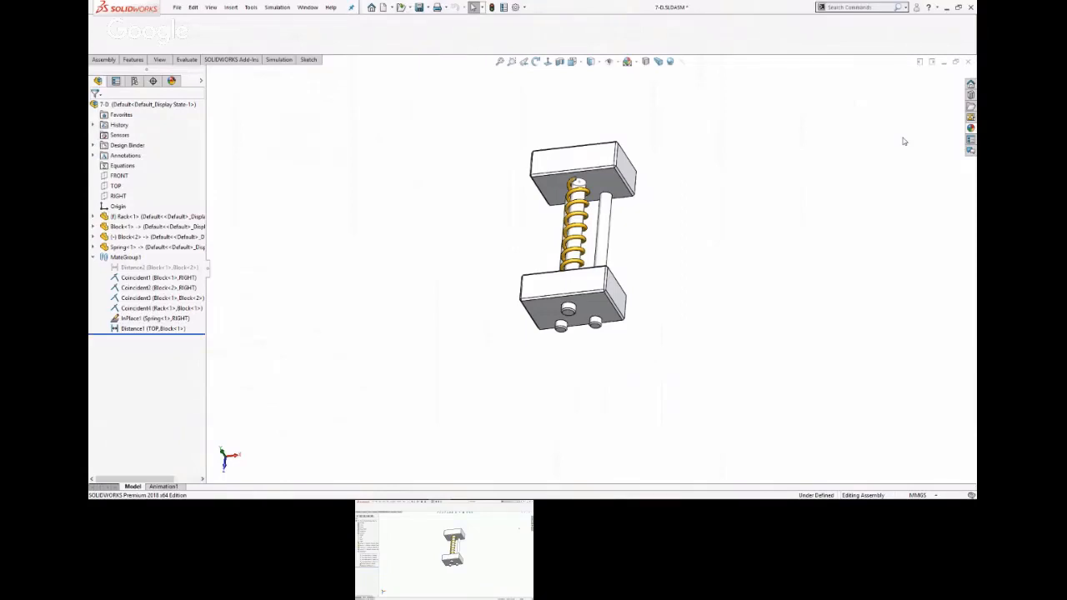
Close the 7-D assembly without saving the changes to it and the spring part.
left_click(969, 64)
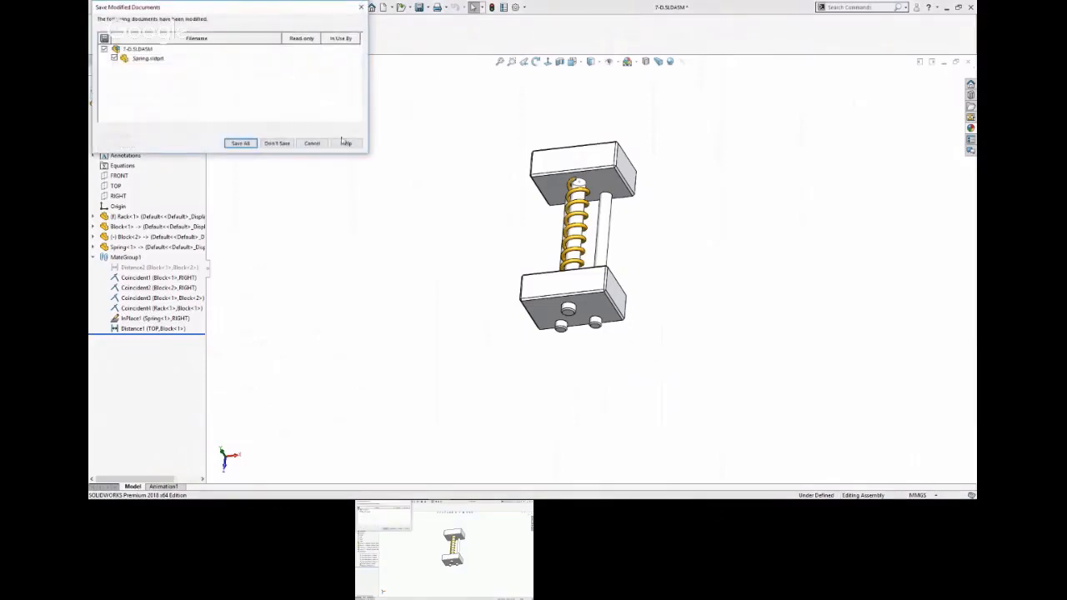
left_click(284, 143)
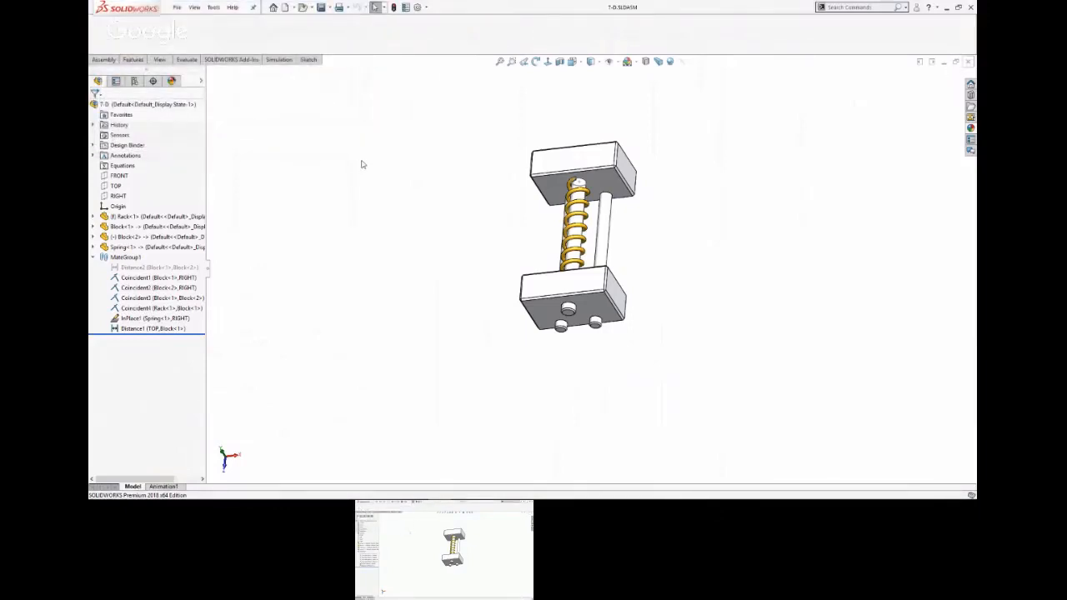
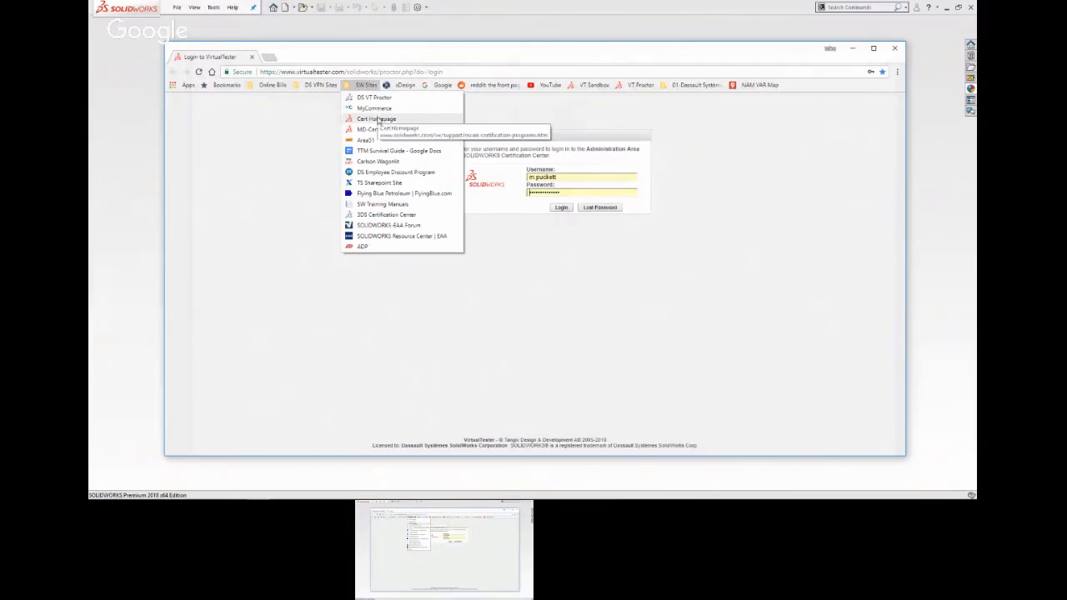
Open the CSWE page from the SOLIDWORKS Certification Catalog, review its exam topics, and return to SOLIDWORKS.
left_click(378, 118)
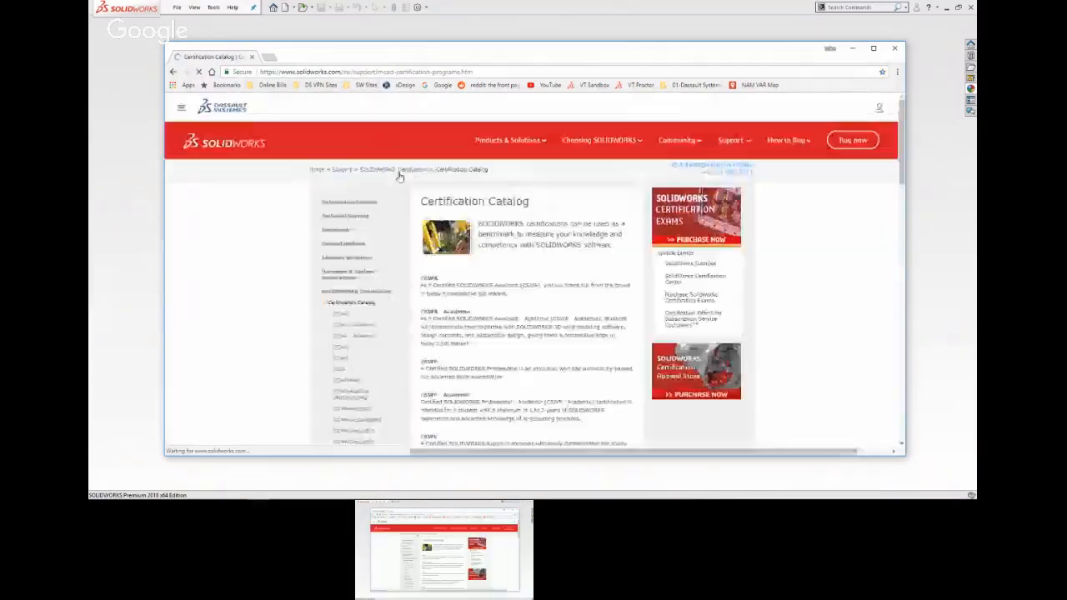
scroll(448, 325, "down", 3)
scroll(449, 325, "down", 1)
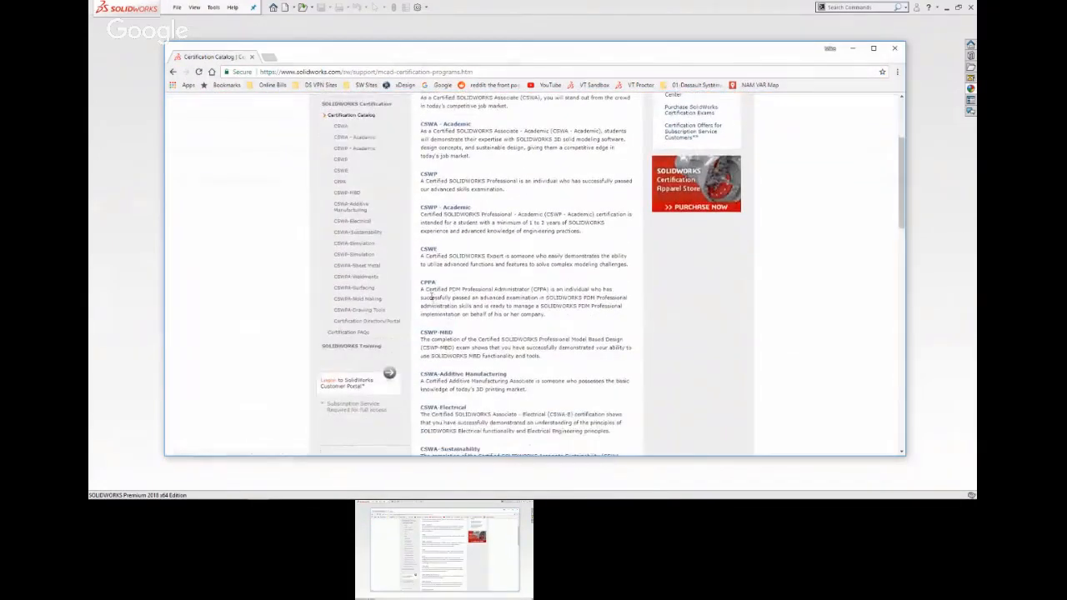
left_click(428, 249)
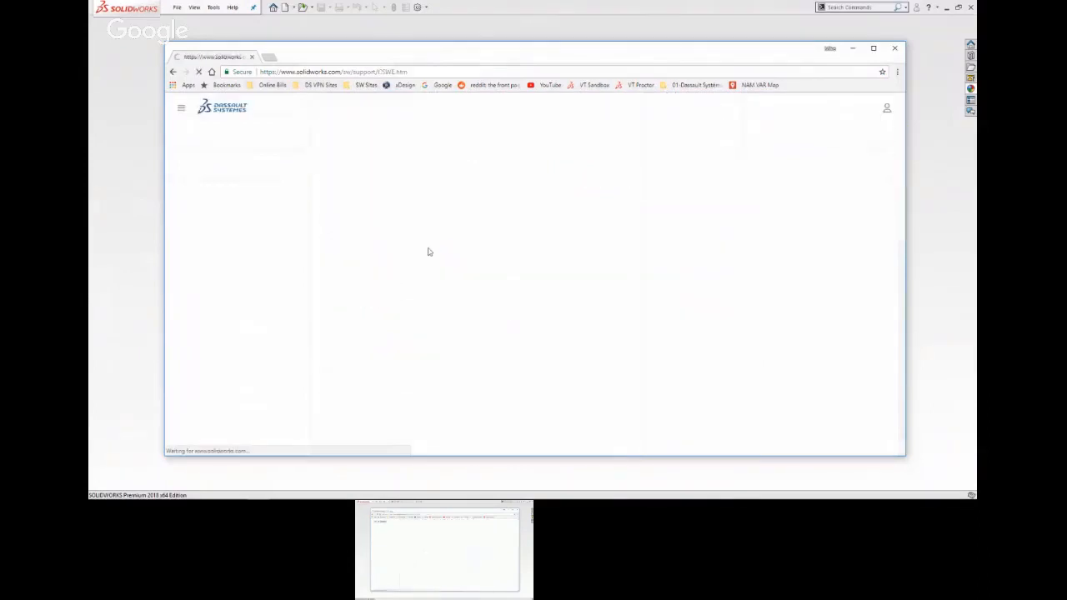
scroll(429, 250, "down", 10)
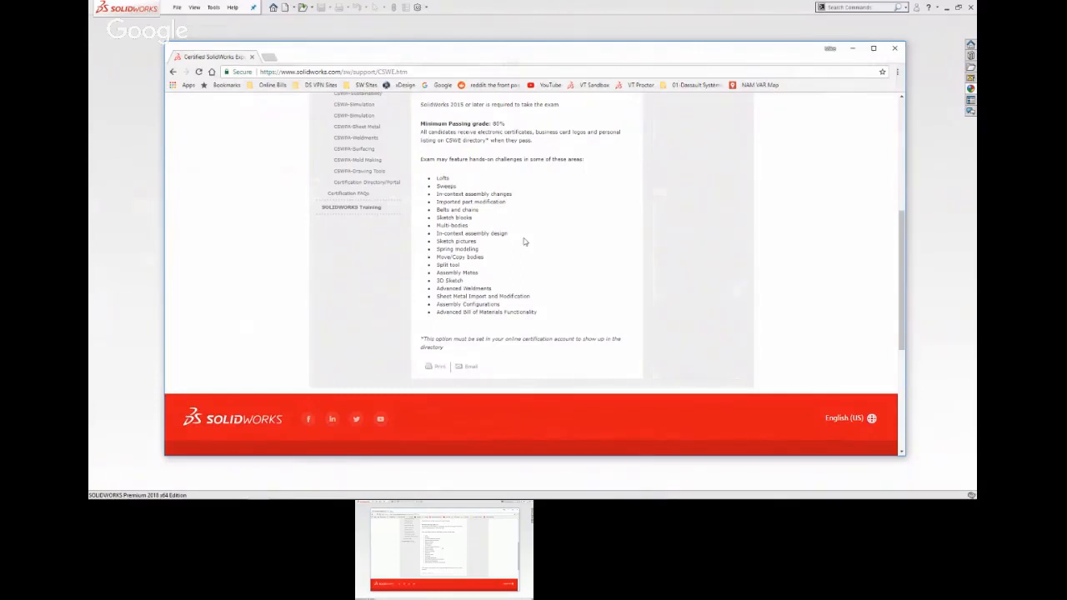
mouse_move(350, 498)
left_click(783, 35)
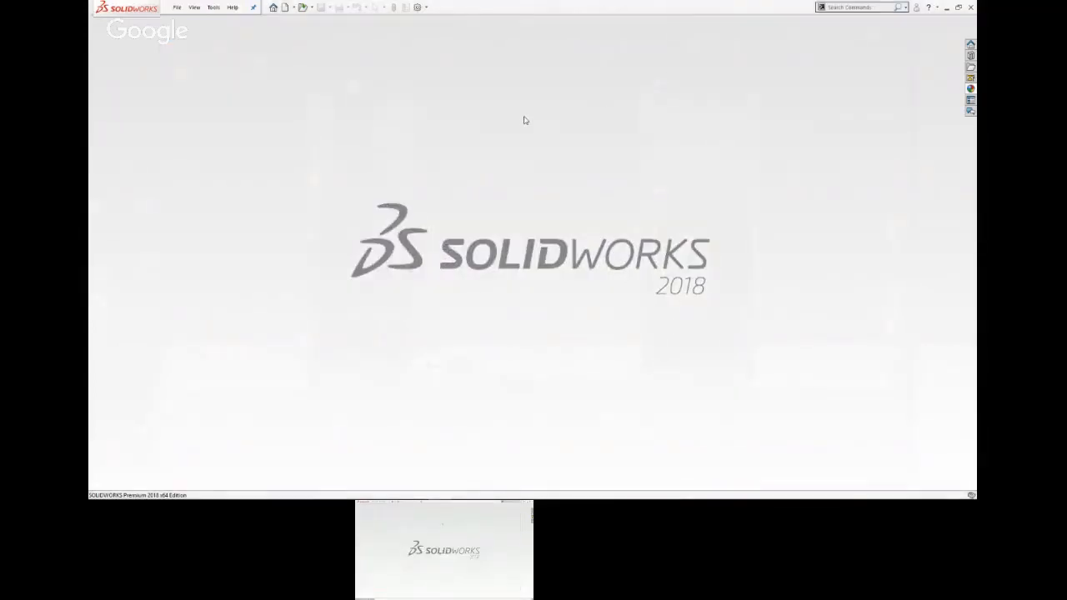
Open RJ-45 Cover.SLDPRT from the Simple Surface Modeling folder inside Presentations.
left_click(285, 8)
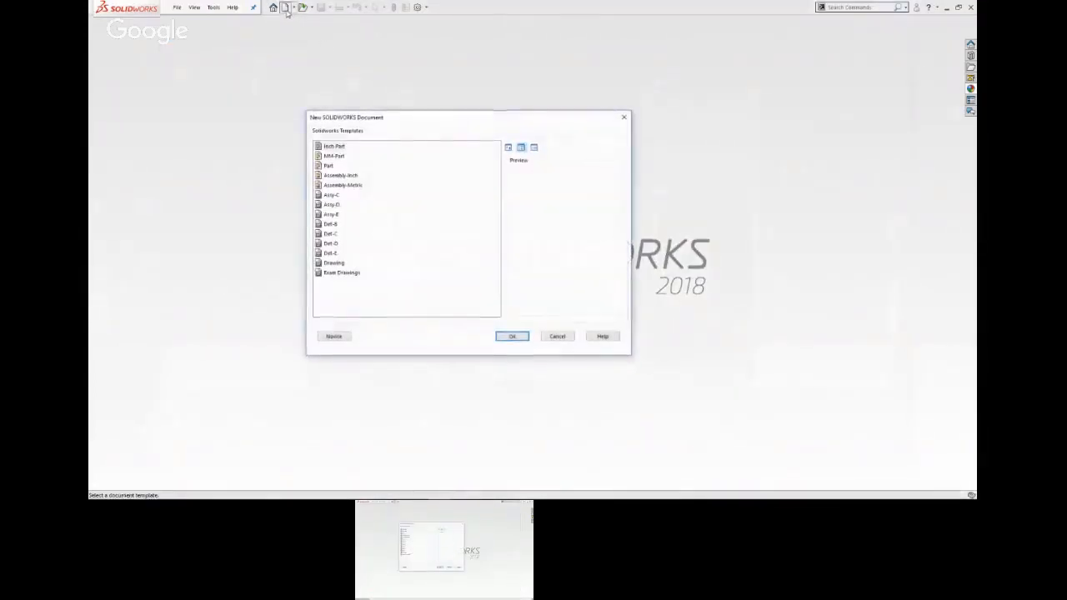
left_click(560, 337)
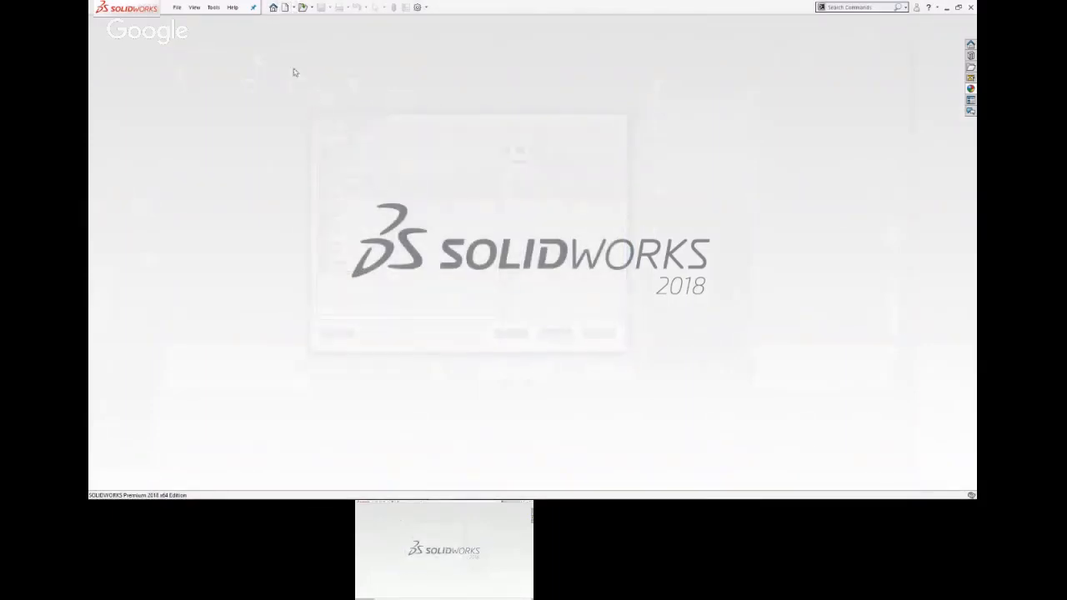
left_click(302, 10)
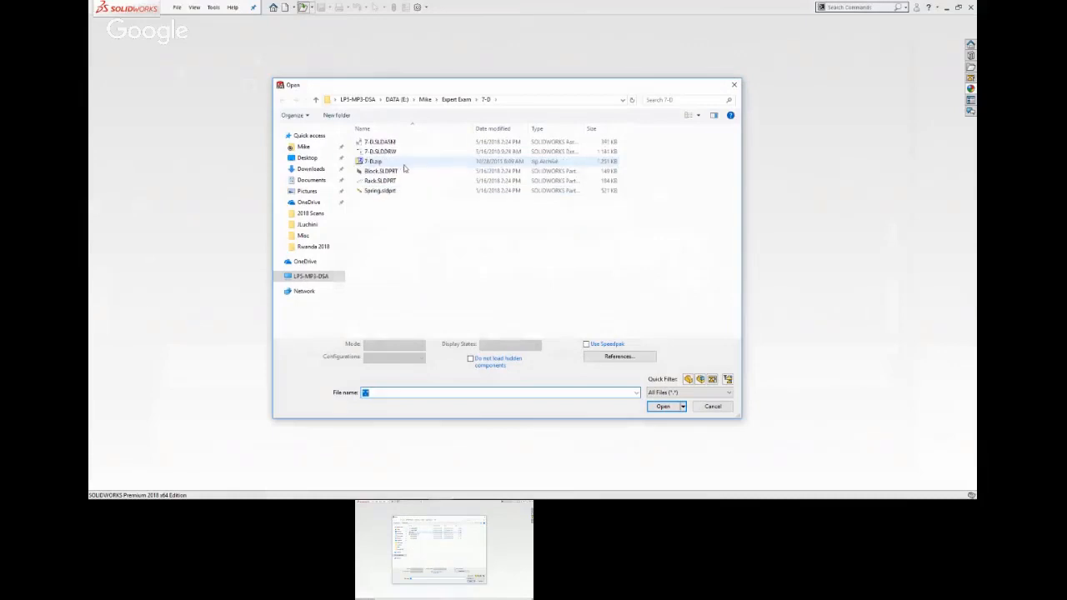
left_click(425, 99)
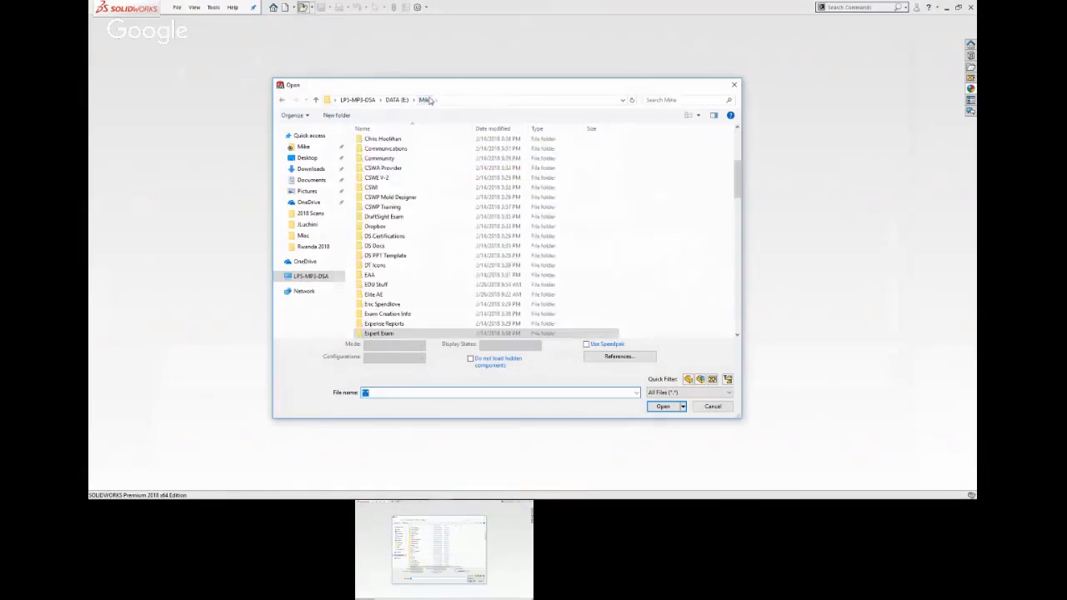
scroll(392, 247, "down", 10)
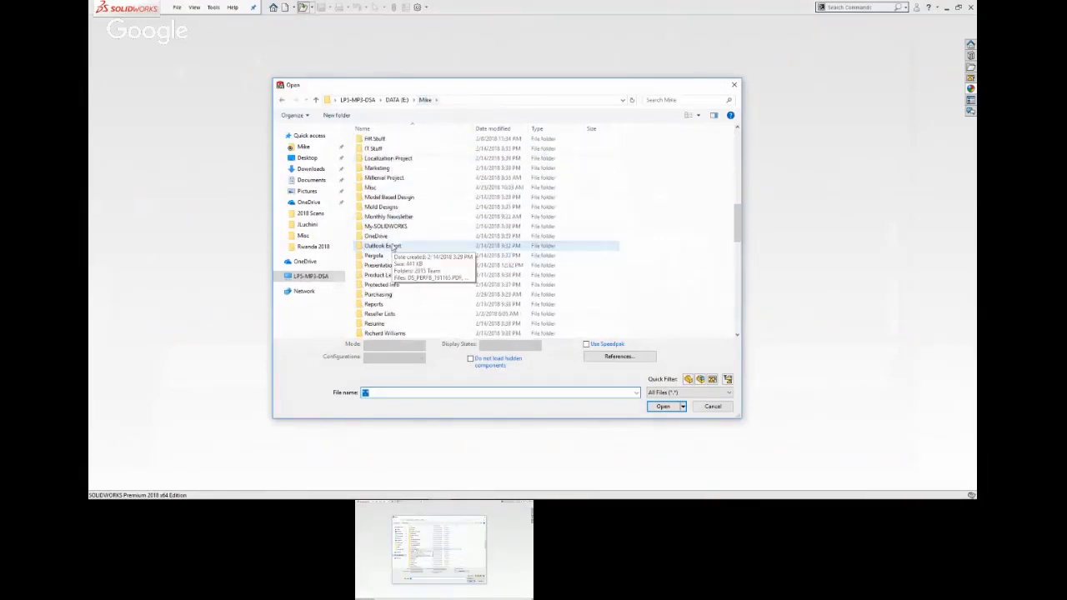
double_click(392, 265)
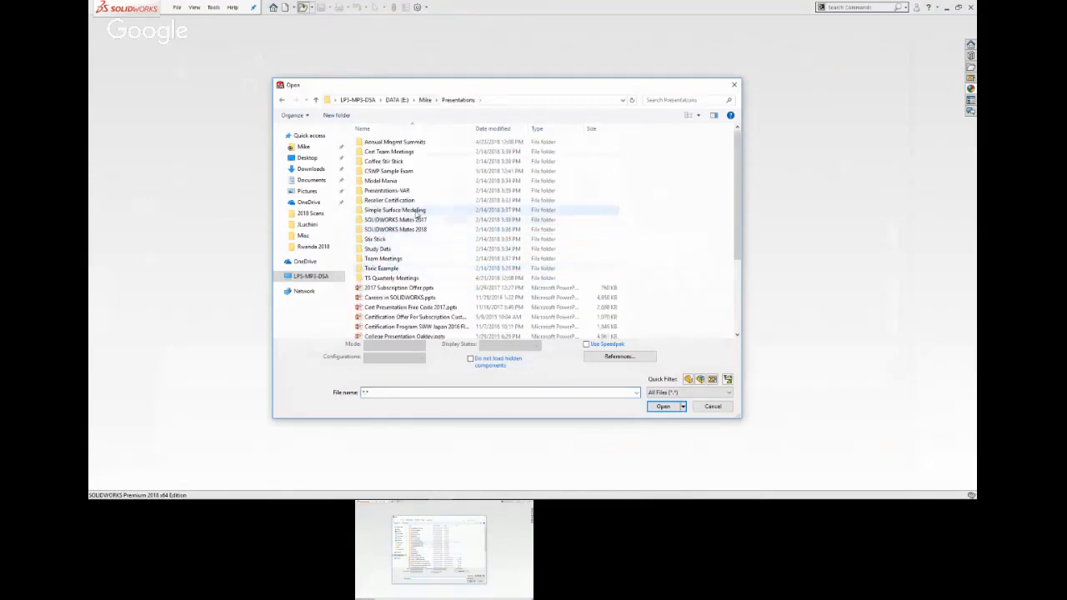
double_click(416, 211)
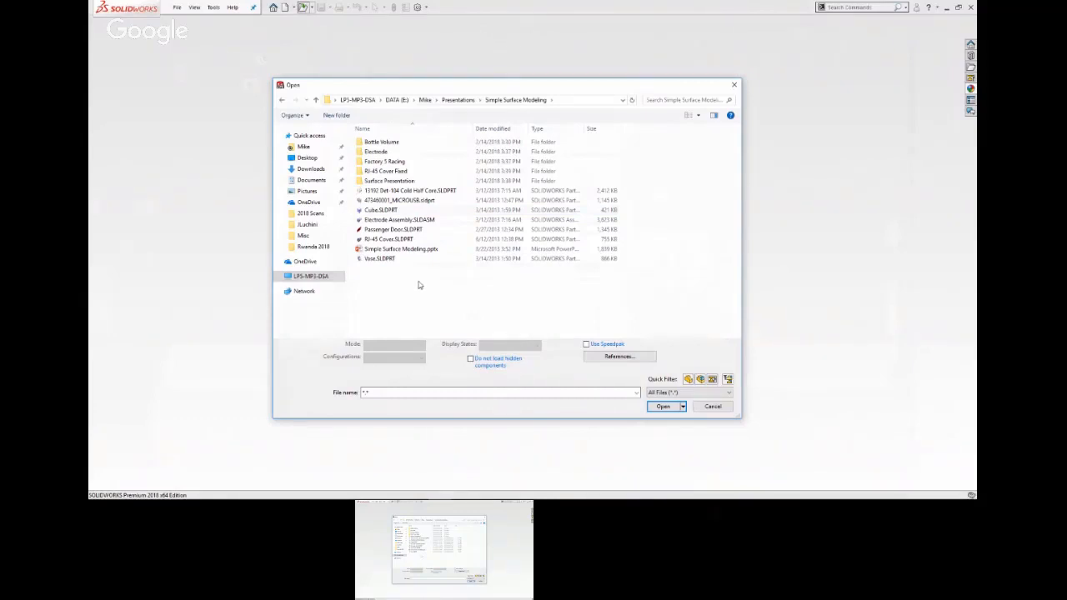
left_click(383, 239)
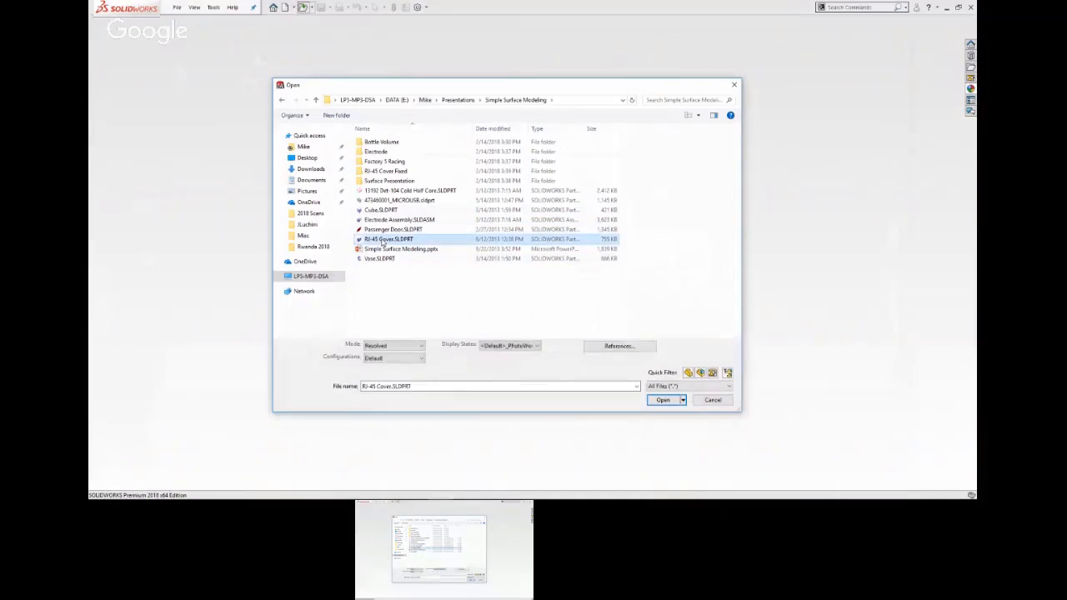
double_click(382, 239)
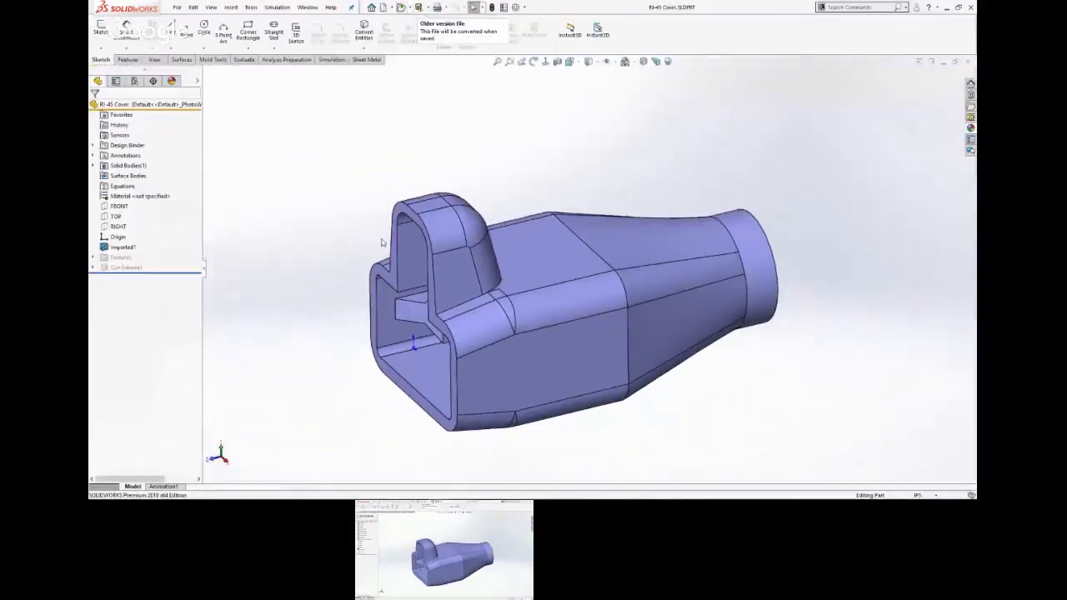
Examine the thin sliver face where the raised tab's base meets the cover's upper surface.
left_click(535, 256)
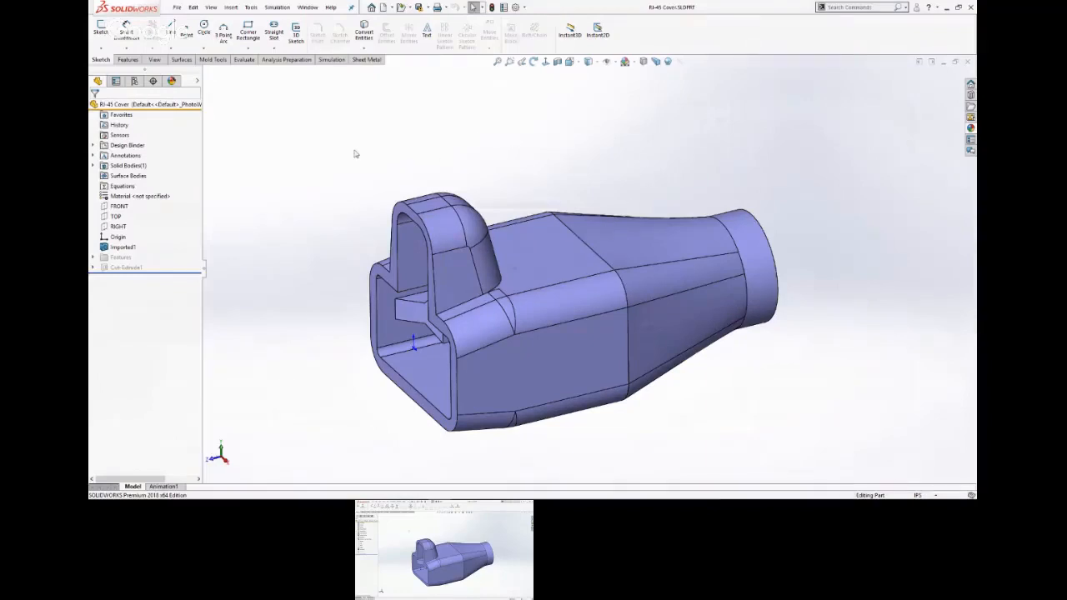
middle_click_drag(611, 309, 350, 221)
scroll(351, 220, "down", 2)
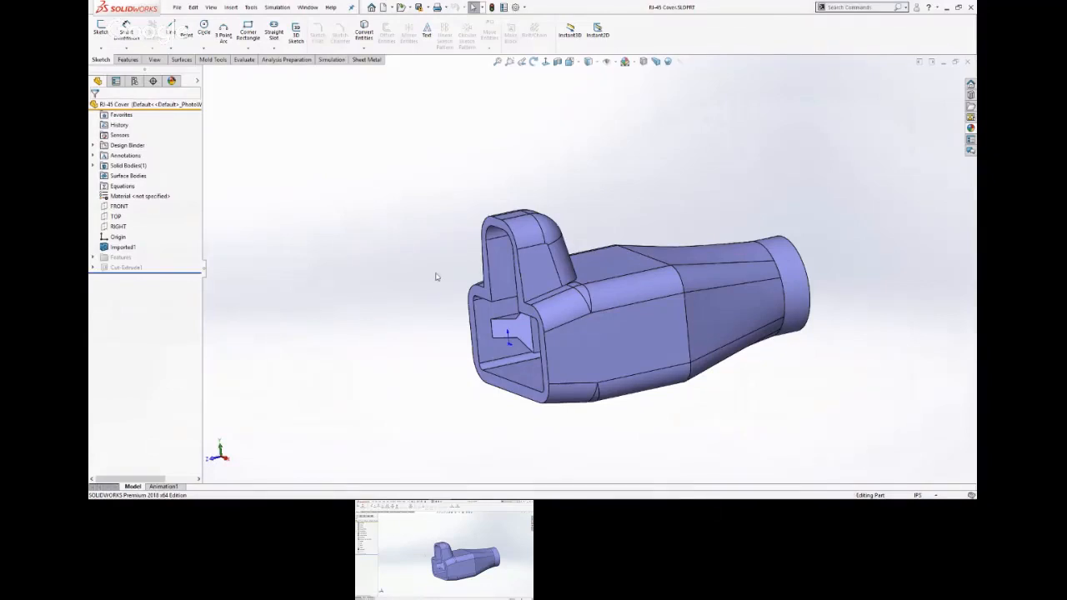
scroll(583, 250, "down", 10)
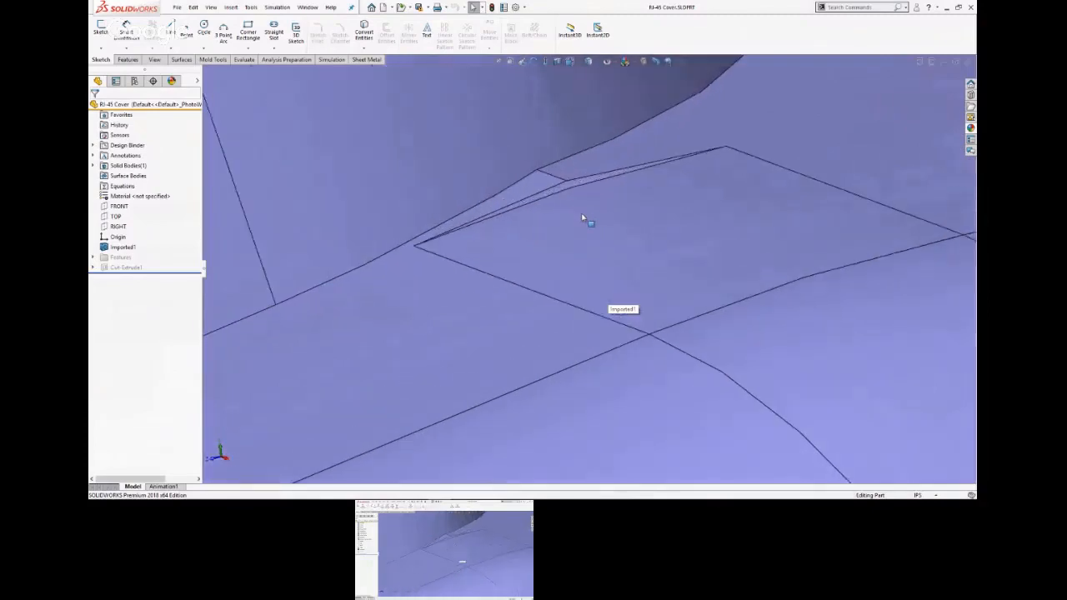
left_click(572, 186)
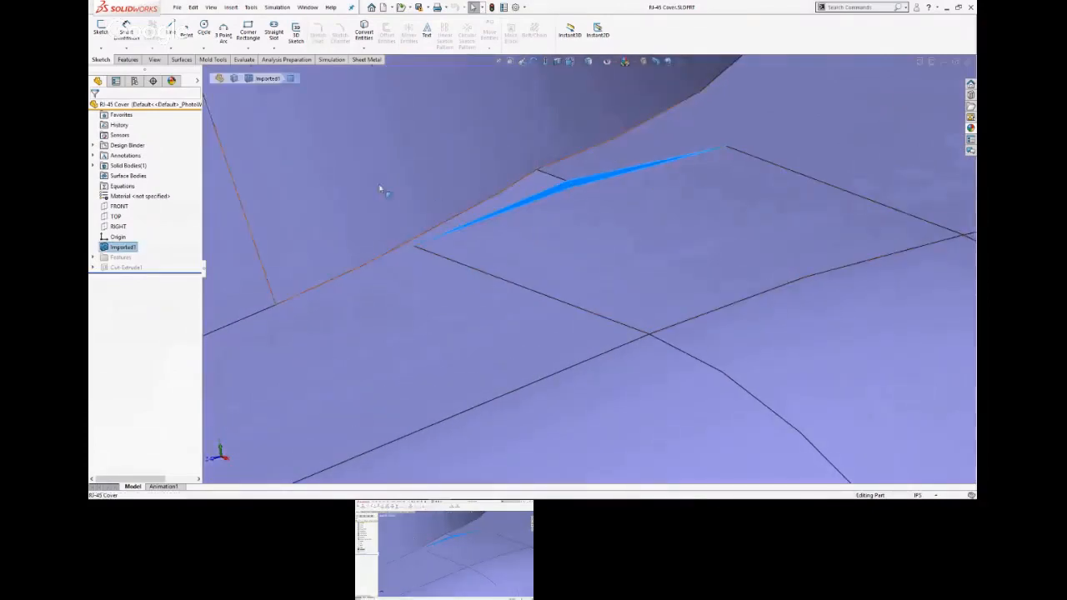
scroll(363, 187, "up", 10)
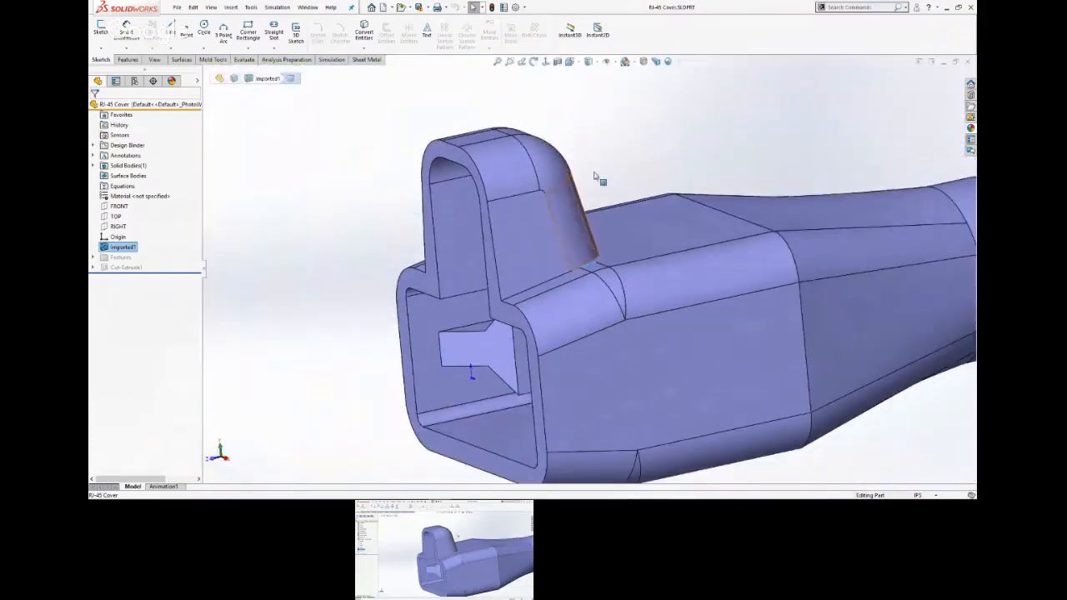
left_click(608, 147)
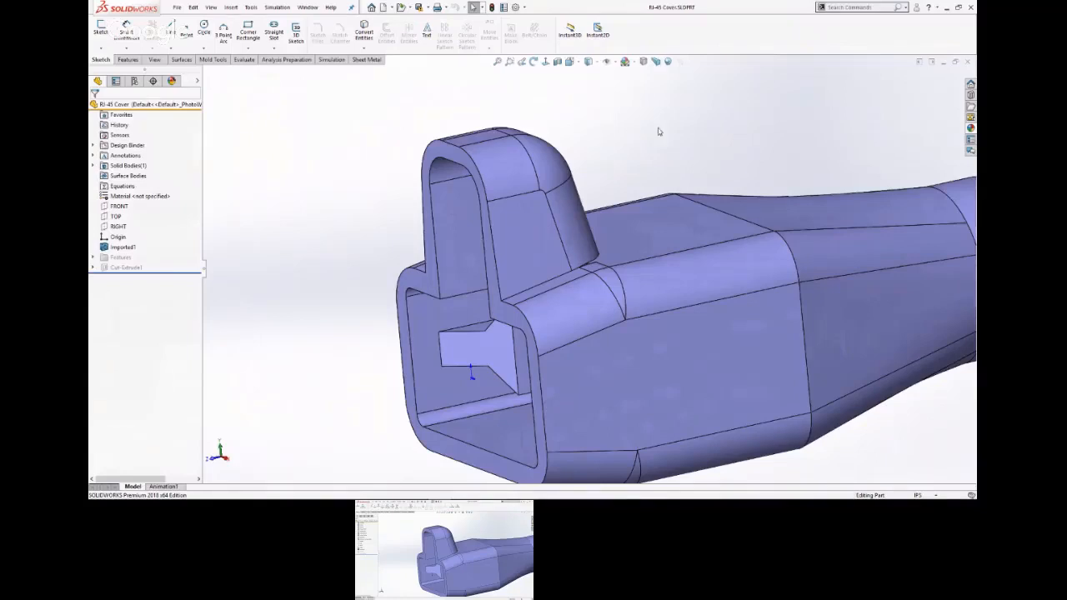
Examine the small patch faces between the raised tab and the rounded long edge from several angles.
scroll(600, 290, "down", 6)
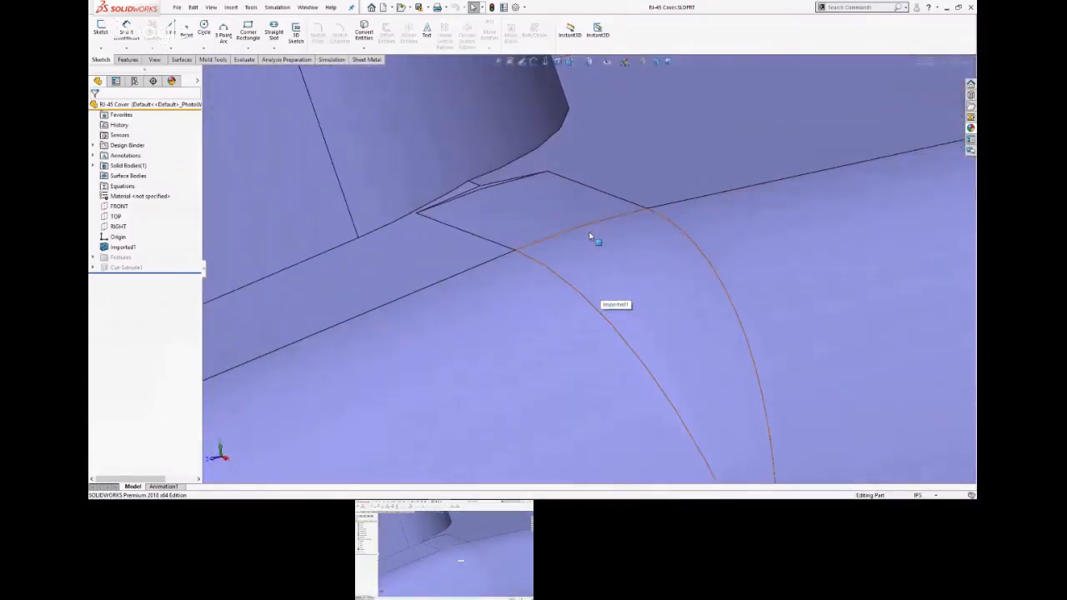
middle_click_drag(589, 238, 657, 222)
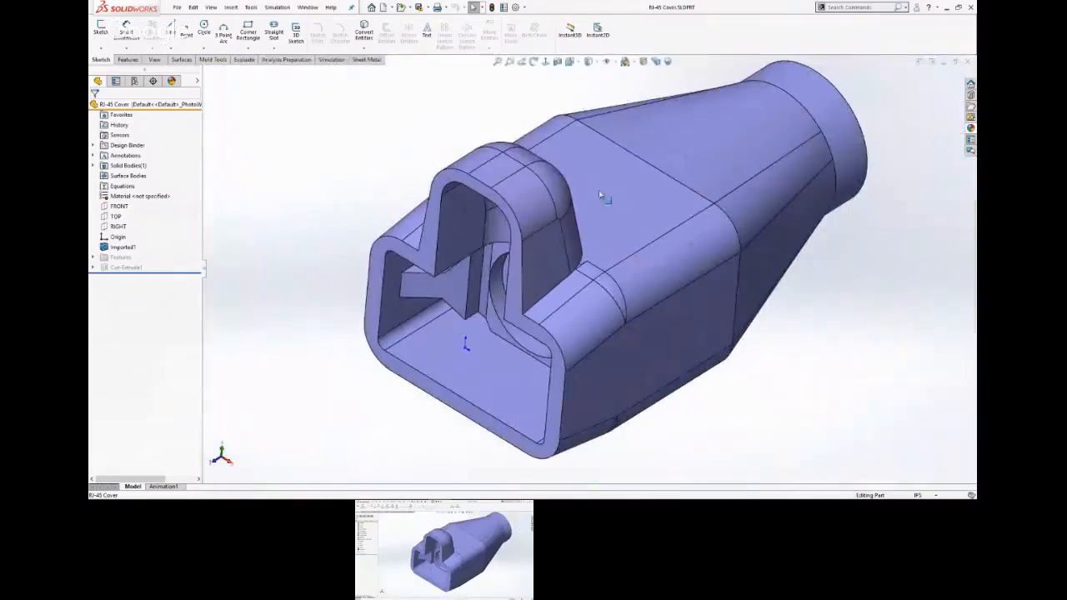
middle_click_drag(587, 175, 518, 248)
scroll(518, 249, "up", 5)
scroll(559, 246, "up", 3)
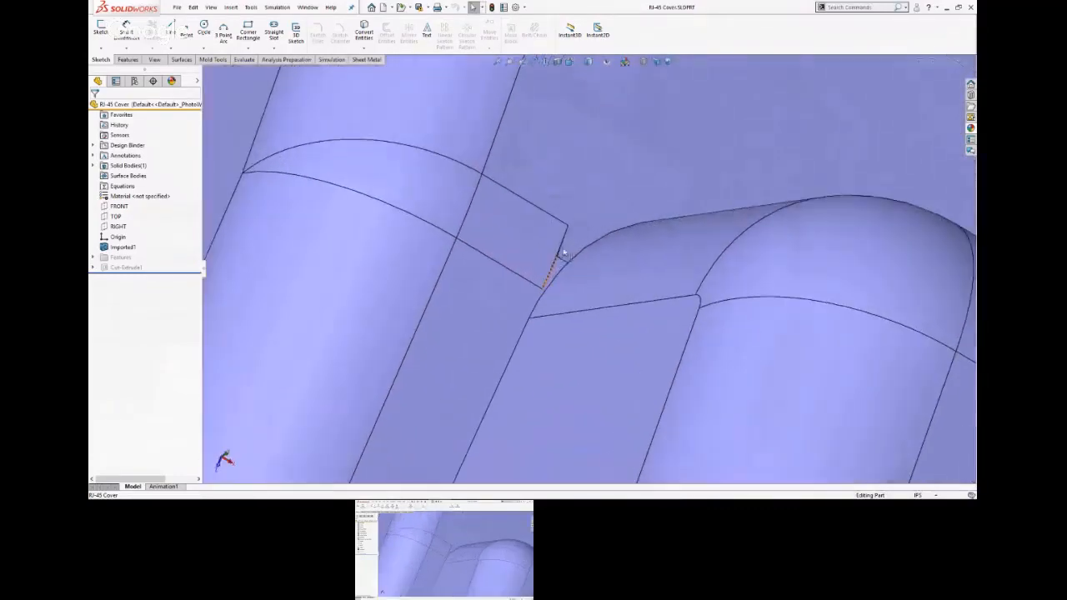
scroll(489, 255, "down", 8)
middle_click_drag(483, 253, 711, 241)
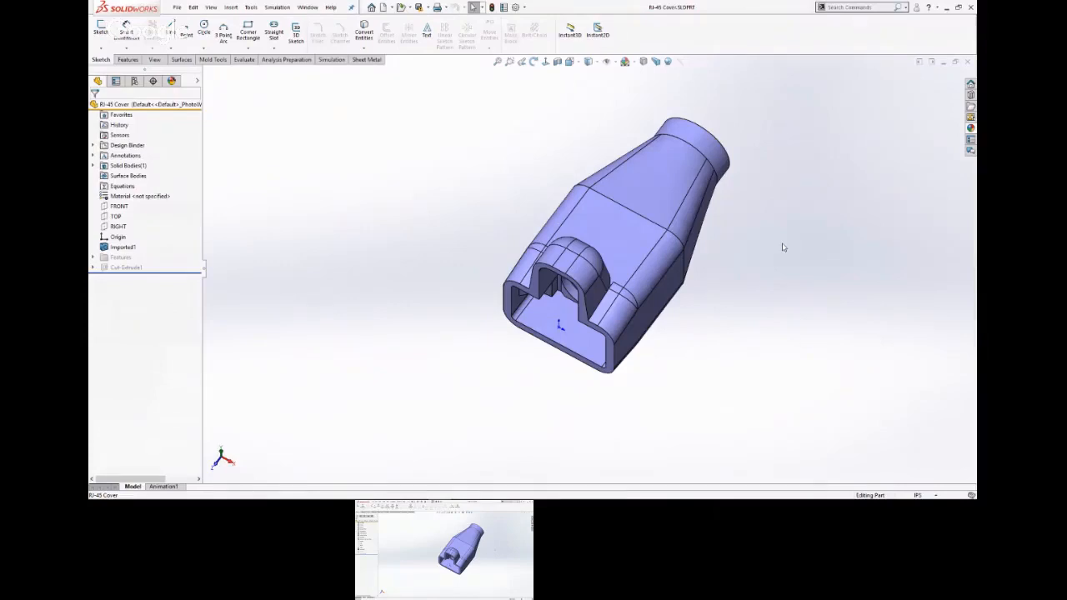
Inspect the small flat patch face beside the raised tab and the tab's adjoining curved side face.
scroll(633, 308, "up", 5)
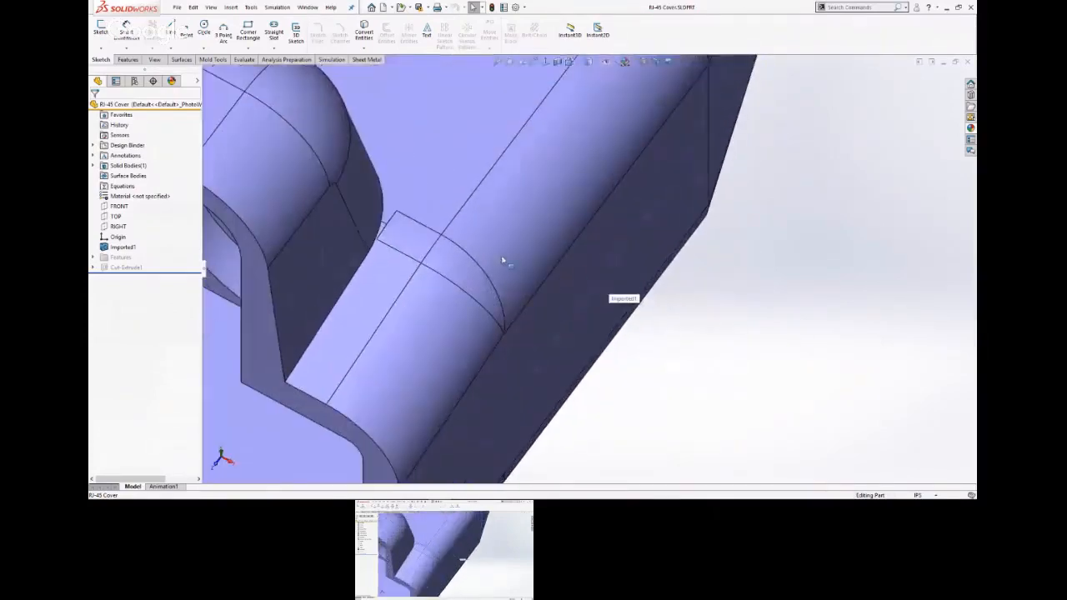
scroll(467, 260, "down", 4)
middle_click_drag(458, 260, 467, 265)
scroll(543, 267, "up", 8)
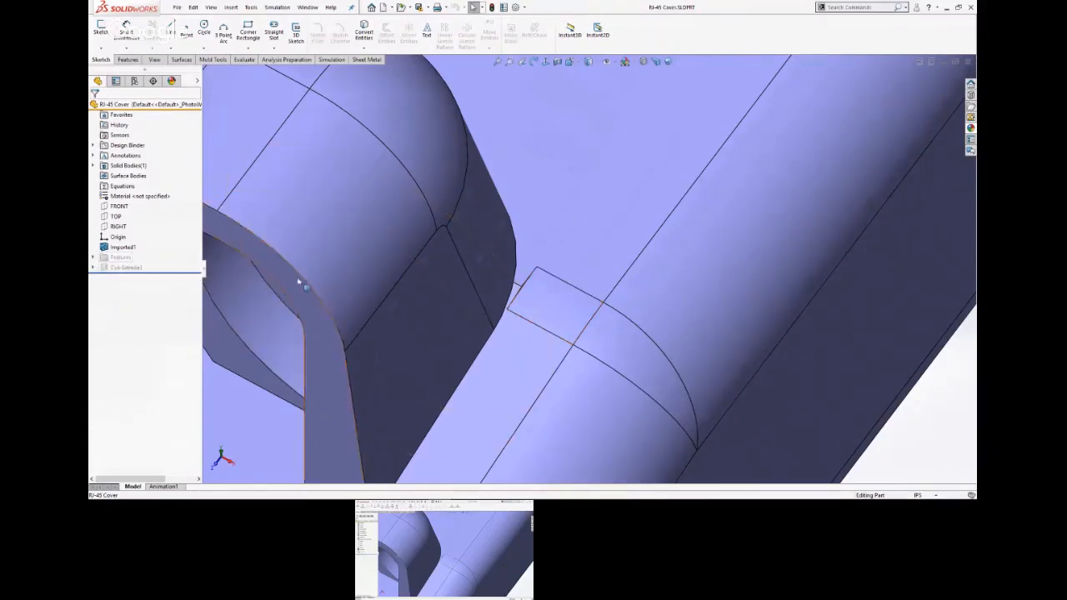
scroll(550, 304, "up", 5)
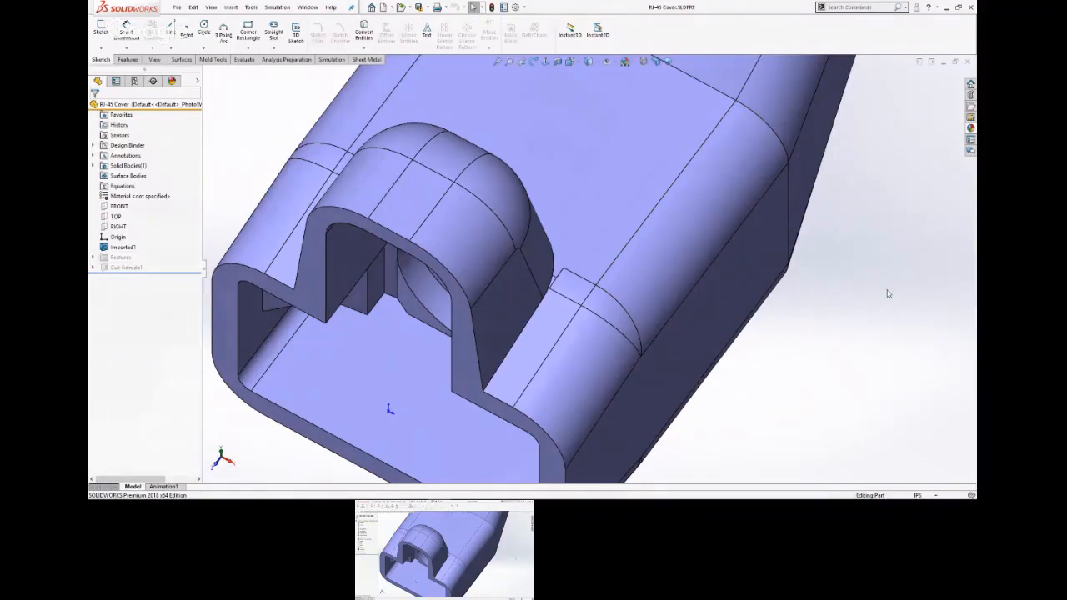
left_click(571, 285)
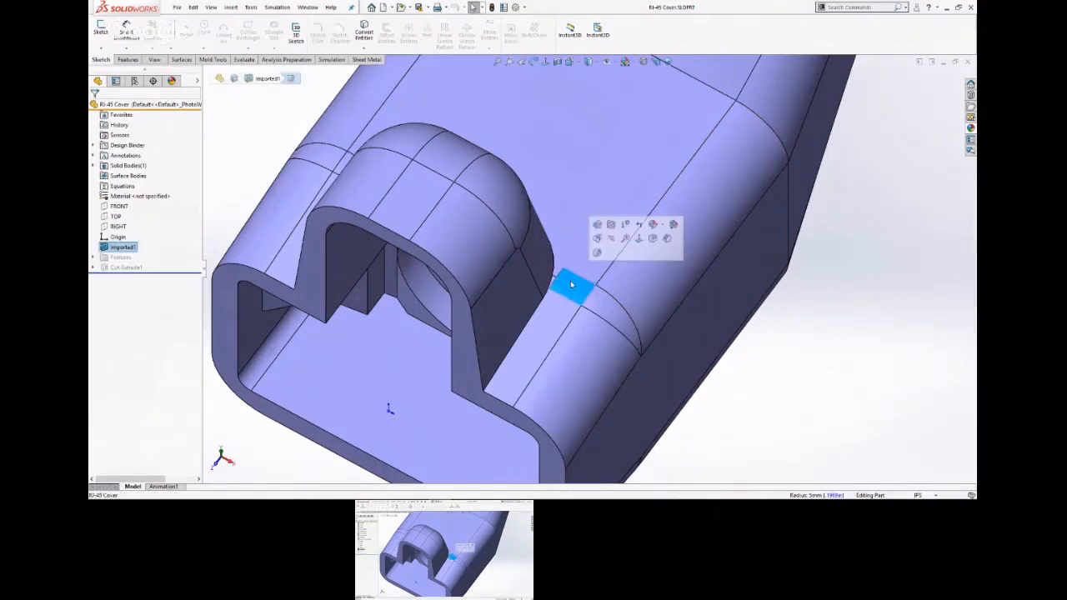
left_click(541, 264)
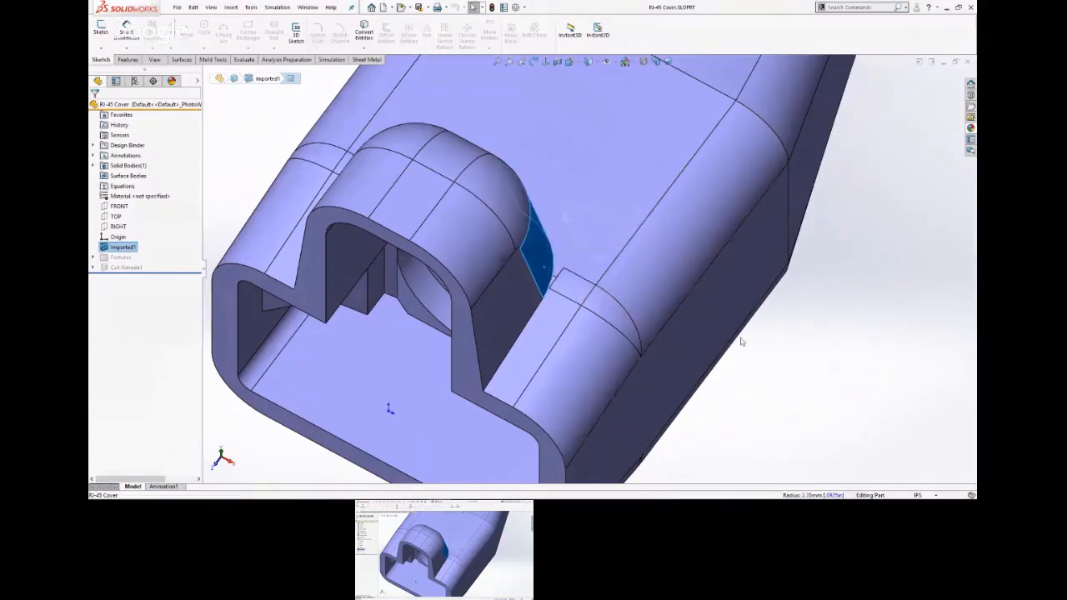
left_click(772, 353)
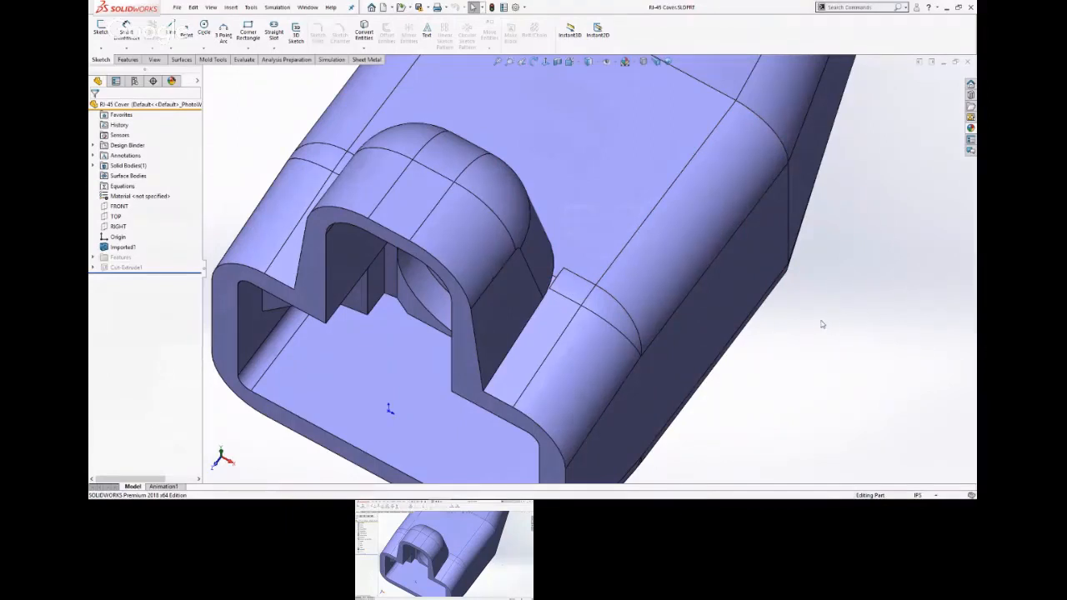
Start a sketch on the flat top face of the raised tab, viewed square to the sketch plane.
left_click(410, 205)
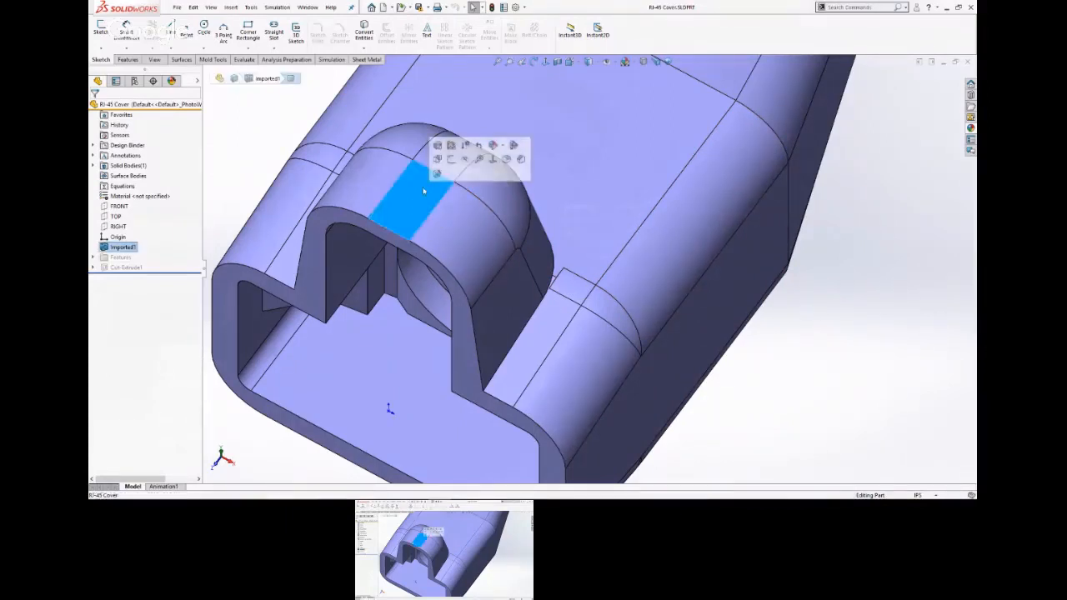
left_click(437, 172)
left_click(379, 177)
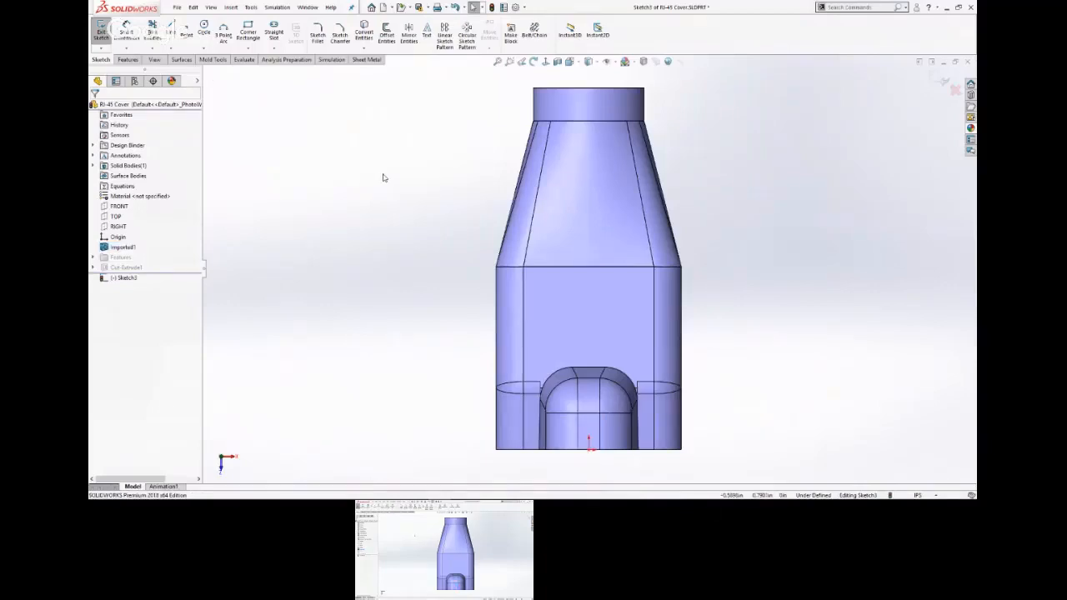
Sketch two horizontal lines from the upper and lower corners of the small patch face, extending across the raised tab's curved outline.
scroll(637, 367, "down", 8)
key("s")
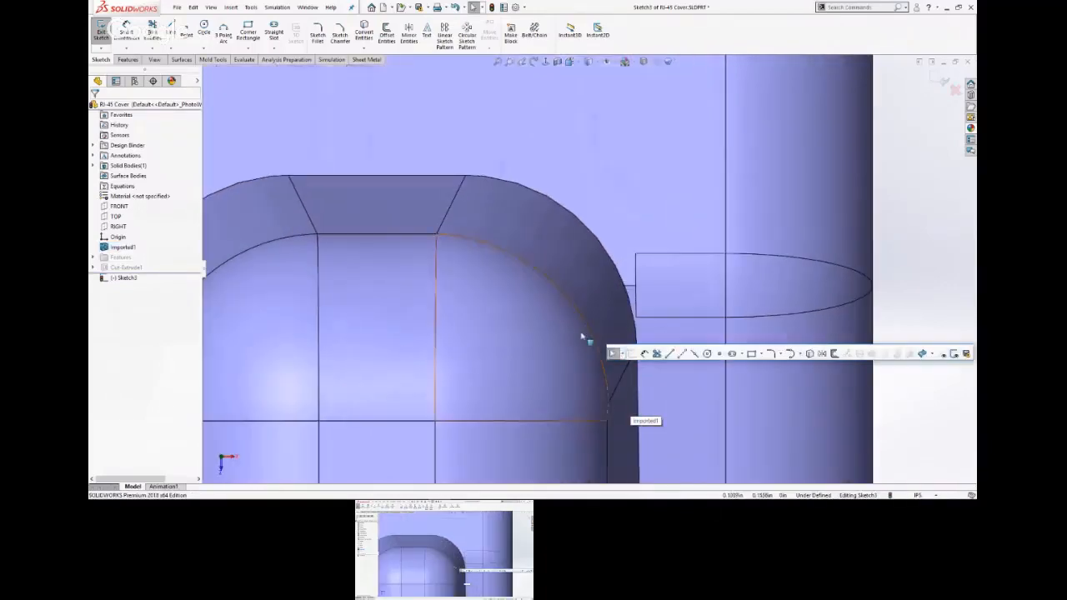
left_click(670, 353)
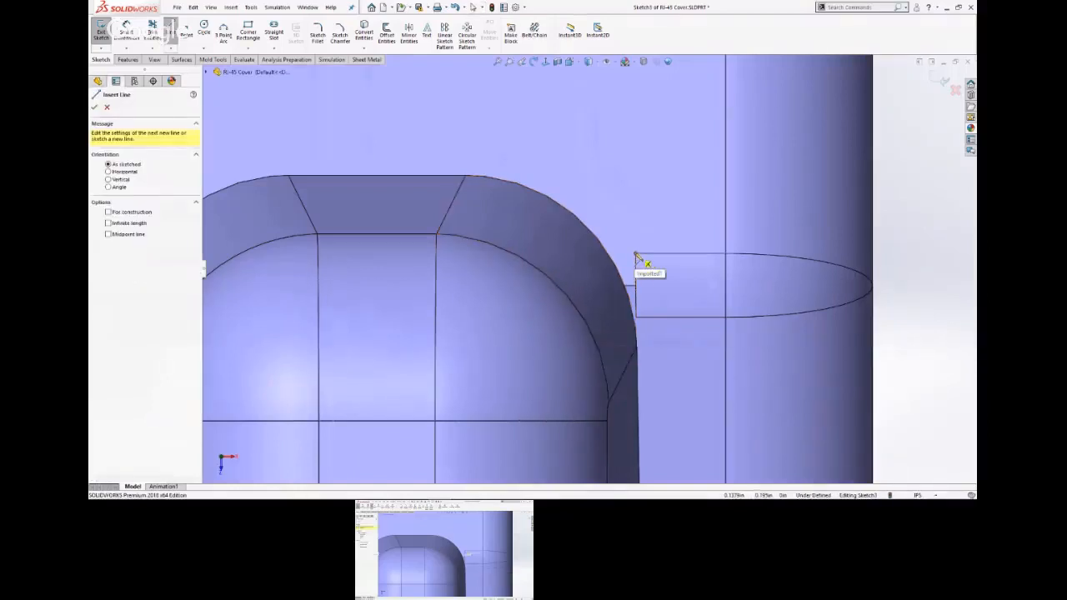
left_click(636, 256)
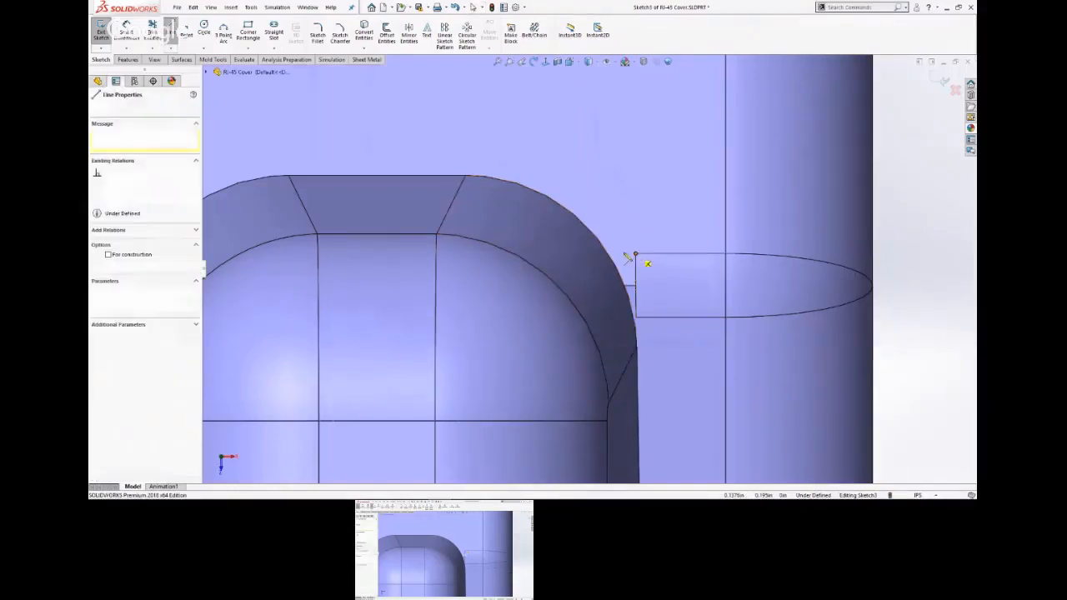
double_click(562, 253)
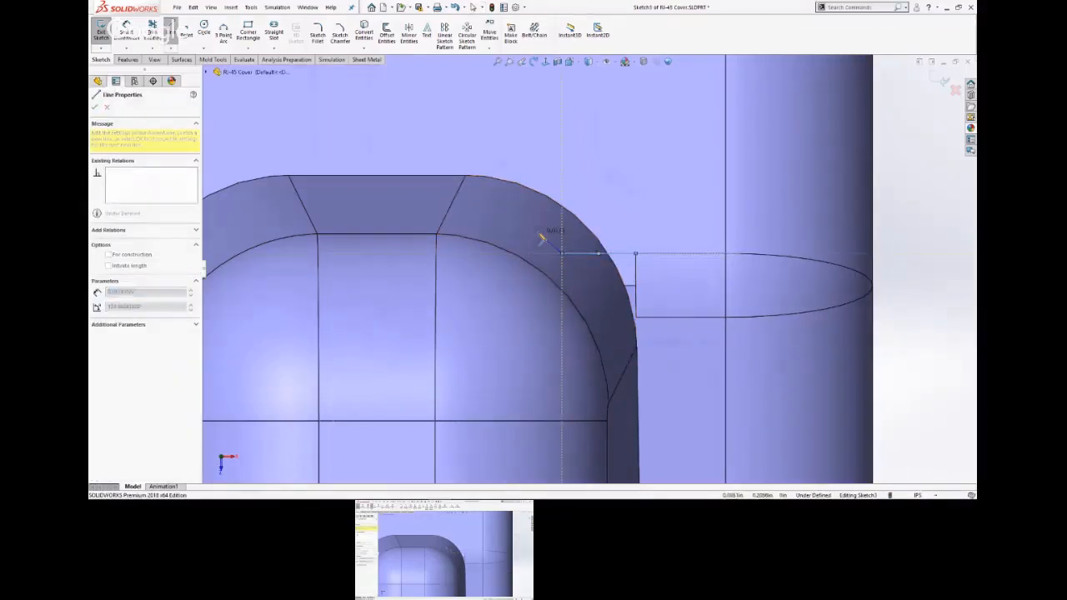
left_click(636, 318)
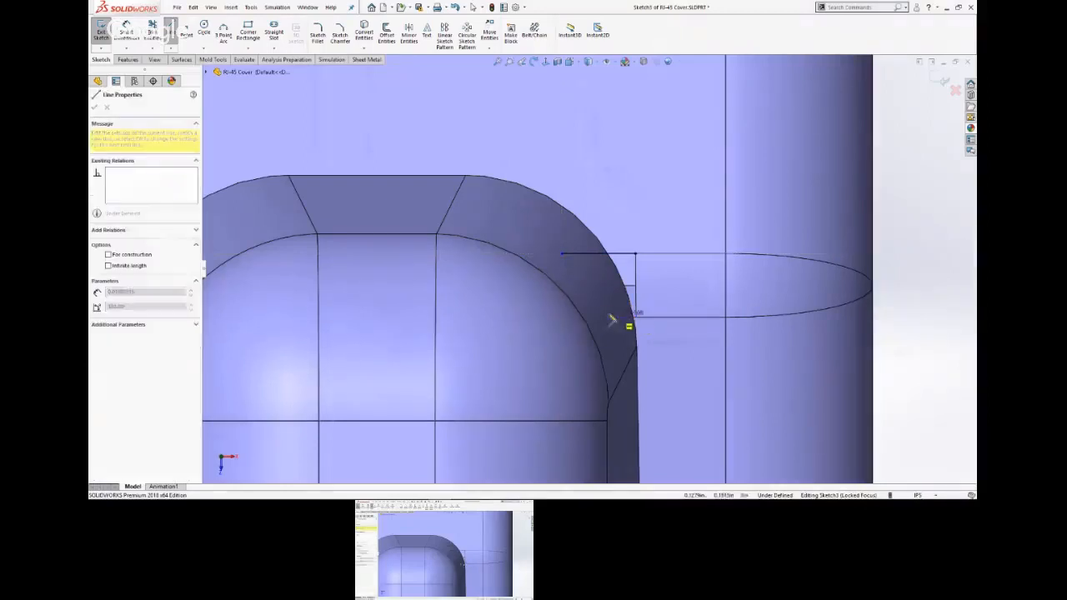
double_click(546, 317)
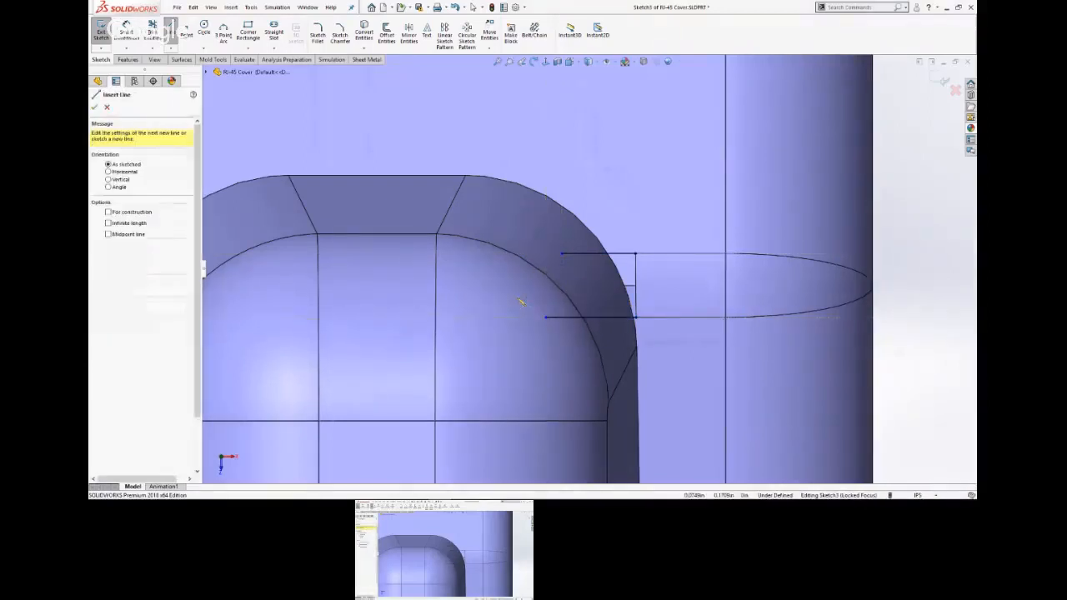
key("Escape")
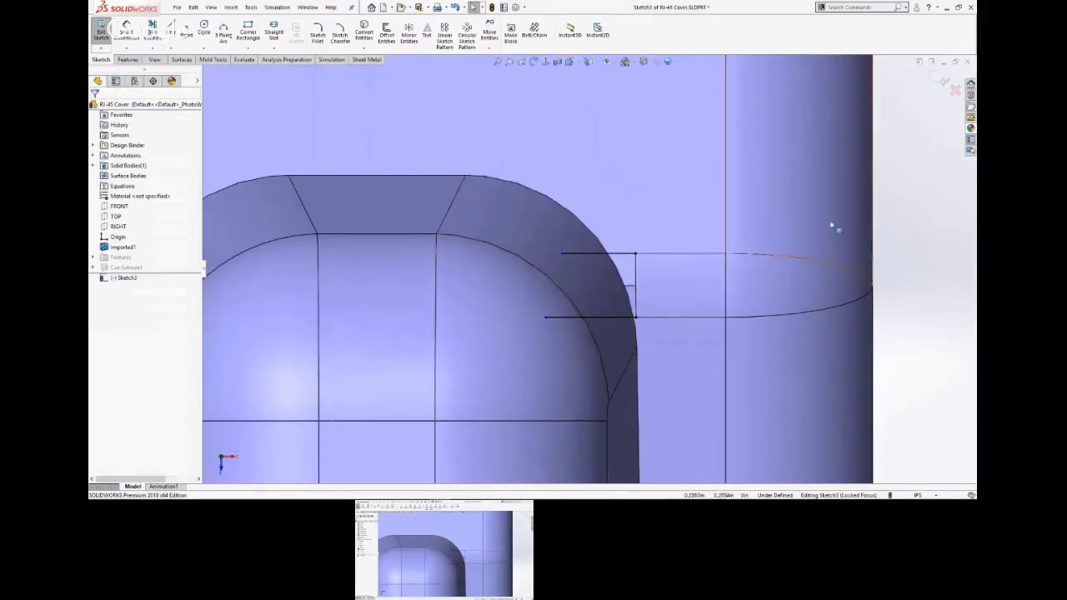
Search the commands for "split" and reveal where the Split Line command is located.
key("s")
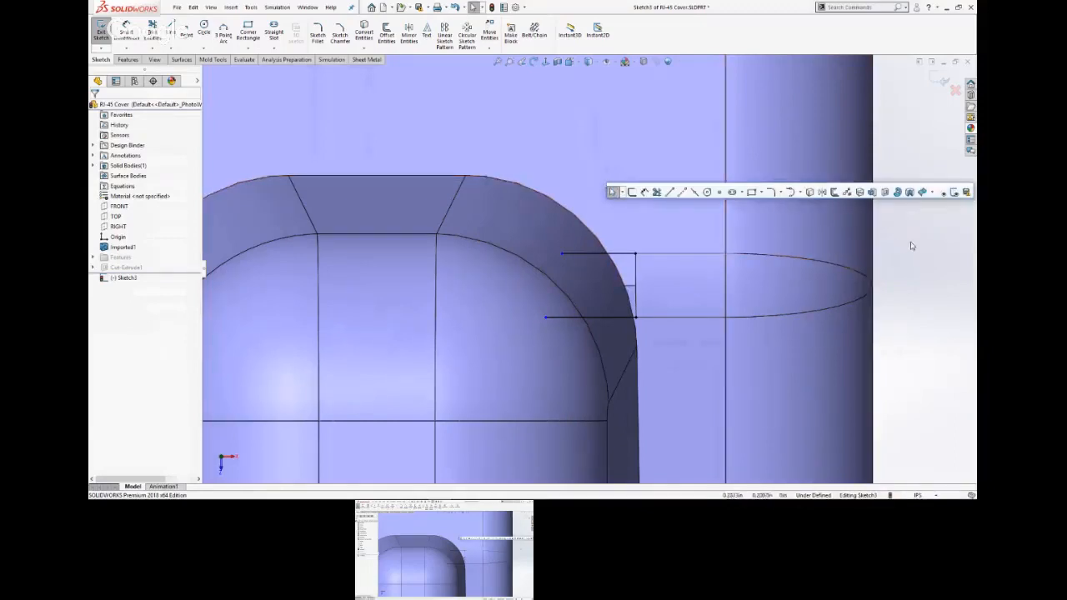
left_click(230, 7)
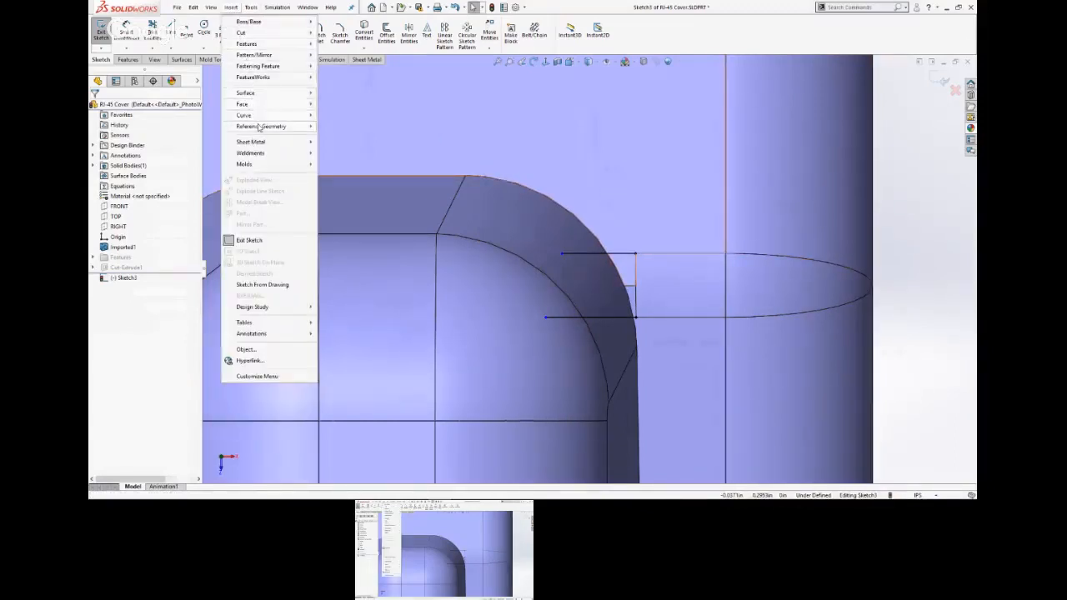
mouse_move(260, 127)
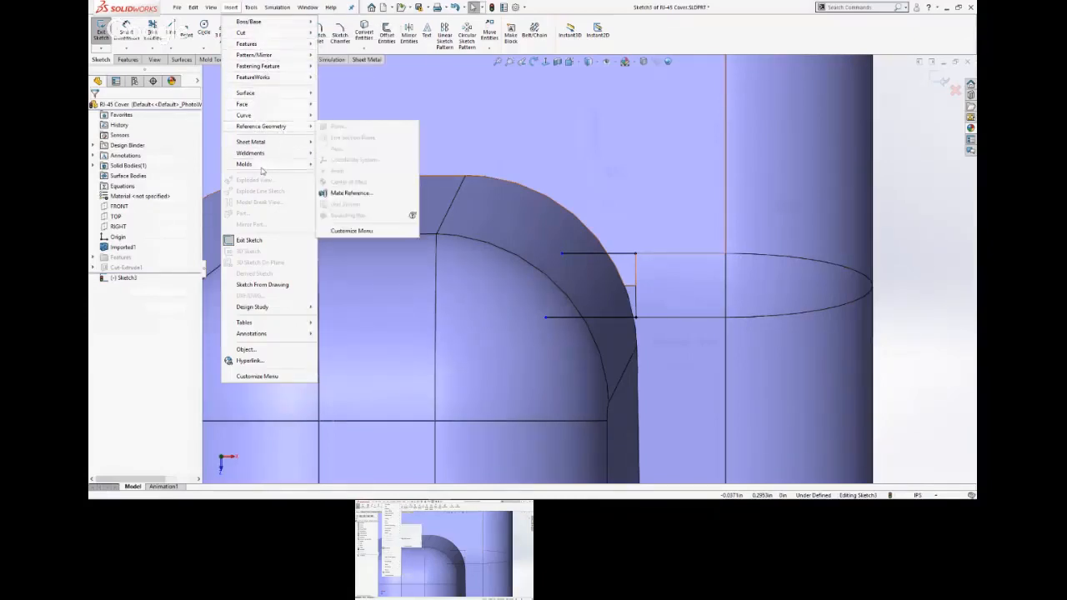
mouse_move(261, 169)
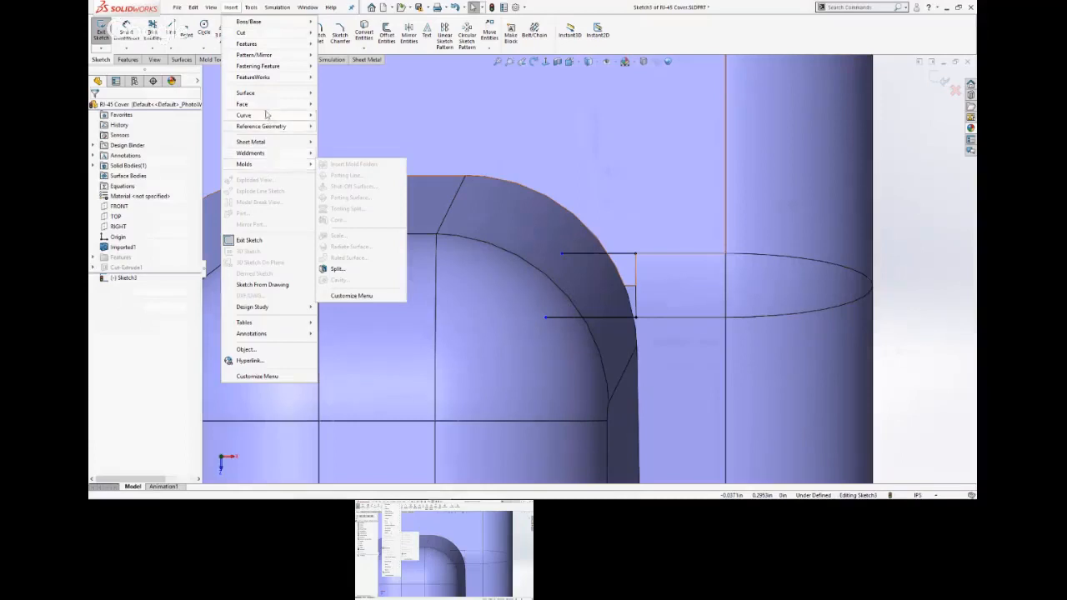
mouse_move(267, 98)
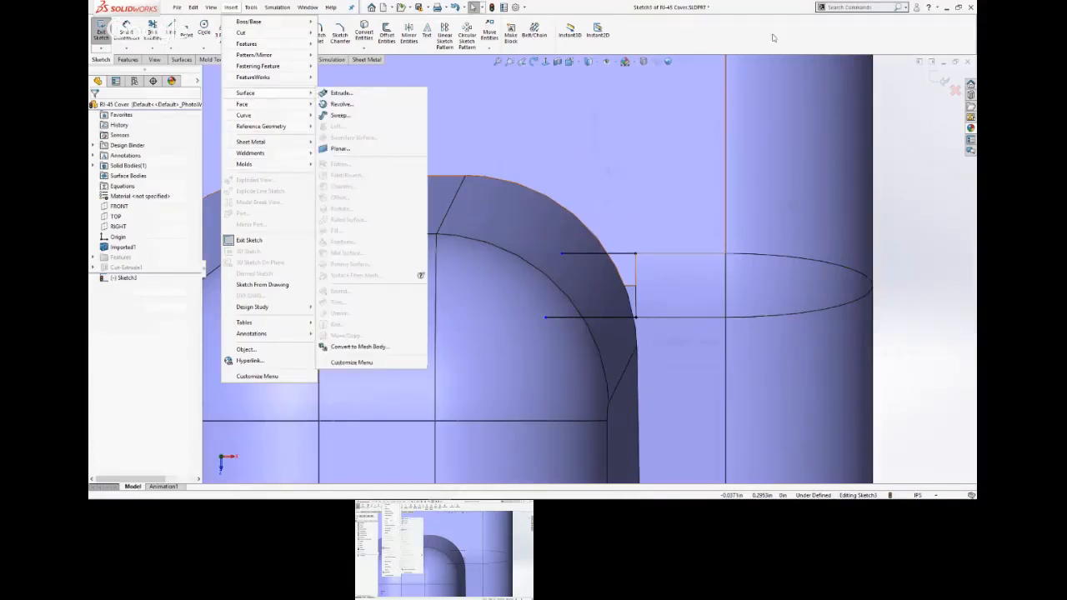
left_click(839, 8)
type("sp")
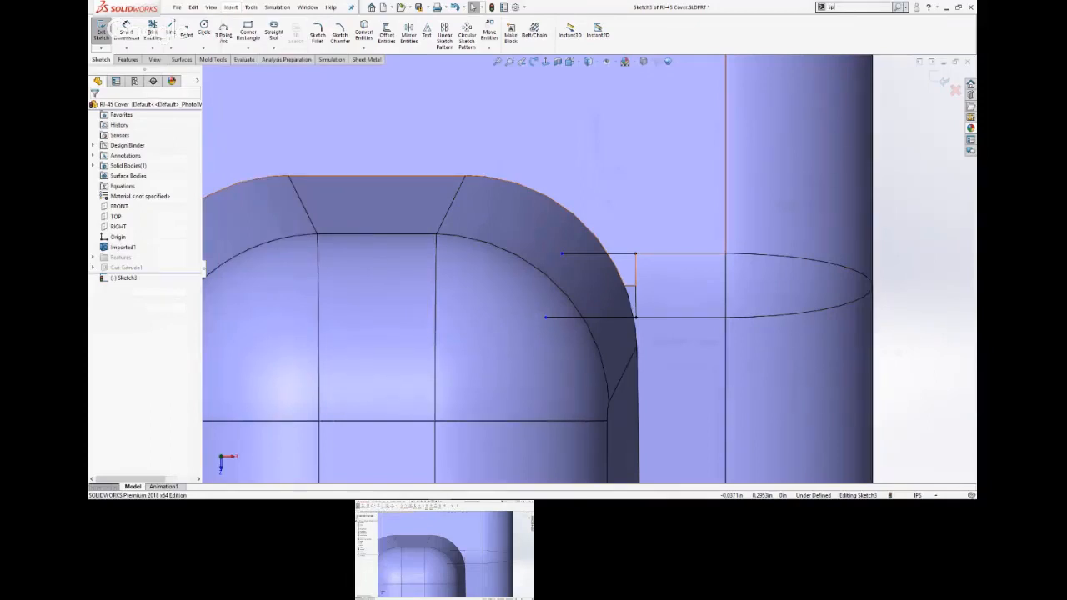
type("lit")
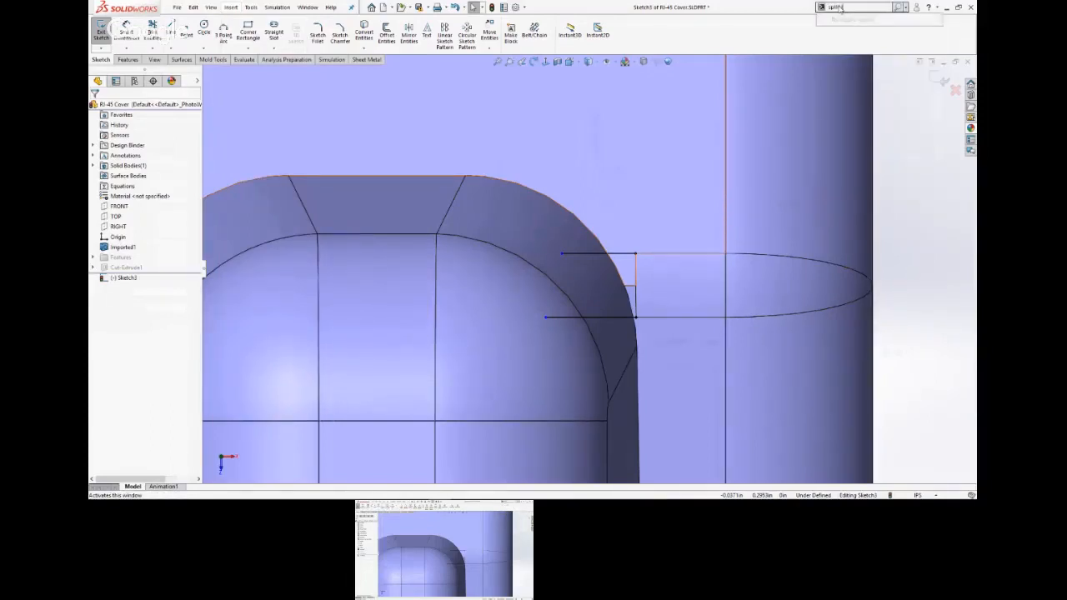
type(" line")
key("BackSpace")
key("BackSpace")
type("it")
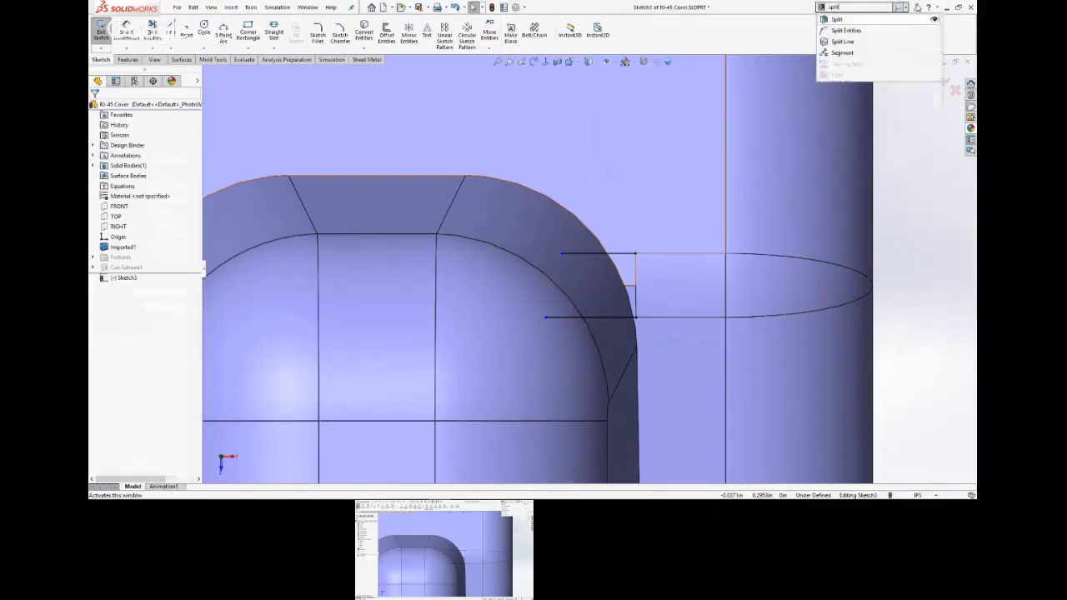
left_click(935, 43)
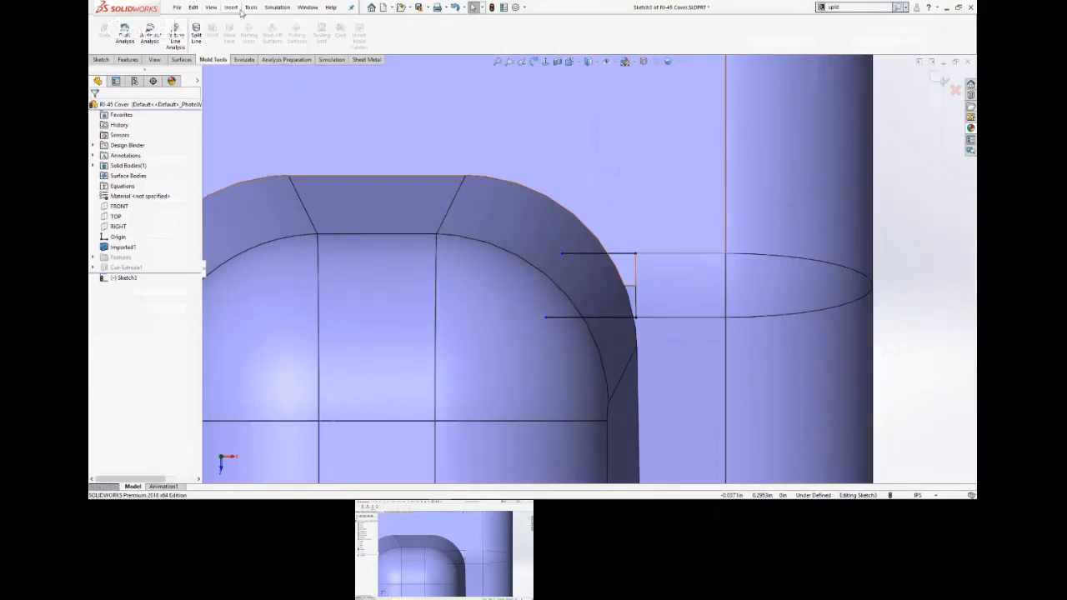
Create a projection split line from the current sketch on the flat upper faces above and below the small patch beside the raised tab.
left_click(199, 40)
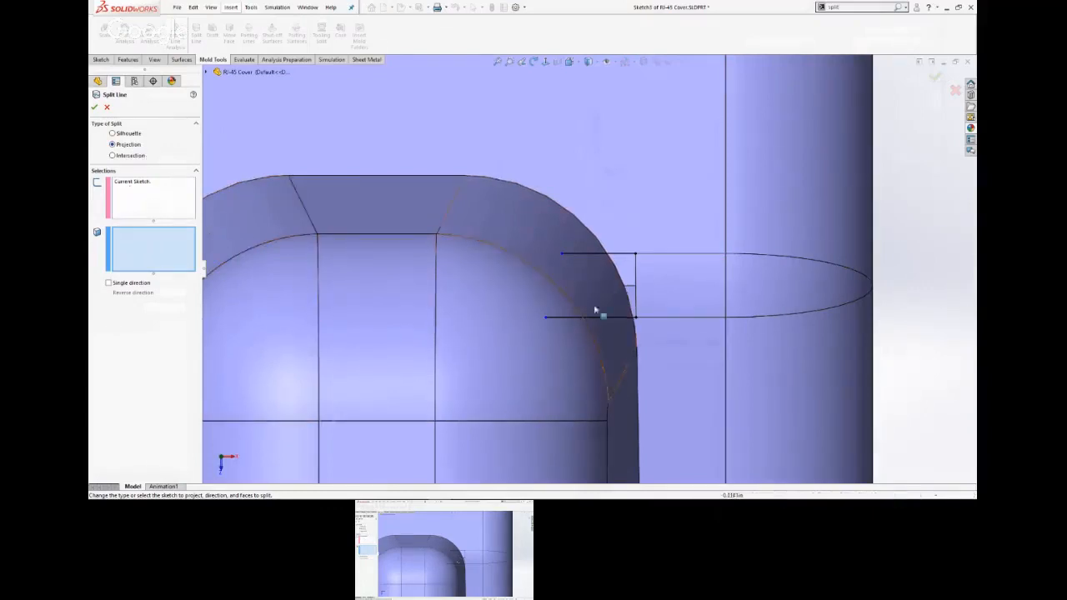
left_click(628, 232)
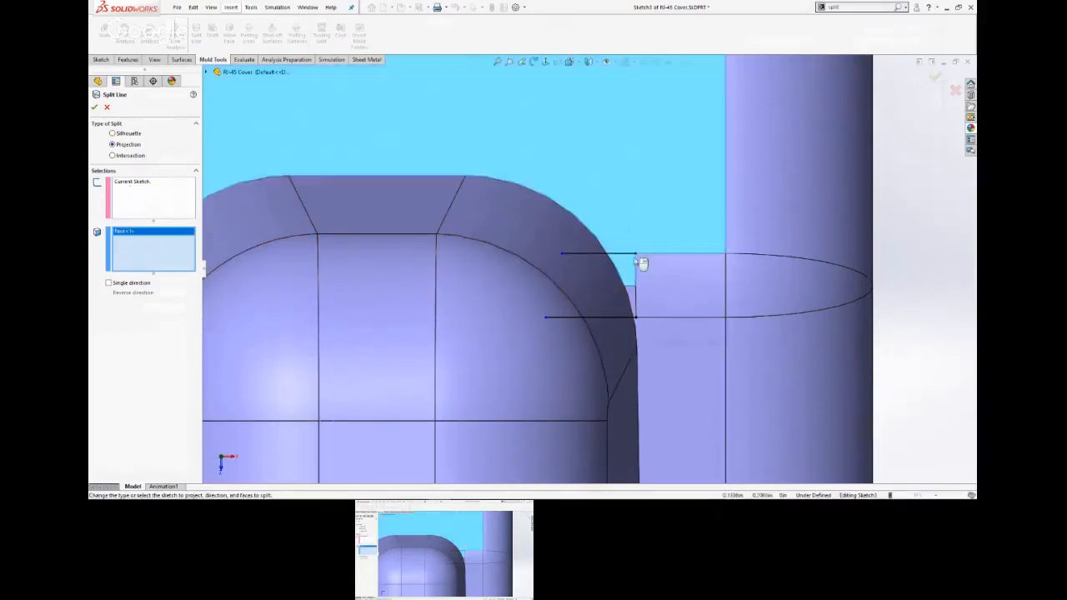
left_click(655, 349)
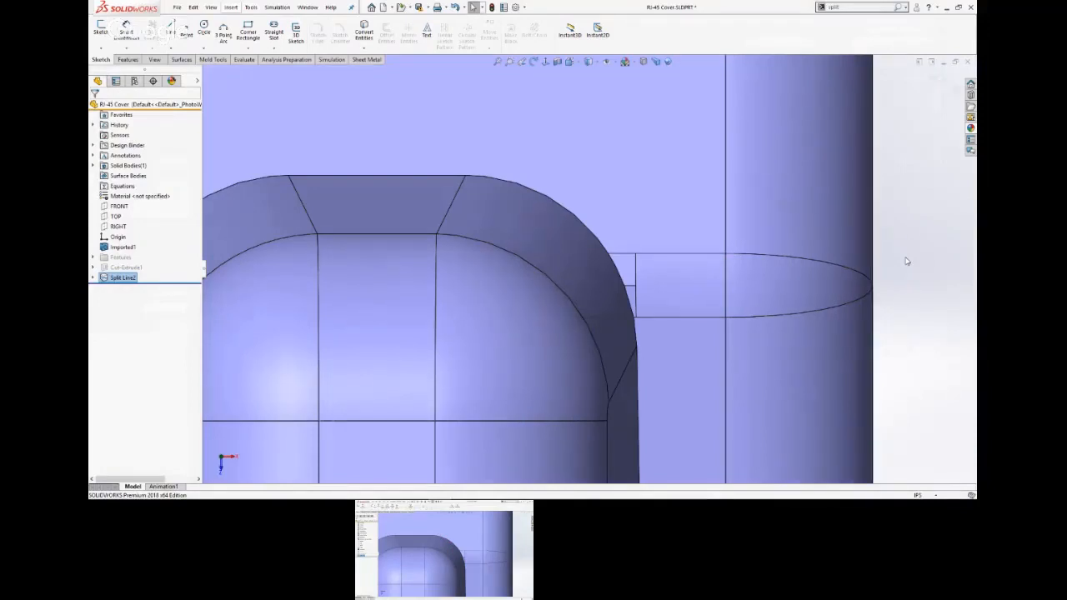
Remove the three small faces between the raised tab and the patch face with Delete Face, using the plain Delete option.
scroll(652, 357, "down", 6)
scroll(633, 315, "up", 5)
middle_click_drag(610, 281, 609, 219)
scroll(610, 225, "down", 4)
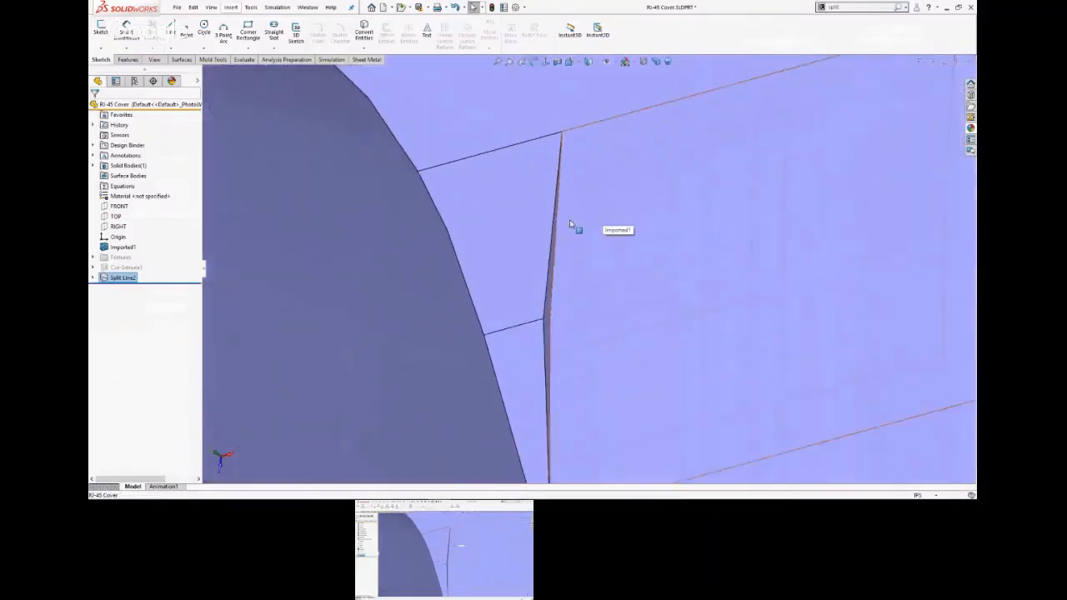
left_click(507, 267)
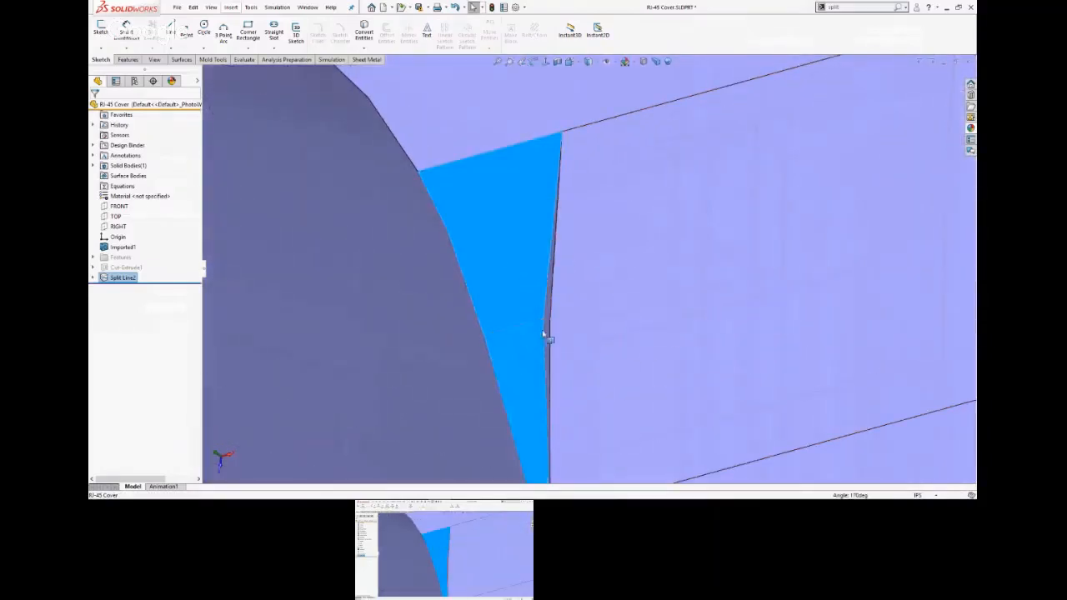
left_click(546, 333)
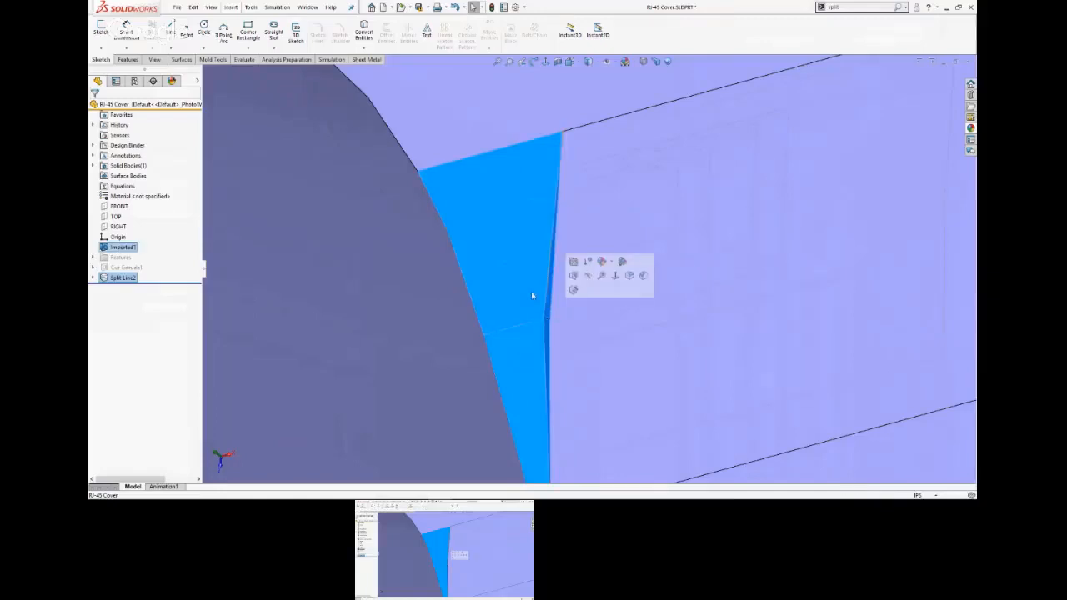
right_click(532, 295)
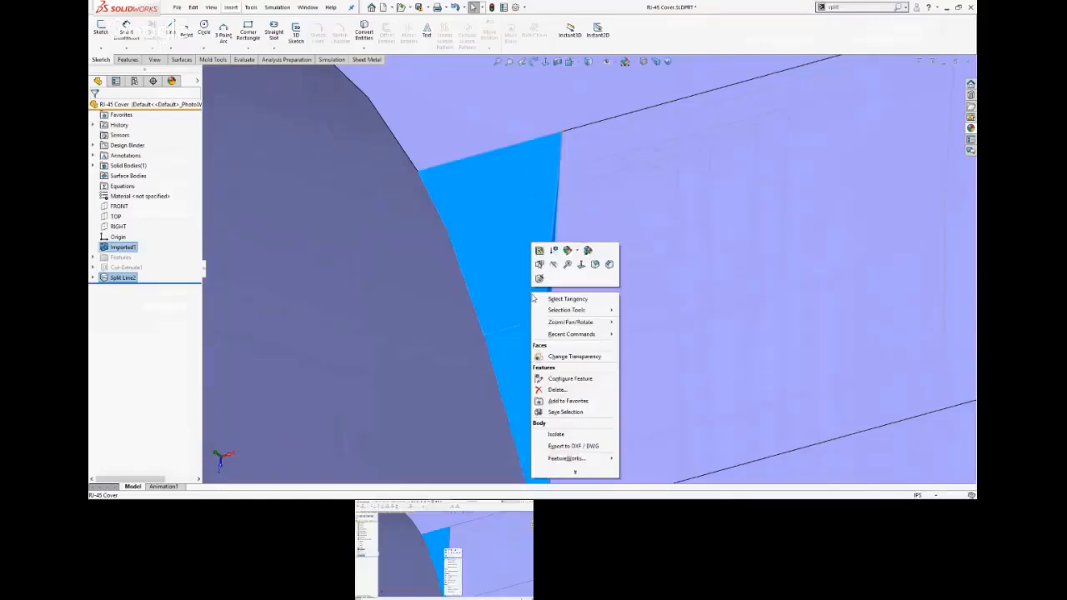
left_click(577, 474)
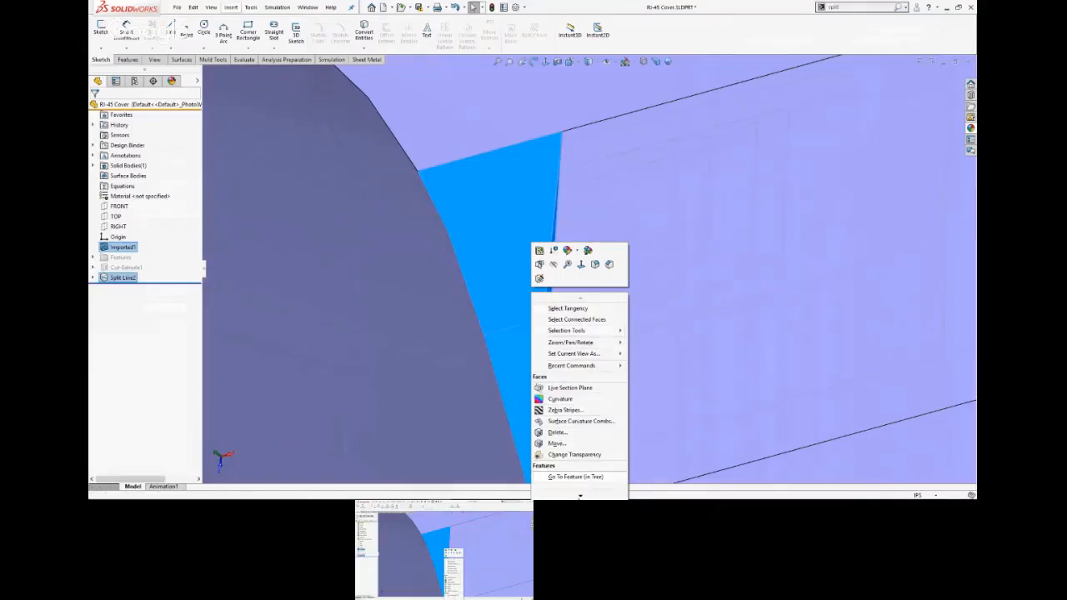
right_click(524, 159)
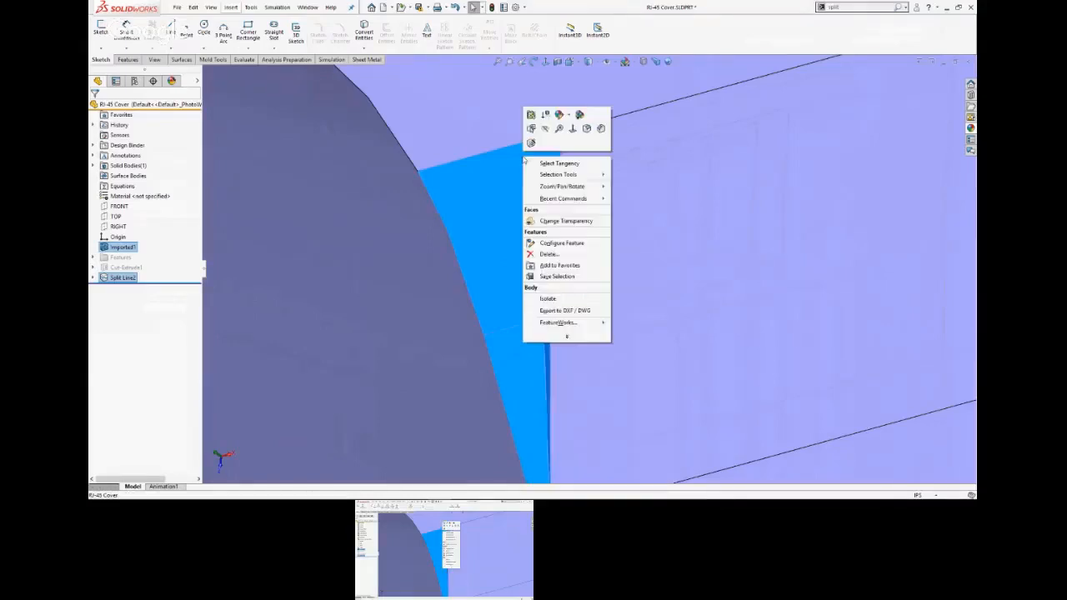
left_click(568, 336)
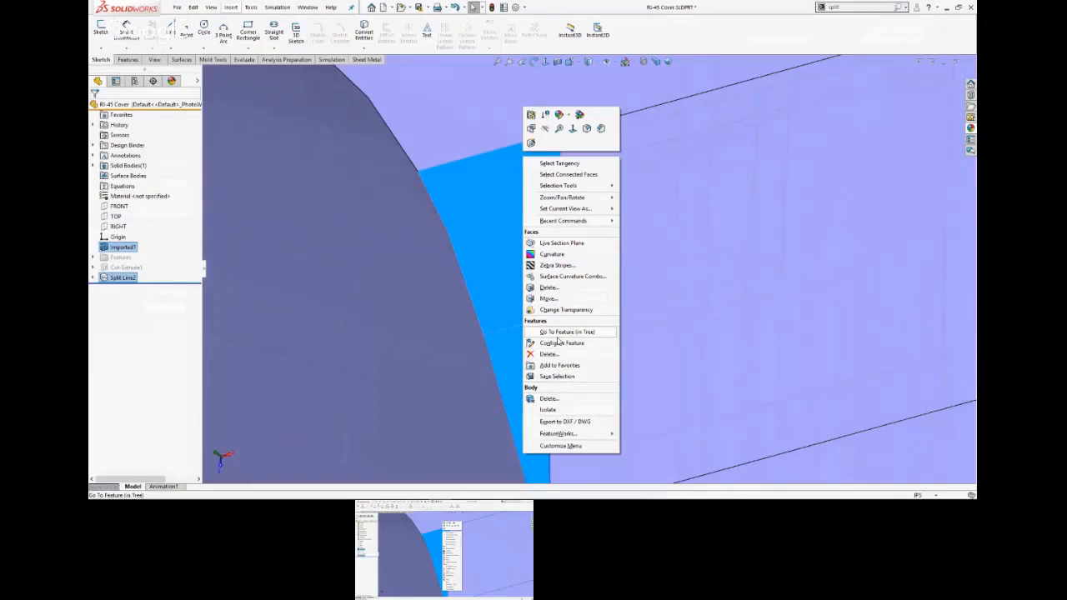
left_click(554, 289)
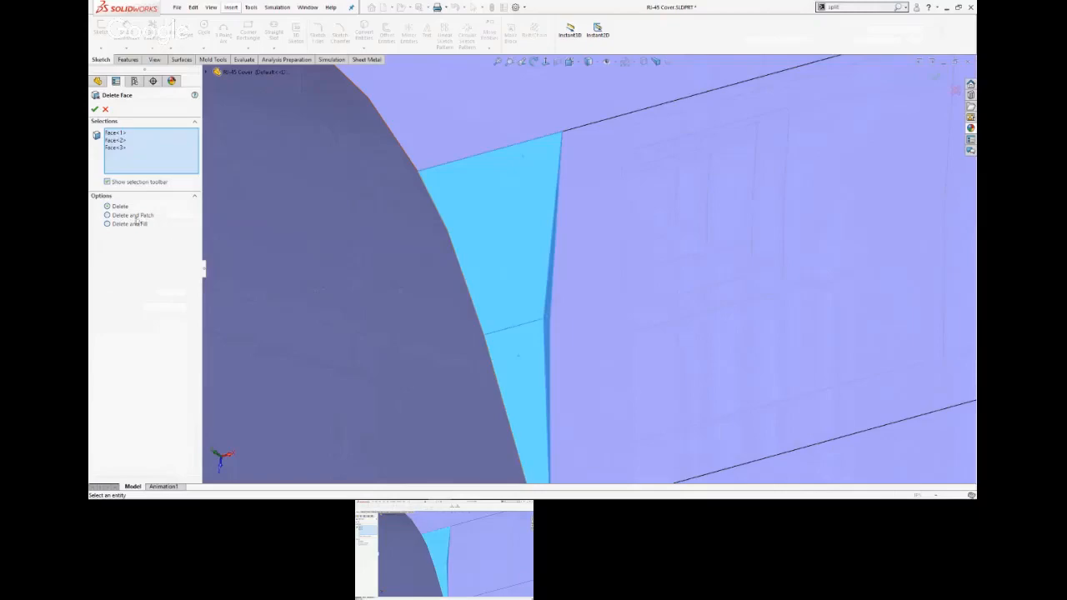
left_click(95, 109)
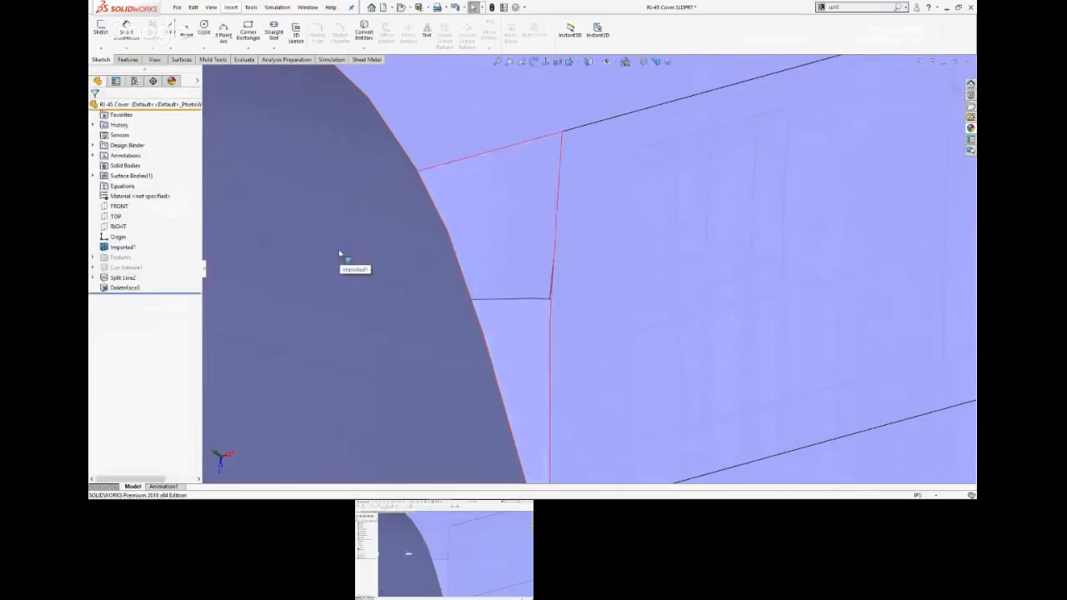
Examine the gap beside the raised tab and the inner curved face behind it from several angles.
scroll(339, 254, "up", 10)
middle_click_drag(654, 303, 615, 298)
scroll(621, 243, "down", 5)
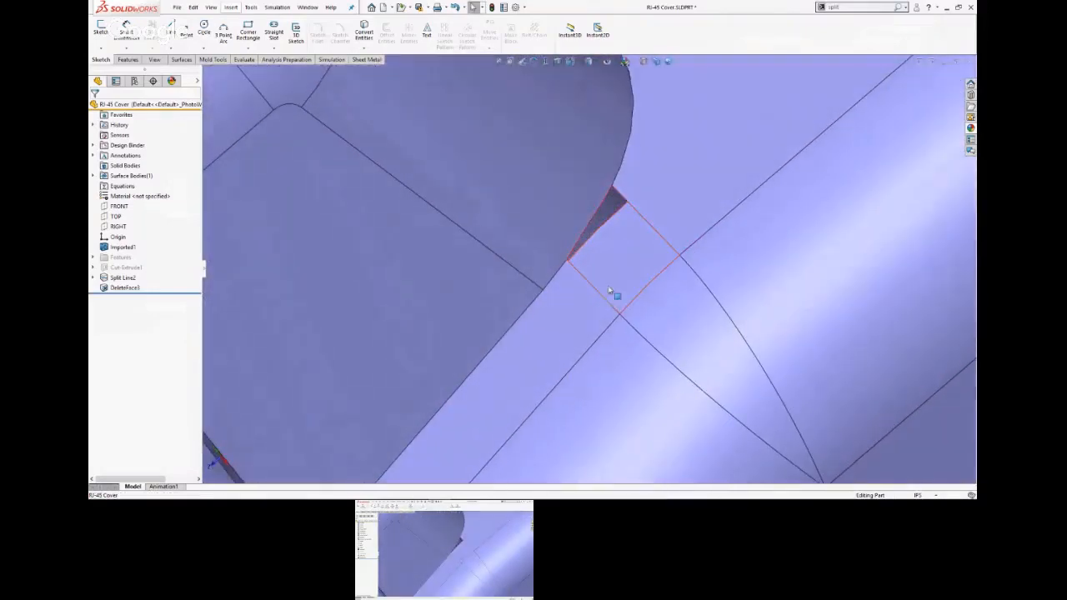
left_click(603, 215)
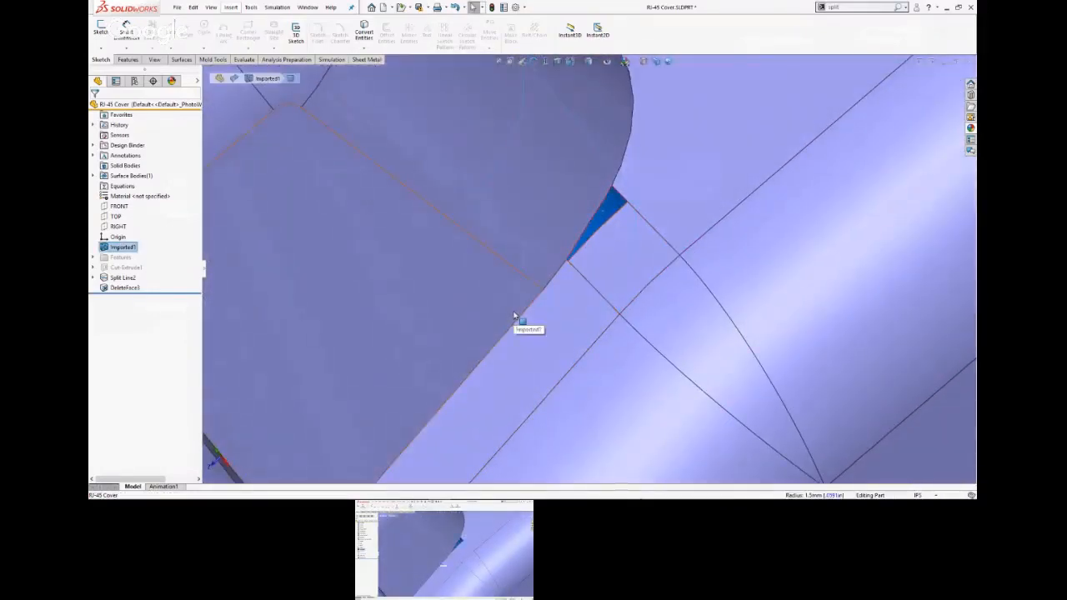
scroll(515, 315, "up", 5)
middle_click_drag(435, 300, 523, 194)
scroll(541, 184, "down", 1)
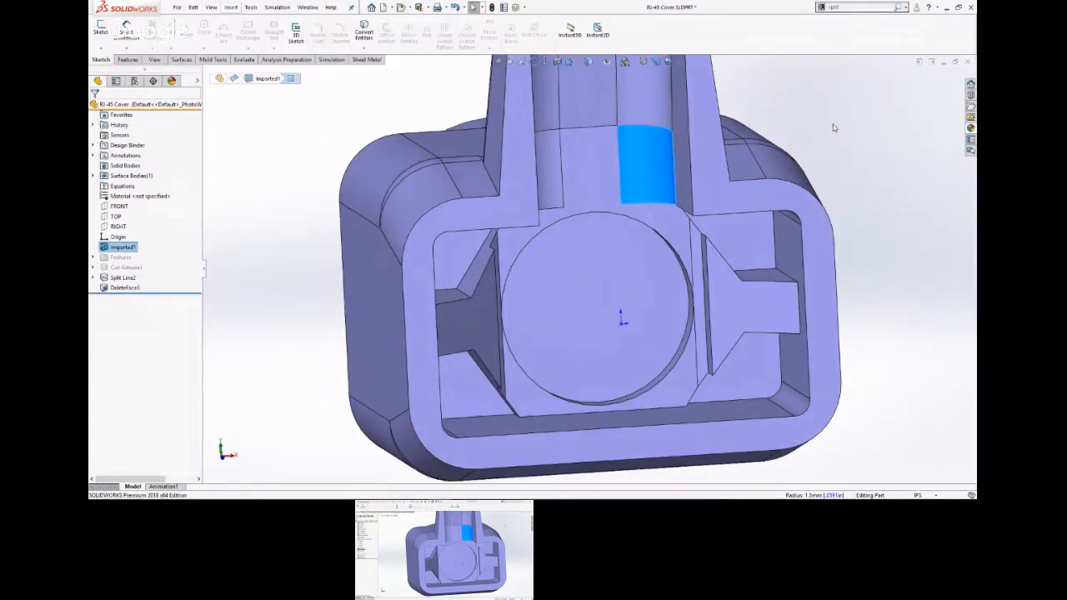
left_click(777, 109)
middle_click_drag(844, 151, 736, 259)
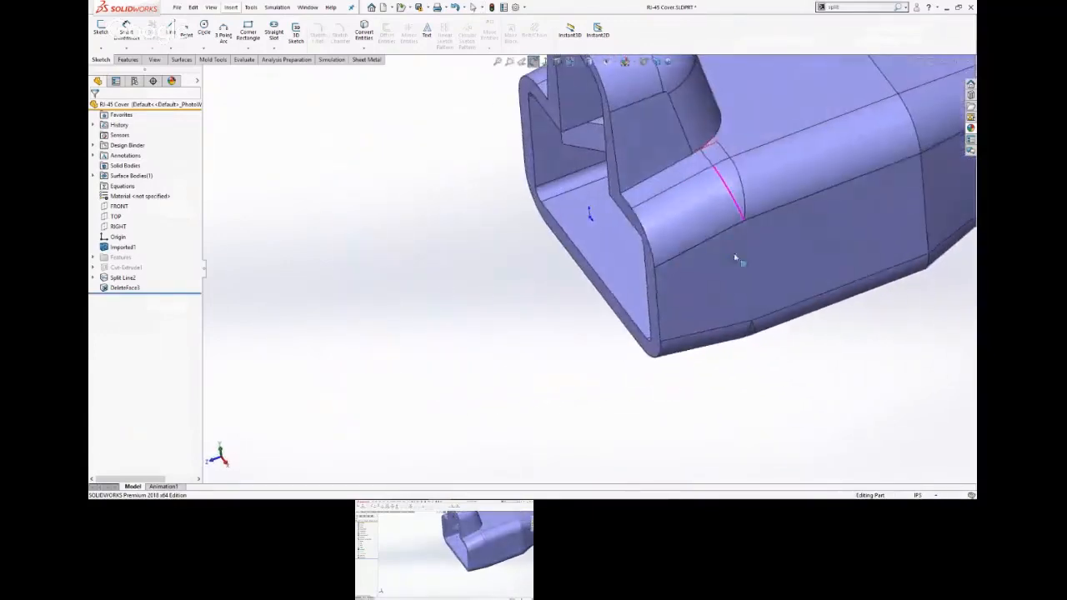
scroll(669, 207, "down", 5)
scroll(688, 207, "down", 4)
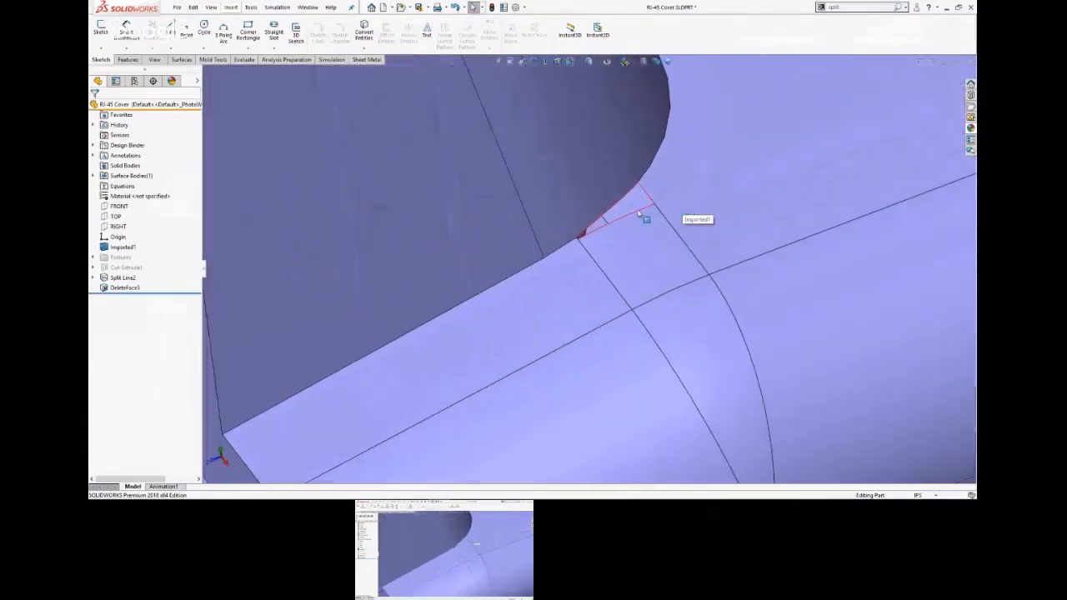
scroll(641, 208, "up", 6)
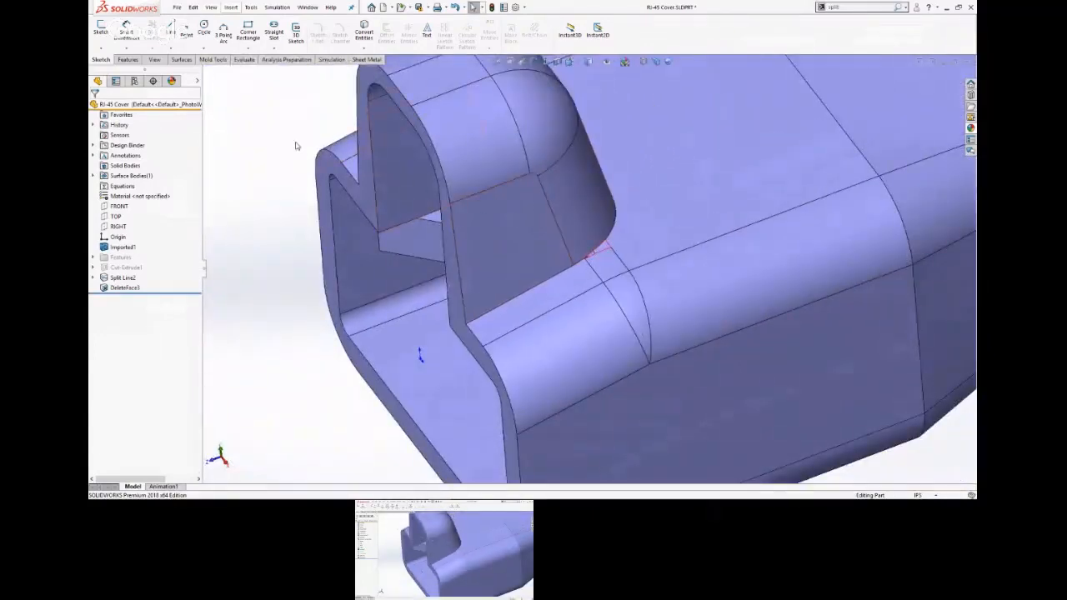
Examine the gap below the raised tab's curved corner face, viewing it square to the cover's outer side face and from an angle.
left_click(734, 383)
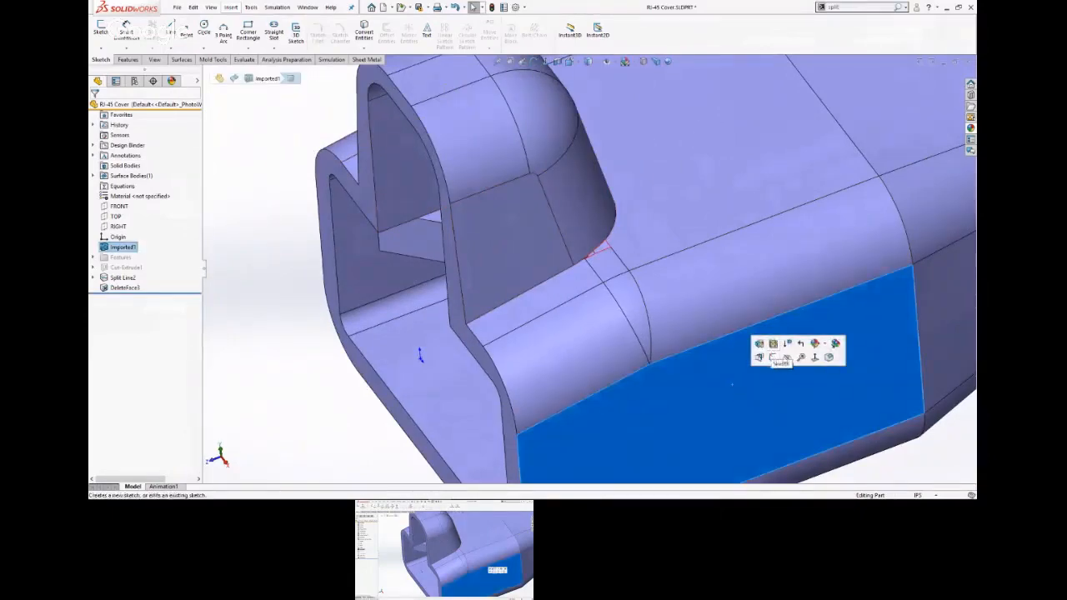
left_click(775, 357)
key("Escape")
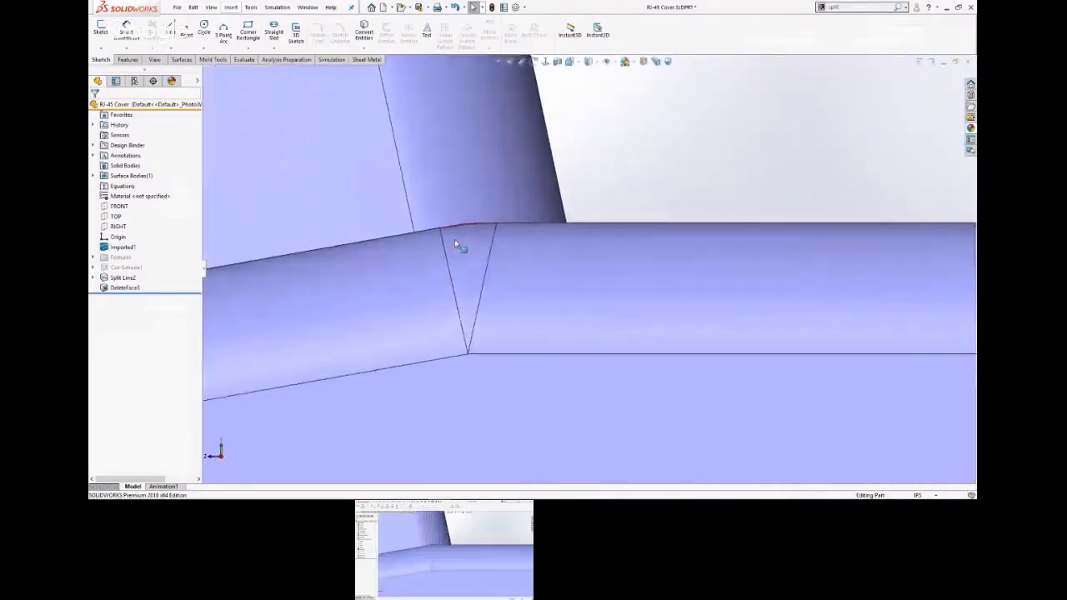
scroll(442, 221, "down", 7)
left_click(562, 205)
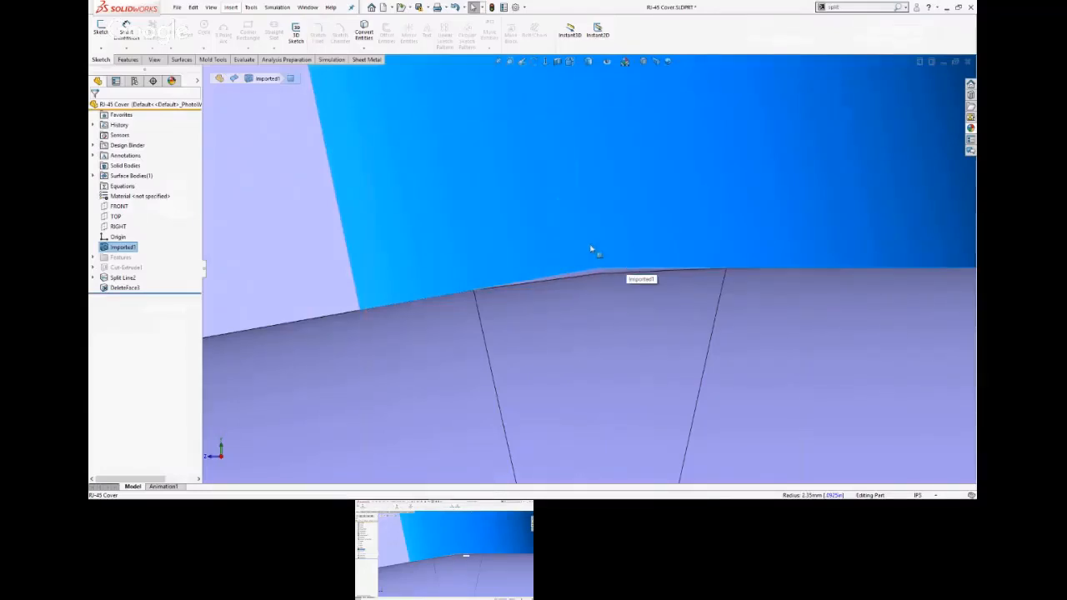
scroll(600, 241, "up", 6)
middle_click_drag(717, 166, 734, 251)
scroll(718, 251, "up", 3)
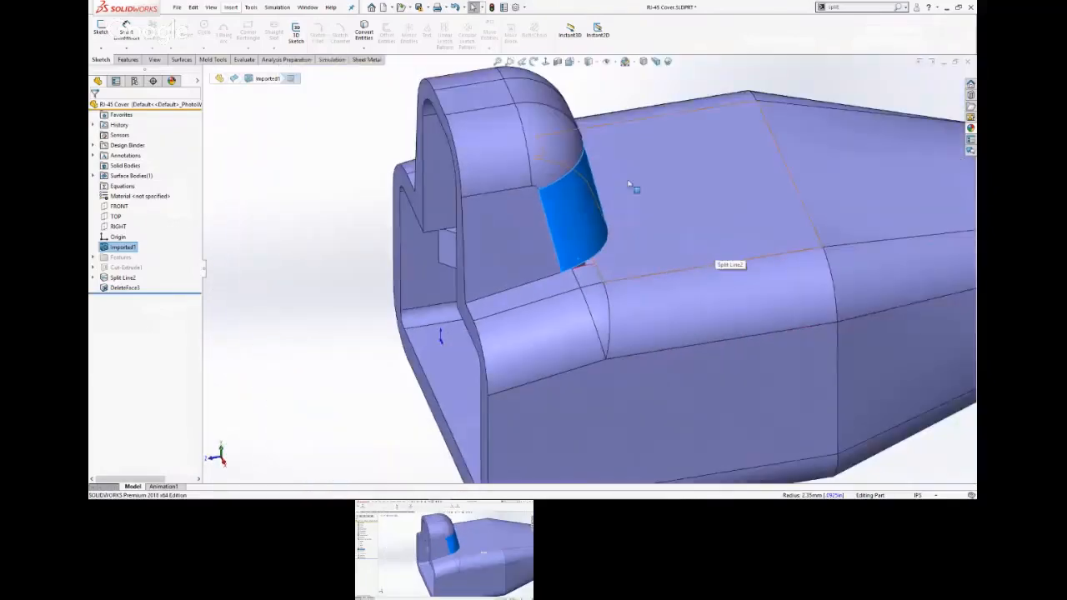
Copy the tab's curved corner face and the small flat patch below it with Offset Surface at a distance of 0 in.
left_click(572, 243)
left_click(589, 276, "ctrl")
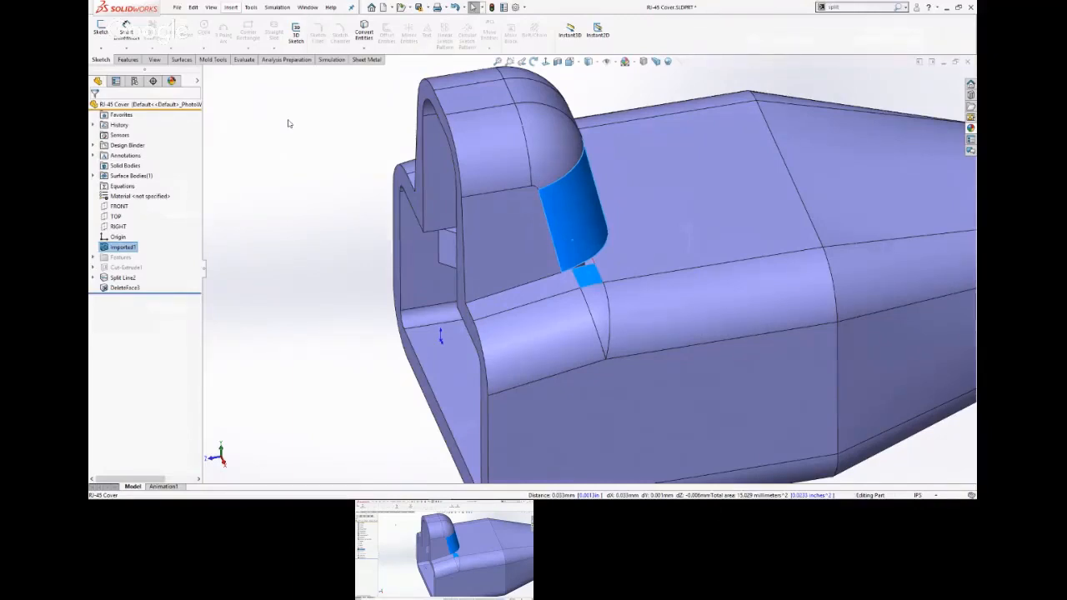
left_click(182, 61)
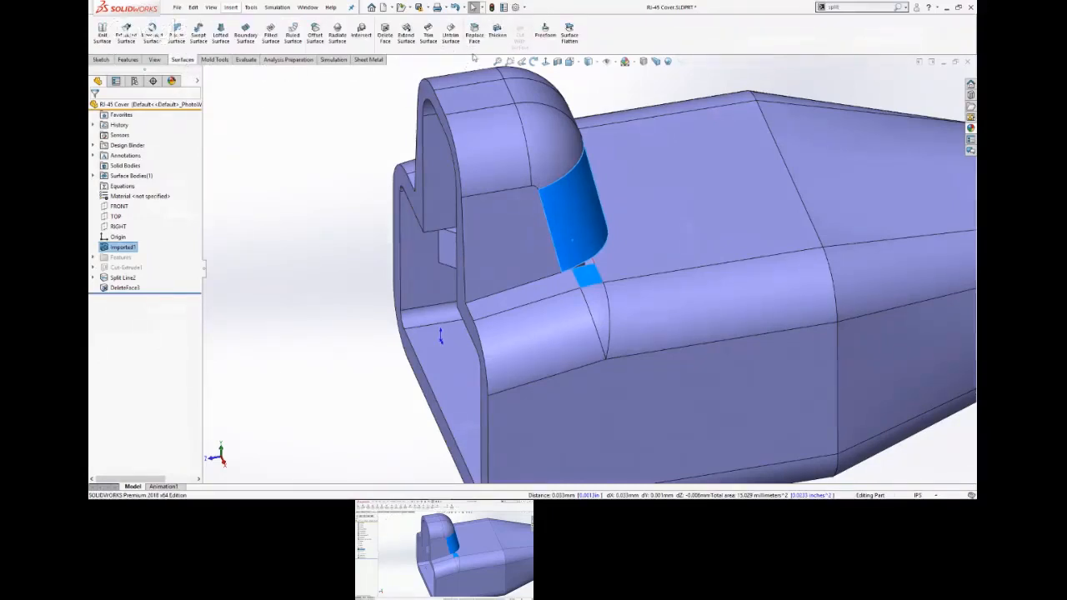
left_click(315, 35)
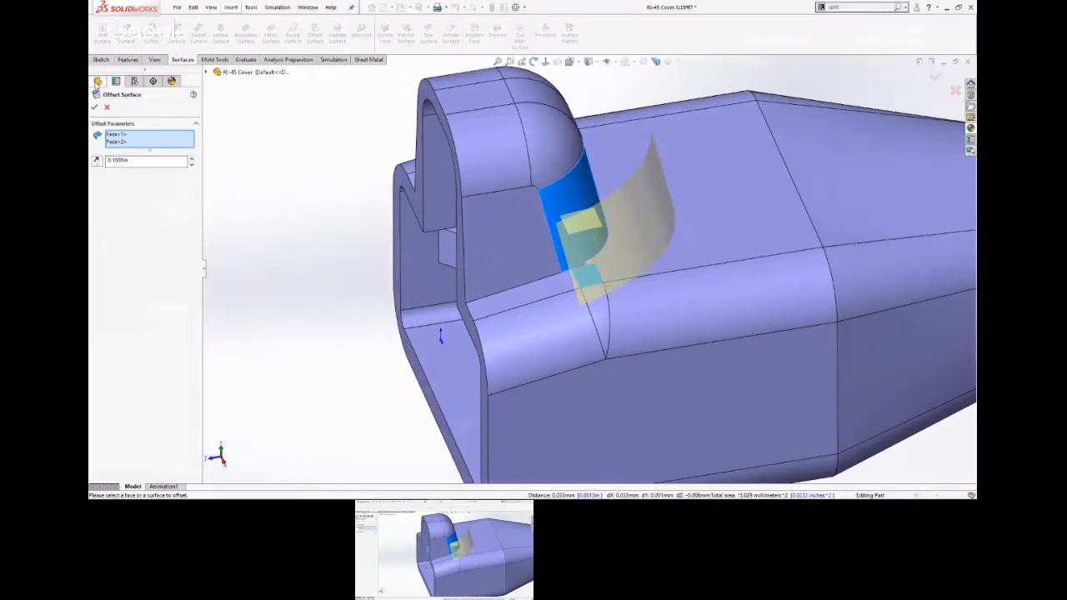
left_click(132, 161)
type("0")
key("Return")
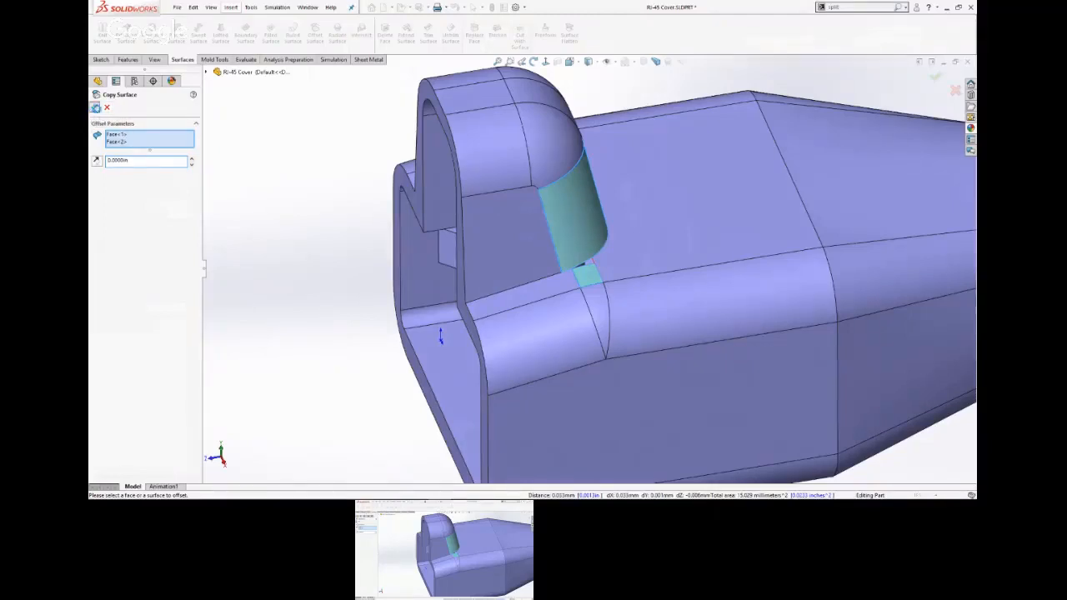
left_click(96, 108)
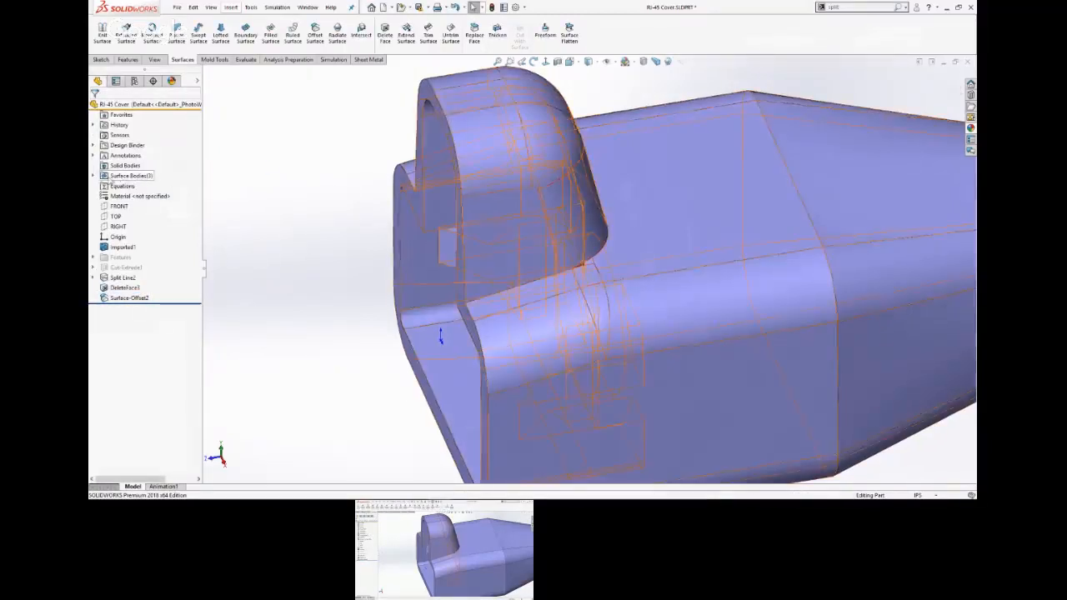
Hide the main DeleteFace3 surface body so that only the two copied surfaces are displayed.
left_click(93, 176)
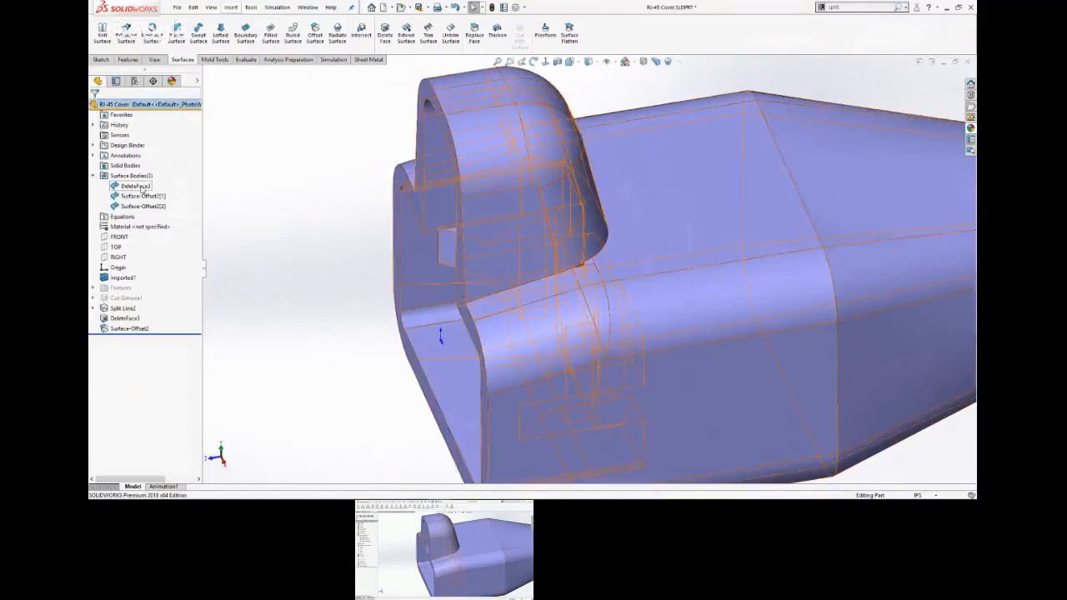
left_click(136, 186)
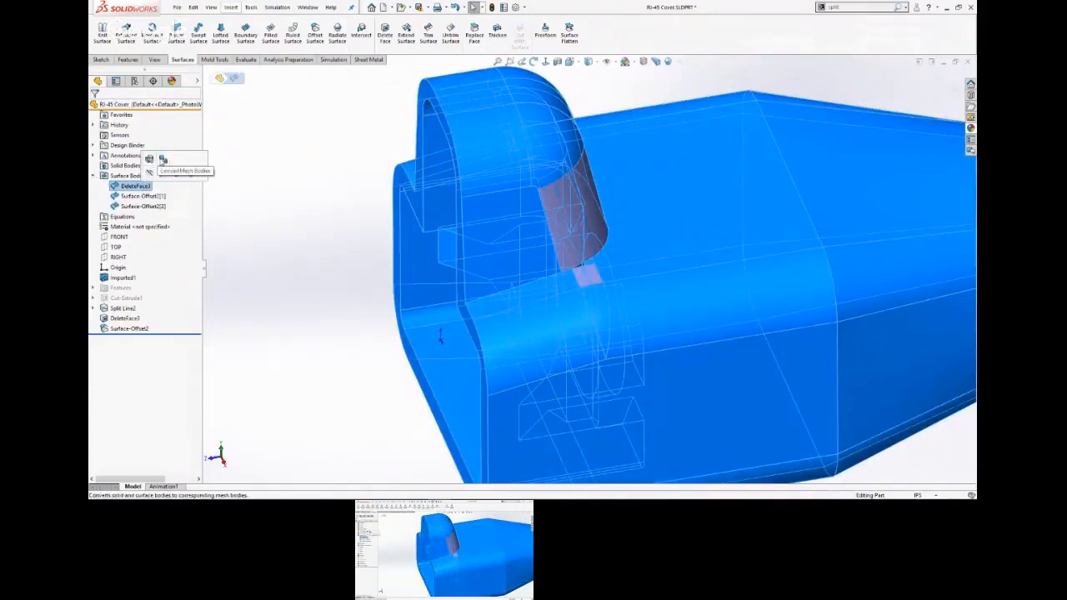
left_click(150, 174)
Extend the small patch 0.1 in from its edge nearest the curved surface, using the Distance end condition and Same surface extension.
middle_click_drag(370, 353, 384, 282)
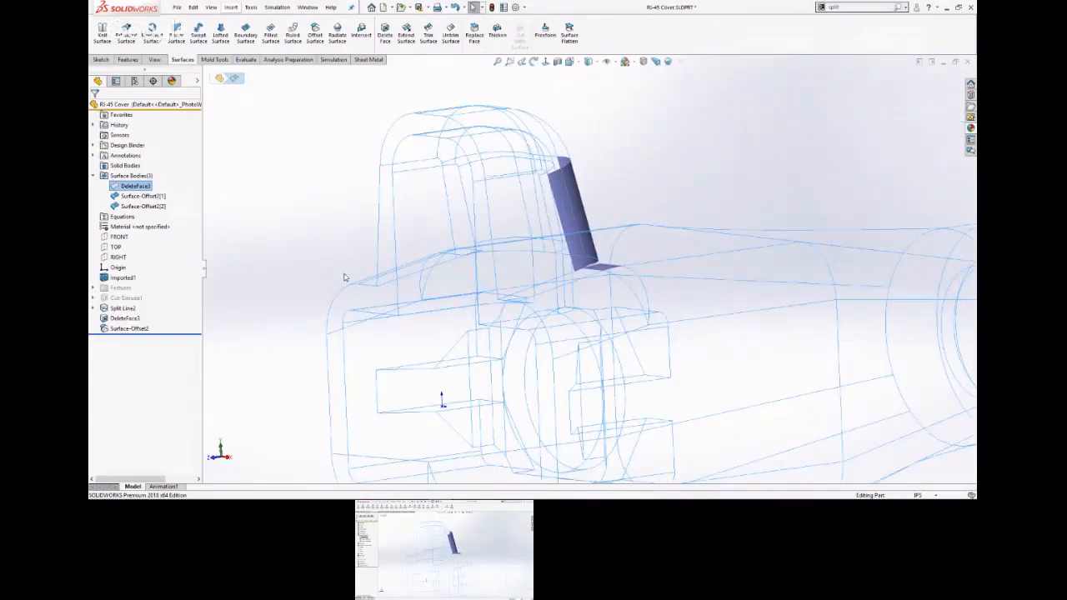
scroll(639, 269, "down", 5)
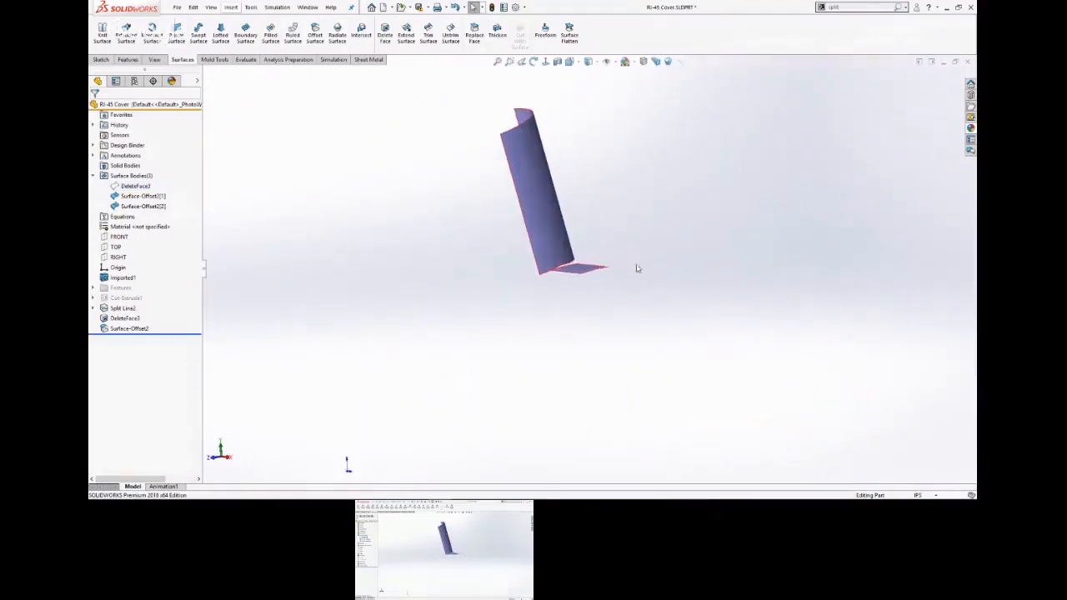
middle_click_drag(630, 251, 622, 334)
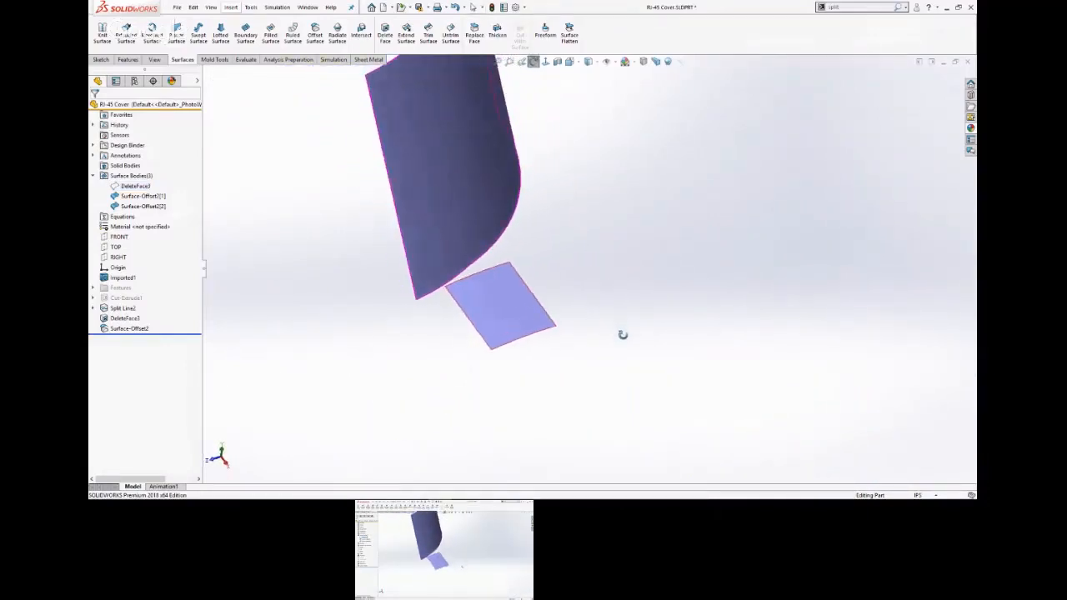
left_click(405, 35)
left_click(499, 275)
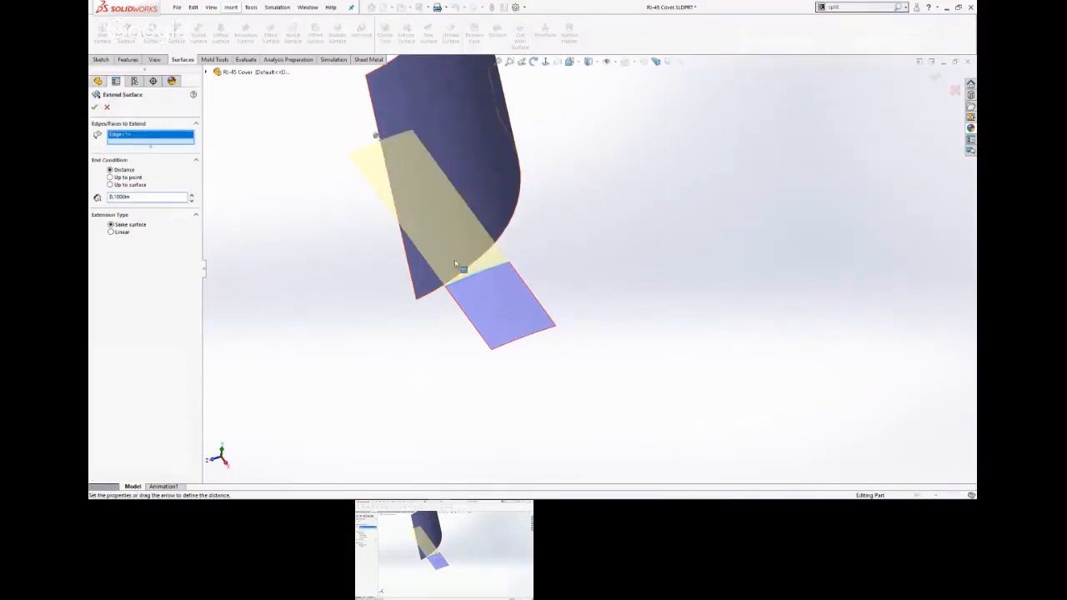
left_click(94, 107)
Extend the curved surface 0.1 in downward from its four lower edge segments, using Same surface extension.
middle_click_drag(367, 325, 334, 205)
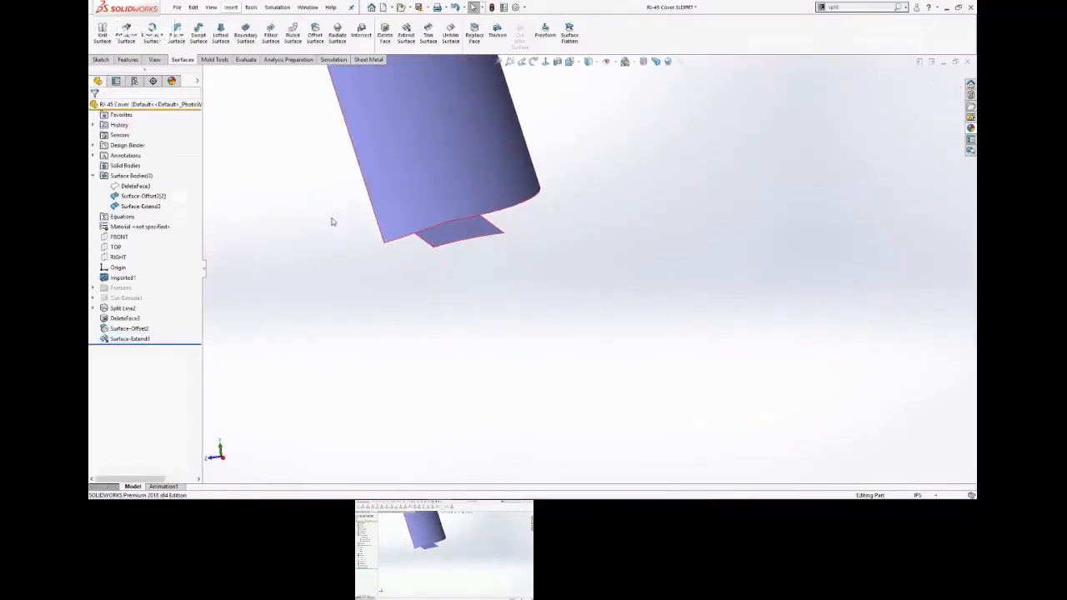
left_click(405, 33)
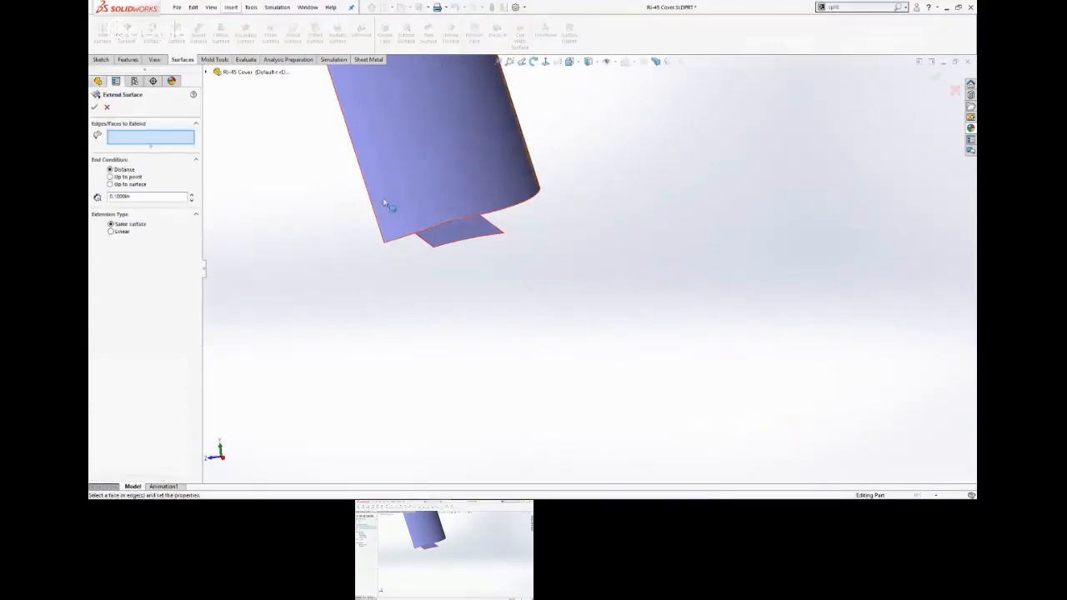
left_click(398, 242)
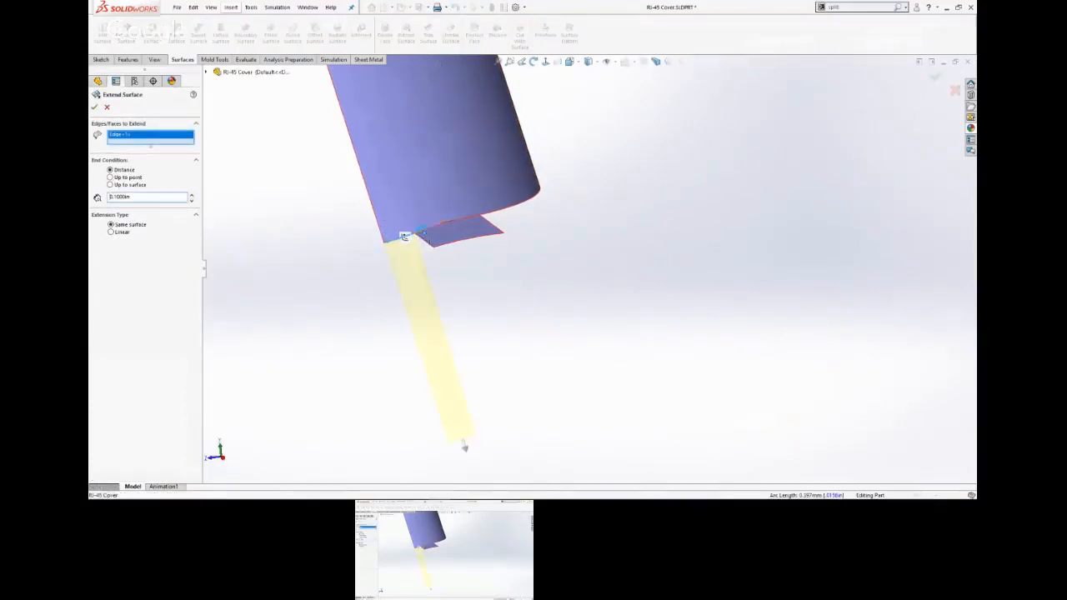
left_click(452, 226)
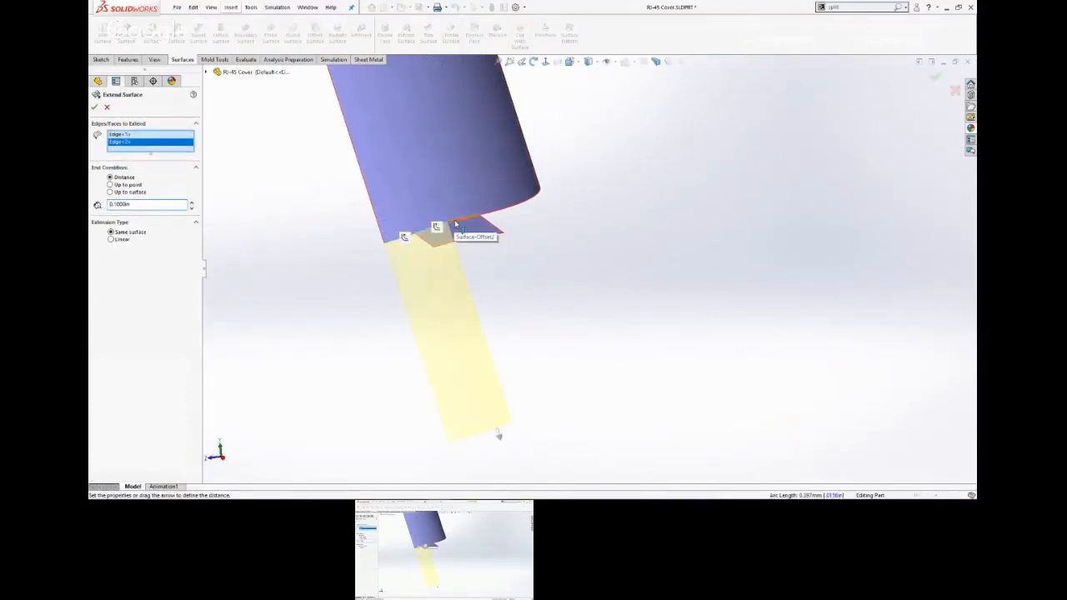
left_click(458, 227)
left_click(522, 204)
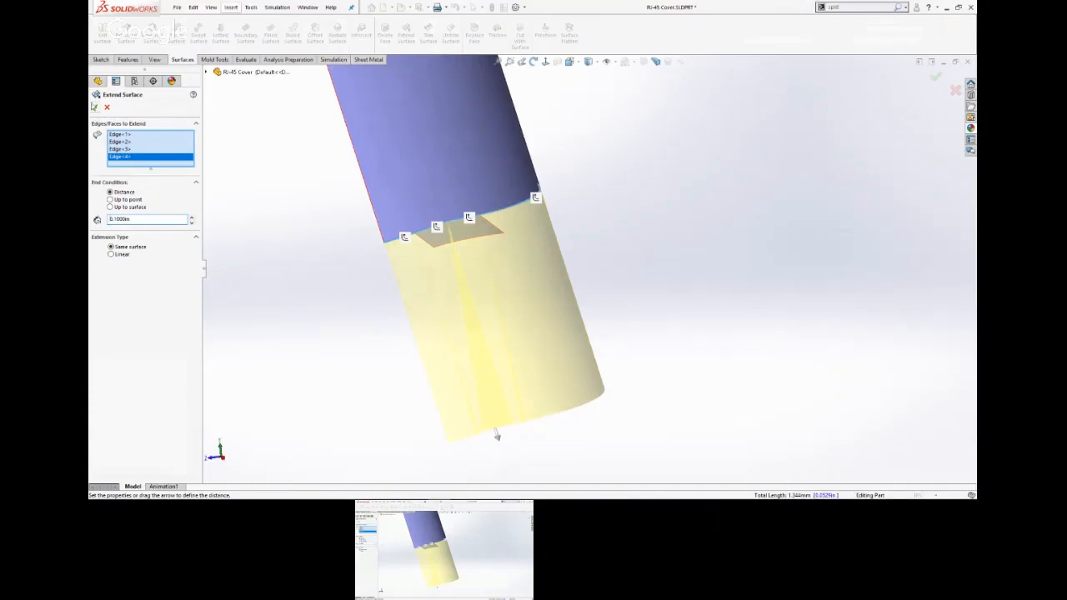
left_click(94, 106)
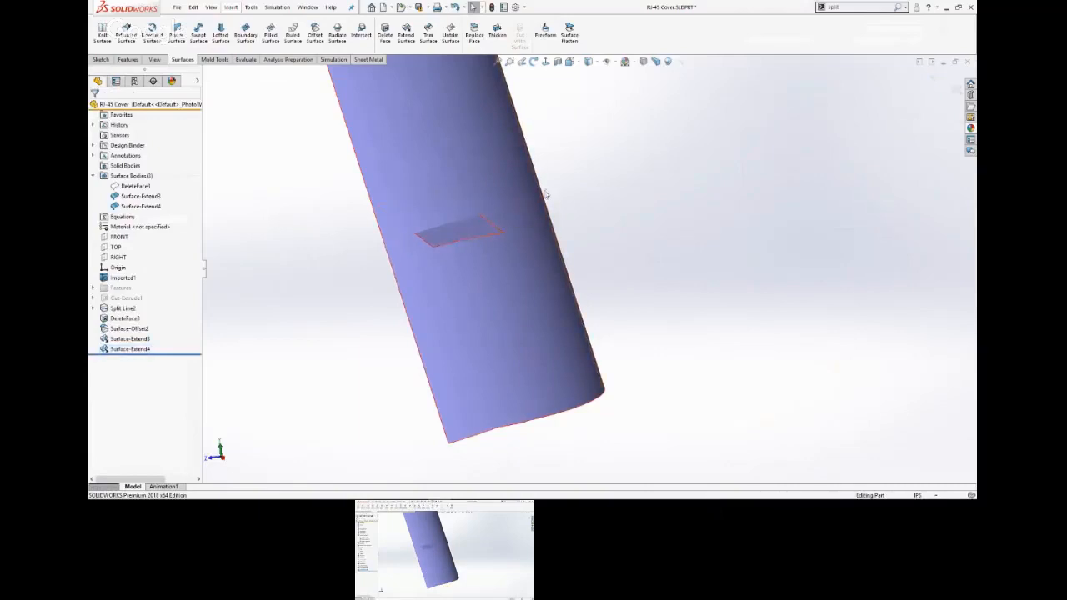
Trim the extended patch with a Standard trim against the extended curved surface, keeping only the patch portion on the outer side.
middle_click_drag(328, 248, 370, 248)
left_click(373, 150)
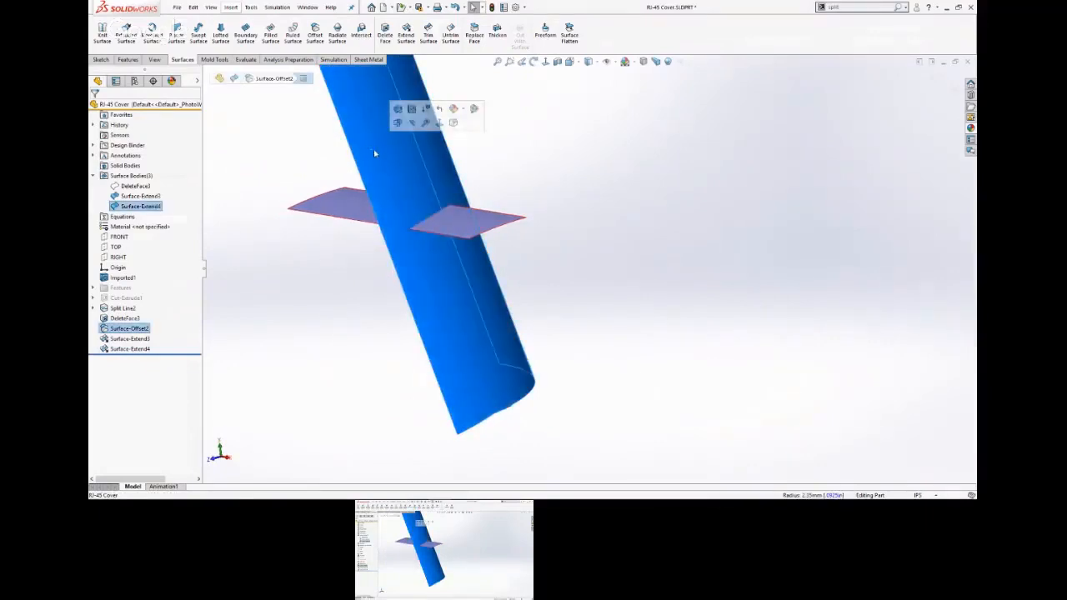
left_click(334, 241)
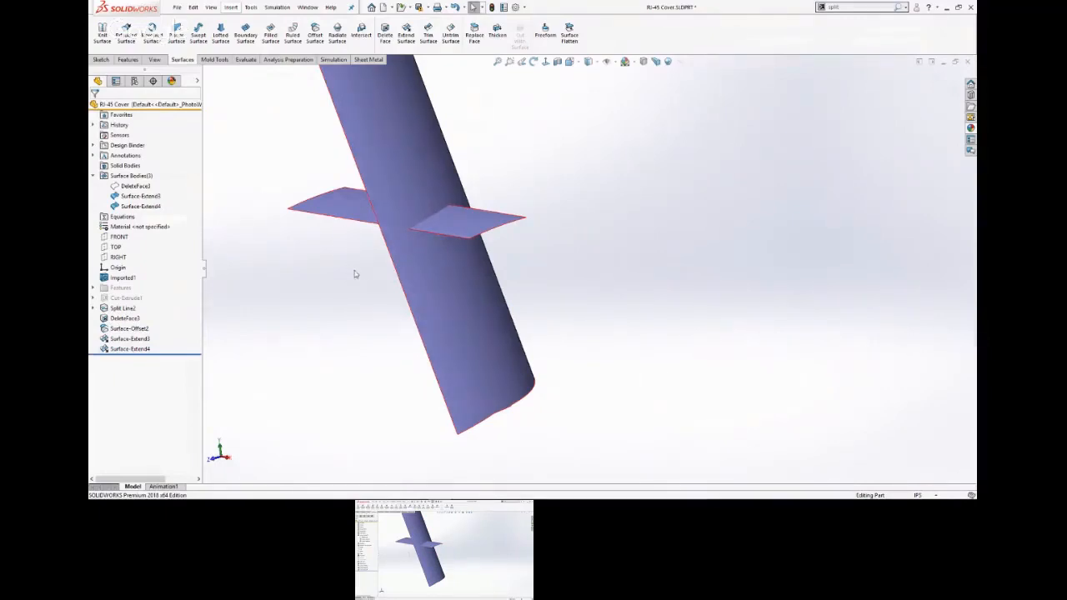
middle_click_drag(354, 273, 438, 239)
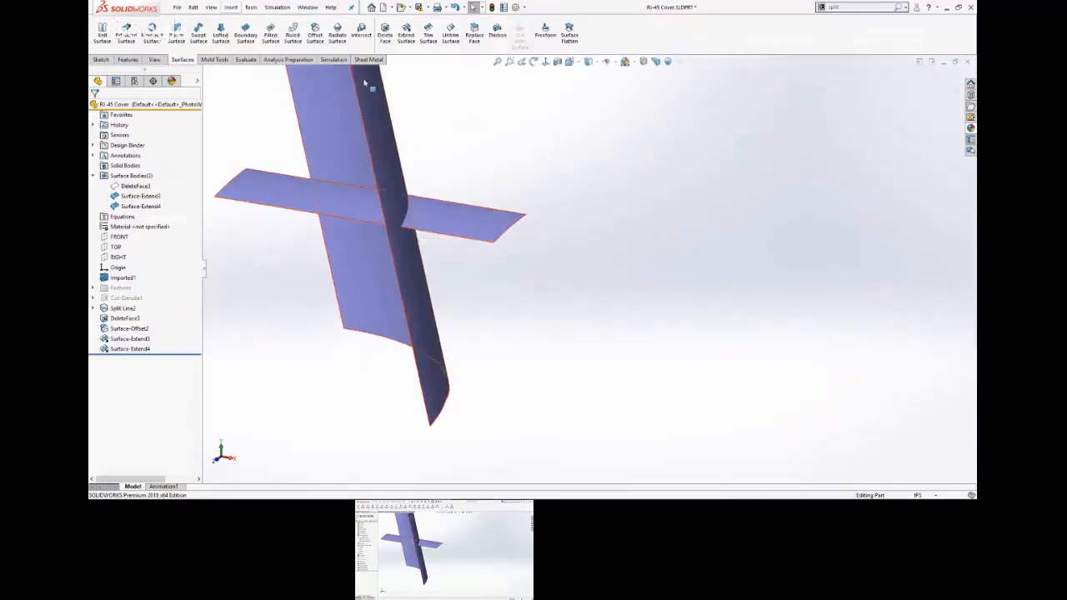
left_click(428, 34)
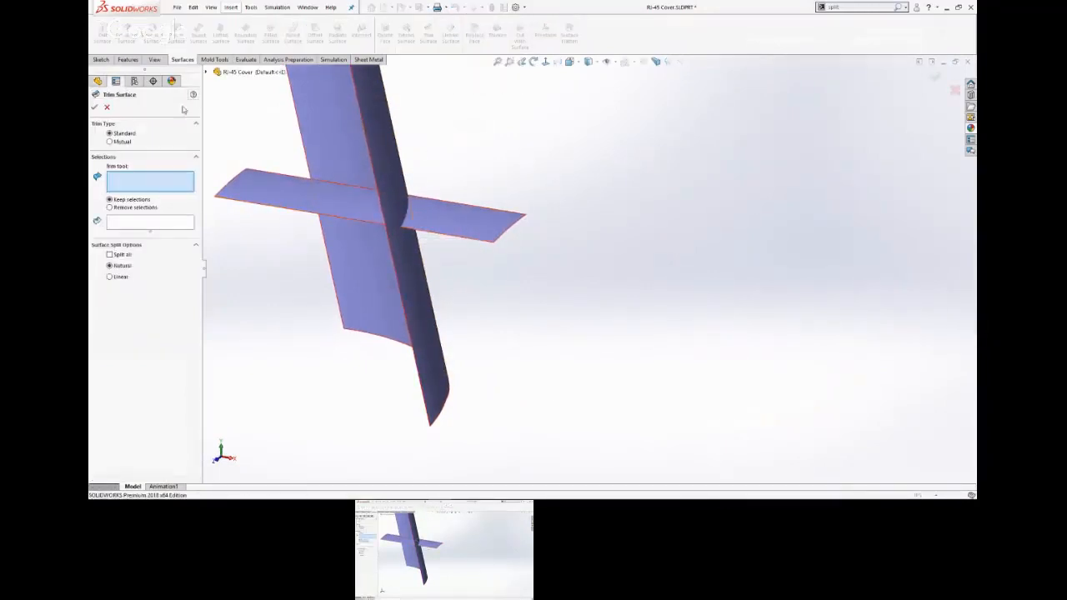
left_click(382, 152)
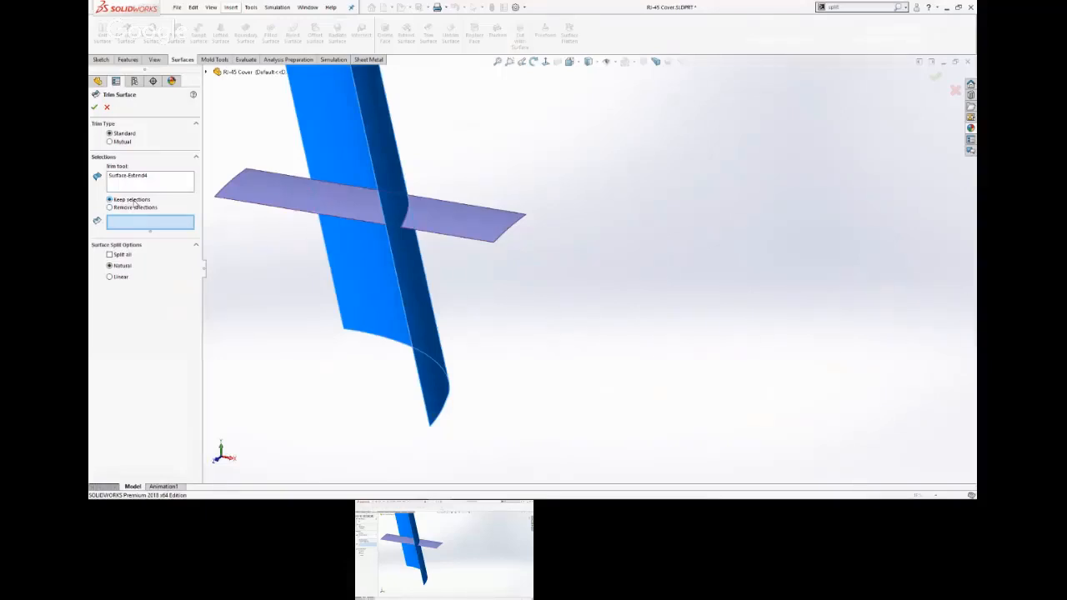
left_click(467, 218)
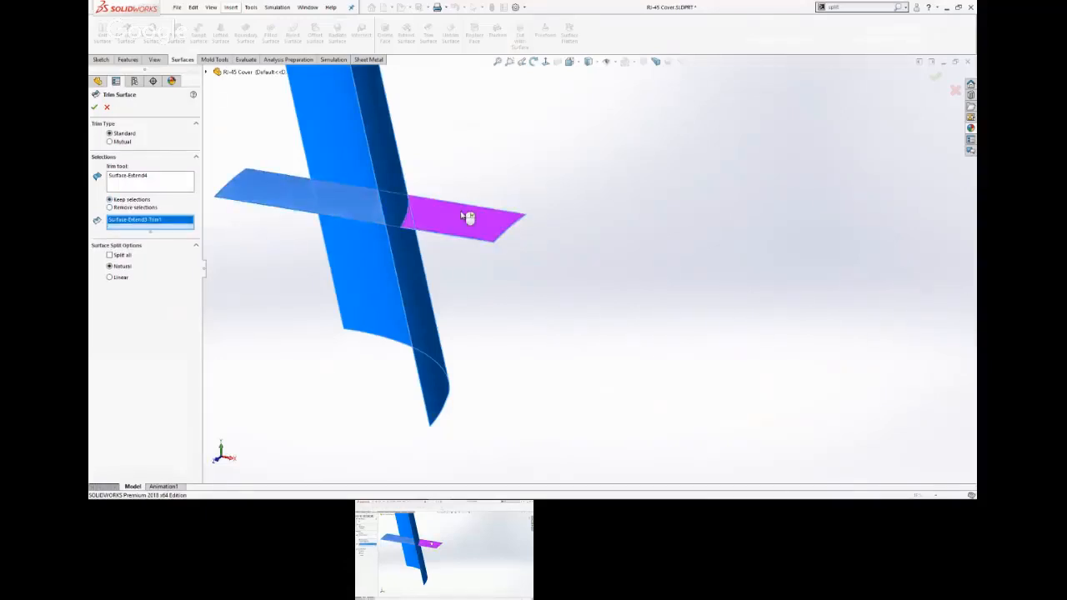
right_click(463, 216)
left_click(583, 191)
Trim the extended curved surface with a Standard trim against the trimmed patch, removing the portion that hangs below the patch.
middle_click_drag(585, 205, 555, 233)
scroll(553, 232, "down", 1)
scroll(360, 204, "down", 3)
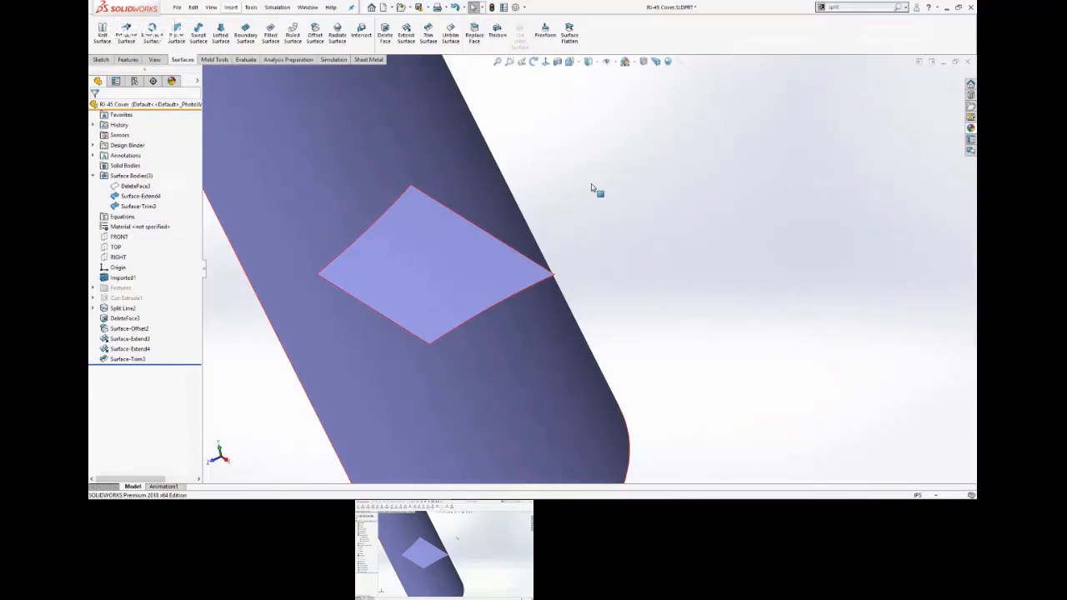
scroll(612, 194, "up", 5)
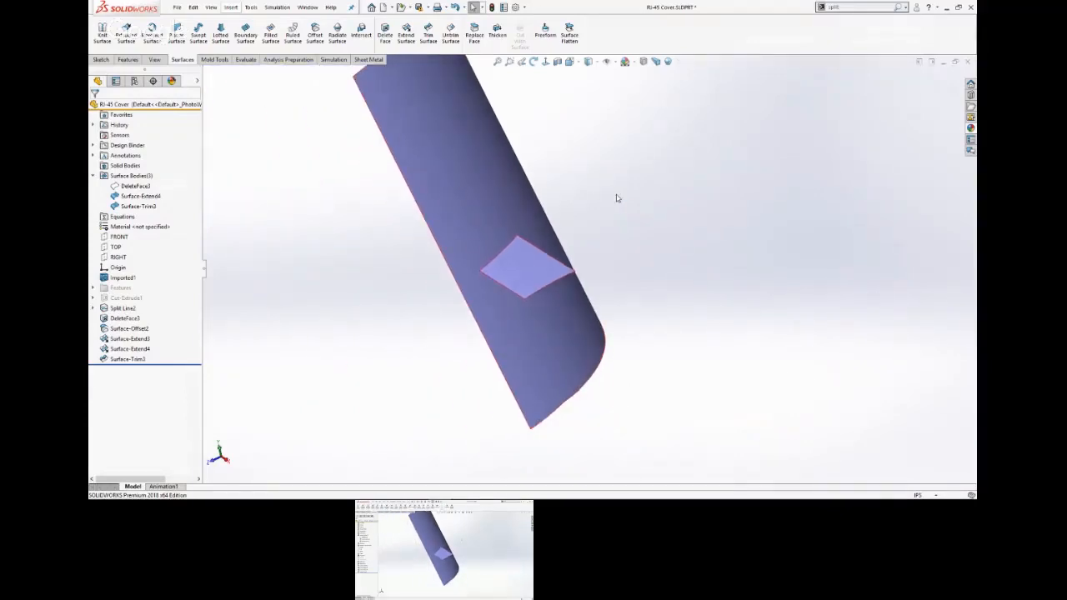
middle_click_drag(616, 198, 367, 189)
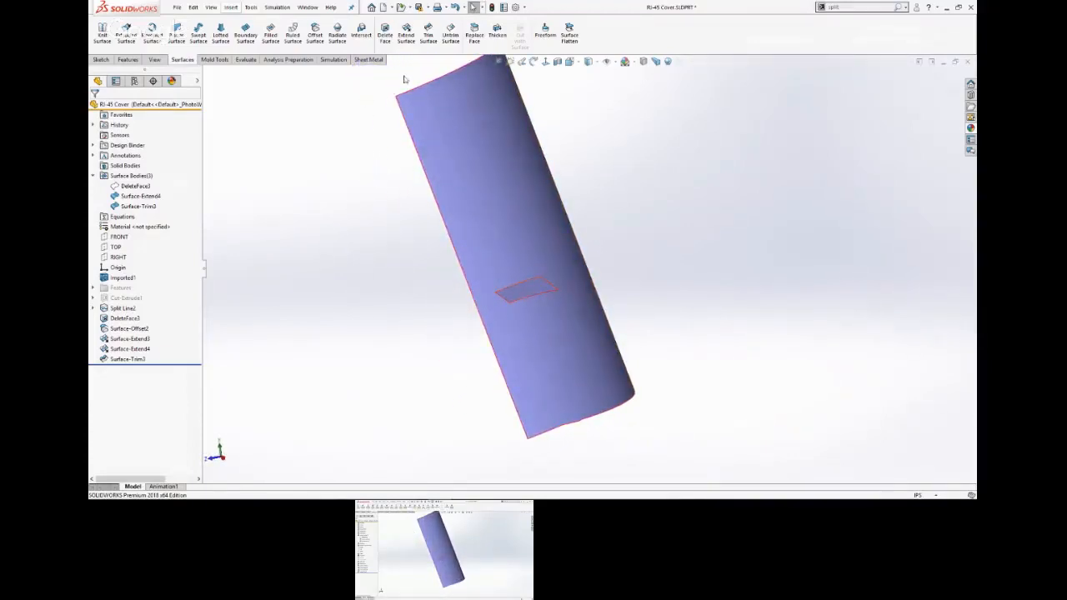
left_click(429, 33)
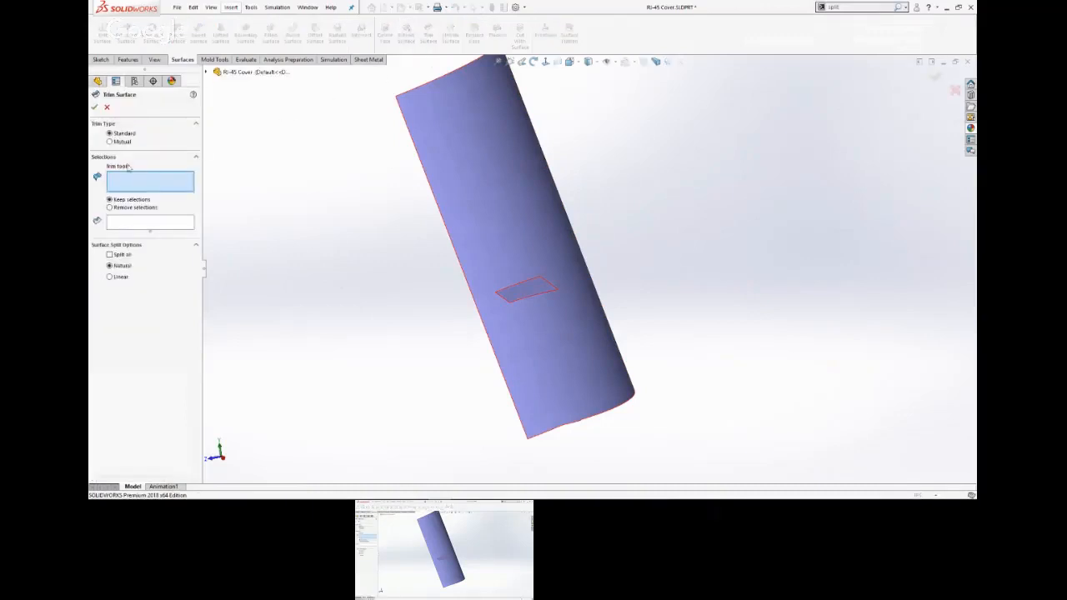
left_click(110, 142)
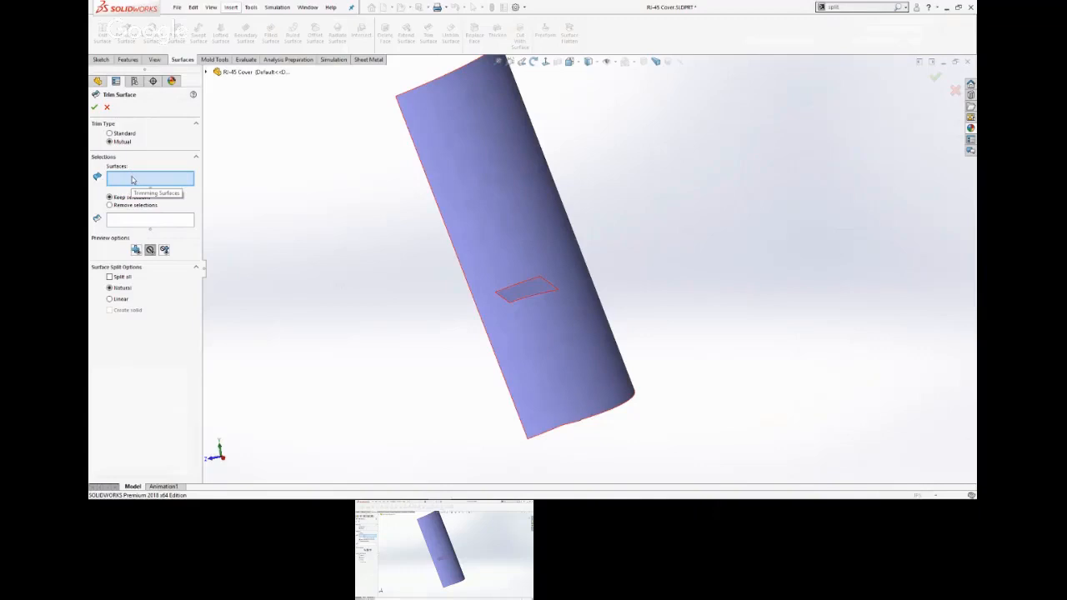
left_click(523, 290)
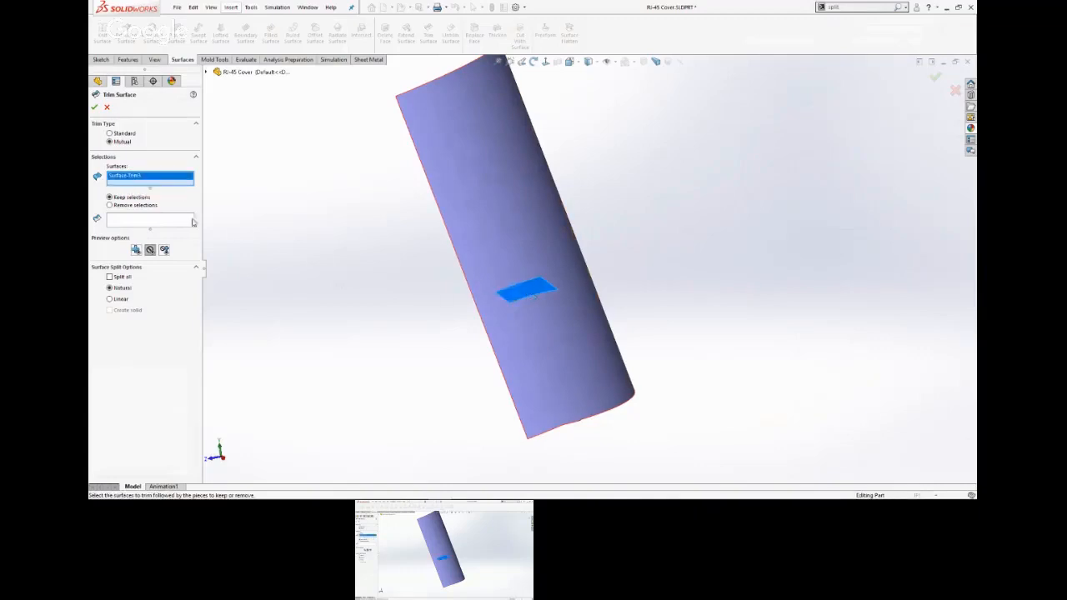
left_click(111, 206)
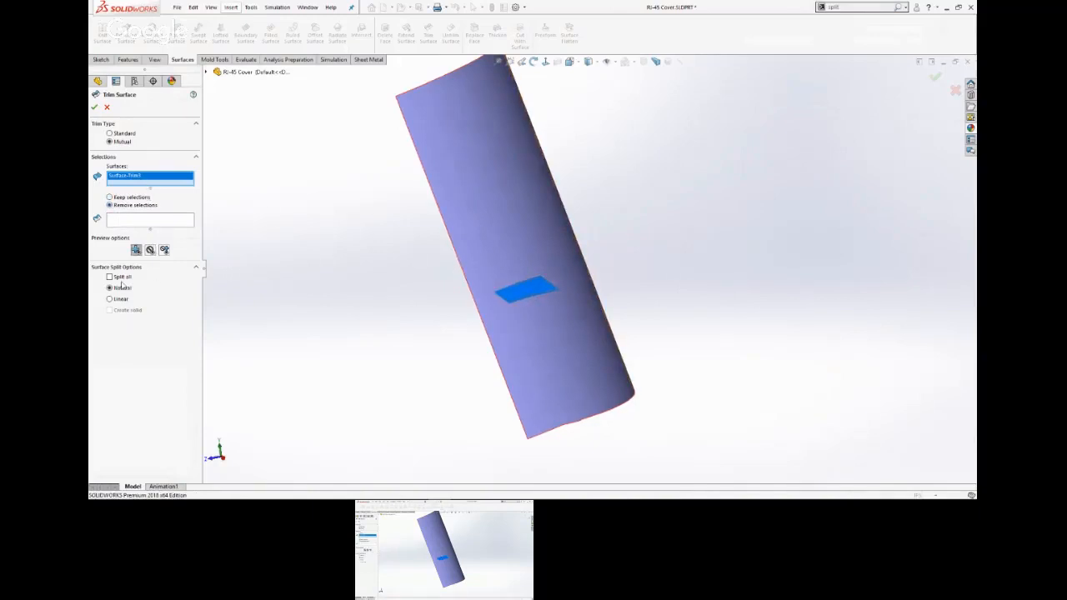
left_click(110, 134)
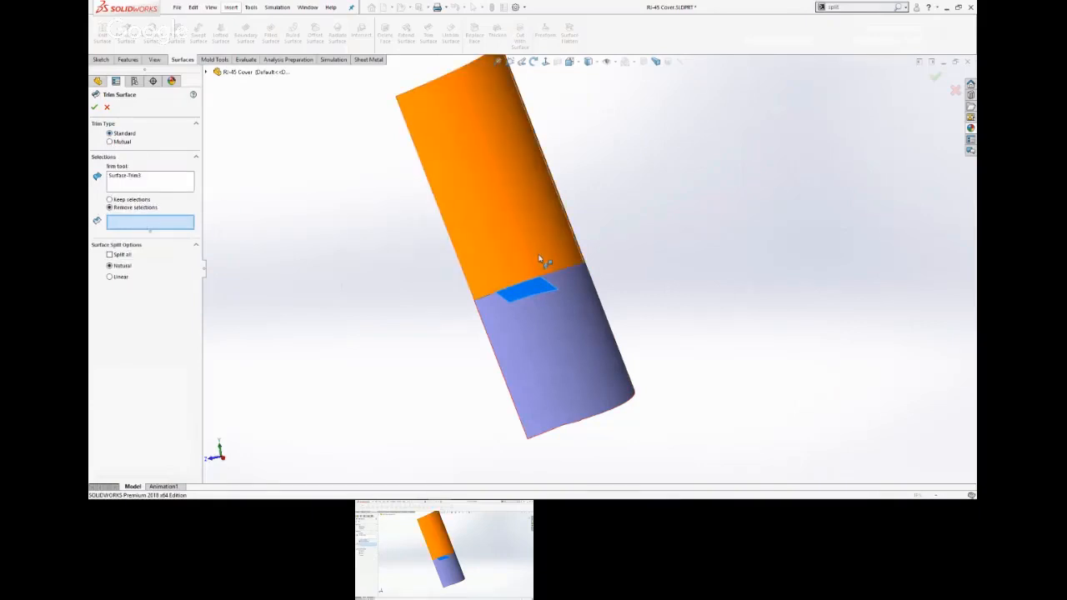
left_click(573, 313)
right_click(582, 317)
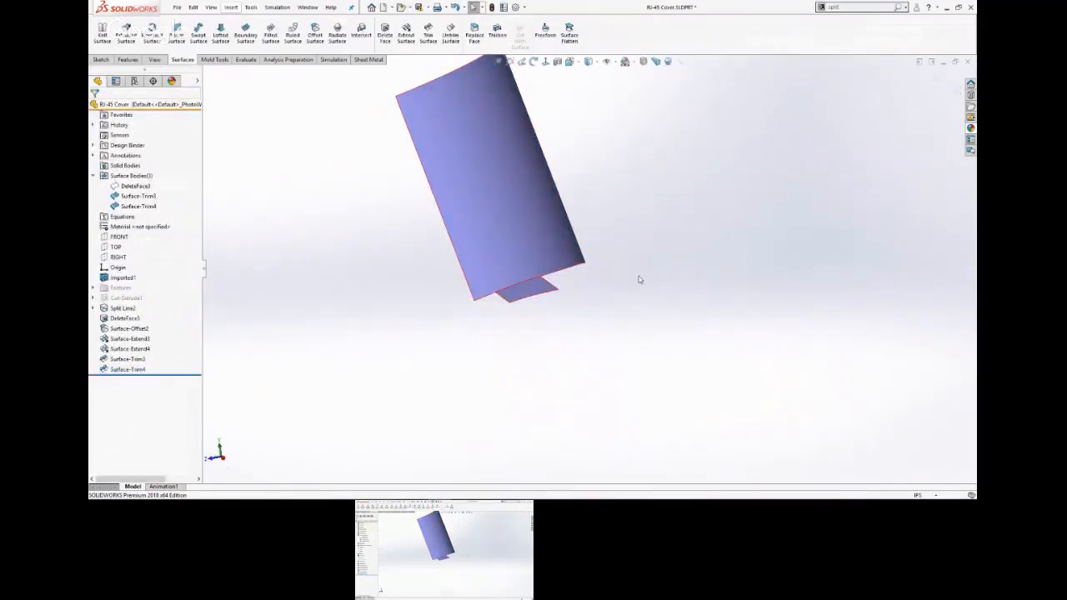
Show the hidden DeleteFace3 surface body together with the two trimmed surfaces.
middle_click_drag(638, 280, 614, 323)
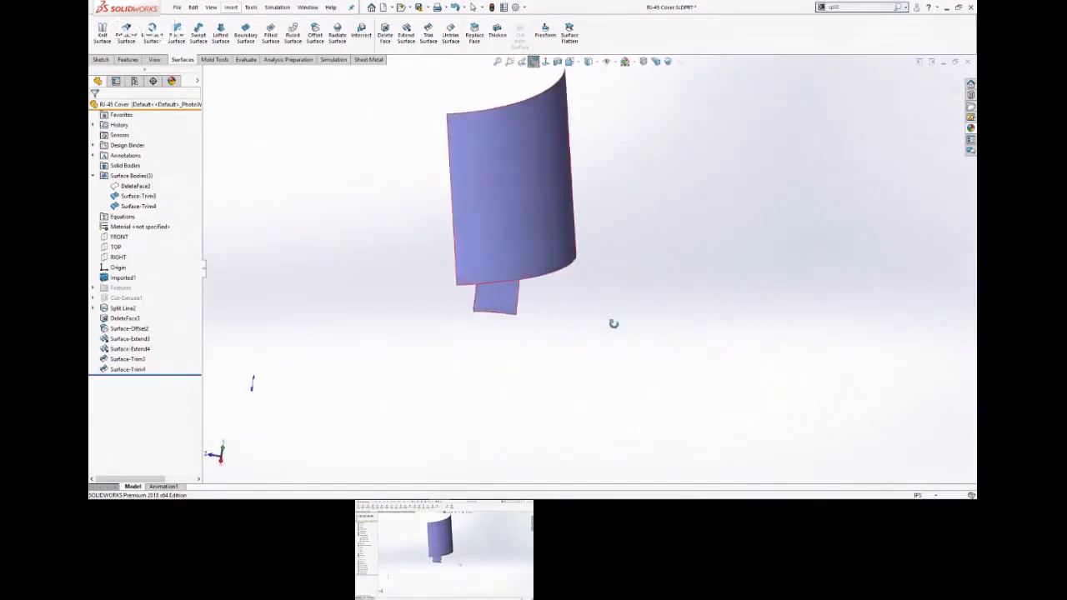
scroll(529, 292, "down", 8)
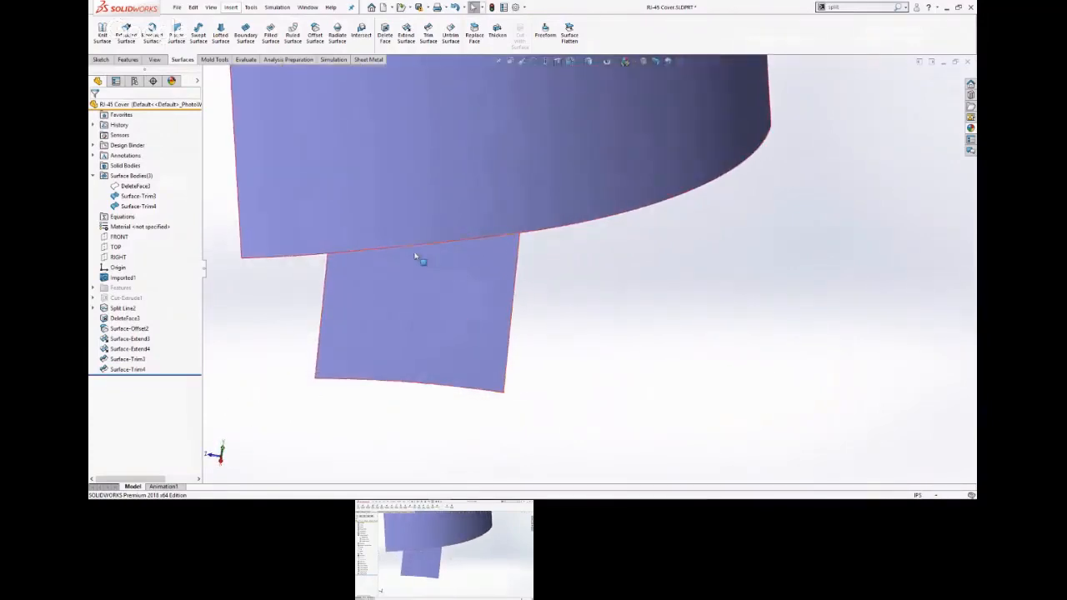
scroll(619, 309, "up", 3)
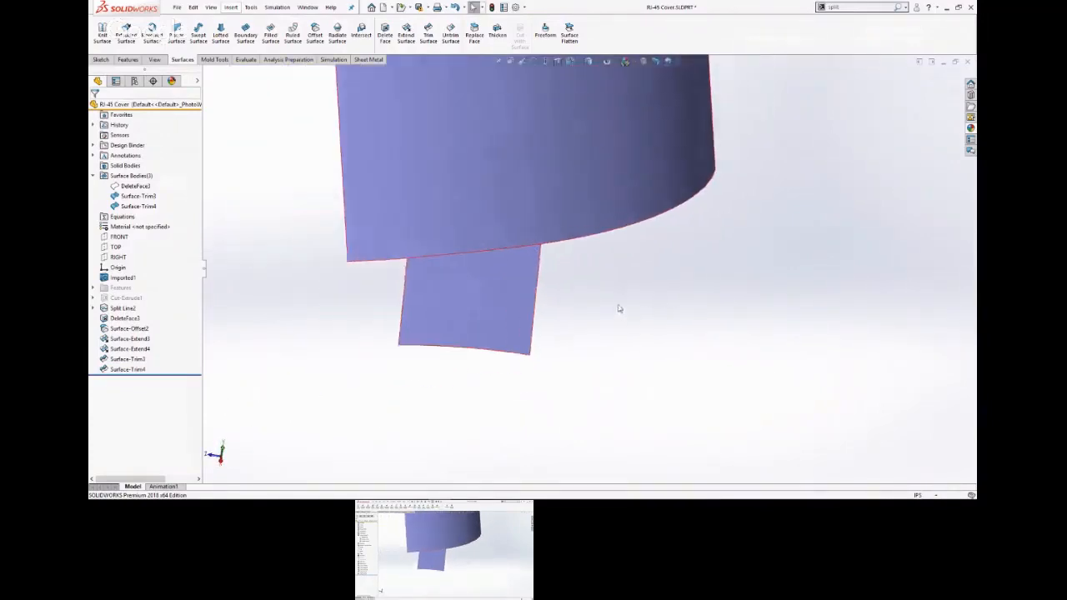
middle_click_drag(619, 309, 695, 305)
scroll(695, 305, "up", 5)
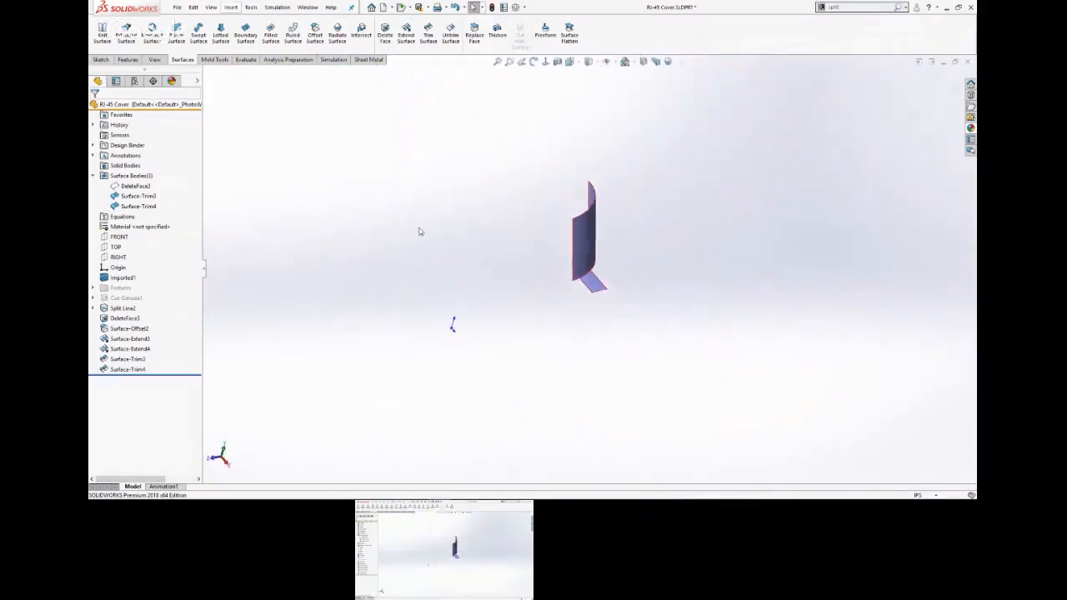
left_click(145, 189)
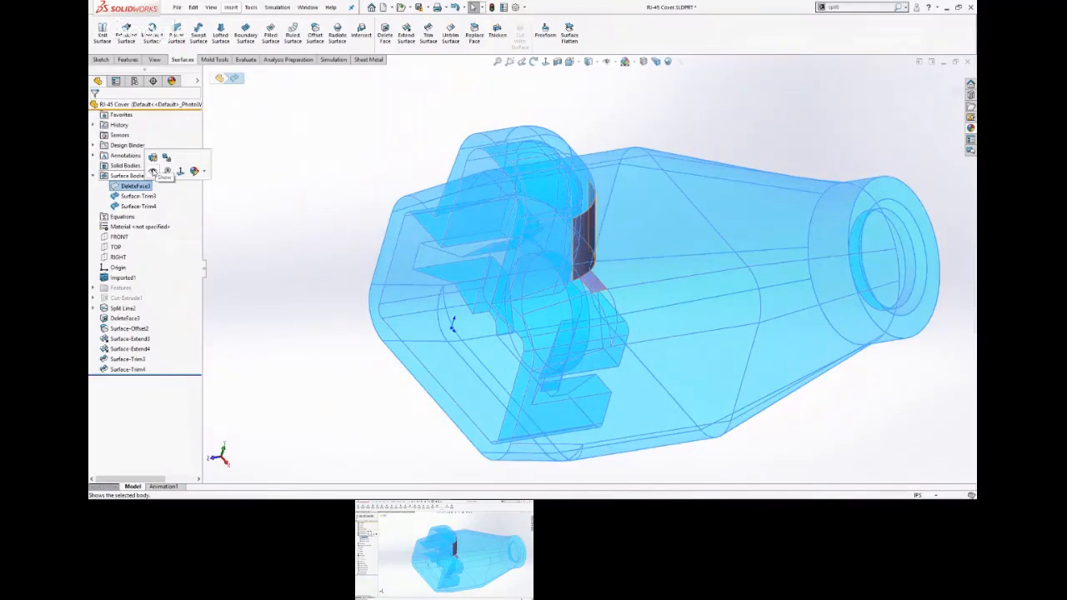
left_click(153, 172)
left_click(341, 130)
middle_click_drag(341, 131, 318, 168)
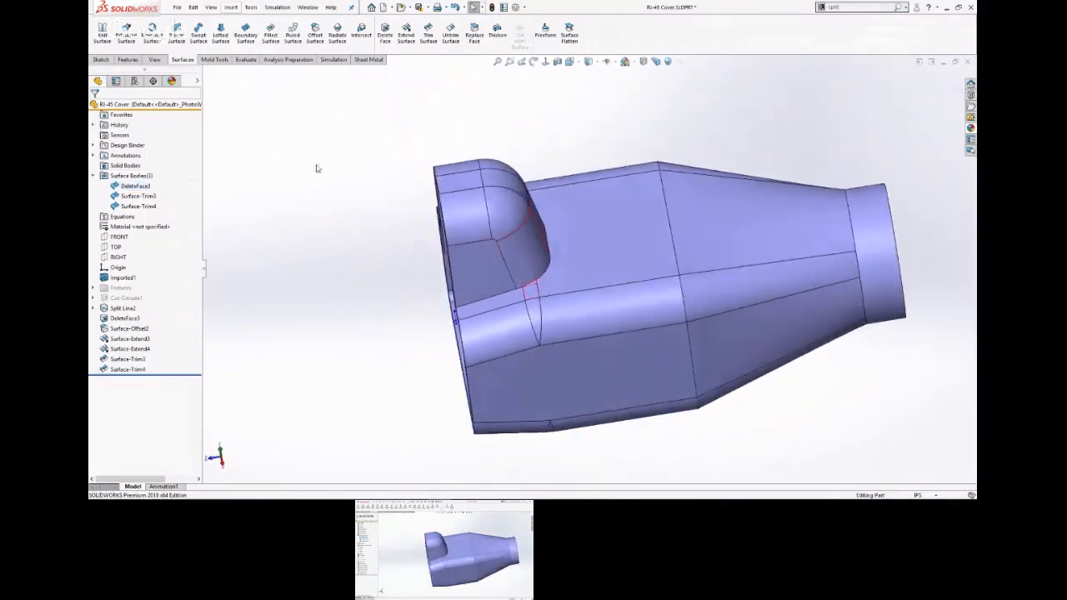
Hide the Surface-Trim3 and Surface-Trim4 bodies so that only the main cover surface body is displayed.
scroll(543, 286, "down", 8)
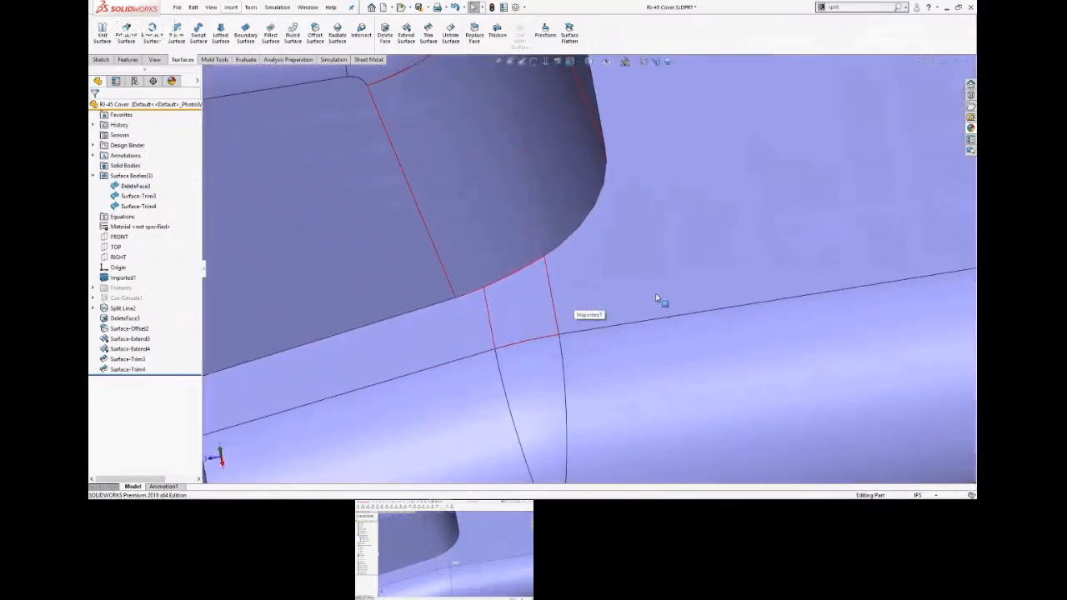
scroll(659, 300, "up", 6)
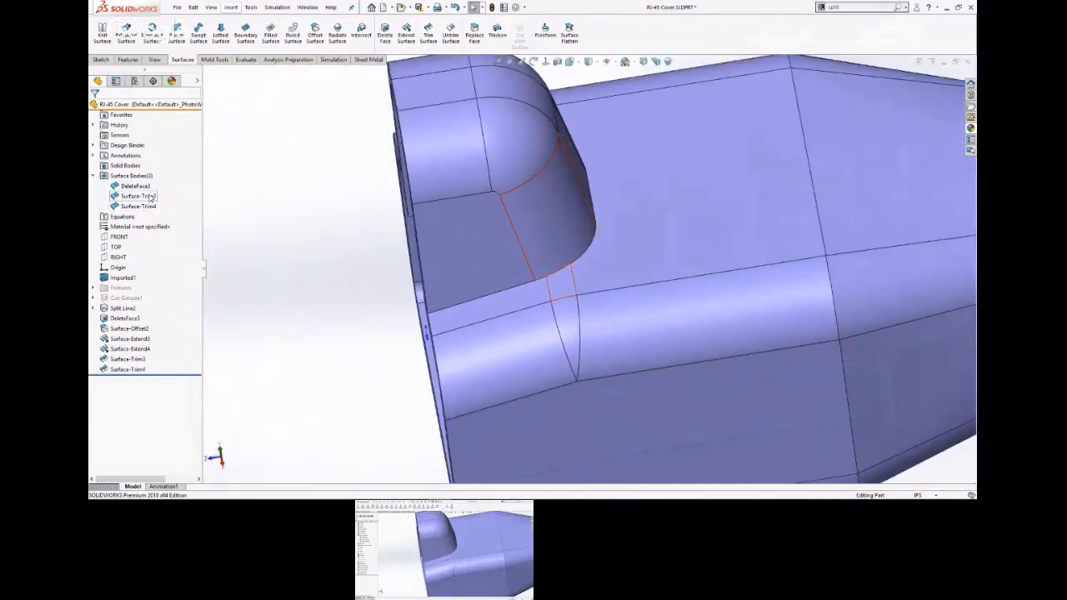
left_click(150, 196)
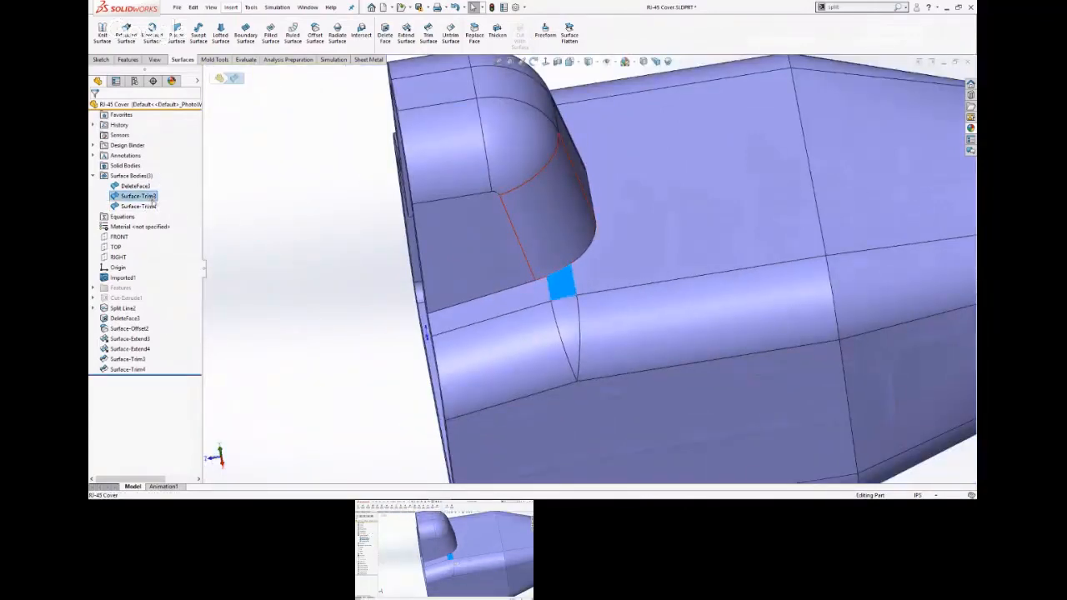
left_click(152, 206, "ctrl")
left_click(155, 193)
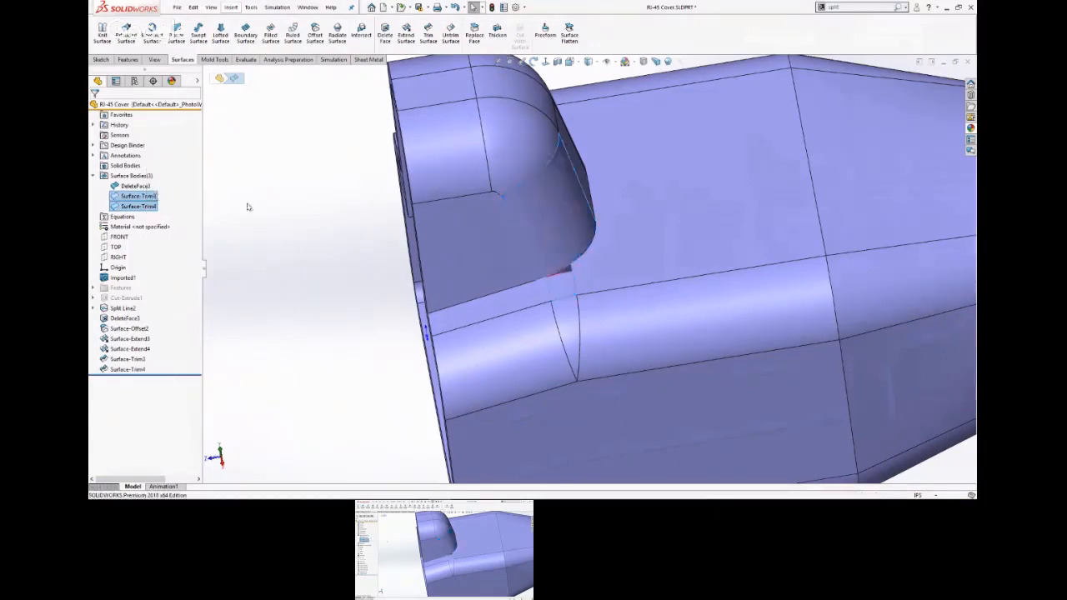
left_click(265, 211)
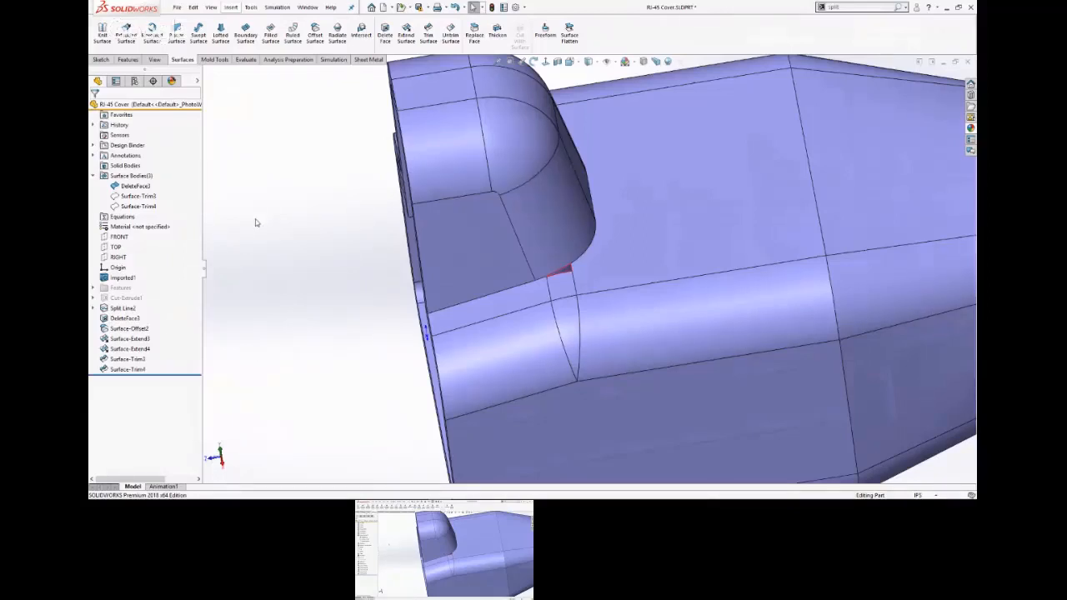
Delete the original curved corner face of the raised tab and the small patch face beneath it, using the Delete option.
left_click(548, 231)
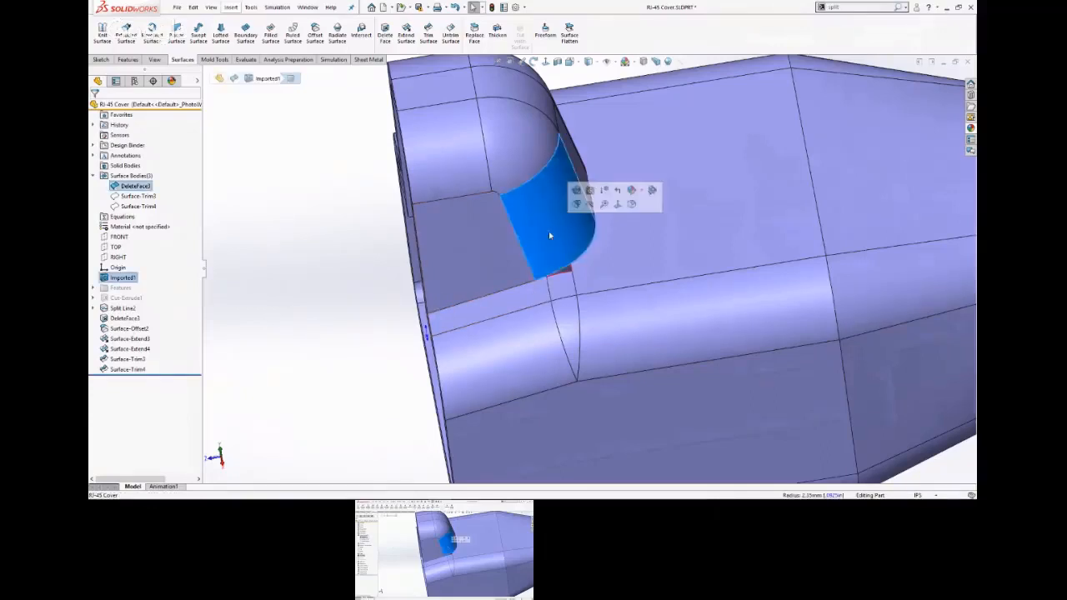
left_click(562, 285)
right_click(562, 287)
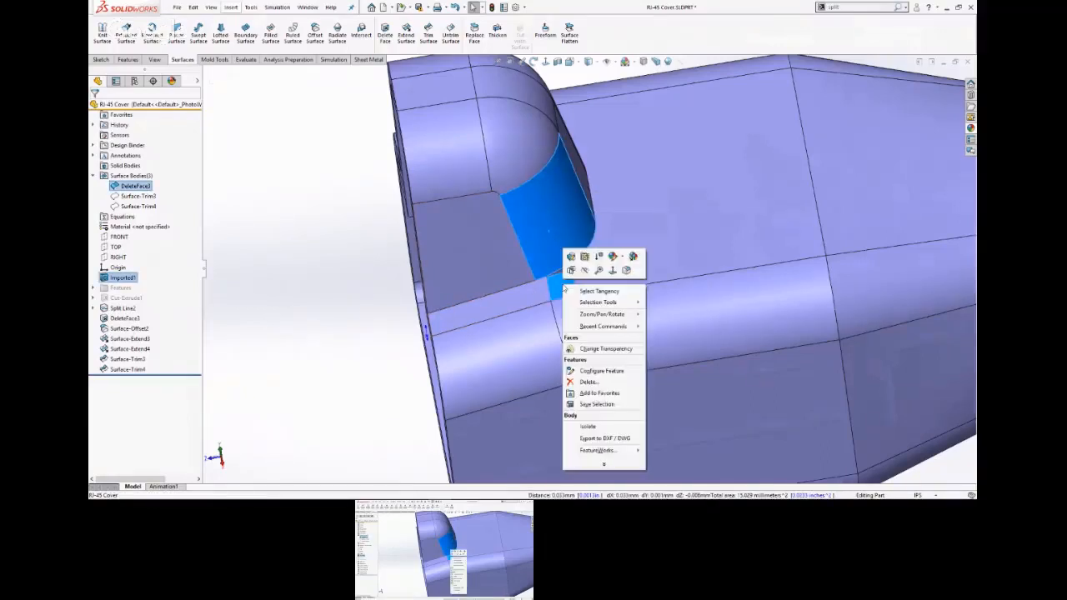
left_click(606, 467)
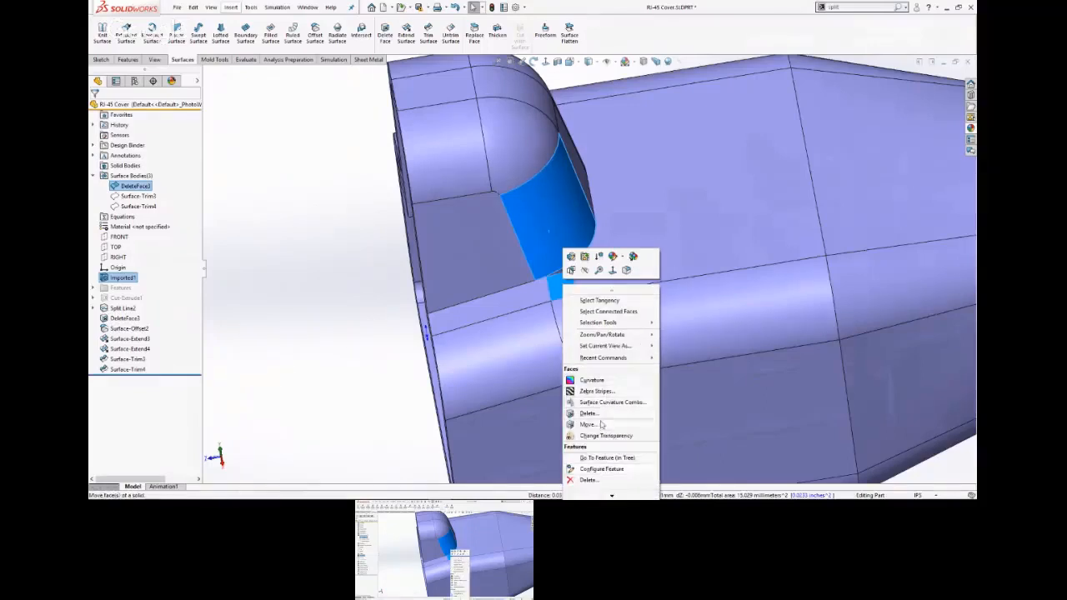
left_click(588, 414)
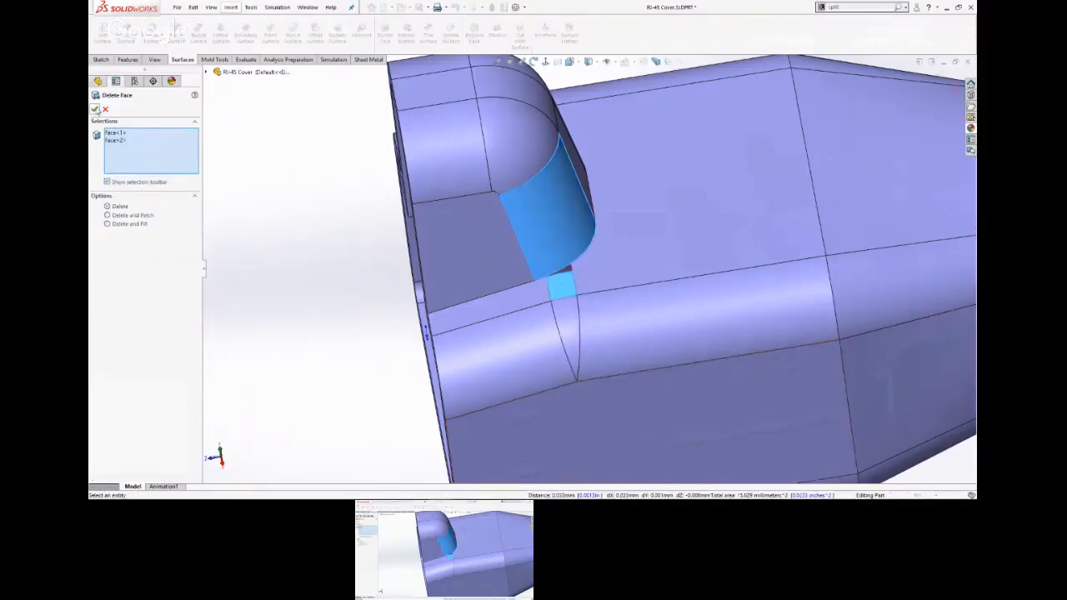
key("Return")
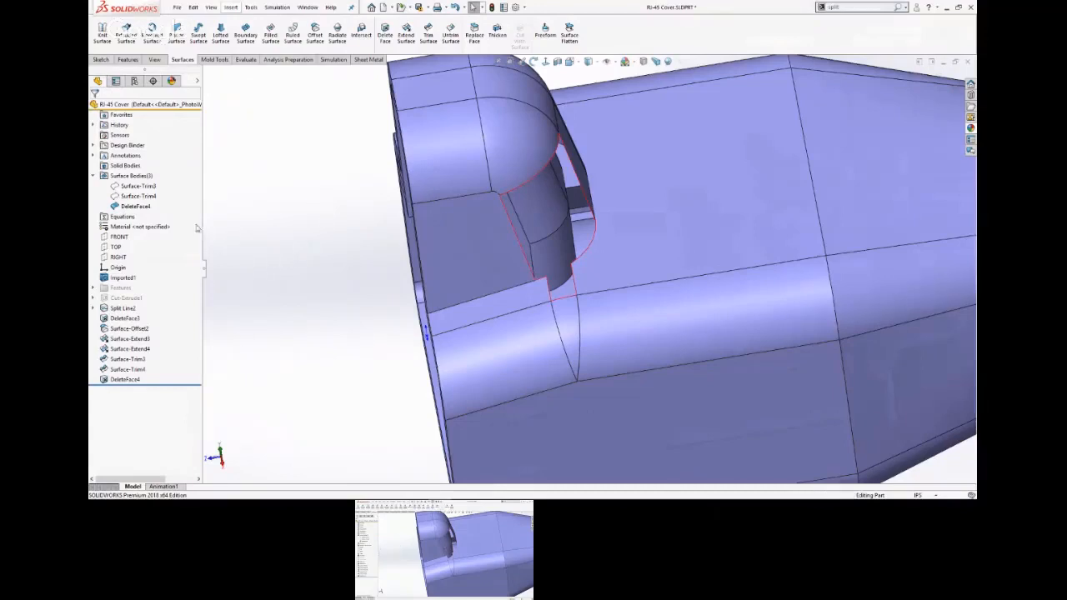
Show the Surface-Trim3 and Surface-Trim4 bodies in the openings left by the deleted faces.
left_click(144, 196)
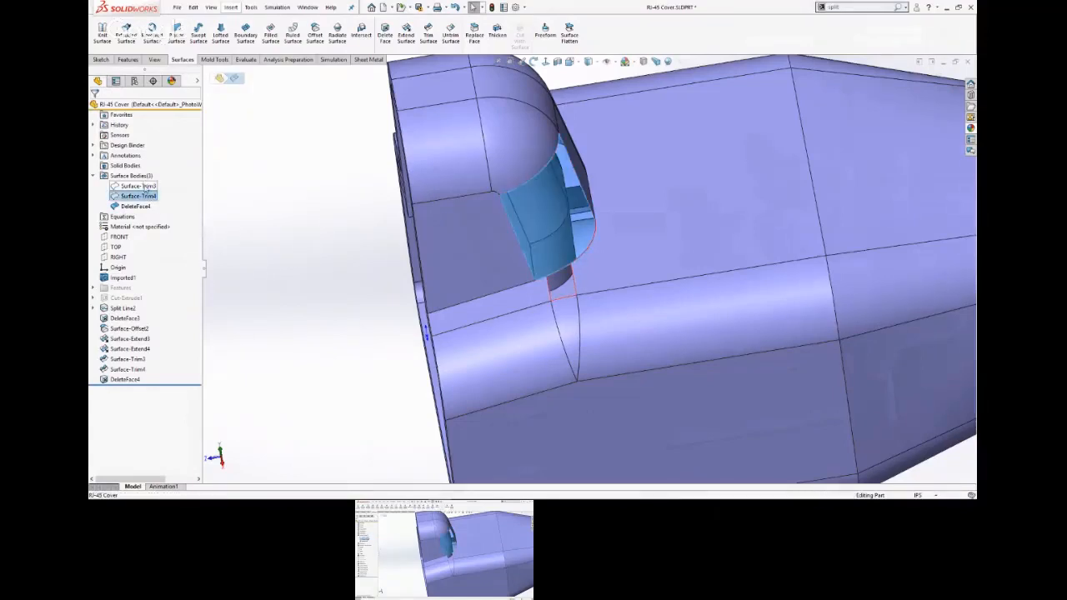
left_click(139, 185, "ctrl")
left_click(152, 171)
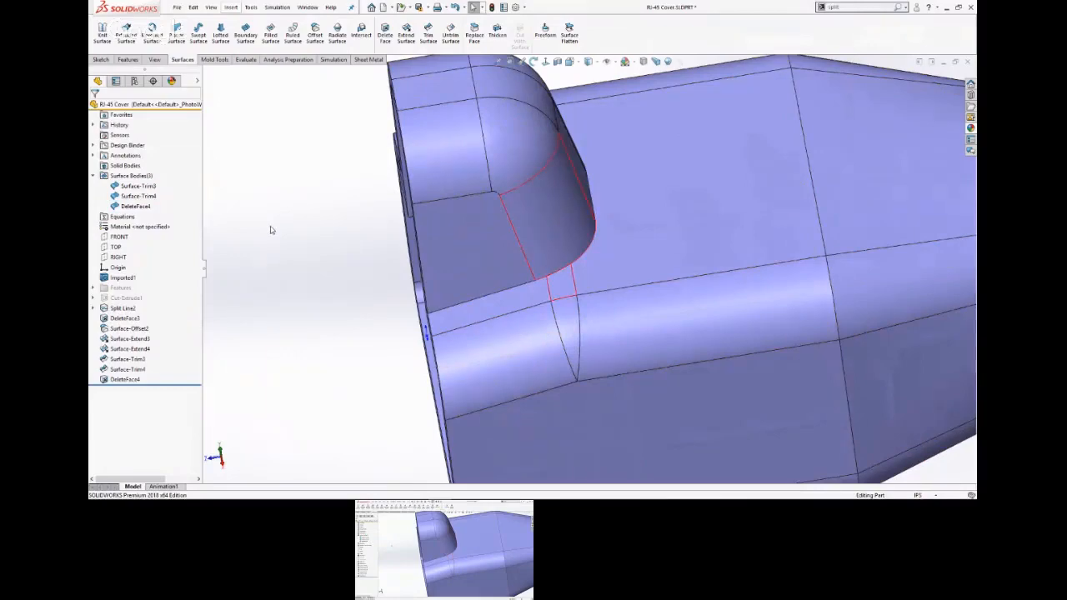
Try a standard trim with the main cover body as tool, keeping the corner surface and both pieces of the small patch.
scroll(705, 296, "down", 5)
scroll(618, 265, "up", 3)
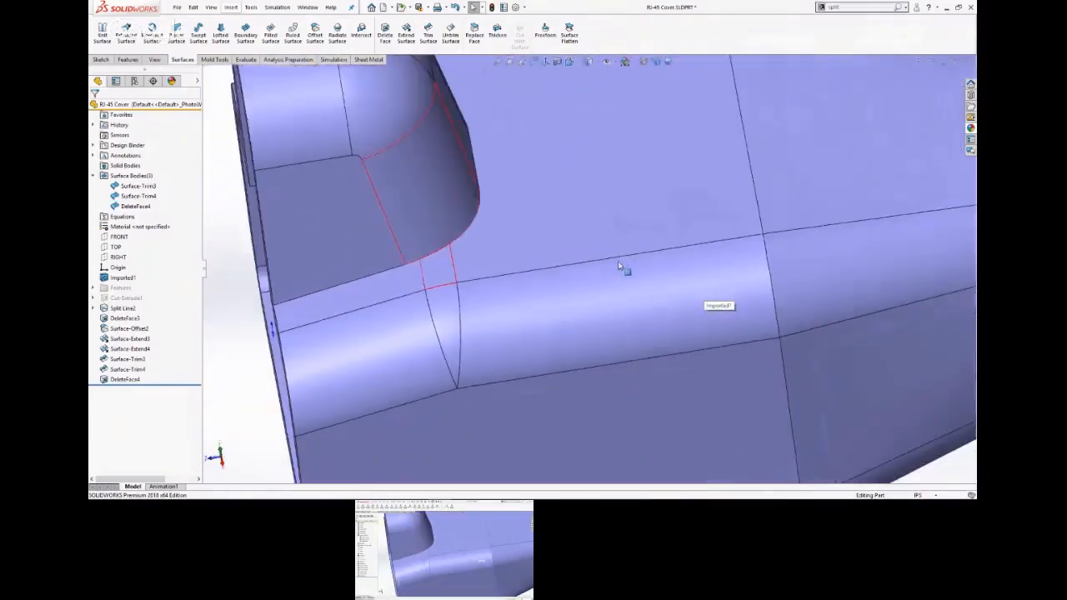
middle_click_drag(602, 242, 569, 223)
scroll(546, 212, "down", 5)
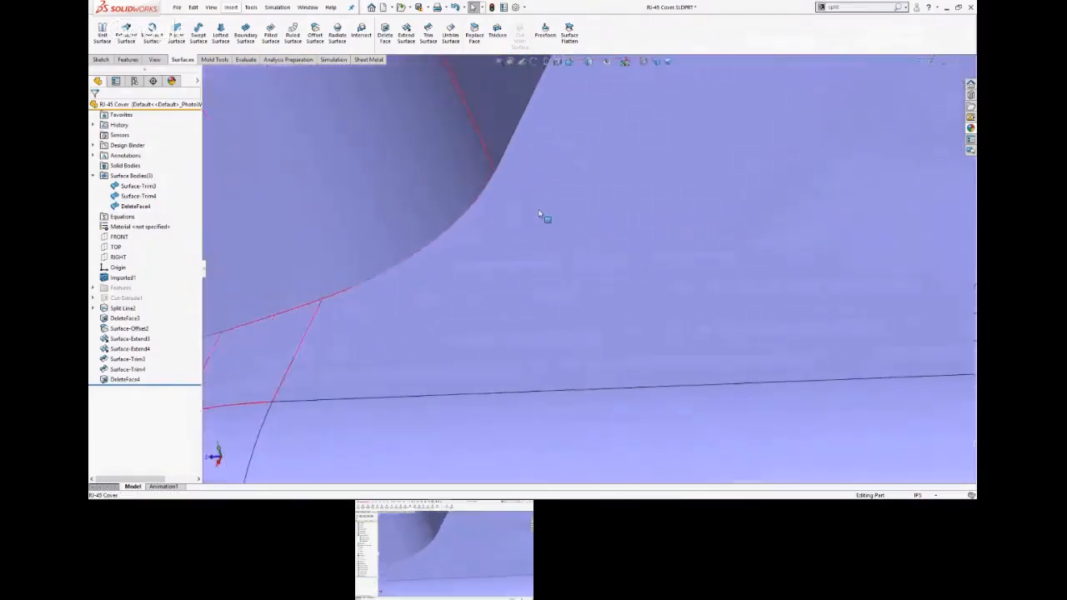
scroll(539, 215, "down", 1)
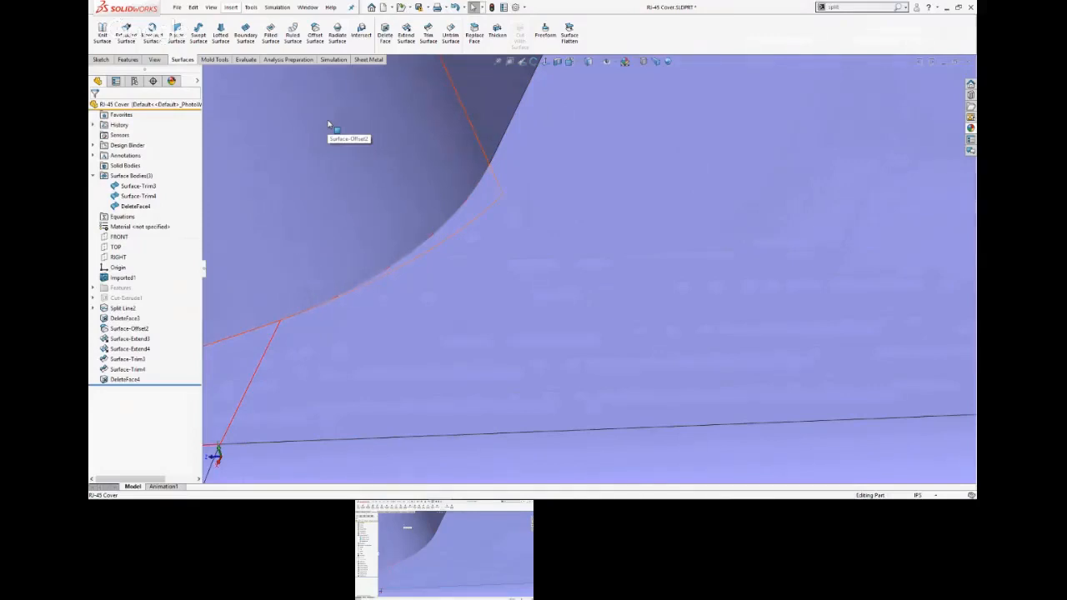
scroll(331, 129, "up", 6)
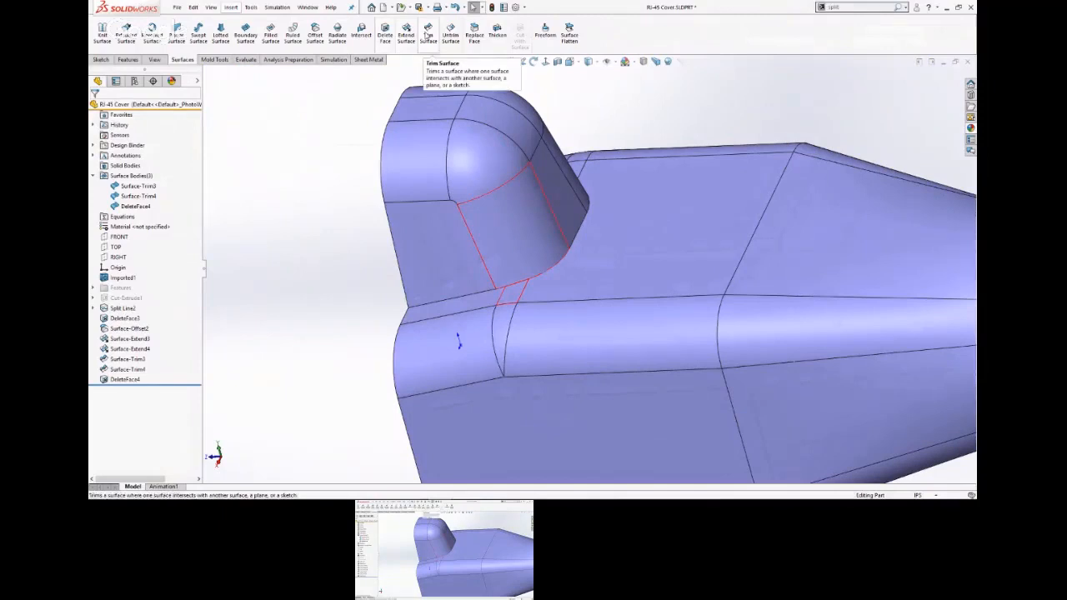
left_click(427, 35)
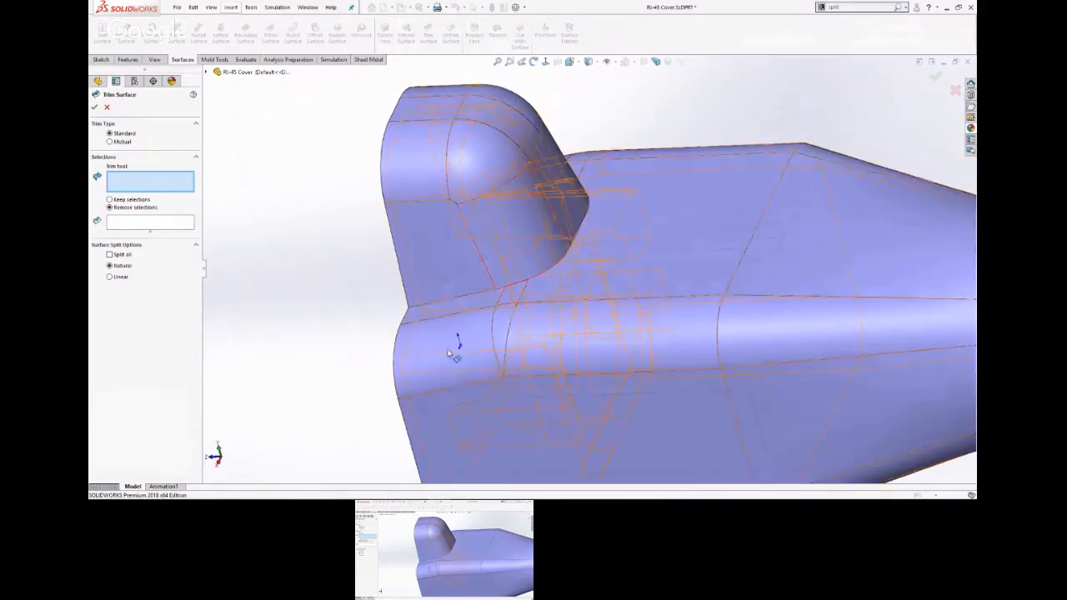
left_click(647, 272)
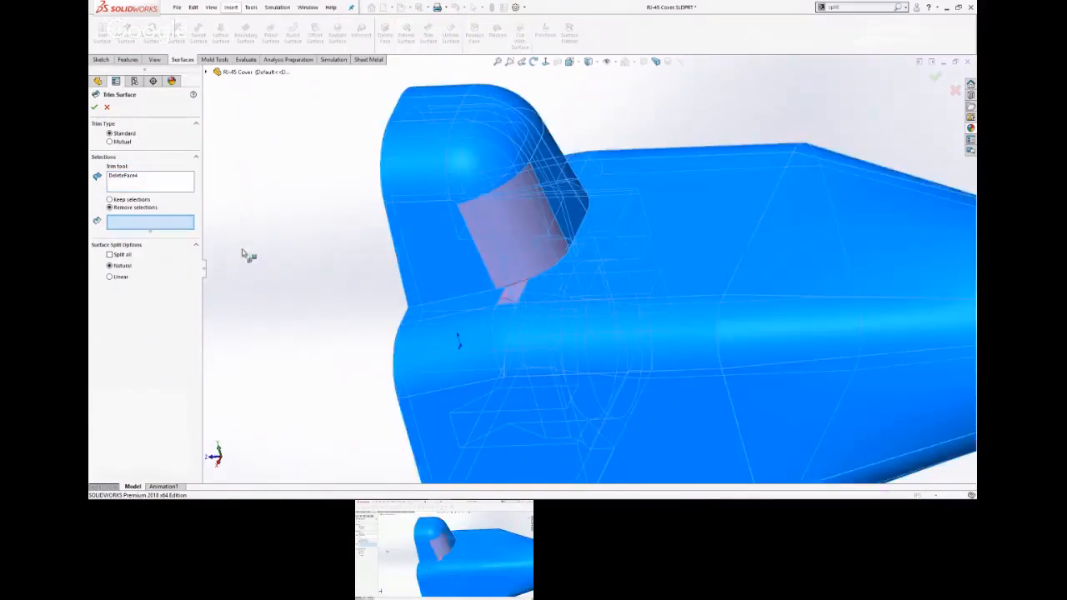
left_click(110, 200)
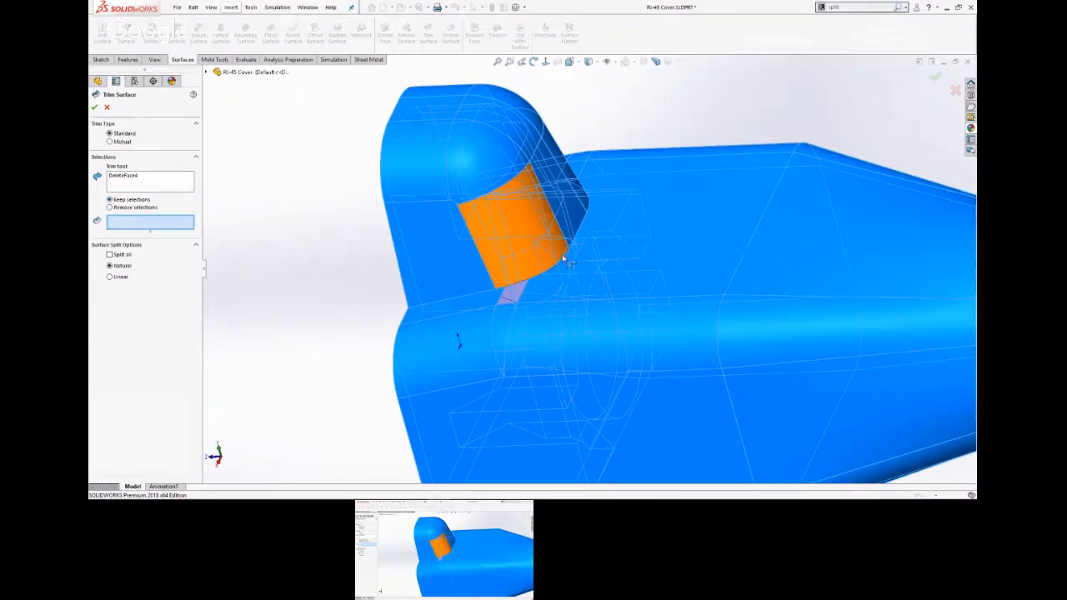
left_click(510, 246)
scroll(516, 300, "down", 5)
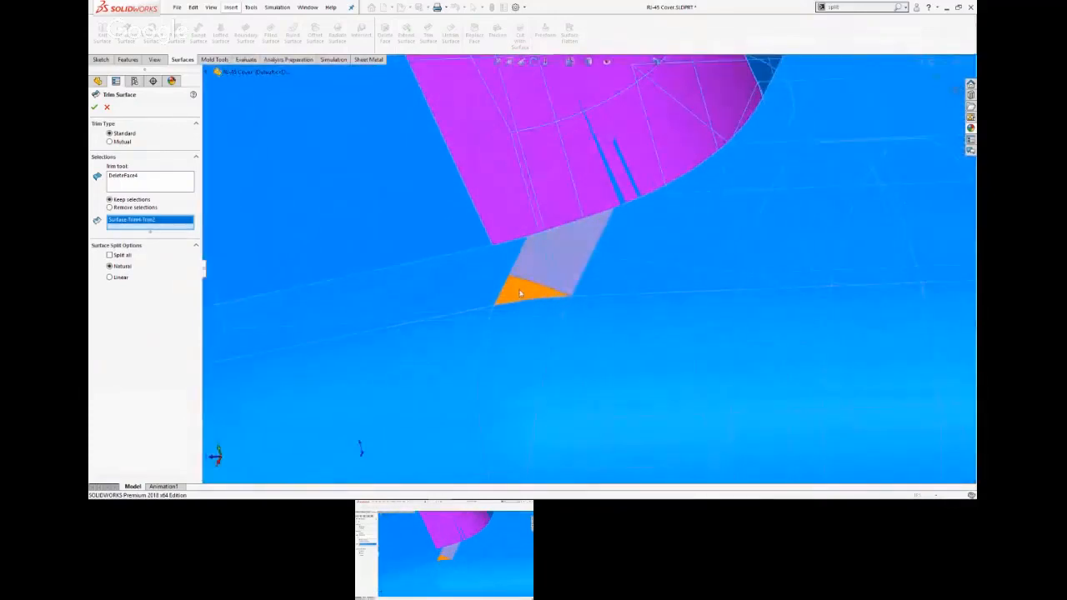
left_click(516, 302)
left_click(541, 275)
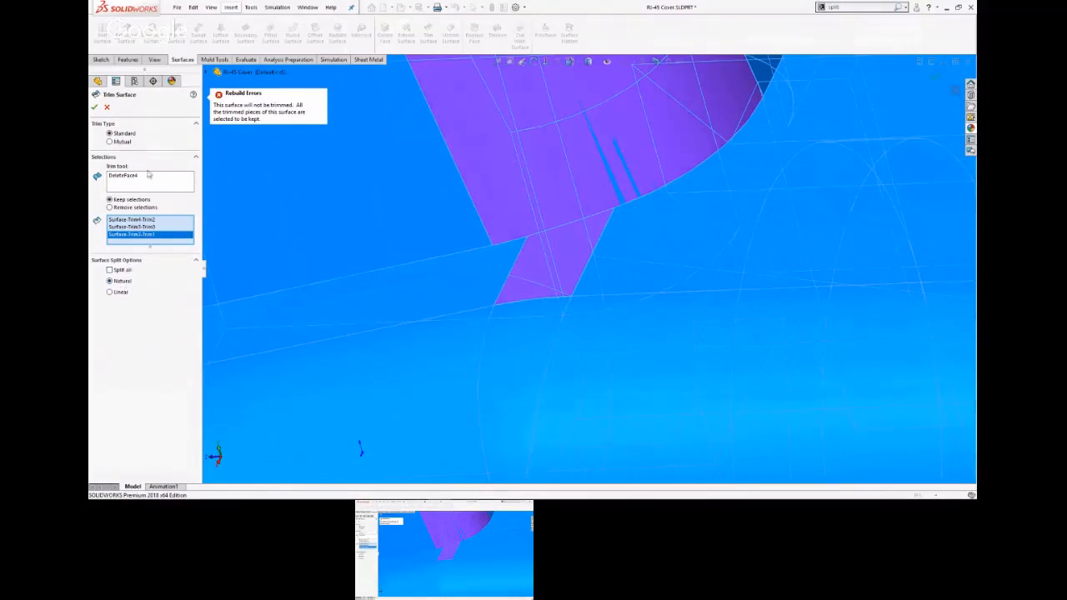
Try a mutual trim between the main cover body, Surface-Trim4 and Surface-Trim3.
left_click(109, 142)
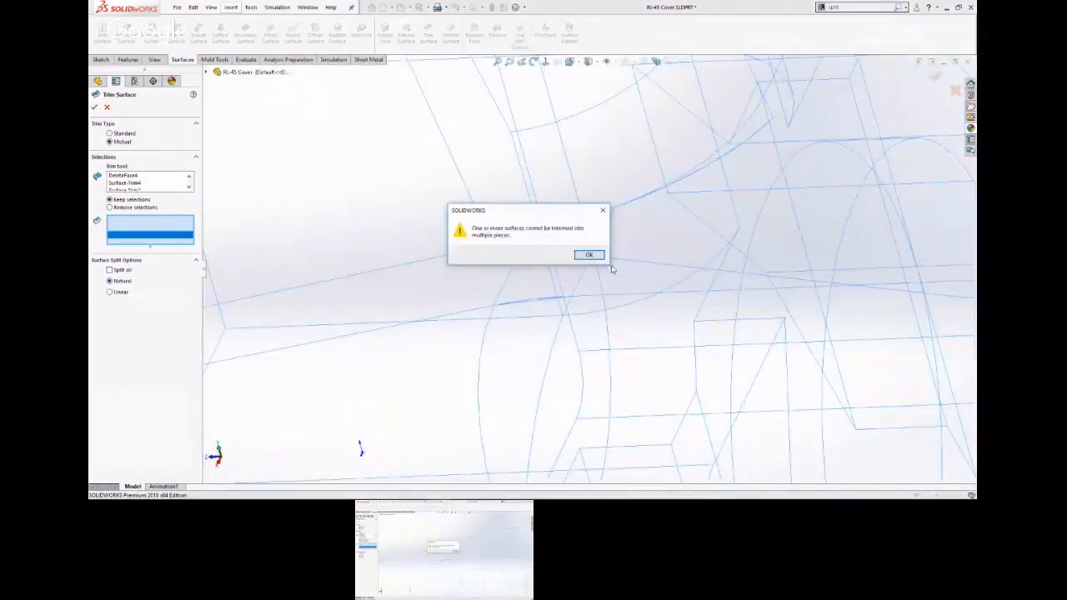
left_click(590, 253)
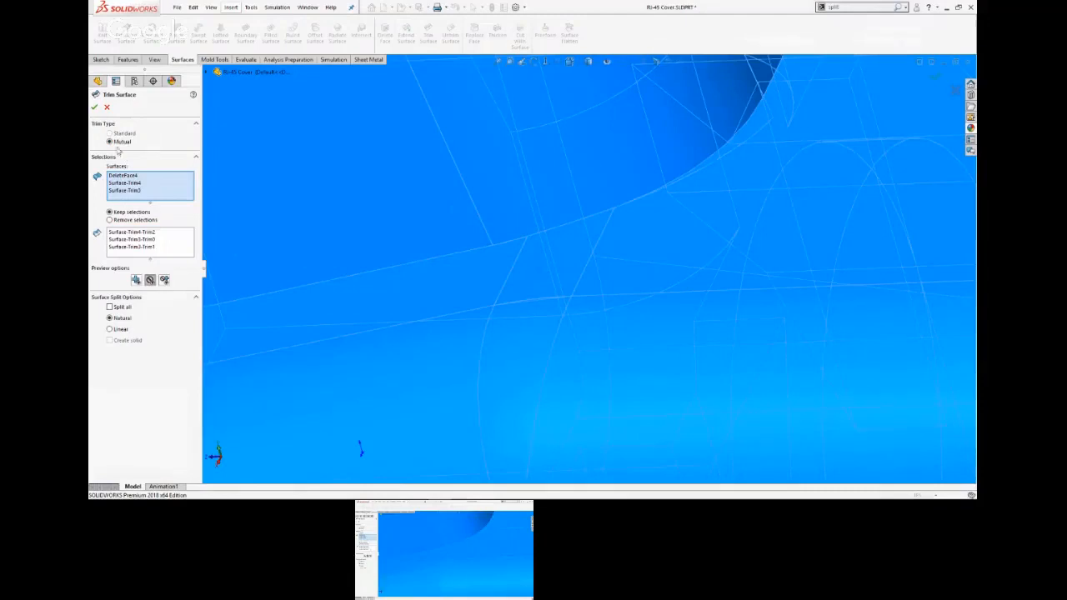
left_click(95, 106)
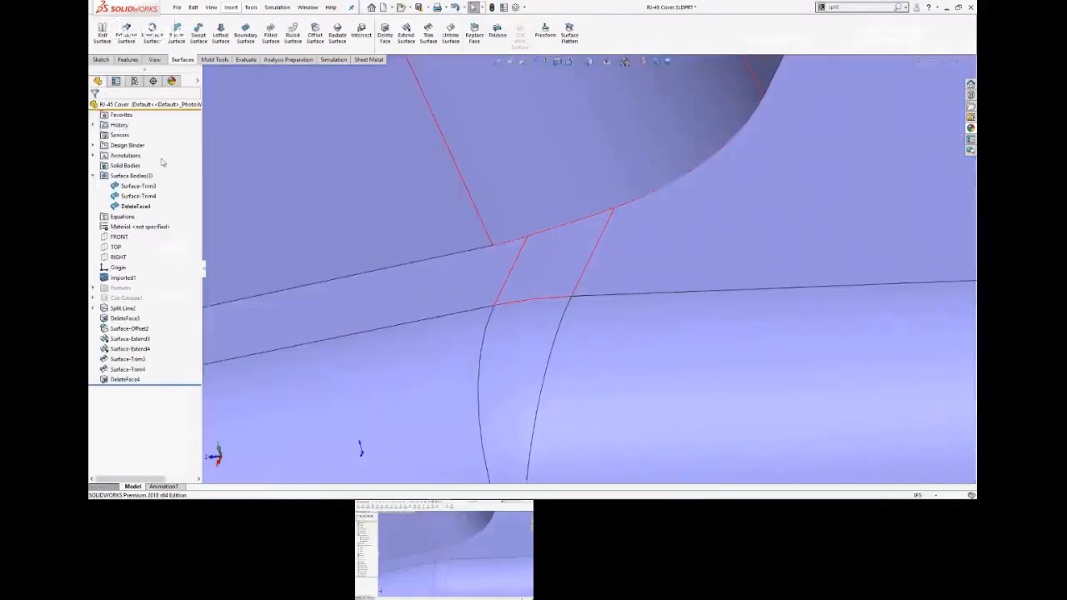
Trim the curved corner surface of the raised tab with the main cover body as trim tool, keeping the large corner piece.
left_click(427, 33)
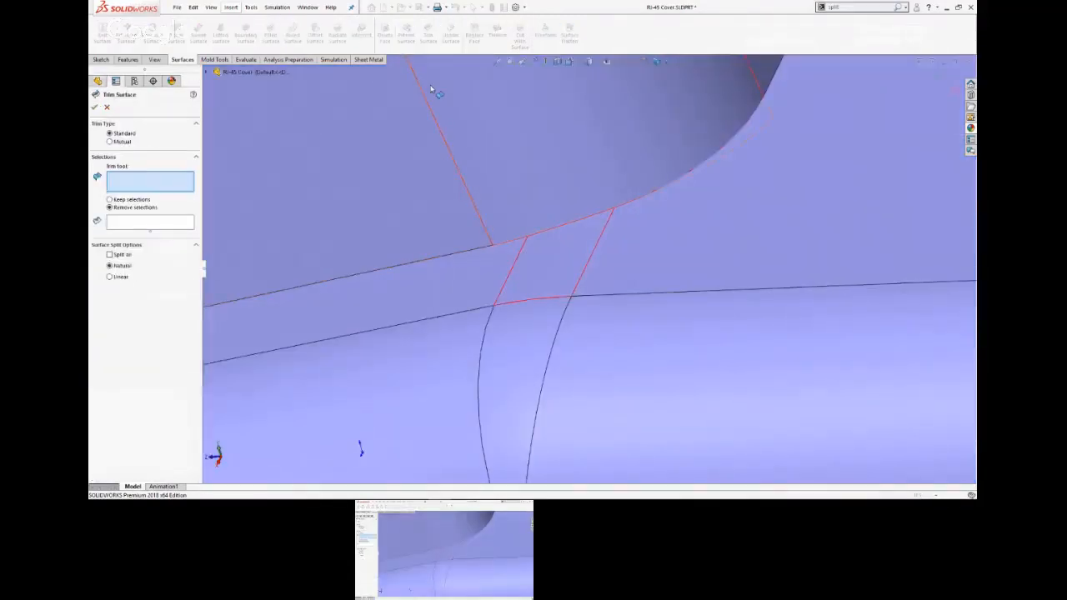
left_click(723, 253)
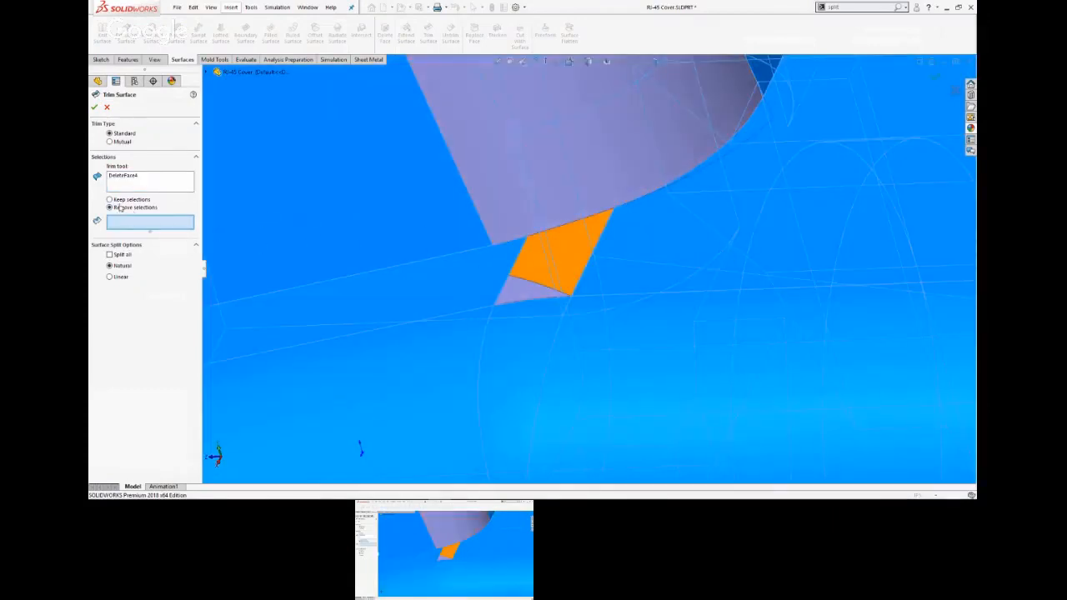
left_click(113, 200)
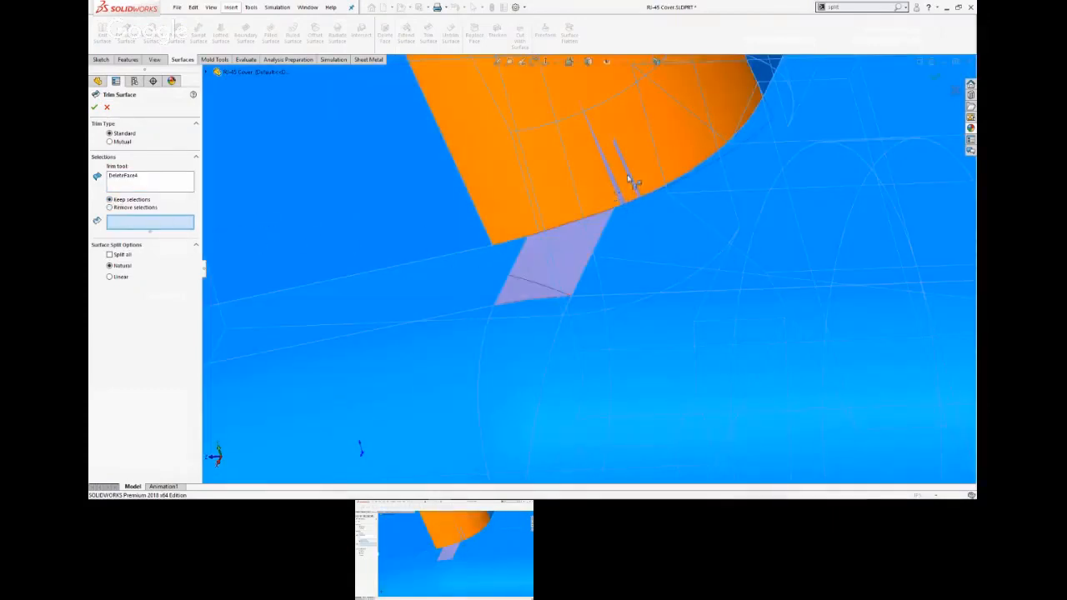
left_click(630, 179)
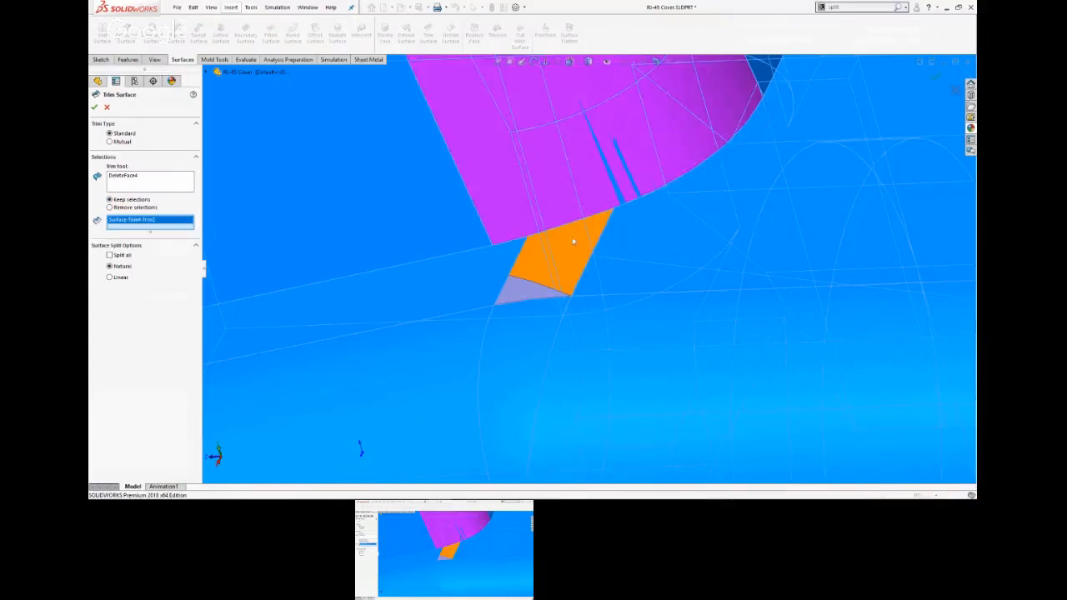
left_click(95, 107)
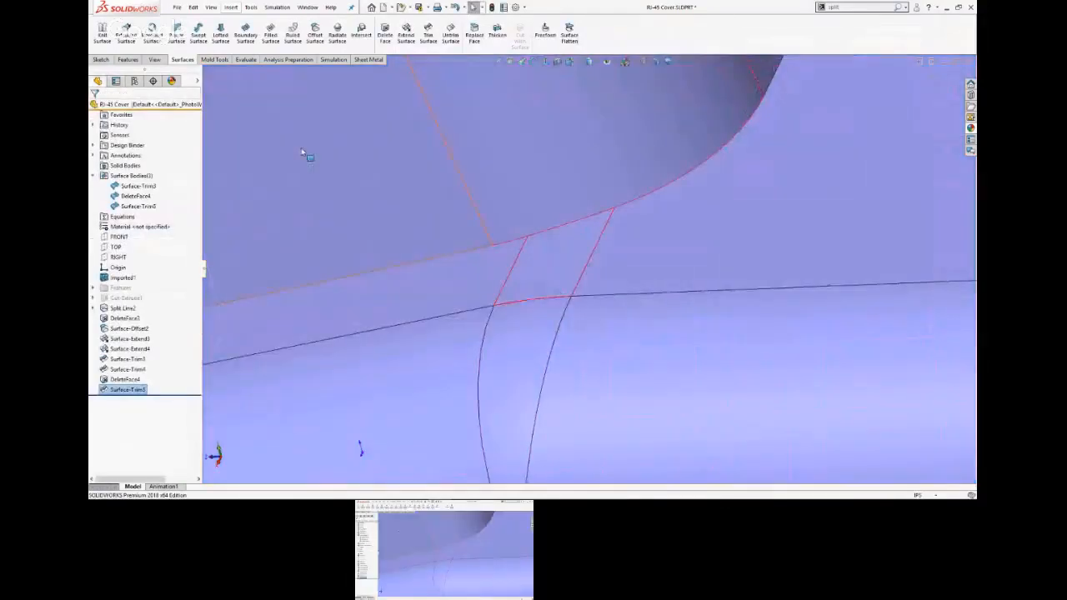
Examine the small patch face and the edges around the replaced faces beside the raised tab.
scroll(440, 203, "up", 5)
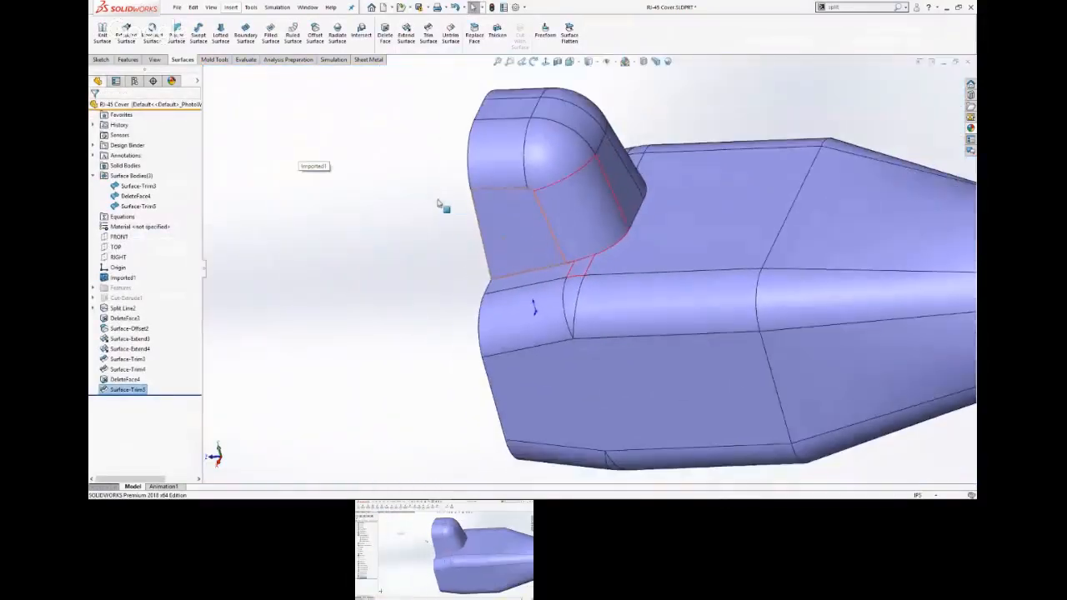
left_click(580, 271)
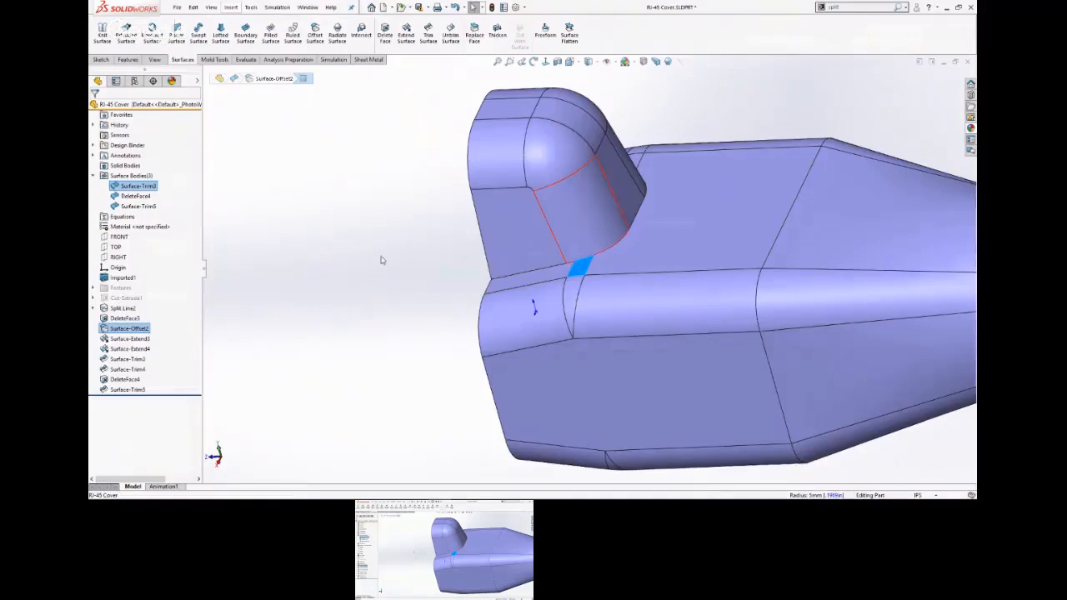
left_click(353, 225)
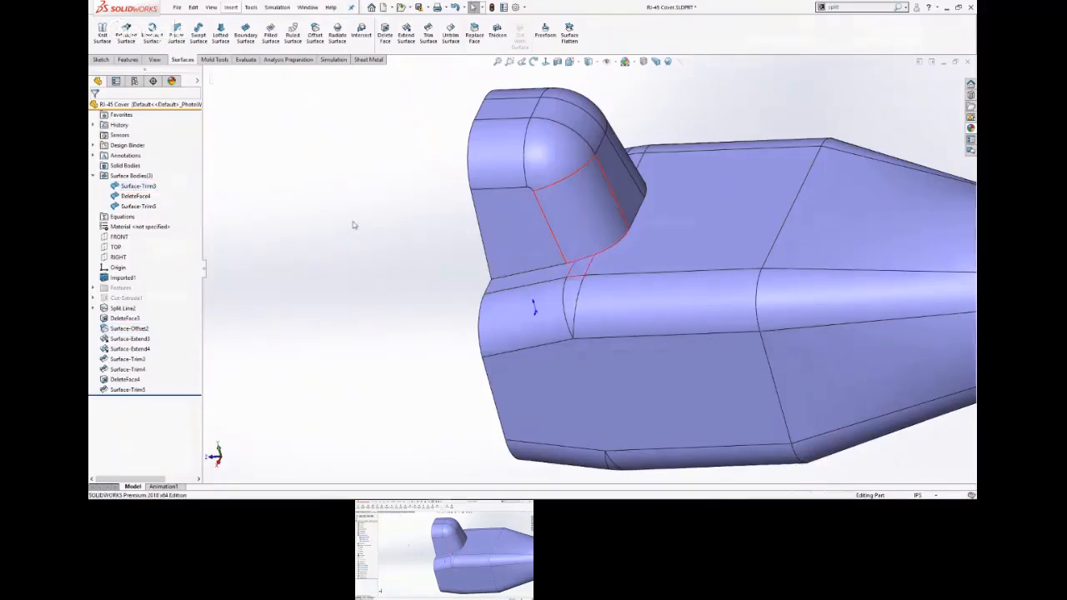
scroll(353, 206, "down", 3)
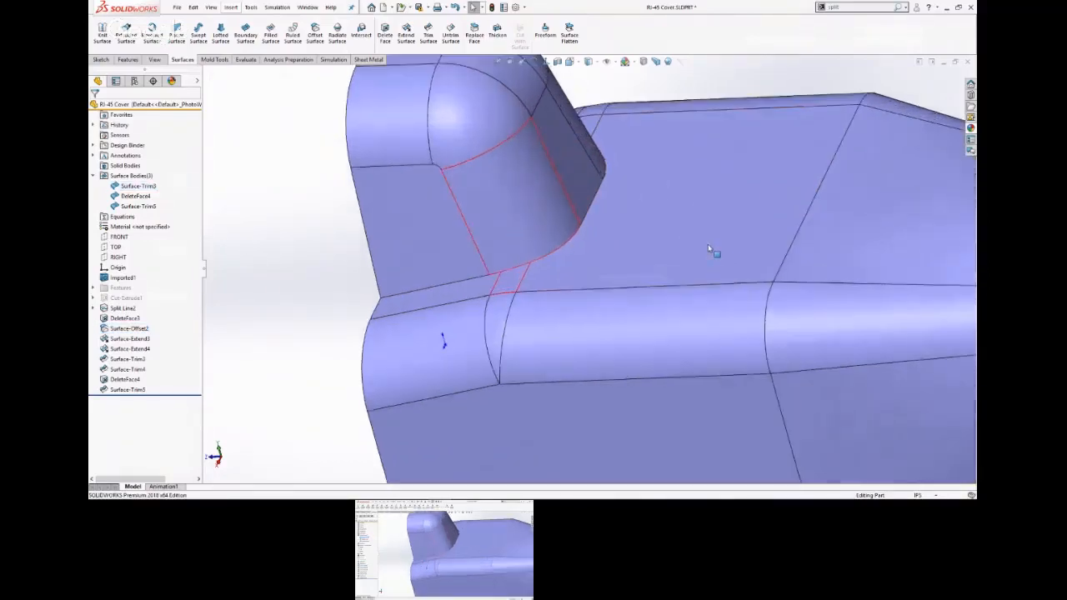
scroll(352, 205, "down", 2)
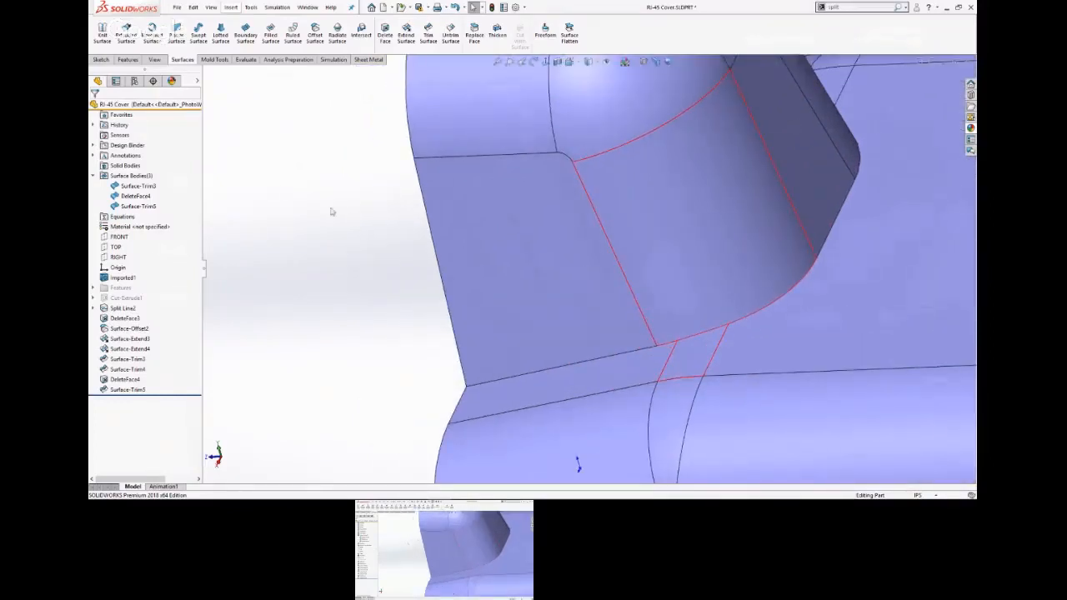
scroll(265, 213, "up", 5)
scroll(265, 212, "up", 1)
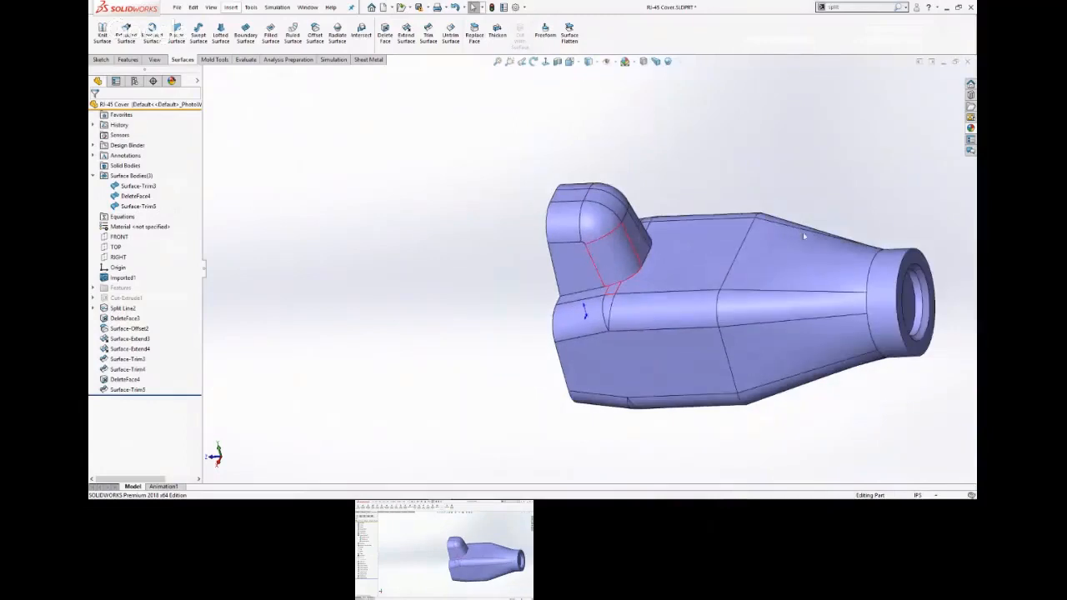
scroll(796, 232, "up", 2)
scroll(775, 228, "down", 2)
scroll(606, 178, "down", 1)
middle_click_drag(606, 179, 679, 172)
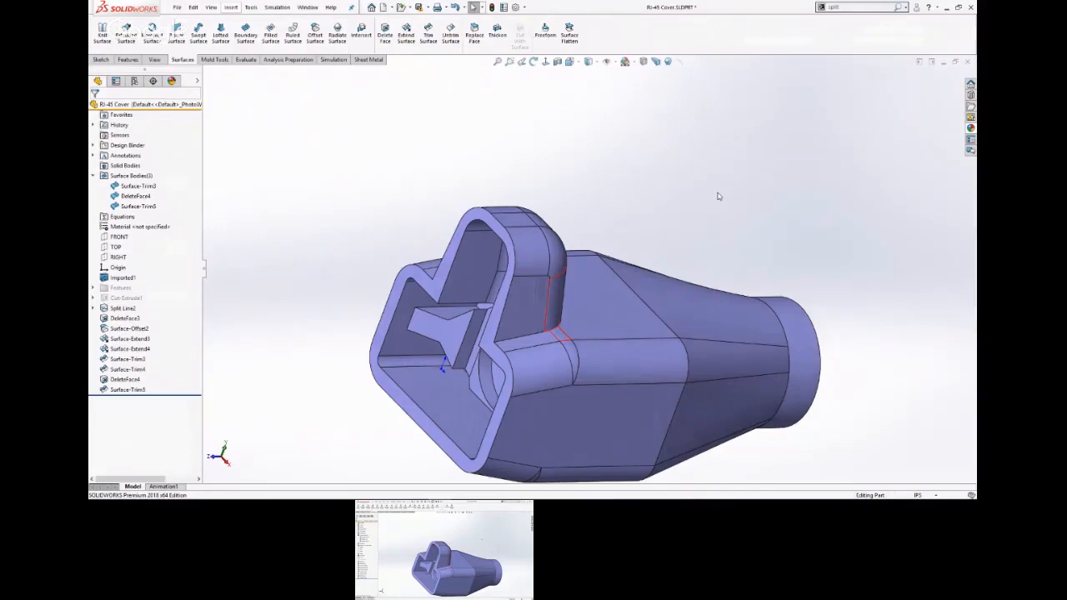
scroll(719, 197, "up", 1)
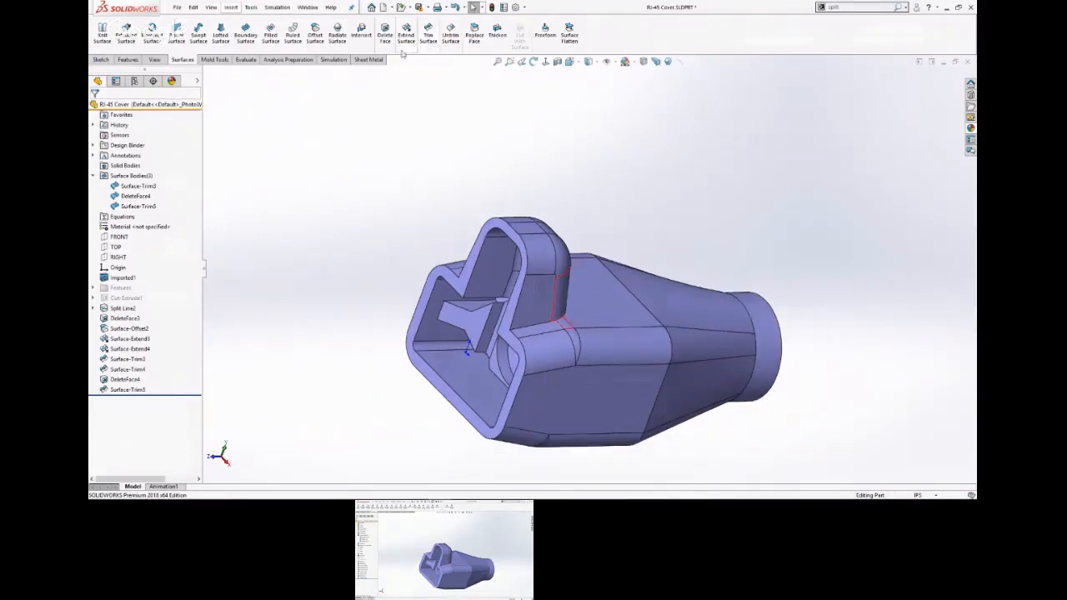
Knit the main cover body with the corner and patch surfaces, using Create solid and turning Gap Control off.
left_click(103, 38)
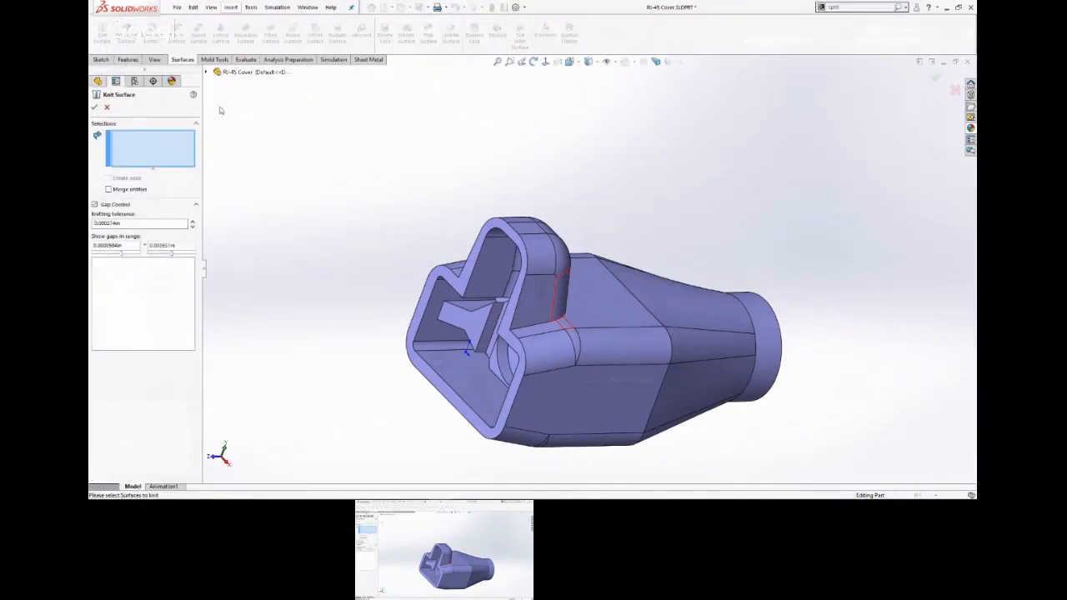
left_click(614, 301)
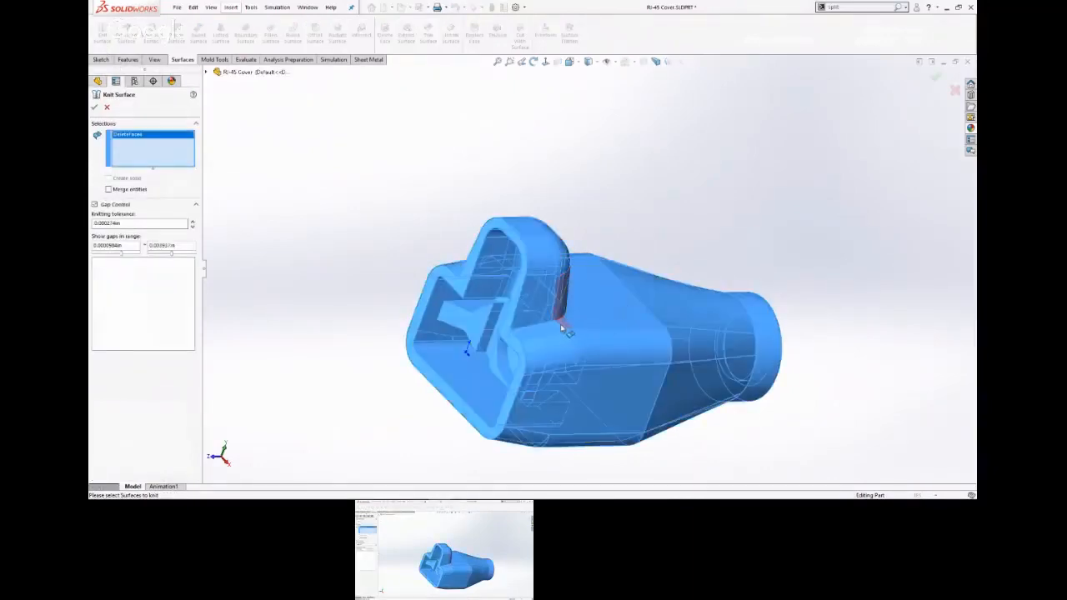
scroll(579, 334, "down", 5)
left_click(515, 202)
left_click(516, 203)
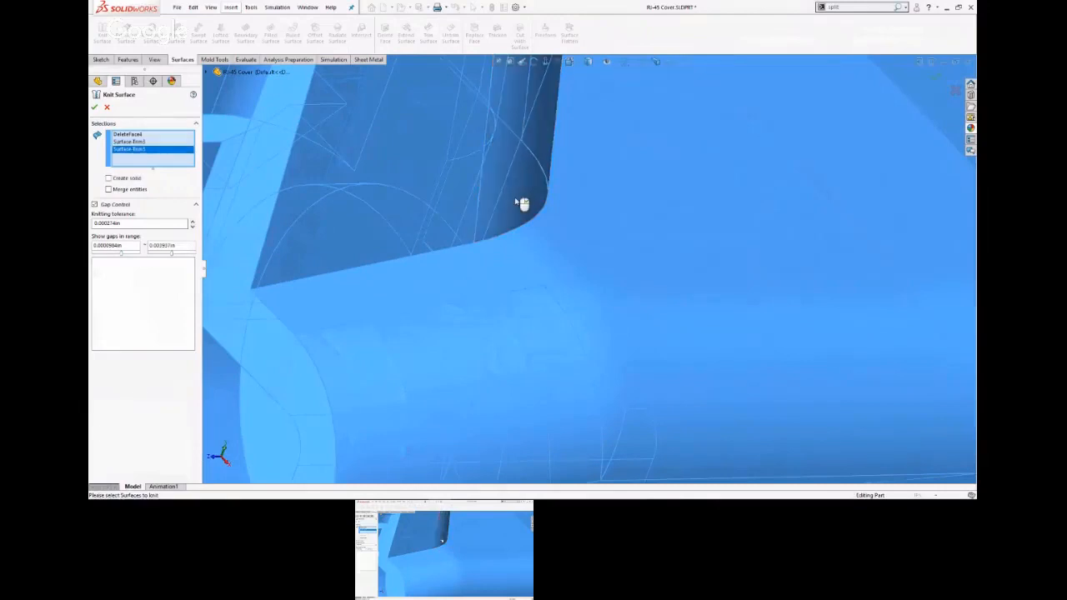
left_click(108, 178)
scroll(300, 181, "down", 3)
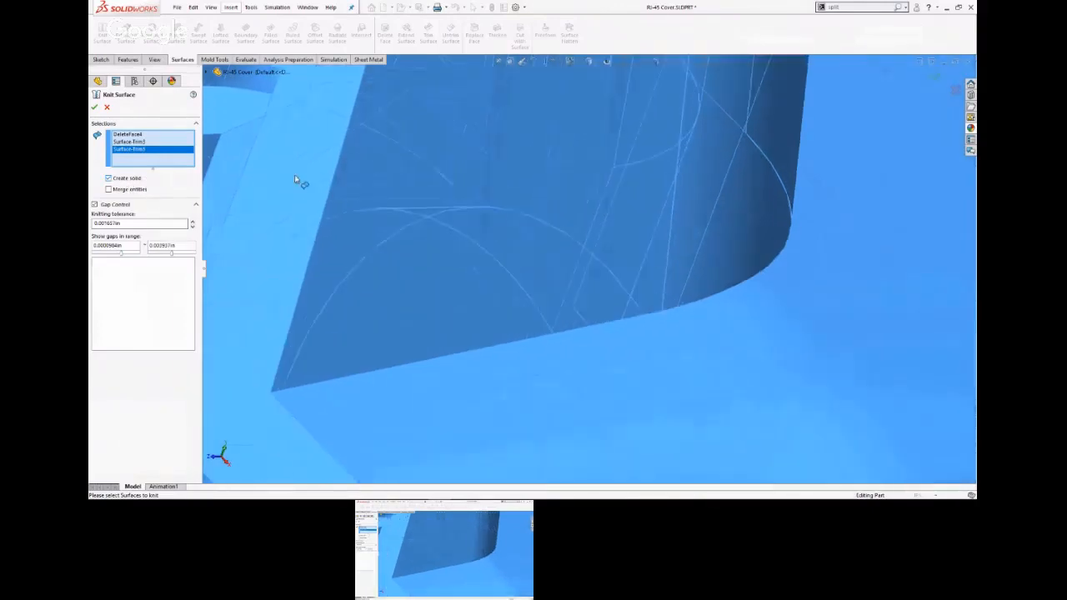
scroll(300, 178, "up", 5)
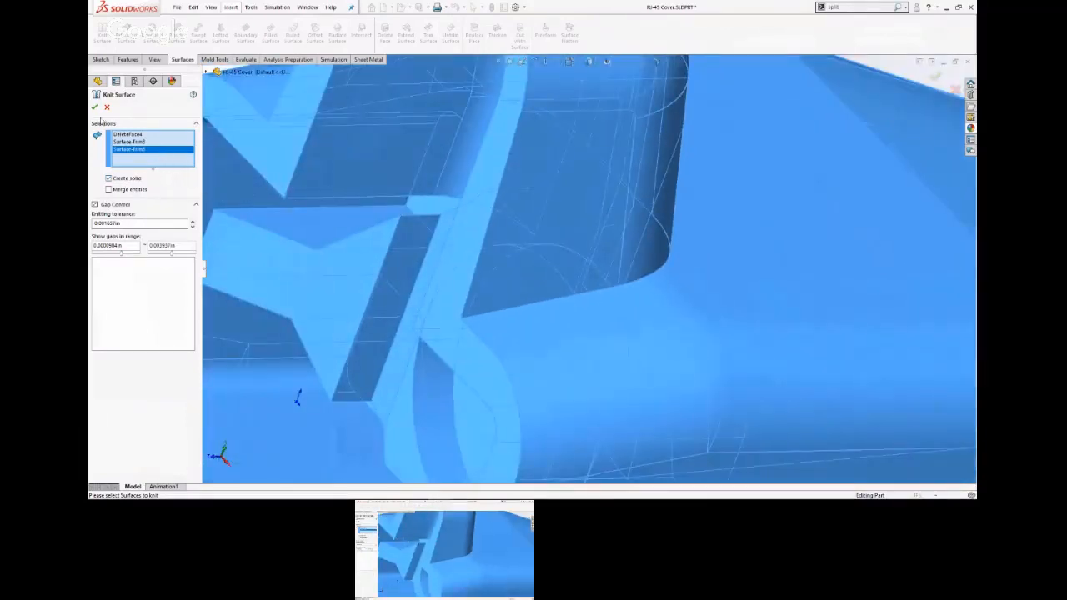
left_click(94, 204)
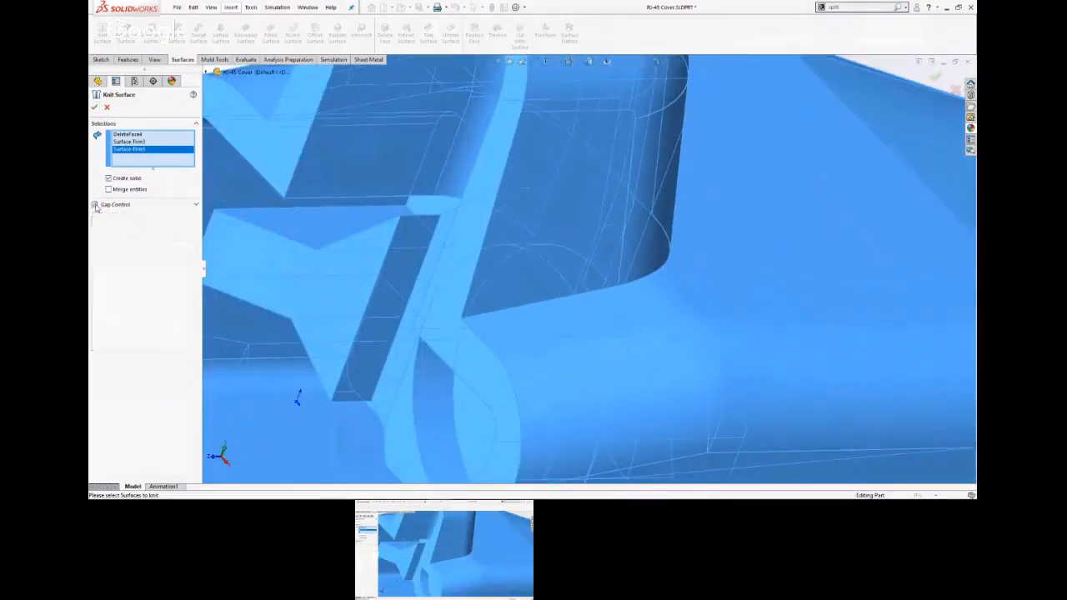
left_click(94, 107)
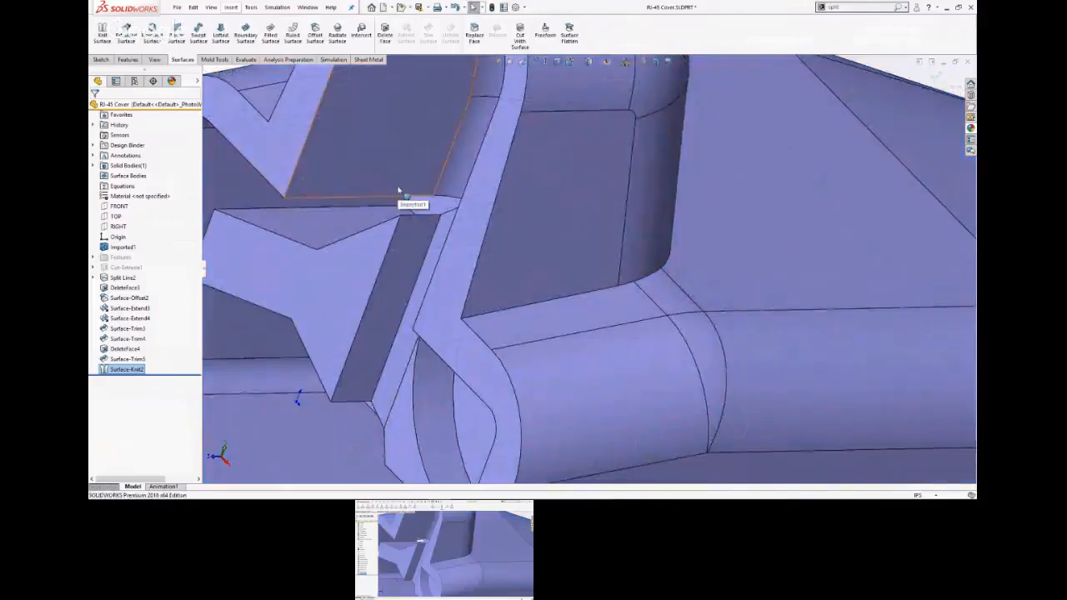
scroll(405, 203, "up", 5)
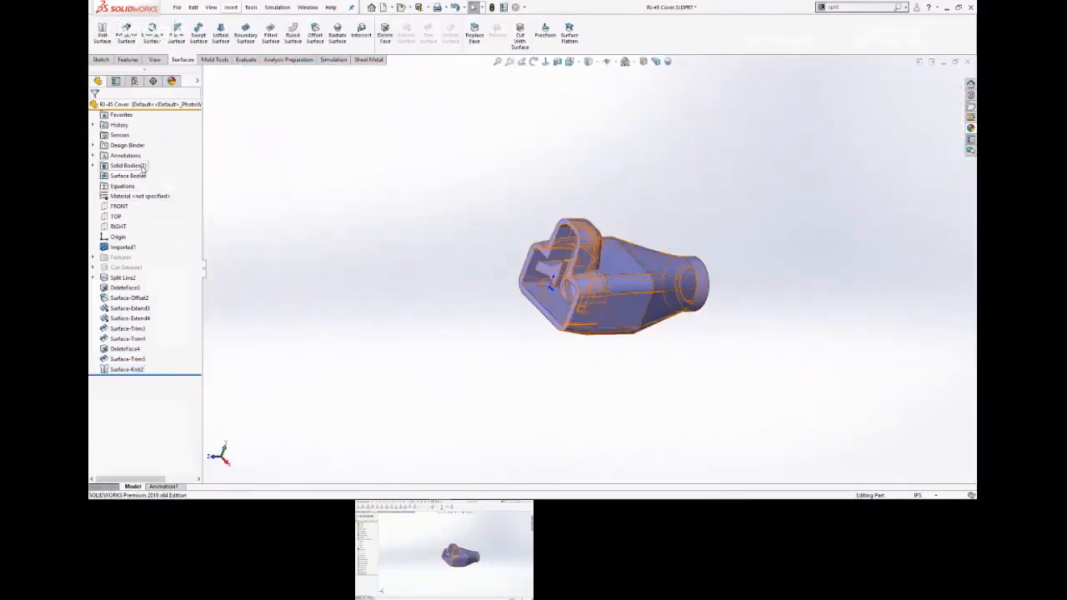
scroll(649, 291, "down", 3)
scroll(650, 292, "down", 2)
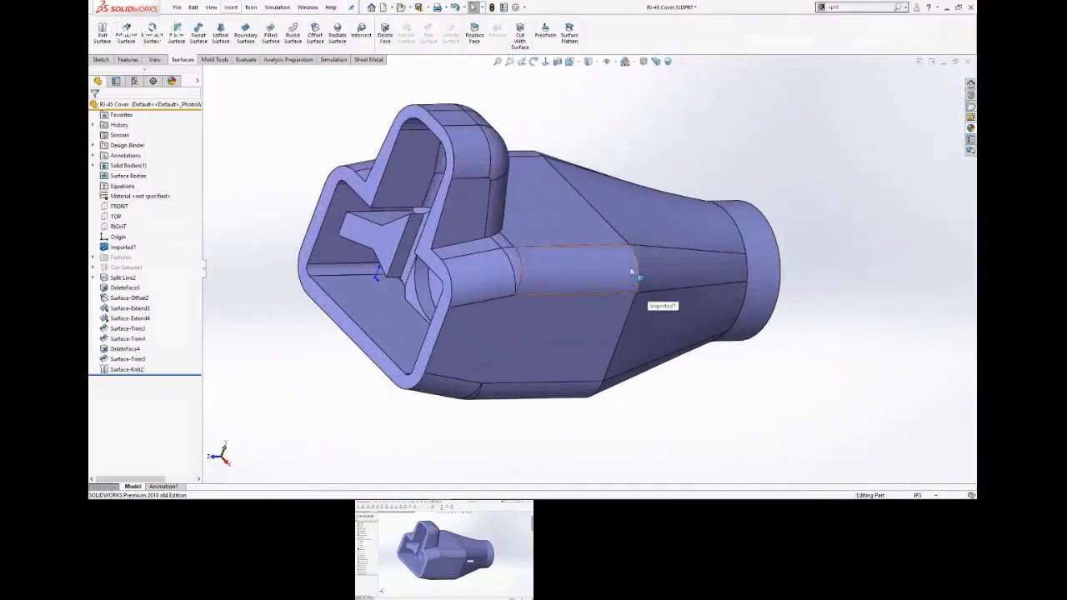
scroll(250, 191, "up", 3)
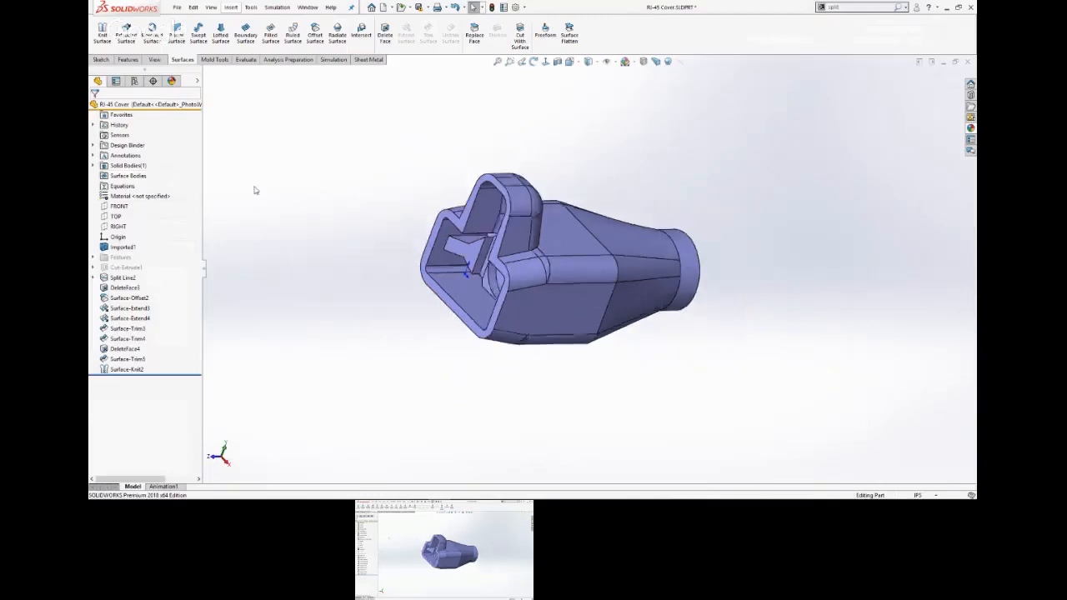
Start a new sketch on the TOP plane.
left_click(117, 225)
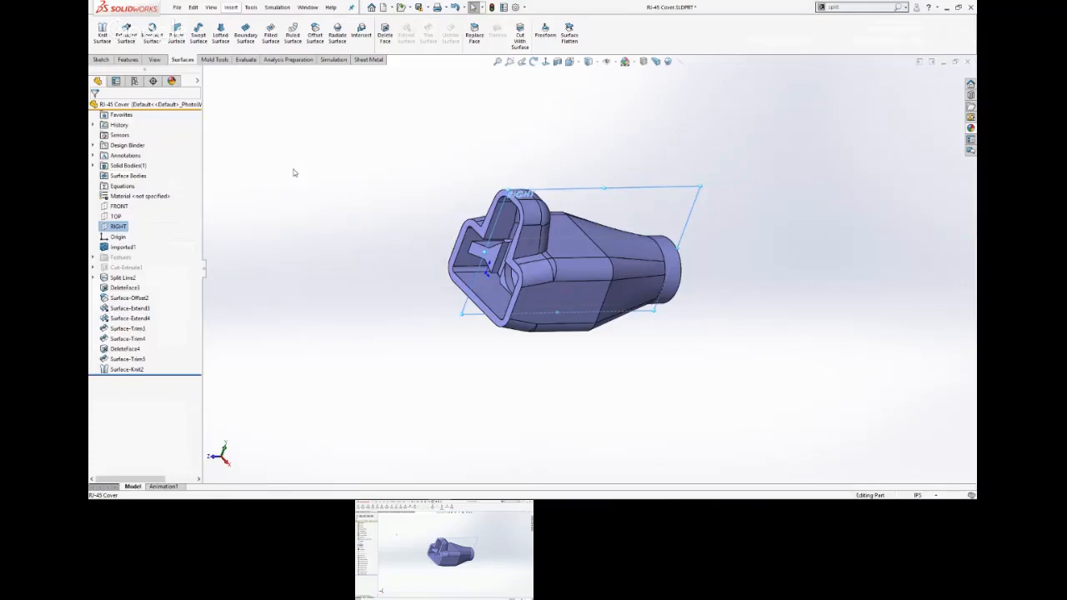
left_click(116, 217)
left_click(124, 202)
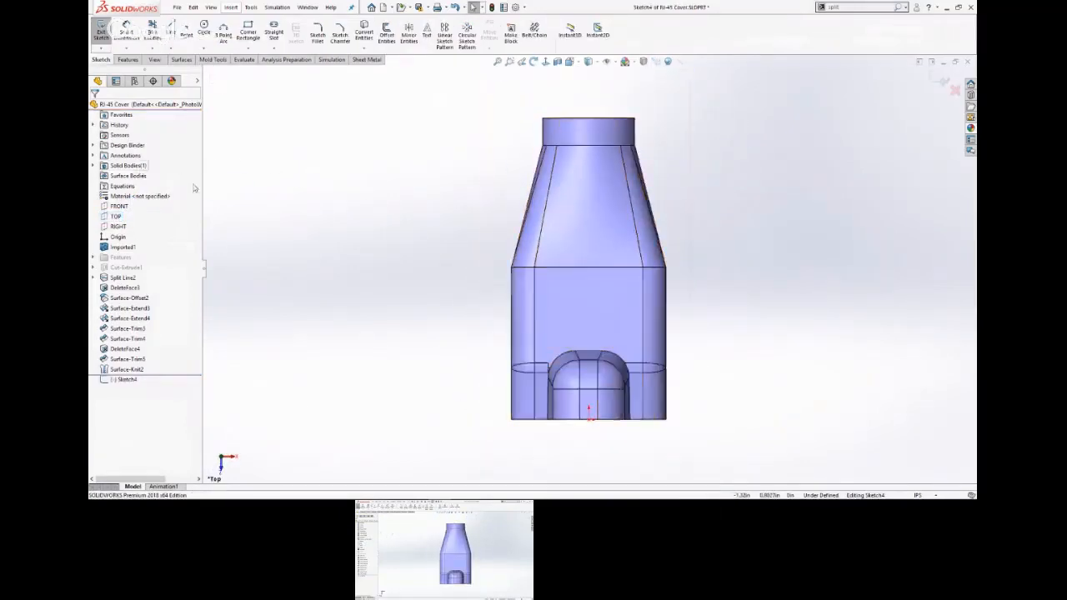
key("s")
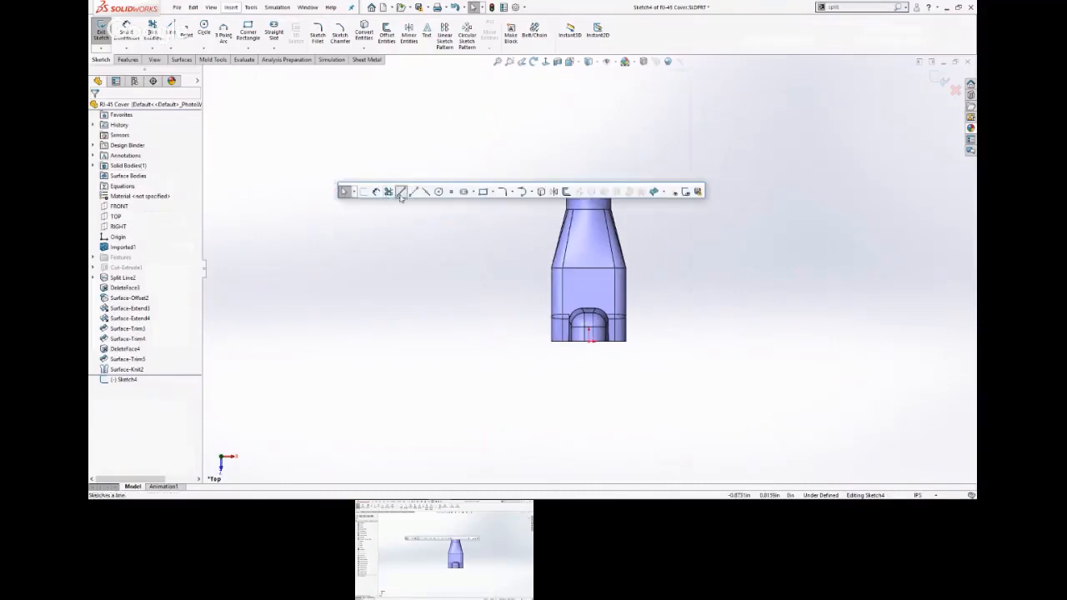
left_click(400, 190)
left_click(589, 156)
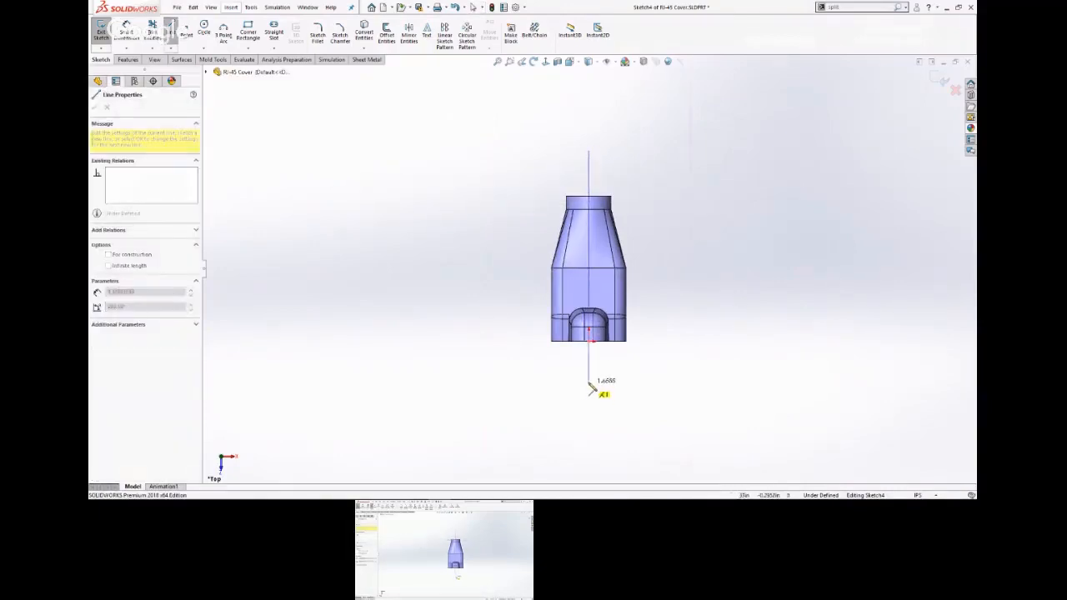
key("Escape")
Sketch a corner rectangle about 1.4 in long from the origin, covering the negative-X half of the cover and extending past its narrow end.
key("s")
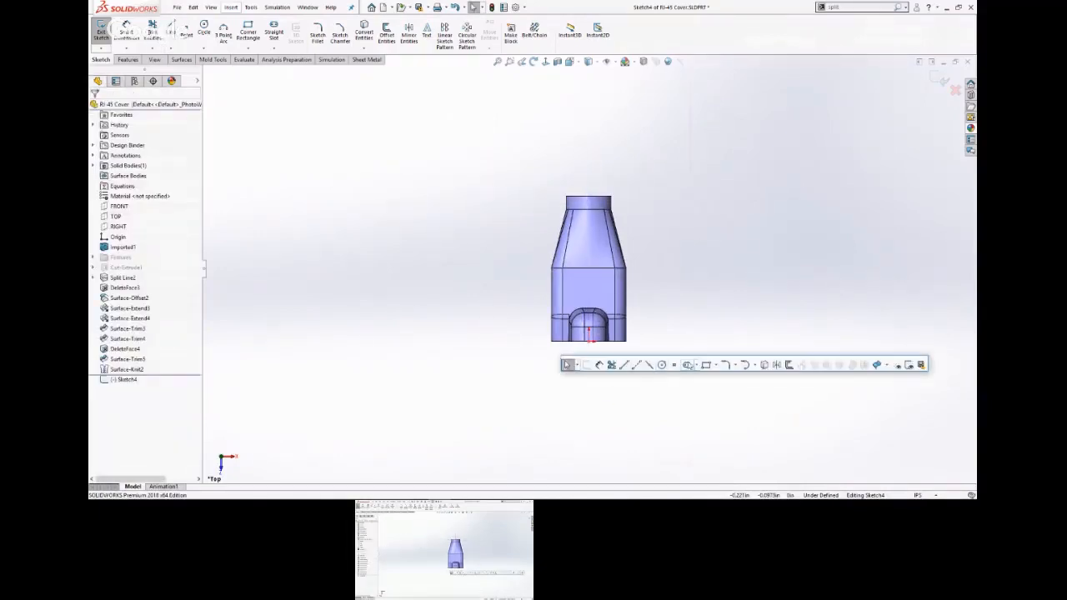
left_click(707, 366)
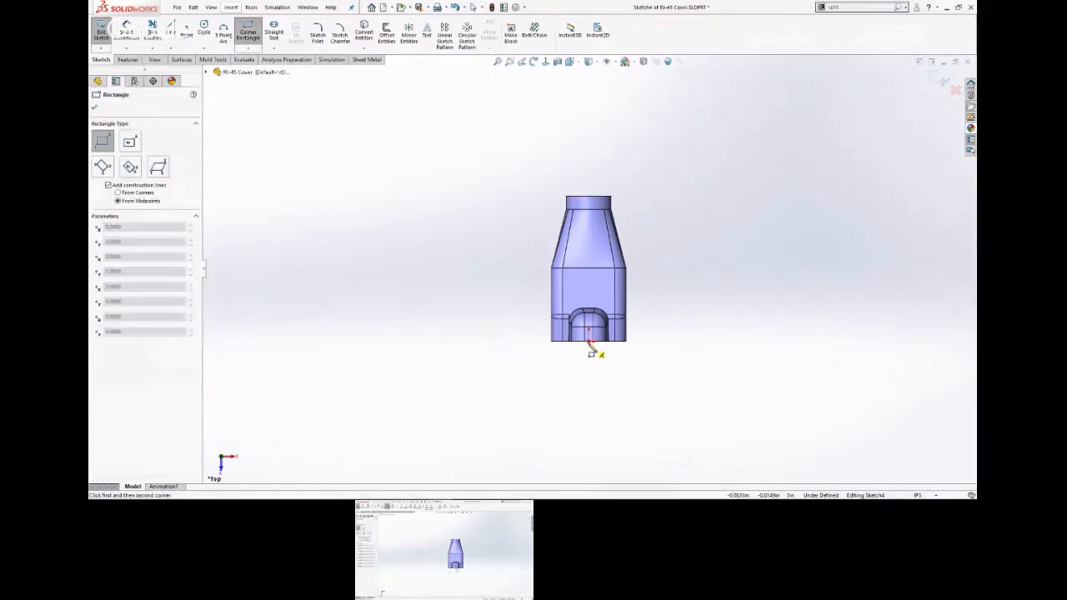
left_click(588, 340)
left_click(521, 145)
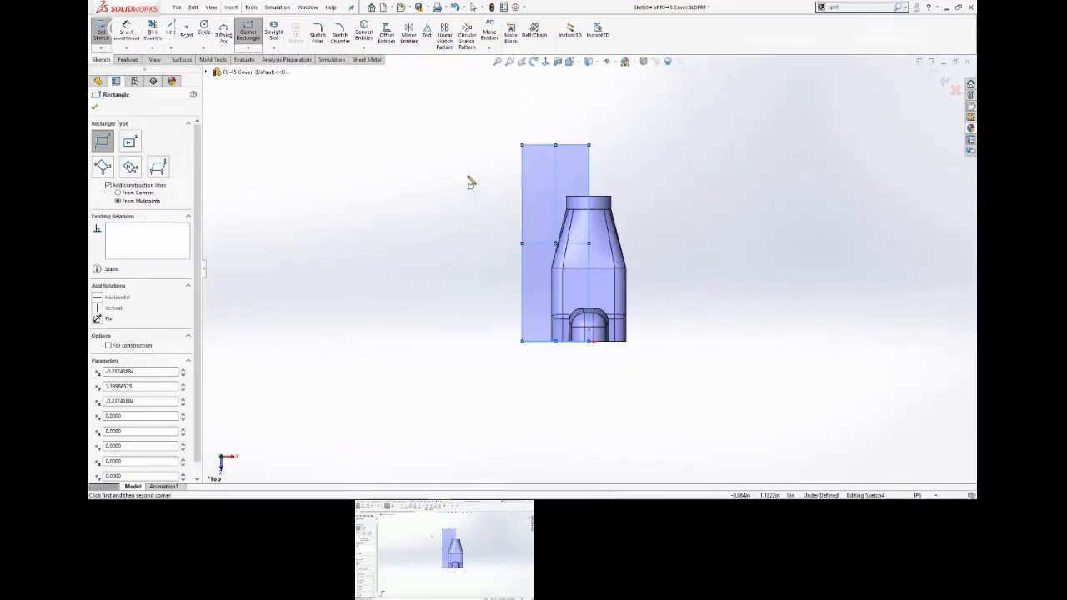
key("Escape")
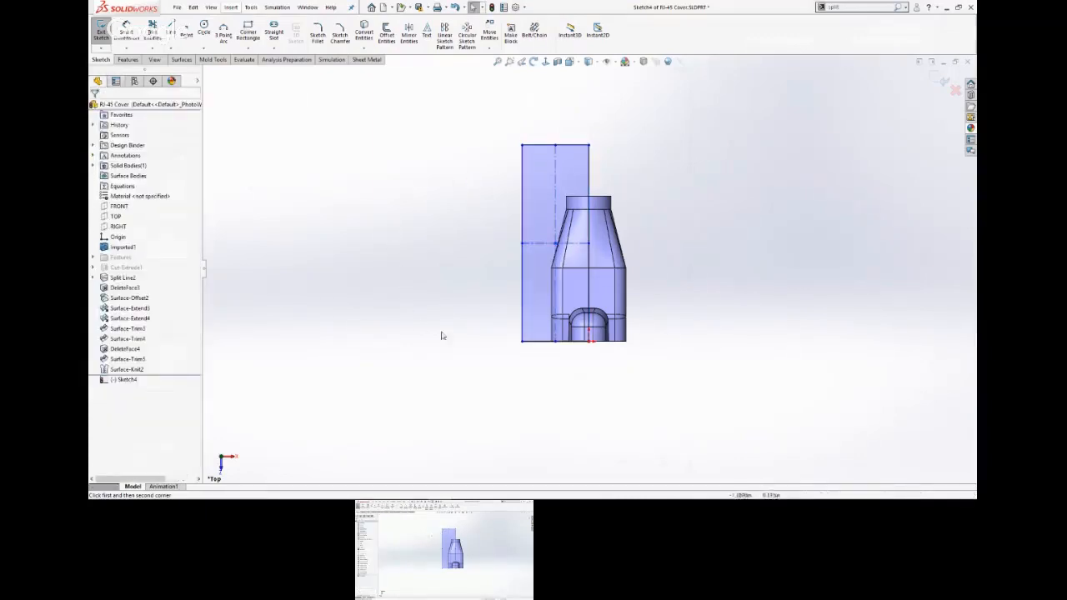
scroll(635, 342, "down", 2)
scroll(641, 339, "up", 4)
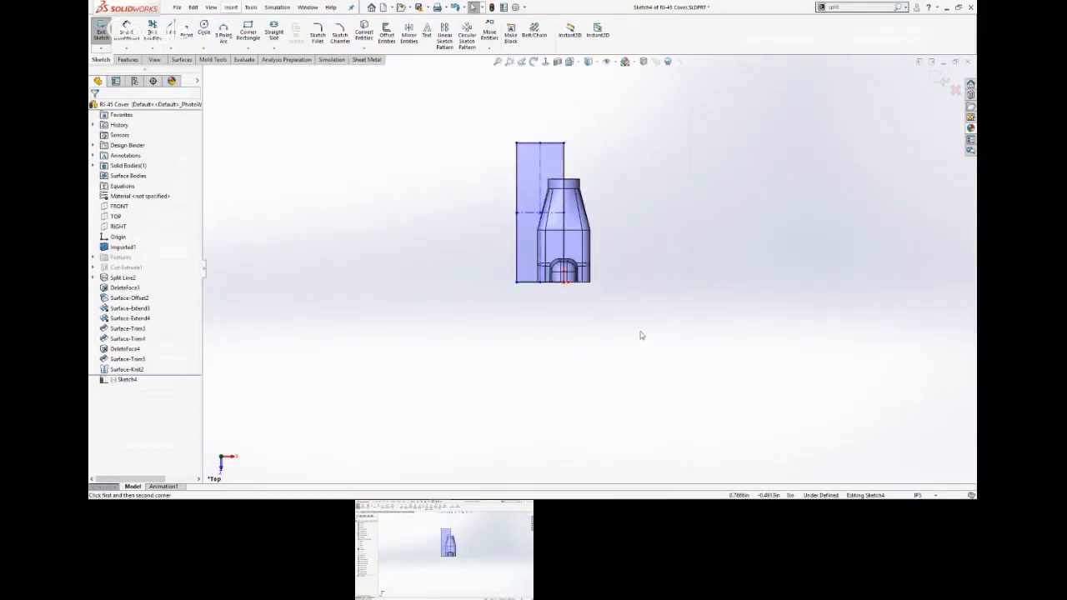
Cut away the half of the cover under the rectangle with an Extruded Cut set to Through All - Both.
middle_click_drag(638, 317, 384, 179)
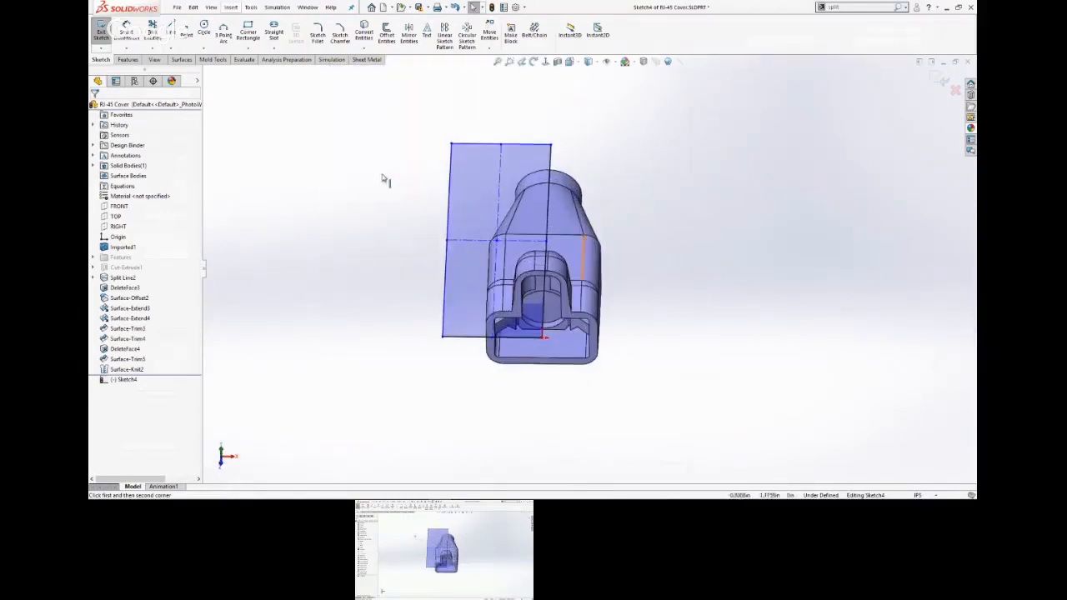
key("s")
left_click(663, 184)
left_click(187, 165)
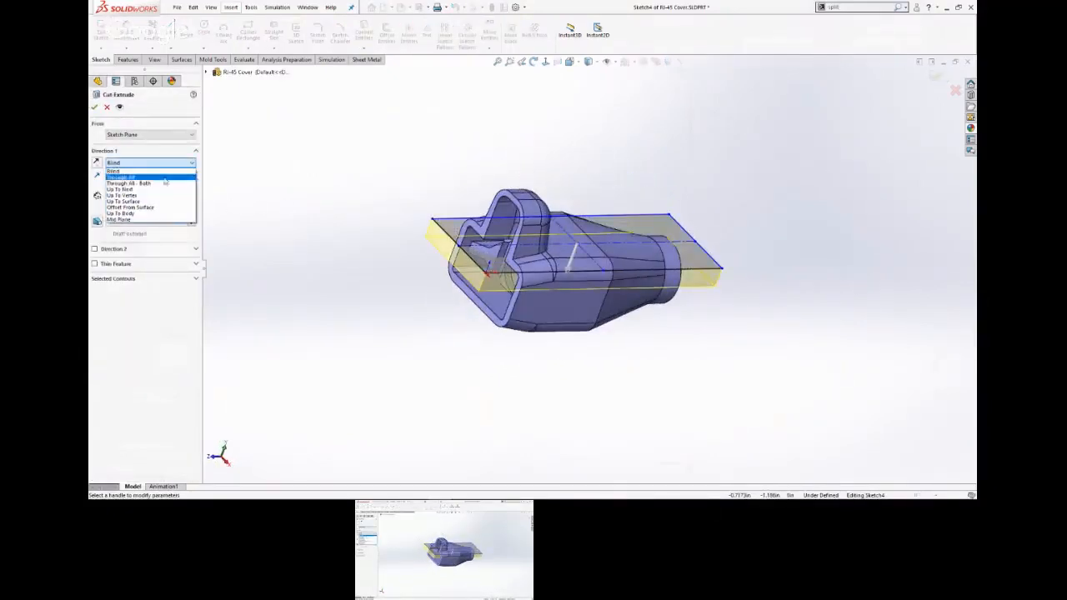
left_click(161, 183)
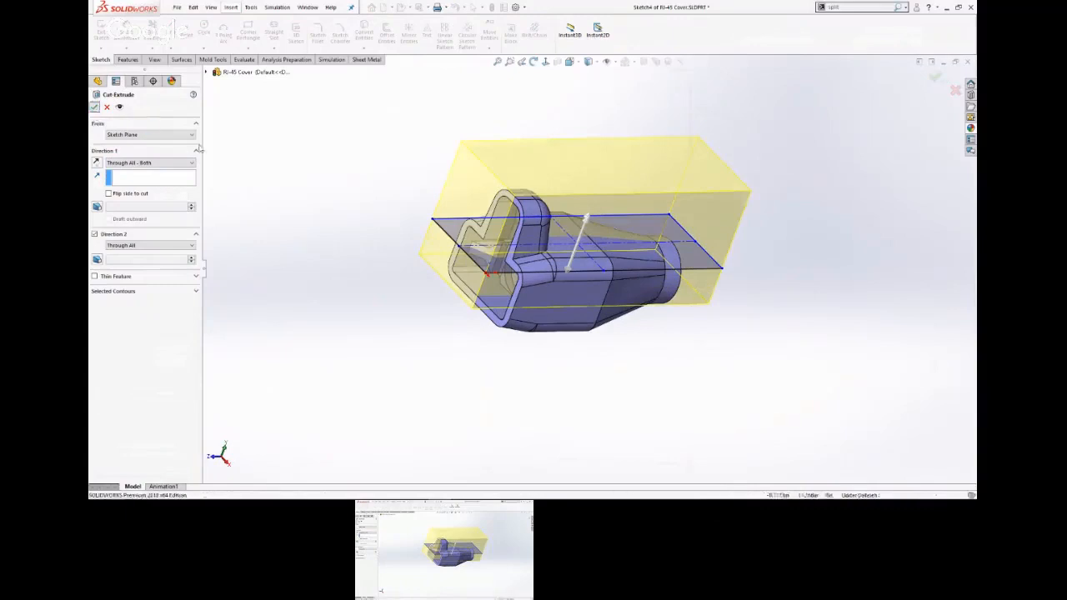
left_click(94, 107)
Mirror the remaining half body of the cover about the RIGHT plane with Merge solids on.
middle_click_drag(412, 201, 464, 223)
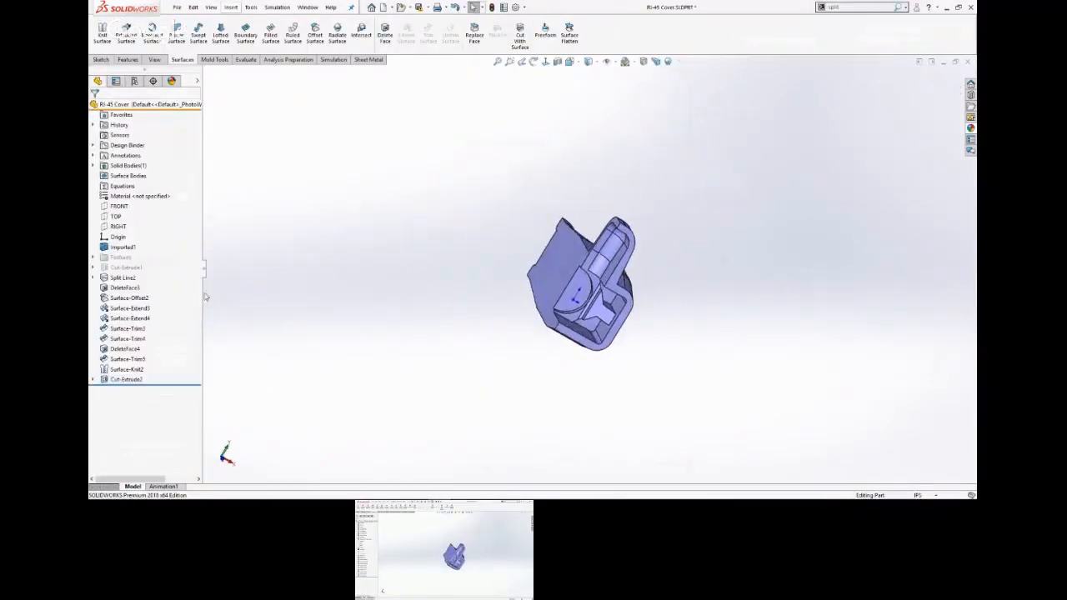
left_click(118, 227)
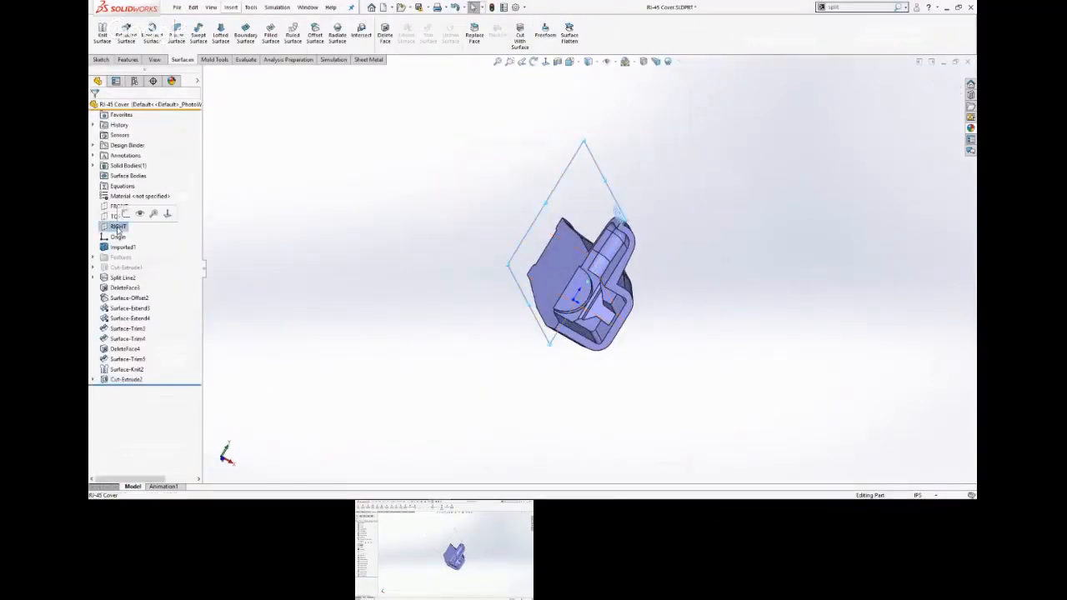
left_click(133, 61)
left_click(522, 35)
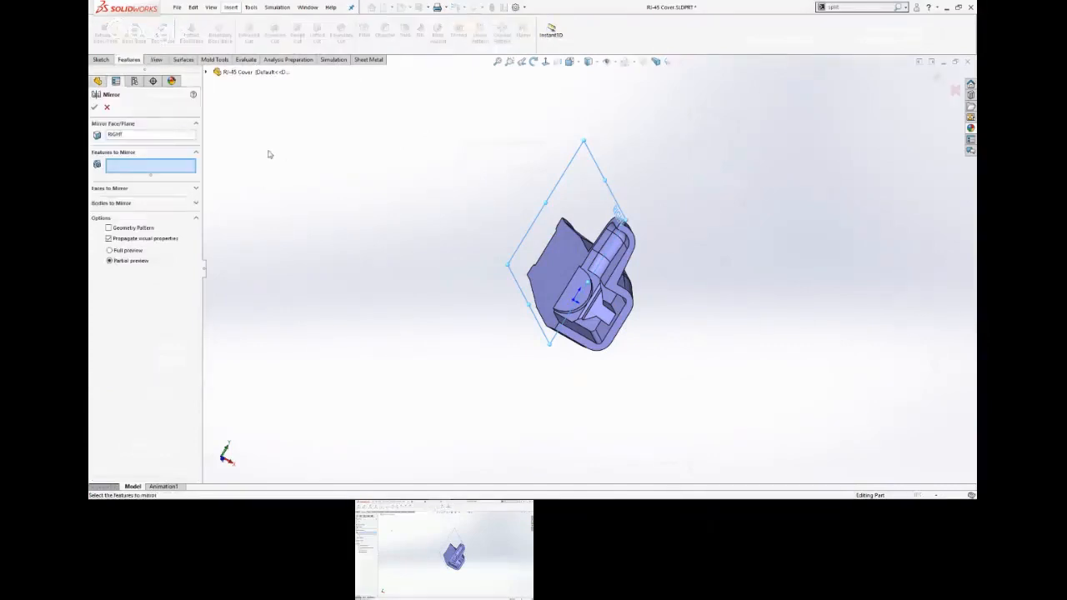
left_click(111, 202)
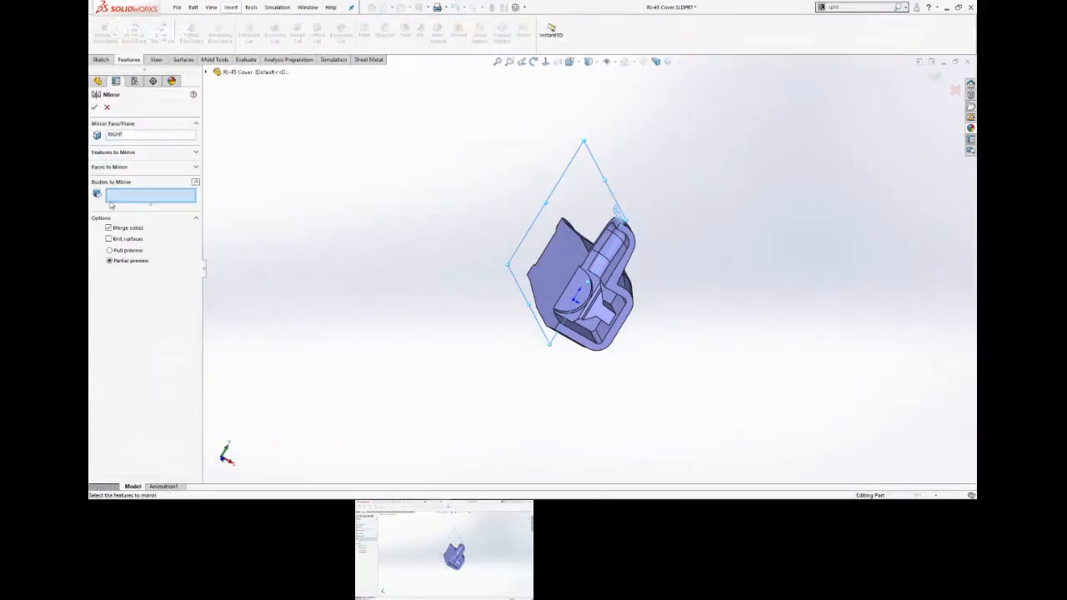
left_click(571, 331)
key("Return")
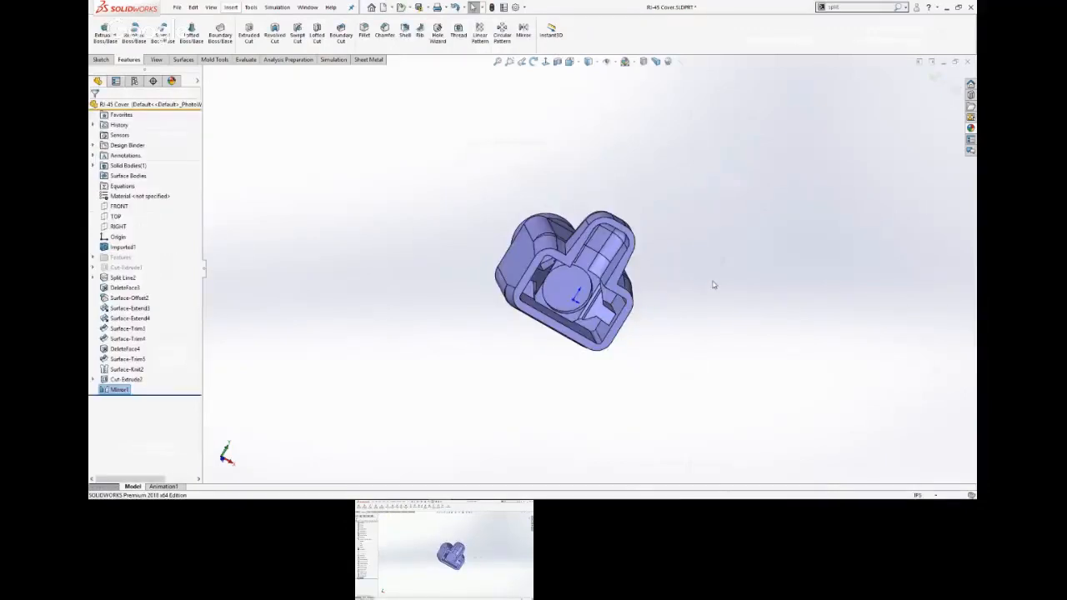
middle_click_drag(712, 285, 529, 309)
scroll(529, 310, "down", 5)
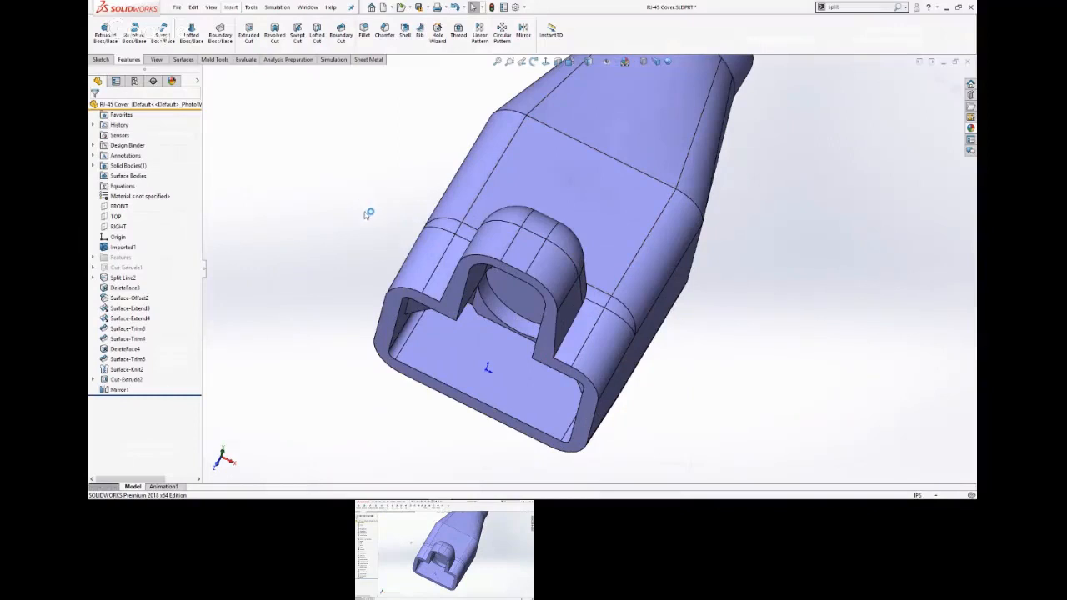
middle_click_drag(368, 213, 366, 317)
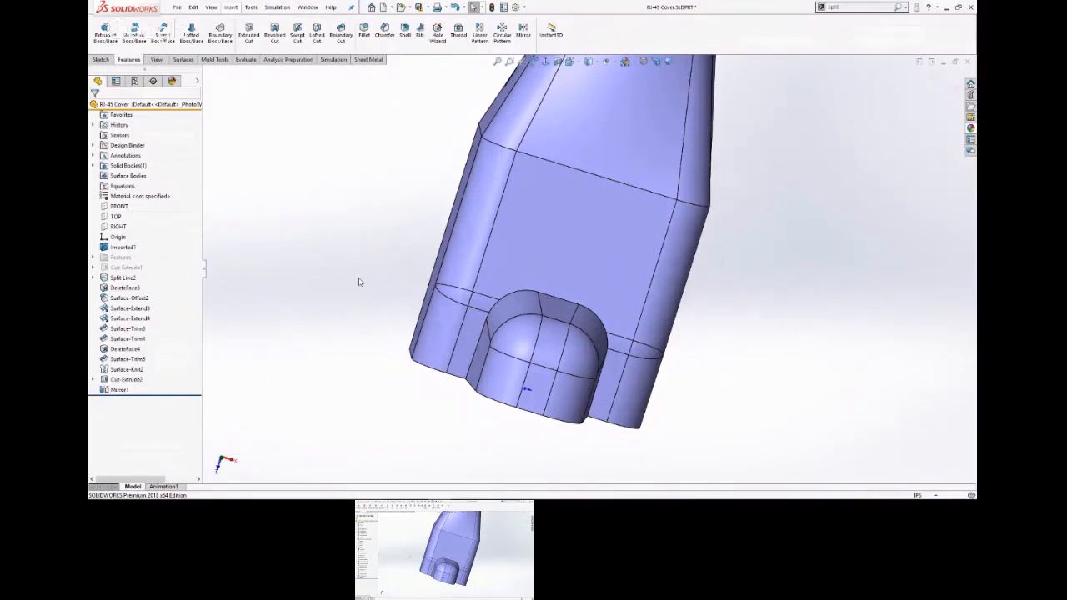
scroll(362, 283, "up", 1)
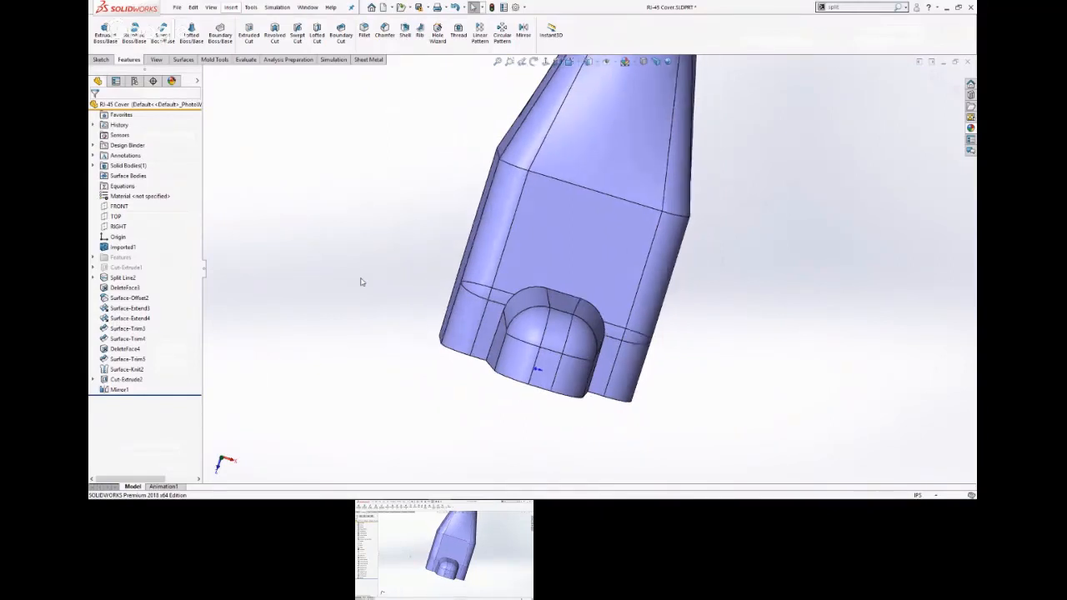
scroll(361, 282, "up", 2)
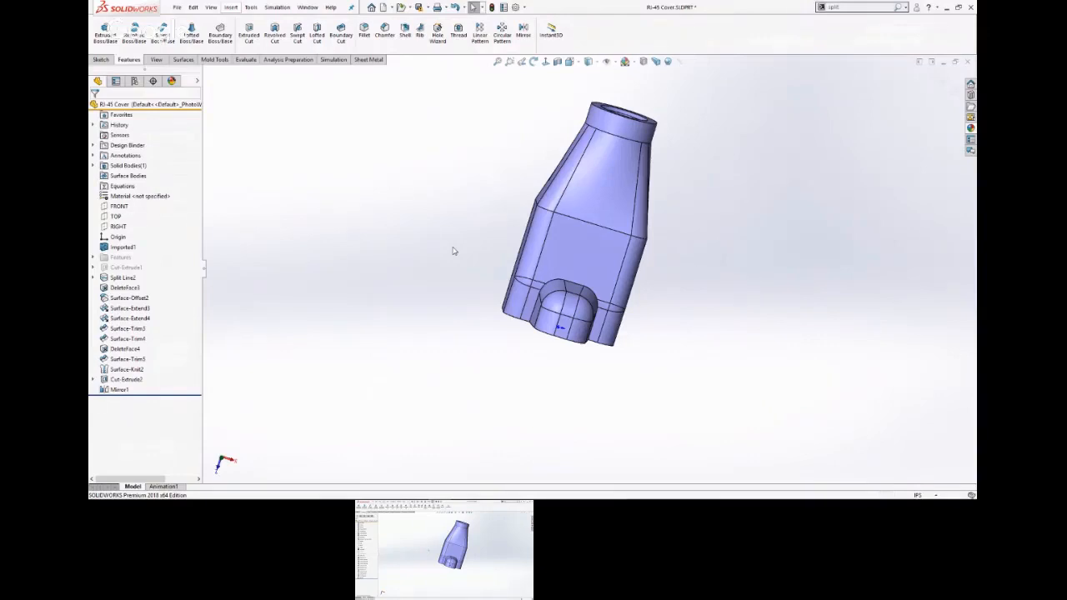
Switch to the CSWP Prep 2018 PowerPoint slide show with the How to Reach Us slide.
key("alt+Tab")
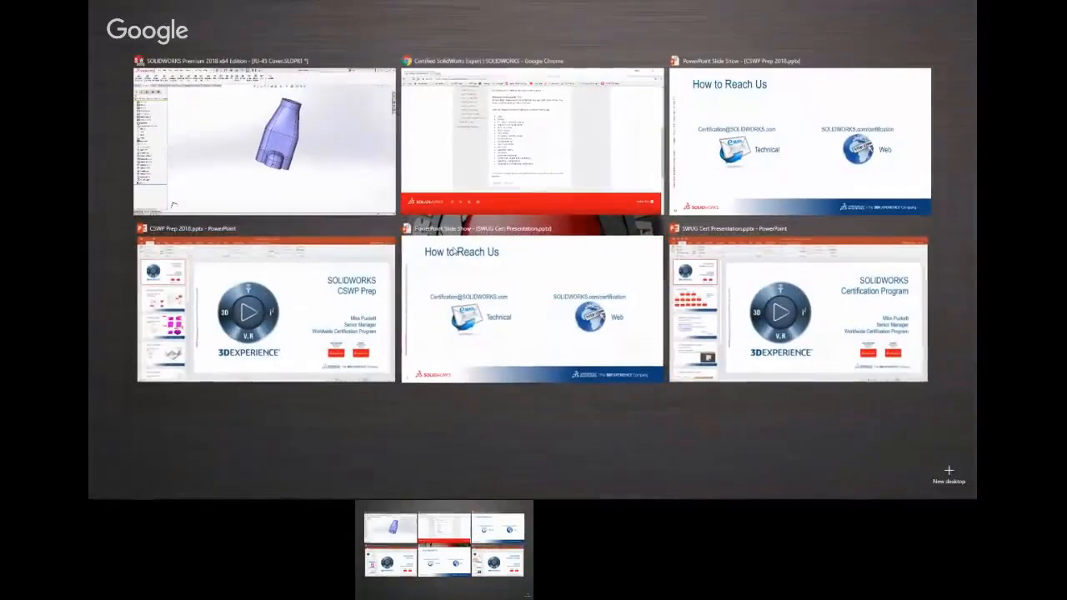
left_click(837, 170)
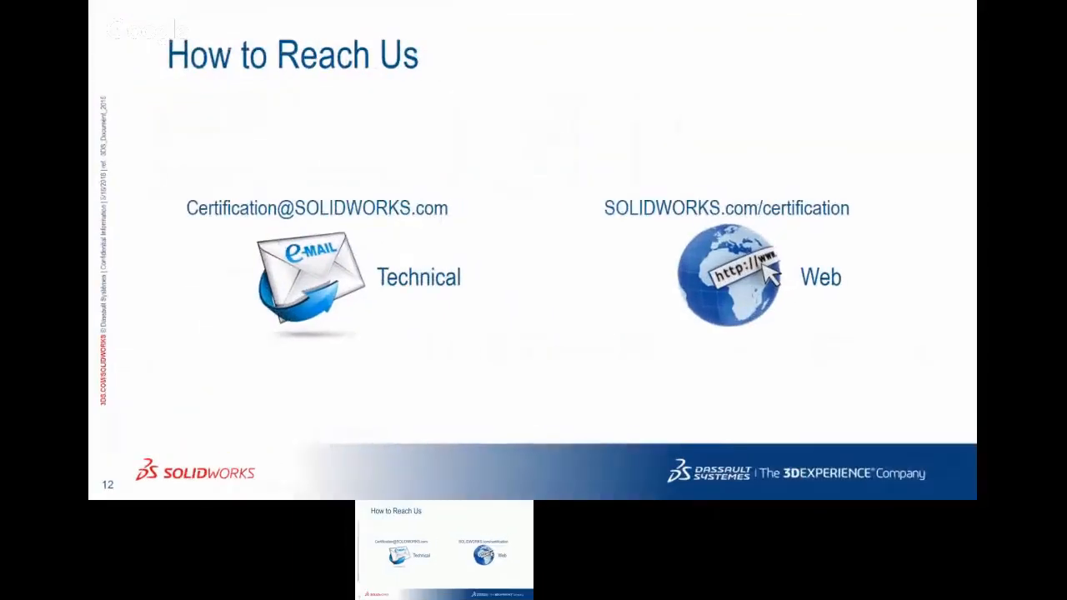